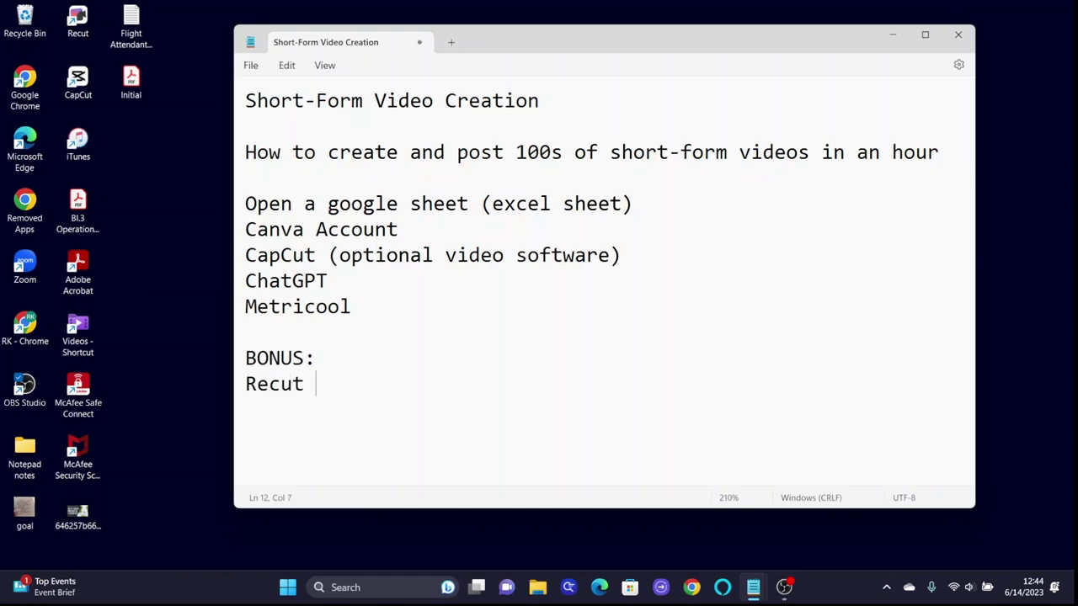
Complete the Recut line under BONUS so it reads "Recut: Removes silences from videos"
{"action": "key", "text": "BackSpace"}
{"action": "type", "text": ": Removes s"}
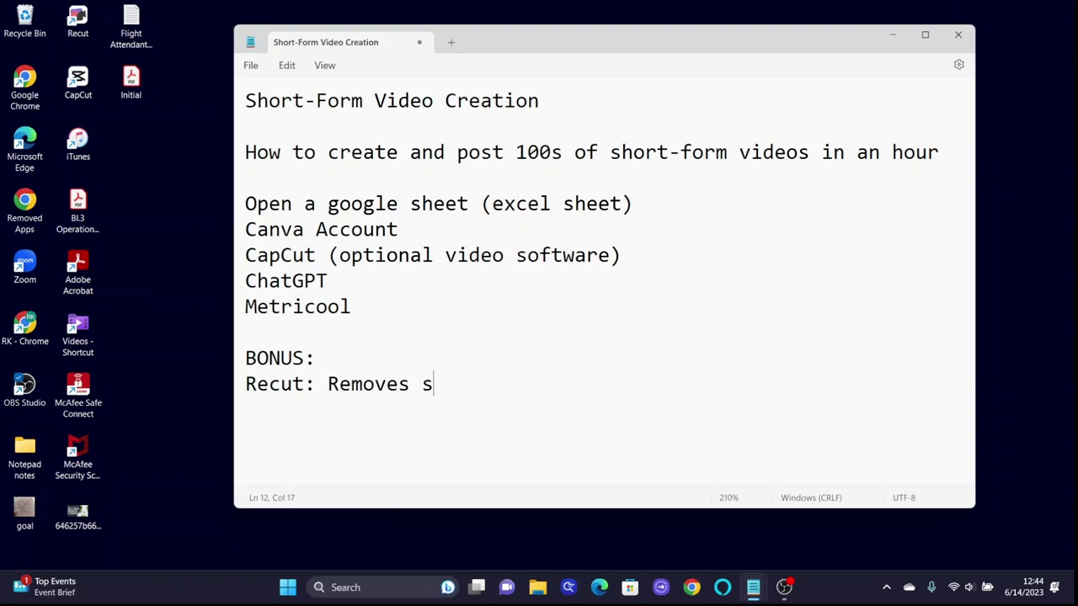
{"action": "type", "text": "ilences from v"}
{"action": "key", "text": "BackSpace"}
{"action": "type", "text": "f"}
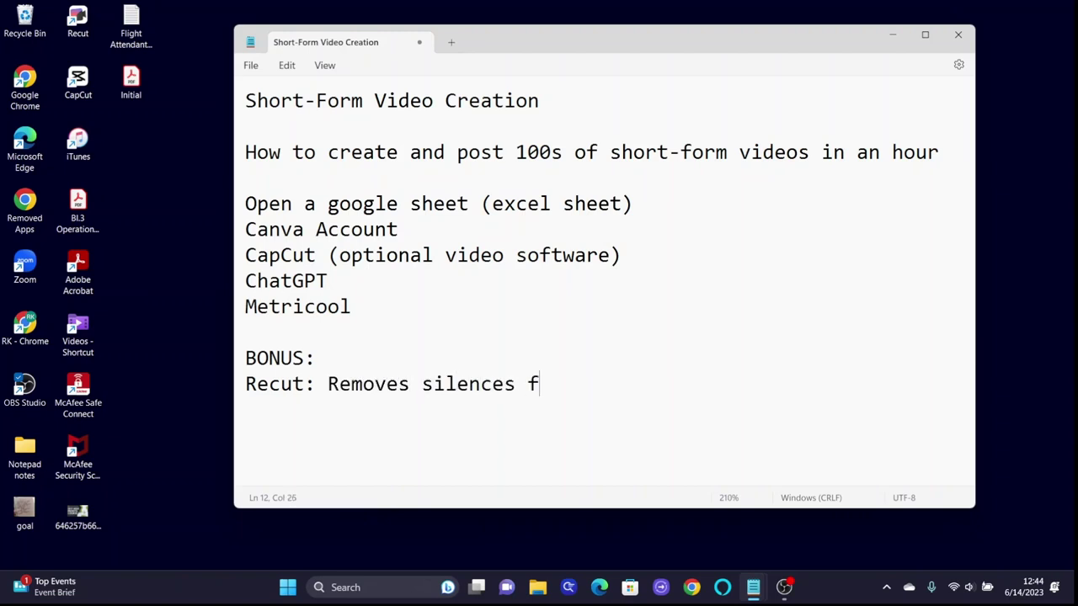
{"action": "type", "text": "rom videos"}
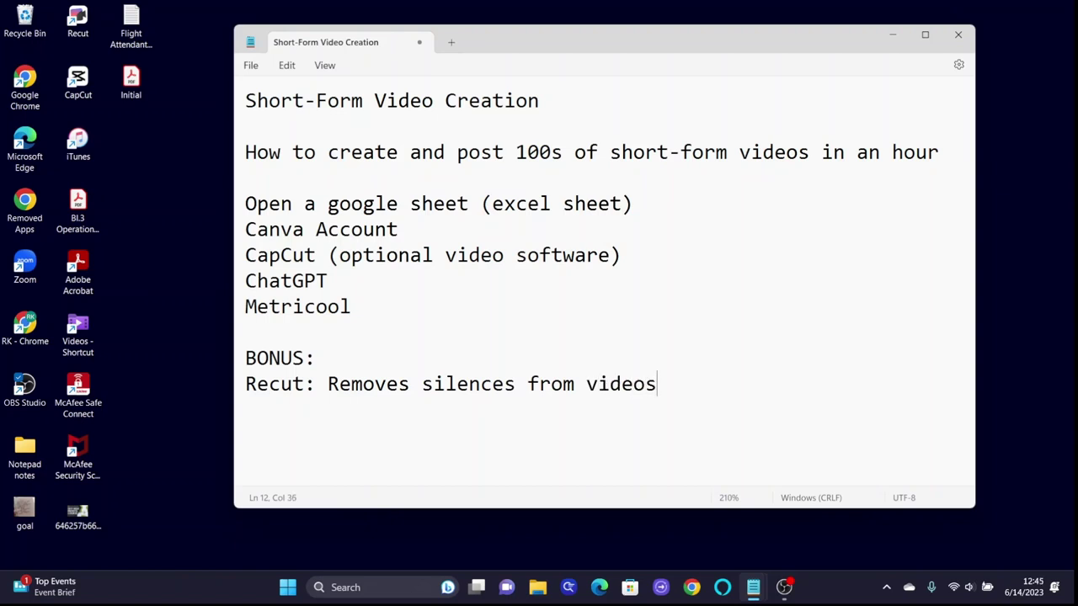
Add a new line below Recut reading "Caption: Creates Captions, transcripts for SF Video"
{"action": "key", "text": "Return"}
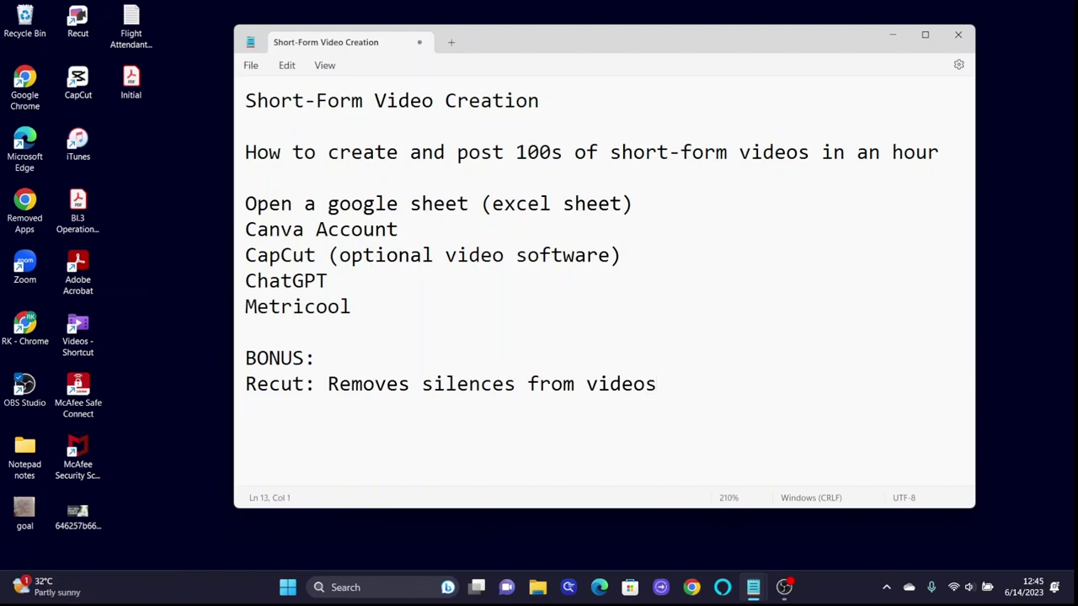
{"action": "type", "text": "Caption:"}
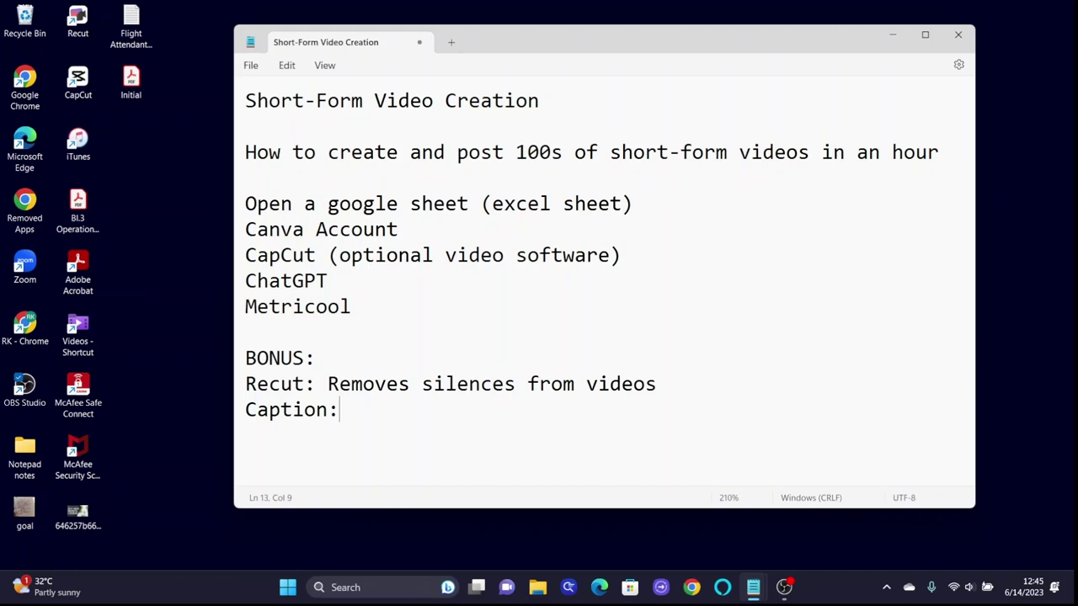
{"action": "type", "text": "Creates Captions, tr"}
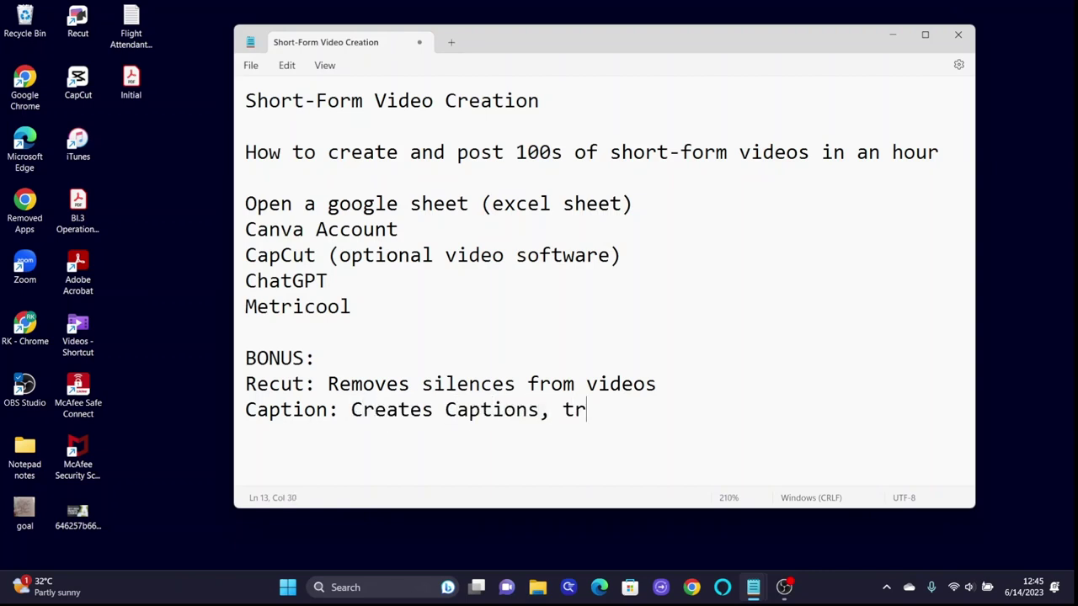
{"action": "type", "text": "anscripts for SF"}
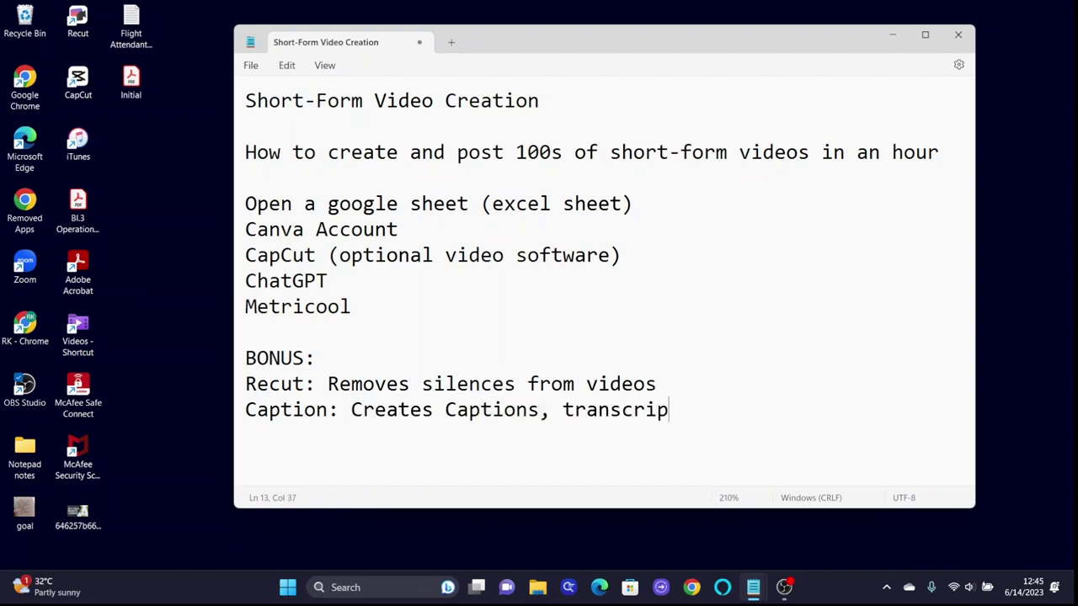
{"action": "type", "text": "Video"}
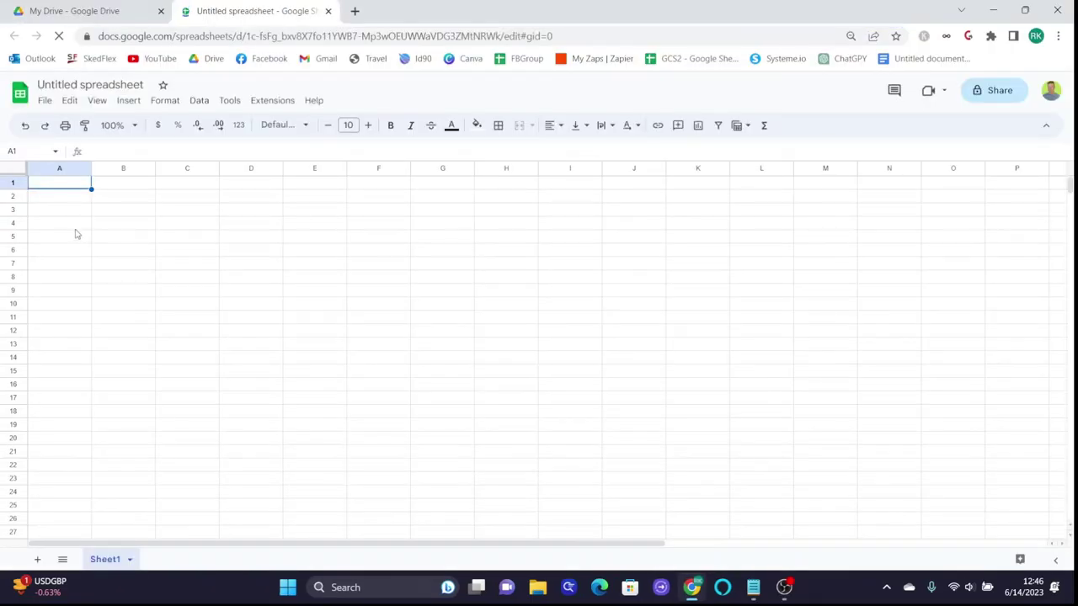
Rename the untitled Google Sheets spreadsheet as "Short Form Video to Short form Video"
{"action": "left_click", "coordinate": [90, 84]}
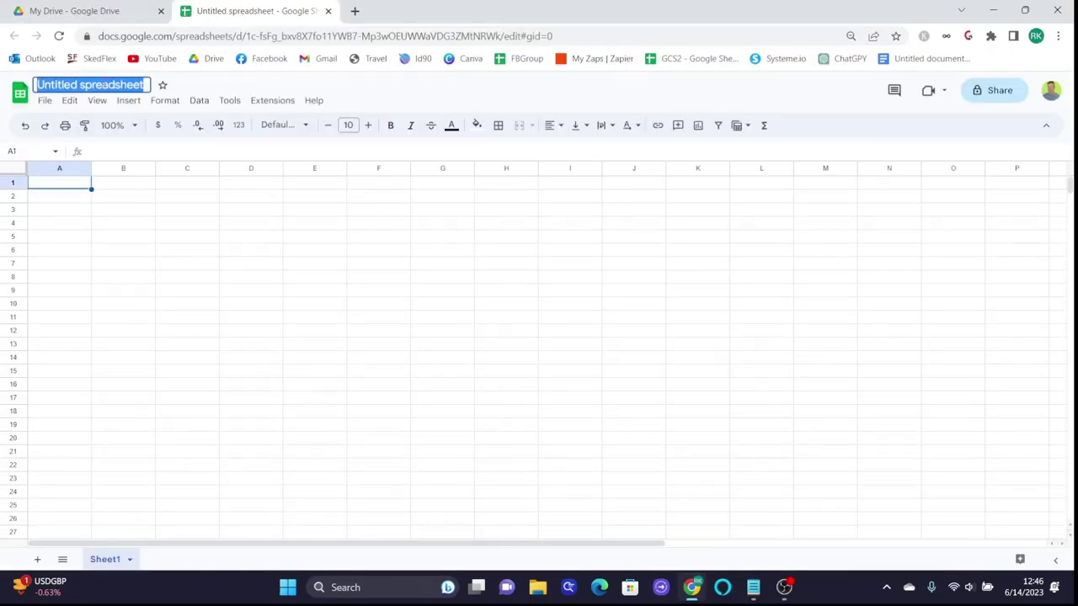
{"action": "type", "text": "Short For"}
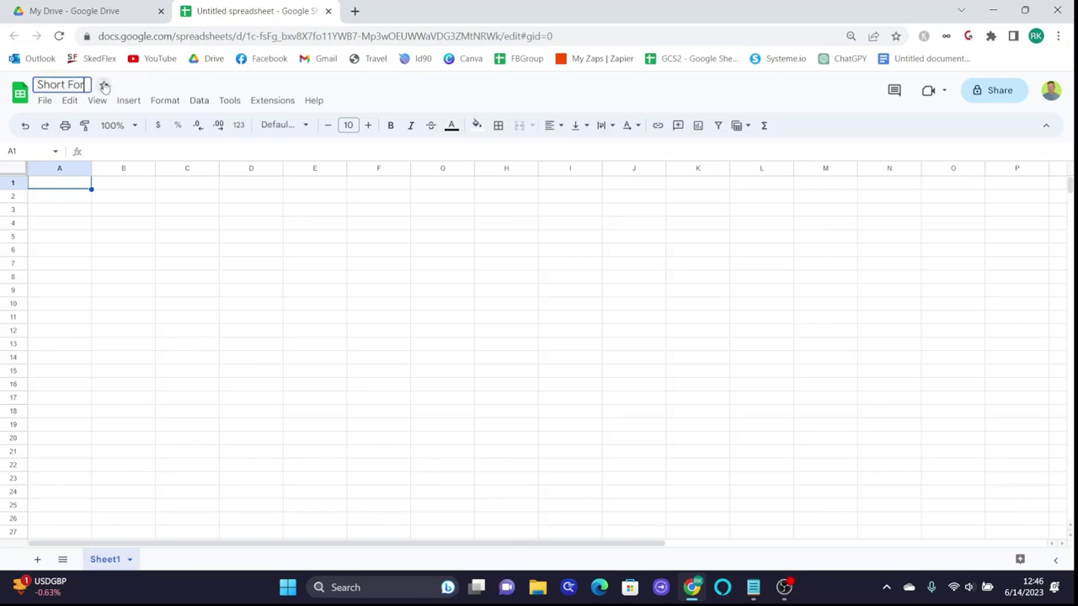
{"action": "type", "text": "m Video to S"}
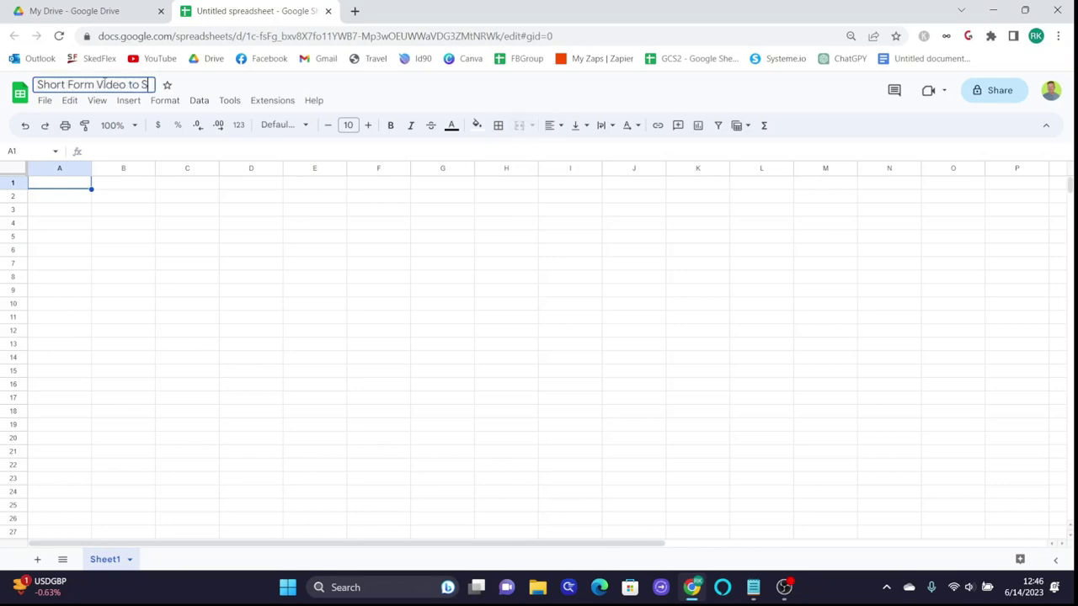
{"action": "type", "text": "hort form Video"}
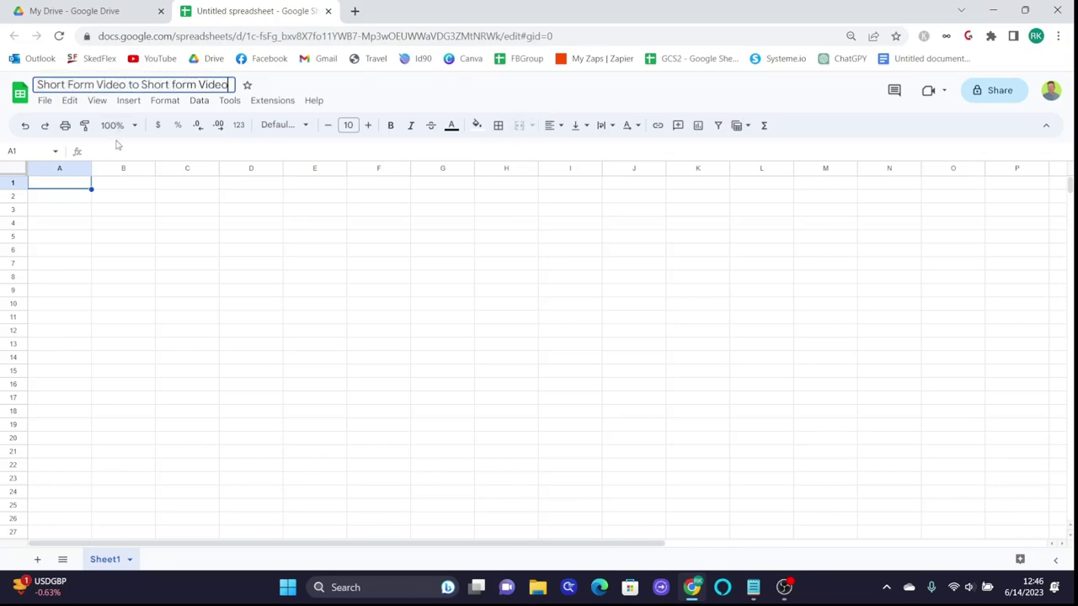
{"action": "left_click", "coordinate": [82, 200]}
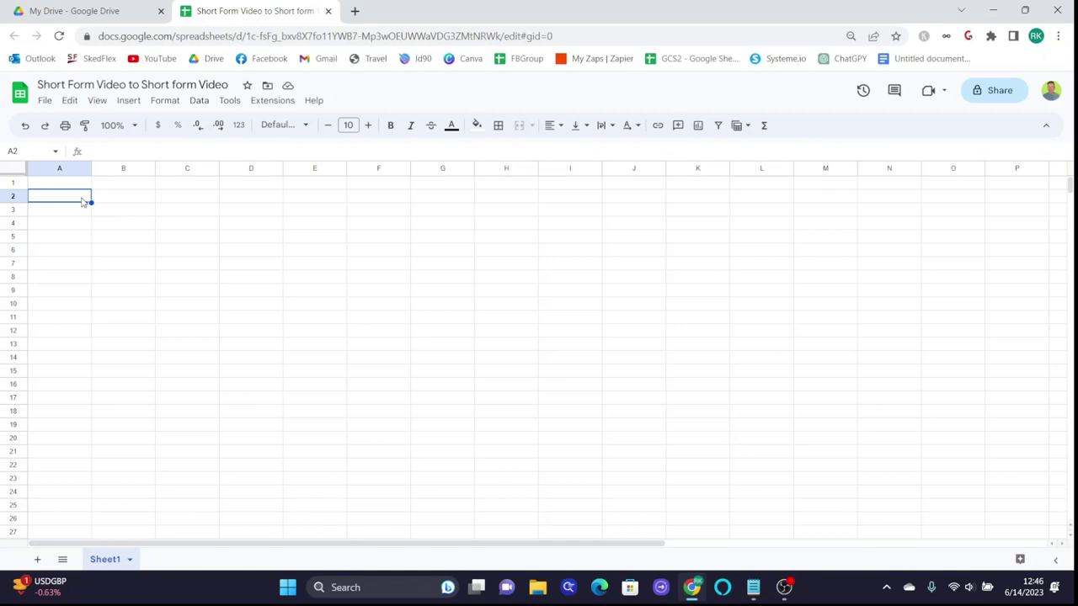
Enter the headers Sentence 1, Sentence 2, Sentence 3 and Sentence 4 in cells A1 to D1
{"action": "left_click", "coordinate": [48, 188]}
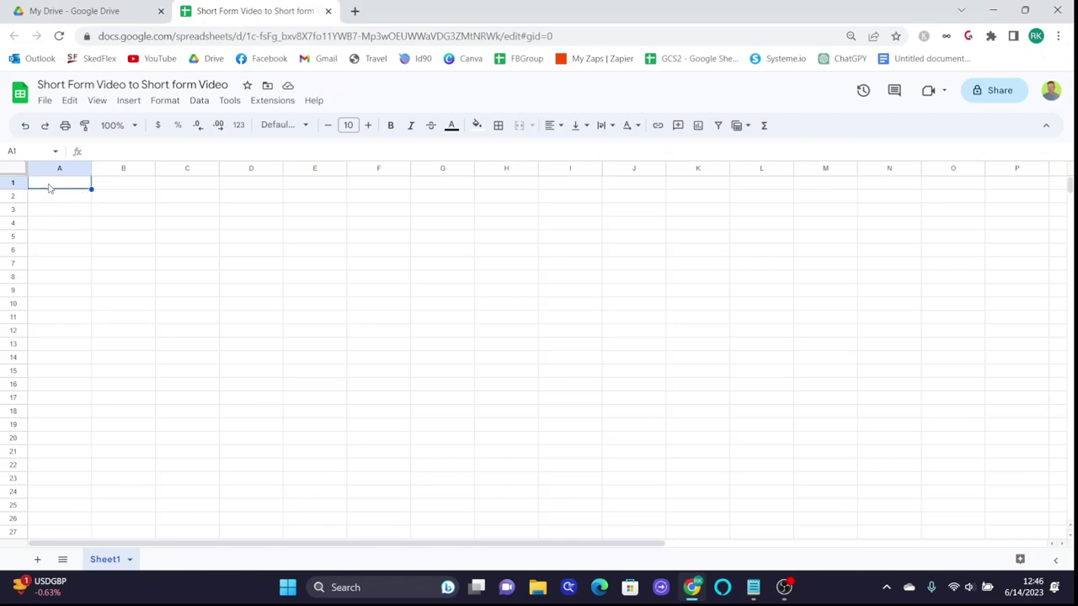
{"action": "type", "text": "Sentence 1"}
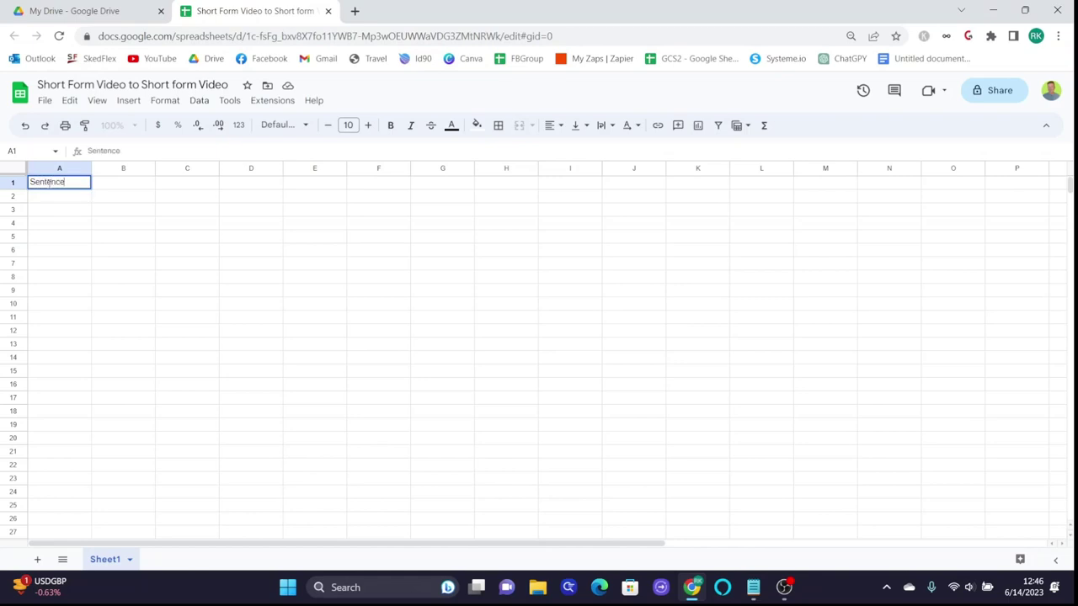
{"action": "key", "text": "Tab"}
{"action": "type", "text": "Sentence 2"}
{"action": "key", "text": "Tab"}
{"action": "type", "text": "Se"}
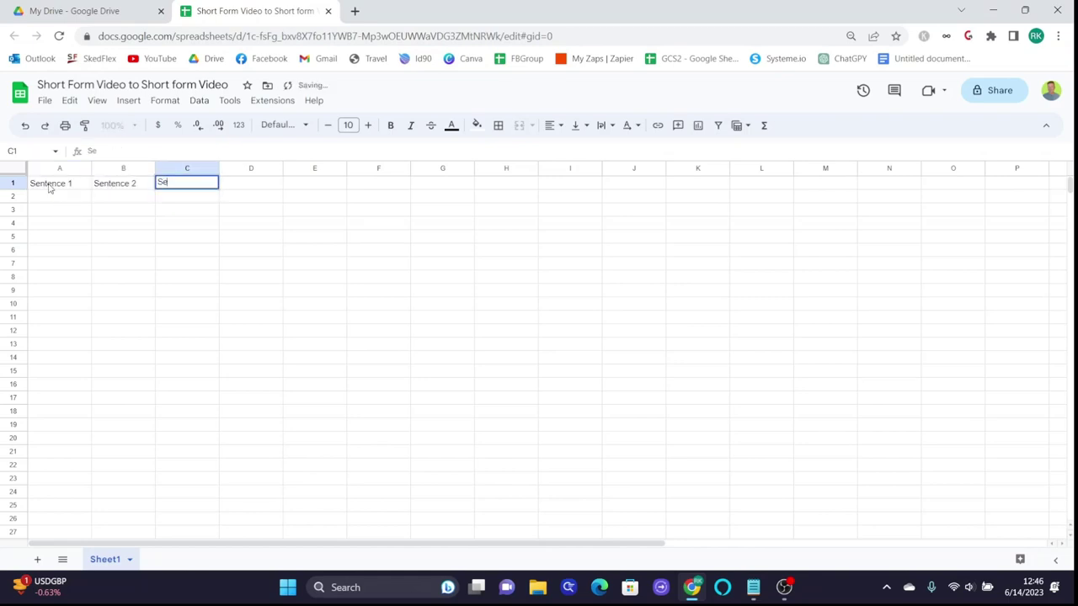
{"action": "type", "text": "ntence 3"}
{"action": "key", "text": "Tab"}
{"action": "type", "text": "Sentence"}
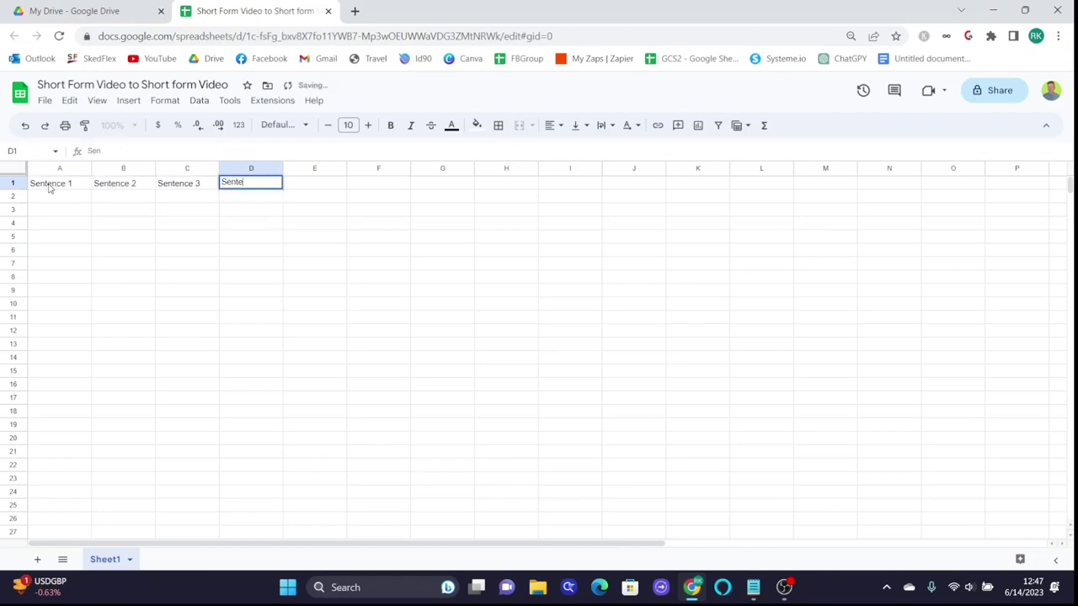
Widen columns A to D and fill the header row 1 with yellow
{"action": "left_click", "coordinate": [59, 169]}
{"action": "left_click_drag", "start_coordinate": [91, 169], "coordinate": [326, 169]}
{"action": "left_click", "coordinate": [18, 182]}
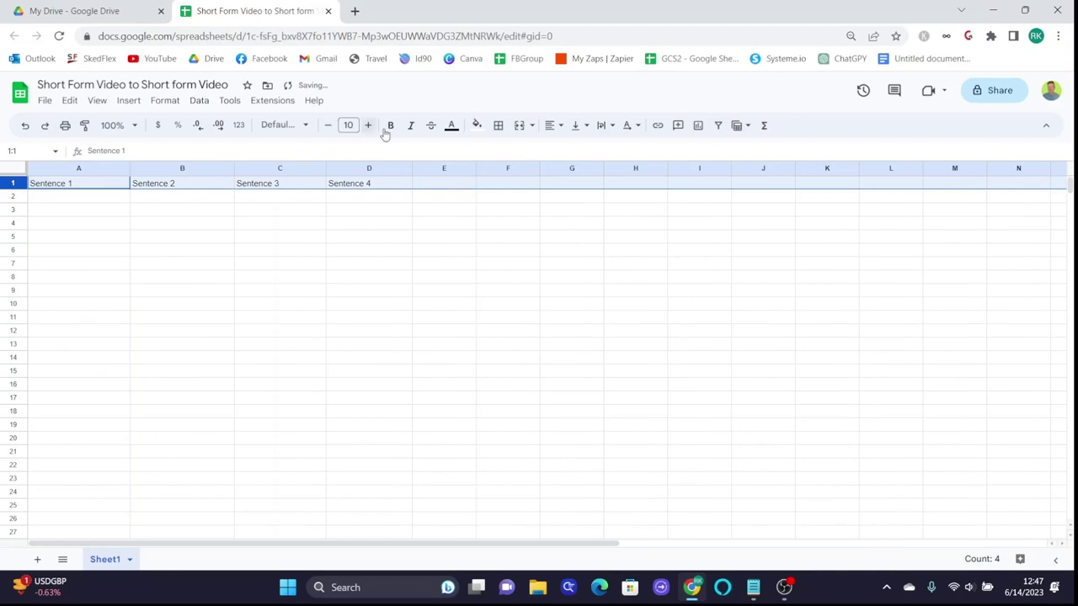
{"action": "left_click", "coordinate": [477, 126]}
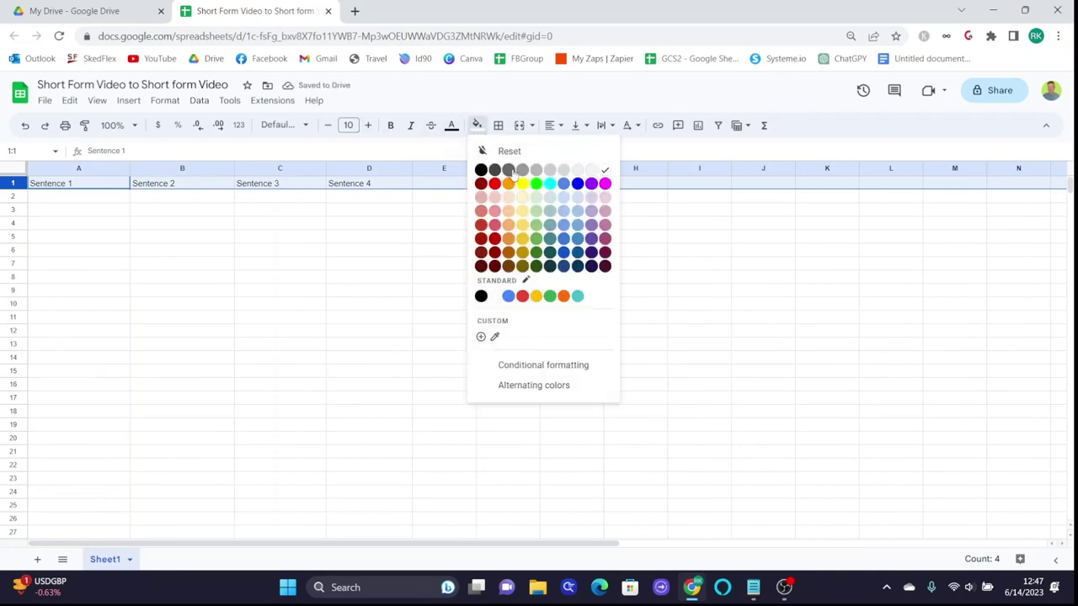
{"action": "left_click", "coordinate": [525, 185]}
{"action": "left_click", "coordinate": [506, 328]}
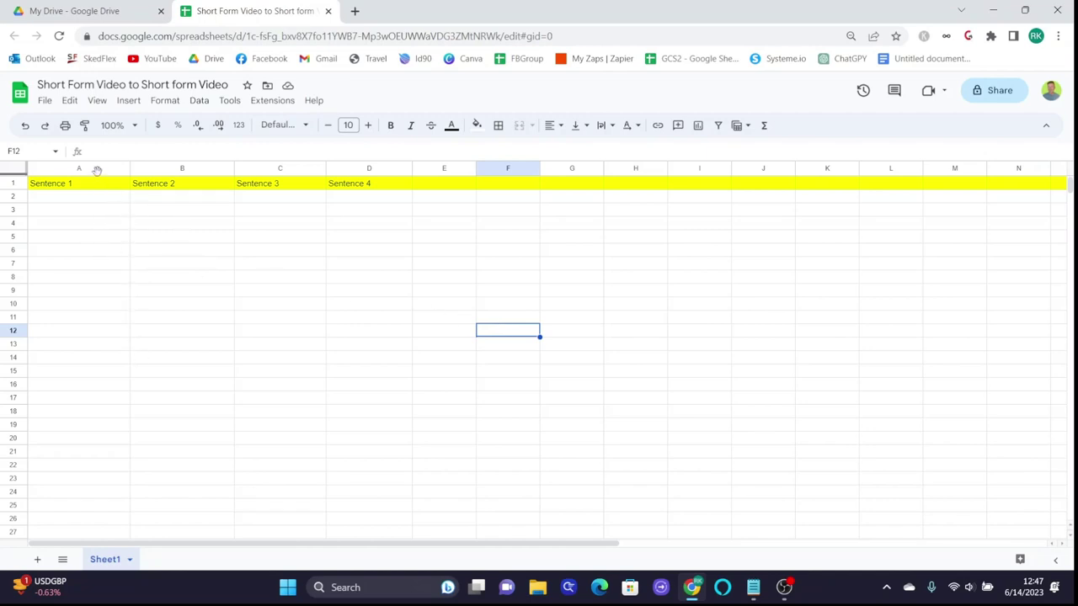
Widen the Sentence 1 column further to make room for longer text
{"action": "left_click", "coordinate": [108, 169]}
{"action": "left_click_drag", "start_coordinate": [130, 168], "coordinate": [163, 169]}
{"action": "left_click", "coordinate": [278, 280]}
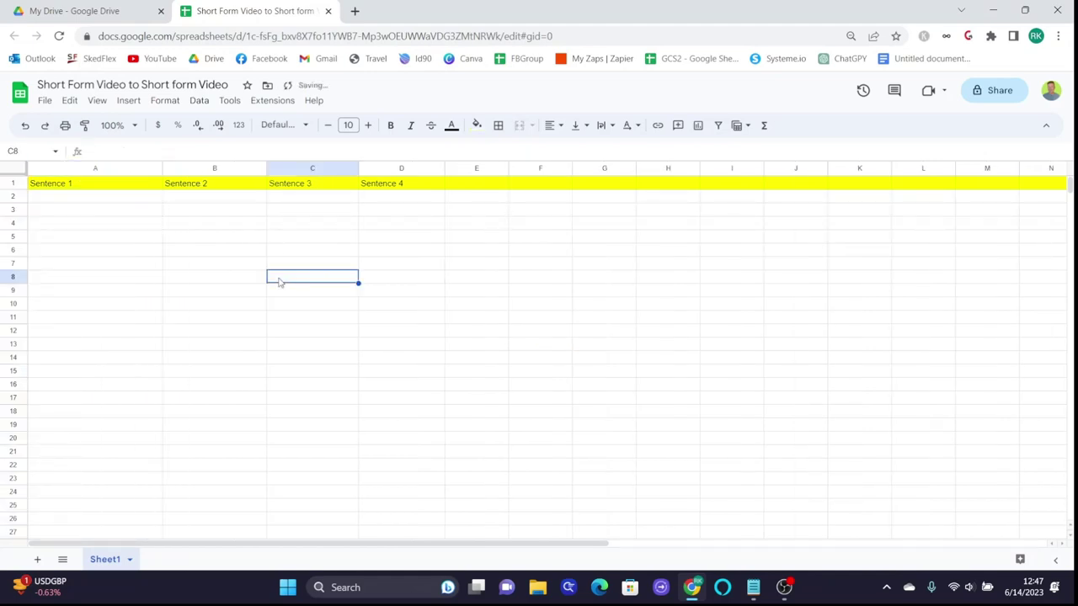
{"action": "left_click", "coordinate": [71, 307]}
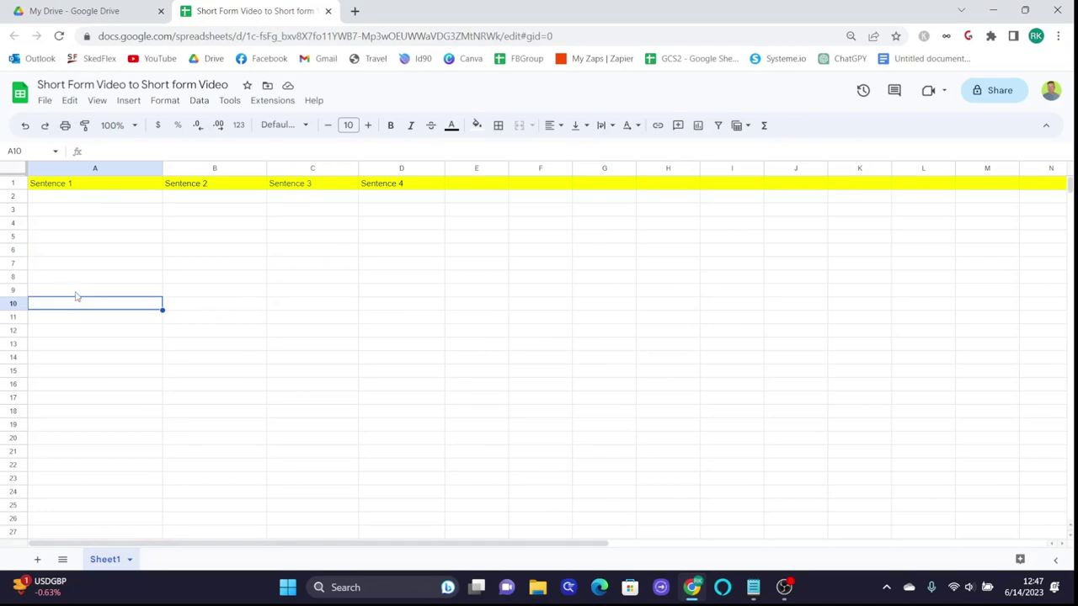
{"action": "left_click", "coordinate": [97, 170]}
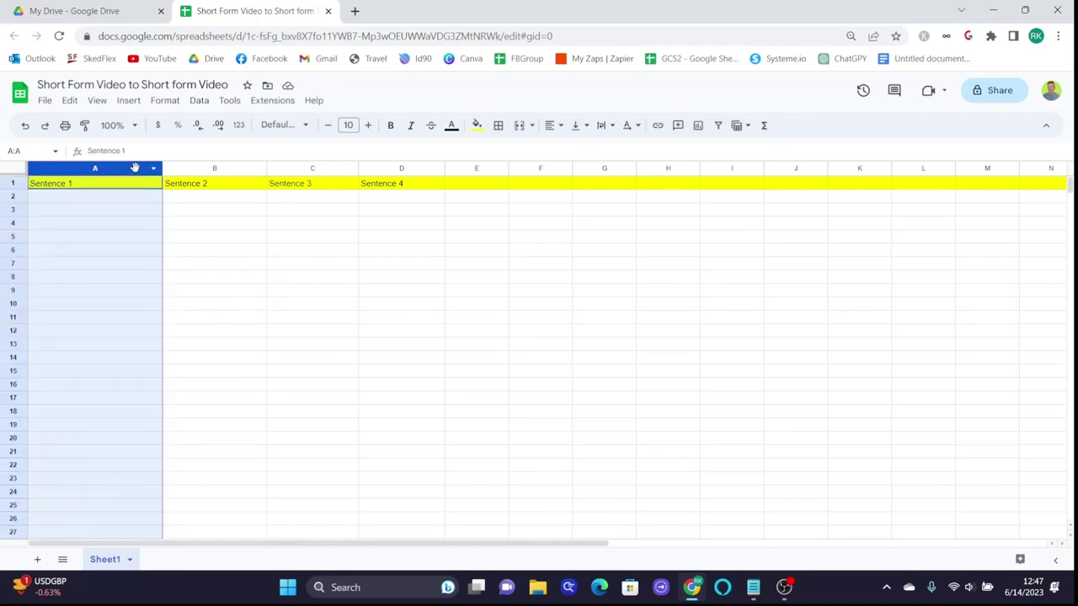
{"action": "left_click_drag", "start_coordinate": [162, 169], "coordinate": [169, 168]}
{"action": "left_click", "coordinate": [145, 253]}
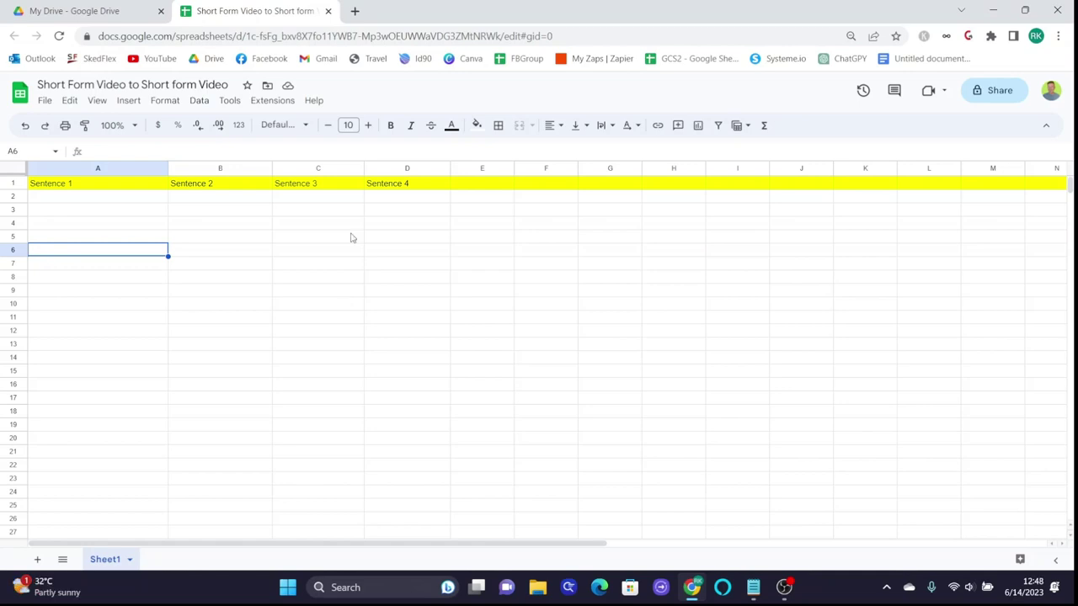
Open ChatGPT in a new browser tab with the GPT-4 model
{"action": "left_click", "coordinate": [355, 11]}
{"action": "type", "text": "chat"}
{"action": "type", "text": "g"}
{"action": "key", "text": "BackSpace"}
{"action": "left_click", "coordinate": [623, 221]}
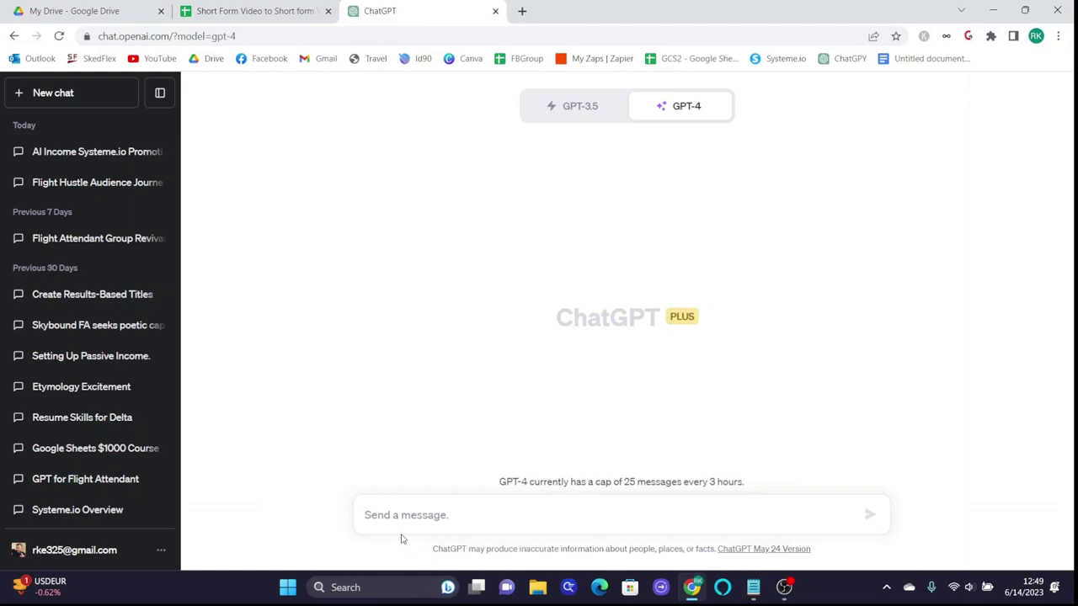
Switch back to the spreadsheet and widen each of the columns A, B, C and D slightly
{"action": "left_click", "coordinate": [244, 11]}
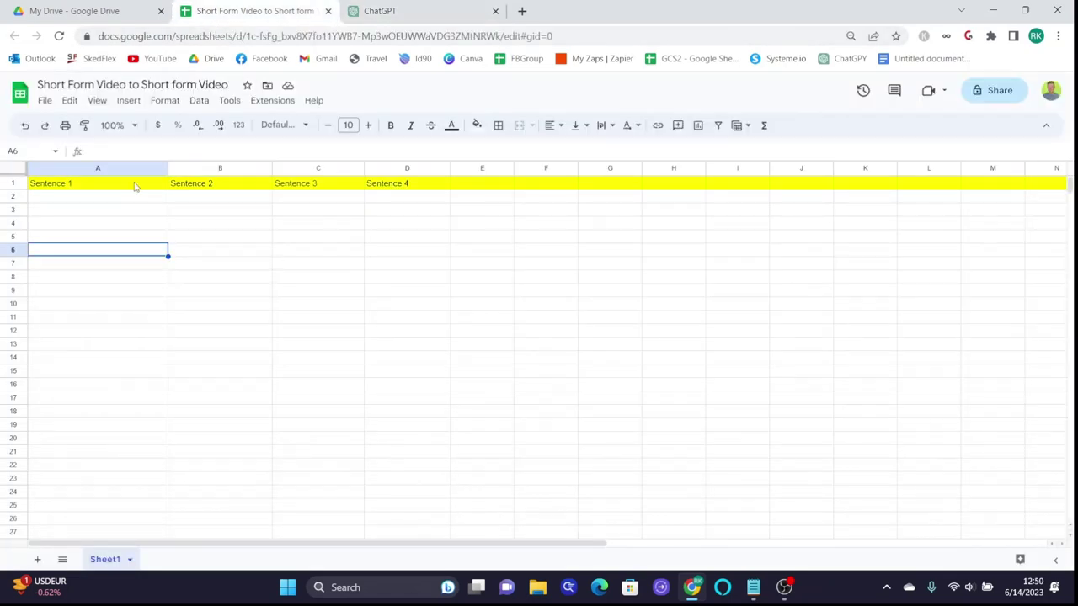
{"action": "left_click_drag", "start_coordinate": [166, 169], "coordinate": [177, 168]}
{"action": "left_click", "coordinate": [253, 172]}
{"action": "left_click_drag", "start_coordinate": [282, 168], "coordinate": [302, 168]}
{"action": "right_click", "coordinate": [371, 172]}
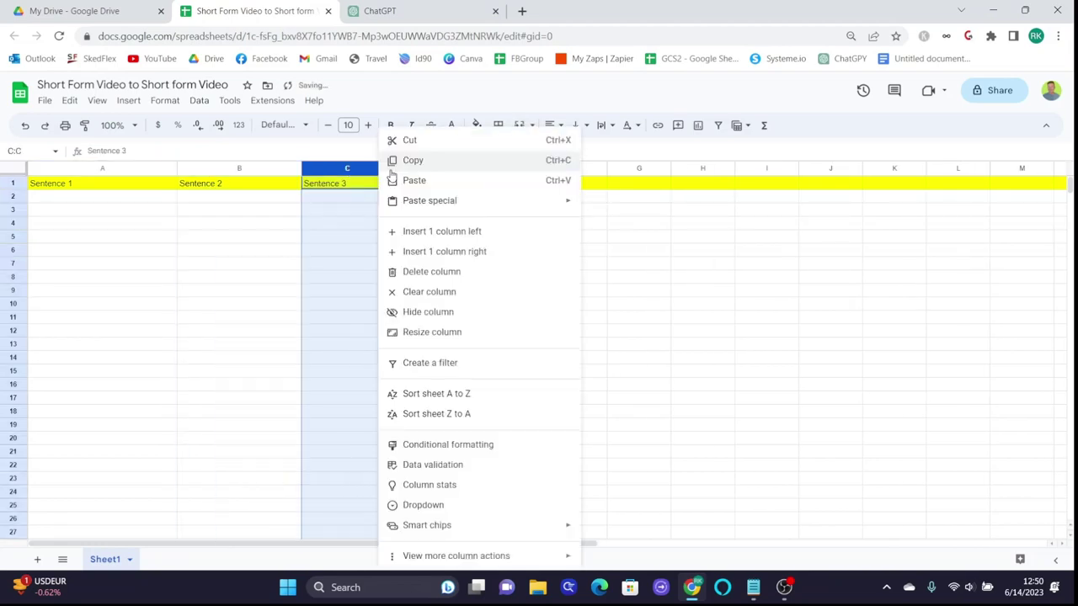
{"action": "key", "text": "Escape"}
{"action": "left_click_drag", "start_coordinate": [393, 168], "coordinate": [414, 168]}
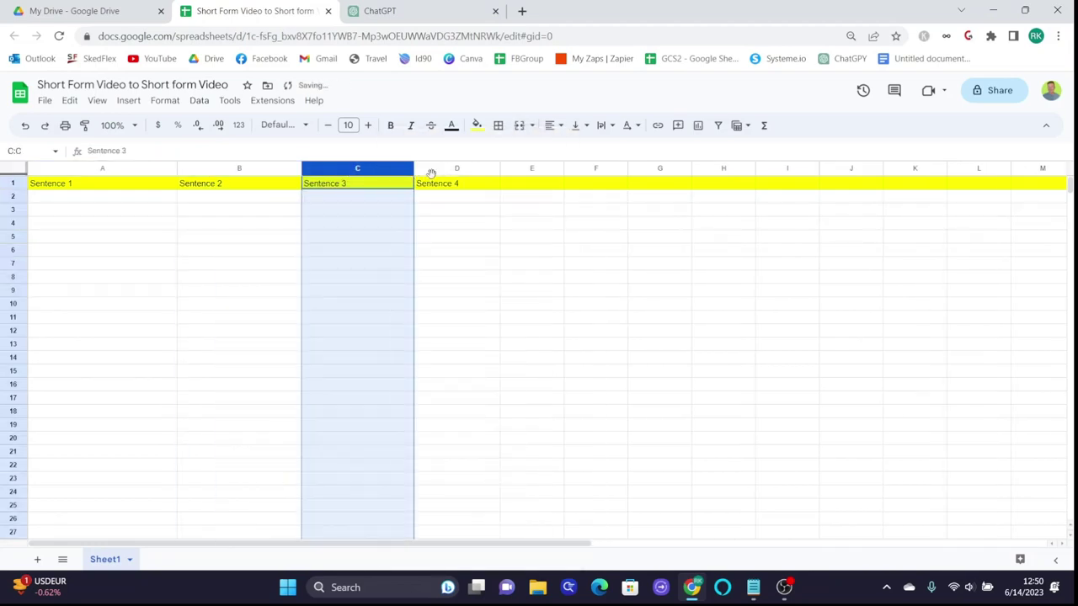
{"action": "left_click", "coordinate": [476, 168]}
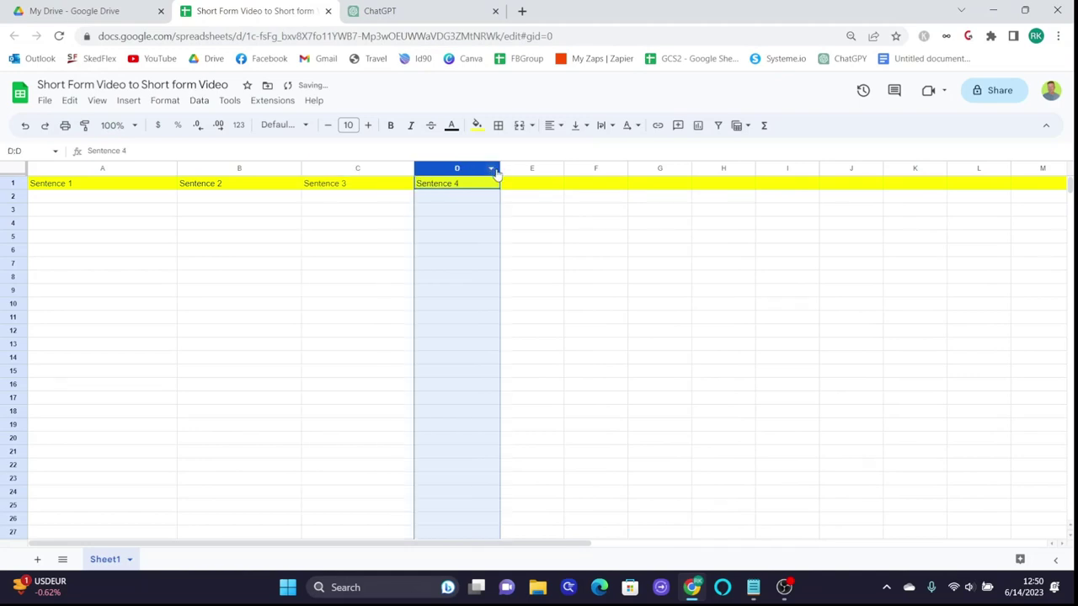
{"action": "left_click", "coordinate": [495, 169]}
{"action": "left_click_drag", "start_coordinate": [498, 169], "coordinate": [521, 169]}
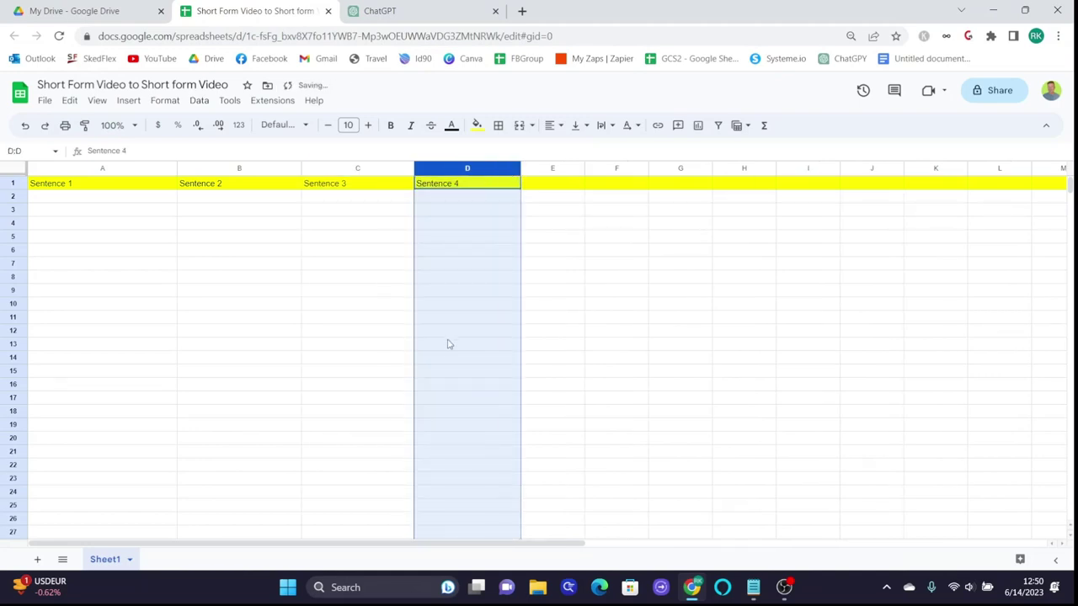
In ChatGPT, draft a prompt explaining the mass creation of short-form video scripts in a Google Sheet, four sentences each, with an example script about 50 videos
{"action": "left_click", "coordinate": [444, 6]}
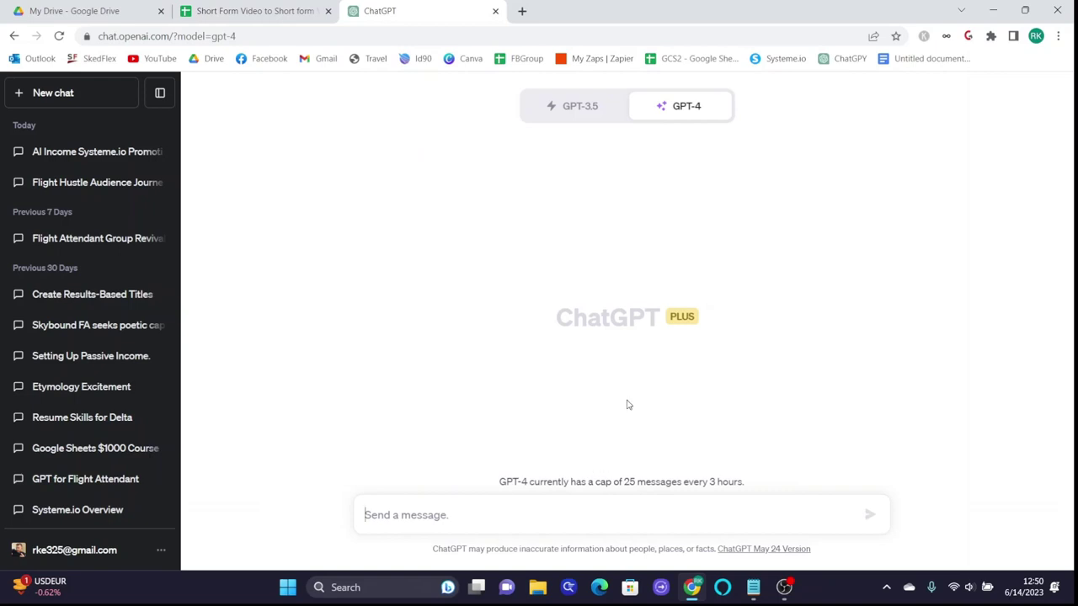
{"action": "type", "text": "Hi ChatGPT, I am creating short-form videos en amsse"}
{"action": "key", "text": "BackSpace"}
{"action": "key", "text": "BackSpace"}
{"action": "key", "text": "BackSpace"}
{"action": "key", "text": "BackSpace"}
{"action": "key", "text": "BackSpace"}
{"action": "type", "text": "masse, filling out a google sheet with scripts, one sentence at a time. I'm going to ask you to produce some content for me. Each short form video will have 4 sentences. Let me give you an example script: \"I just made 50 short-form videos for my business. And the crazy thing is, it took less than an hour to do. Its super easy to do and I made a free training that you can get. Just go to the link in the description to get started.\""}
Add a paragraph requesting only the first sentence of ten scripts, without numbers or quotes, for copying into the spreadsheet, and send the prompt
{"action": "key", "text": "shift+Return"}
{"action": "key", "text": "shift+Return"}
{"action": "type", "text": "Instead of giving me ten scripts at a time, "}
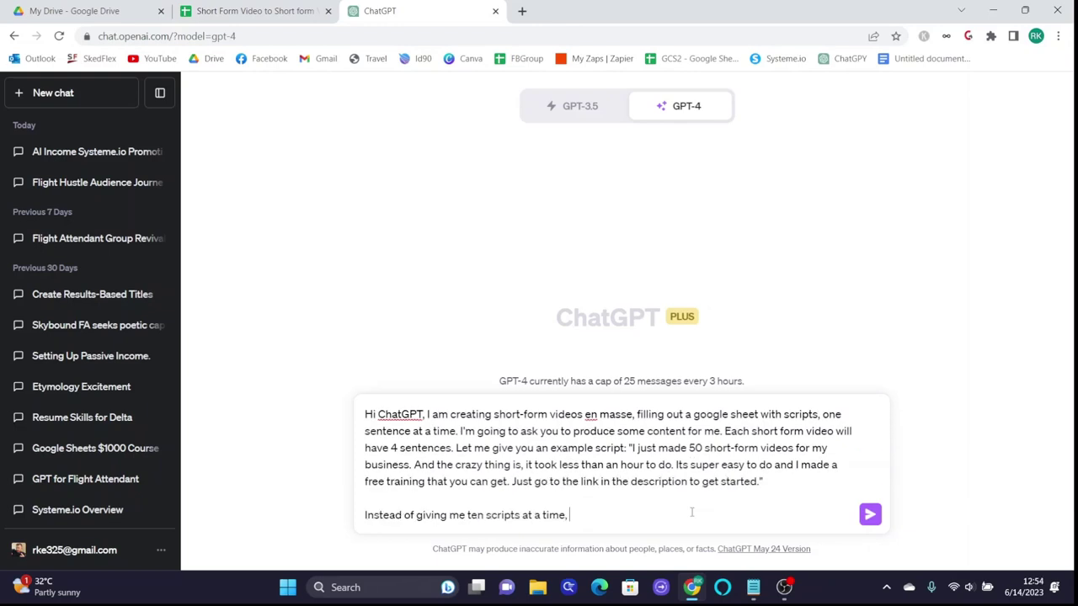
{"action": "type", "text": "I want to make them one sentence at a time. Please give me the first sentence of ten scripts, without numbers, and without quotes, so that I can copy them"}
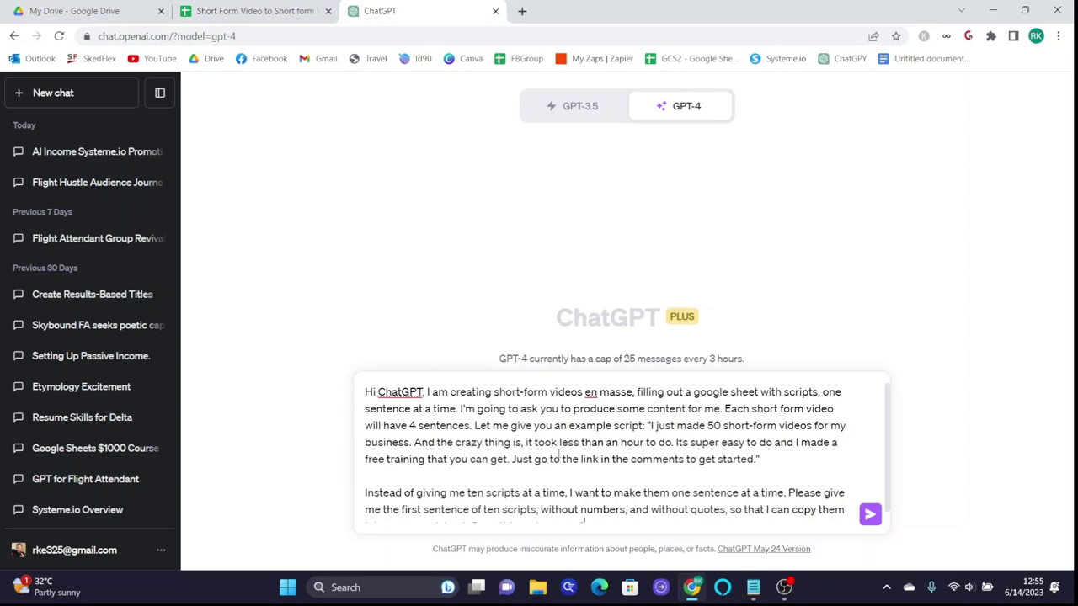
{"action": "scroll", "coordinate": [705, 426], "scroll_direction": "down", "scroll_amount": 1}
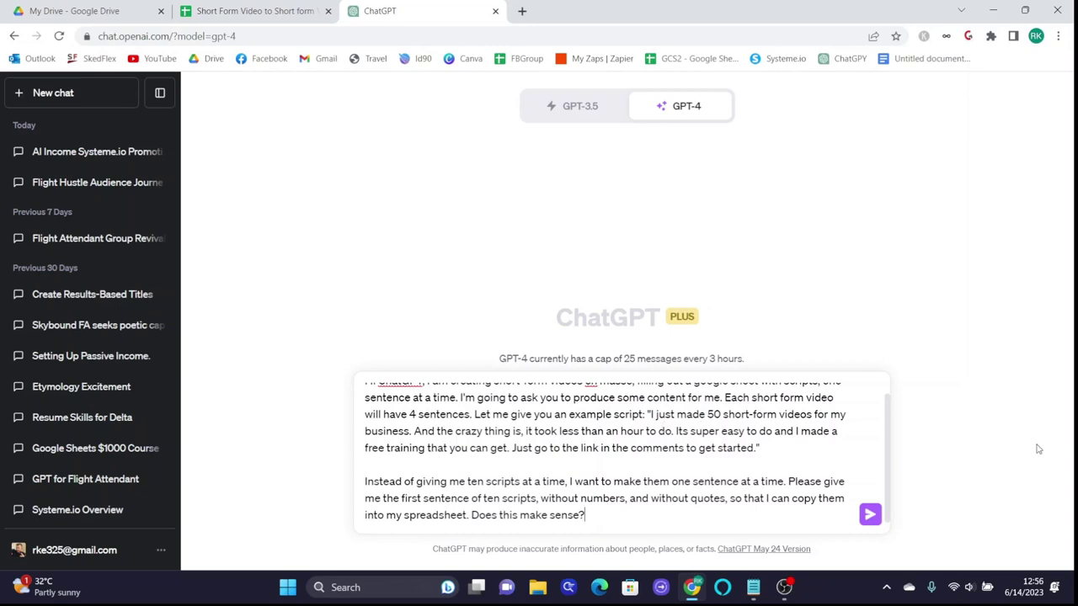
{"action": "left_click", "coordinate": [870, 515]}
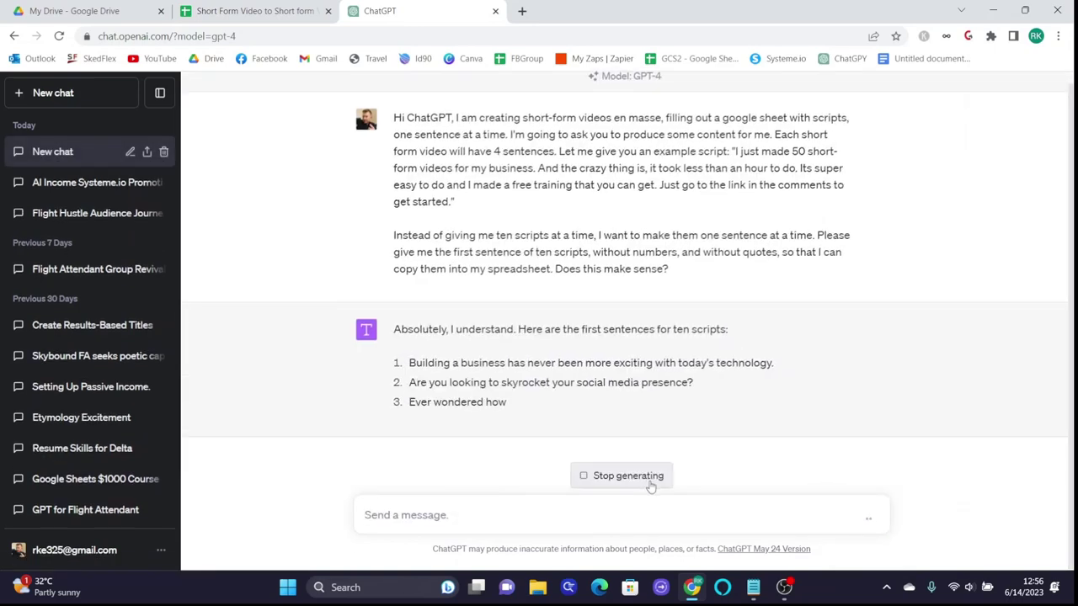
Stop the running response and begin a follow-up asking ChatGPT to do it again without the list numbers
{"action": "left_click", "coordinate": [654, 486]}
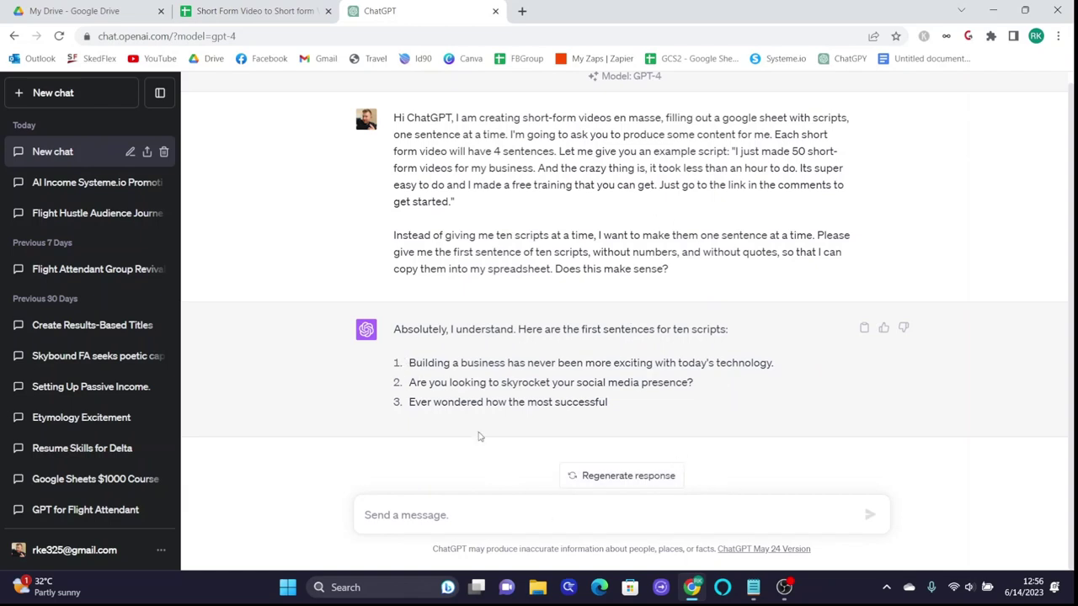
{"action": "left_click", "coordinate": [549, 518]}
{"action": "type", "text": "Sorry, do it again, btu th"}
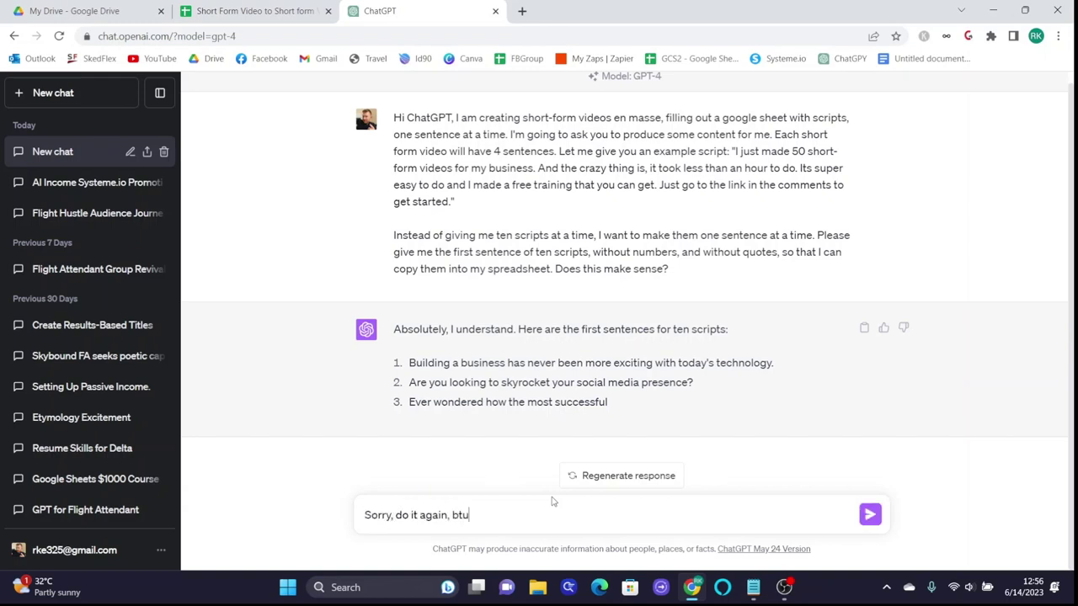
{"action": "key", "text": "BackSpace"}
{"action": "key", "text": "BackSpace"}
{"action": "key", "text": "BackSpace"}
{"action": "key", "text": "BackSpace"}
{"action": "key", "text": "BackSpace"}
{"action": "type", "text": "ut this time dont' inclu"}
{"action": "key", "text": "BackSpace"}
{"action": "key", "text": "BackSpace"}
{"action": "key", "text": "BackSpace"}
{"action": "key", "text": "BackSpace"}
{"action": "key", "text": "BackSpace"}
{"action": "key", "text": "BackSpace"}
{"action": "key", "text": "BackSpace"}
{"action": "type", "text": "'t include the lis"}
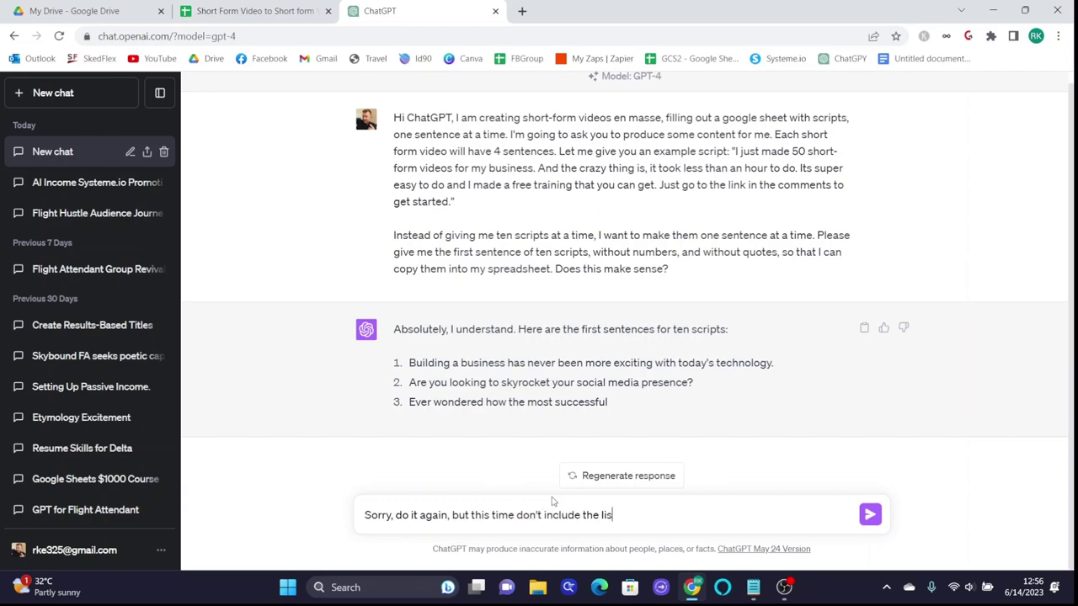
Complete the follow-up by asking for just the sentences, one sentence per line, and send it
{"action": "type", "text": "t numbers. Just give me the setnenc"}
{"action": "key", "text": "BackSpace"}
{"action": "key", "text": "BackSpace"}
{"action": "key", "text": "BackSpace"}
{"action": "key", "text": "BackSpace"}
{"action": "key", "text": "BackSpace"}
{"action": "type", "text": "ntences, with a break in"}
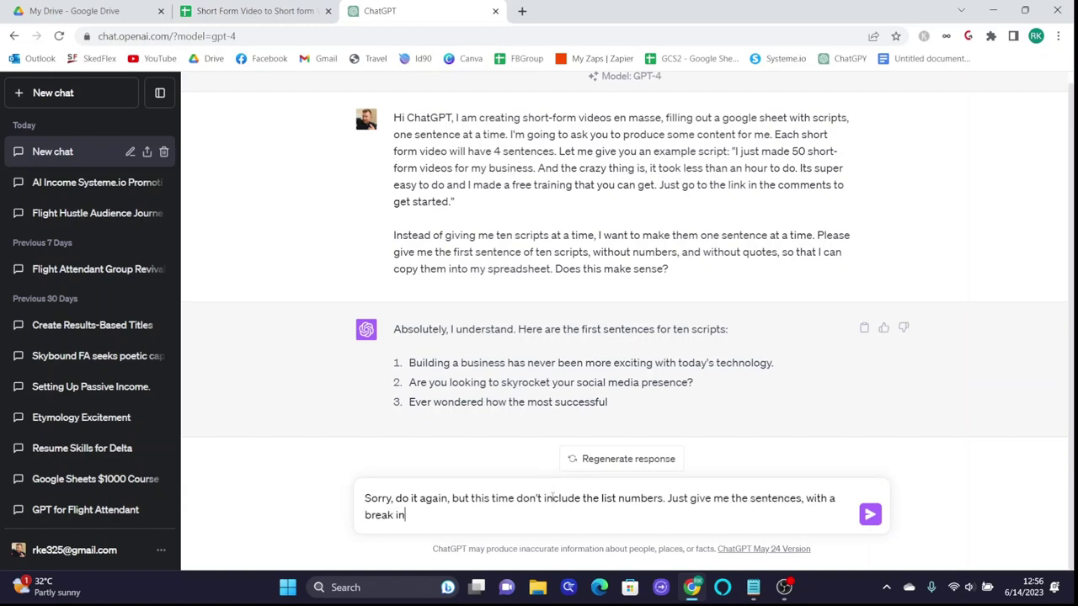
{"action": "key", "text": "BackSpace"}
{"action": "key", "text": "BackSpace"}
{"action": "key", "text": "BackSpace"}
{"action": "key", "text": "BackSpace"}
{"action": "key", "text": "BackSpace"}
{"action": "key", "text": "BackSpace"}
{"action": "key", "text": "BackSpace"}
{"action": "key", "text": "BackSpace"}
{"action": "key", "text": "BackSpace"}
{"action": "key", "text": "BackSpace"}
{"action": "key", "text": "BackSpace"}
{"action": "key", "text": "BackSpace"}
{"action": "key", "text": "BackSpace"}
{"action": "key", "text": "BackSpace"}
{"action": "key", "text": "BackSpace"}
{"action": "type", "text": "one sentence per line."}
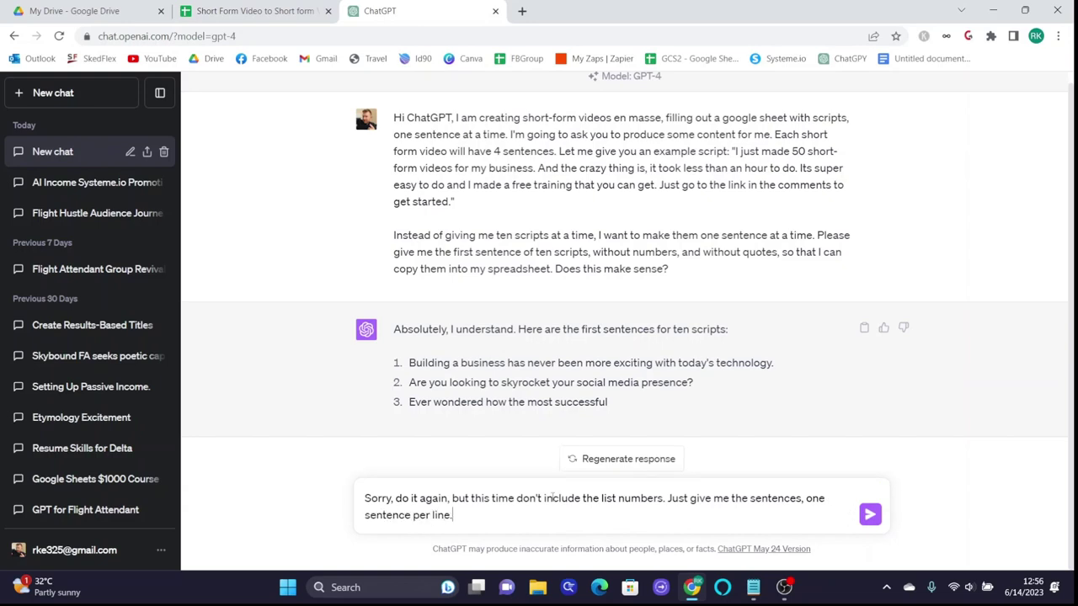
{"action": "key", "text": "Return"}
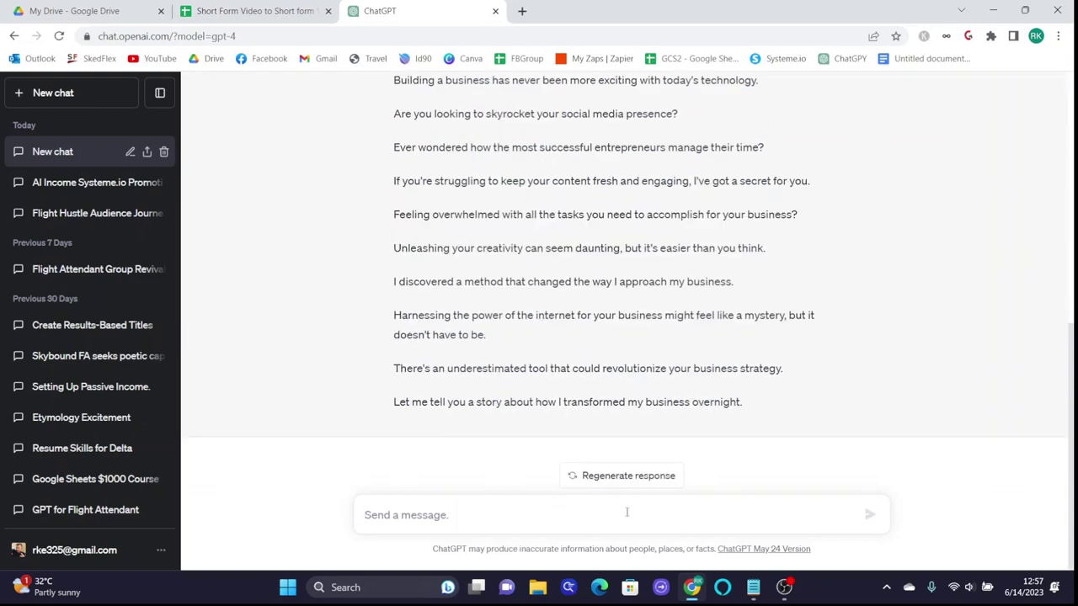
Review the regenerated first sentences and highlight the one about discovering a method that changed the business approach
{"action": "scroll", "coordinate": [880, 253], "scroll_direction": "up", "scroll_amount": 2}
{"action": "scroll", "coordinate": [857, 311], "scroll_direction": "down", "scroll_amount": 1}
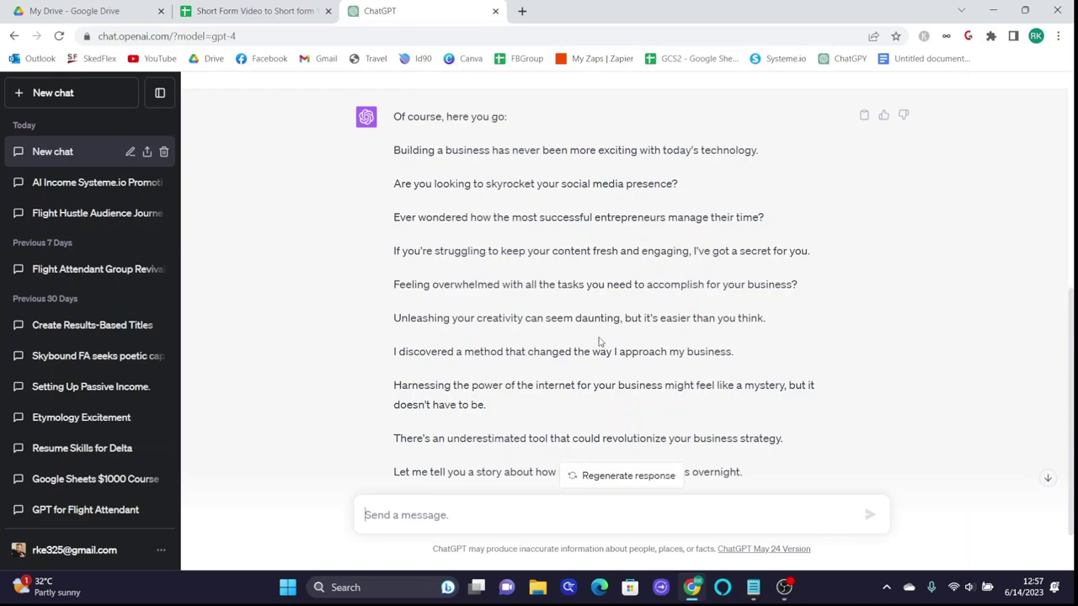
{"action": "scroll", "coordinate": [511, 381], "scroll_direction": "down", "scroll_amount": 1}
{"action": "left_click_drag", "start_coordinate": [376, 286], "coordinate": [453, 288]}
{"action": "left_click", "coordinate": [452, 288]}
{"action": "left_click_drag", "start_coordinate": [760, 292], "coordinate": [388, 283]}
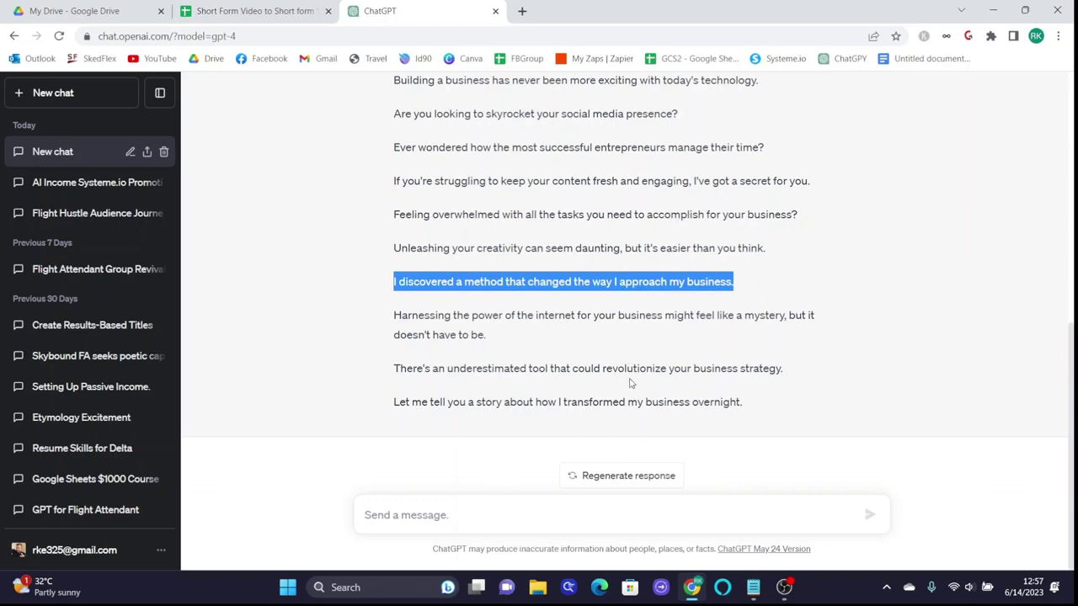
Draft a retry request for first-person perspective, no jargon, straightforward wording, and a "Look what I just did." vibe
{"action": "left_click", "coordinate": [640, 519]}
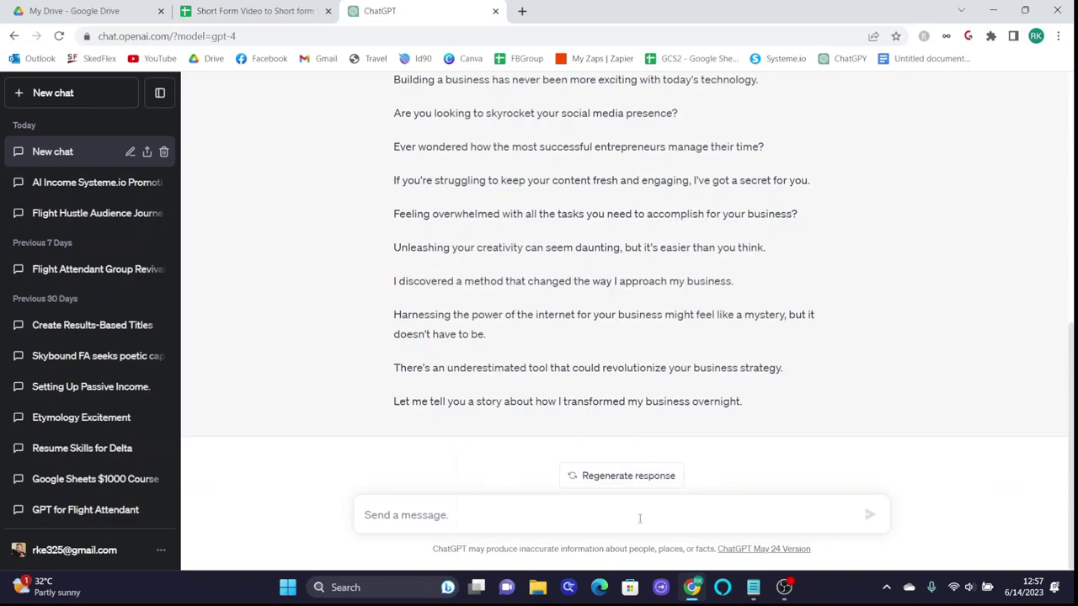
{"action": "type", "text": "Let's try again, but this"}
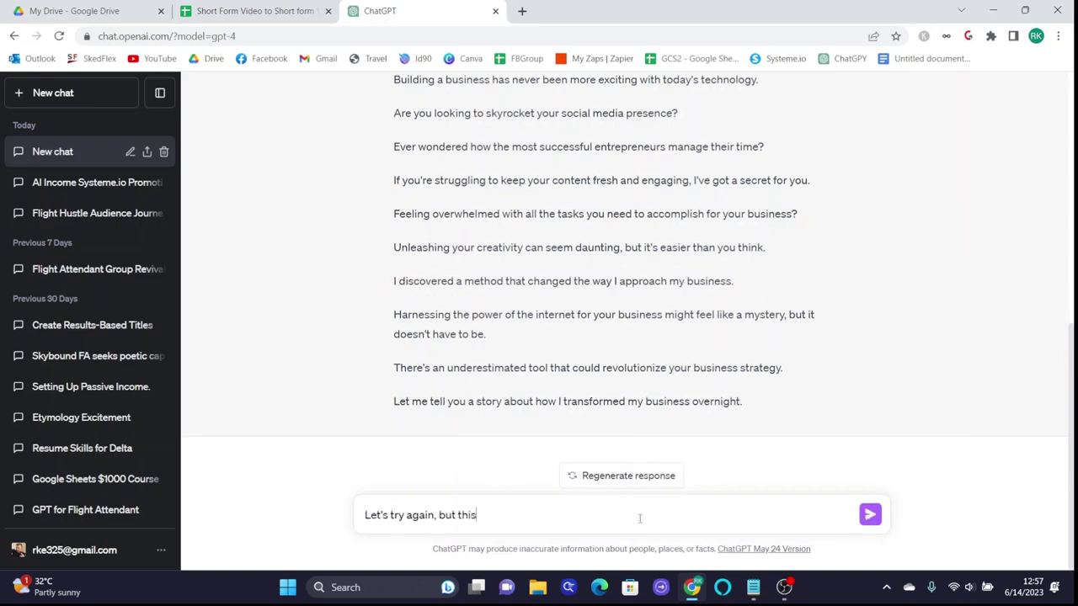
{"action": "type", "text": " time keep the f"}
{"action": "type", "text": "perspetive fromt he fir"}
{"action": "type", "text": "st person. No jargon, be straightf"}
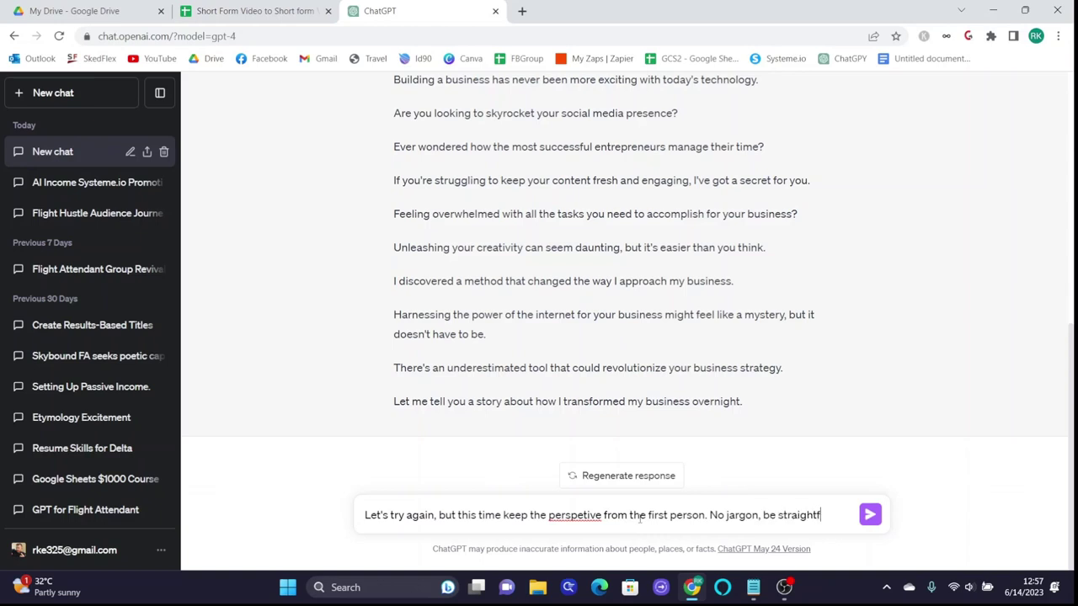
{"action": "type", "text": "orward, and I want it to be l"}
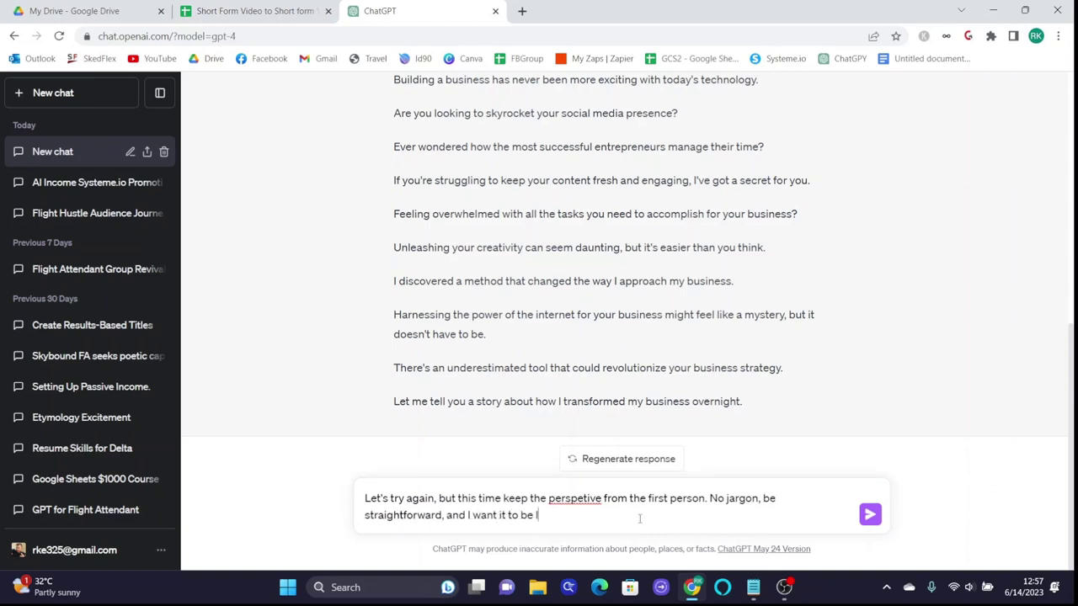
{"action": "type", "text": "ike, \"Look what I hav"}
{"action": "key", "text": "BackSpace"}
{"action": "type", "text": "just did.\" That's"}
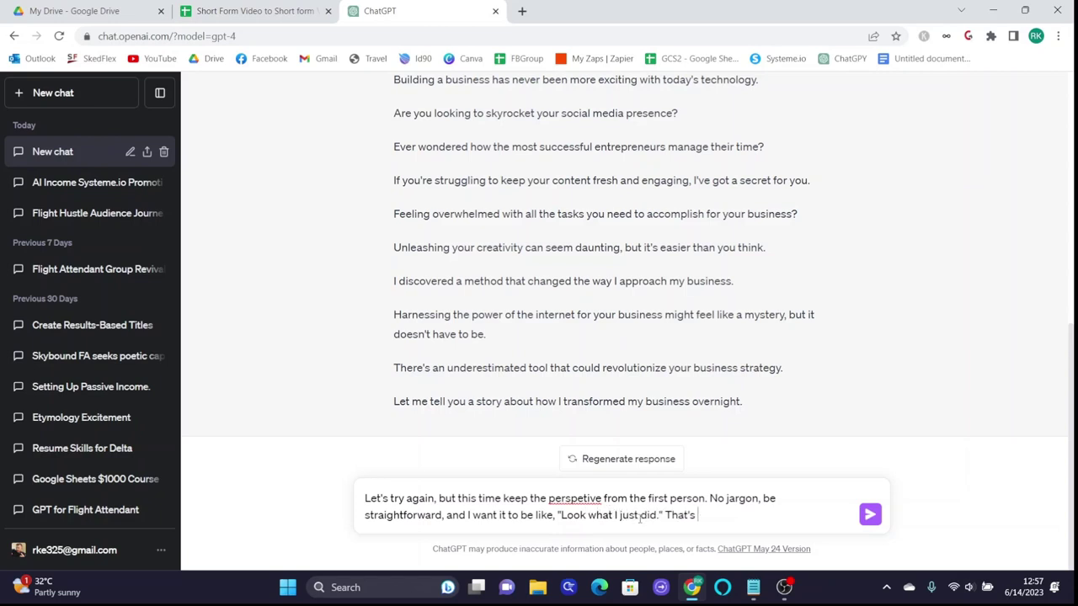
{"action": "type", "text": " the vibe I want. Also, one se"}
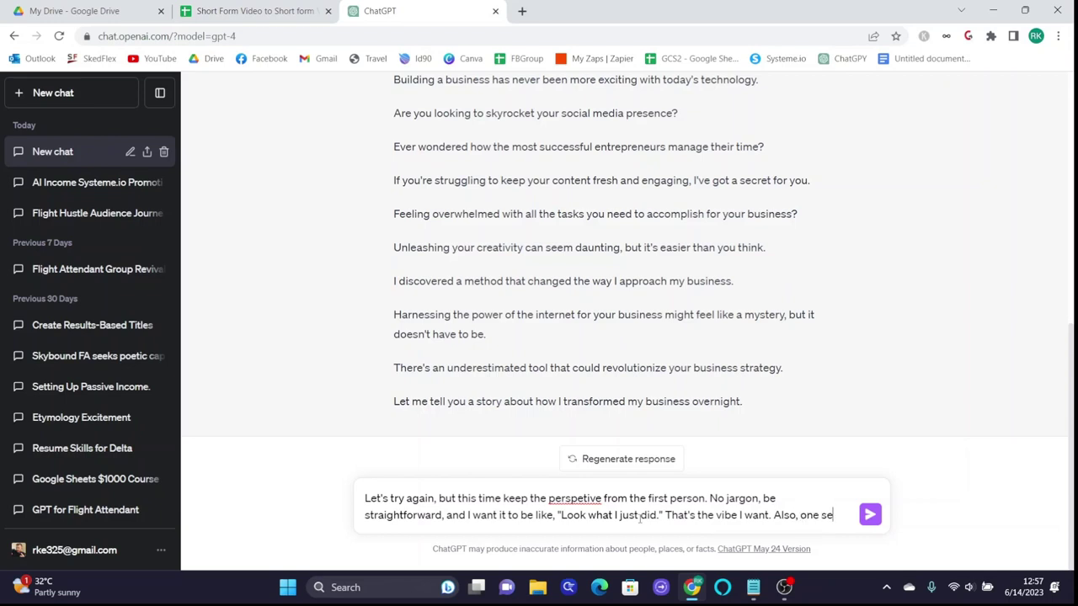
Finish the retry request by asking for one sentence per line without a break in between lines, and send it
{"action": "type", "text": "ntence per line, bu"}
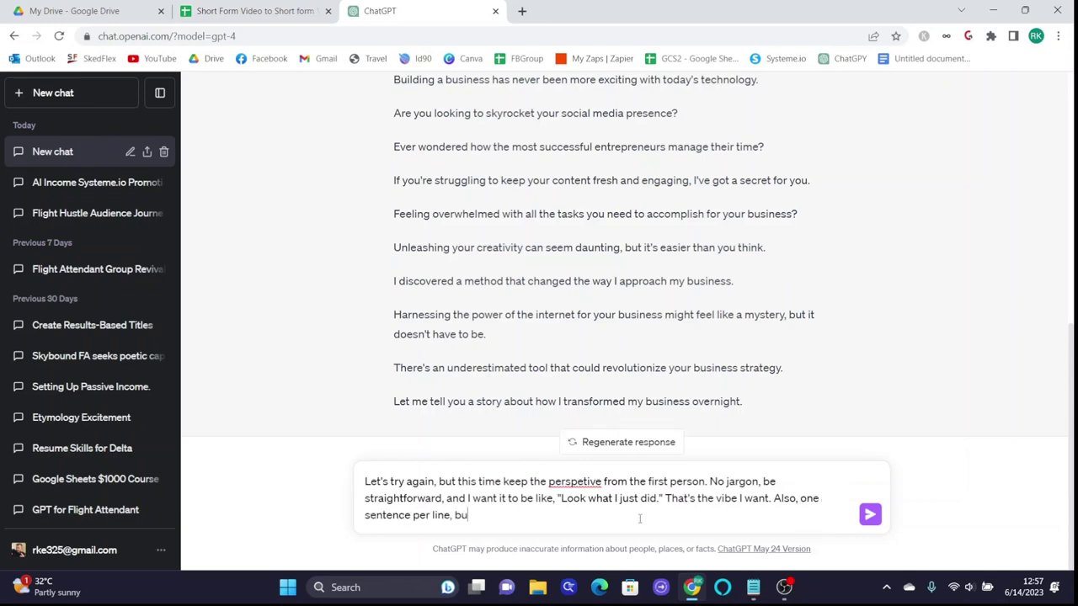
{"action": "type", "text": "t please don't have "}
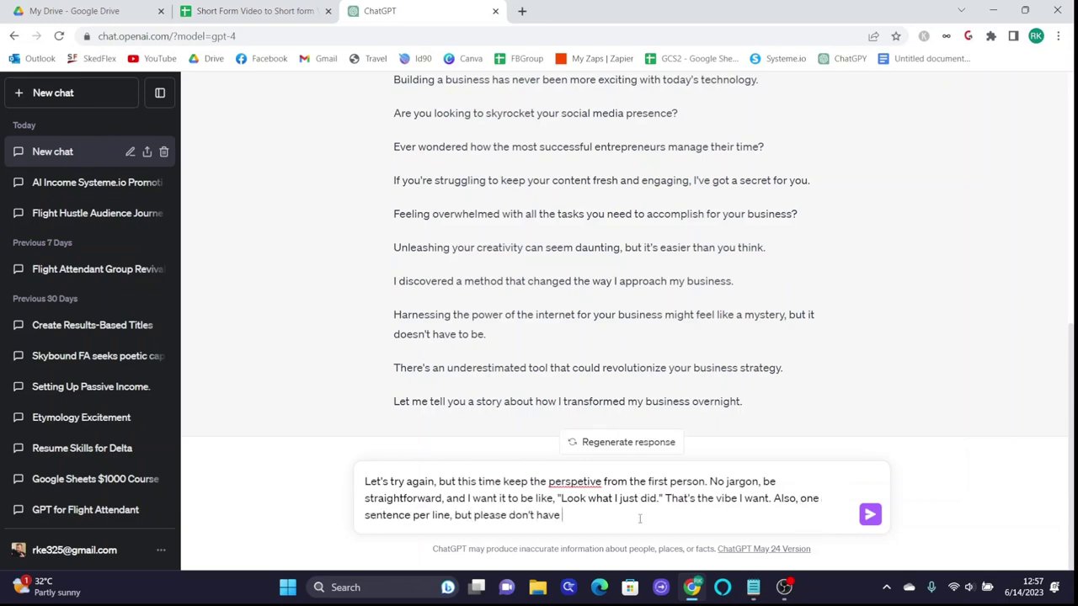
{"action": "type", "text": "a break in between lines"}
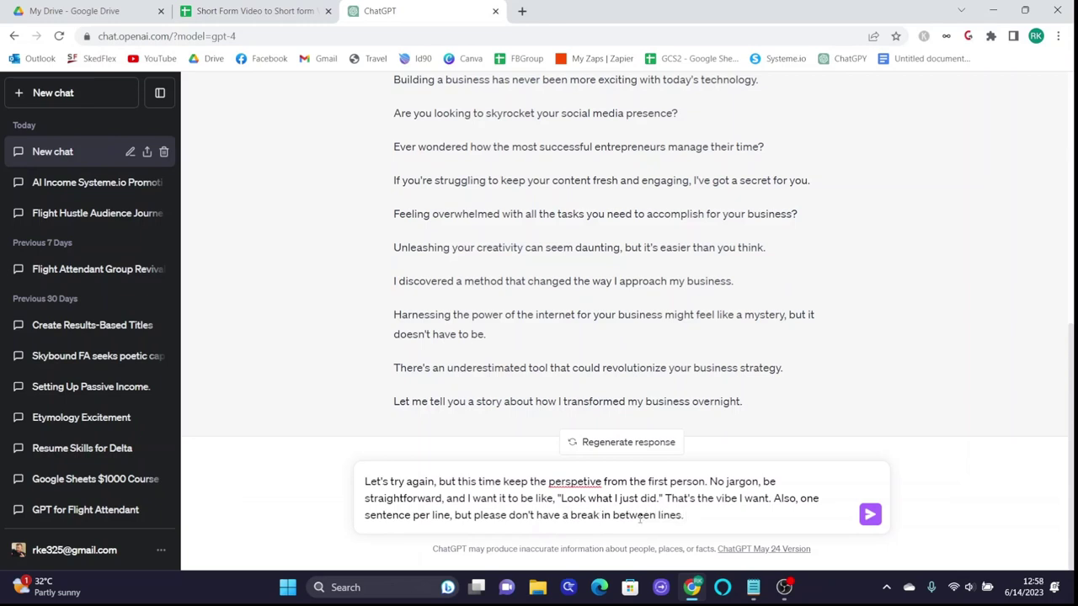
{"action": "type", "text": "."}
{"action": "key", "text": "Return"}
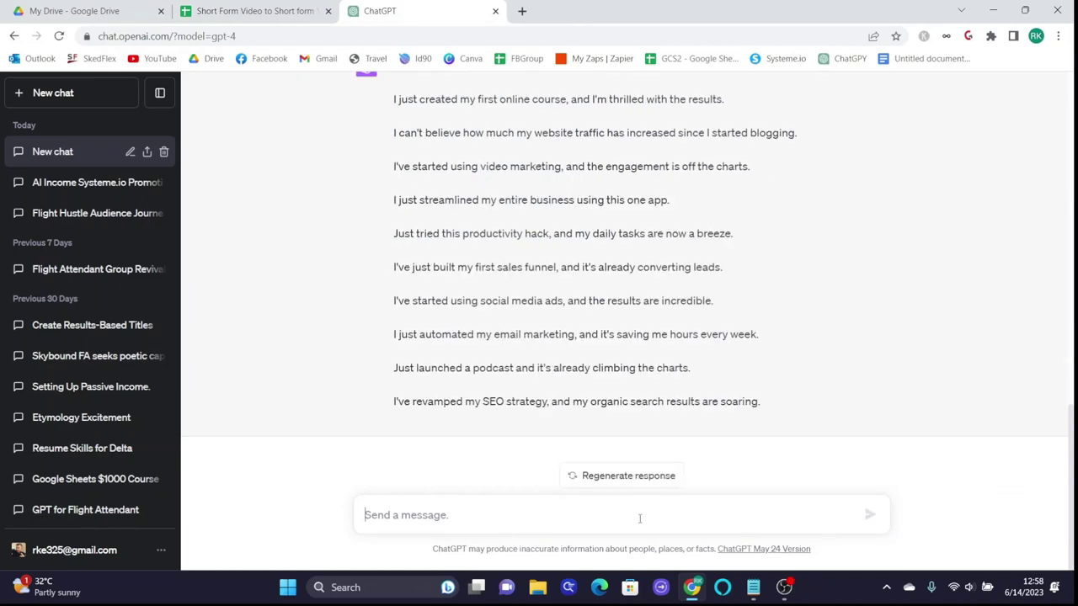
Look over the new sentences and request another set on the topic "i just created 50 videos in less than an hour"
{"action": "scroll", "coordinate": [731, 358], "scroll_direction": "up", "scroll_amount": 2}
{"action": "scroll", "coordinate": [731, 359], "scroll_direction": "down", "scroll_amount": 2}
{"action": "scroll", "coordinate": [731, 359], "scroll_direction": "up", "scroll_amount": 1}
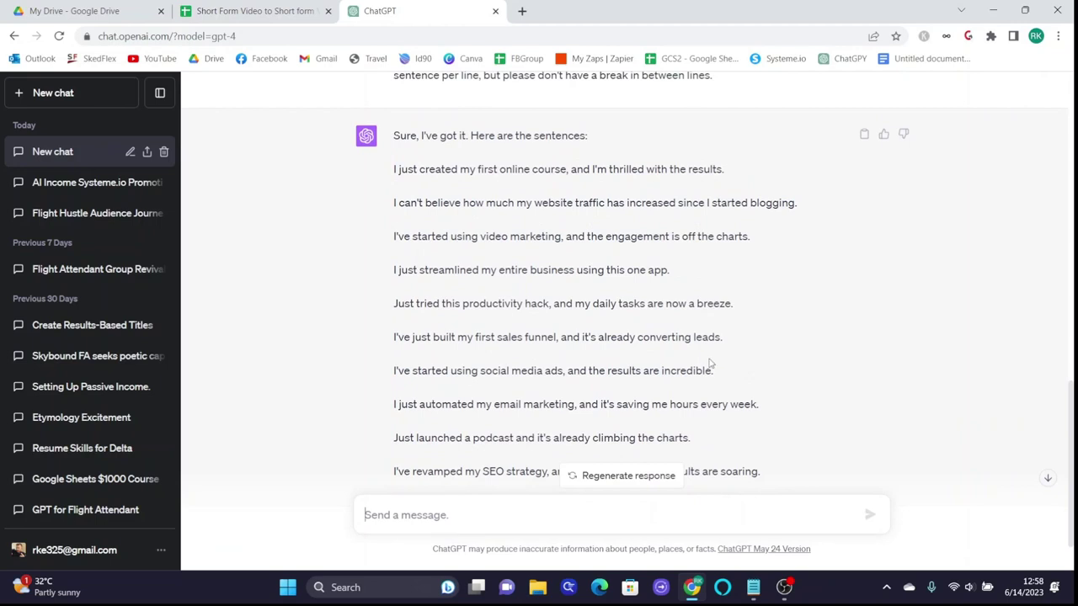
{"action": "scroll", "coordinate": [709, 367], "scroll_direction": "down", "scroll_amount": 1}
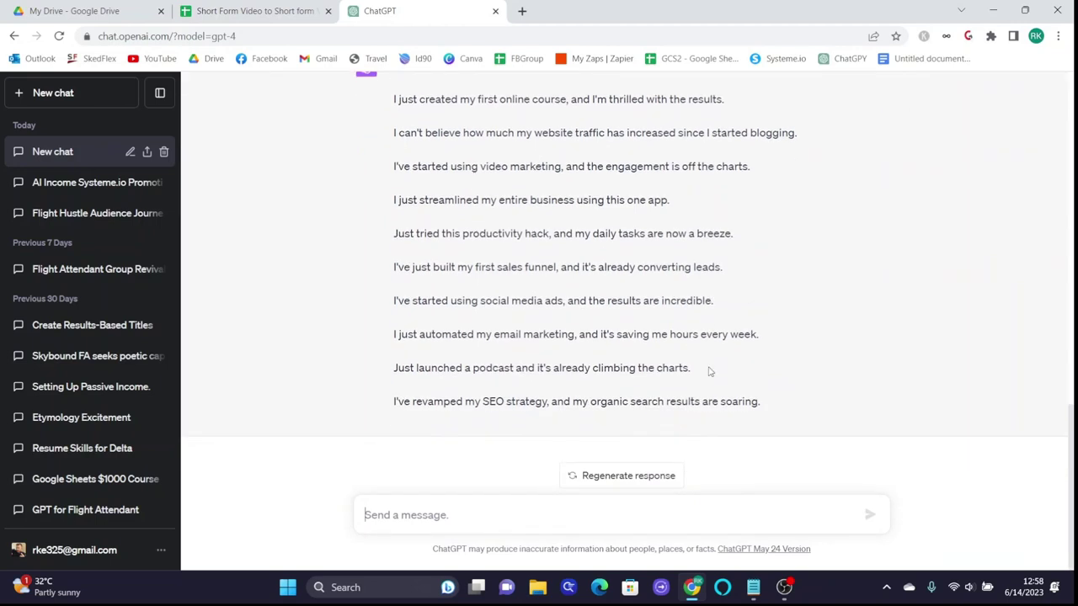
{"action": "type", "text": "okay, th"}
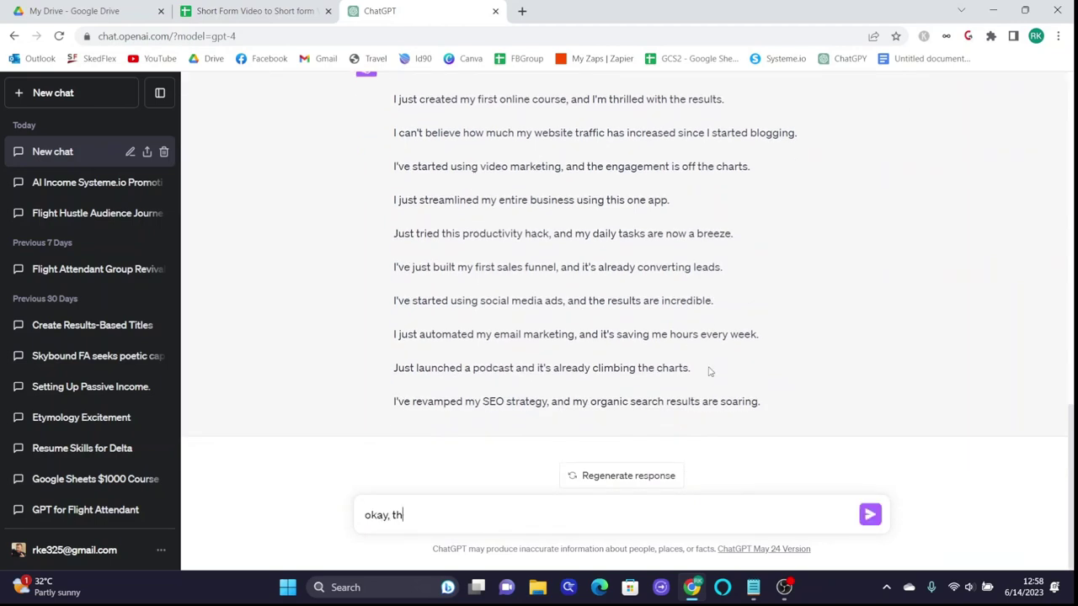
{"action": "type", "text": "let's do it again. The topic is "}
{"action": "type", "text": "the fact that "}
{"action": "type", "text": "i just created 50 videos "}
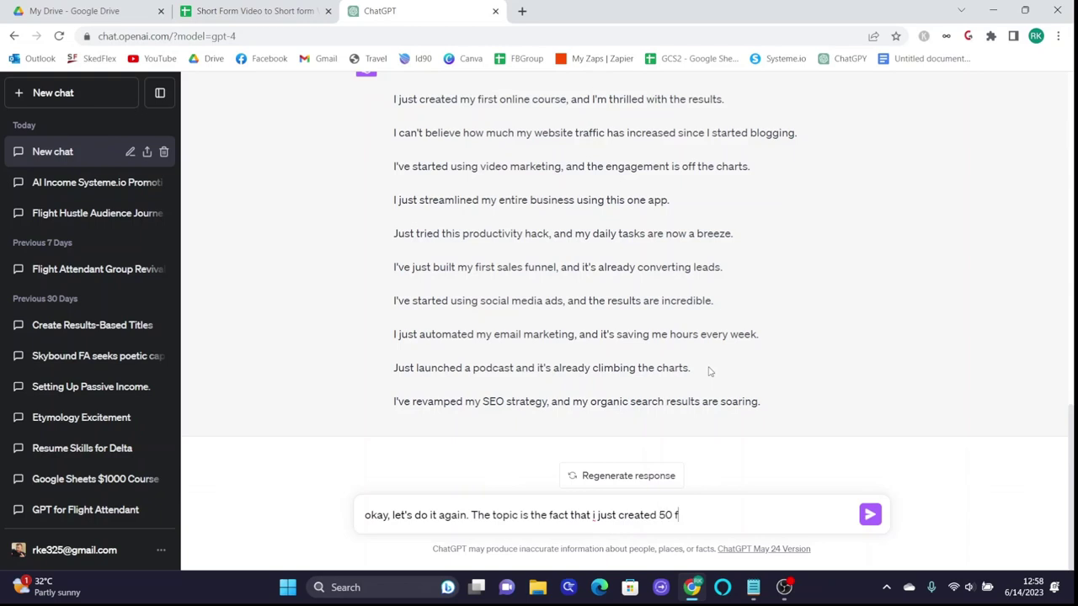
{"action": "type", "text": "in less than an hour"}
{"action": "type", "text": "."}
{"action": "key", "text": "Return"}
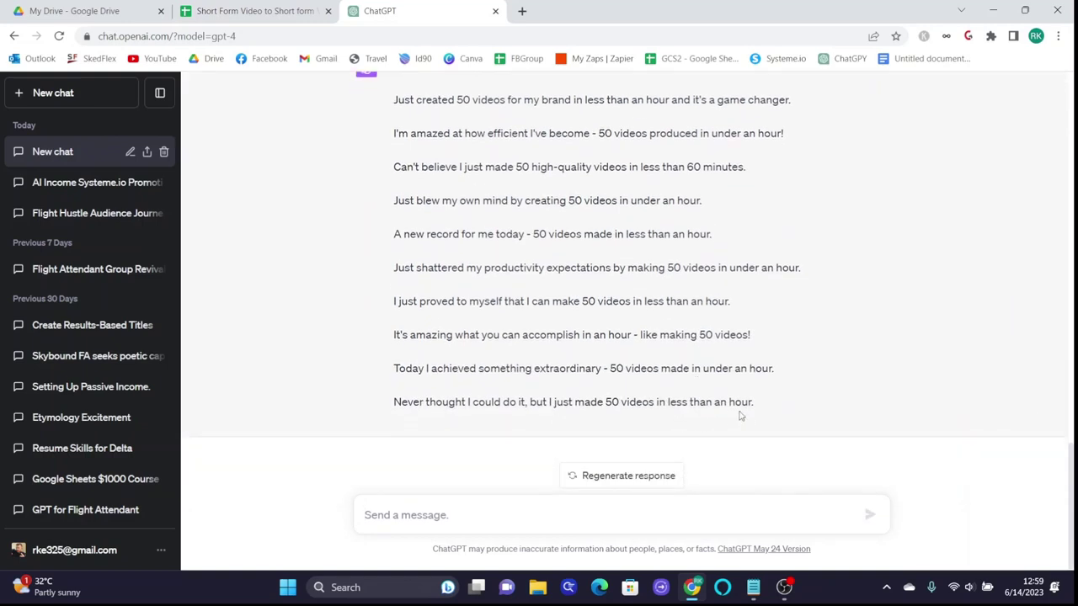
Copy the ten generated first sentences and paste them into the spreadsheet's Sentence 1 column starting at A2
{"action": "left_click_drag", "start_coordinate": [754, 404], "coordinate": [391, 226]}
{"action": "right_click", "coordinate": [423, 226]}
{"action": "left_click", "coordinate": [442, 239]}
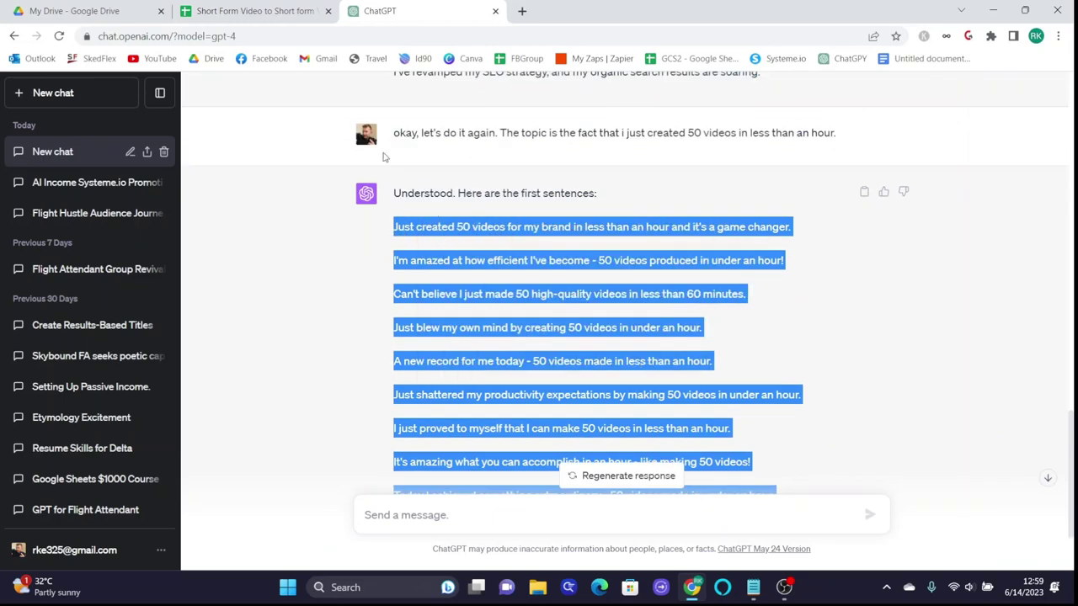
{"action": "left_click", "coordinate": [244, 11]}
{"action": "left_click", "coordinate": [38, 200]}
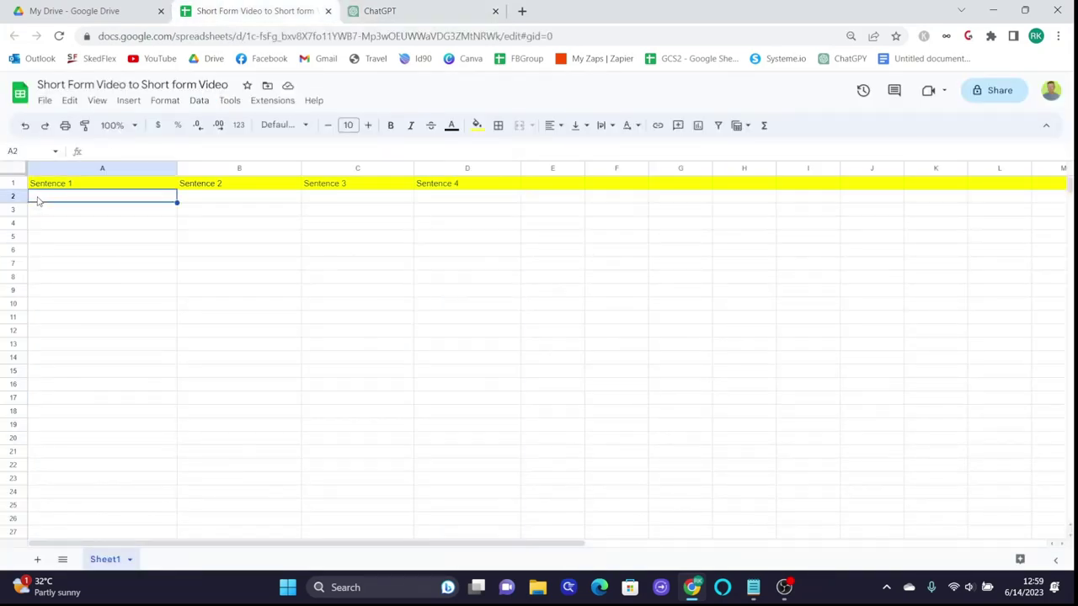
{"action": "right_click", "coordinate": [37, 200]}
{"action": "mouse_move", "coordinate": [130, 202]}
{"action": "left_click", "coordinate": [278, 204]}
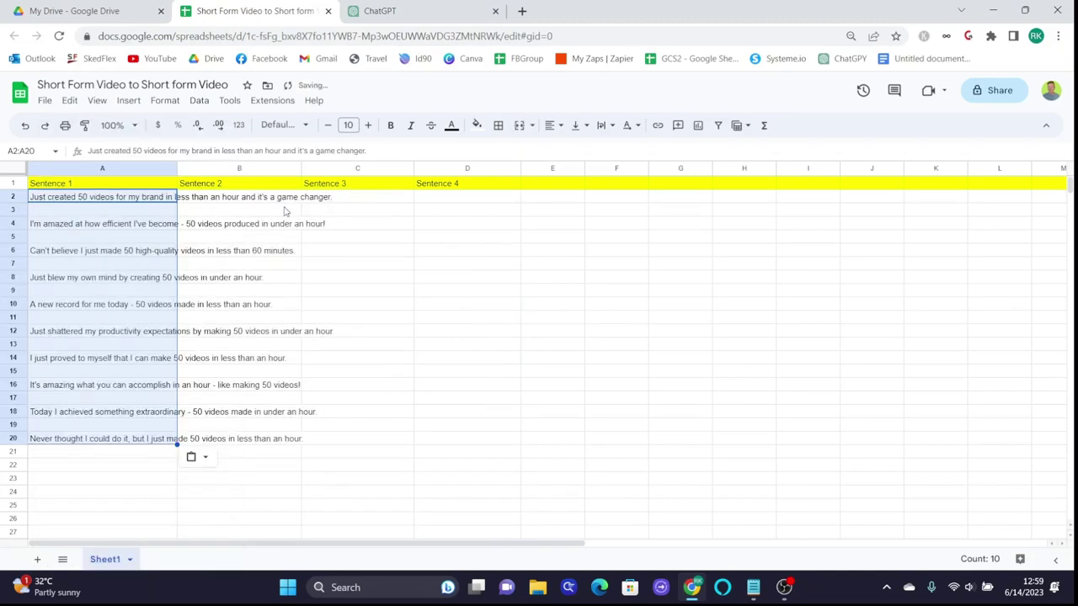
{"action": "left_click", "coordinate": [496, 306]}
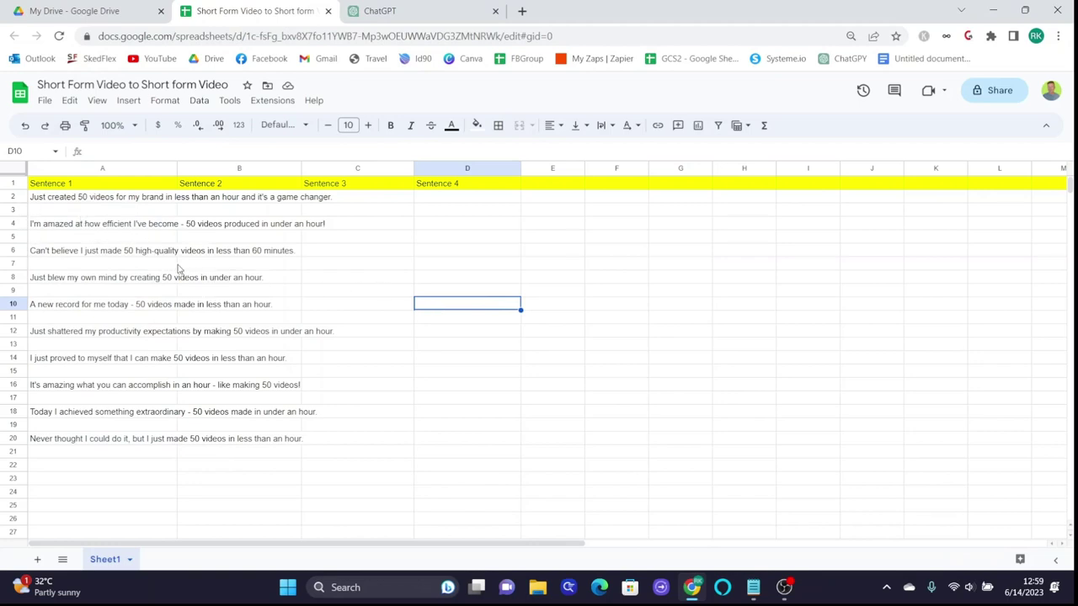
Delete the empty rows between the pasted sentences, starting with row 3
{"action": "left_click", "coordinate": [9, 209]}
{"action": "right_click", "coordinate": [9, 210]}
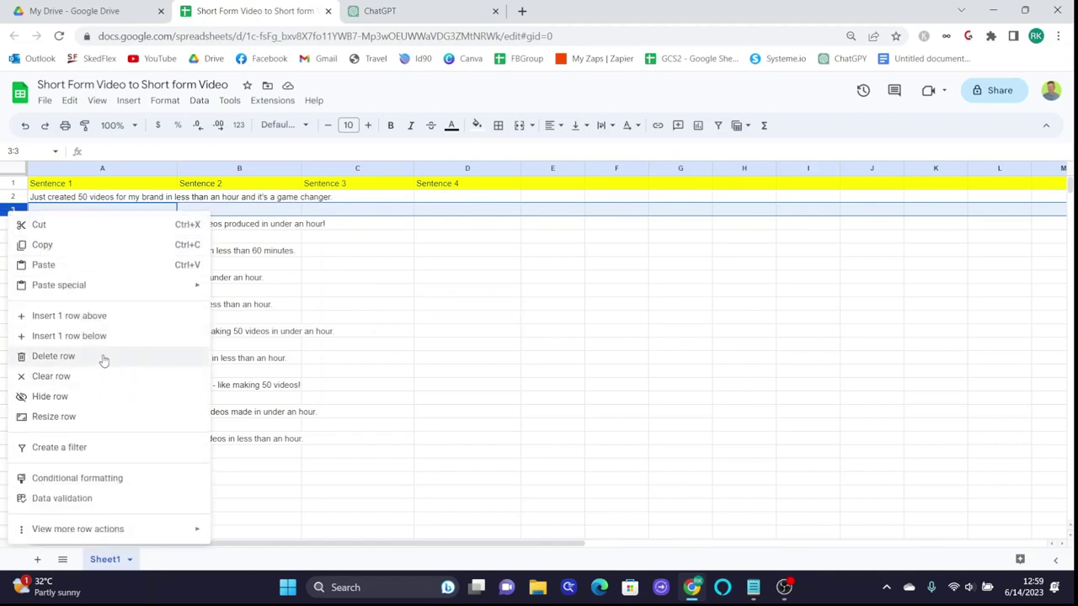
{"action": "left_click", "coordinate": [104, 356]}
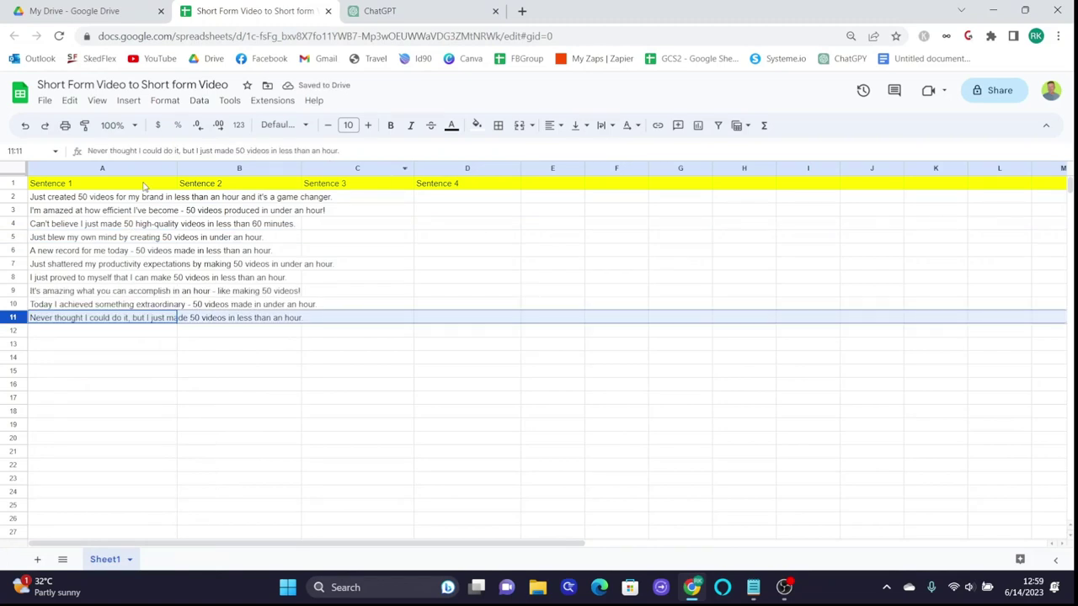
Turn on text wrapping for the whole of column A
{"action": "left_click", "coordinate": [143, 170]}
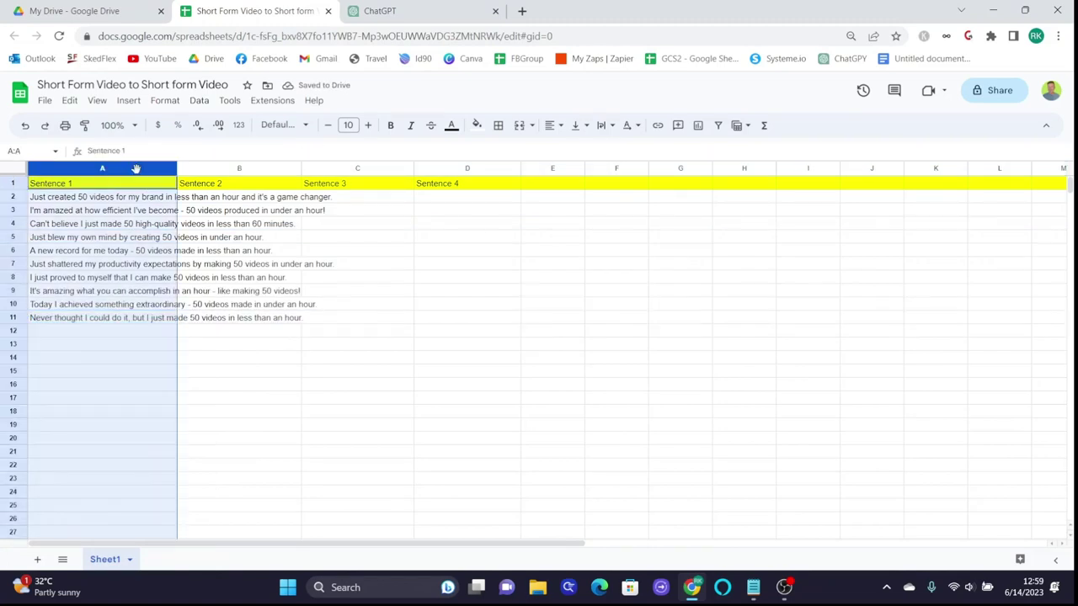
{"action": "left_click", "coordinate": [603, 125]}
{"action": "left_click", "coordinate": [623, 149]}
{"action": "left_click", "coordinate": [536, 361]}
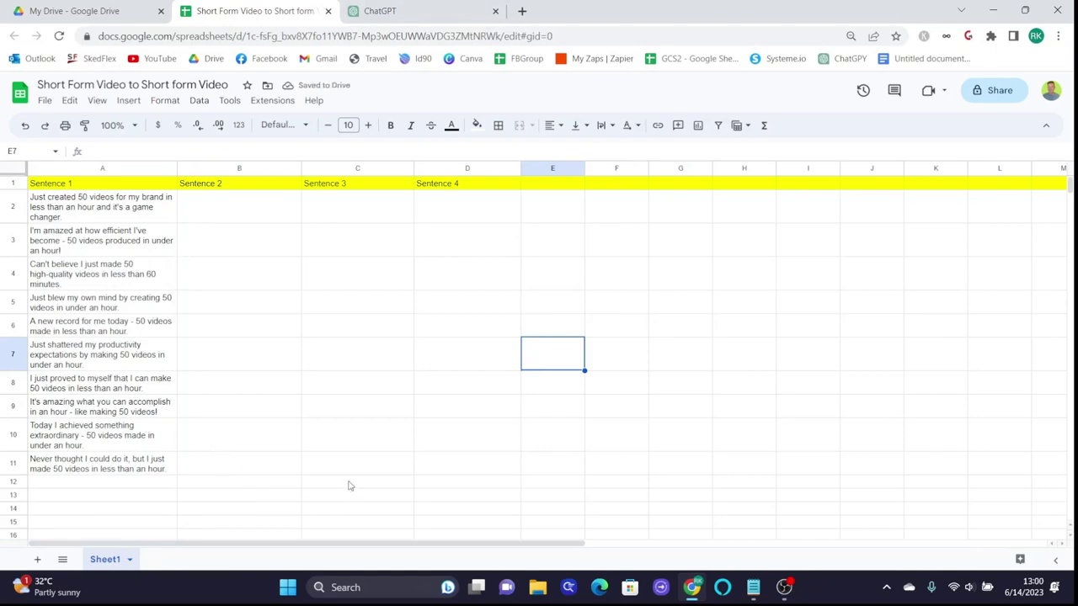
Switch back to ChatGPT and send the message "Great! let's do sentence 2."
{"action": "left_click", "coordinate": [468, 8]}
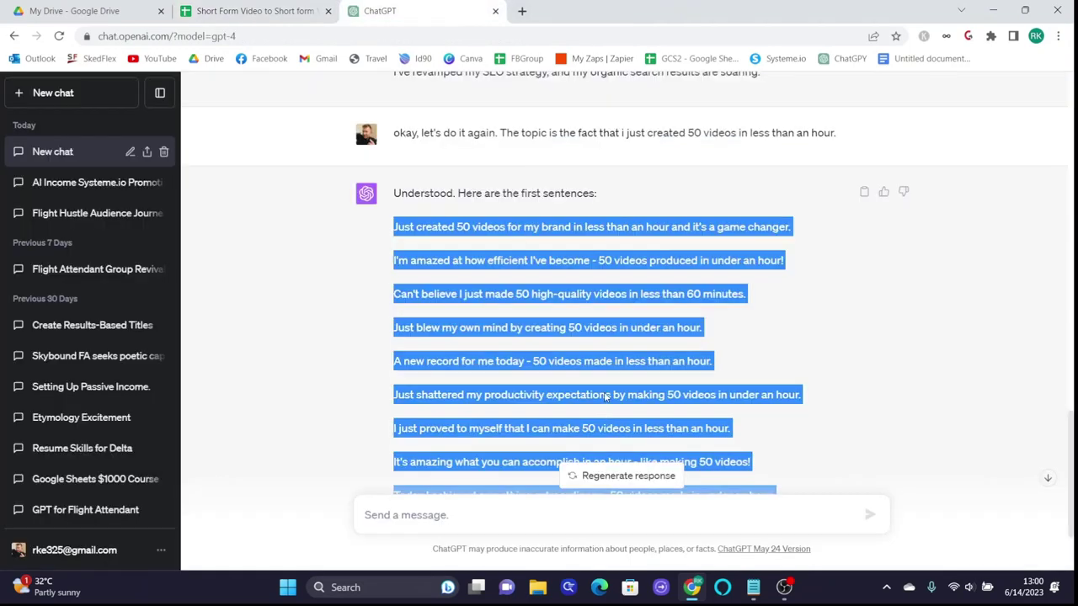
{"action": "left_click", "coordinate": [605, 523]}
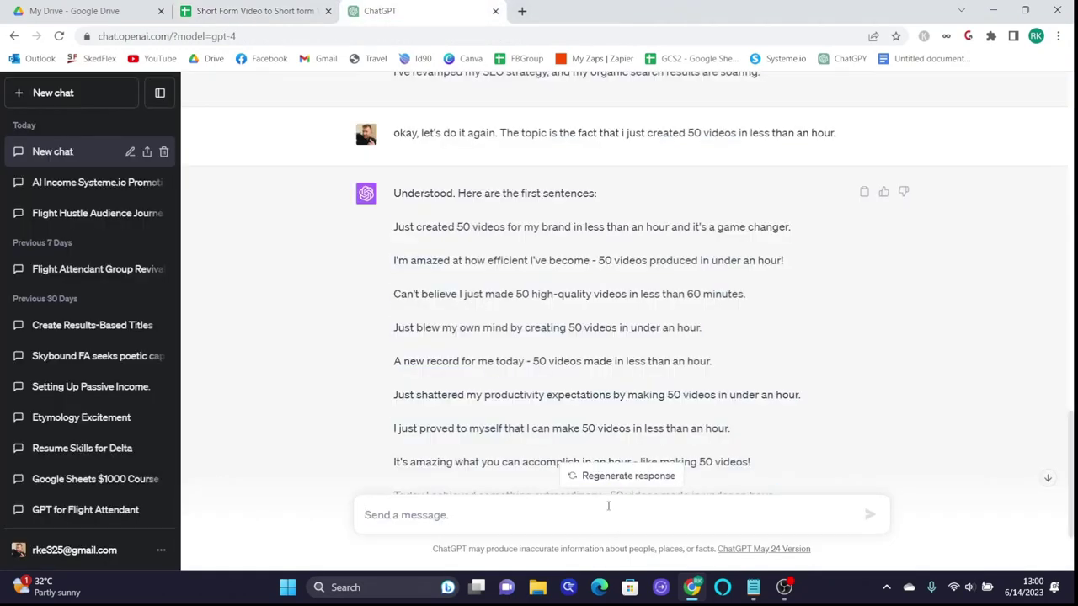
{"action": "type", "text": "Great! let's do "}
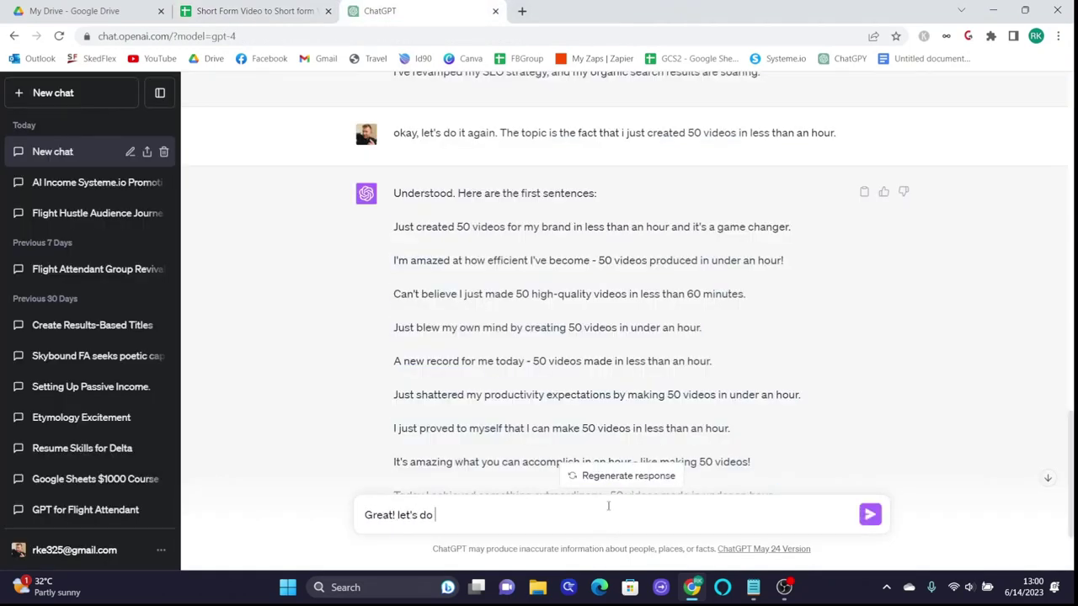
{"action": "type", "text": "sentence 2."}
{"action": "key", "text": "Return"}
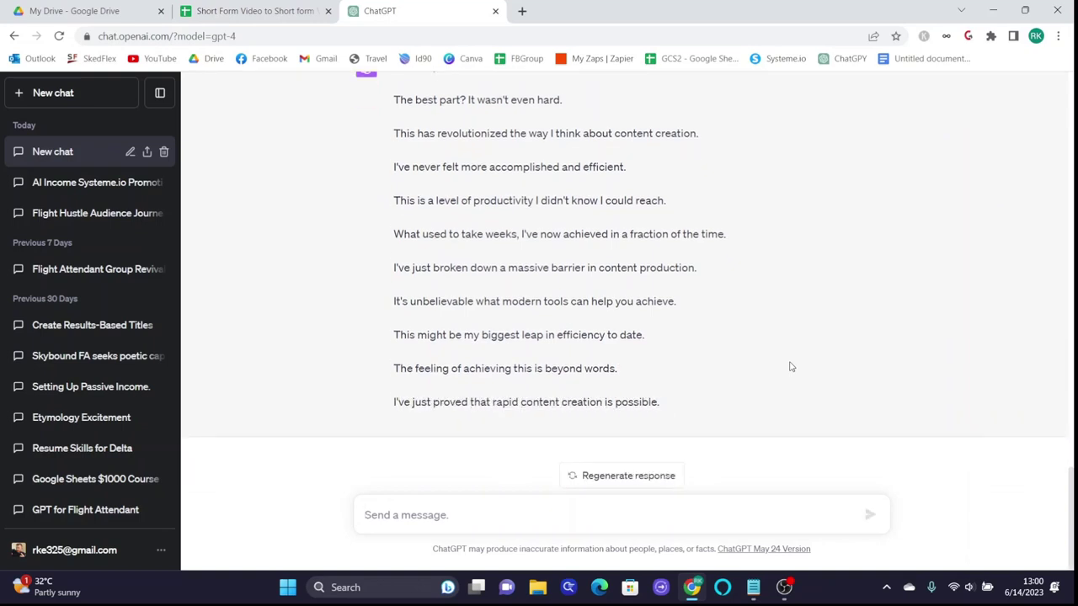
Copy ChatGPT's full reply with the ten second sentences, including its introductory line
{"action": "left_click_drag", "start_coordinate": [741, 417], "coordinate": [449, 88]}
{"action": "left_click_drag", "start_coordinate": [412, 169], "coordinate": [396, 118]}
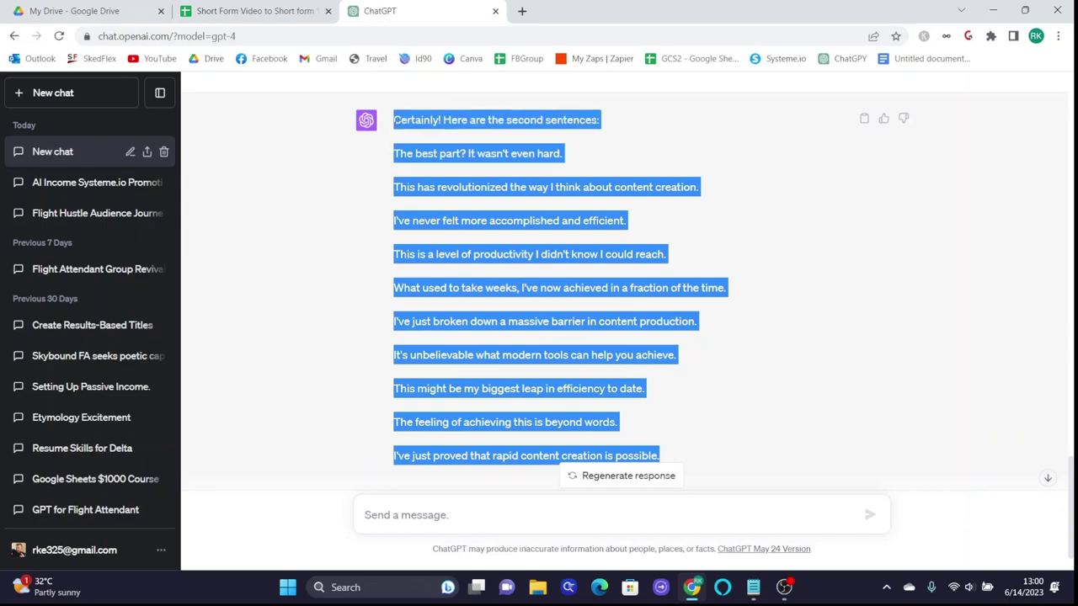
{"action": "right_click", "coordinate": [422, 127]}
{"action": "left_click", "coordinate": [427, 135]}
Paste the second sentences as values only into the spreadsheet at B2, and wrap the text across the whole sheet
{"action": "left_click", "coordinate": [253, 11]}
{"action": "left_click", "coordinate": [234, 206]}
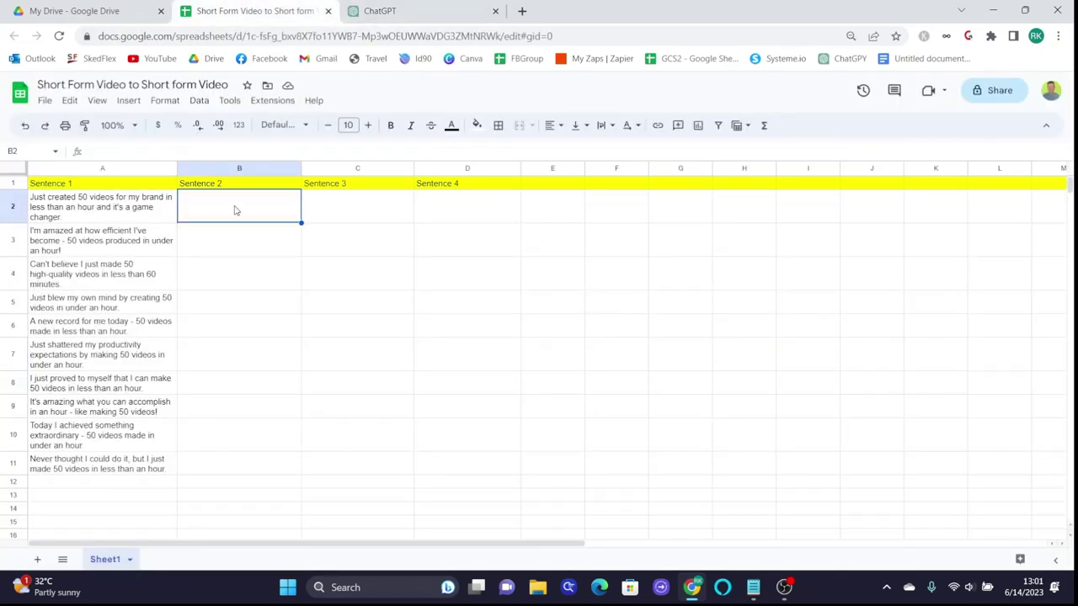
{"action": "right_click", "coordinate": [235, 206]}
{"action": "mouse_move", "coordinate": [240, 202]}
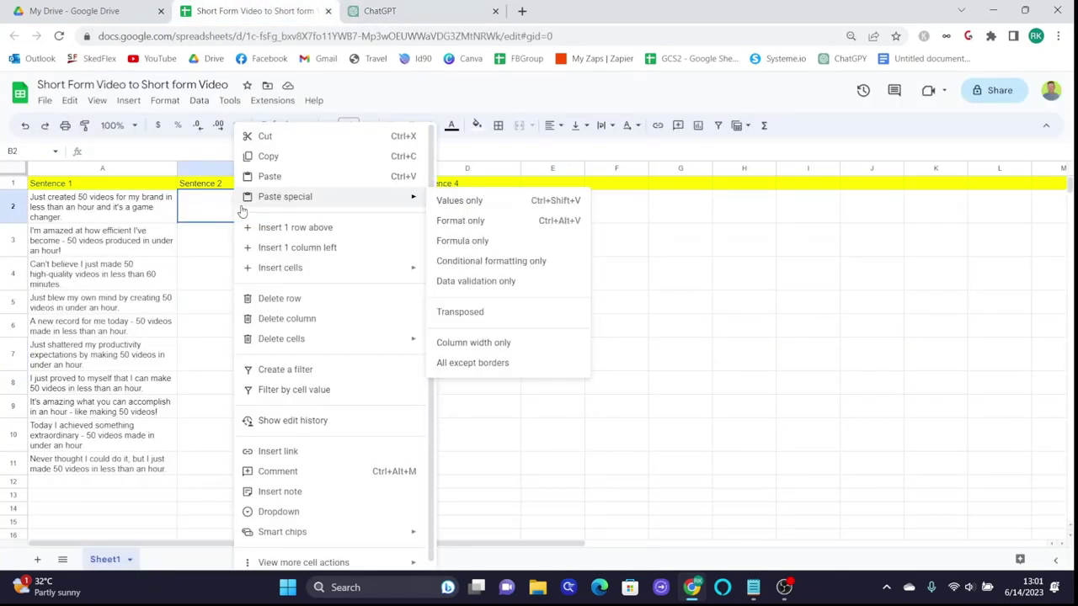
{"action": "left_click", "coordinate": [484, 207]}
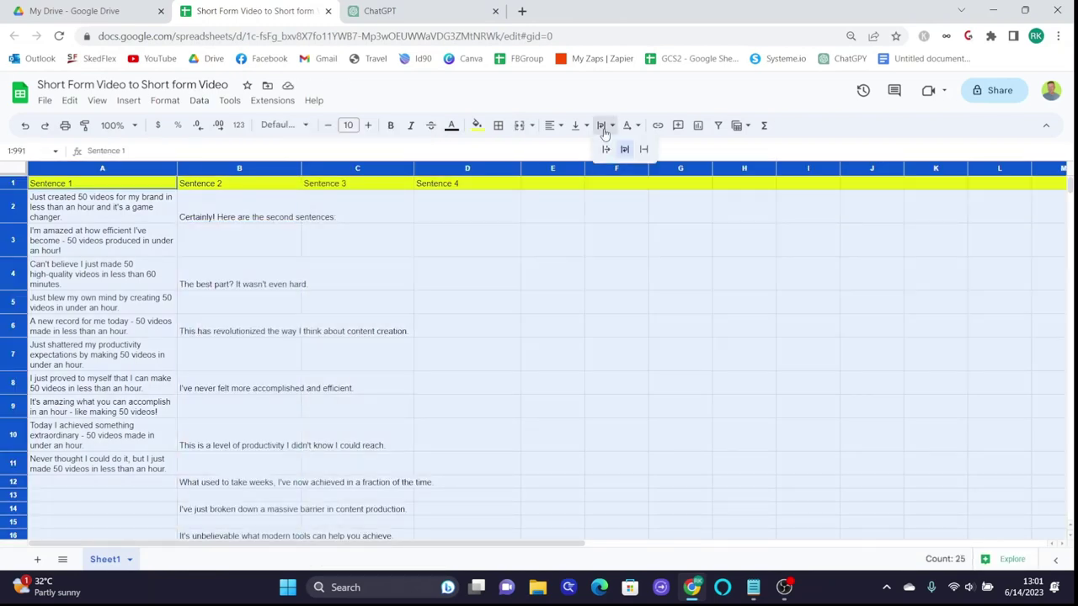
{"action": "left_click", "coordinate": [614, 240]}
Request "Sentence 3" in ChatGPT and copy the full reply with the third sentences
{"action": "key", "text": "ctrl+Tab"}
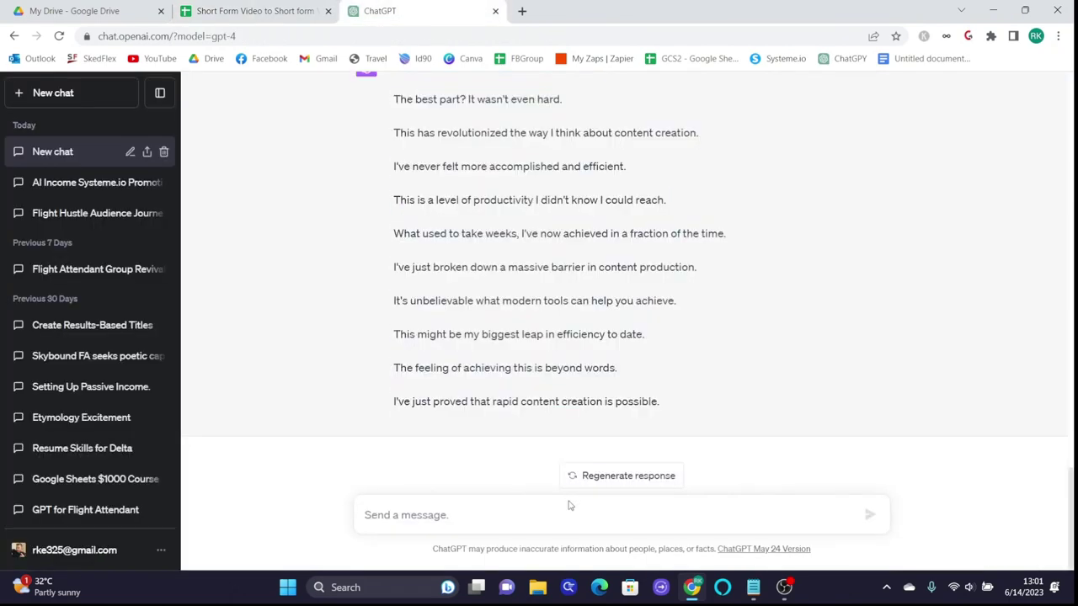
{"action": "scroll", "coordinate": [746, 389], "scroll_direction": "down", "scroll_amount": 5}
{"action": "left_click_drag", "start_coordinate": [746, 401], "coordinate": [392, 232]}
{"action": "right_click", "coordinate": [396, 227]}
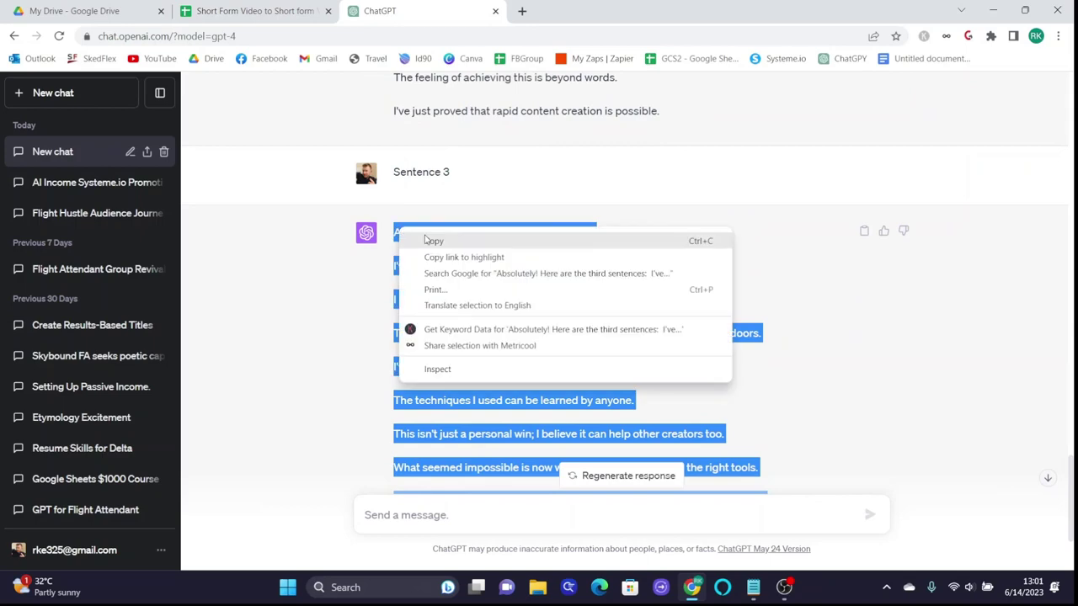
{"action": "left_click", "coordinate": [429, 240]}
Paste the third sentences as values only into the spreadsheet's Sentence 3 column starting at C2
{"action": "key", "text": "ctrl+shift+Tab"}
{"action": "right_click", "coordinate": [357, 207]}
{"action": "mouse_move", "coordinate": [421, 197]}
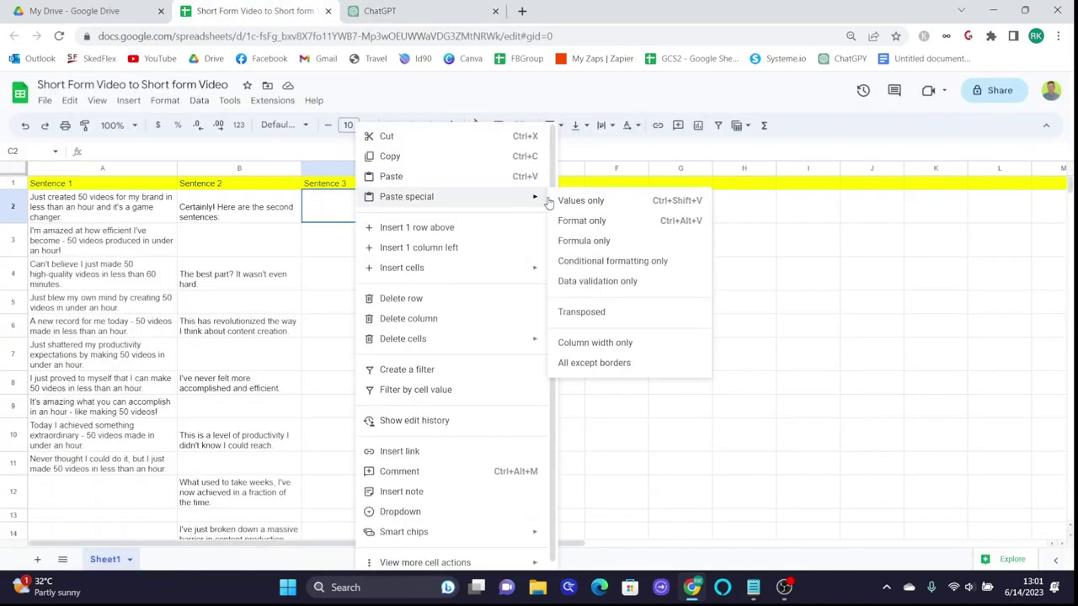
{"action": "left_click", "coordinate": [585, 202]}
Switch back to ChatGPT and send the message "Sentence 4"
{"action": "left_click", "coordinate": [483, 6]}
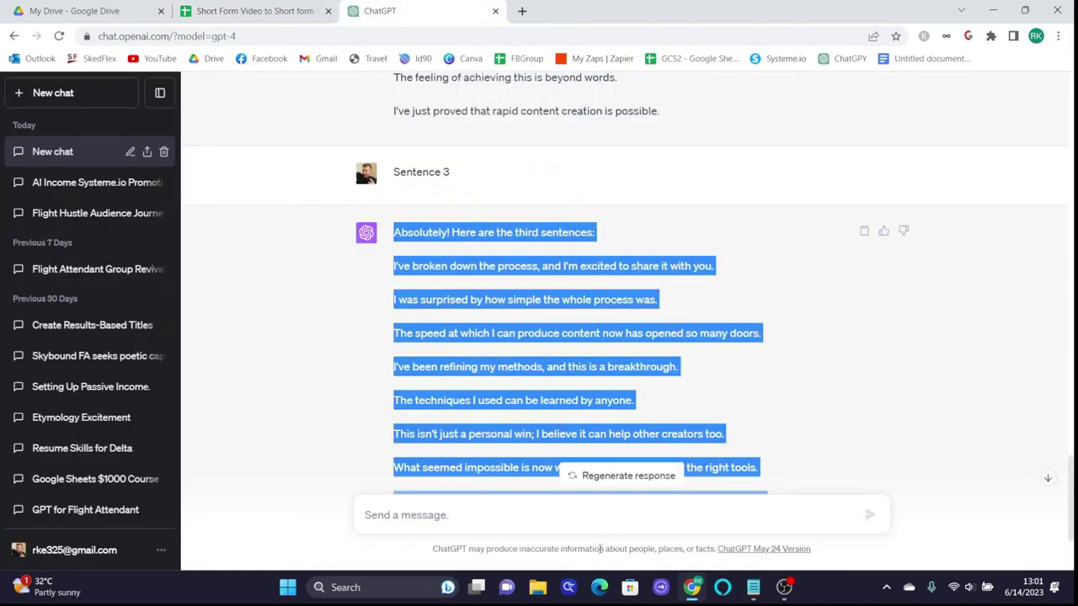
{"action": "left_click", "coordinate": [481, 515]}
{"action": "type", "text": "Sentence 4"}
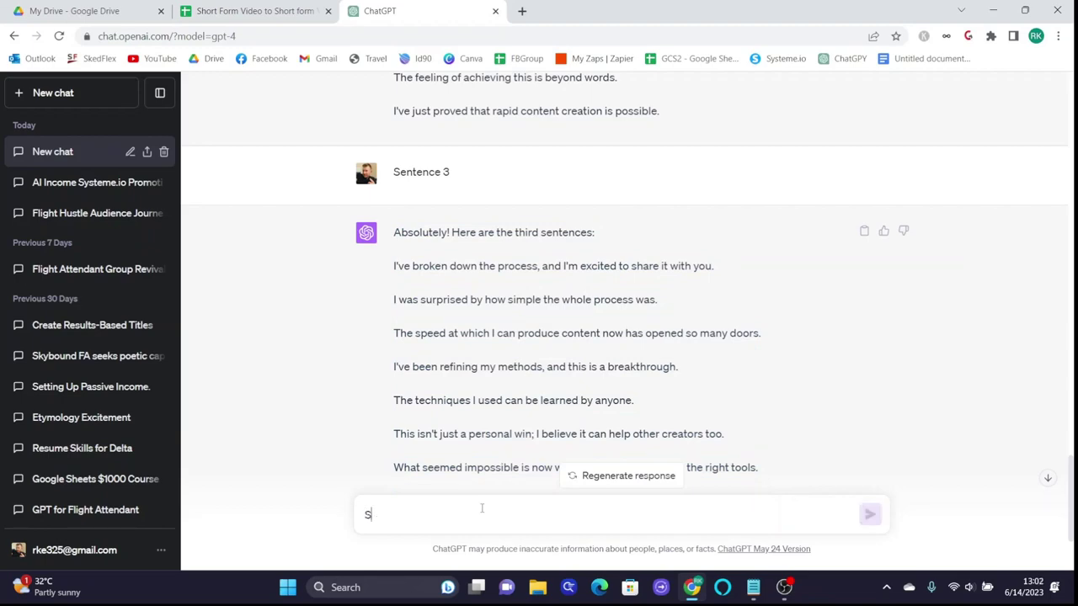
{"action": "key", "text": "Return"}
Copy the fourth sentences and paste them as values only into the spreadsheet's Sentence 4 column starting at D2
{"action": "left_click_drag", "start_coordinate": [707, 476], "coordinate": [394, 240]}
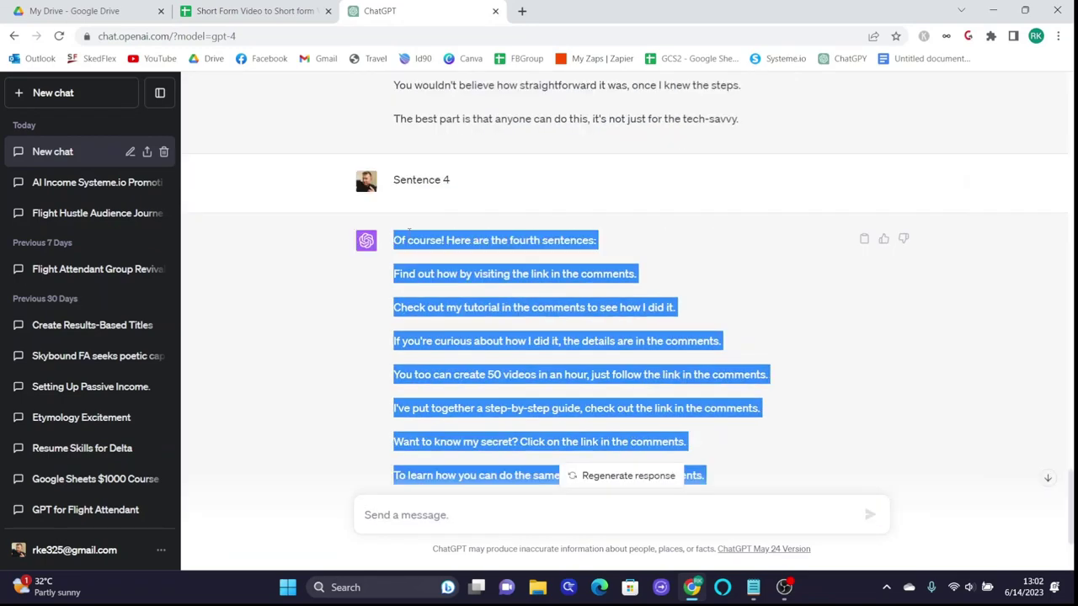
{"action": "right_click", "coordinate": [431, 249]}
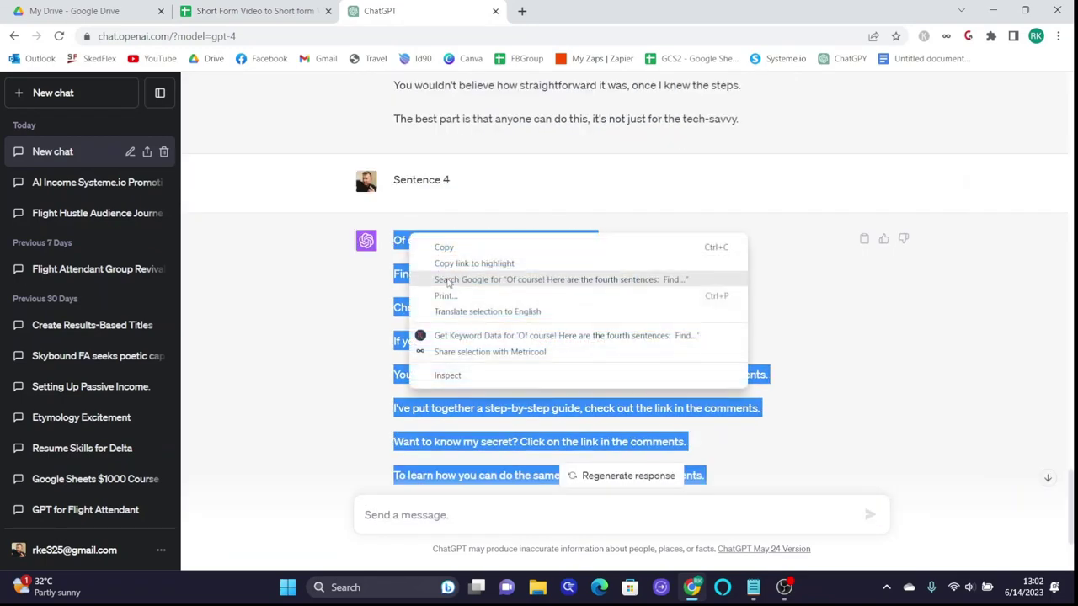
{"action": "left_click", "coordinate": [433, 247]}
{"action": "left_click", "coordinate": [300, 11]}
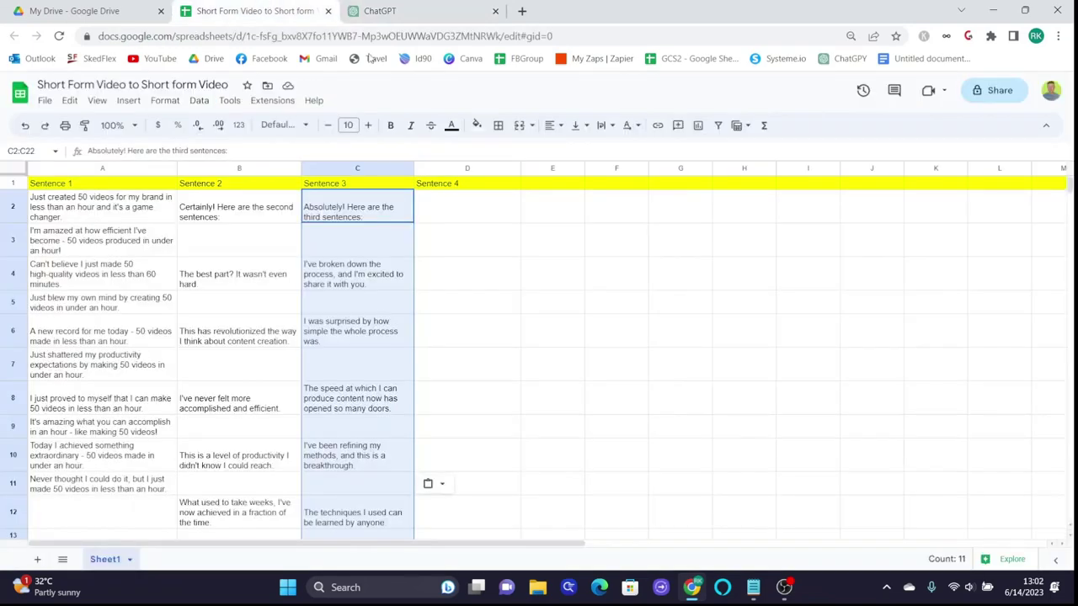
{"action": "right_click", "coordinate": [468, 210]}
{"action": "mouse_move", "coordinate": [569, 200]}
{"action": "left_click", "coordinate": [725, 203]}
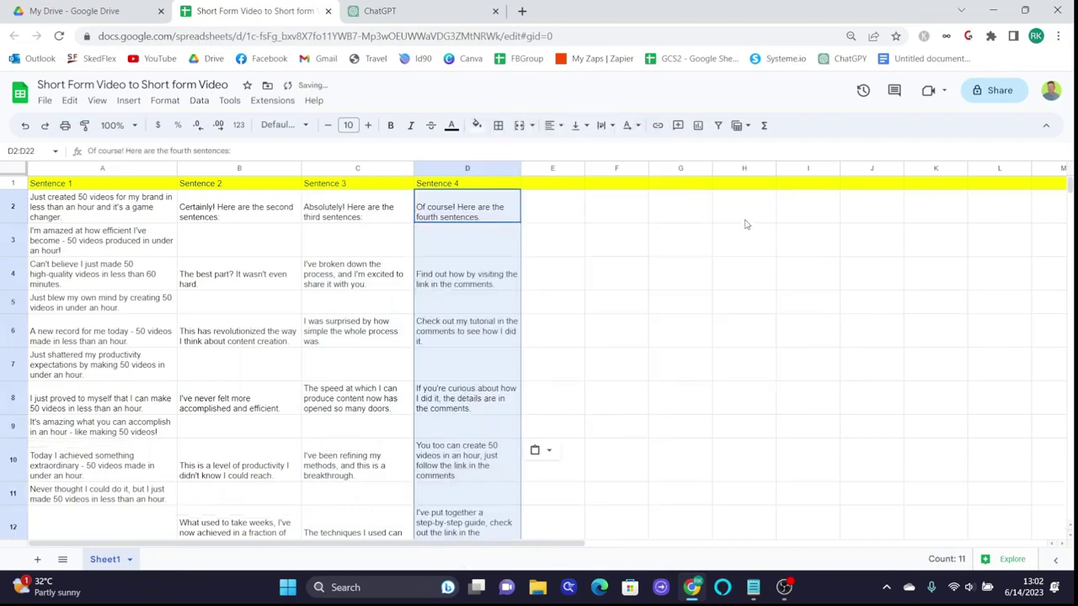
{"action": "left_click", "coordinate": [741, 265]}
Delete the rows that are blank in columns B to D between the pasted sentences, starting with row 3
{"action": "left_click_drag", "start_coordinate": [212, 243], "coordinate": [485, 253]}
{"action": "right_click", "coordinate": [485, 253]}
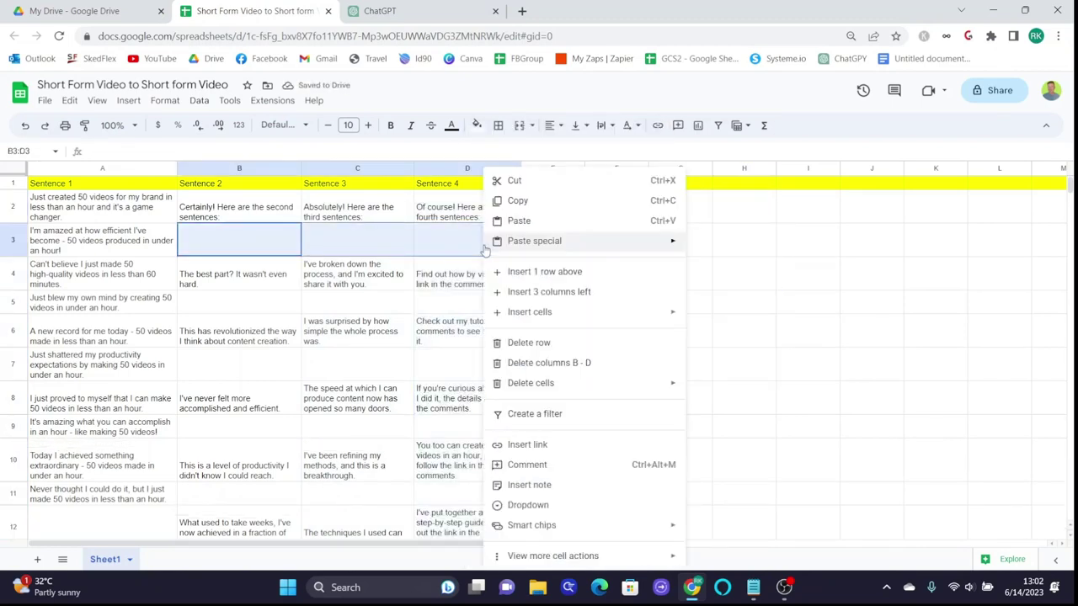
{"action": "left_click", "coordinate": [531, 342]}
{"action": "right_click", "coordinate": [484, 271]}
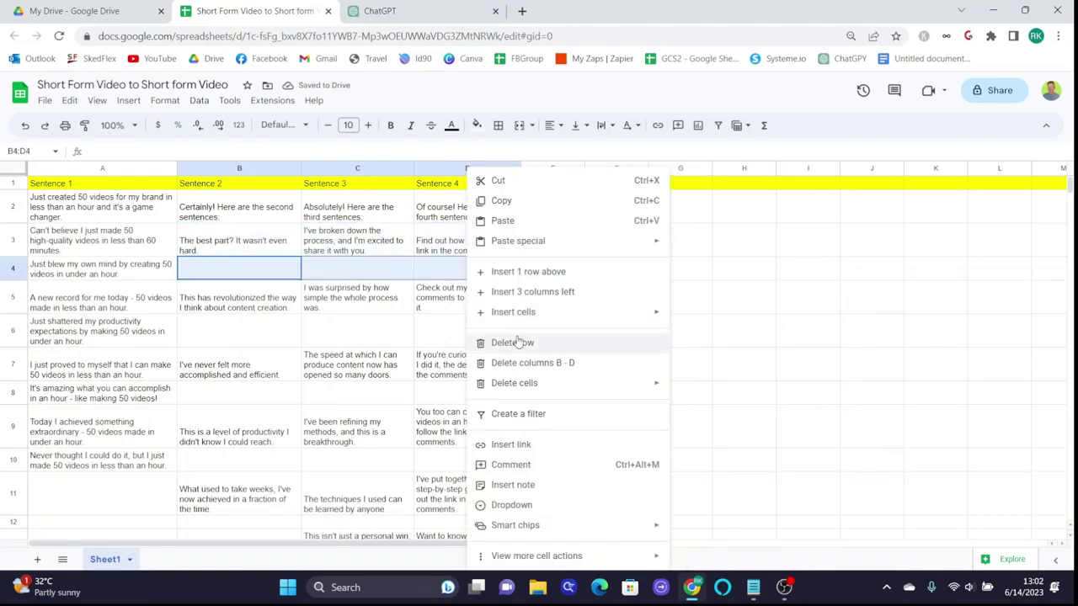
{"action": "left_click", "coordinate": [522, 342]}
{"action": "left_click_drag", "start_coordinate": [261, 307], "coordinate": [454, 320]}
{"action": "key", "text": "ctrl+alt+minus"}
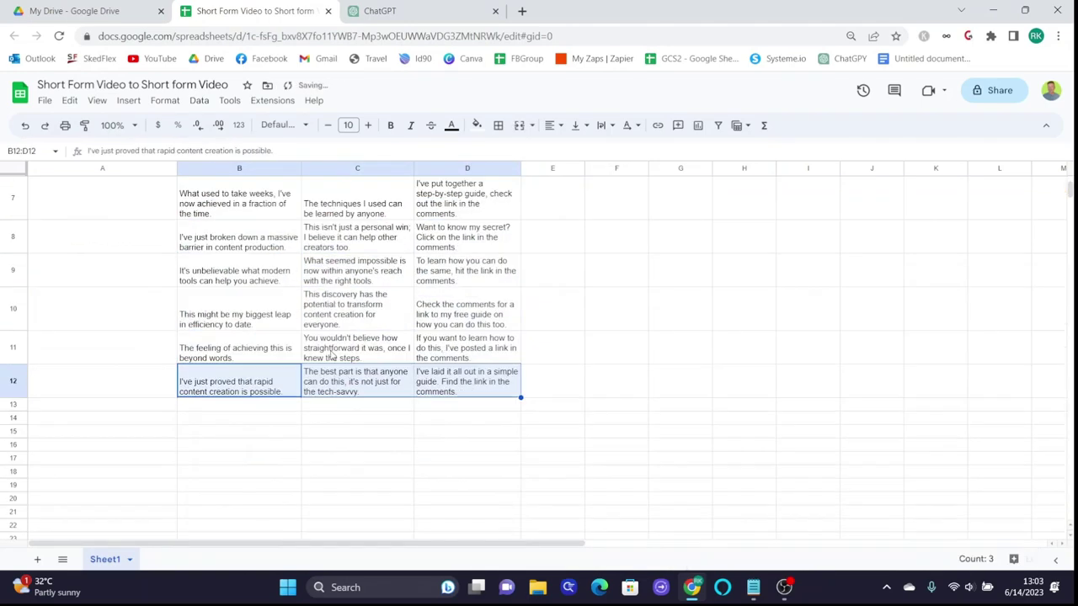
Refill the Sentence 1 column down to row 12 with ChatGPT's first sentences and review the four columns
{"action": "key", "text": "ctrl+Tab"}
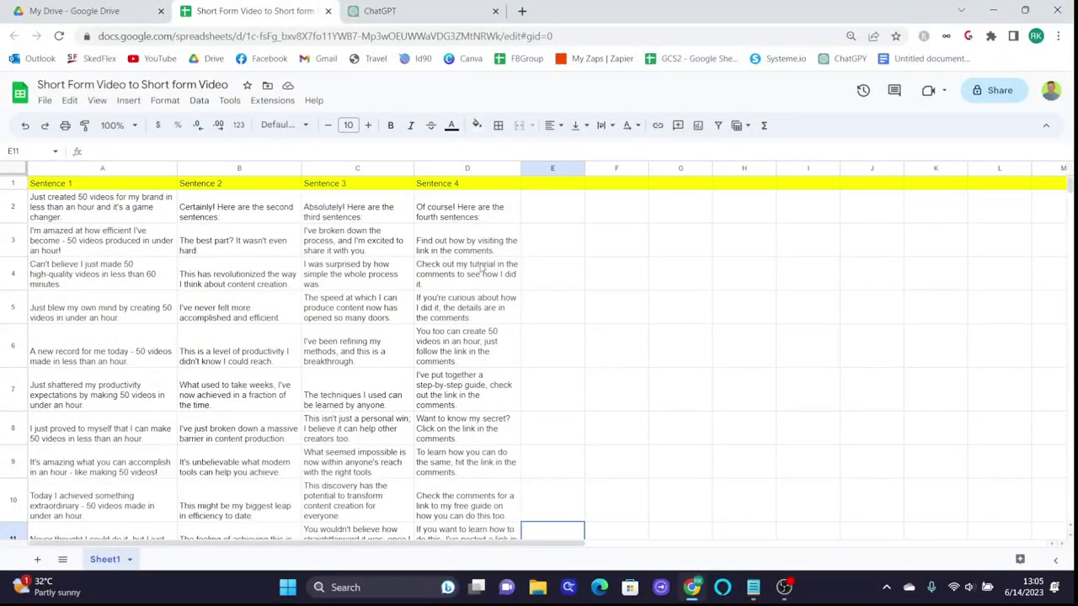
{"action": "scroll", "coordinate": [671, 394], "scroll_direction": "down", "scroll_amount": 3}
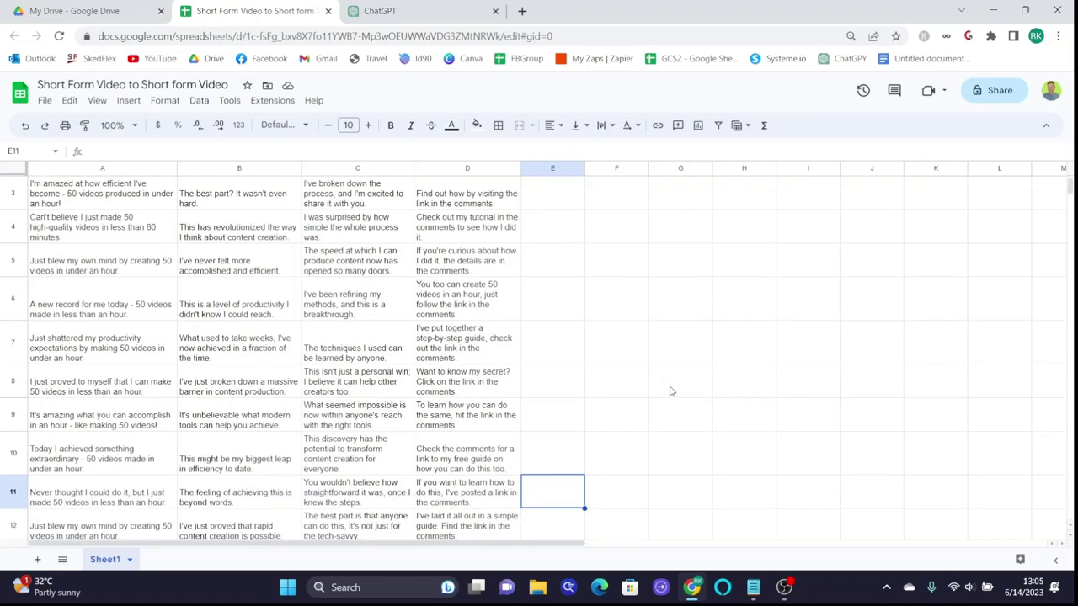
{"action": "scroll", "coordinate": [671, 394], "scroll_direction": "up", "scroll_amount": 3}
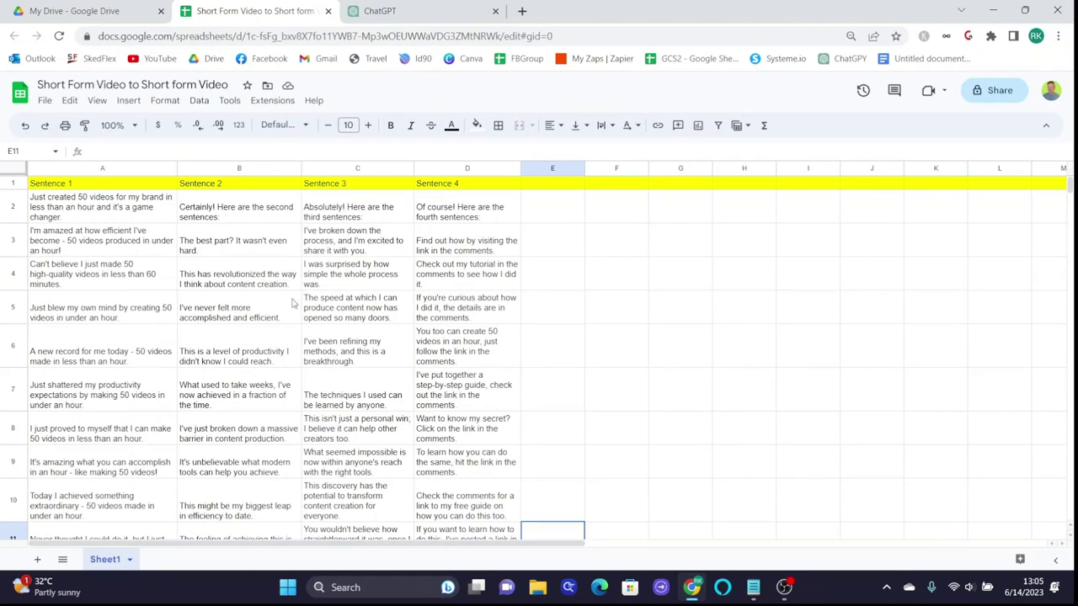
Download the spreadsheet as a Comma Separated Values (.csv) file
{"action": "left_click", "coordinate": [45, 101]}
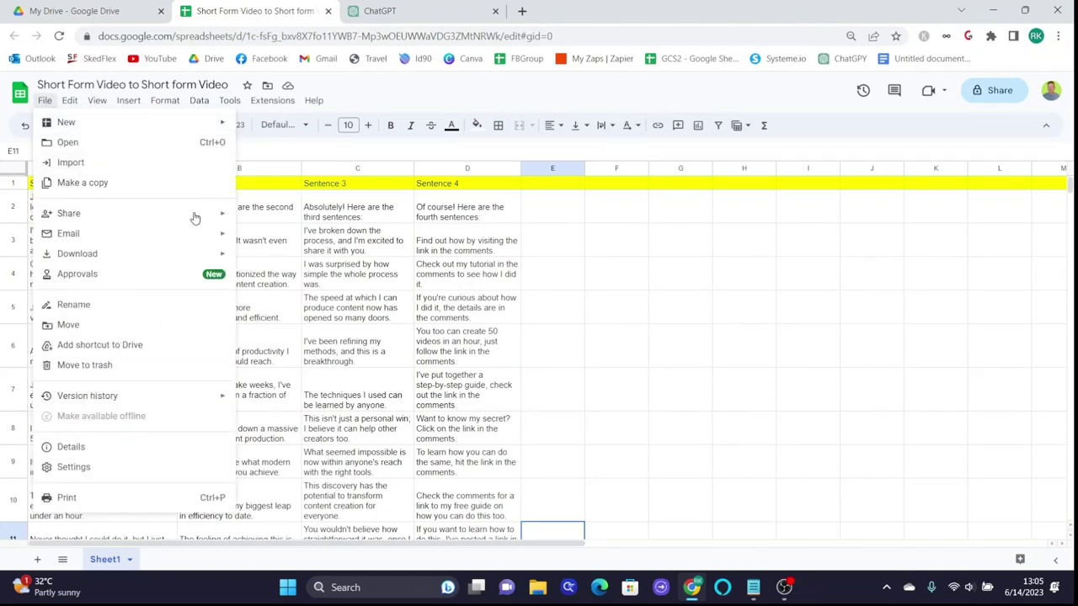
{"action": "mouse_move", "coordinate": [211, 252]}
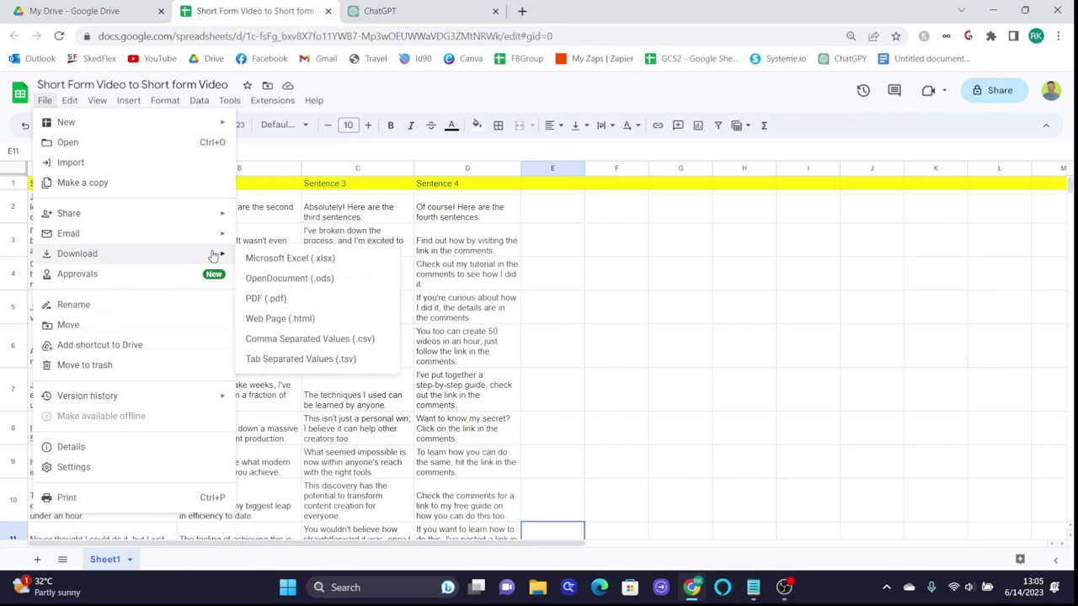
{"action": "left_click", "coordinate": [320, 340]}
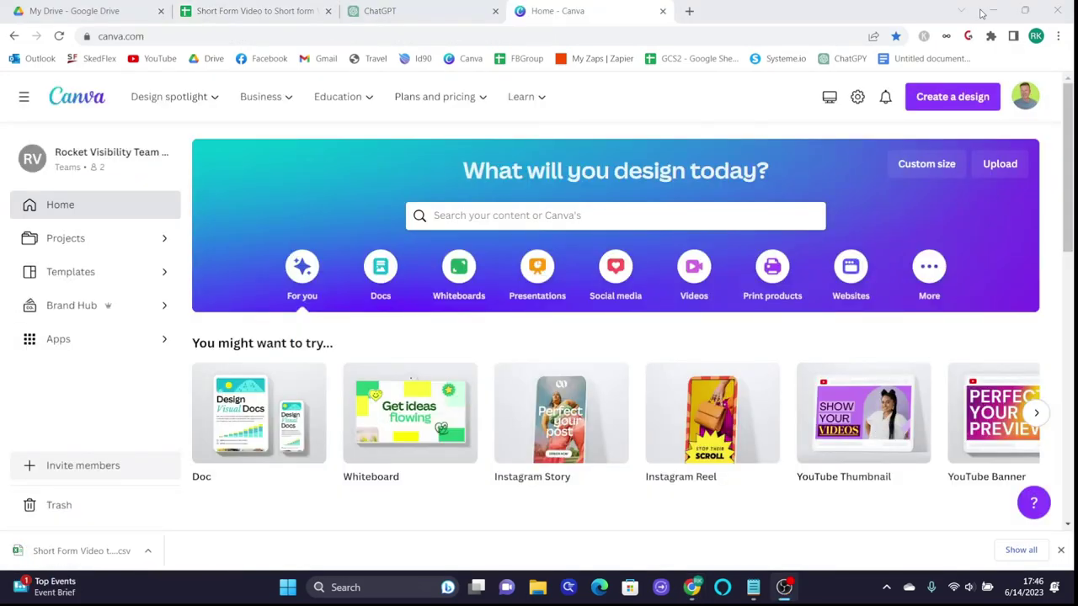
Switch to Canva and create a new blank Instagram Reel design
{"action": "left_click", "coordinate": [982, 12]}
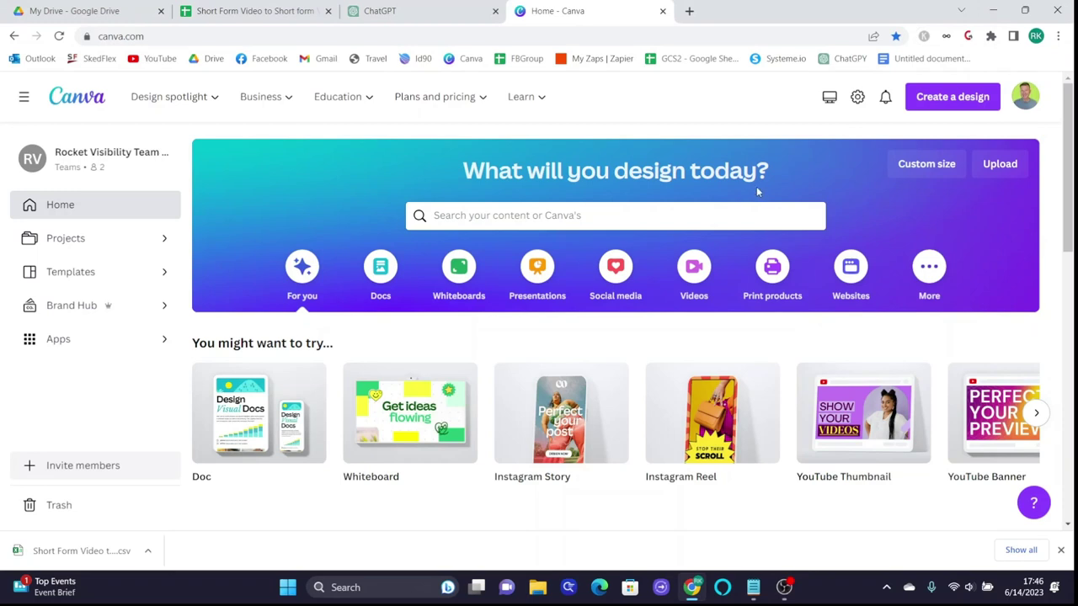
{"action": "left_click", "coordinate": [960, 102]}
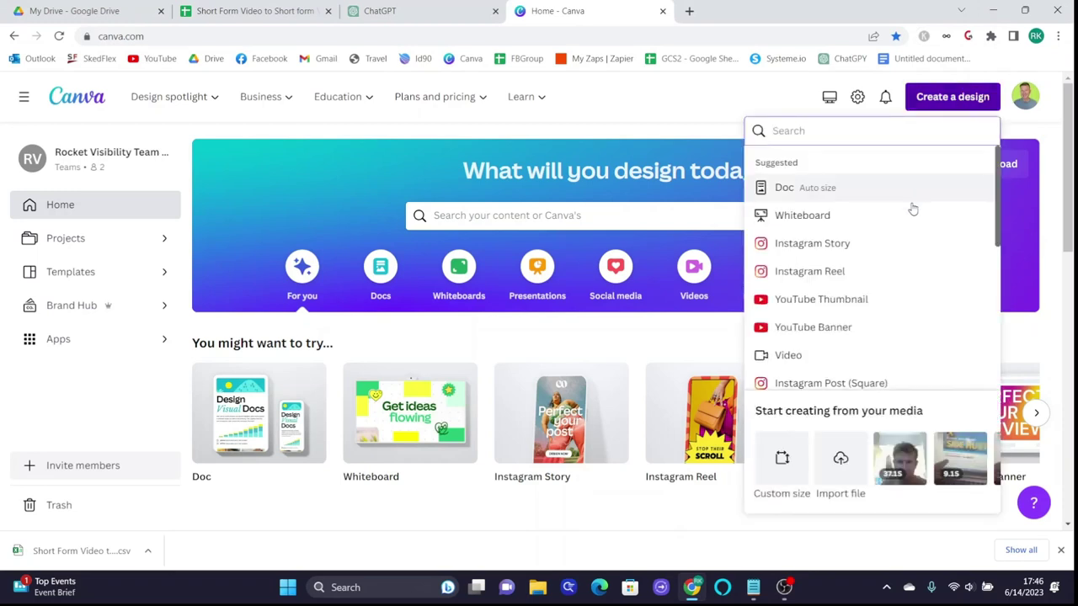
{"action": "left_click", "coordinate": [794, 272]}
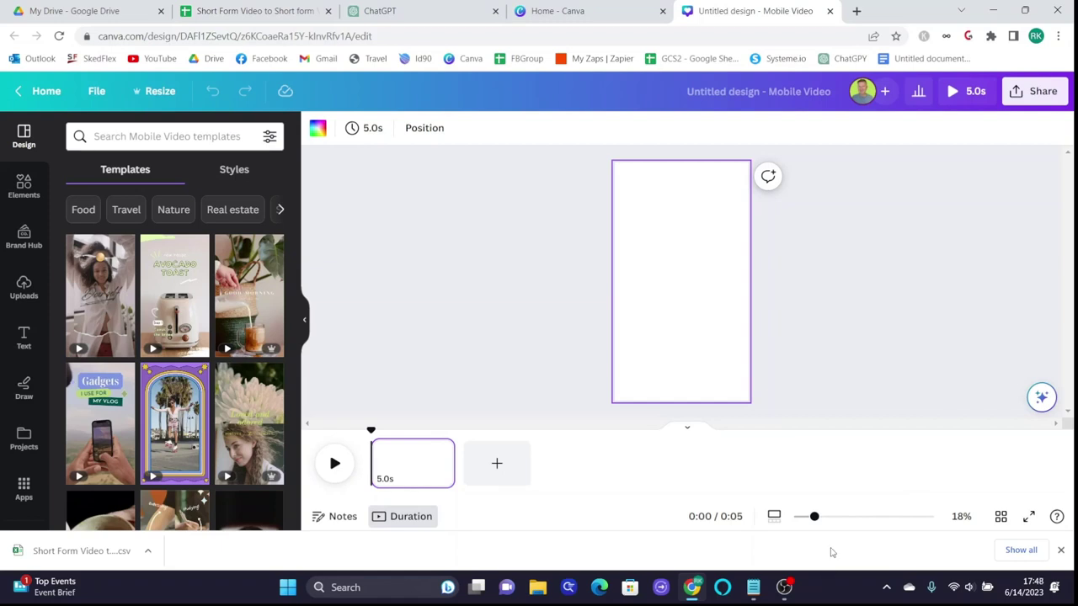
Search the elements for "person looking up", limited to vertical orientation and videos
{"action": "left_click", "coordinate": [24, 185]}
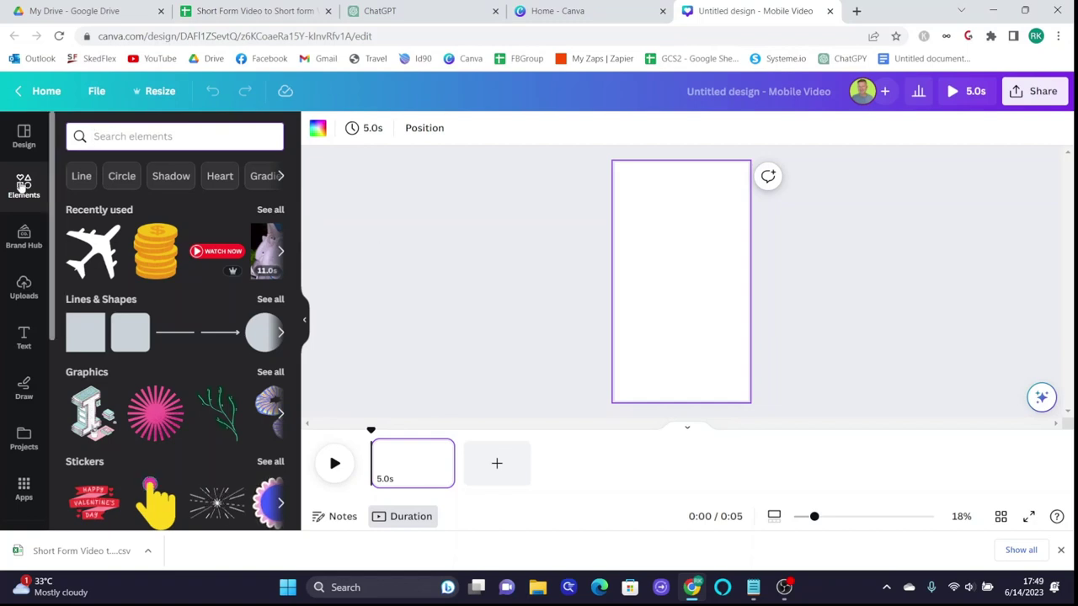
{"action": "left_click", "coordinate": [121, 137]}
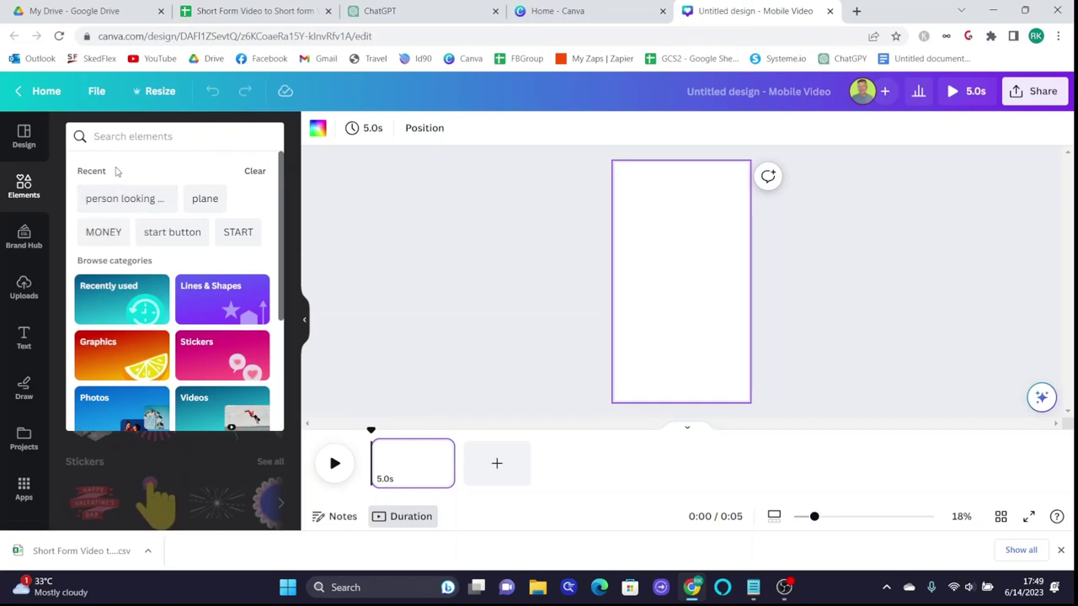
{"action": "left_click", "coordinate": [124, 199]}
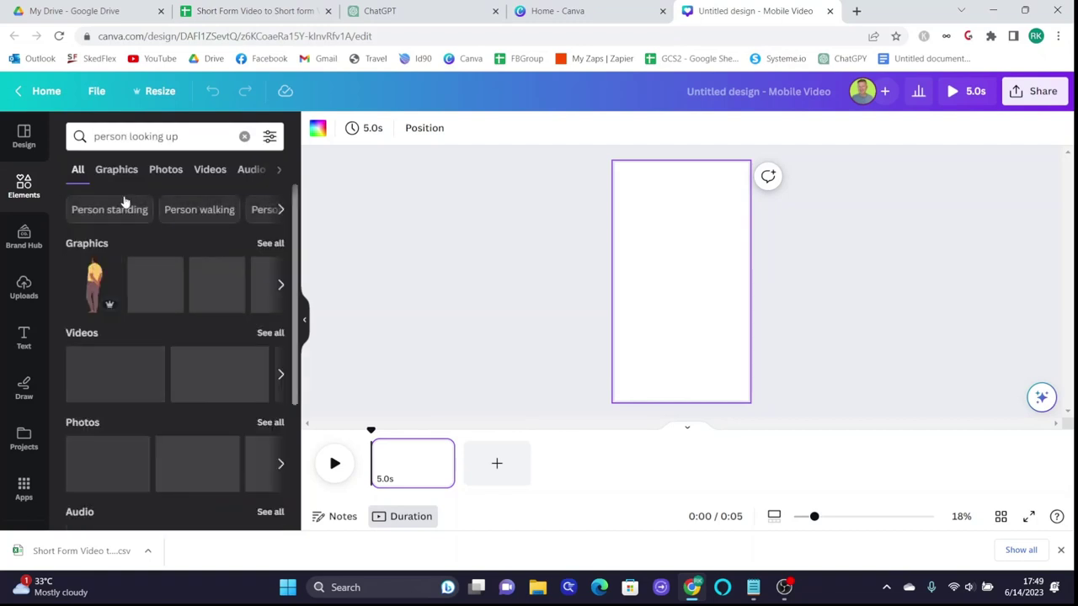
{"action": "left_click", "coordinate": [138, 136]}
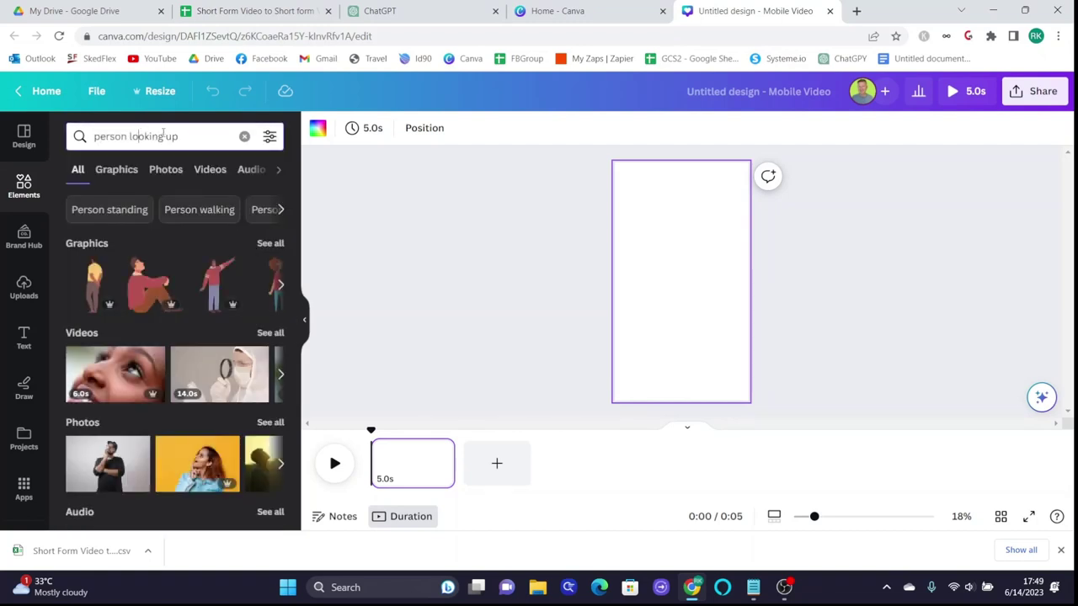
{"action": "left_click", "coordinate": [270, 136]}
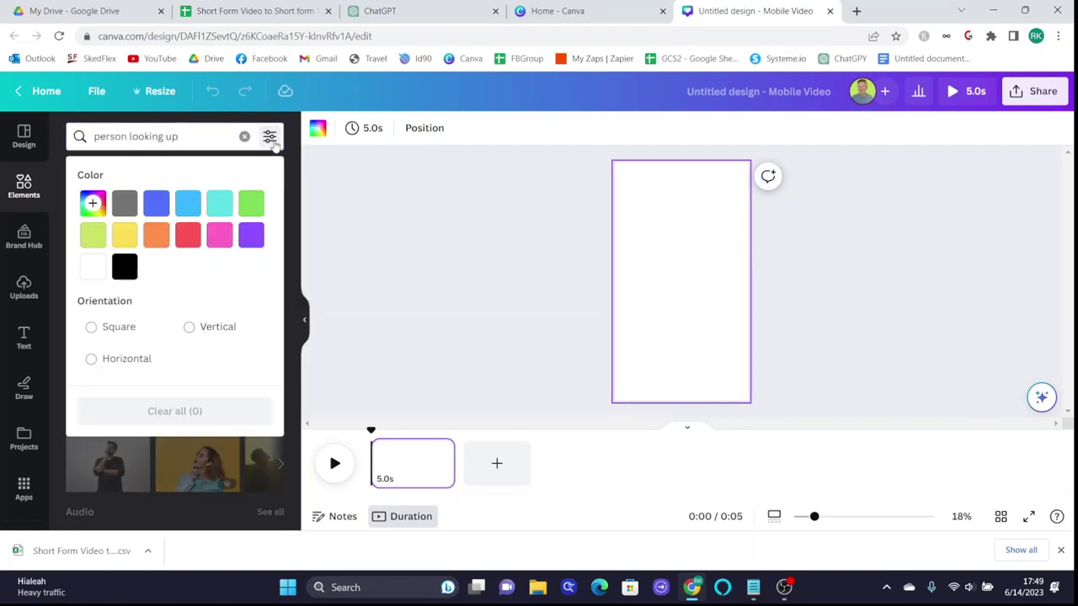
{"action": "left_click", "coordinate": [218, 330]}
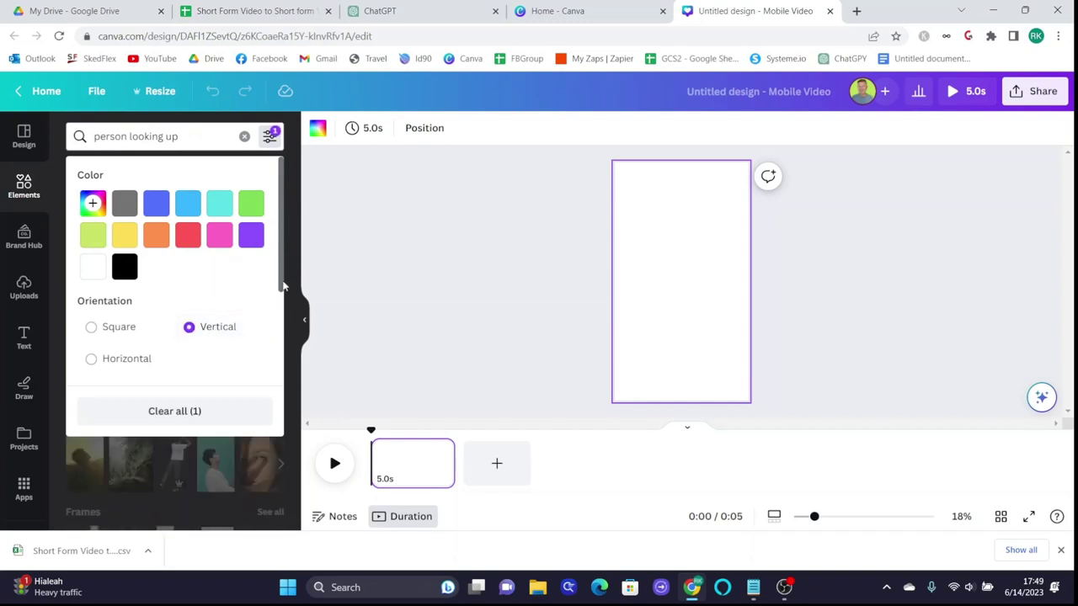
{"action": "left_click", "coordinate": [289, 276]}
{"action": "scroll", "coordinate": [266, 358], "scroll_direction": "down", "scroll_amount": 1}
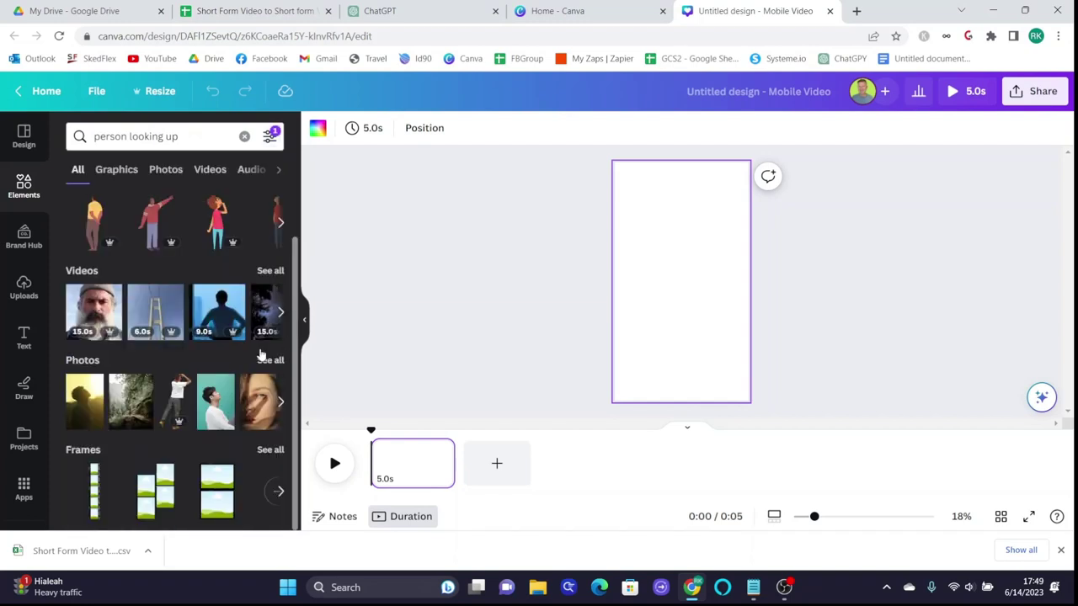
{"action": "left_click", "coordinate": [210, 170]}
{"action": "scroll", "coordinate": [217, 354], "scroll_direction": "down", "scroll_amount": 2}
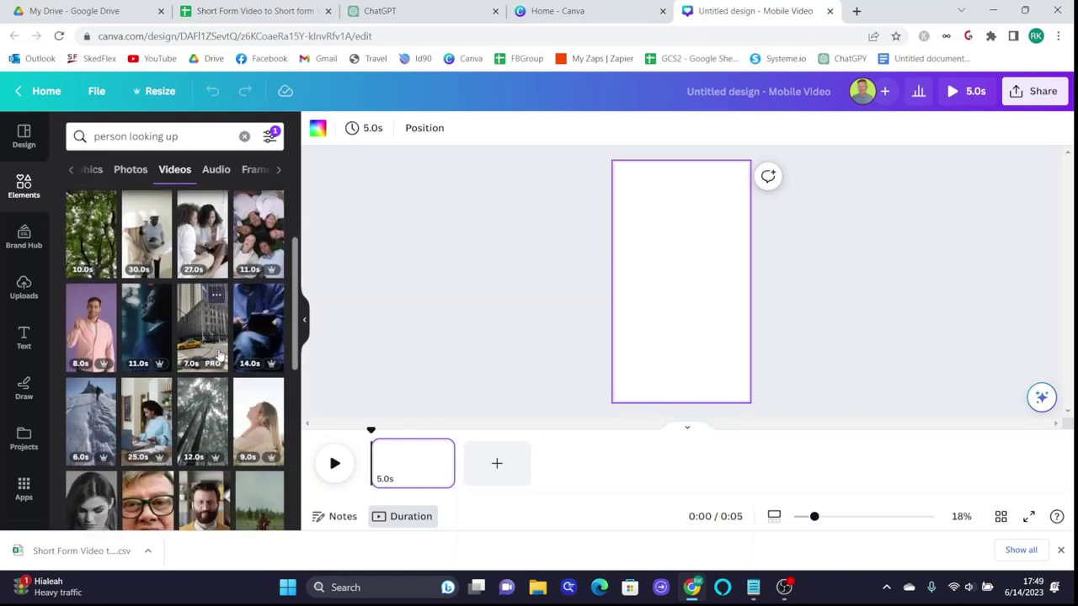
Place the video of the man in the pink shirt on the page, scaled to the page width and shifted downward
{"action": "left_click", "coordinate": [82, 326]}
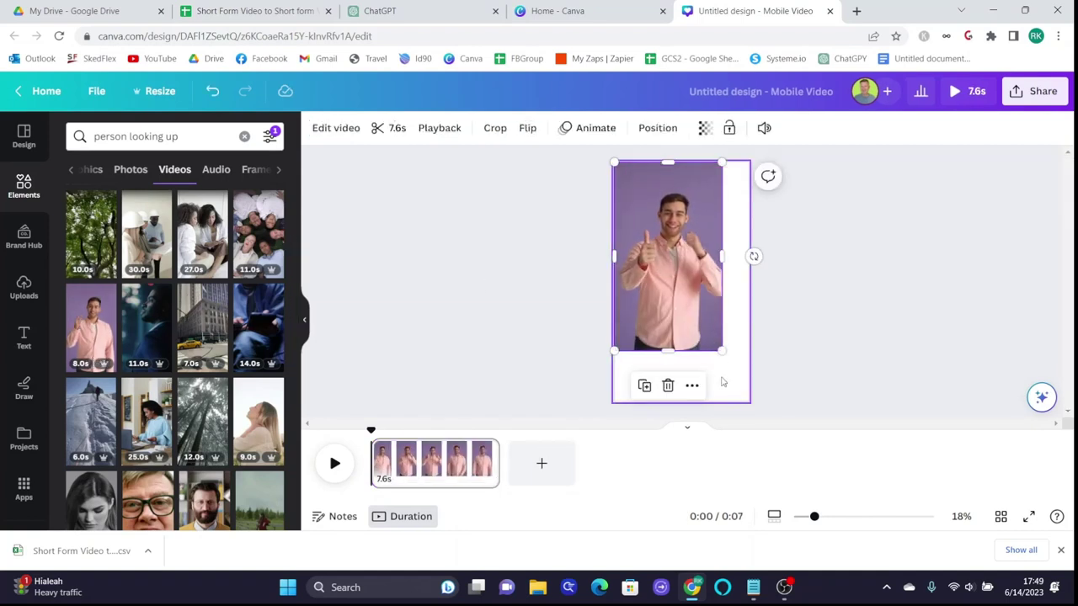
{"action": "left_click_drag", "start_coordinate": [722, 350], "coordinate": [744, 397]}
{"action": "left_click_drag", "start_coordinate": [669, 333], "coordinate": [669, 406]}
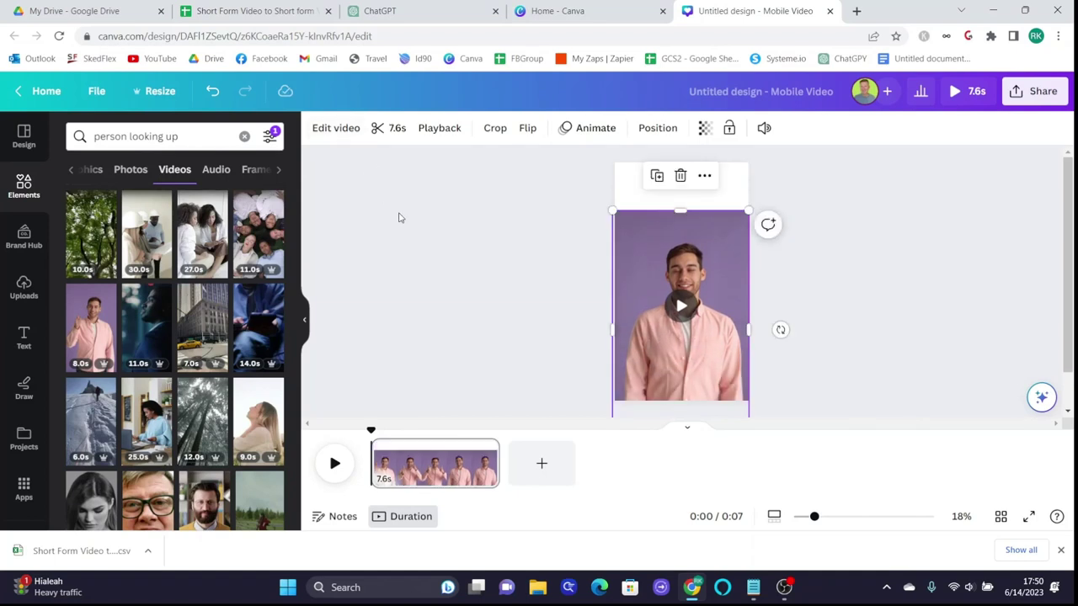
Remove the background from the video of the man in the pink shirt
{"action": "left_click", "coordinate": [400, 217]}
{"action": "left_click", "coordinate": [676, 293]}
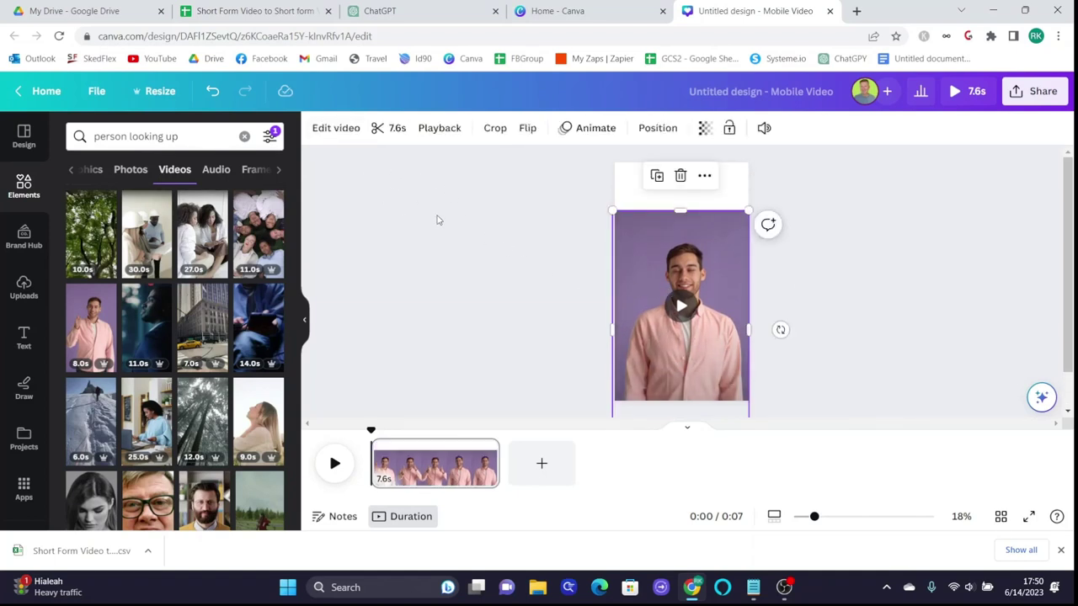
{"action": "left_click", "coordinate": [336, 128]}
{"action": "left_click", "coordinate": [177, 238]}
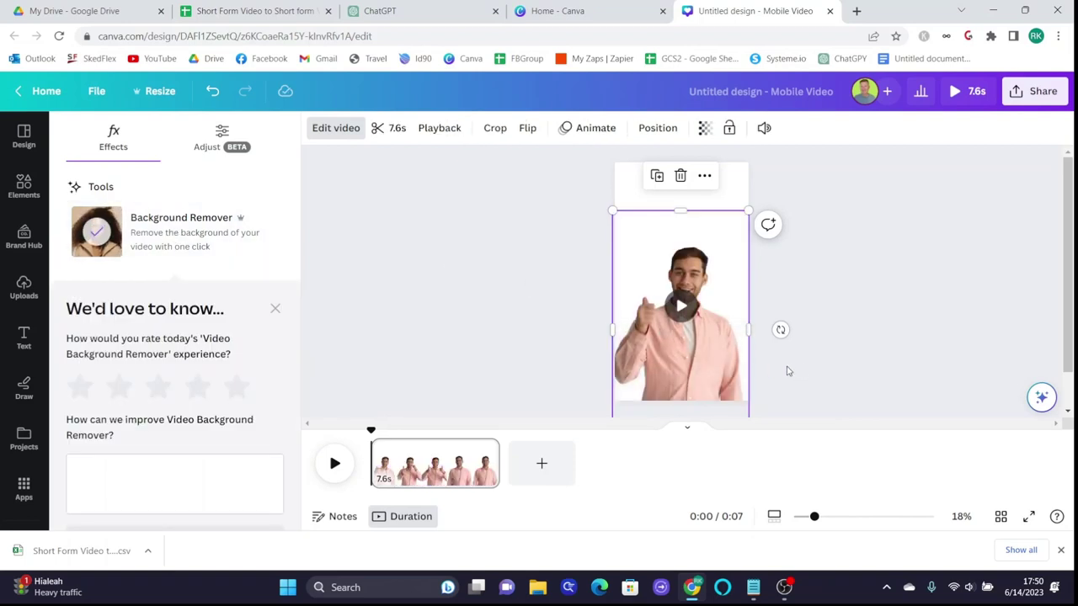
{"action": "key", "text": "Escape"}
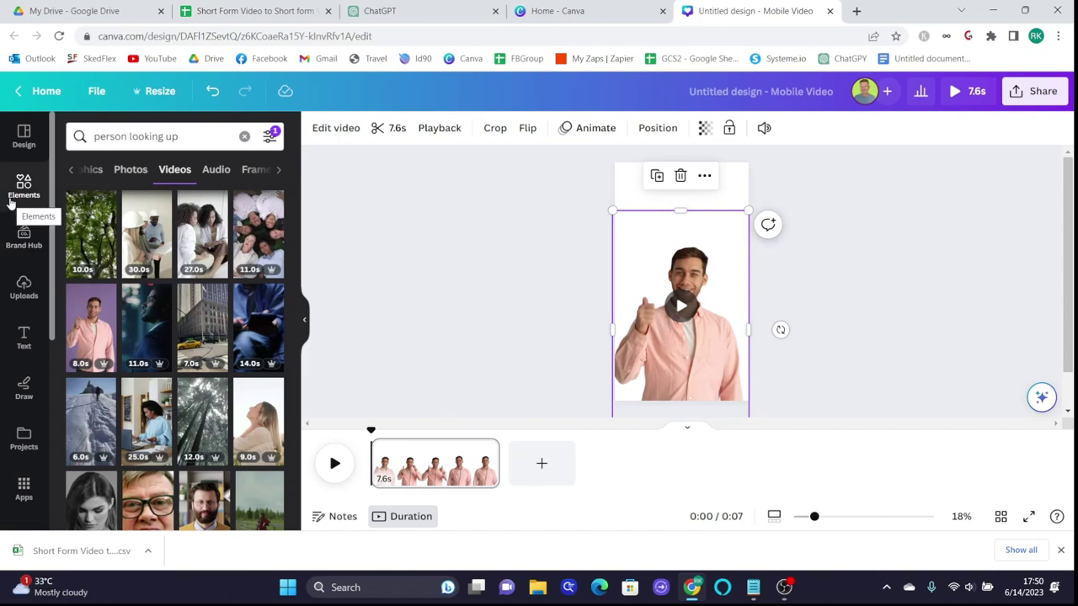
Search the vertical video elements for "robot" and browse the clips
{"action": "left_click", "coordinate": [154, 128]}
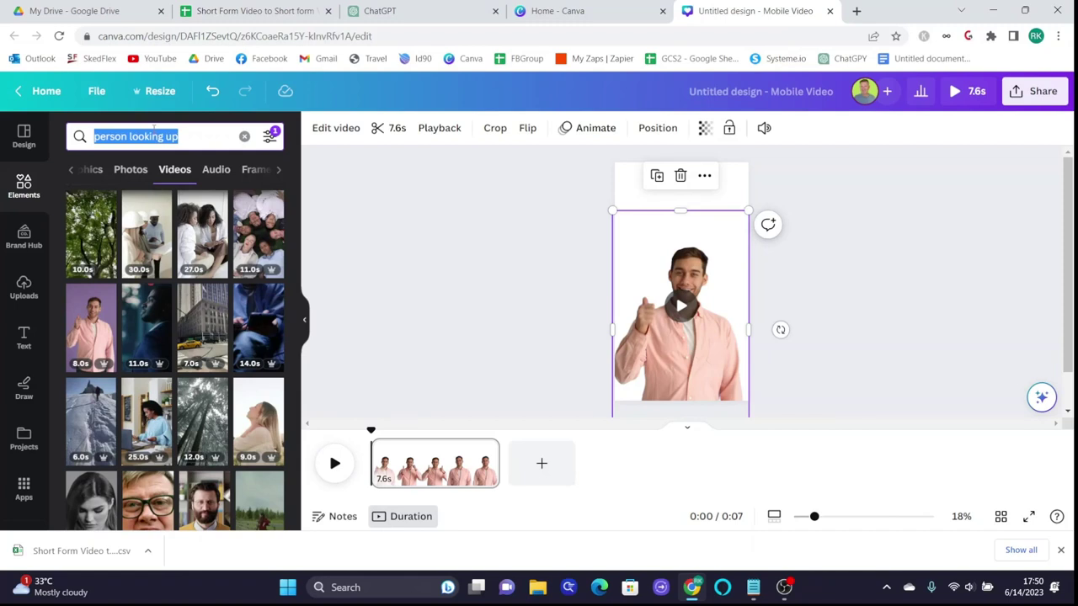
{"action": "type", "text": "robot"}
{"action": "key", "text": "Return"}
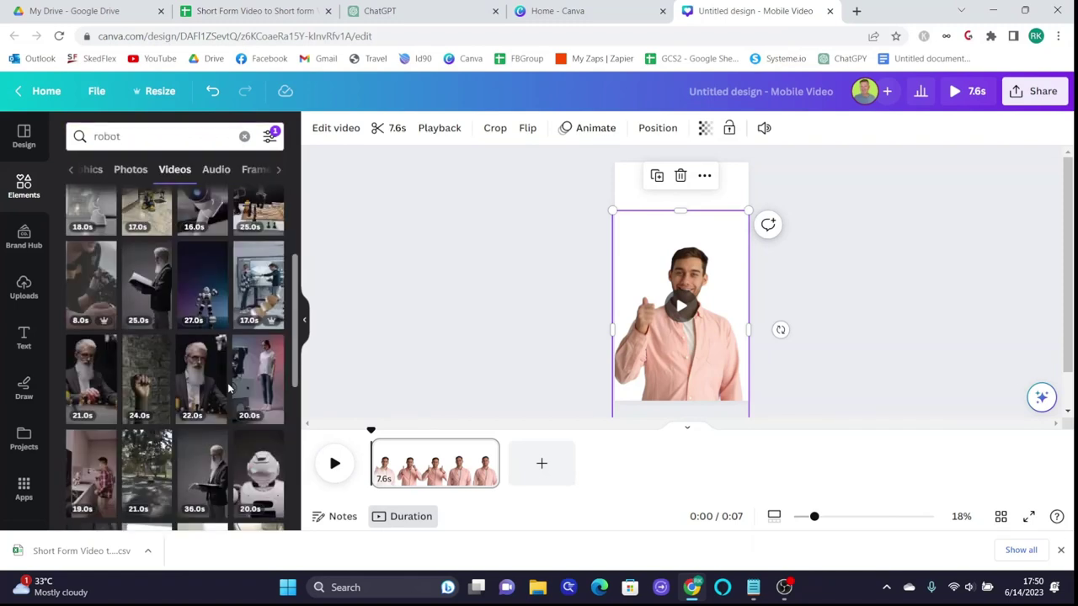
{"action": "scroll", "coordinate": [227, 390], "scroll_direction": "down", "scroll_amount": 5}
{"action": "scroll", "coordinate": [228, 390], "scroll_direction": "down", "scroll_amount": 1}
{"action": "scroll", "coordinate": [228, 390], "scroll_direction": "up", "scroll_amount": 1}
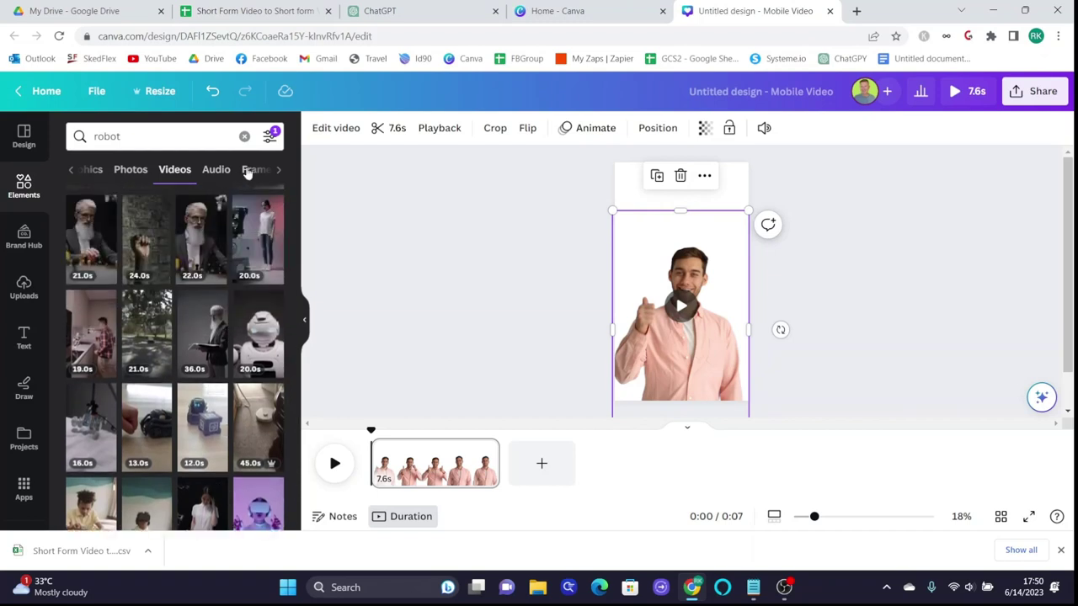
Search the elements for "texture background" and limit the results to photos
{"action": "left_click", "coordinate": [245, 137]}
{"action": "type", "text": "texture"}
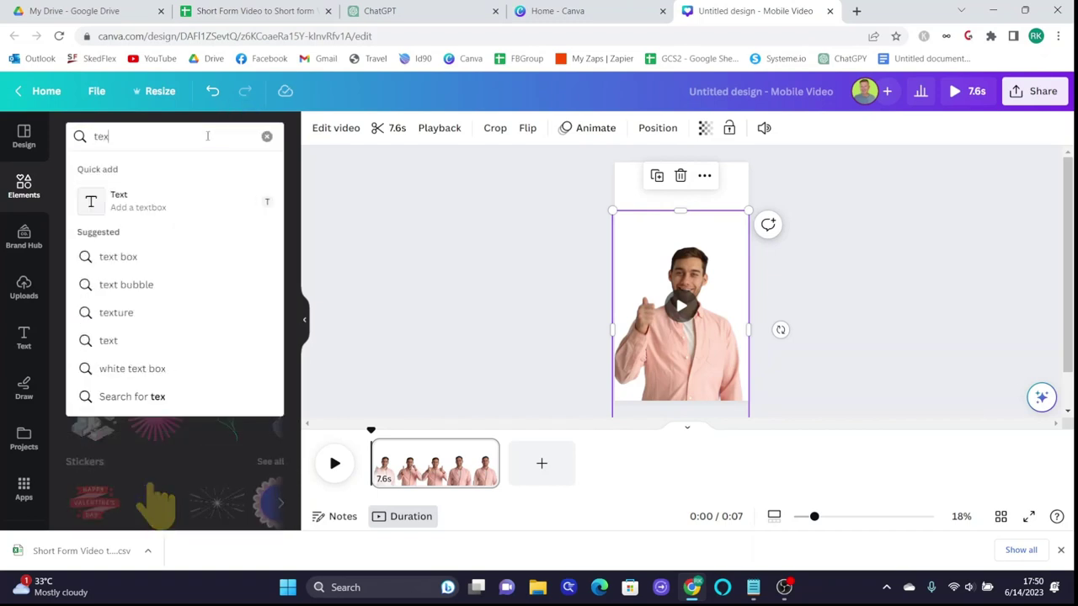
{"action": "left_click", "coordinate": [145, 248]}
{"action": "left_click", "coordinate": [116, 169]}
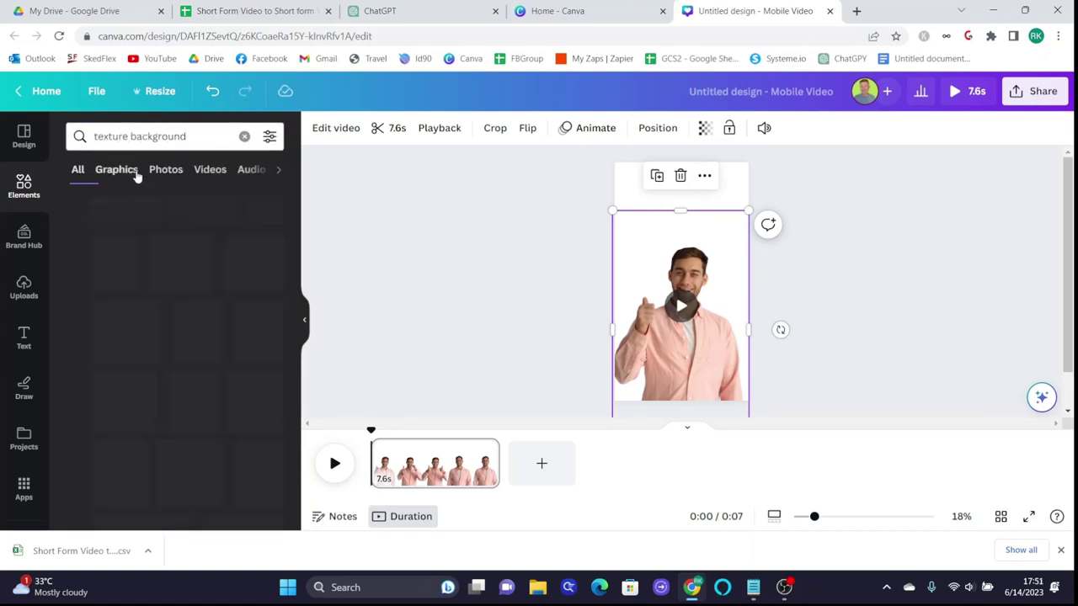
{"action": "left_click", "coordinate": [166, 169]}
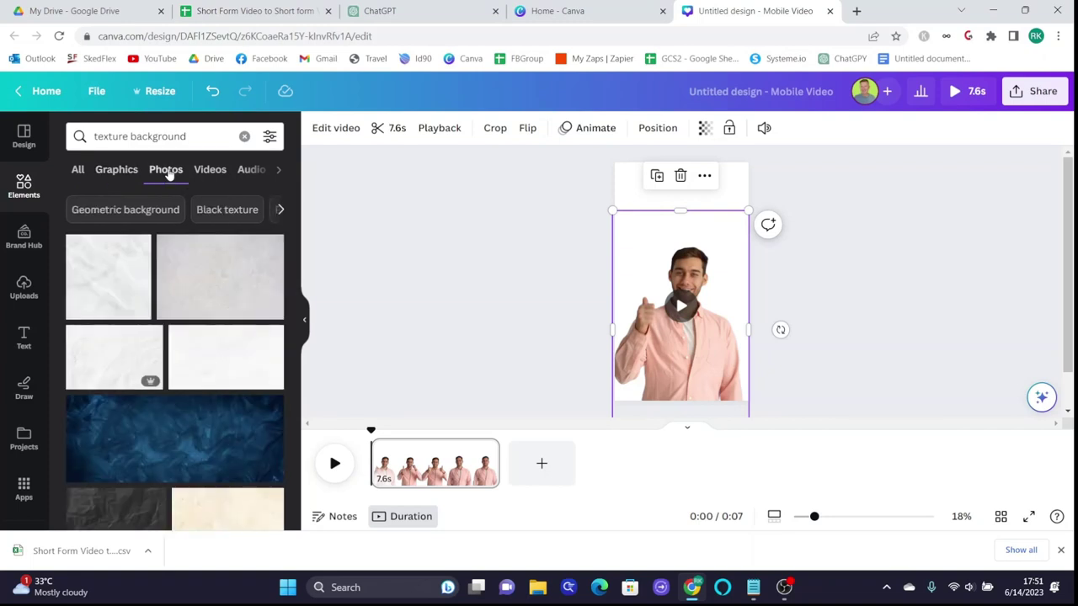
{"action": "scroll", "coordinate": [201, 371], "scroll_direction": "down", "scroll_amount": 1}
{"action": "scroll", "coordinate": [195, 371], "scroll_direction": "down", "scroll_amount": 2}
{"action": "scroll", "coordinate": [168, 366], "scroll_direction": "up", "scroll_amount": 2}
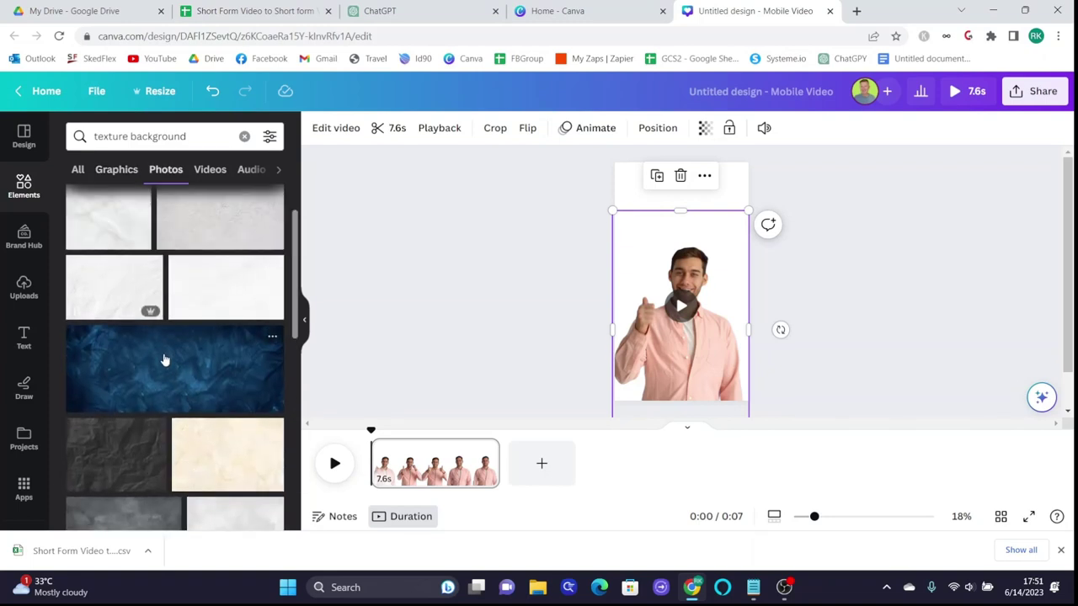
Add the dark blue texture photo, enlarge it to cover the whole page, and send it behind the man's video
{"action": "left_click", "coordinate": [229, 354]}
{"action": "left_click_drag", "start_coordinate": [682, 261], "coordinate": [682, 148]}
{"action": "left_click_drag", "start_coordinate": [685, 301], "coordinate": [695, 416]}
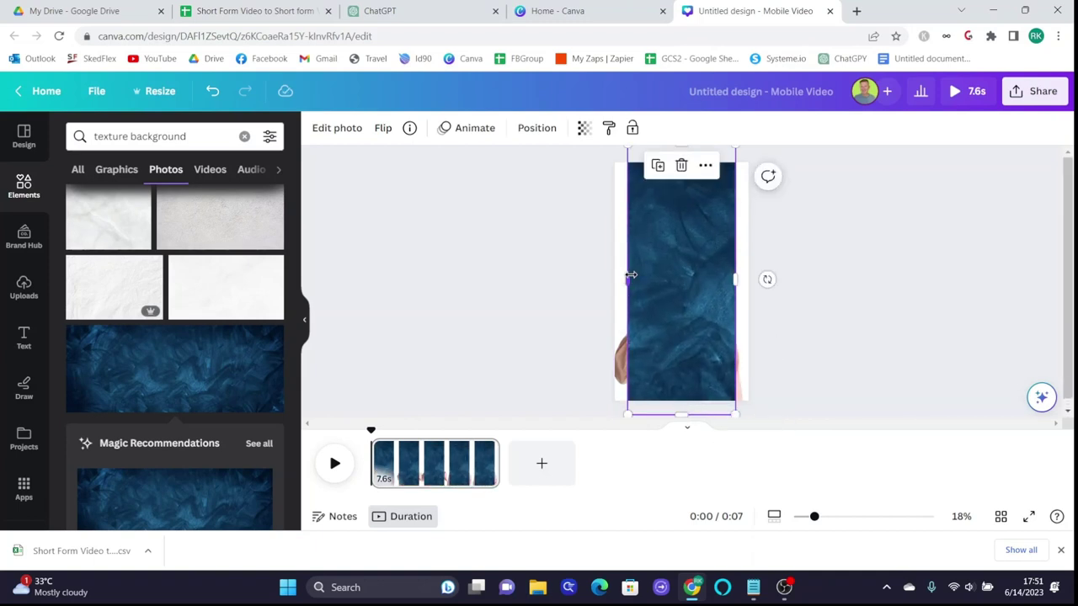
{"action": "left_click", "coordinate": [524, 128]}
{"action": "left_click", "coordinate": [528, 138]}
{"action": "left_click", "coordinate": [529, 133]}
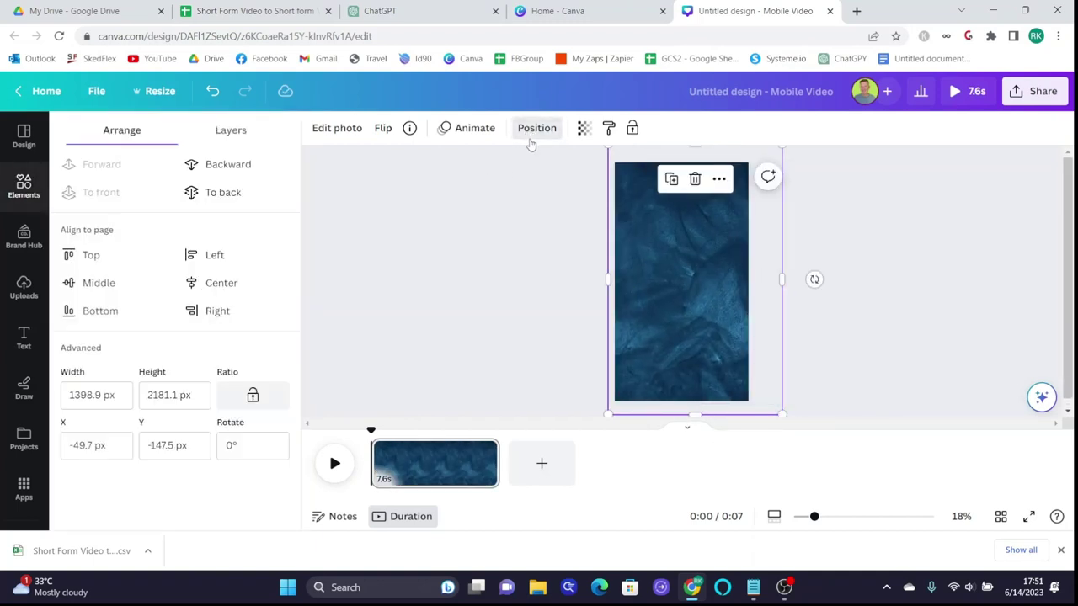
{"action": "left_click", "coordinate": [223, 191]}
{"action": "left_click", "coordinate": [503, 267]}
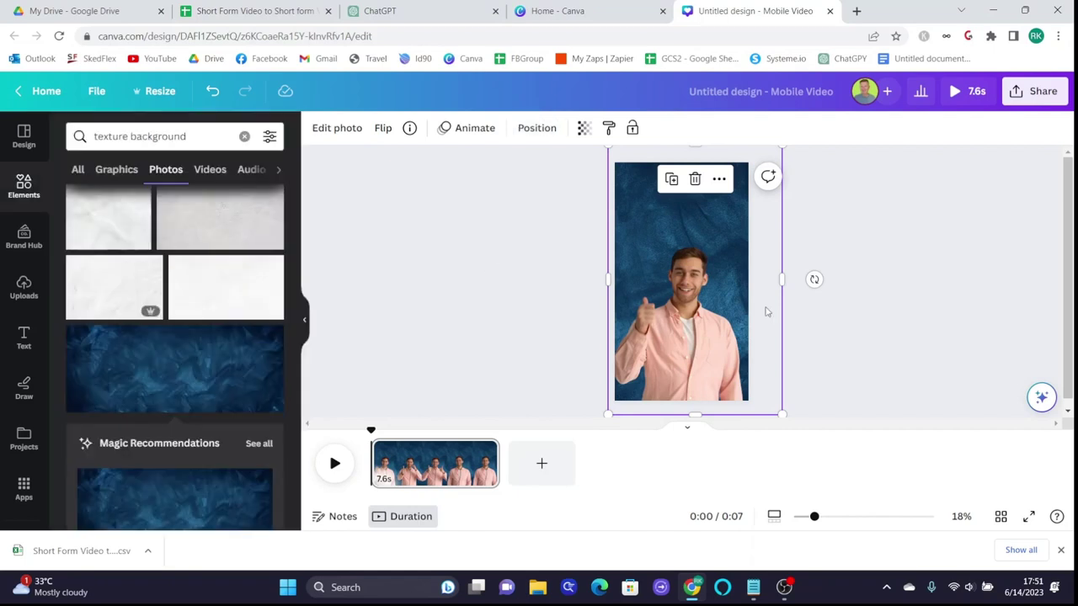
Move the man's video slightly lower on the page to leave more space above his head
{"action": "left_click_drag", "start_coordinate": [672, 330], "coordinate": [704, 358]}
{"action": "left_click", "coordinate": [686, 341]}
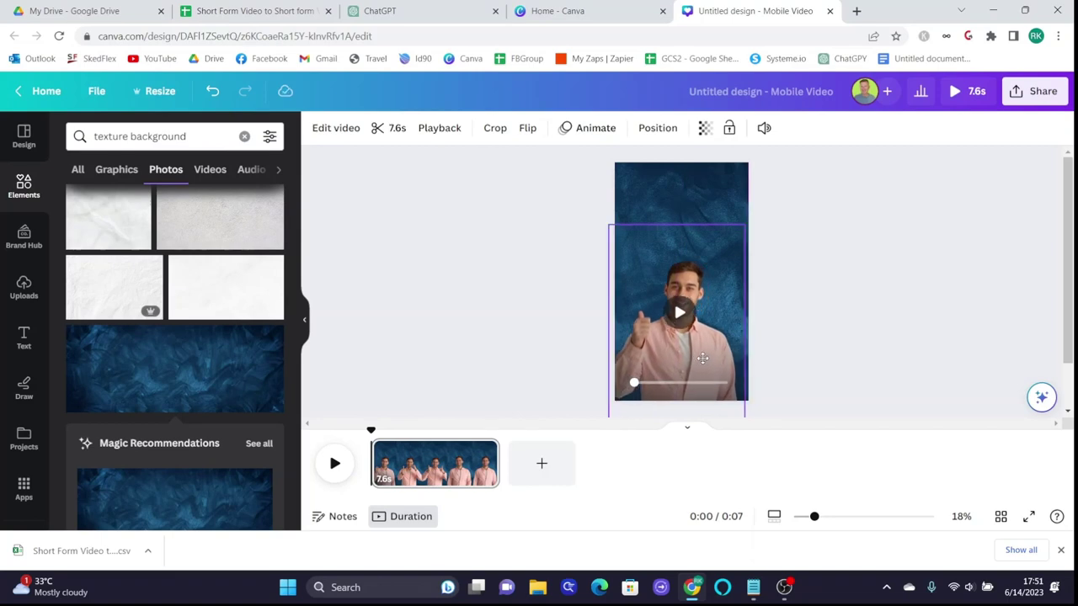
{"action": "left_click", "coordinate": [808, 358]}
Look up "how to slow down video canva" on Google and return to the Canva design
{"action": "left_click", "coordinate": [424, 520]}
{"action": "left_click", "coordinate": [733, 337]}
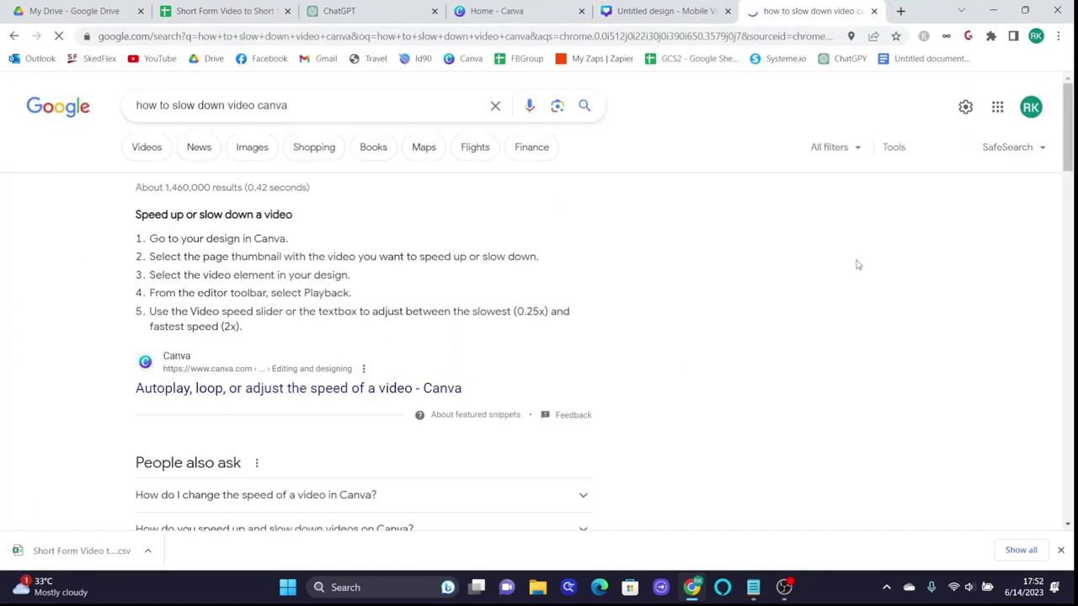
{"action": "key", "text": "ctrl+w"}
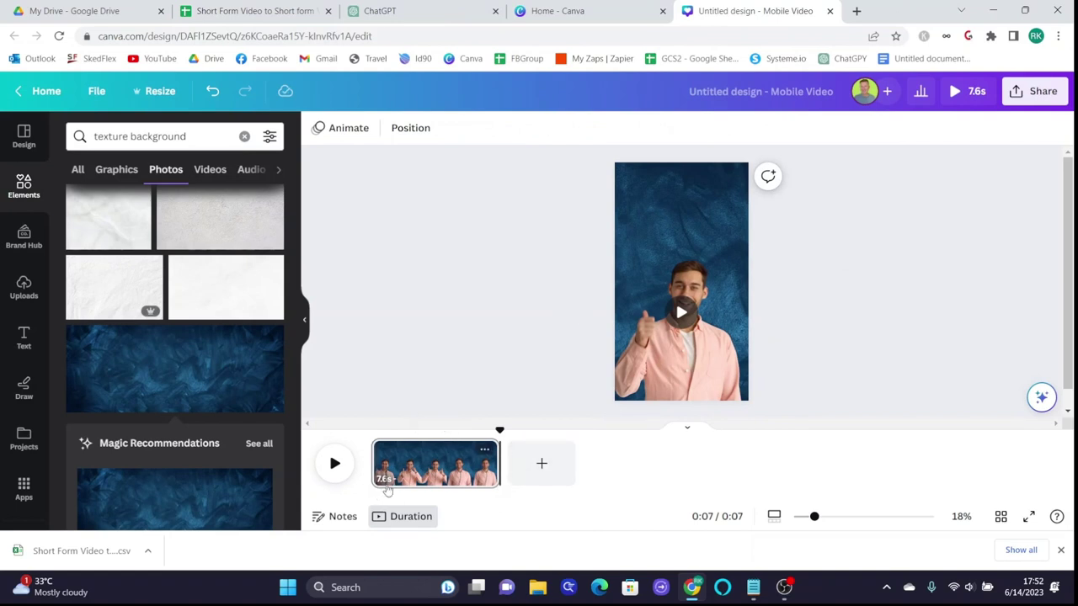
Slow the playback of the man's video to a speed of 0.5
{"action": "mouse_move", "coordinate": [661, 389]}
{"action": "mouse_move", "coordinate": [703, 383]}
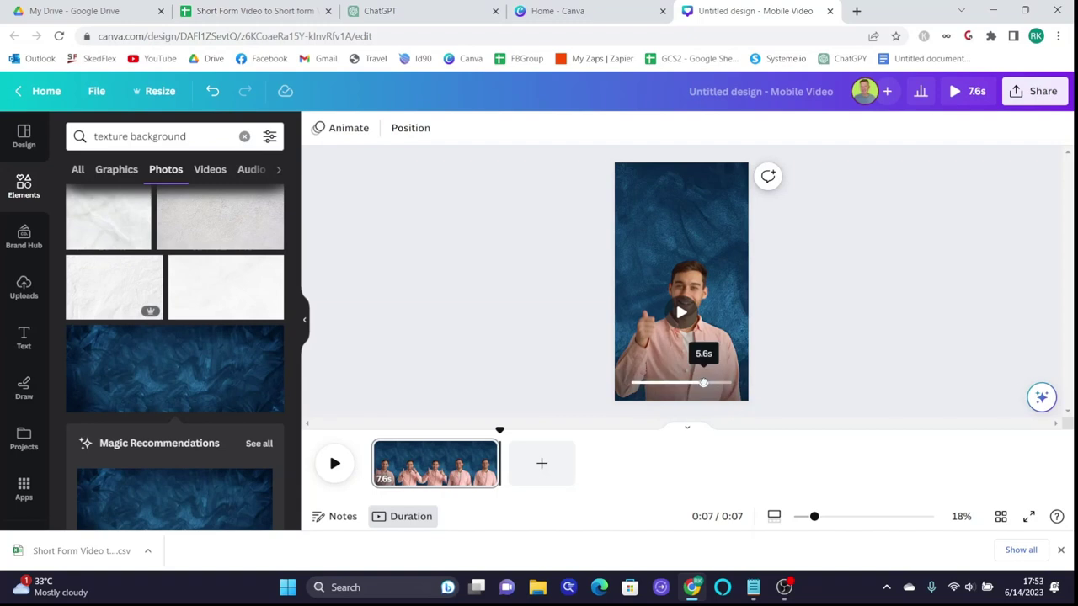
{"action": "left_click", "coordinate": [705, 324]}
{"action": "left_click", "coordinate": [451, 131]}
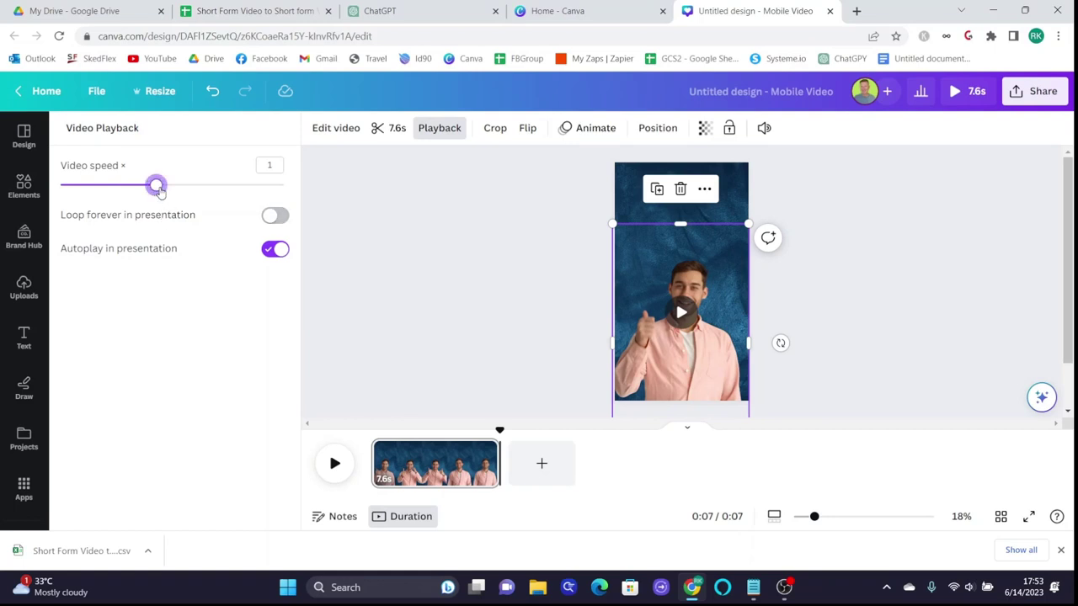
{"action": "left_click_drag", "start_coordinate": [161, 192], "coordinate": [130, 192]}
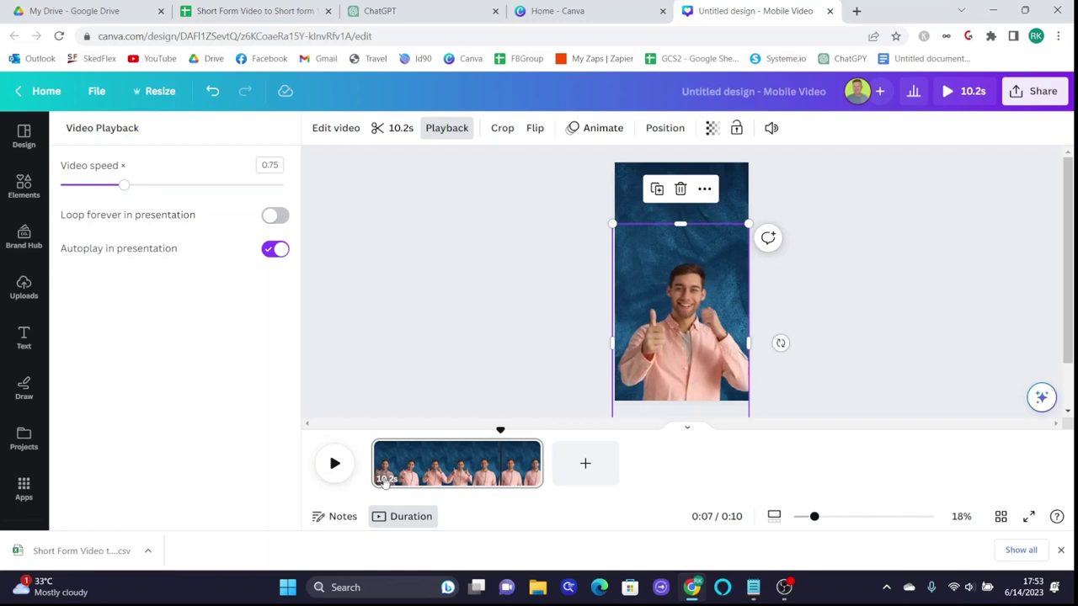
{"action": "left_click", "coordinate": [107, 190]}
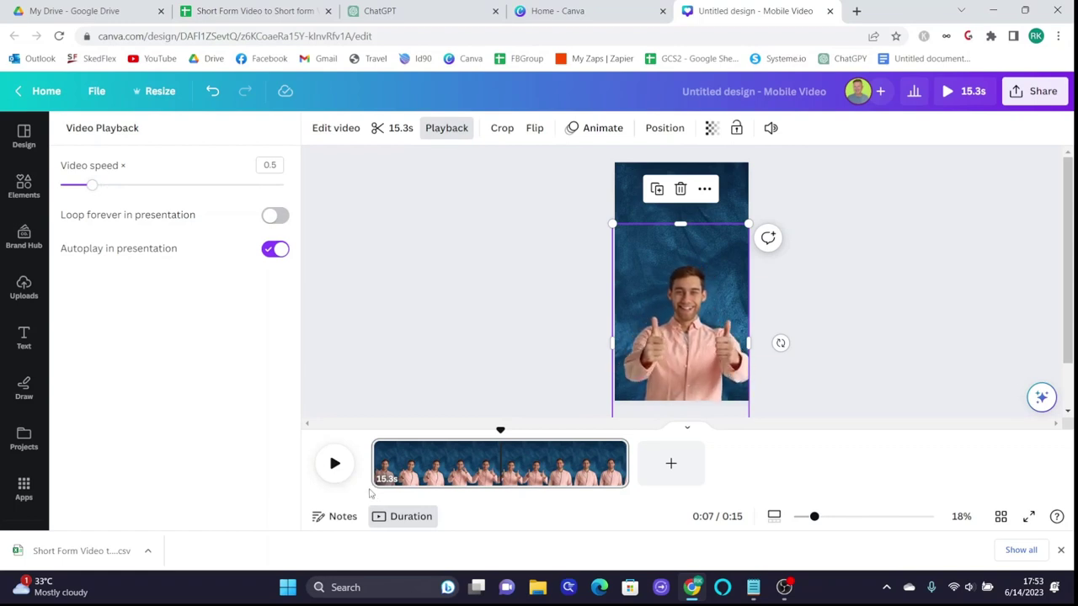
{"action": "mouse_move", "coordinate": [661, 342]}
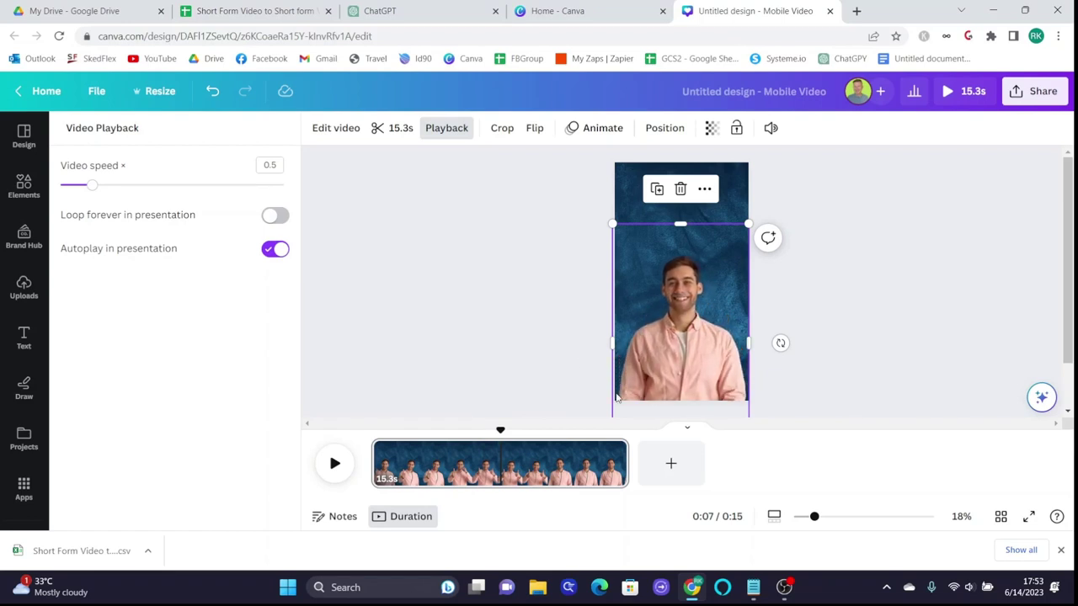
Try other playback speeds for the man's video, then return the speed to 0.5 and deselect the video
{"action": "left_click", "coordinate": [279, 161]}
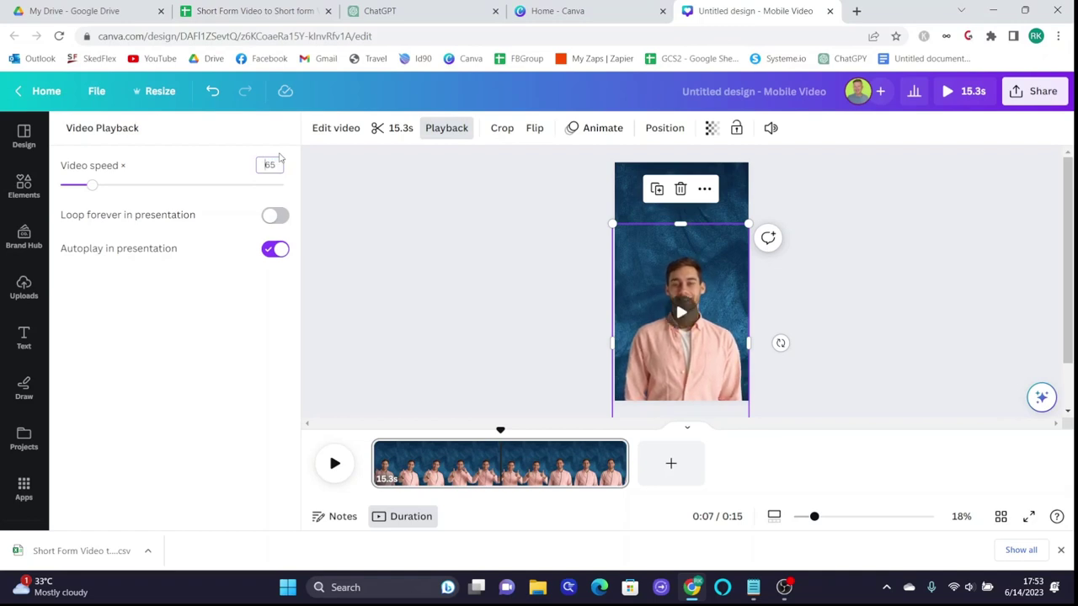
{"action": "left_click", "coordinate": [284, 186]}
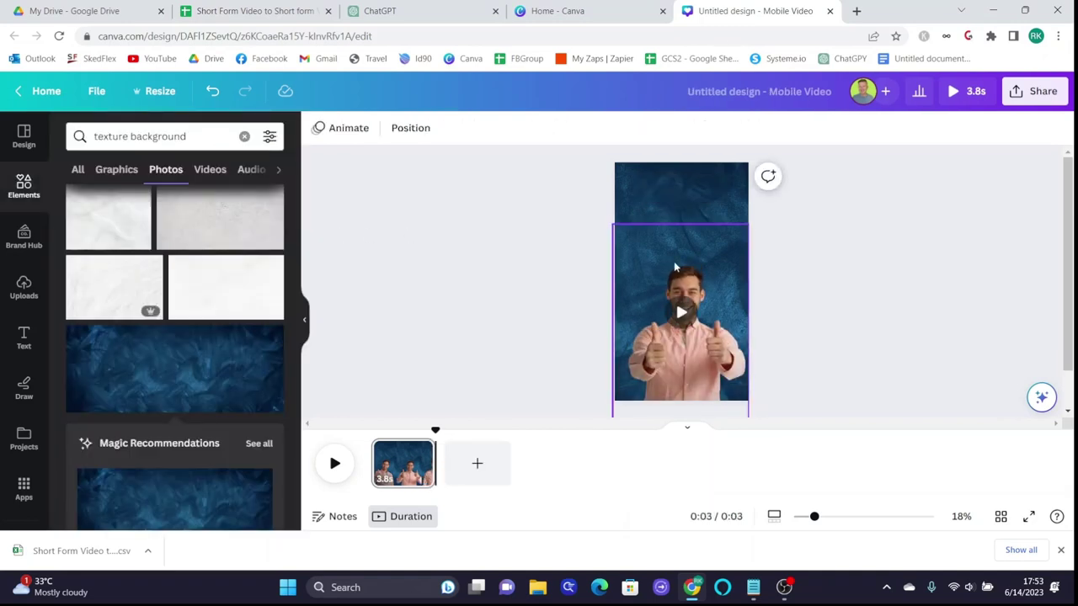
{"action": "left_click_drag", "start_coordinate": [285, 188], "coordinate": [131, 186]}
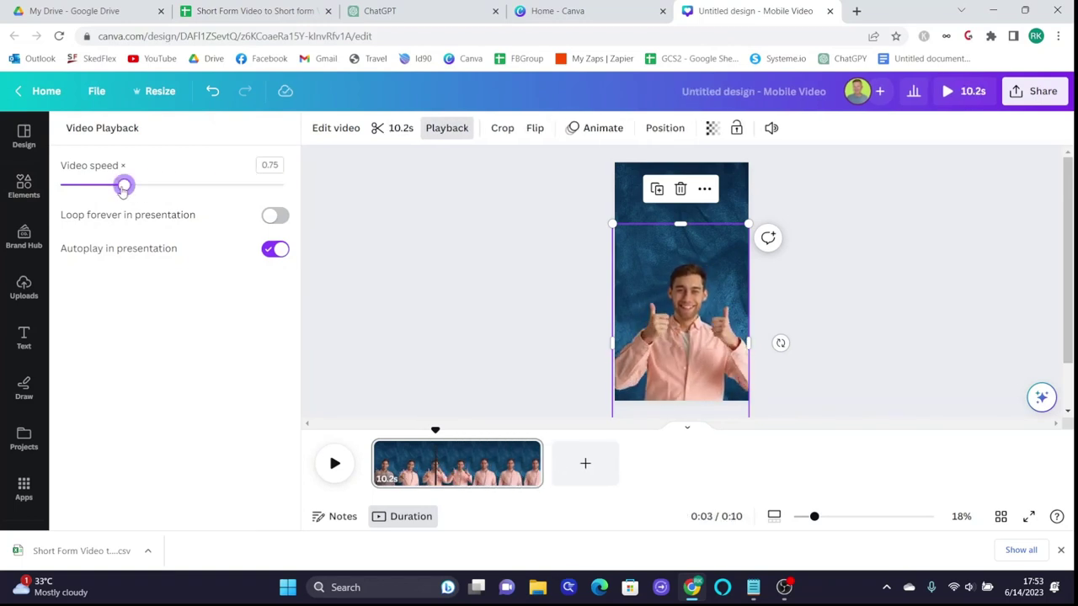
{"action": "left_click_drag", "start_coordinate": [125, 187], "coordinate": [107, 193]}
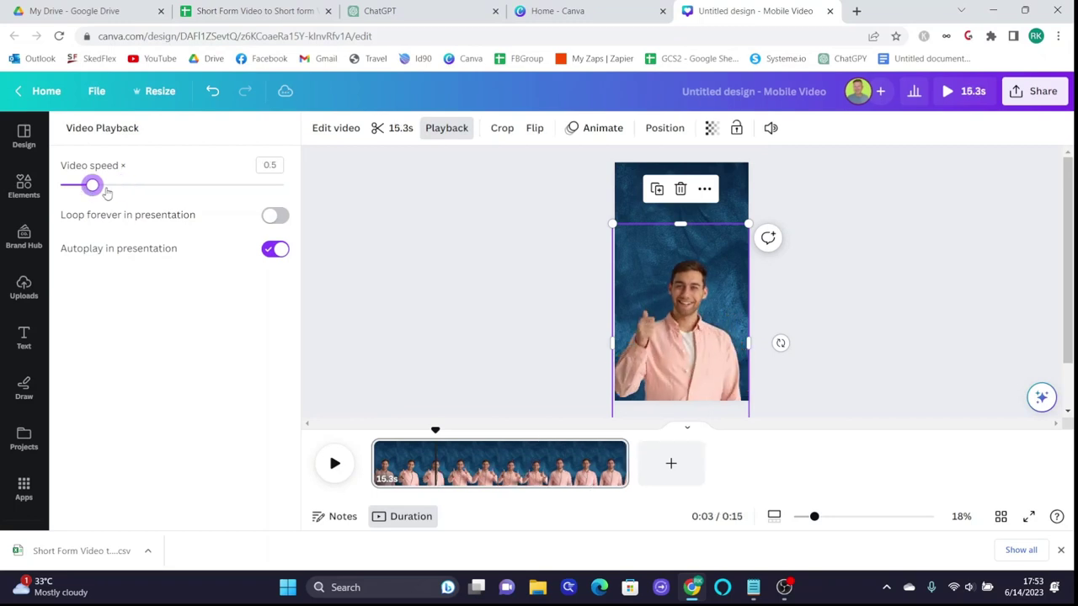
{"action": "left_click", "coordinate": [560, 326]}
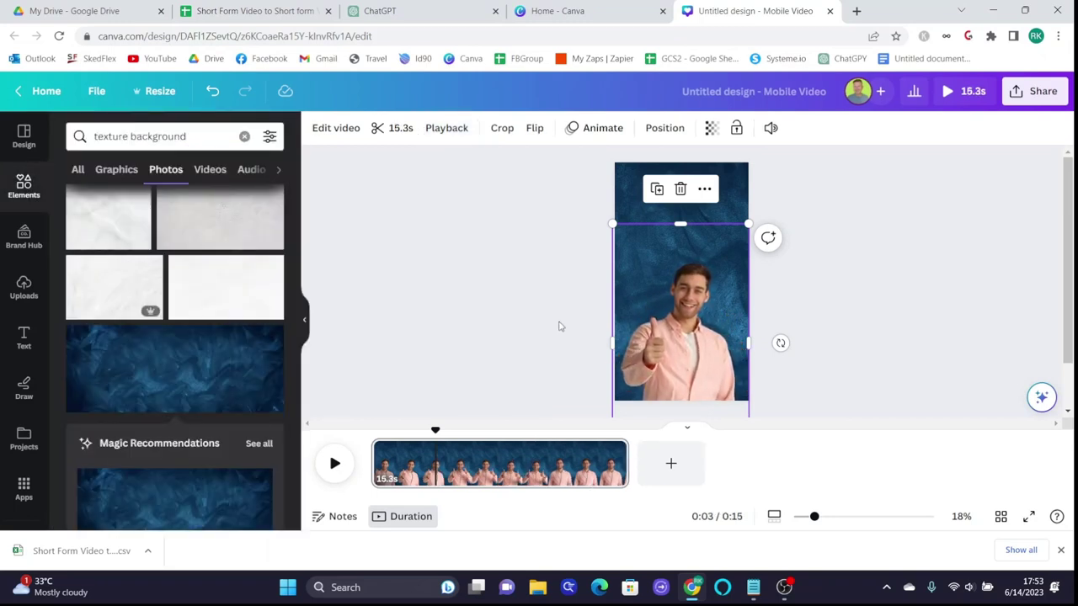
{"action": "left_click", "coordinate": [560, 327]}
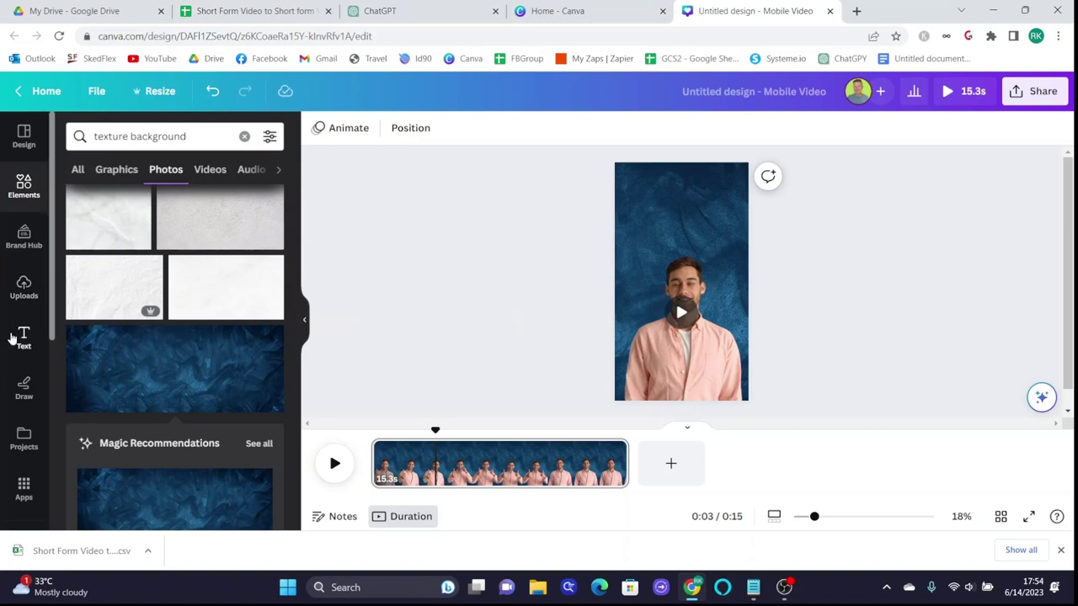
Add a heading reading "{Sentence 1}" above the man's head and check it against the column headers in the Google Sheet
{"action": "left_click", "coordinate": [17, 342]}
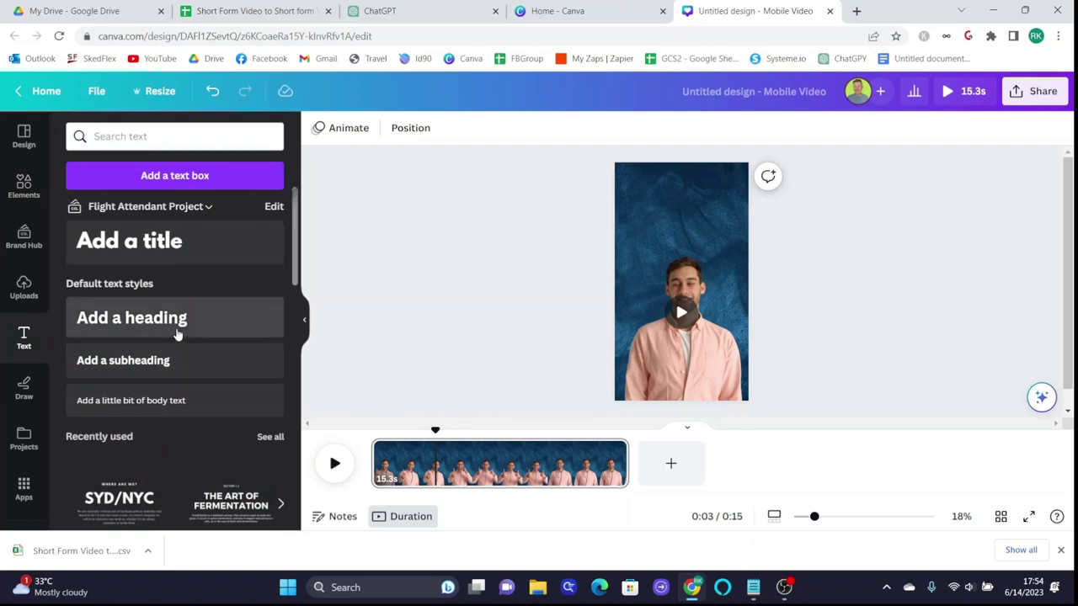
{"action": "left_click", "coordinate": [177, 335]}
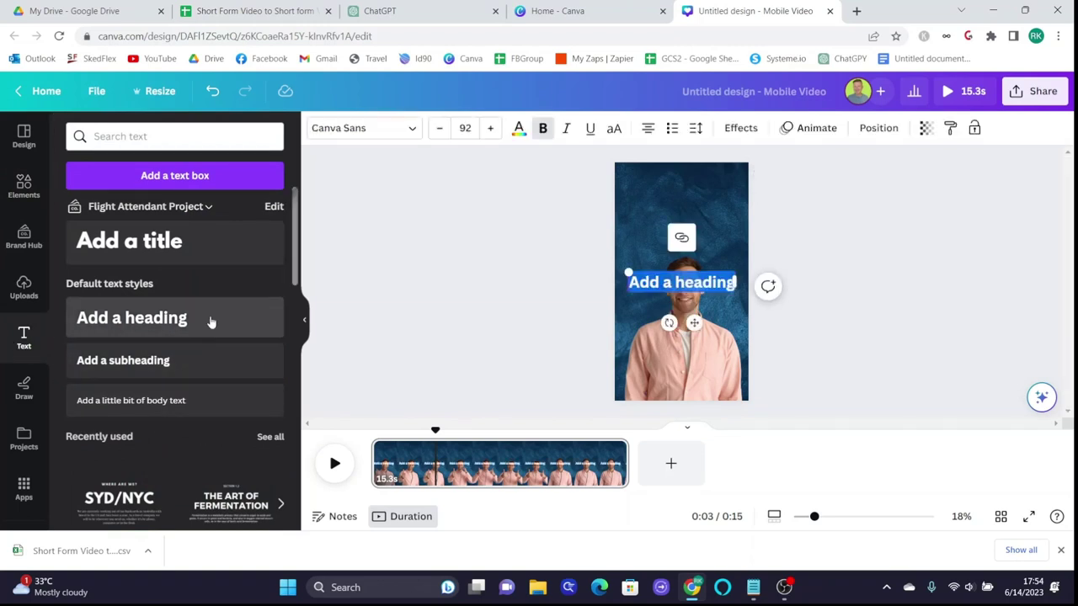
{"action": "key", "text": "BackSpace"}
{"action": "type", "text": "{Sentence 1}"}
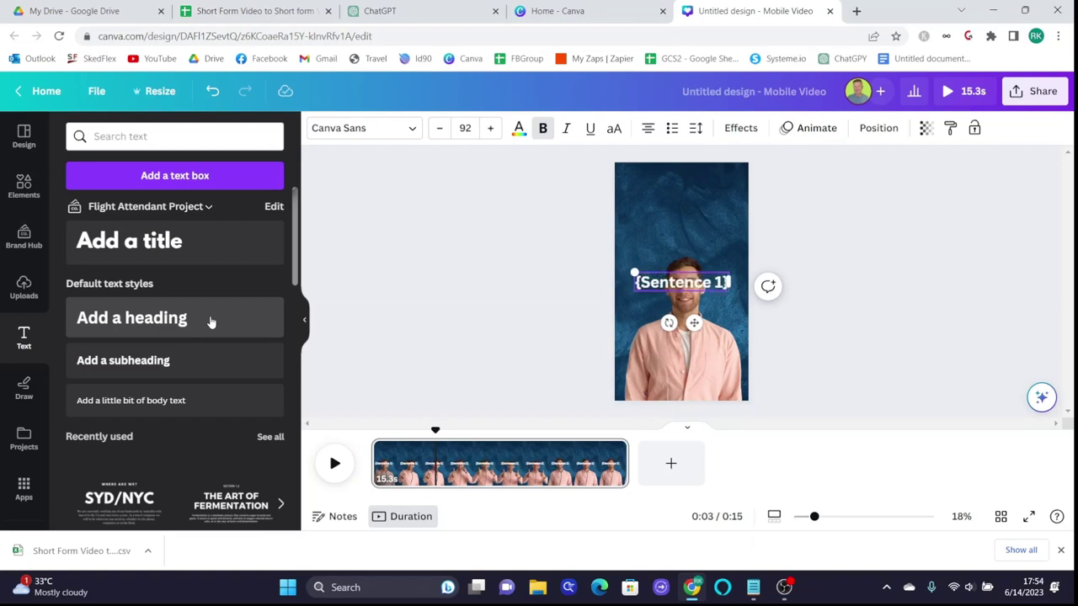
{"action": "left_click_drag", "start_coordinate": [694, 322], "coordinate": [694, 255]}
{"action": "left_click", "coordinate": [253, 11]}
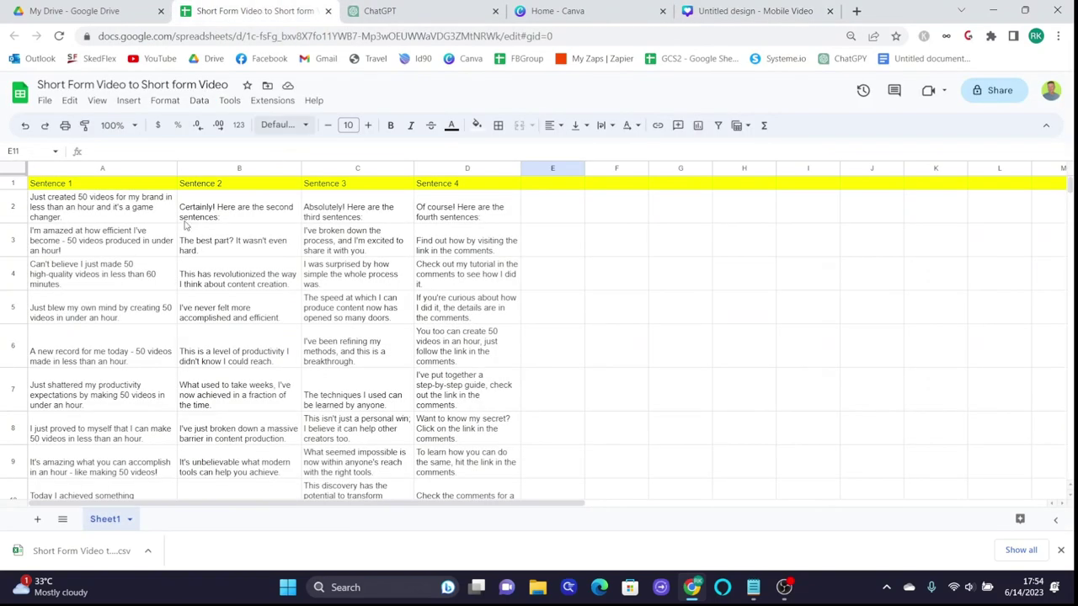
{"action": "left_click", "coordinate": [741, 11]}
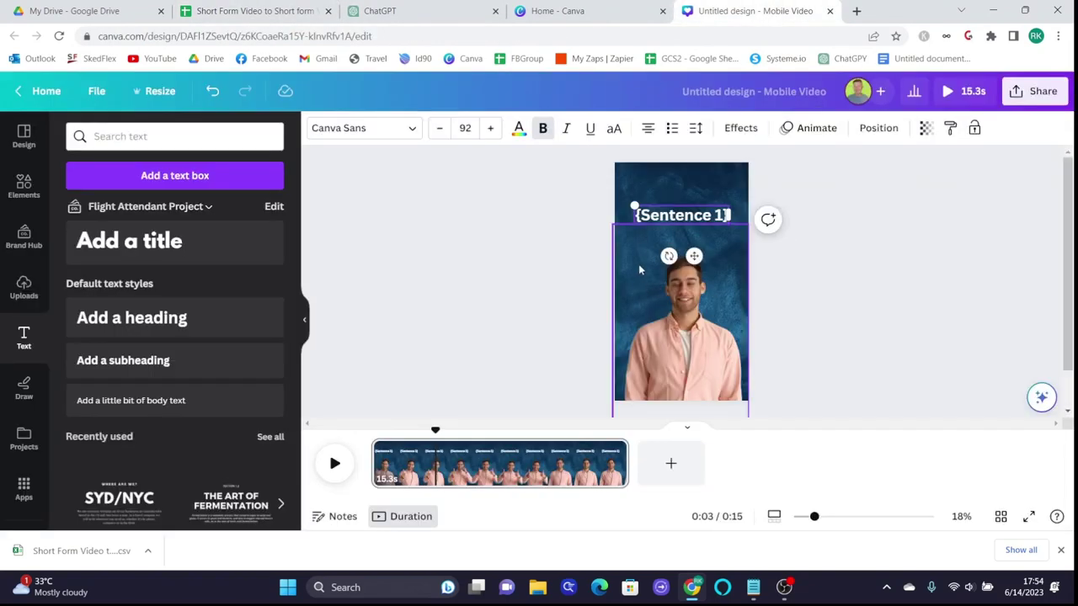
Reduce the font size of the "{Sentence 1}" heading to 63
{"action": "left_click", "coordinate": [447, 137]}
{"action": "left_click", "coordinate": [446, 137]}
{"action": "left_click", "coordinate": [446, 137]}
{"action": "left_click", "coordinate": [448, 138]}
{"action": "left_click", "coordinate": [447, 139]}
{"action": "left_click", "coordinate": [447, 138]}
{"action": "left_click", "coordinate": [448, 138]}
{"action": "left_click", "coordinate": [448, 138]}
{"action": "left_click", "coordinate": [447, 138]}
{"action": "left_click", "coordinate": [447, 138]}
{"action": "left_click", "coordinate": [447, 138]}
{"action": "left_click", "coordinate": [447, 138]}
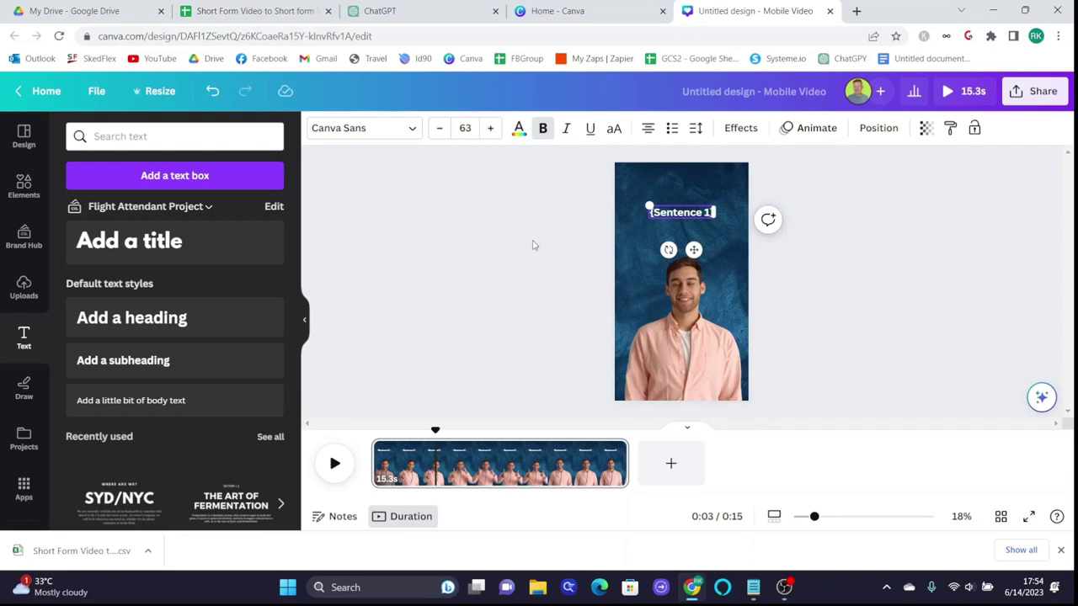
{"action": "right_click", "coordinate": [688, 213]}
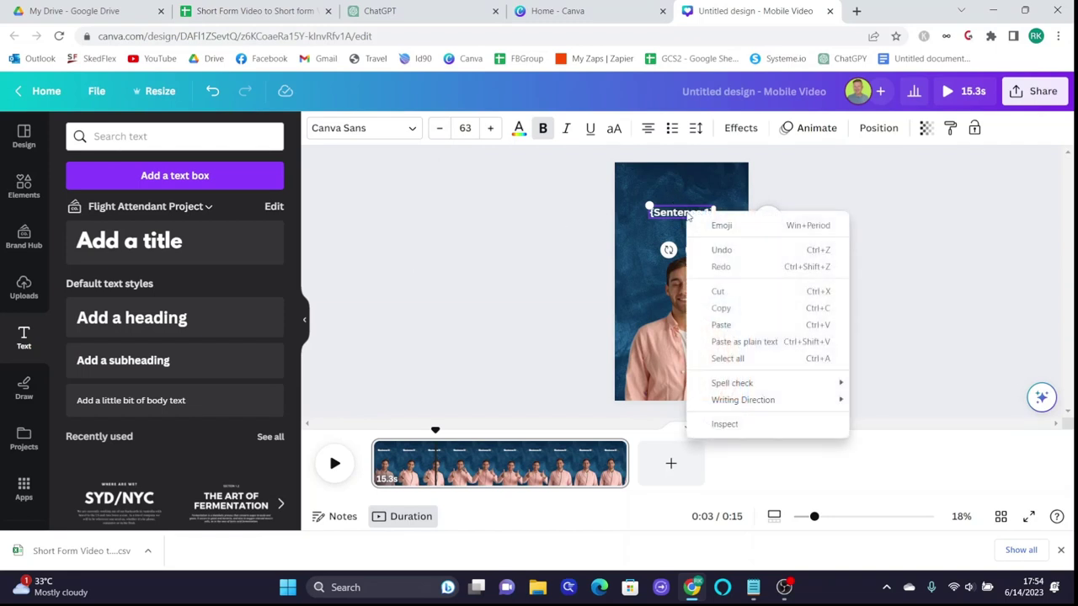
{"action": "key", "text": "Escape"}
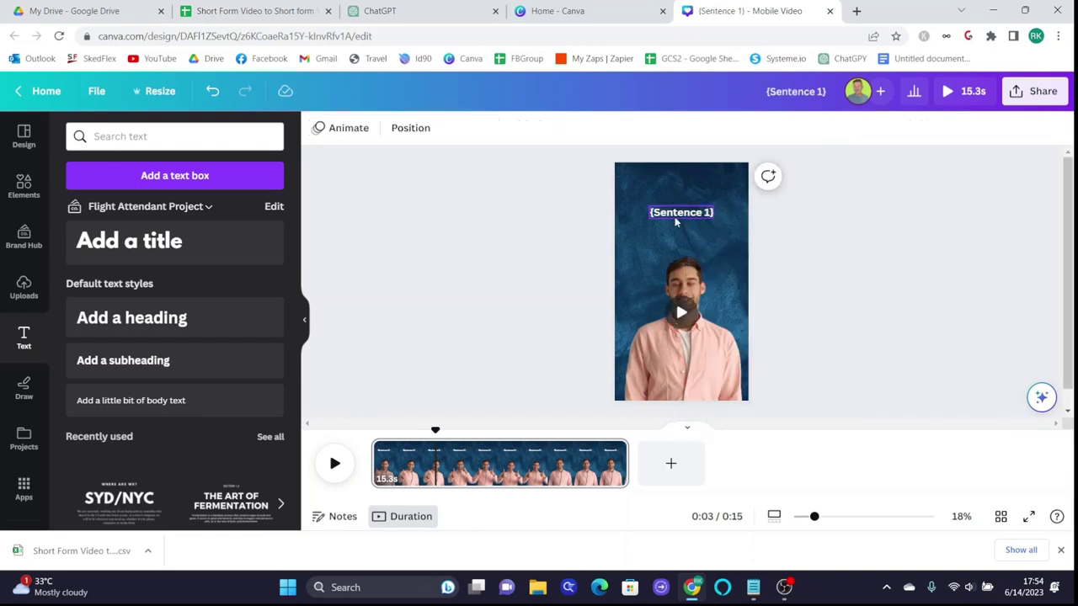
Show the timing of the "{Sentence 1}" heading and shorten it to about the first 3 seconds of the video
{"action": "right_click", "coordinate": [697, 160]}
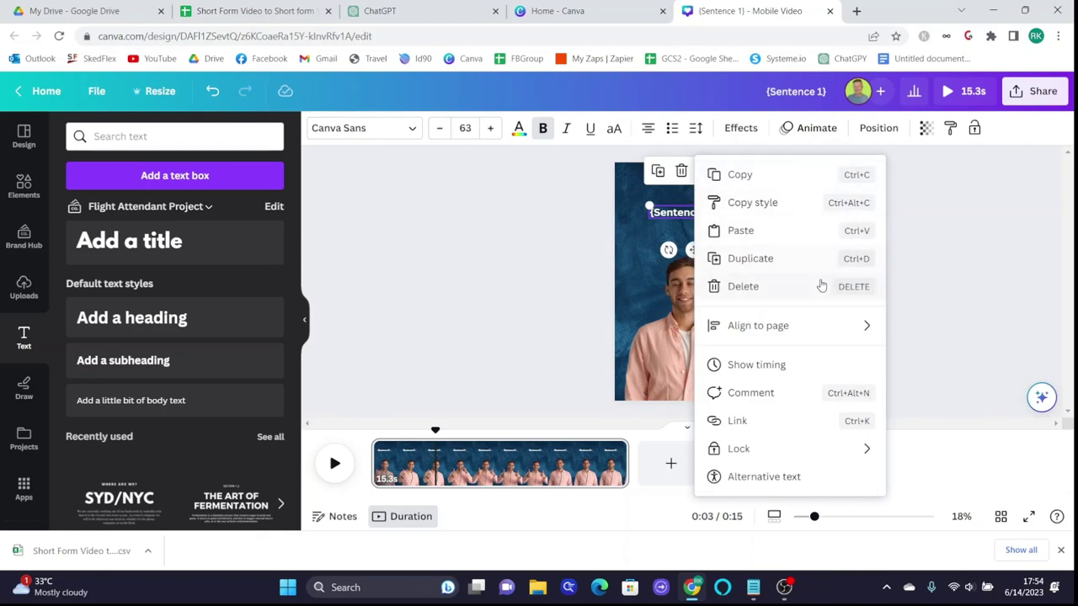
{"action": "left_click", "coordinate": [794, 368]}
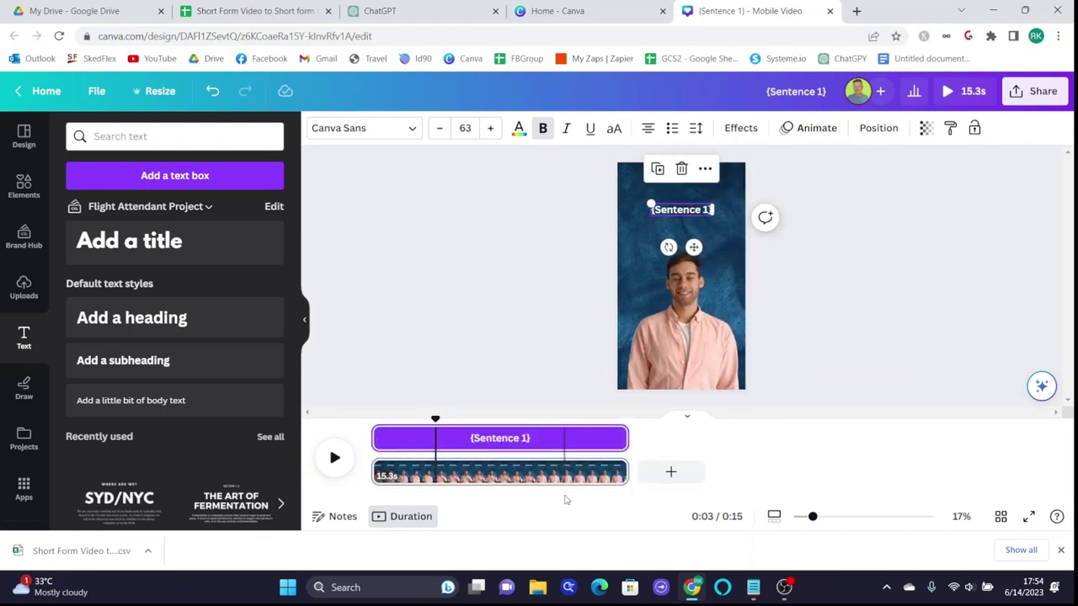
{"action": "mouse_move", "coordinate": [627, 439]}
{"action": "left_click_drag", "start_coordinate": [628, 440], "coordinate": [422, 445]}
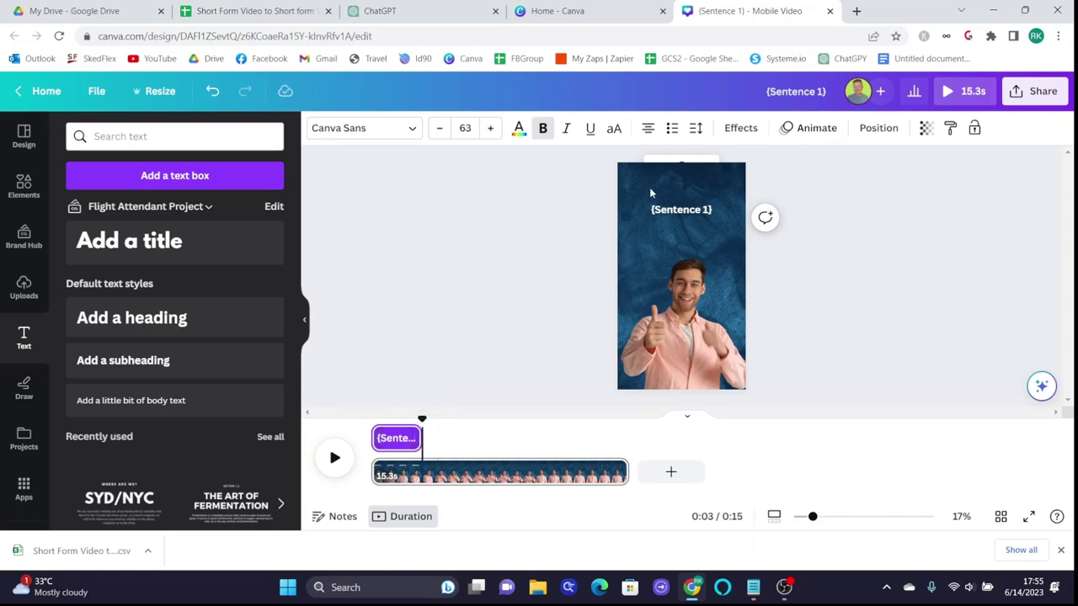
Duplicate the "{Sentence 1}" heading, place the copy just below it and change its text to "{Sentence 2}"
{"action": "left_click", "coordinate": [686, 212]}
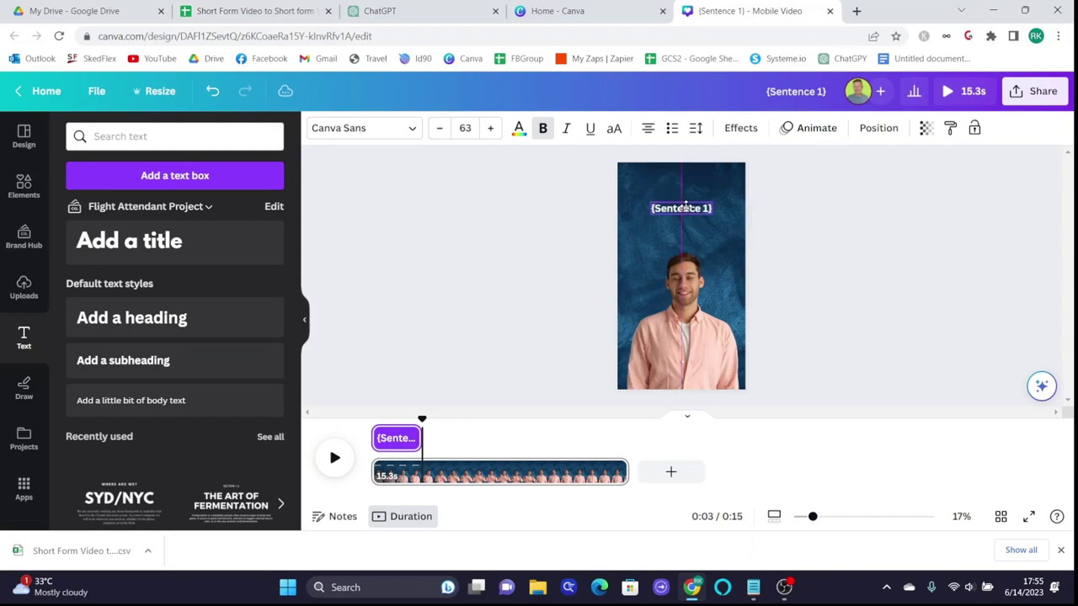
{"action": "double_click", "coordinate": [687, 211]}
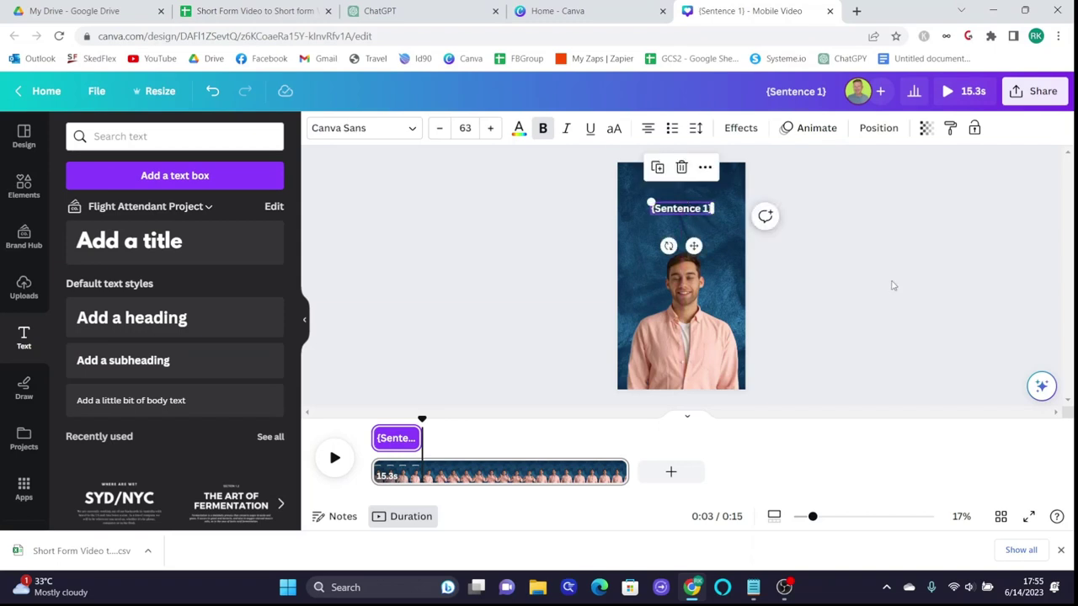
{"action": "left_click", "coordinate": [658, 168]}
{"action": "left_click_drag", "start_coordinate": [695, 247], "coordinate": [694, 265]}
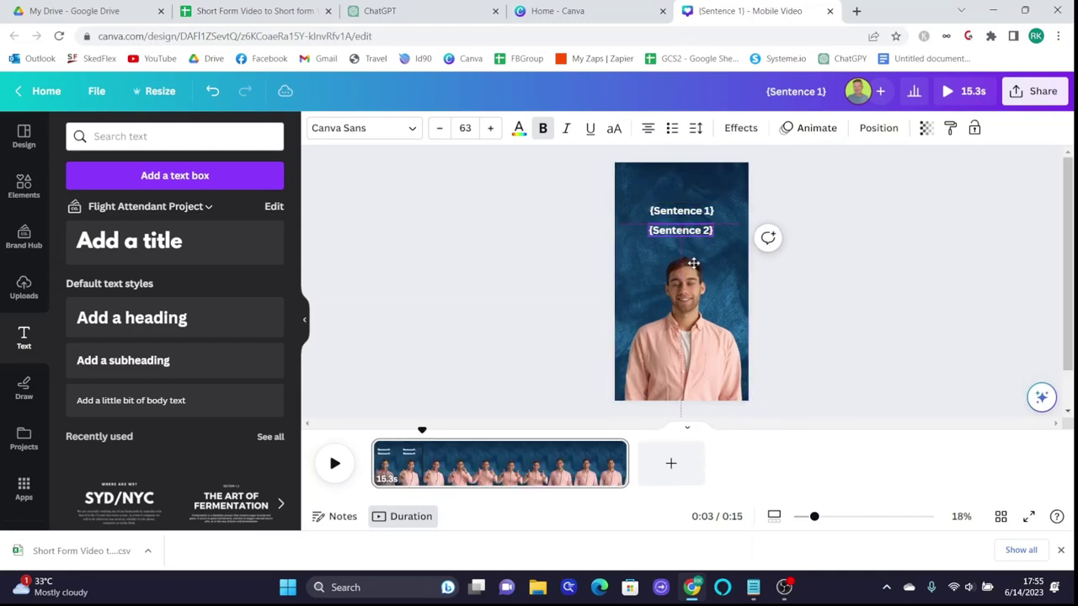
{"action": "key", "text": "BackSpace"}
{"action": "type", "text": "2"}
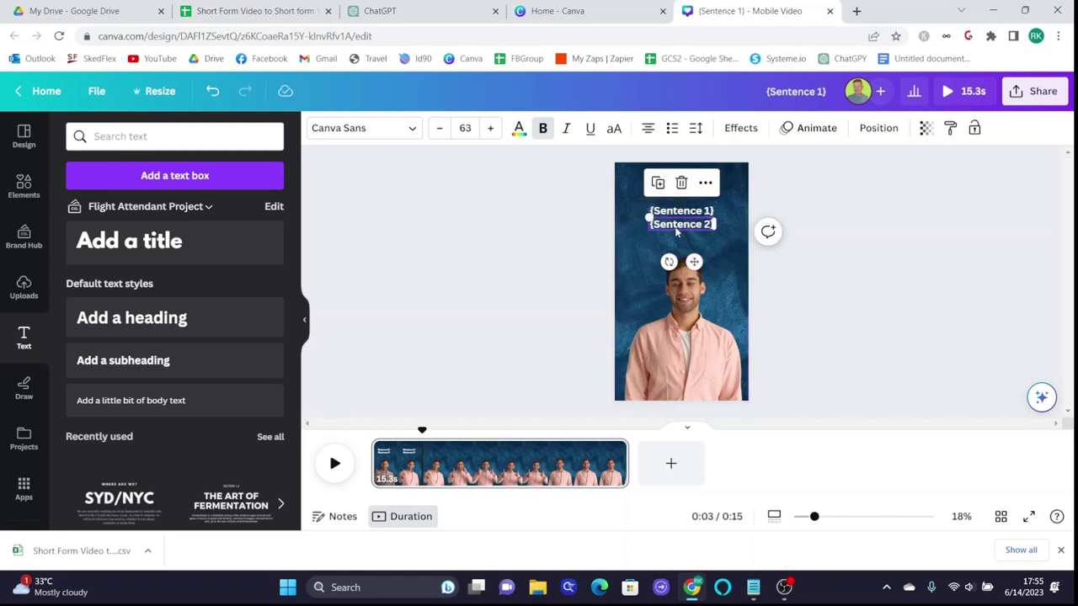
Shift the "{Sentence 2}" timing to start at about 3 seconds and move the heading onto the "{Sentence 1}" position
{"action": "right_click", "coordinate": [677, 230]}
{"action": "left_click", "coordinate": [737, 394]}
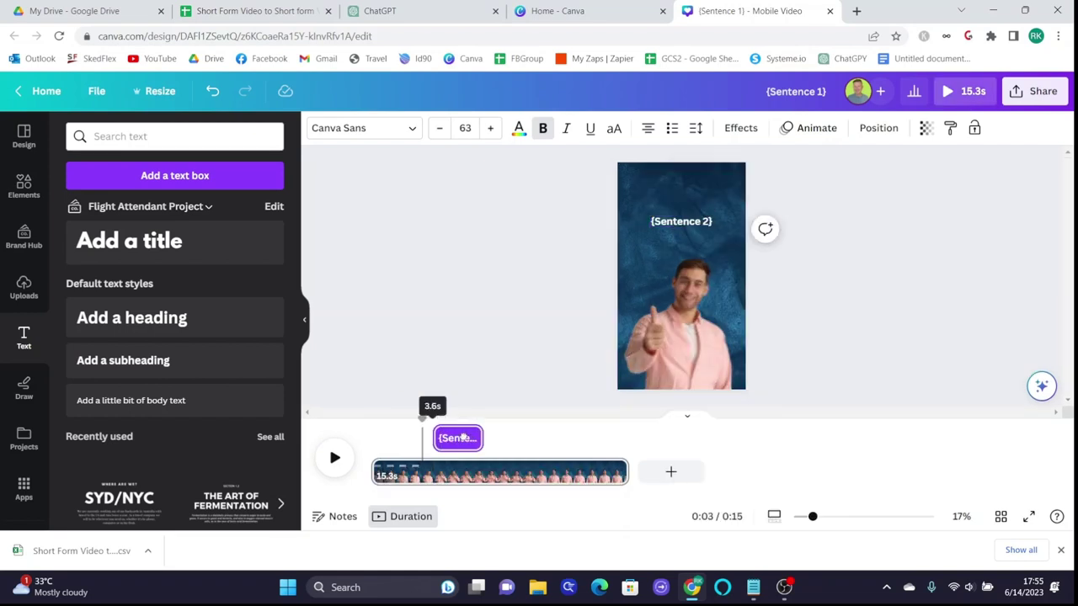
{"action": "left_click_drag", "start_coordinate": [404, 438], "coordinate": [397, 438]}
{"action": "left_click", "coordinate": [681, 226]}
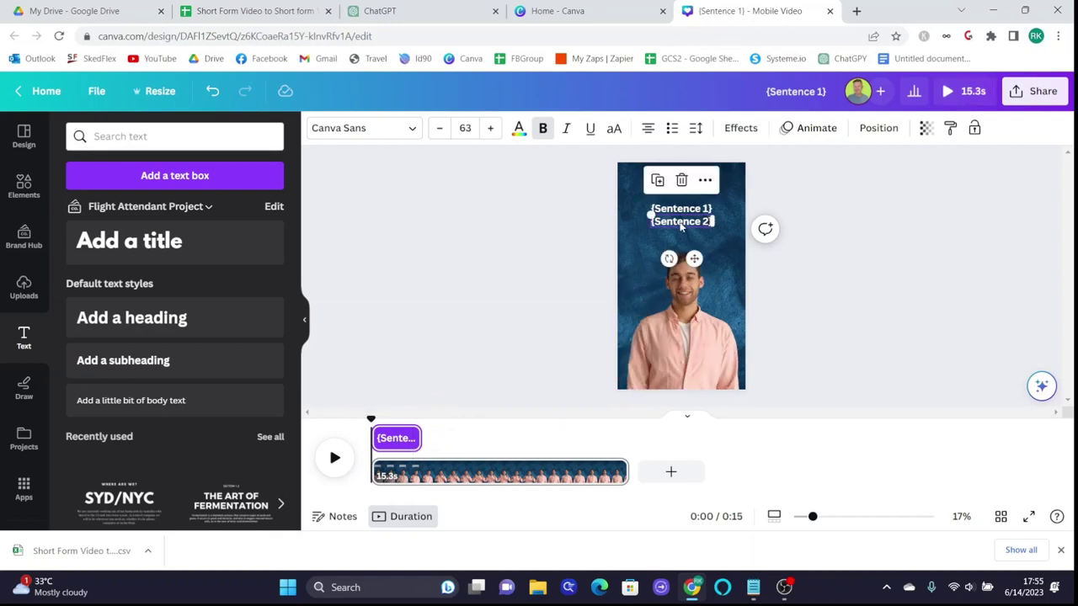
{"action": "right_click", "coordinate": [682, 225]}
{"action": "left_click", "coordinate": [726, 390]}
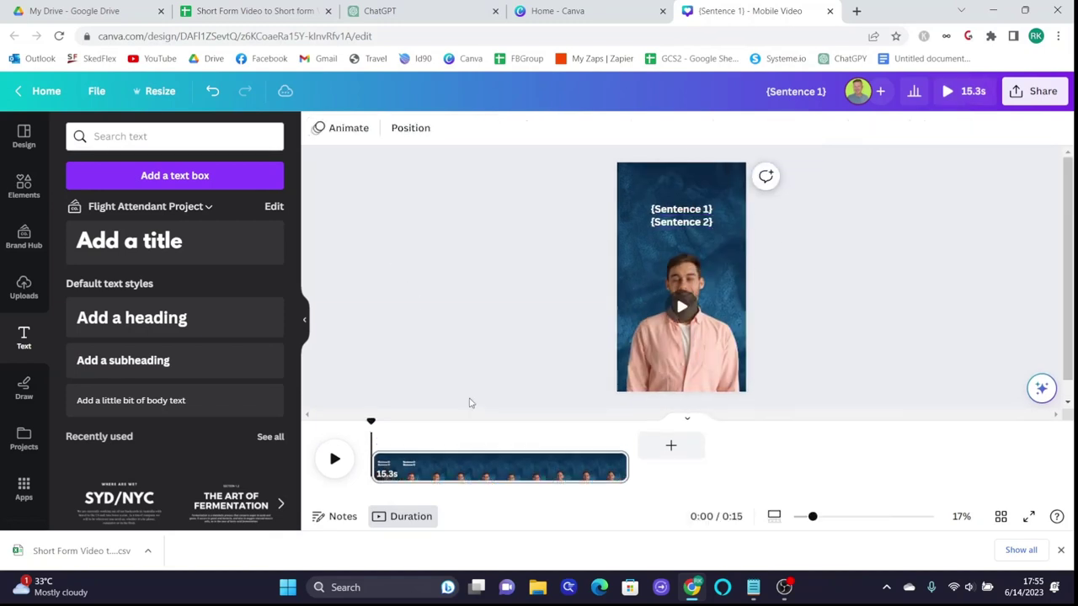
{"action": "left_click", "coordinate": [677, 226]}
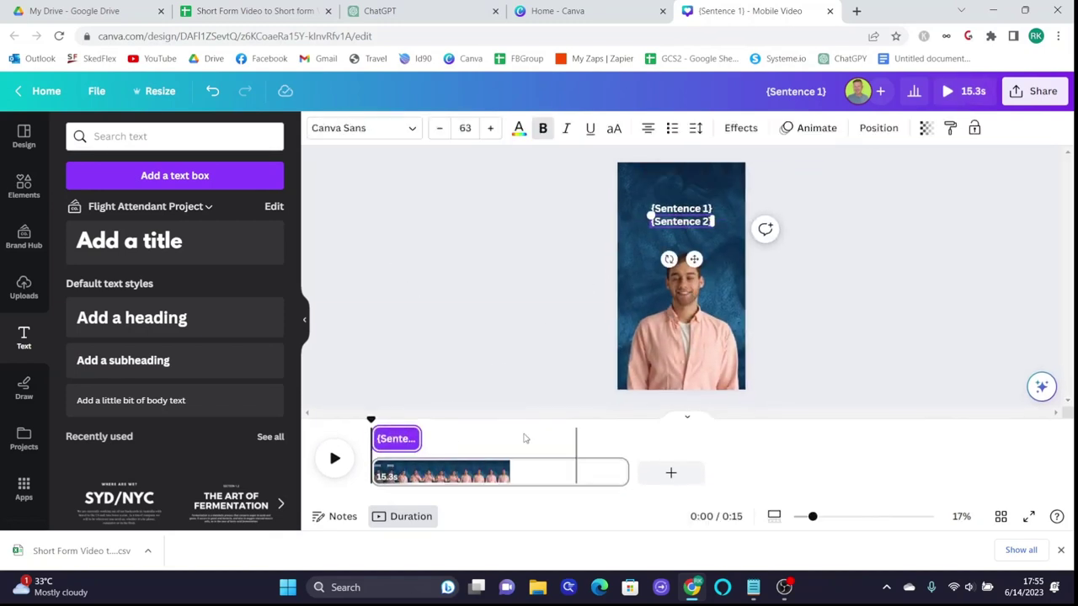
{"action": "left_click_drag", "start_coordinate": [389, 439], "coordinate": [441, 439]}
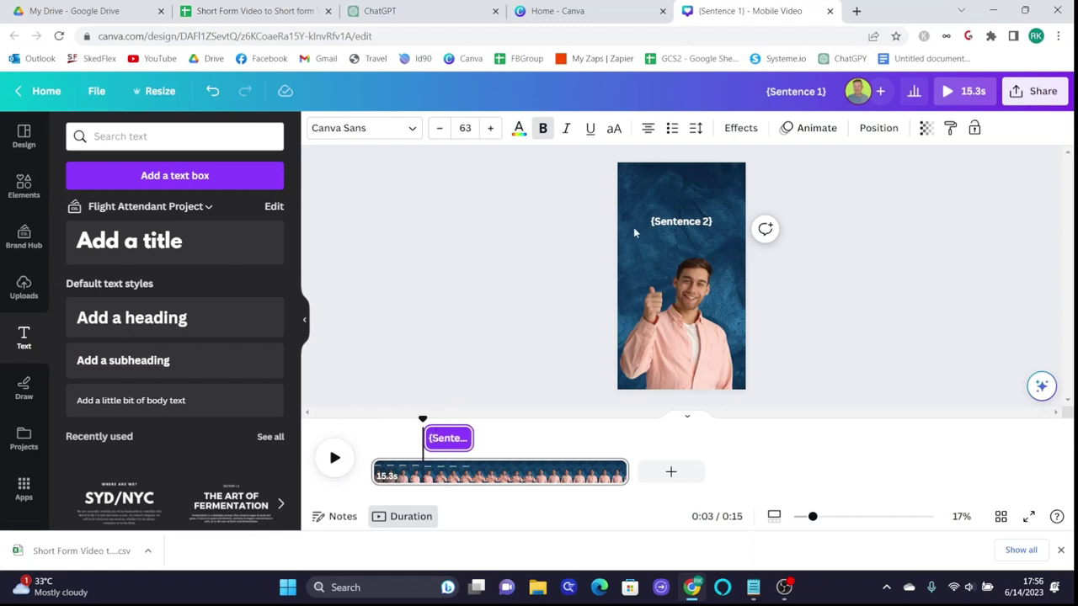
{"action": "left_click", "coordinate": [672, 225]}
{"action": "left_click_drag", "start_coordinate": [693, 259], "coordinate": [694, 247]}
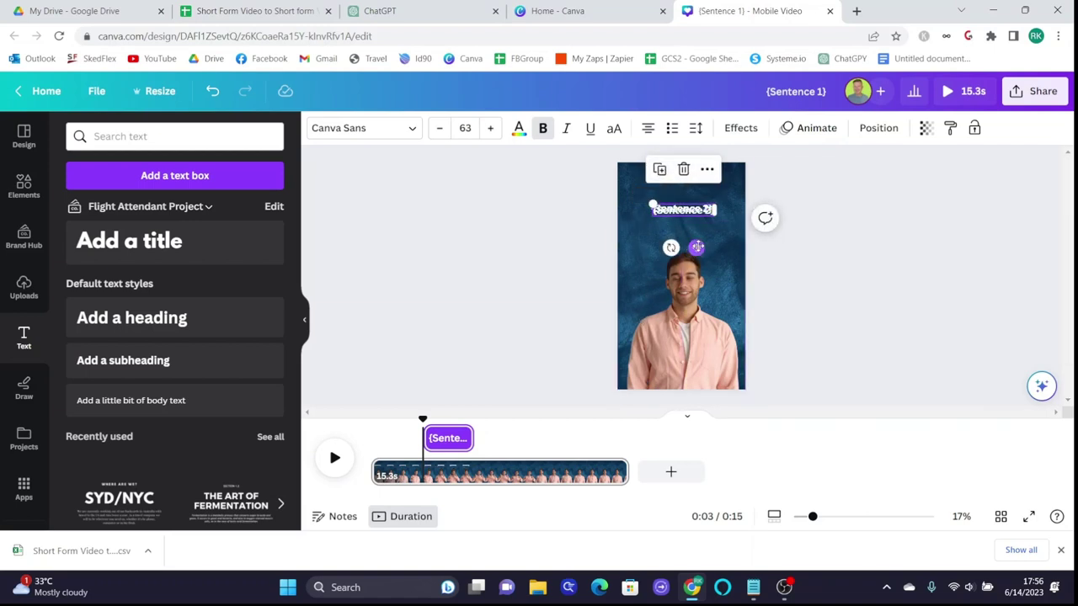
Place the duplicated "{Sentence 2}" heading below the others and change its text to "{Sentence 3}"
{"action": "left_click_drag", "start_coordinate": [696, 248], "coordinate": [699, 266]}
{"action": "double_click", "coordinate": [712, 228]}
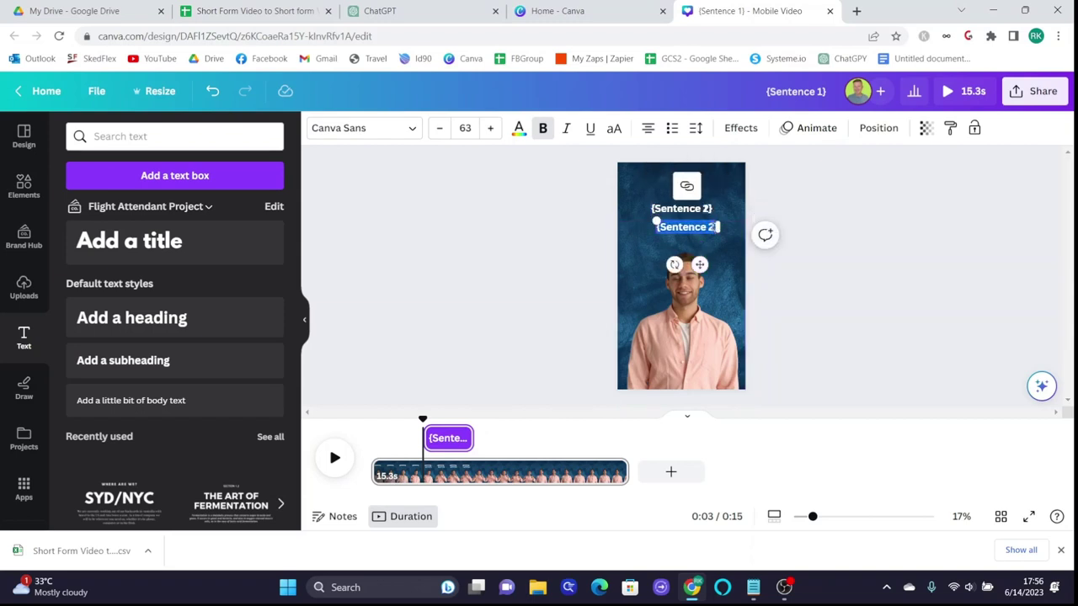
{"action": "type", "text": "0"}
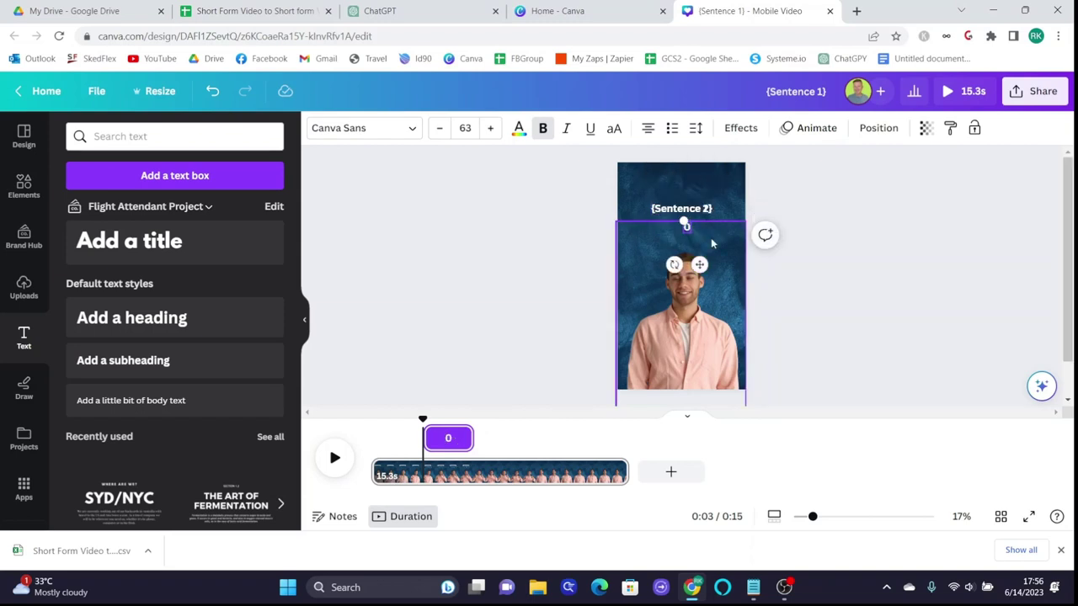
{"action": "type", "text": "Sentence 3}"}
Move "{Sentence 3}" onto the other headings and shift its timing to start right after "{Sentence 2}"
{"action": "left_click_drag", "start_coordinate": [699, 264], "coordinate": [698, 247]}
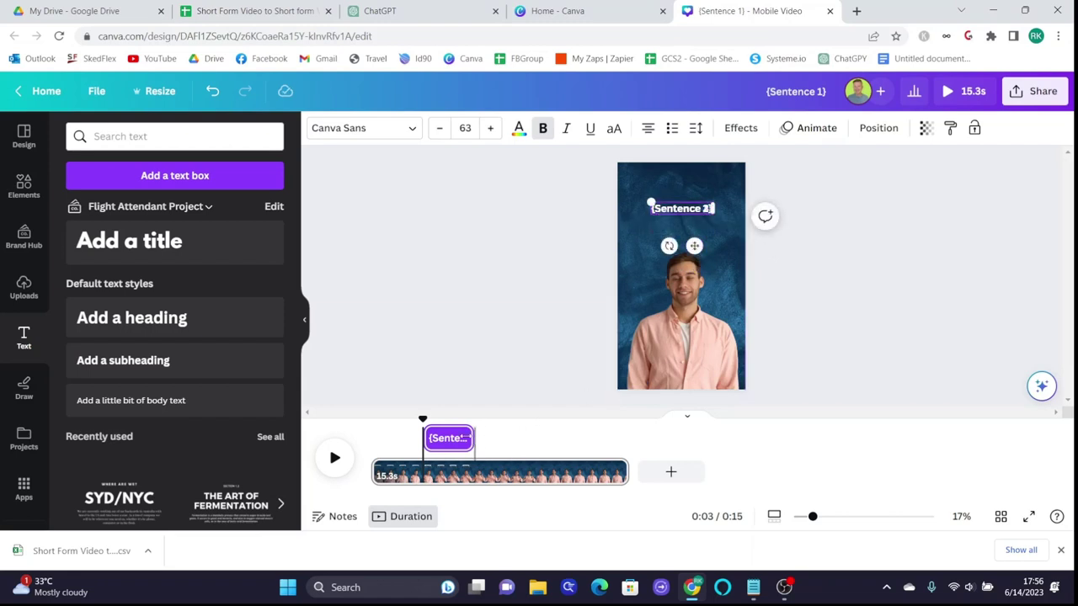
{"action": "left_click_drag", "start_coordinate": [451, 442], "coordinate": [497, 431]}
Duplicate the "{Sentence 3}" heading, change the copy to "{Sentence 4}" and align it over the other headings
{"action": "right_click", "coordinate": [695, 209]}
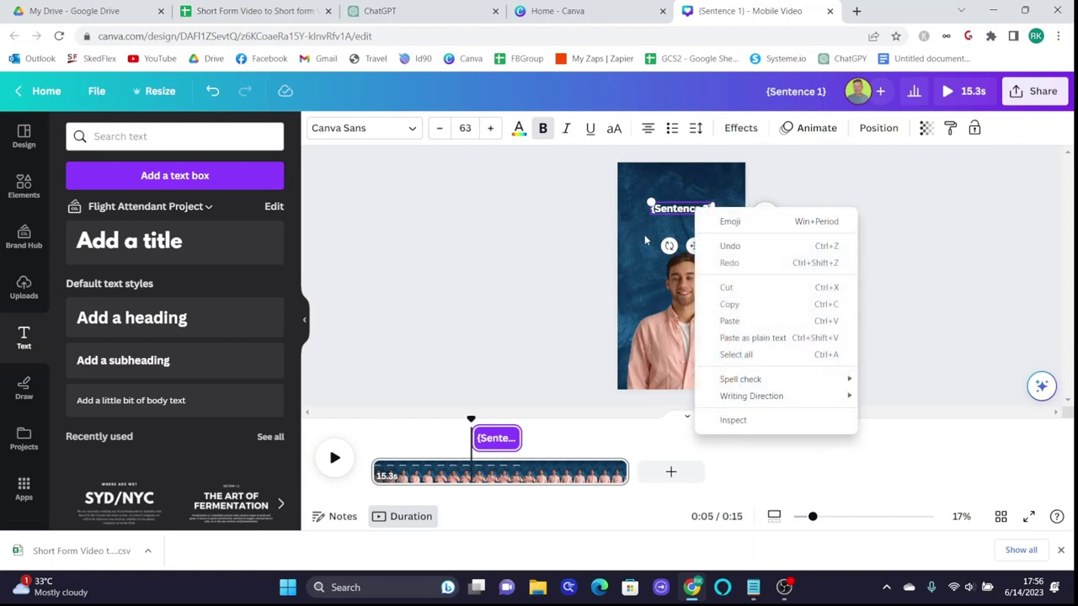
{"action": "left_click", "coordinate": [544, 206]}
{"action": "left_click", "coordinate": [688, 216]}
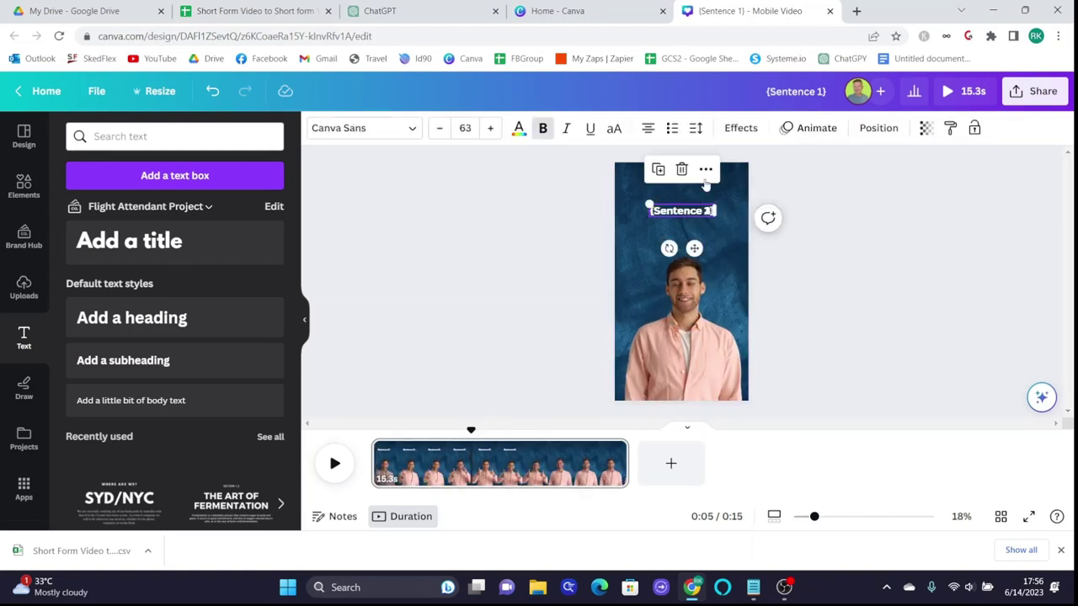
{"action": "key", "text": "ctrl+d"}
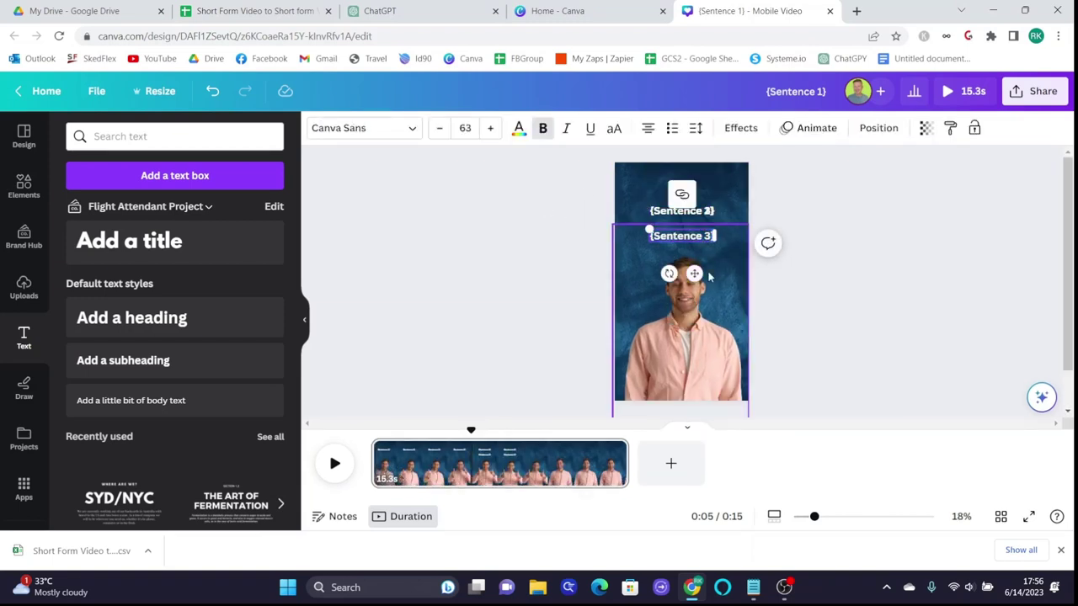
{"action": "key", "text": "ctrl+z"}
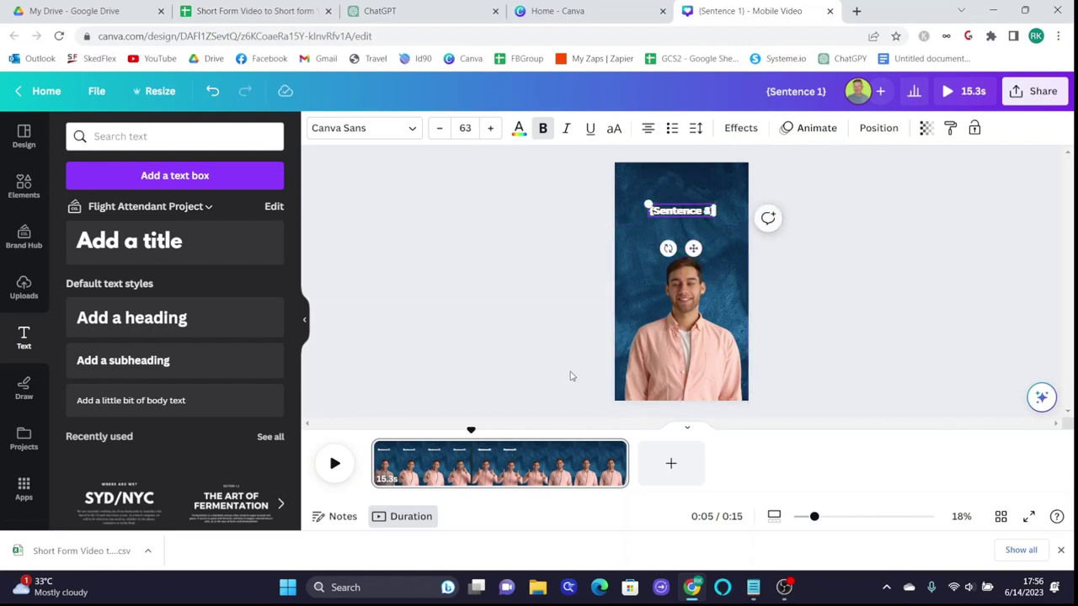
Set the "{Sentence 4}" heading's timing to run from the end of "{Sentence 3}" to the end of the video
{"action": "right_click", "coordinate": [675, 210]}
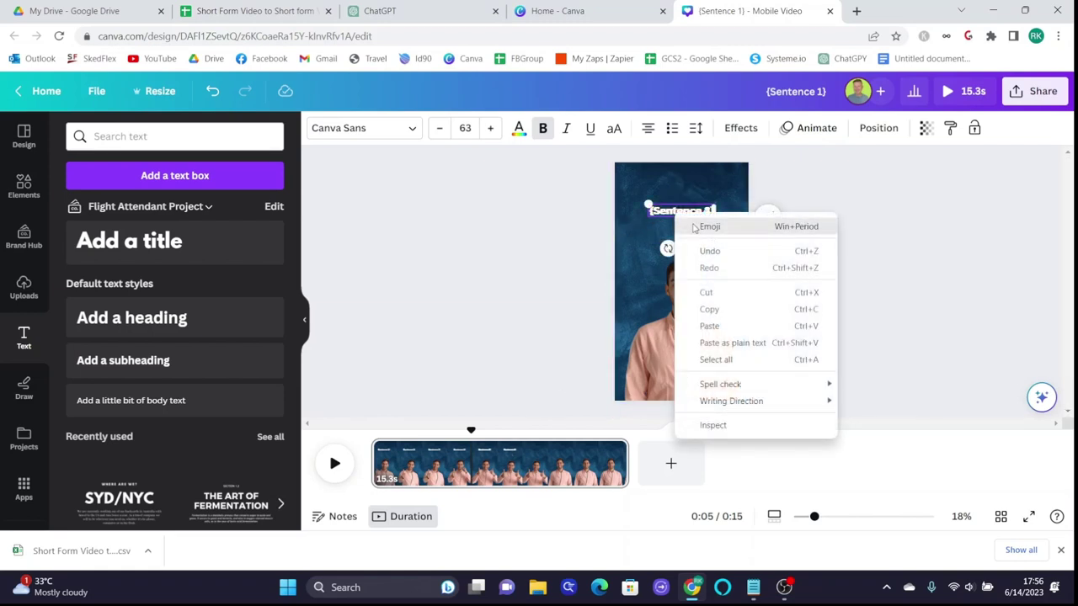
{"action": "left_click", "coordinate": [544, 217]}
{"action": "left_click", "coordinate": [543, 437]}
Play the video from the start to check when each sentence heading appears, then return the playhead to the beginning
{"action": "left_click_drag", "start_coordinate": [570, 438], "coordinate": [347, 413]}
{"action": "left_click", "coordinate": [334, 463]}
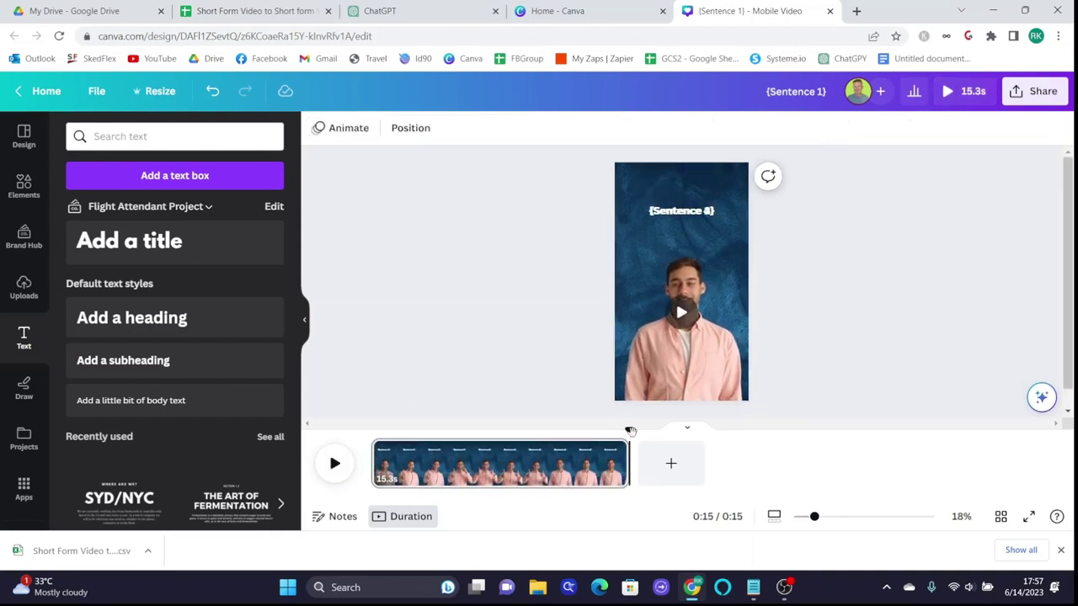
{"action": "left_click_drag", "start_coordinate": [630, 431], "coordinate": [349, 433]}
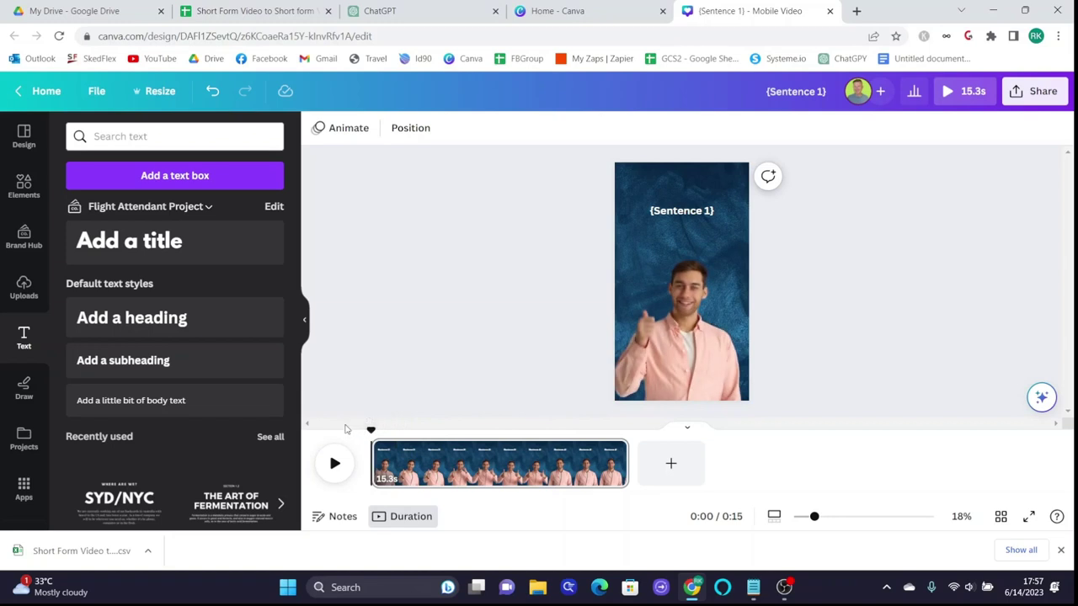
Upload "Short Form Video to Short form Video - Sheet1" as Bulk create data and compare its fields with the Google Sheet columns
{"action": "left_click", "coordinate": [23, 487]}
{"action": "scroll", "coordinate": [193, 364], "scroll_direction": "down", "scroll_amount": 5}
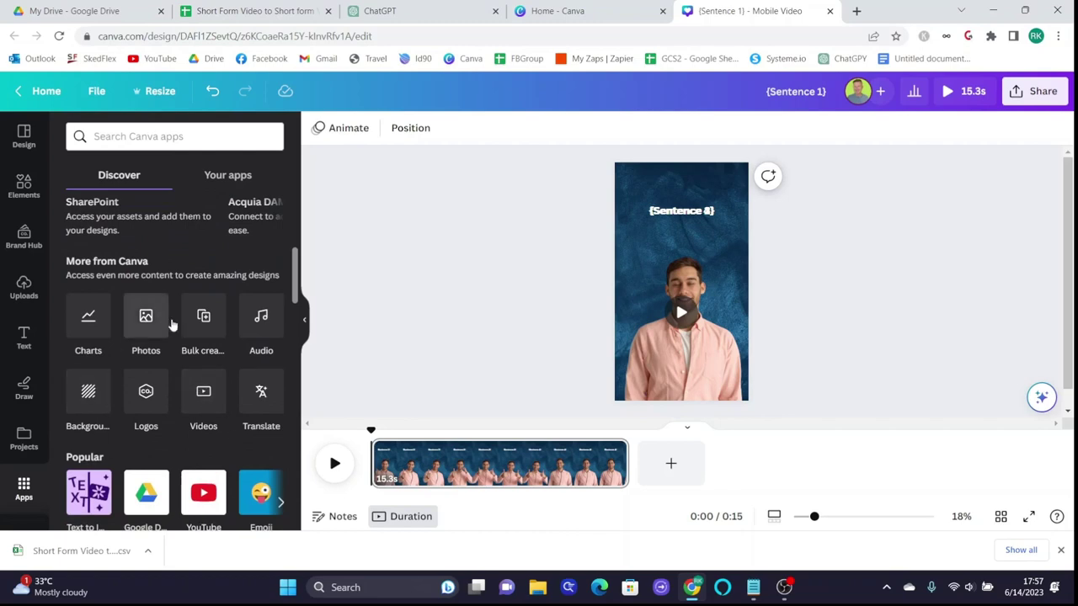
{"action": "left_click", "coordinate": [201, 331]}
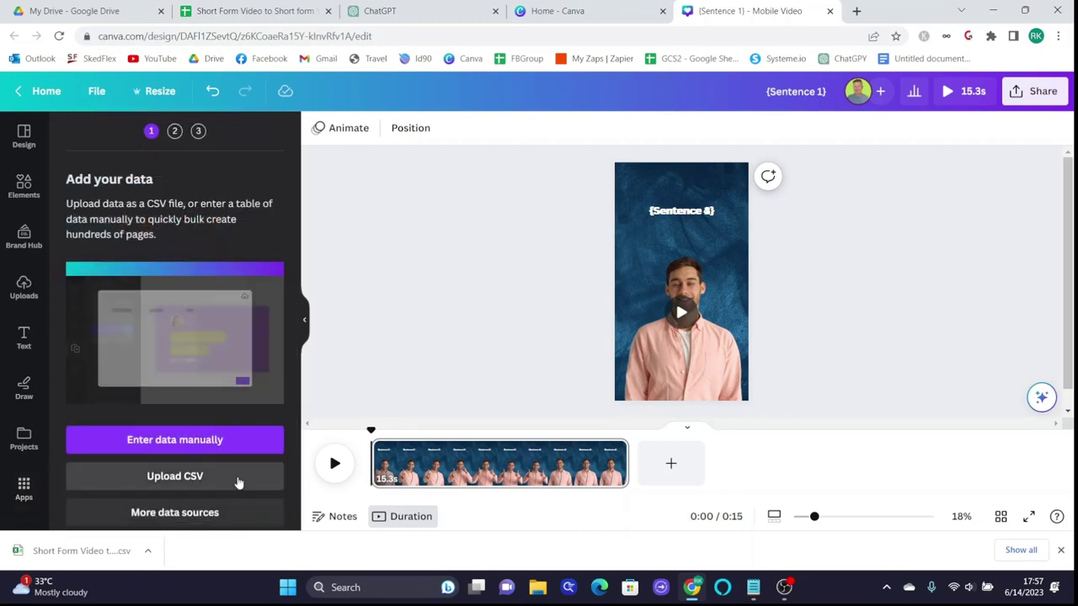
{"action": "left_click", "coordinate": [176, 477]}
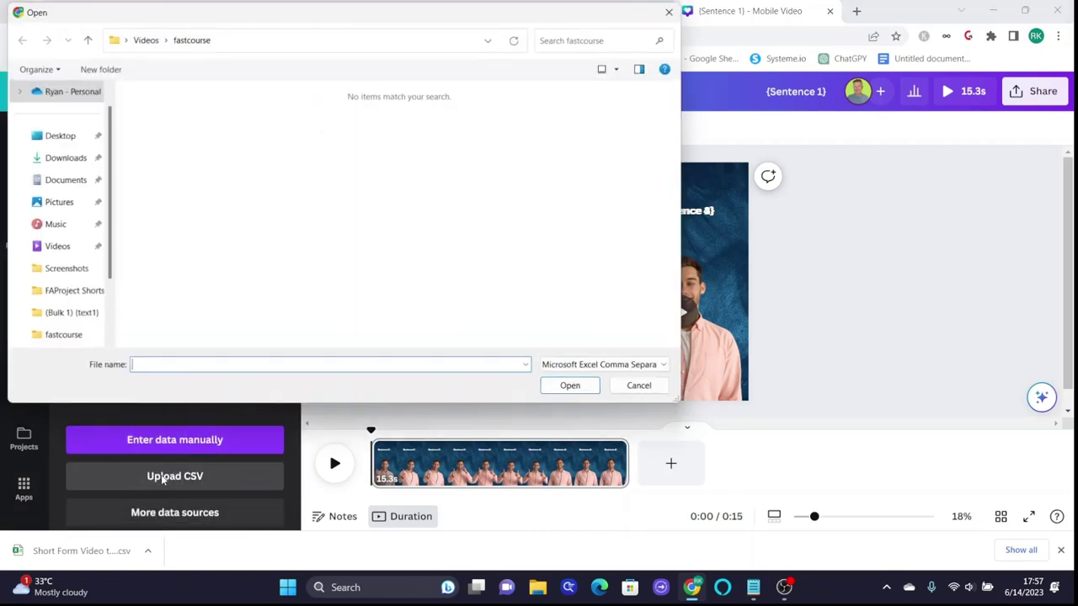
{"action": "left_click", "coordinate": [268, 127]}
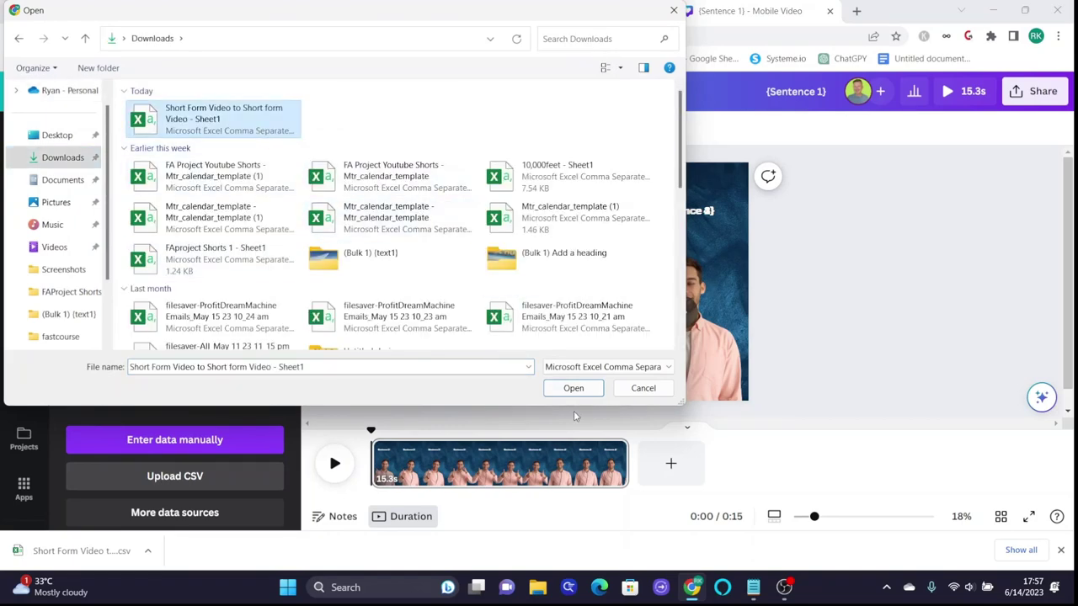
{"action": "left_click", "coordinate": [575, 389]}
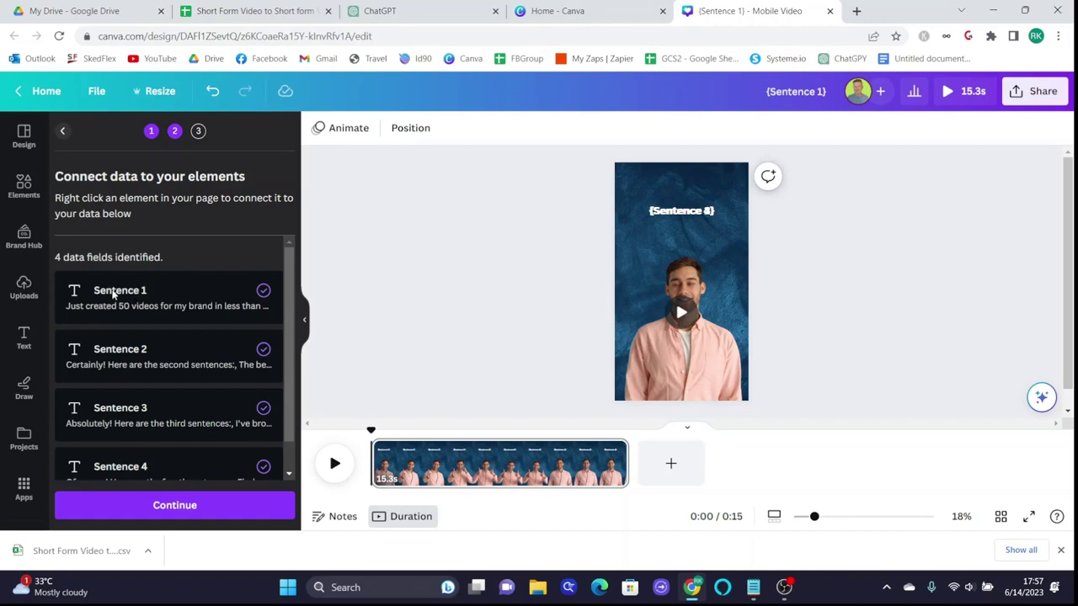
{"action": "left_click", "coordinate": [261, 11]}
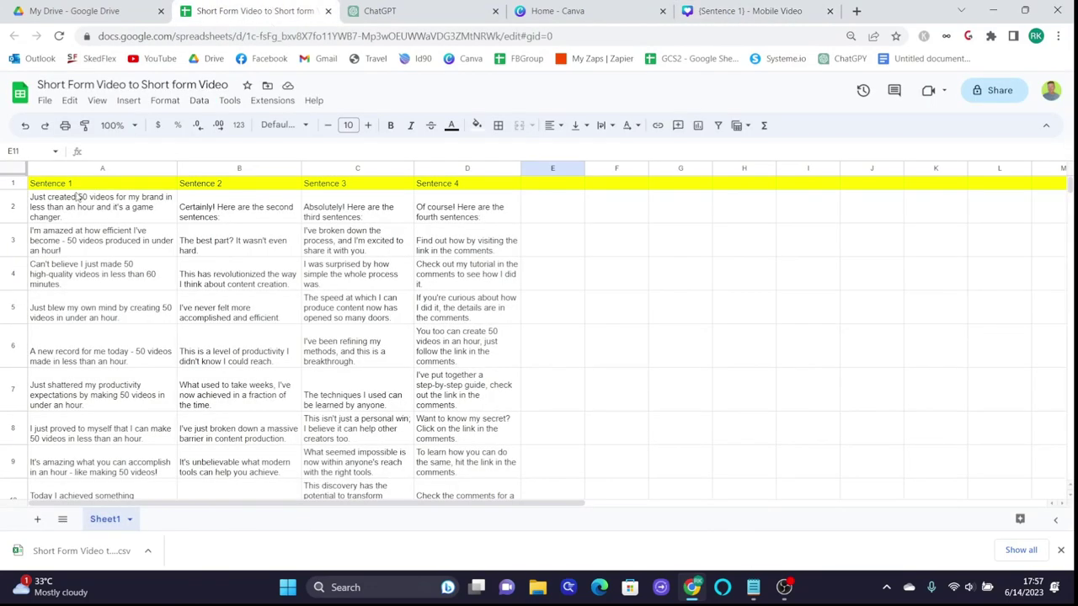
{"action": "left_click", "coordinate": [750, 11]}
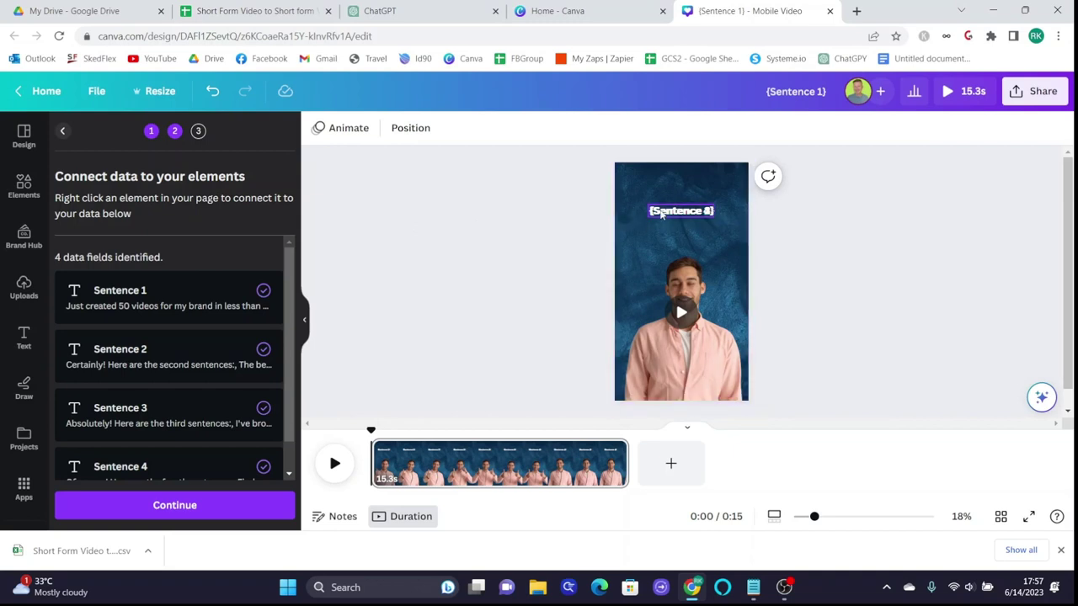
Connect the sentence heading shown about 1 second into the video to the Sentence 1 data field
{"action": "left_click_drag", "start_coordinate": [369, 429], "coordinate": [391, 427]}
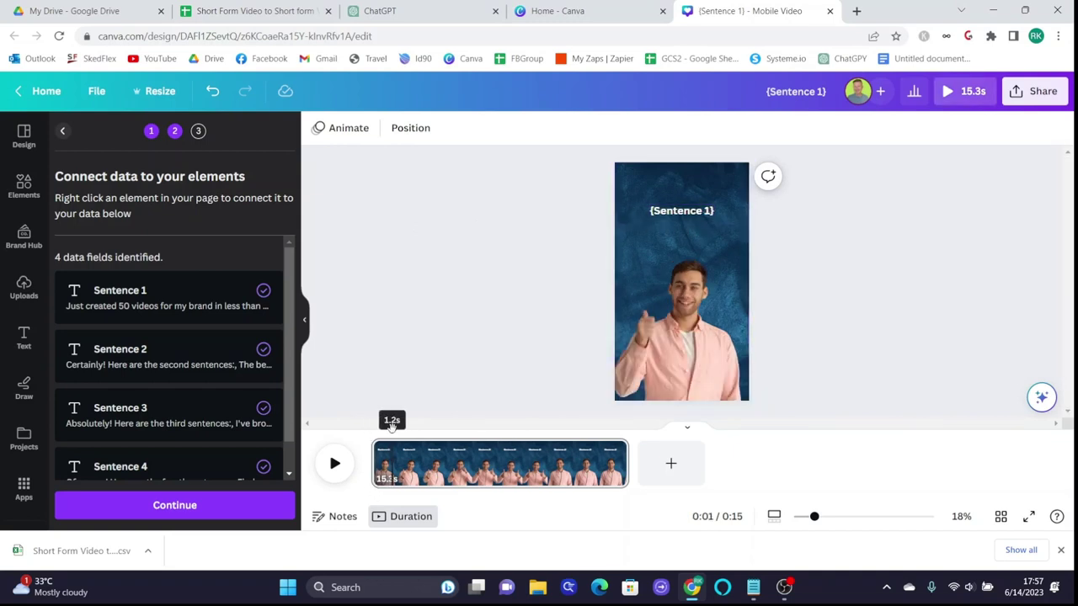
{"action": "left_click", "coordinate": [694, 212]}
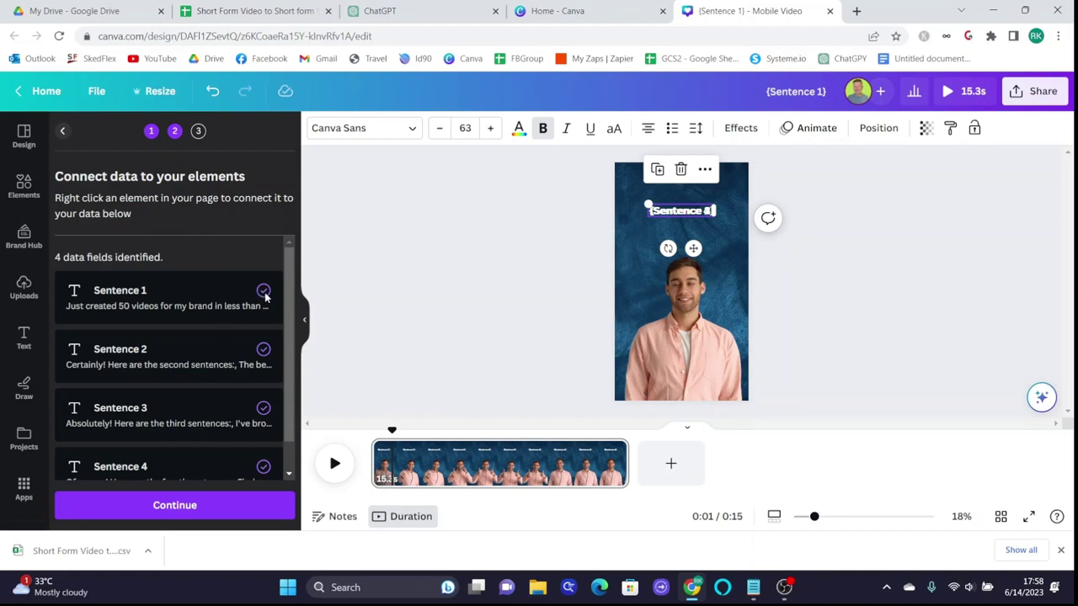
{"action": "right_click", "coordinate": [699, 213]}
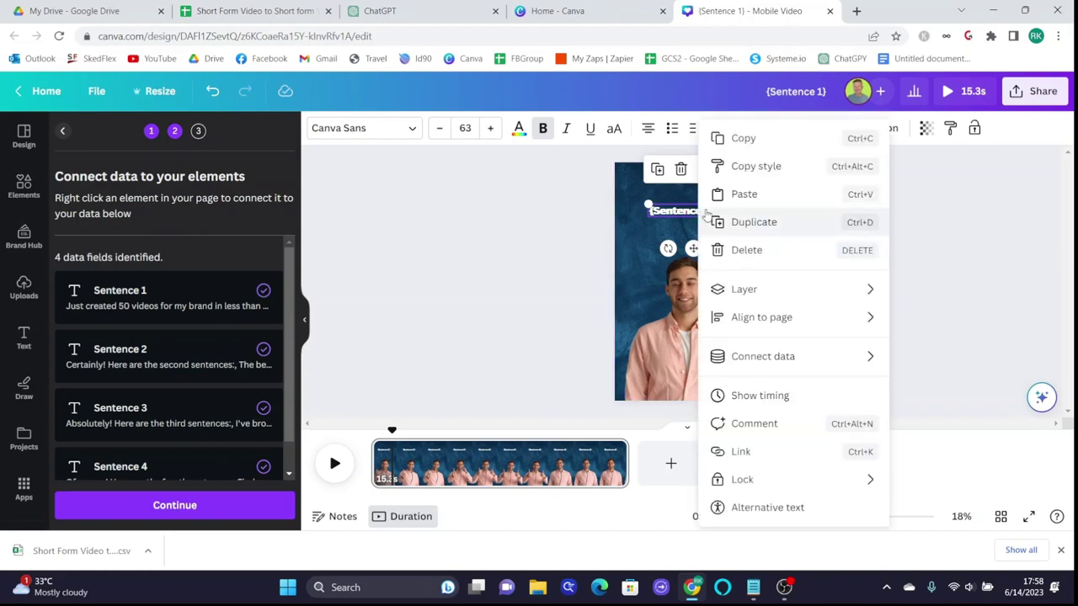
{"action": "mouse_move", "coordinate": [755, 368]}
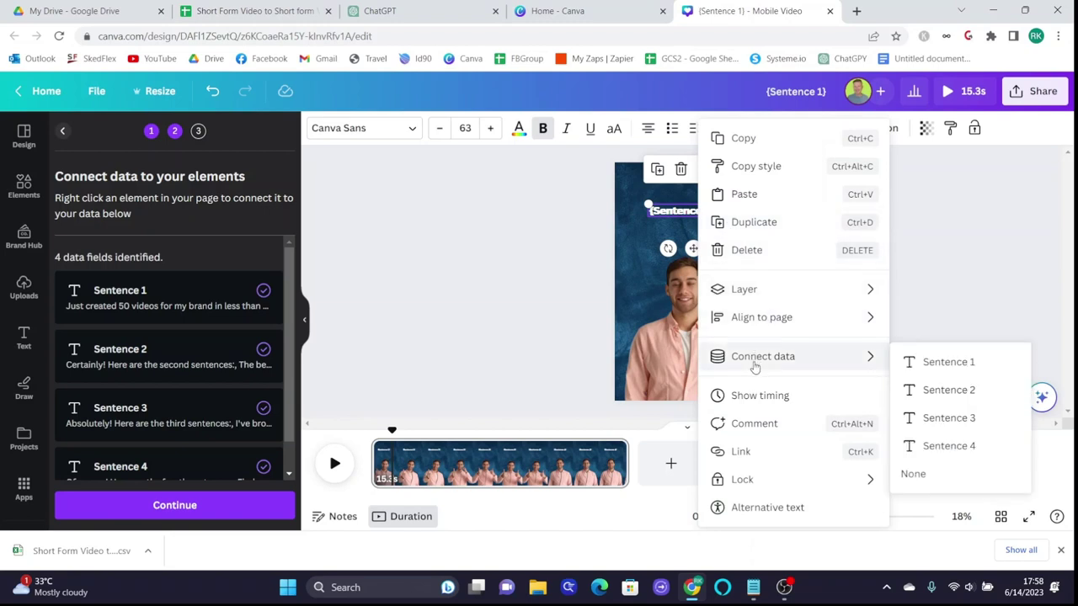
{"action": "left_click", "coordinate": [930, 364]}
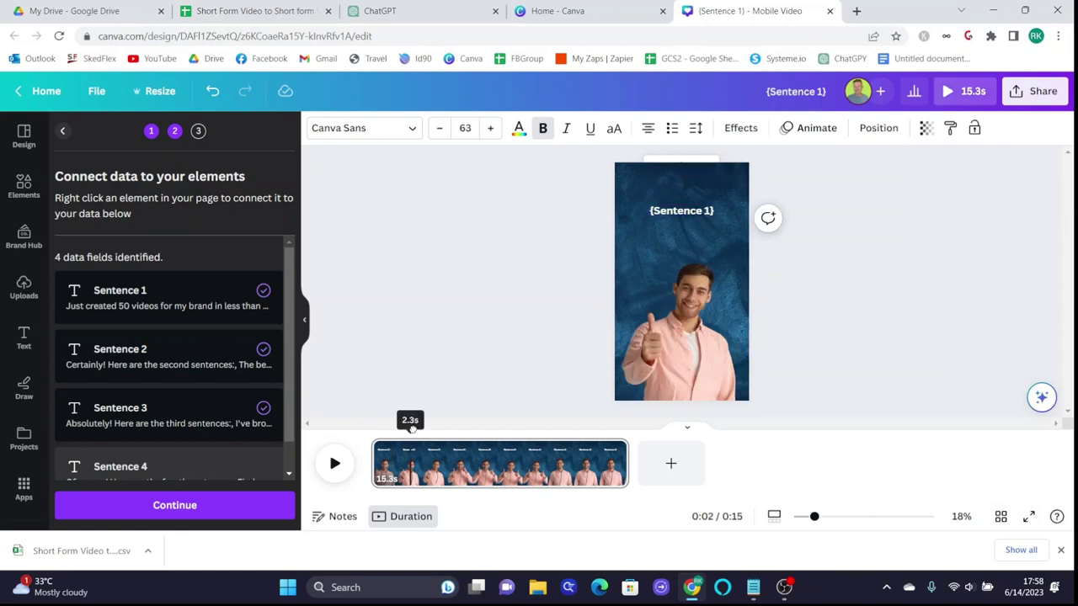
Separate the overlapping sentence headings on the template page so each one can be selected individually
{"action": "right_click", "coordinate": [672, 214]}
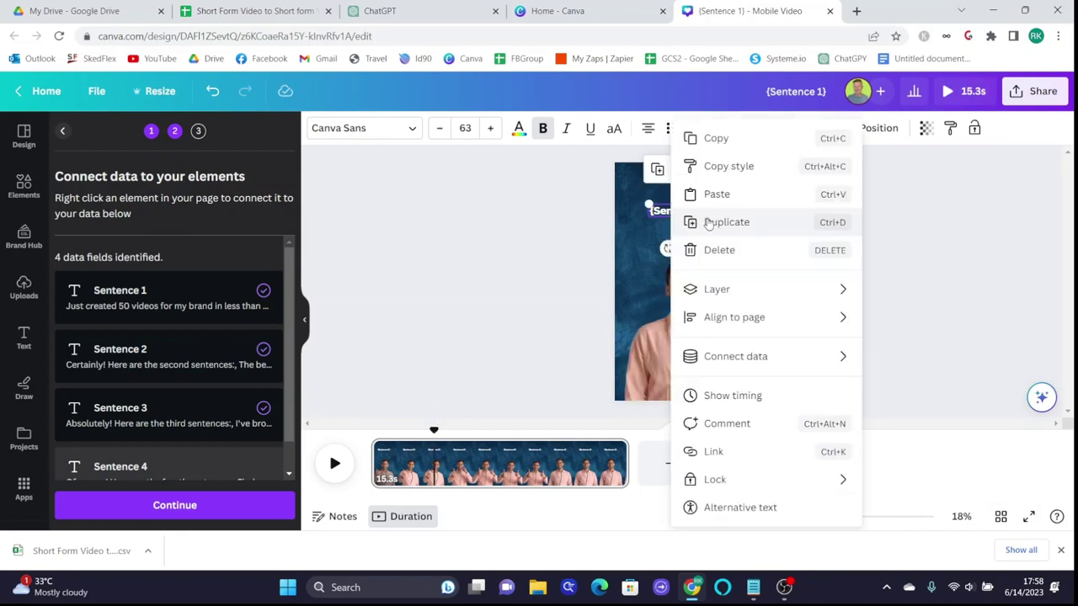
{"action": "left_click", "coordinate": [470, 253]}
{"action": "key", "text": "ctrl+v"}
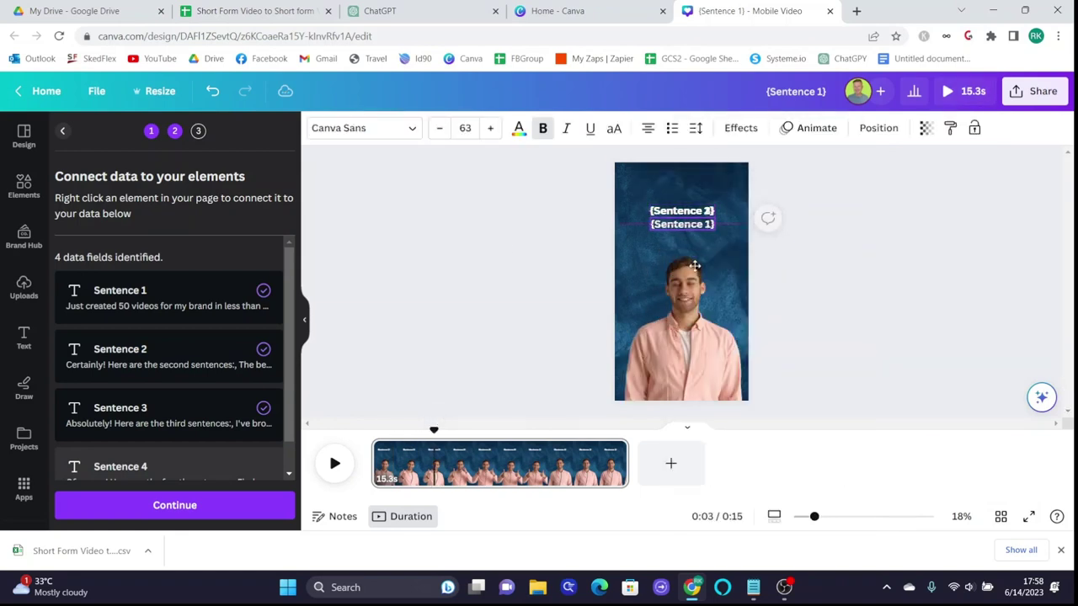
{"action": "left_click", "coordinate": [688, 217]}
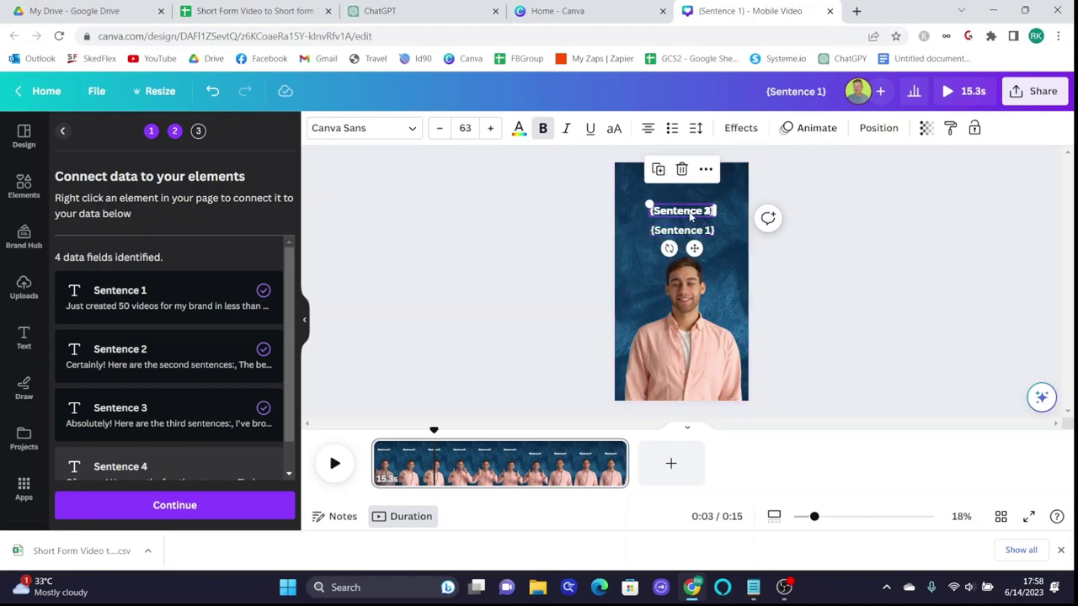
{"action": "key", "text": "ctrl+d"}
{"action": "left_click", "coordinate": [683, 212]}
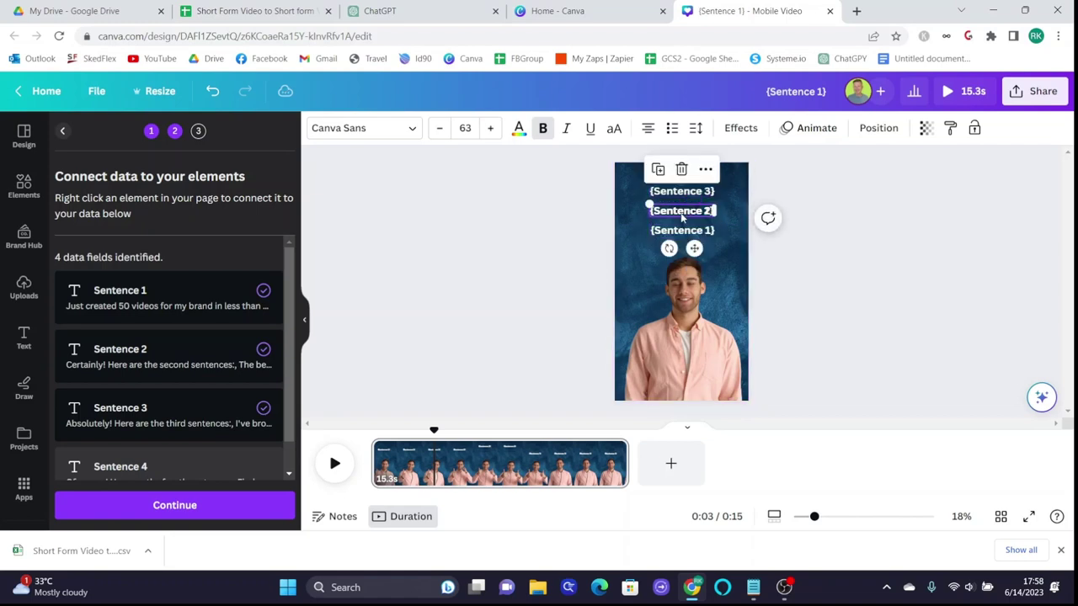
{"action": "left_click_drag", "start_coordinate": [694, 248], "coordinate": [699, 288]}
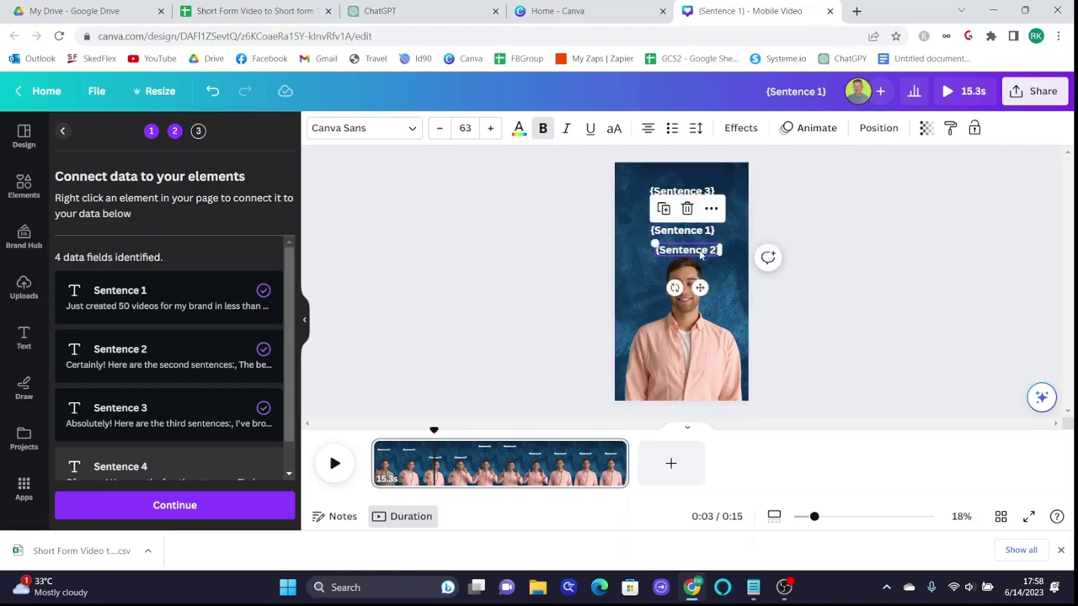
Connect the {Sentence 2}, {Sentence 3} and {Sentence 4} headings to the data fields with the same names
{"action": "right_click", "coordinate": [700, 251]}
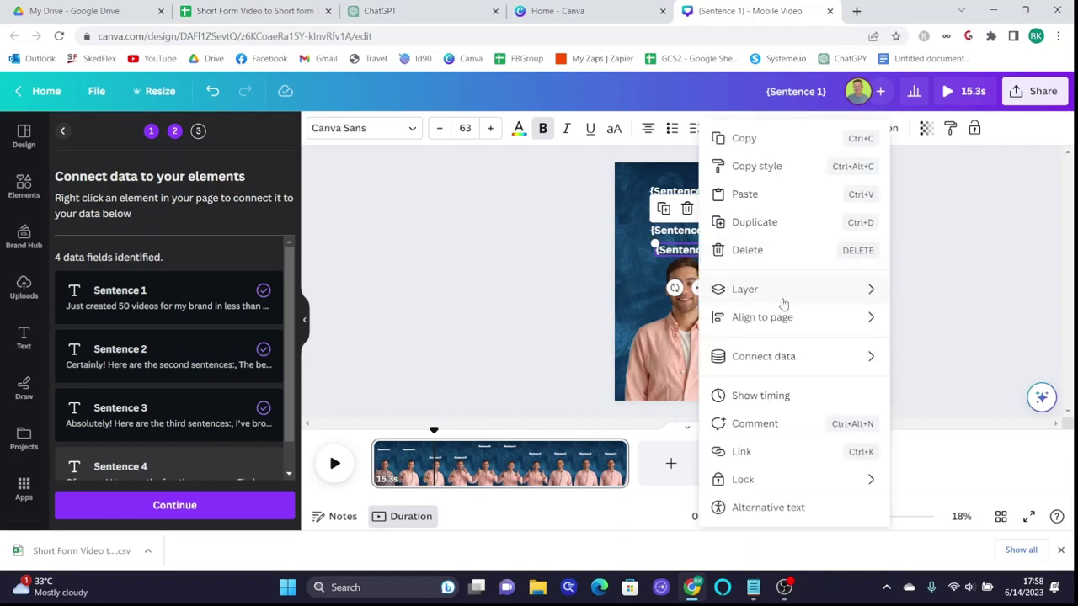
{"action": "mouse_move", "coordinate": [799, 359]}
{"action": "left_click", "coordinate": [949, 390]}
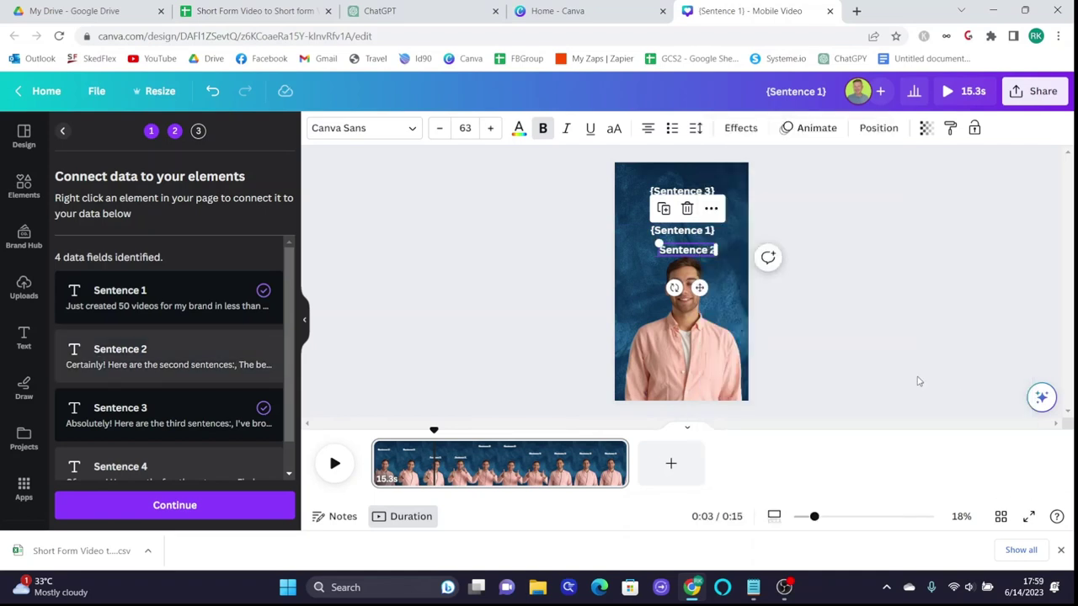
{"action": "right_click", "coordinate": [691, 214]}
{"action": "right_click", "coordinate": [684, 191]}
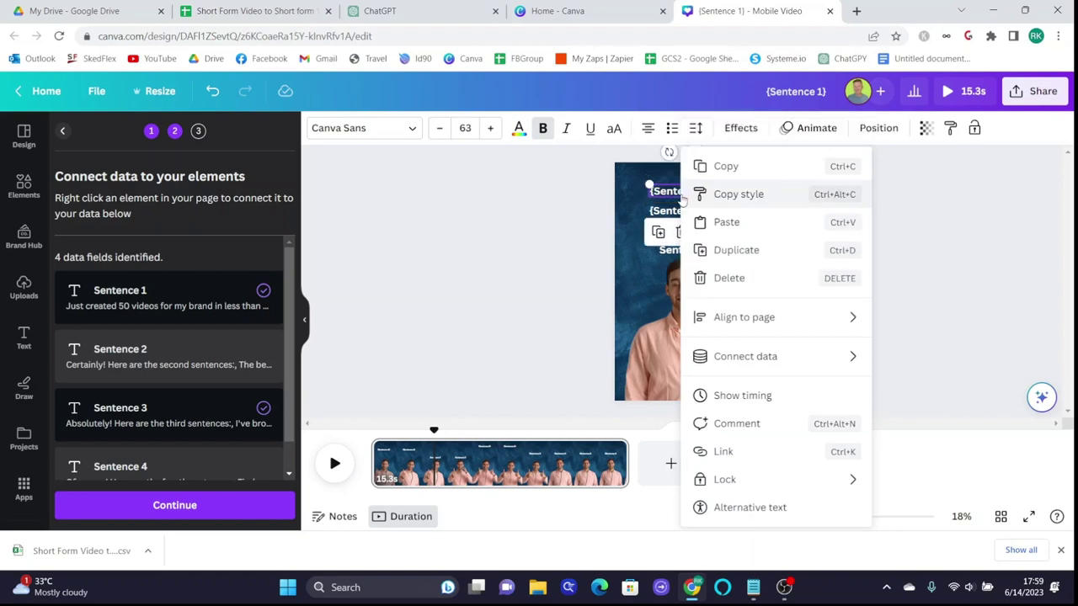
{"action": "mouse_move", "coordinate": [813, 353]}
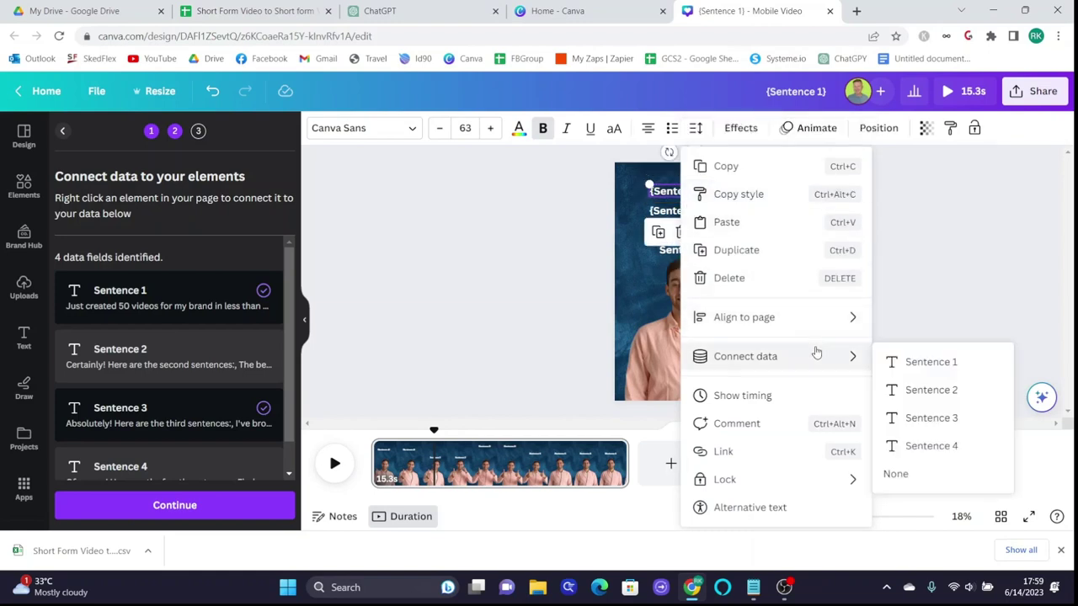
{"action": "left_click", "coordinate": [922, 416]}
{"action": "right_click", "coordinate": [692, 216]}
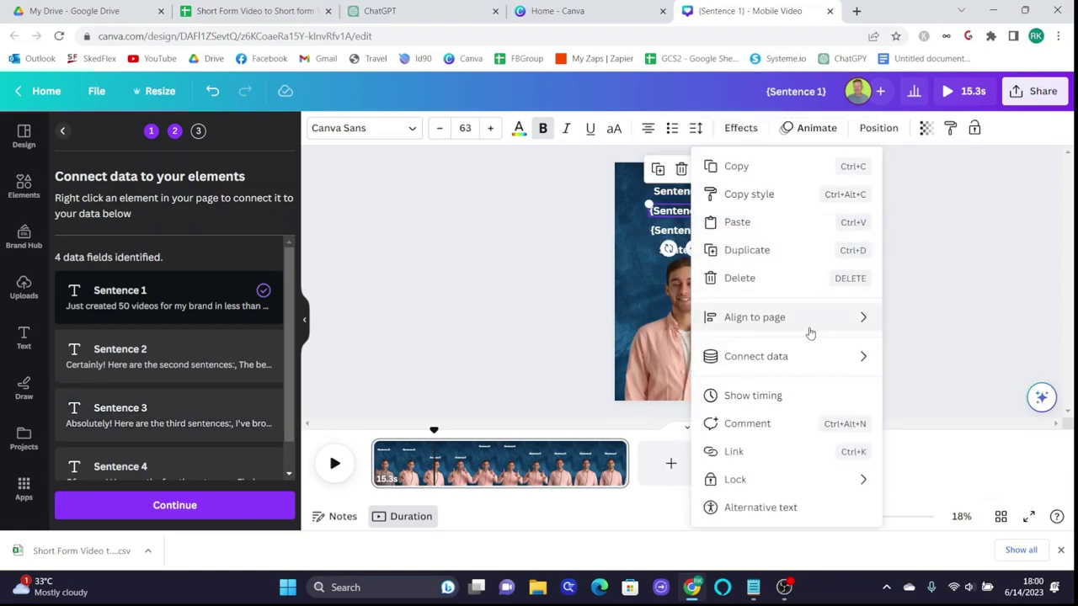
{"action": "mouse_move", "coordinate": [810, 354]}
{"action": "left_click", "coordinate": [922, 437]}
Stack the four connected sentence headings back at the same spot above the man and deselect them
{"action": "left_click", "coordinate": [698, 236]}
{"action": "left_click_drag", "start_coordinate": [698, 236], "coordinate": [697, 220]}
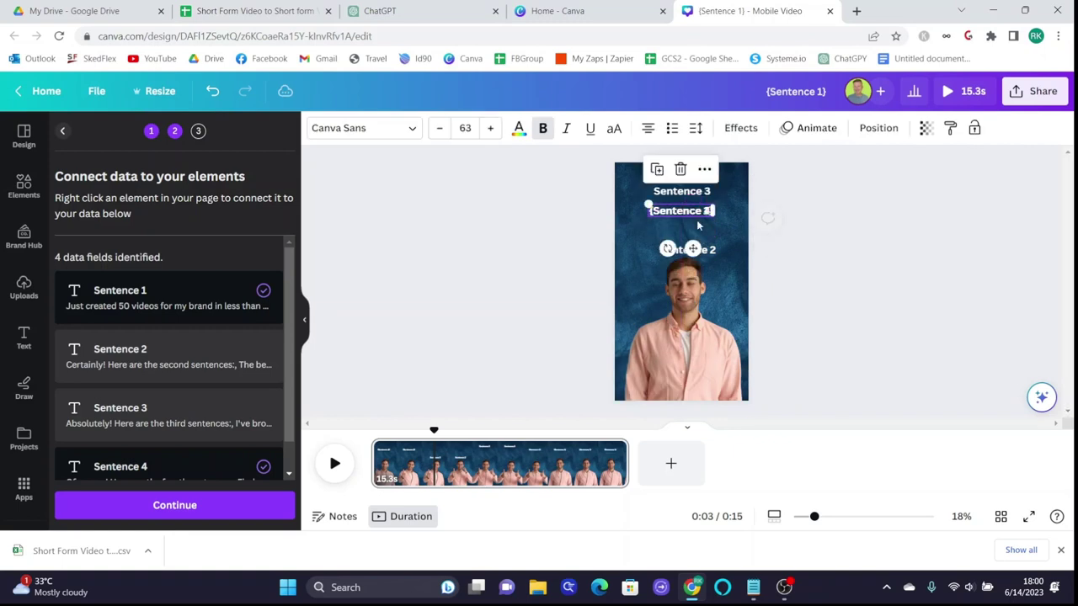
{"action": "left_click", "coordinate": [855, 293]}
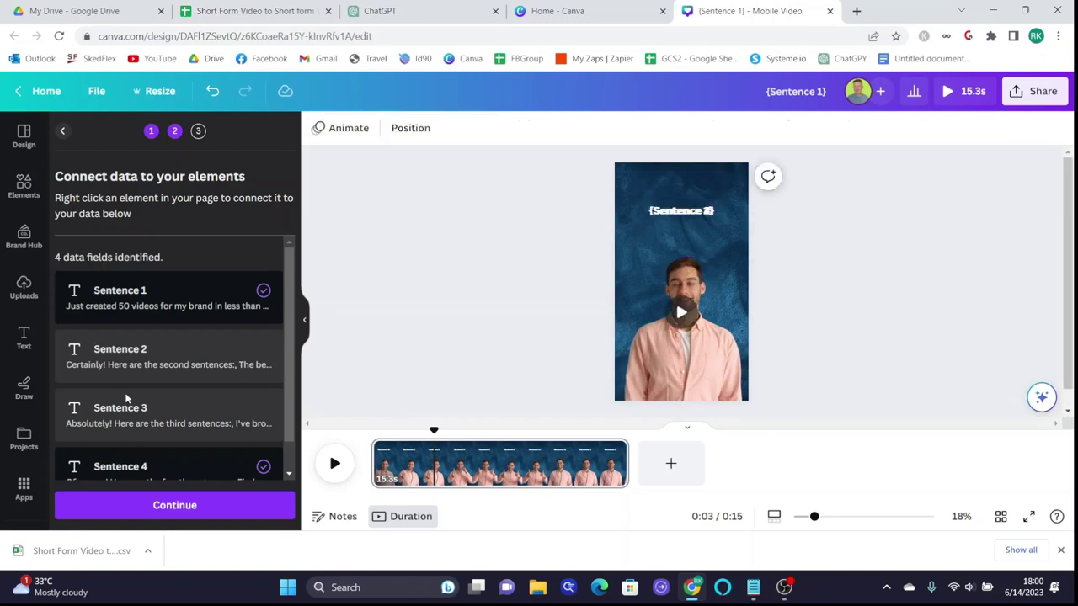
Generate 11 pages from all the data rows and look through the new video pages on the timeline
{"action": "left_click", "coordinate": [163, 507]}
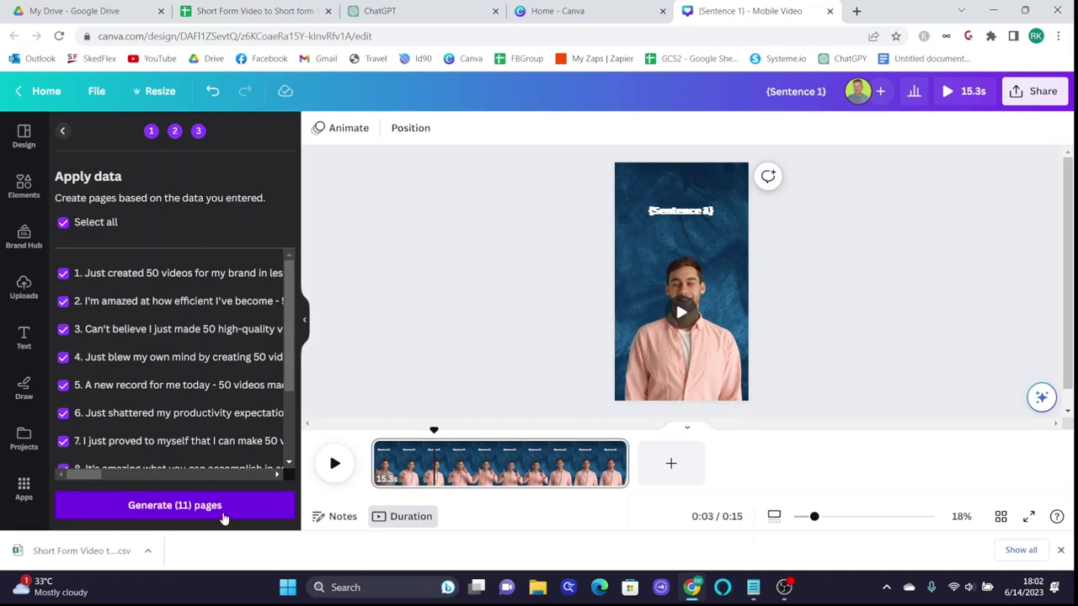
{"action": "left_click", "coordinate": [223, 512]}
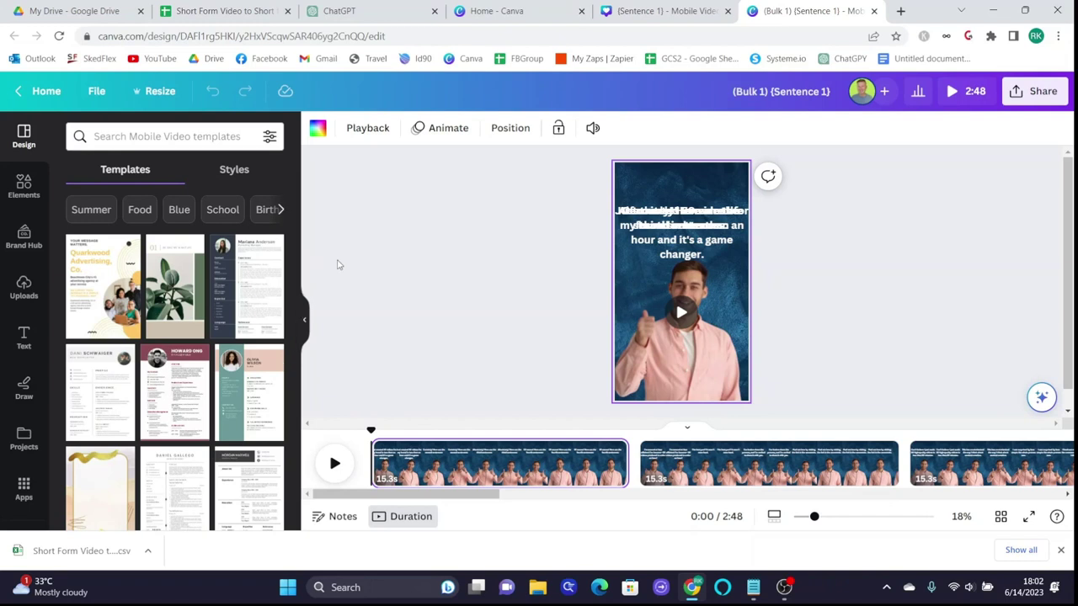
{"action": "left_click_drag", "start_coordinate": [392, 496], "coordinate": [663, 476]}
{"action": "scroll", "coordinate": [663, 476], "scroll_direction": "right", "scroll_amount": 6}
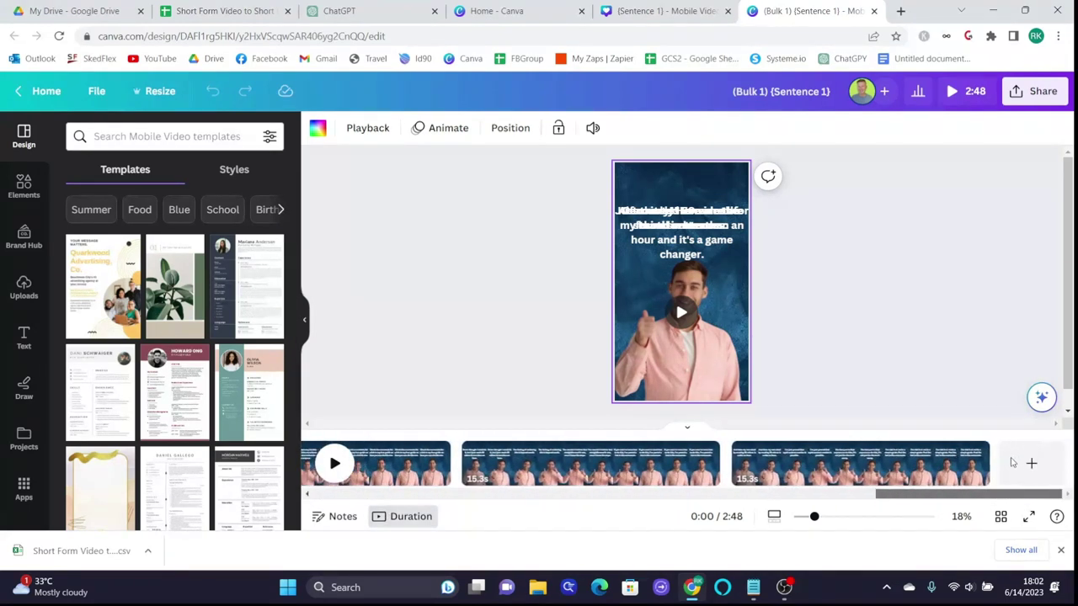
{"action": "scroll", "coordinate": [547, 493], "scroll_direction": "left", "scroll_amount": 10}
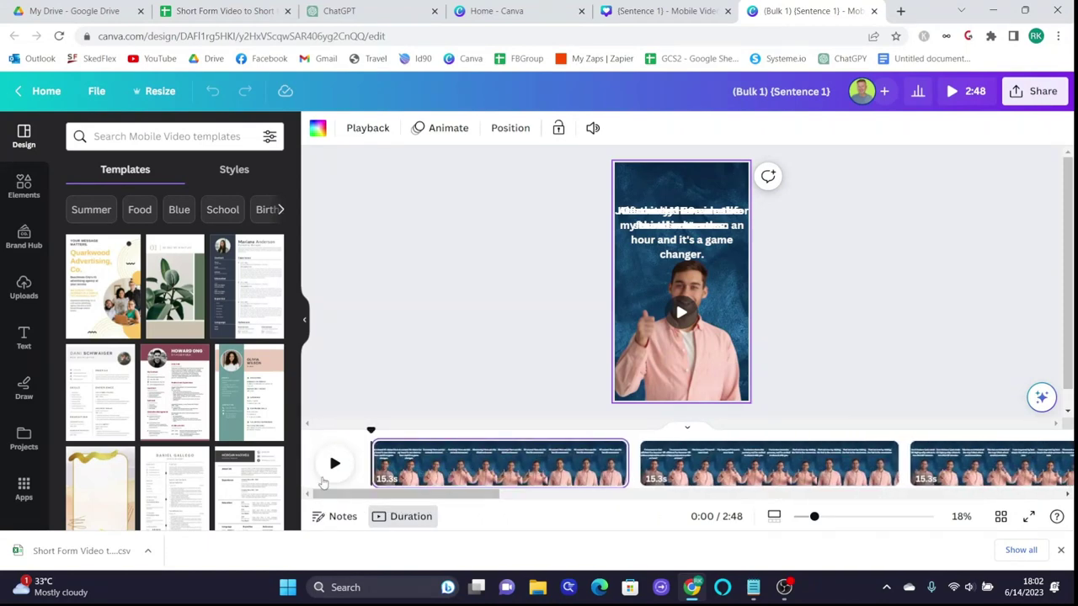
Play the first three generated videos to check the sentences and their timing
{"action": "left_click", "coordinate": [332, 464]}
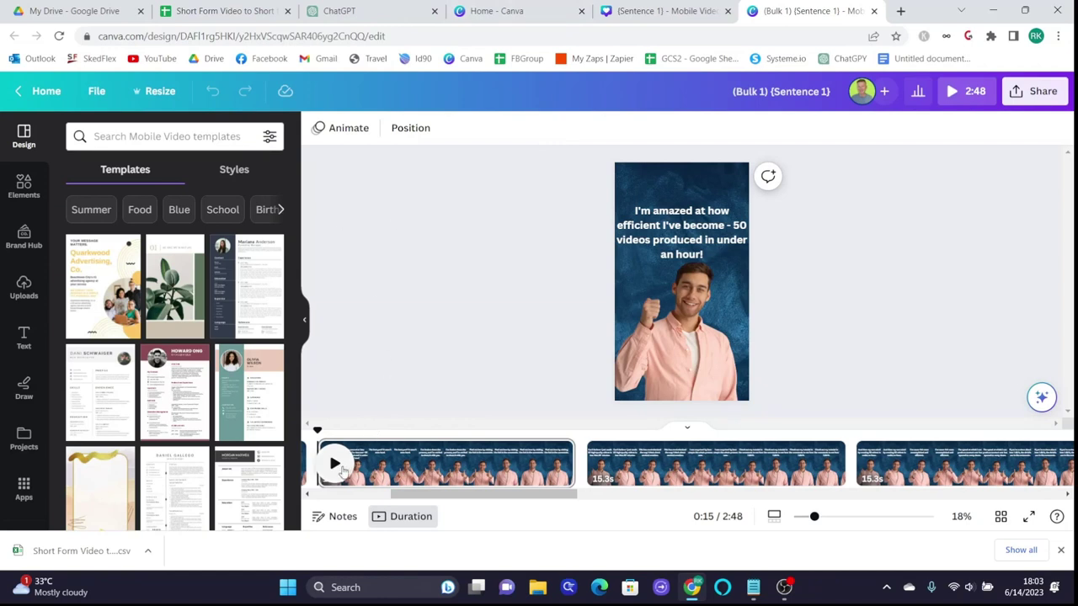
{"action": "left_click", "coordinate": [336, 465]}
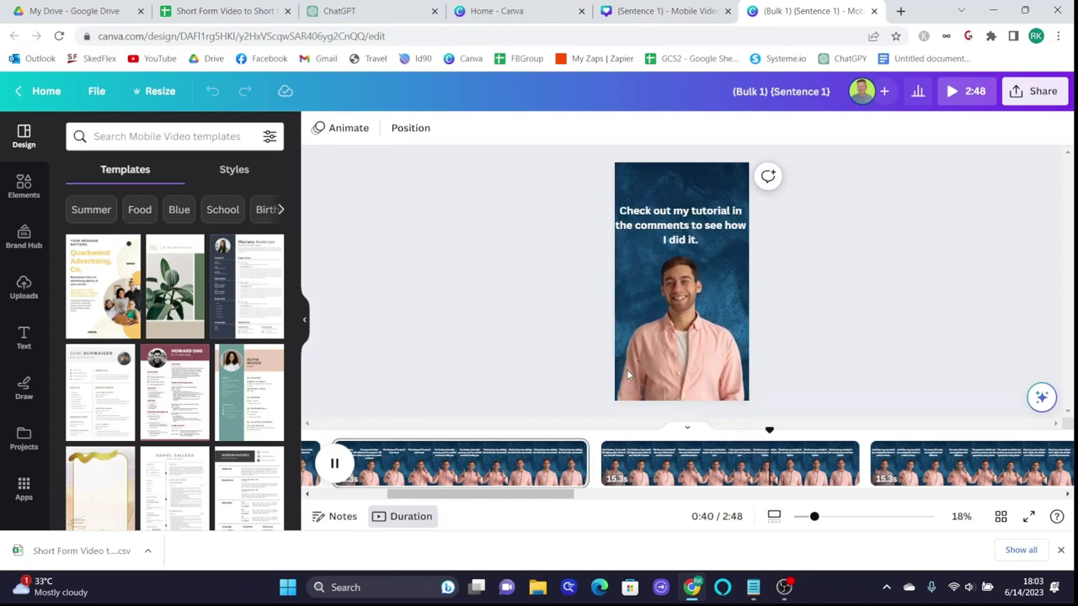
{"action": "left_click", "coordinate": [334, 462]}
{"action": "left_click_drag", "start_coordinate": [505, 495], "coordinate": [459, 505]}
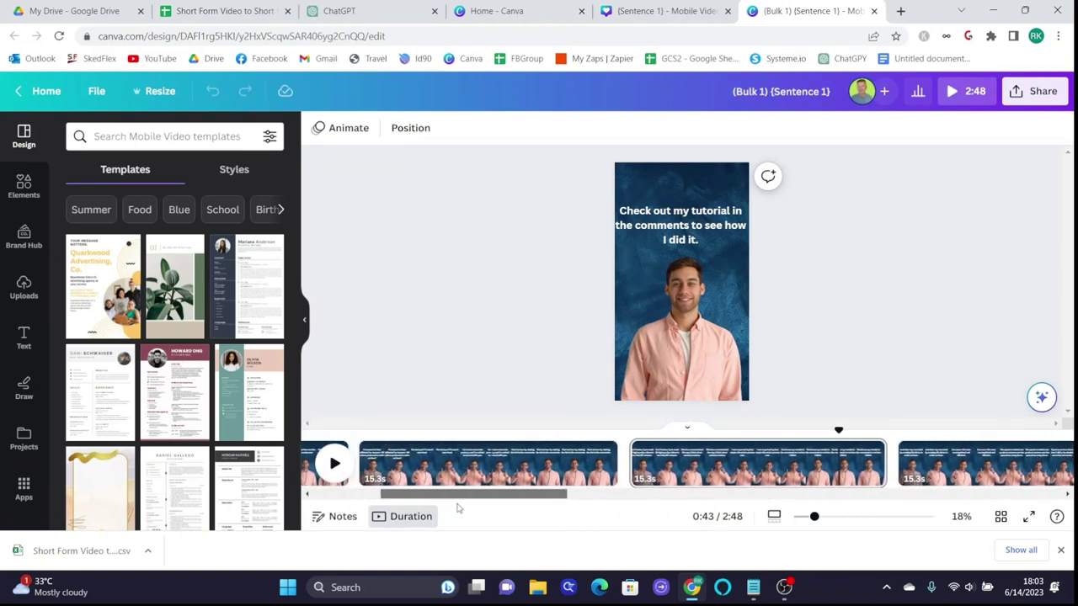
Examine the man's video clip and the blue background image on the second generated page
{"action": "left_click", "coordinate": [496, 453]}
{"action": "left_click", "coordinate": [688, 341]}
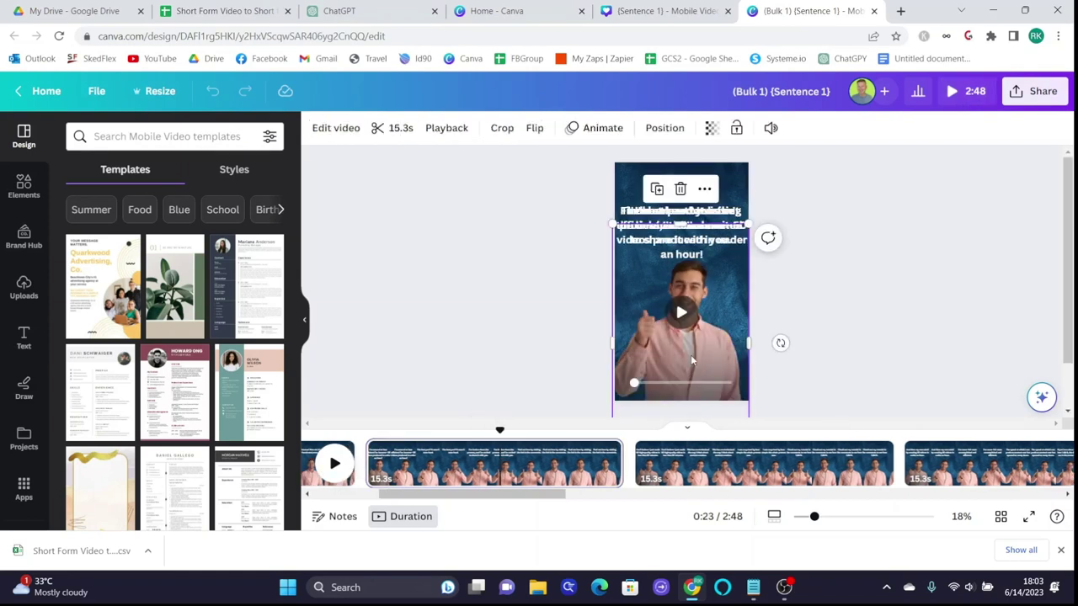
{"action": "left_click", "coordinate": [728, 168]}
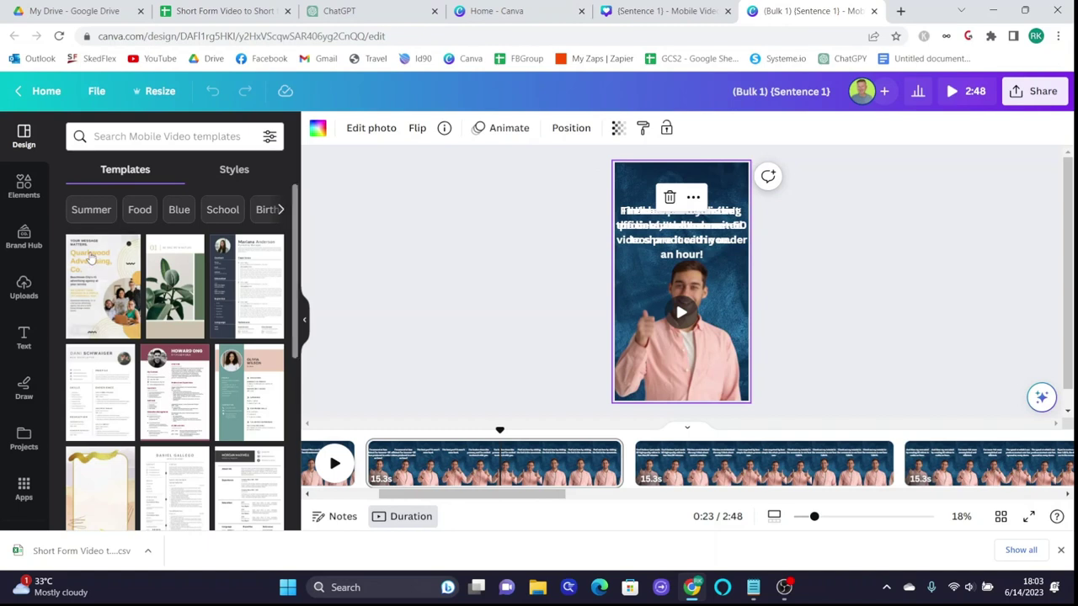
Search the elements library for "person thumbs ups" and browse the video results
{"action": "left_click", "coordinate": [24, 187]}
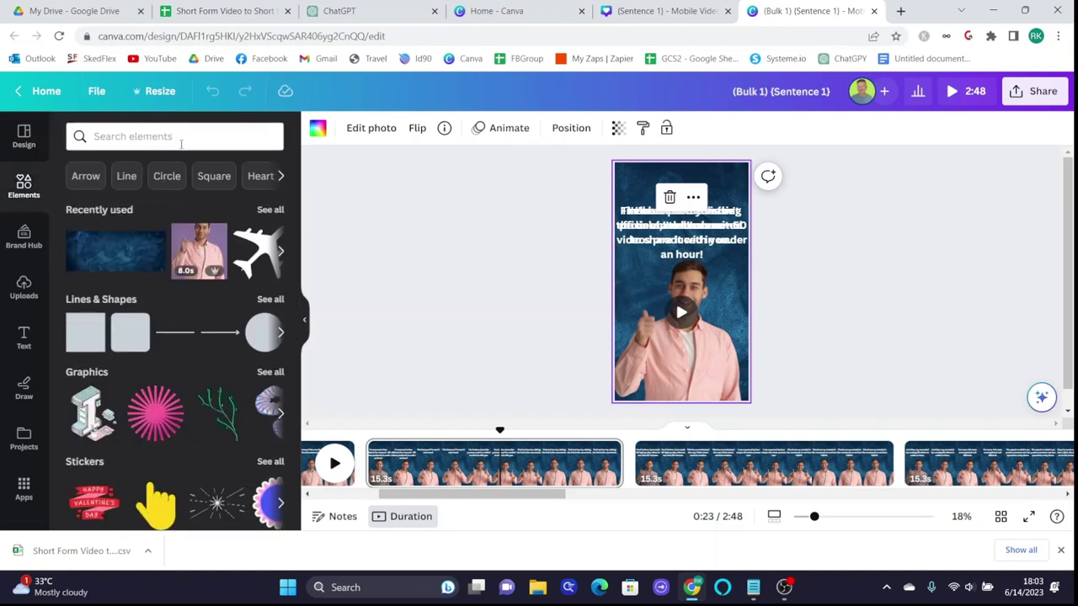
{"action": "left_click", "coordinate": [181, 139]}
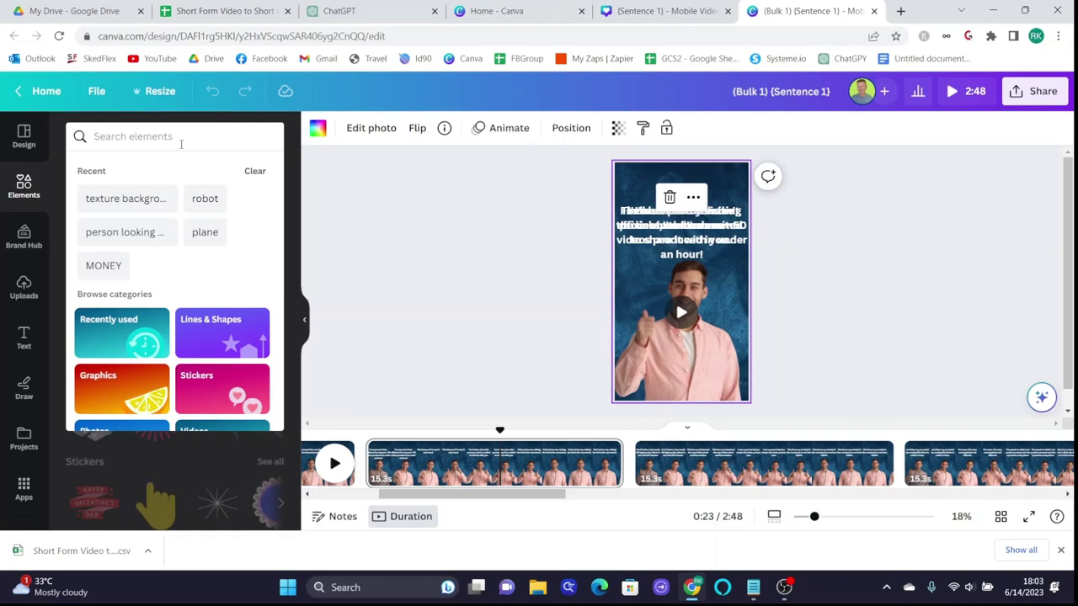
{"action": "type", "text": "pers"}
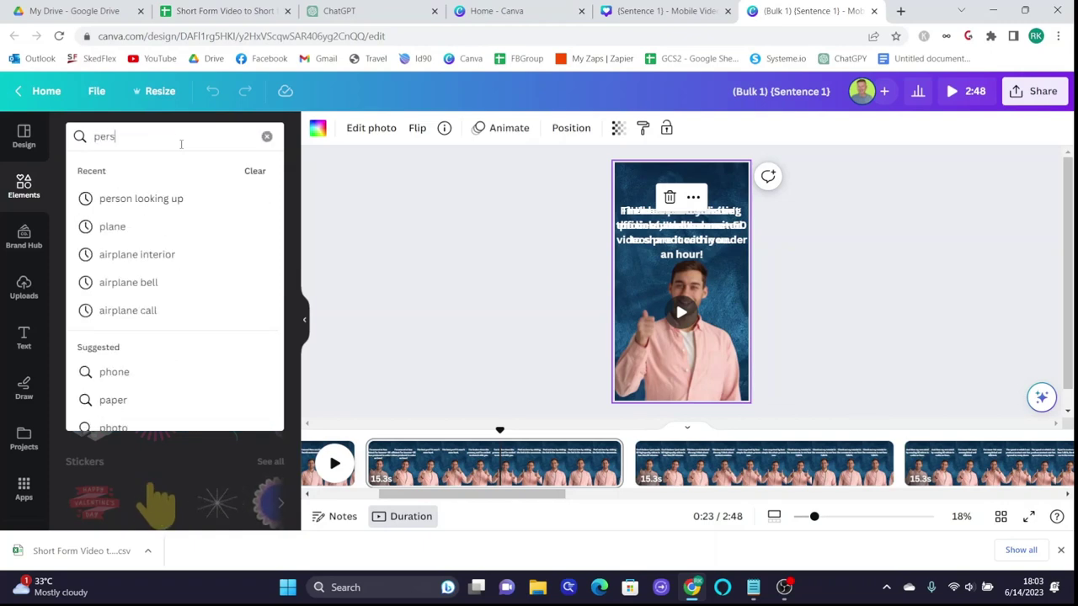
{"action": "type", "text": "on thumbs ups"}
{"action": "key", "text": "Return"}
{"action": "left_click", "coordinate": [208, 169]}
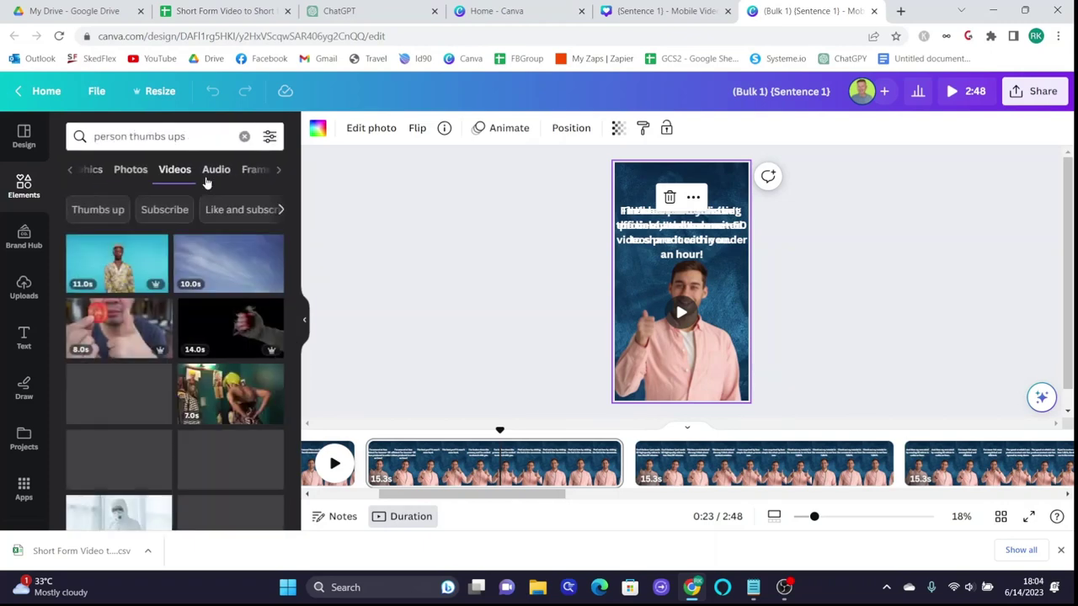
{"action": "scroll", "coordinate": [242, 371], "scroll_direction": "down", "scroll_amount": 3}
{"action": "scroll", "coordinate": [241, 371], "scroll_direction": "down", "scroll_amount": 2}
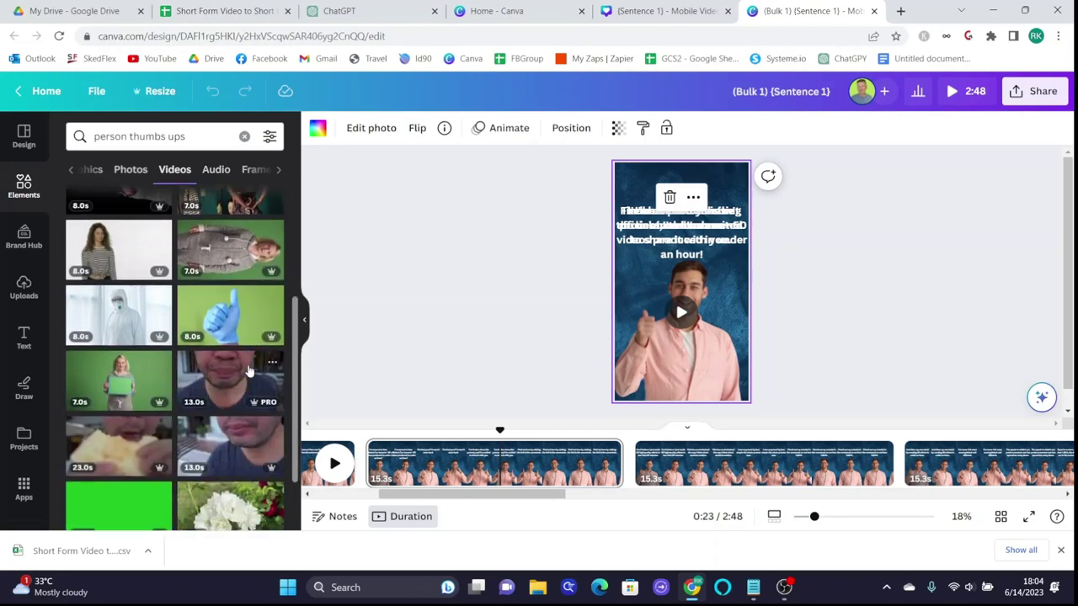
Filter the video results to vertical orientation and look for another person clip
{"action": "left_click", "coordinate": [270, 136]}
{"action": "left_click", "coordinate": [217, 325]}
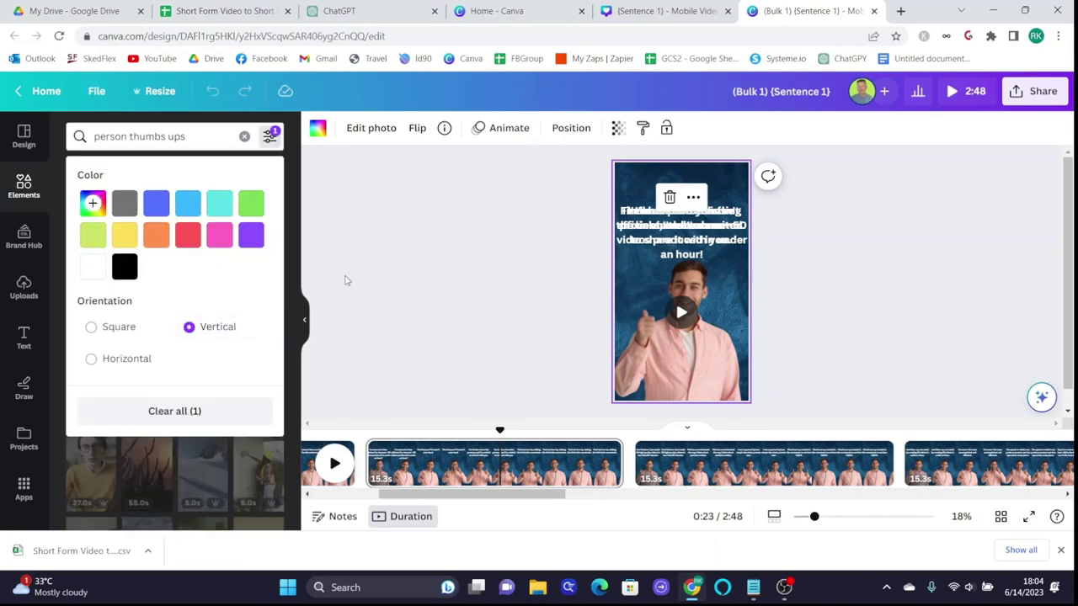
{"action": "left_click", "coordinate": [356, 277]}
{"action": "scroll", "coordinate": [219, 337], "scroll_direction": "down", "scroll_amount": 1}
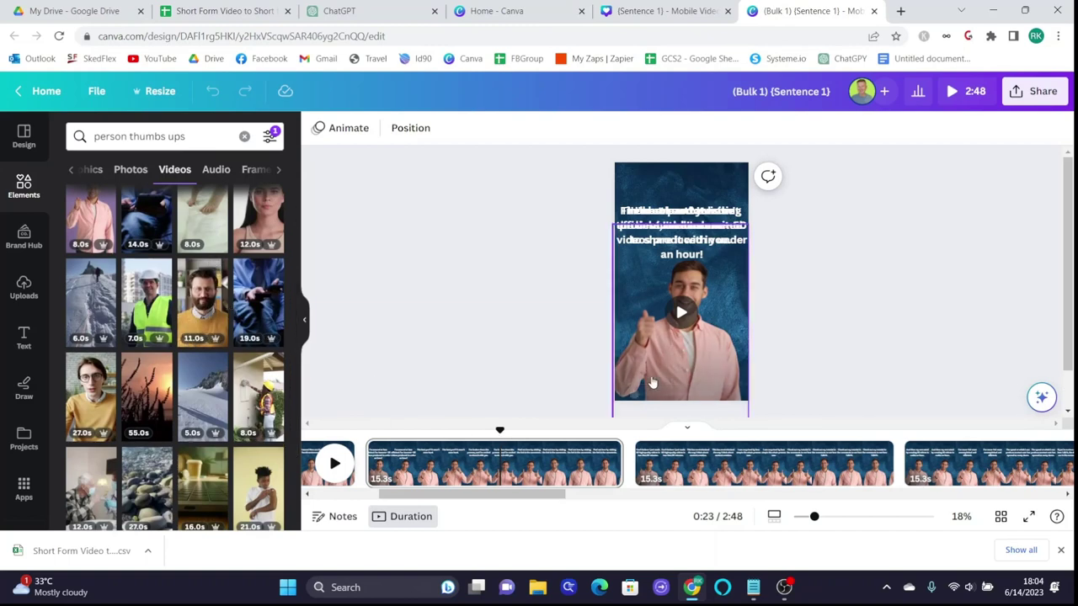
Delete the clip of the man in the pink shirt from the third generated page
{"action": "left_click", "coordinate": [741, 474]}
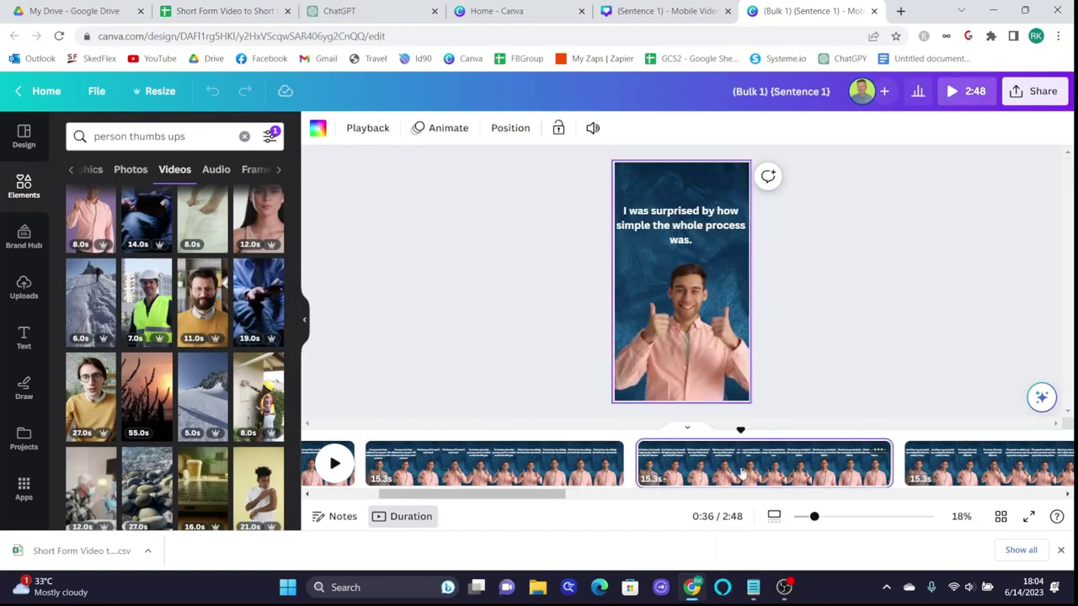
{"action": "left_click", "coordinate": [676, 384]}
{"action": "key", "text": "Delete"}
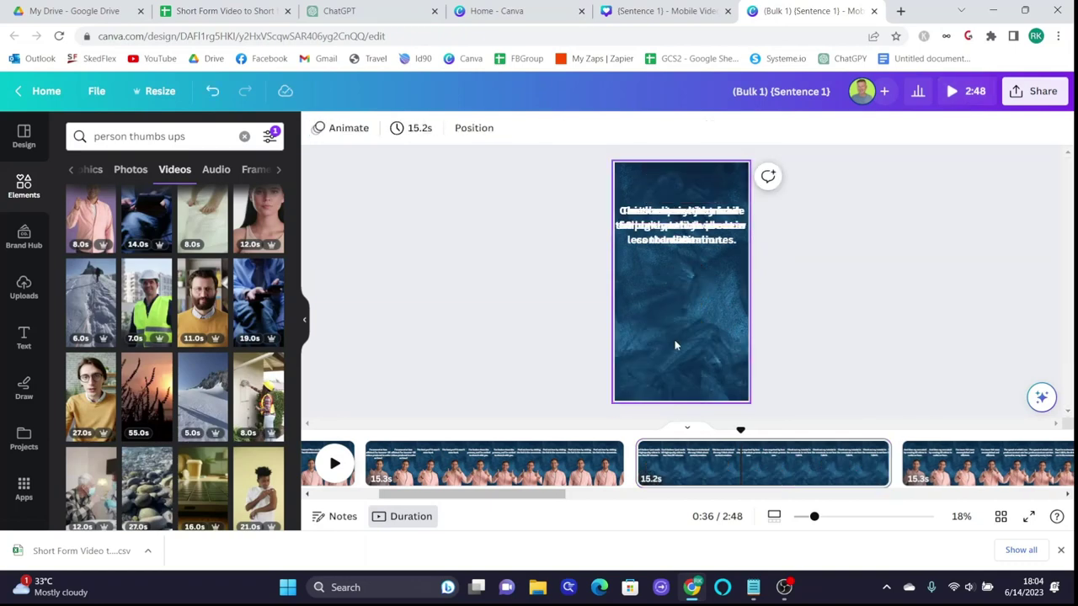
Add the vertical clip of the bearded man in the yellow sweater to the third page and remove its background
{"action": "left_click_drag", "start_coordinate": [201, 307], "coordinate": [662, 313]}
{"action": "left_click", "coordinate": [336, 128]}
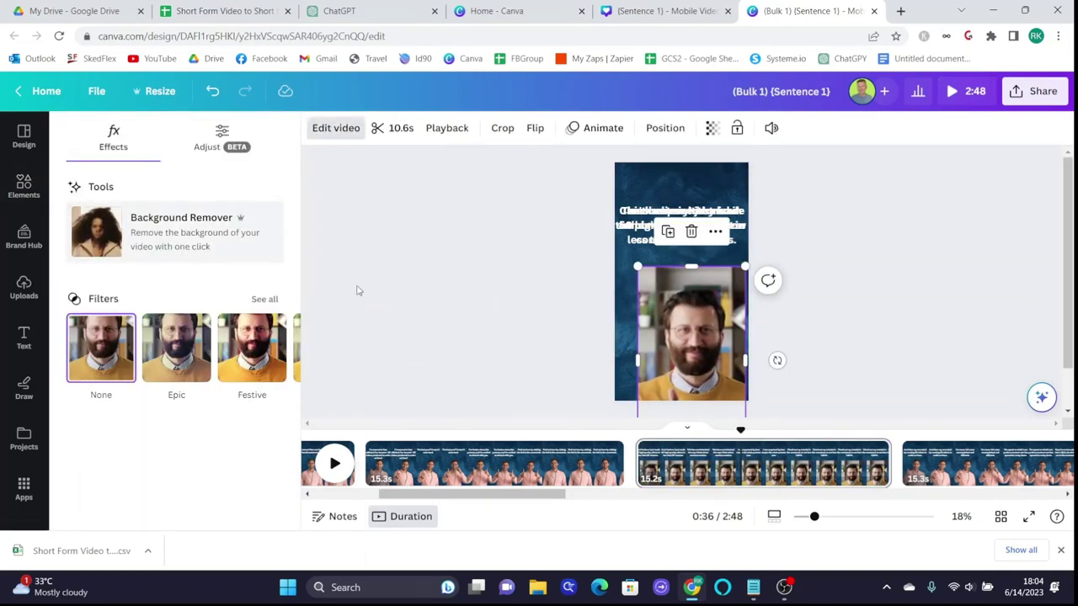
{"action": "left_click", "coordinate": [281, 257]}
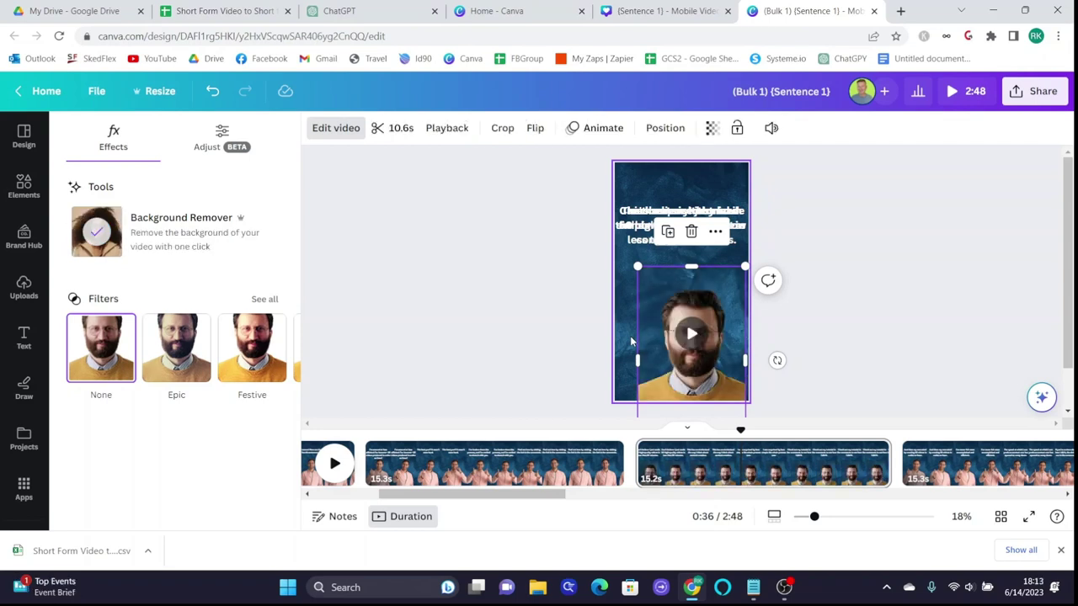
Center and enlarge the bearded man's clip to span the third page's width, and play the page to check it
{"action": "left_click", "coordinate": [674, 338]}
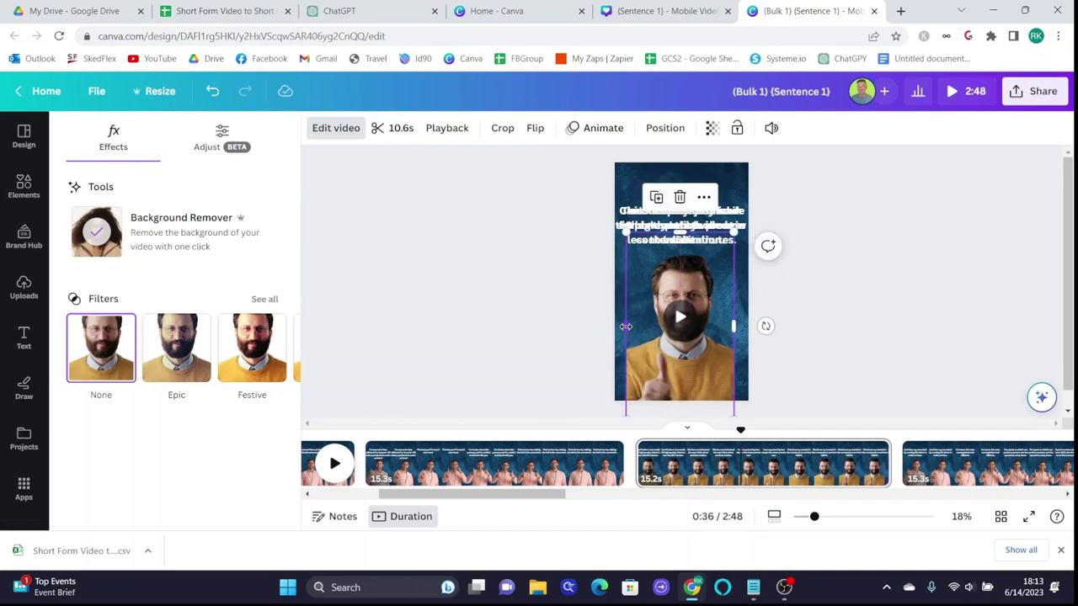
{"action": "left_click_drag", "start_coordinate": [734, 326], "coordinate": [754, 325]}
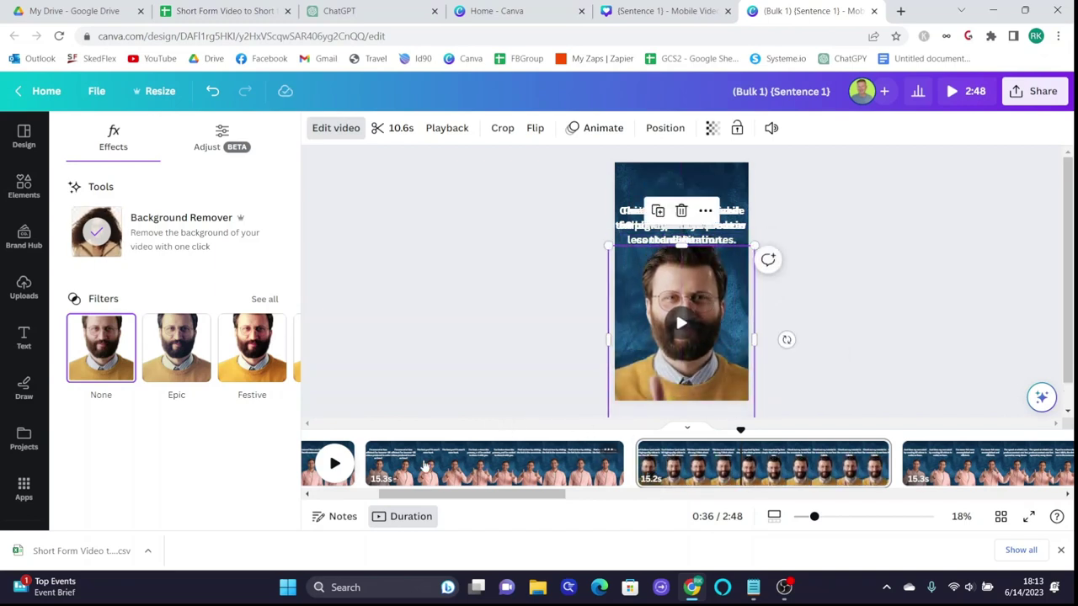
{"action": "left_click", "coordinate": [335, 464]}
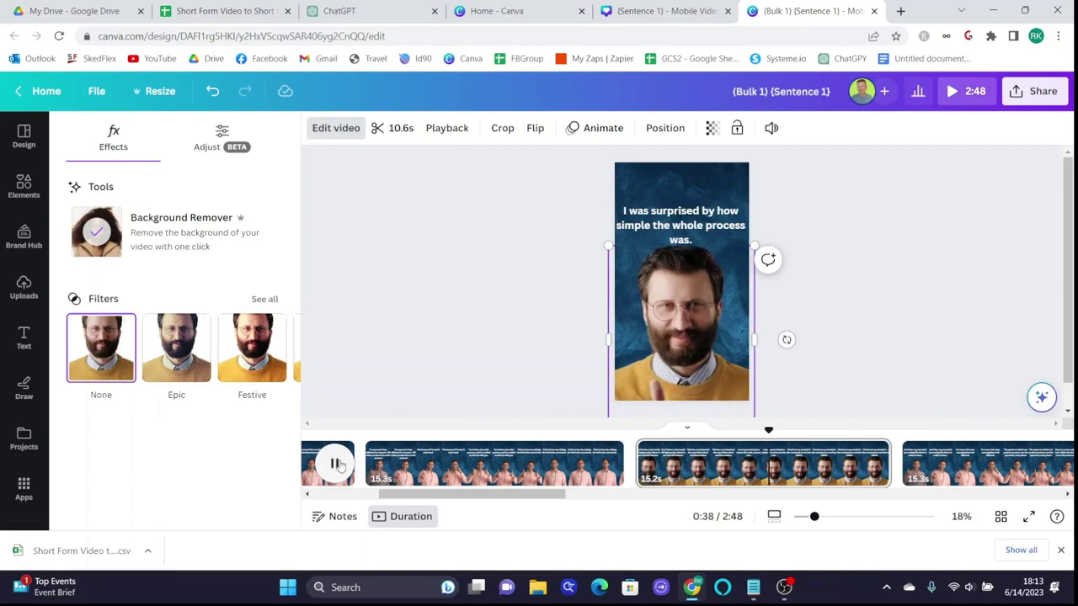
Close the bulk-generated design and delete the clip of the man in the pink shirt from the {Sentence 1} template page
{"action": "left_click", "coordinate": [337, 461]}
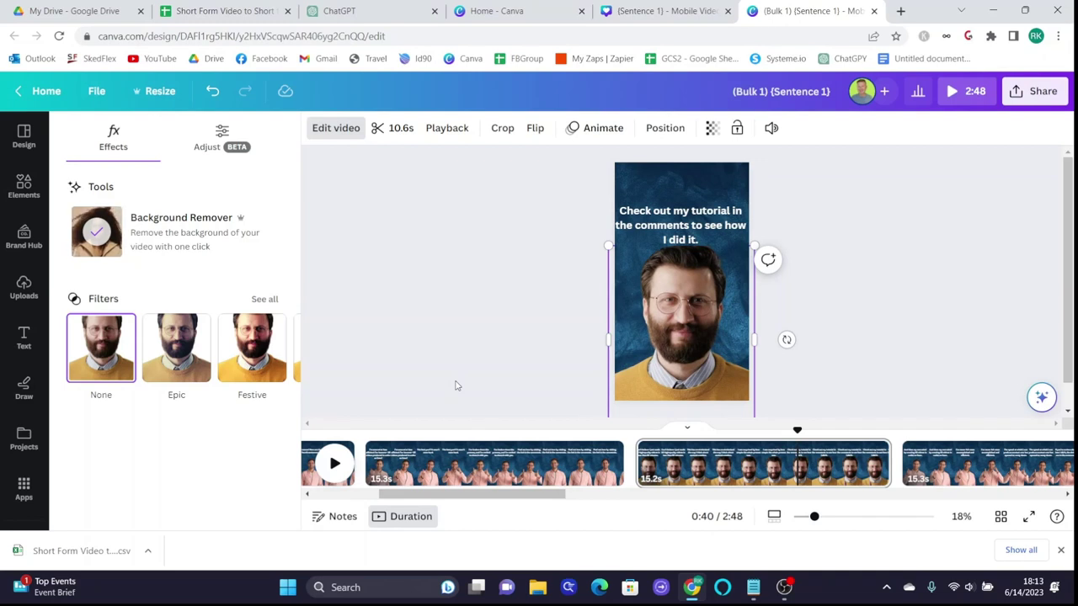
{"action": "left_click", "coordinate": [875, 11]}
{"action": "left_click", "coordinate": [700, 346]}
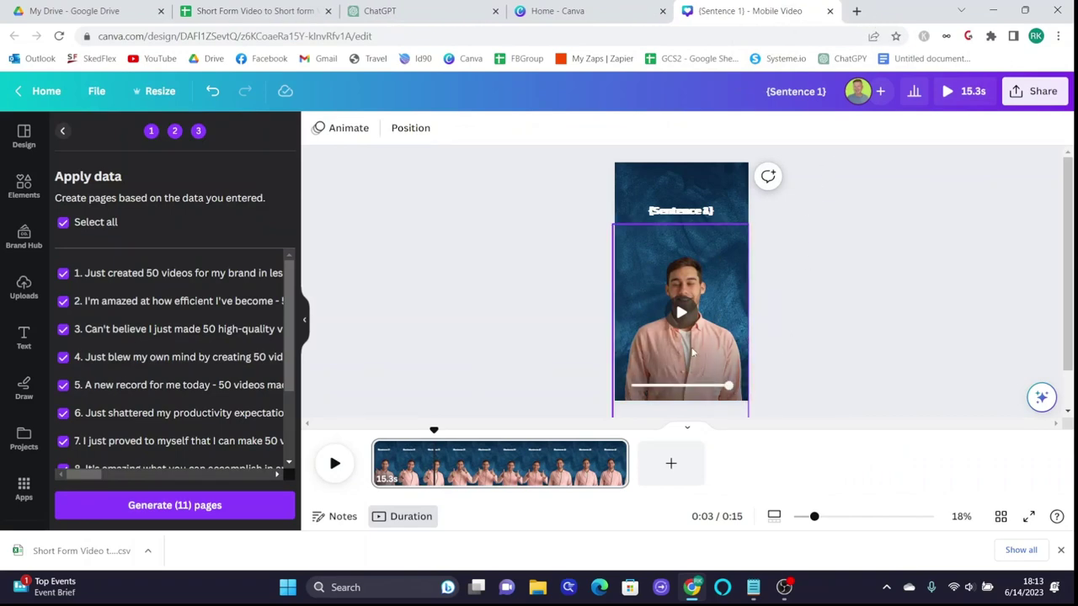
{"action": "key", "text": "Delete"}
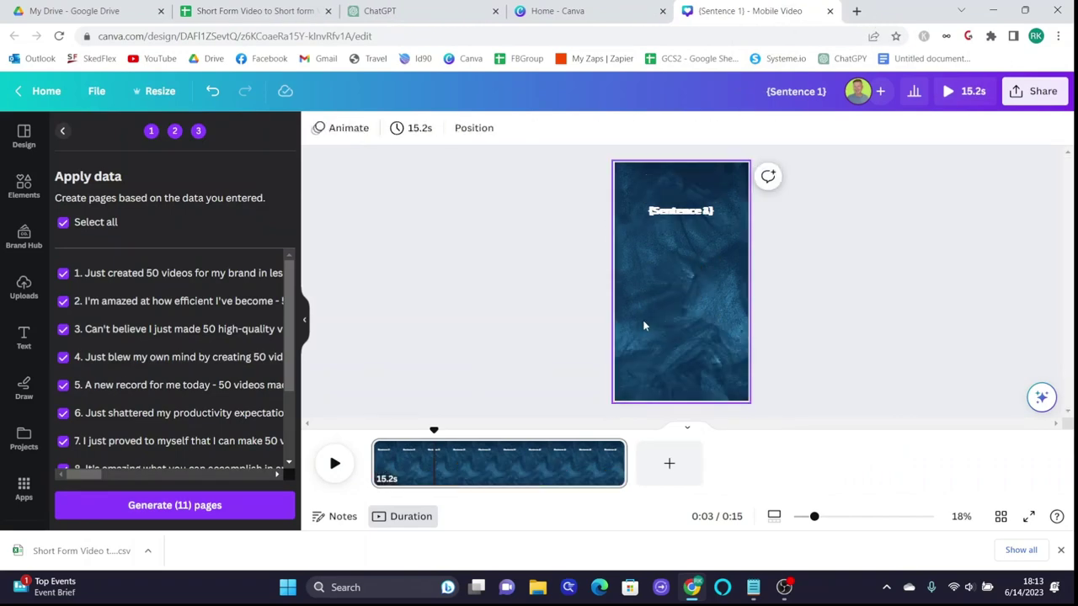
Add the uploaded 11.2-second video of the man in the white patterned shirt and enlarge it to cover the template page
{"action": "left_click", "coordinate": [25, 285]}
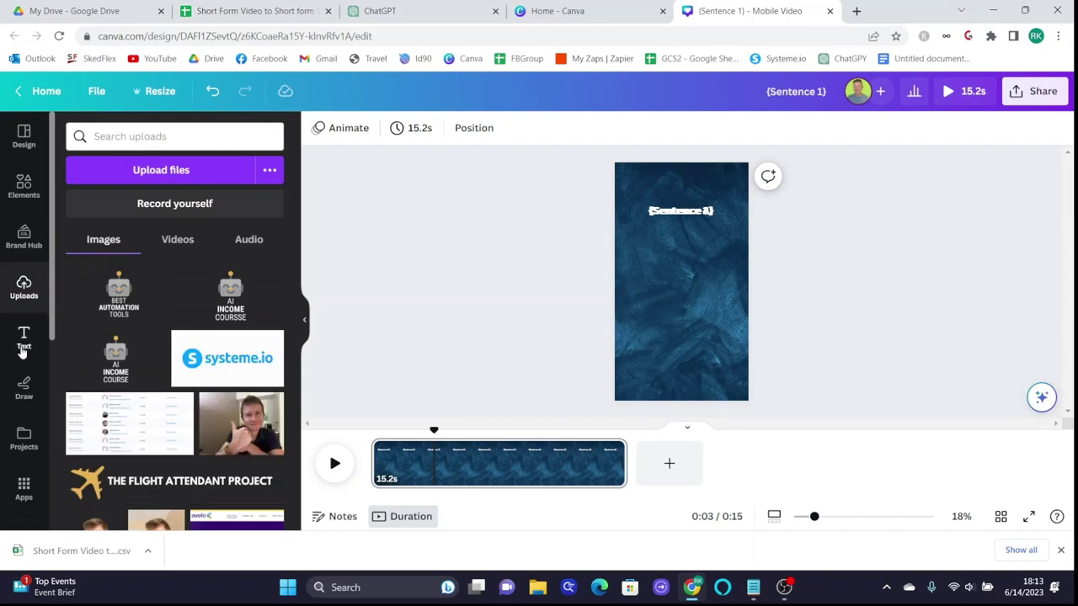
{"action": "left_click", "coordinate": [177, 240]}
{"action": "left_click", "coordinate": [87, 301]}
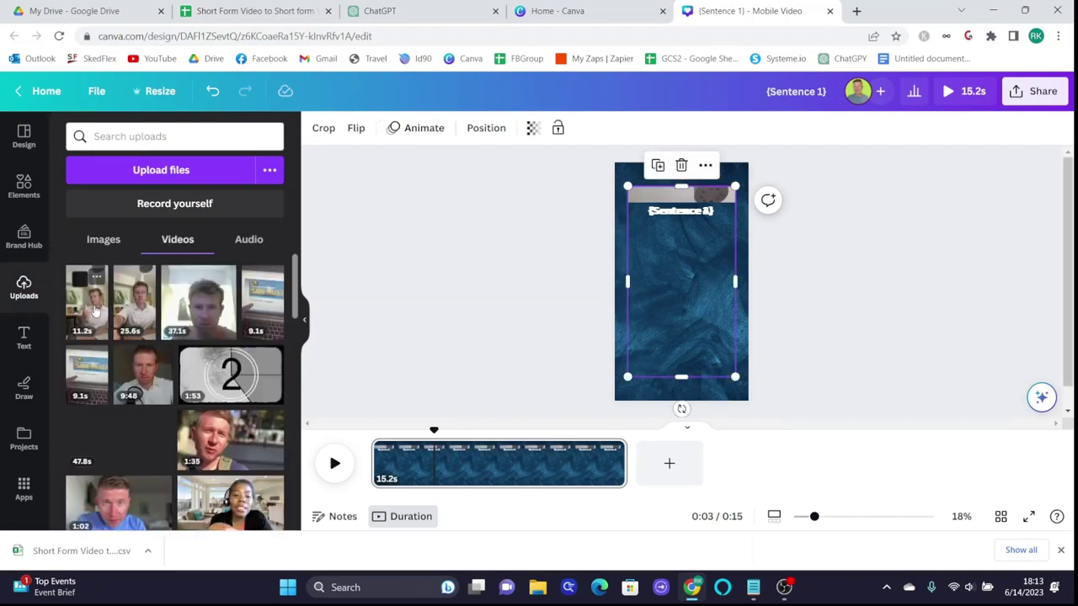
{"action": "left_click_drag", "start_coordinate": [700, 316], "coordinate": [720, 336]}
{"action": "left_click_drag", "start_coordinate": [647, 206], "coordinate": [624, 162]}
{"action": "left_click_drag", "start_coordinate": [624, 272], "coordinate": [614, 284]}
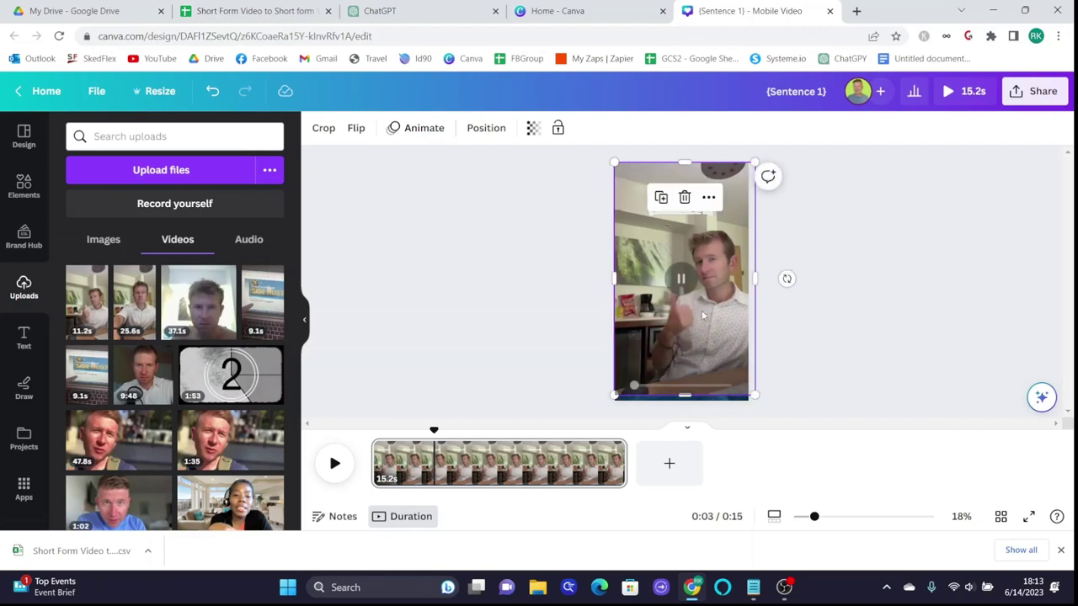
{"action": "left_click_drag", "start_coordinate": [702, 309], "coordinate": [702, 310]}
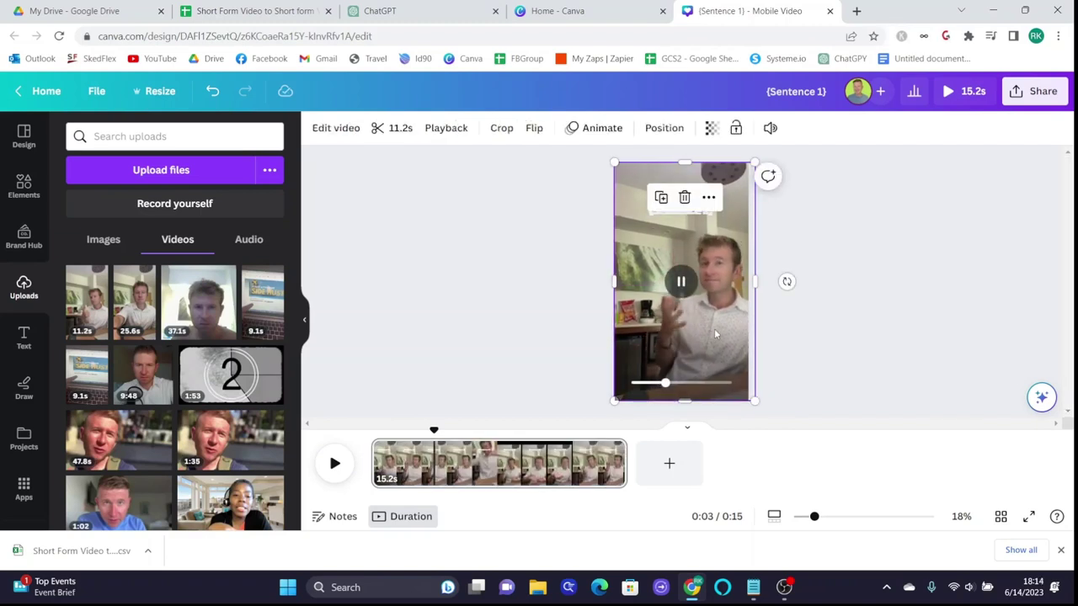
Remove the background of the uploaded clip, shift the man lower on the page, and adjust the clip's top and left edges
{"action": "left_click", "coordinate": [318, 134]}
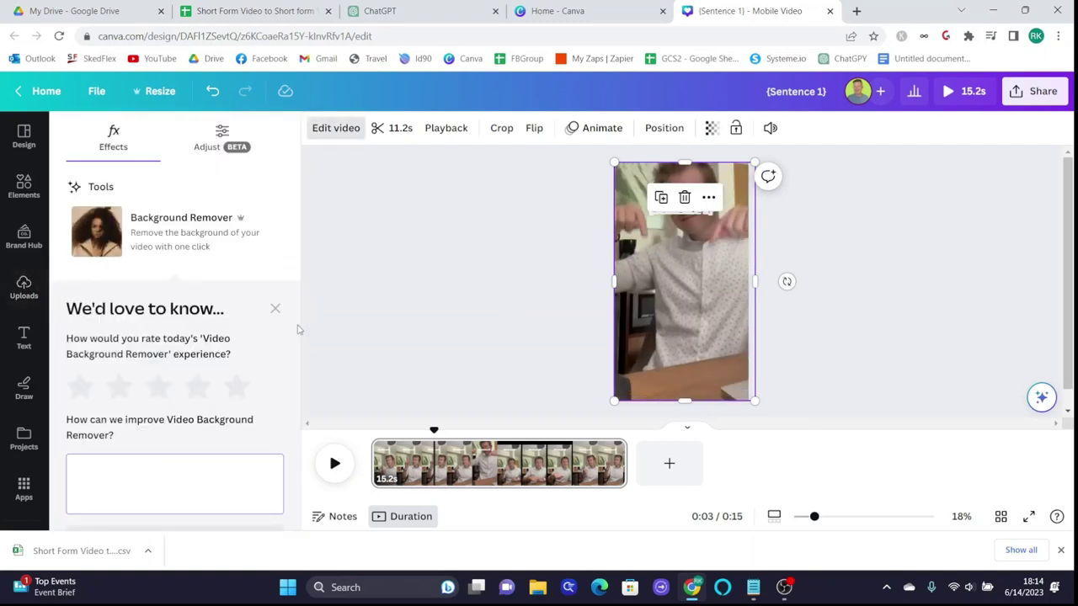
{"action": "left_click", "coordinate": [177, 234]}
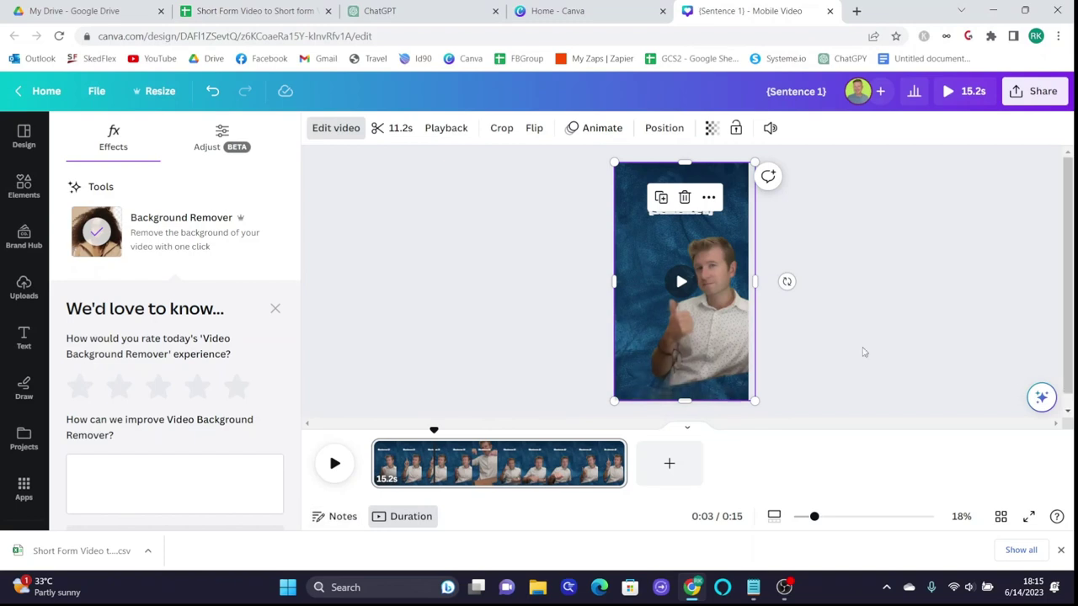
{"action": "left_click", "coordinate": [703, 346]}
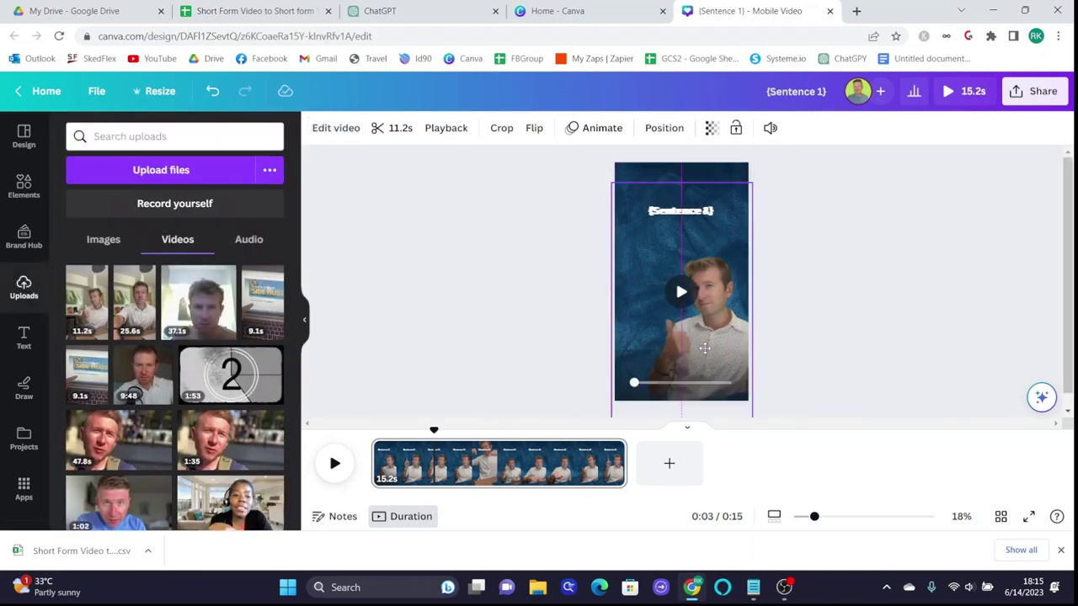
{"action": "left_click", "coordinate": [676, 280]}
{"action": "left_click_drag", "start_coordinate": [682, 163], "coordinate": [684, 162]}
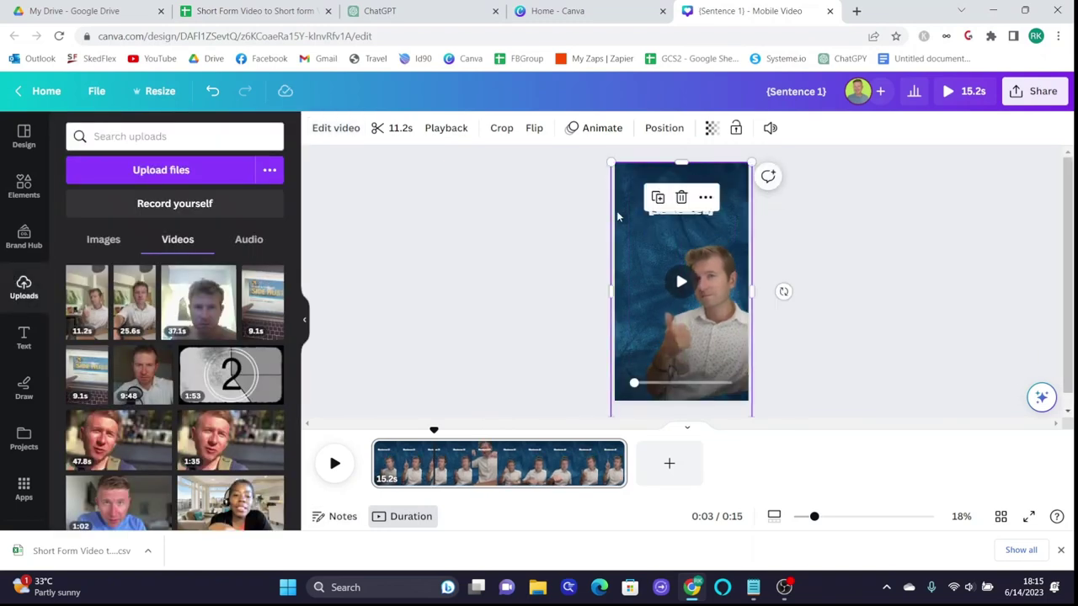
{"action": "left_click", "coordinate": [621, 289]}
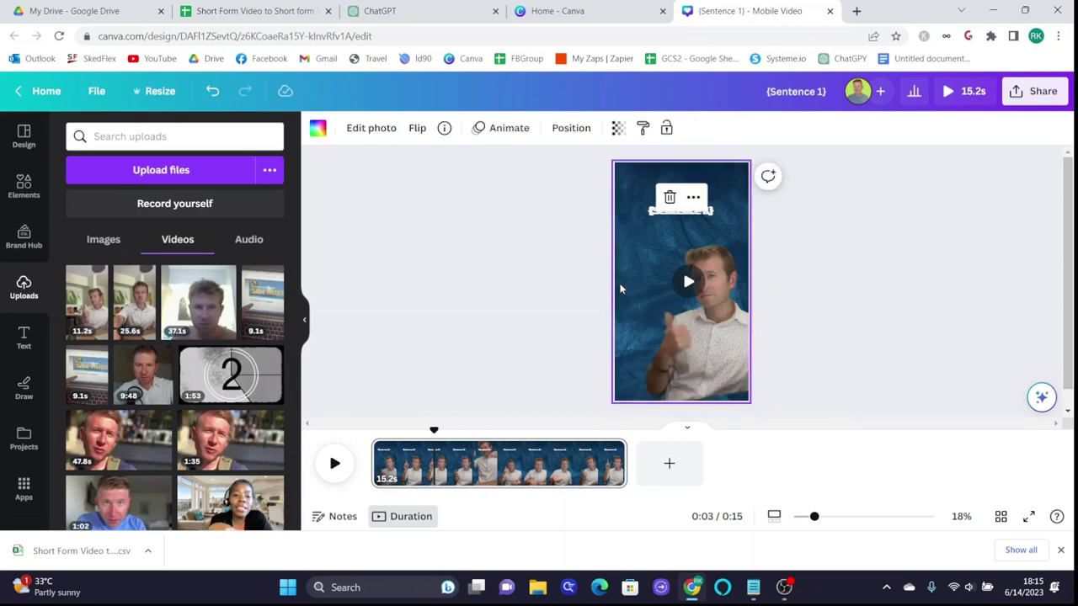
{"action": "left_click", "coordinate": [821, 288]}
Move the {Sentence 3} and {Sentence 4} placeholders apart near the man's head and trim the page to 11.2 seconds
{"action": "left_click_drag", "start_coordinate": [702, 213], "coordinate": [689, 244]}
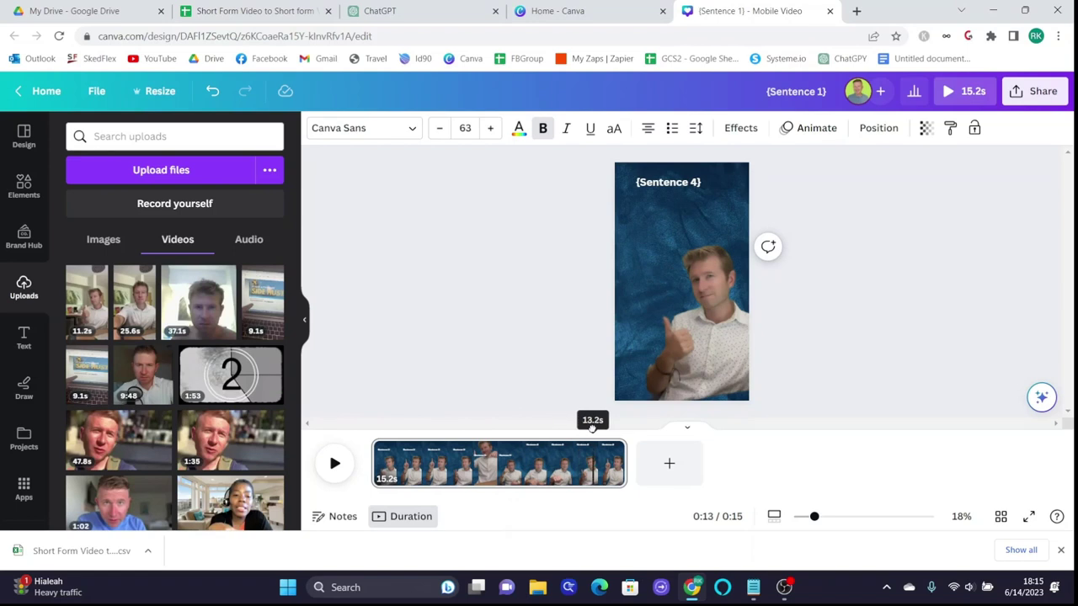
{"action": "left_click", "coordinate": [503, 424]}
{"action": "left_click", "coordinate": [334, 468]}
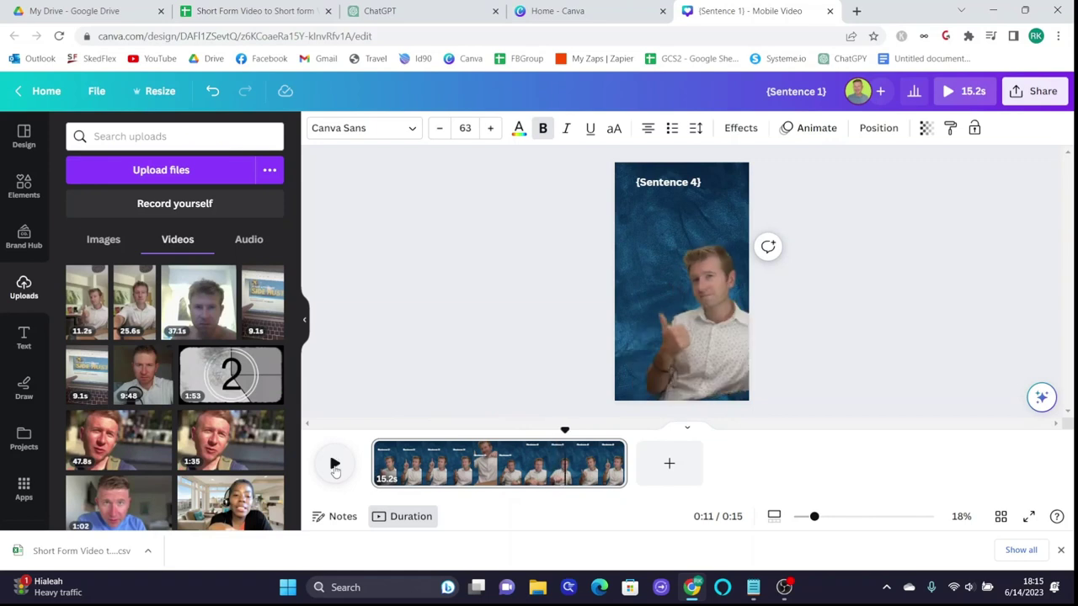
{"action": "left_click_drag", "start_coordinate": [623, 465], "coordinate": [559, 465]}
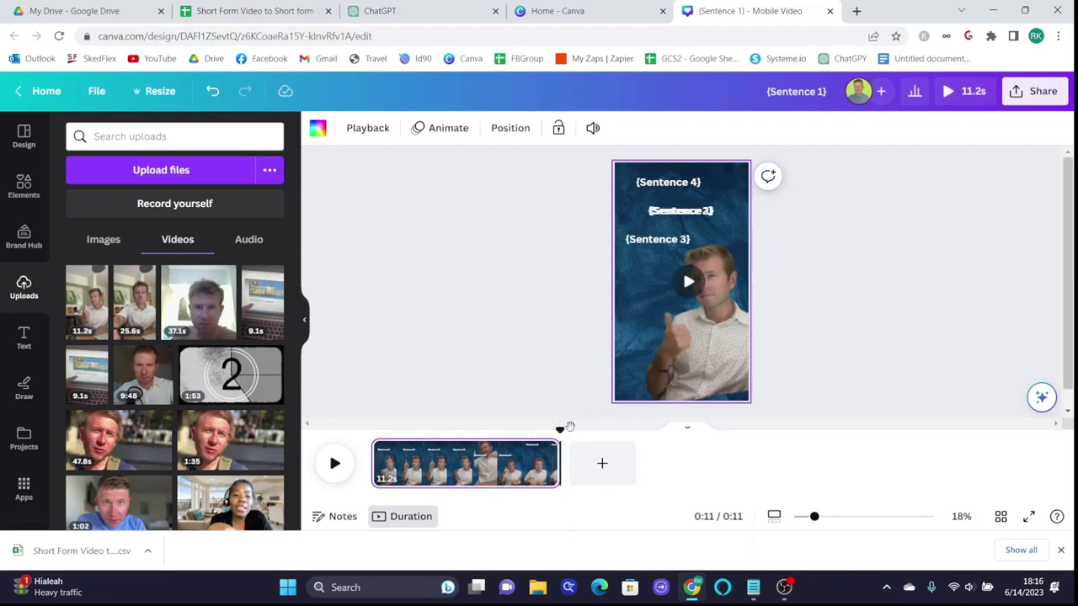
Move {Sentence 2} down slightly and {Sentence 1} beside the man's head, and play the page's opening to check the gesture
{"action": "left_click_drag", "start_coordinate": [561, 432], "coordinate": [371, 430]}
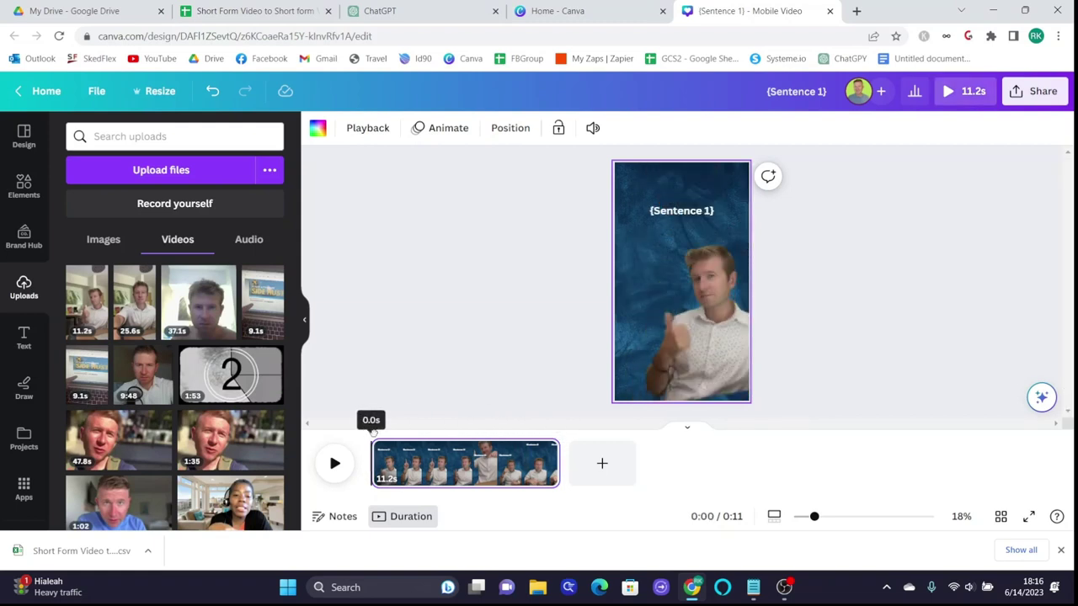
{"action": "left_click_drag", "start_coordinate": [701, 221], "coordinate": [688, 261]}
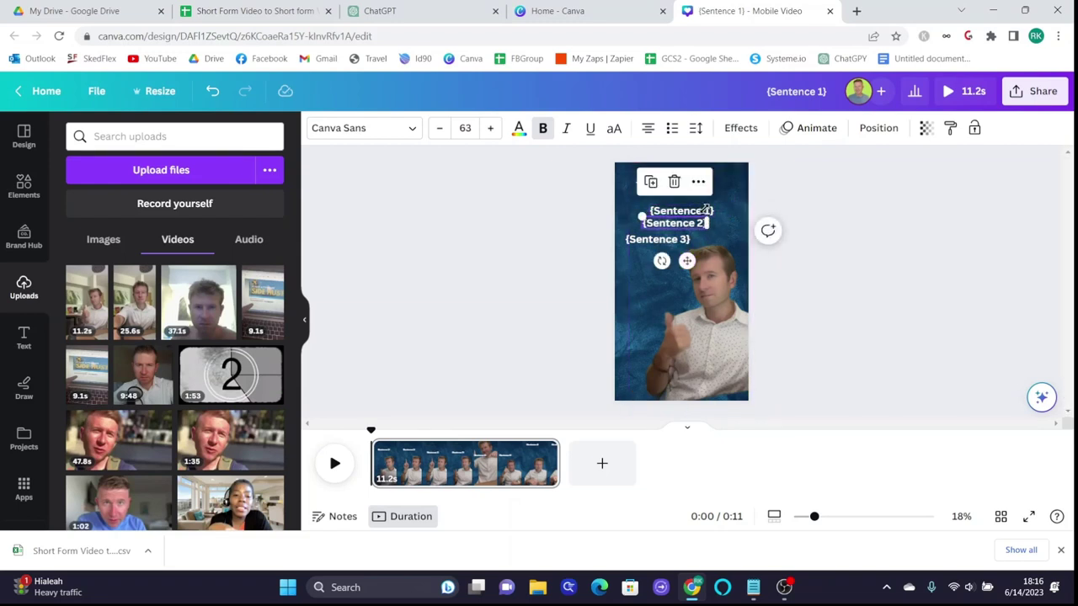
{"action": "left_click_drag", "start_coordinate": [709, 210], "coordinate": [679, 255]}
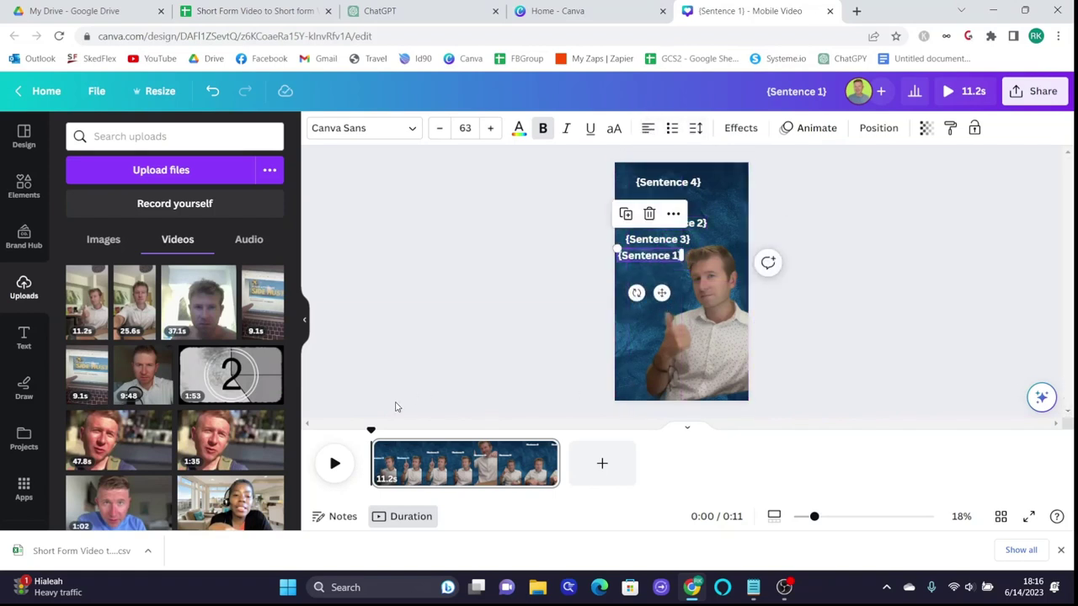
{"action": "left_click", "coordinate": [336, 464]}
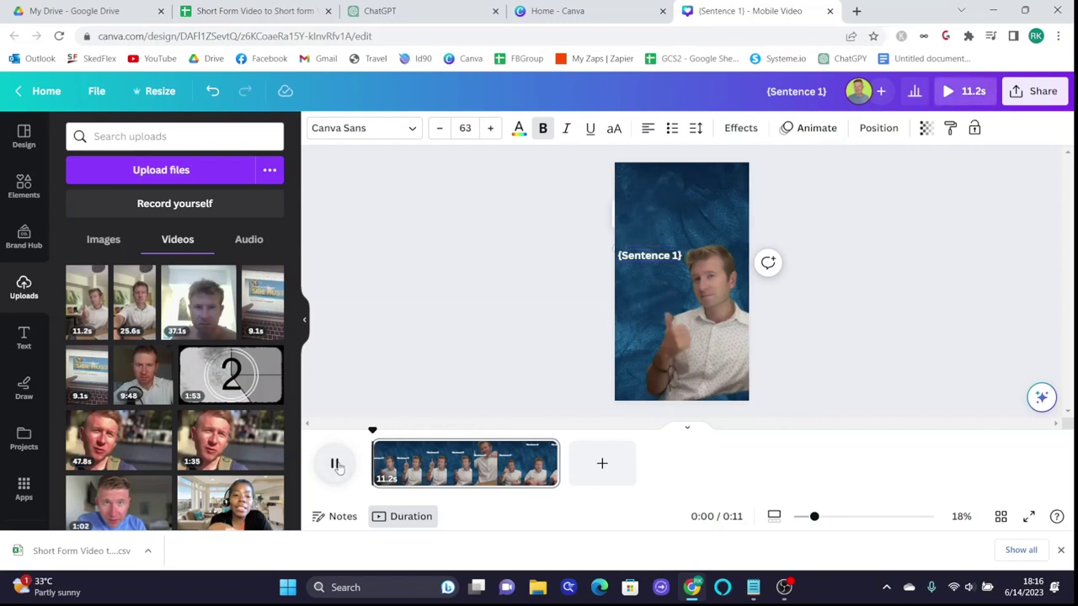
{"action": "left_click", "coordinate": [336, 464]}
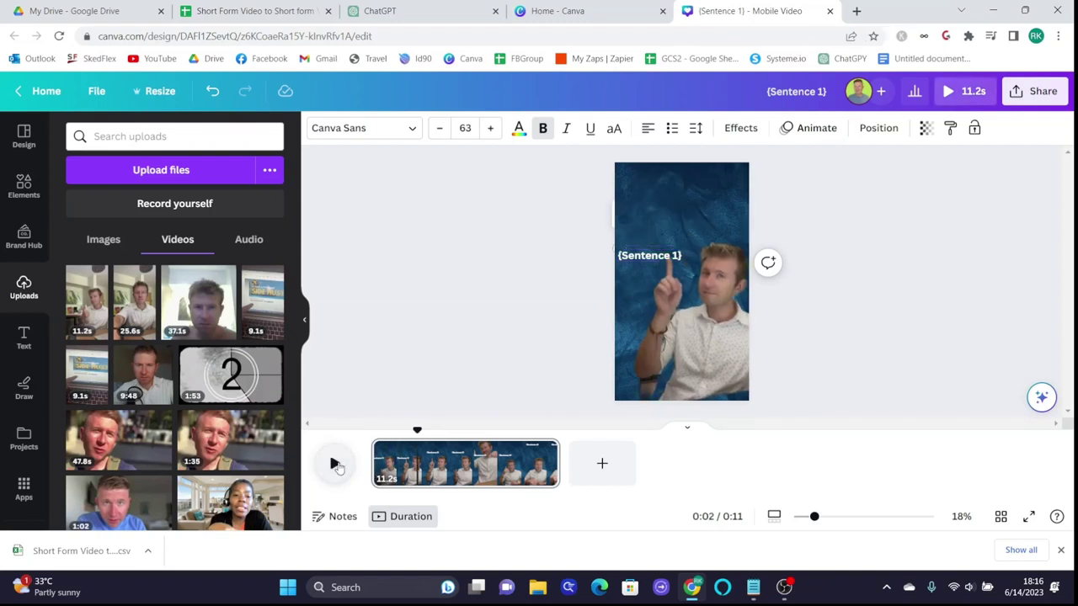
Shift {Sentence 2} above the man's pointing finger and play its section to check the placement
{"action": "left_click", "coordinate": [663, 335]}
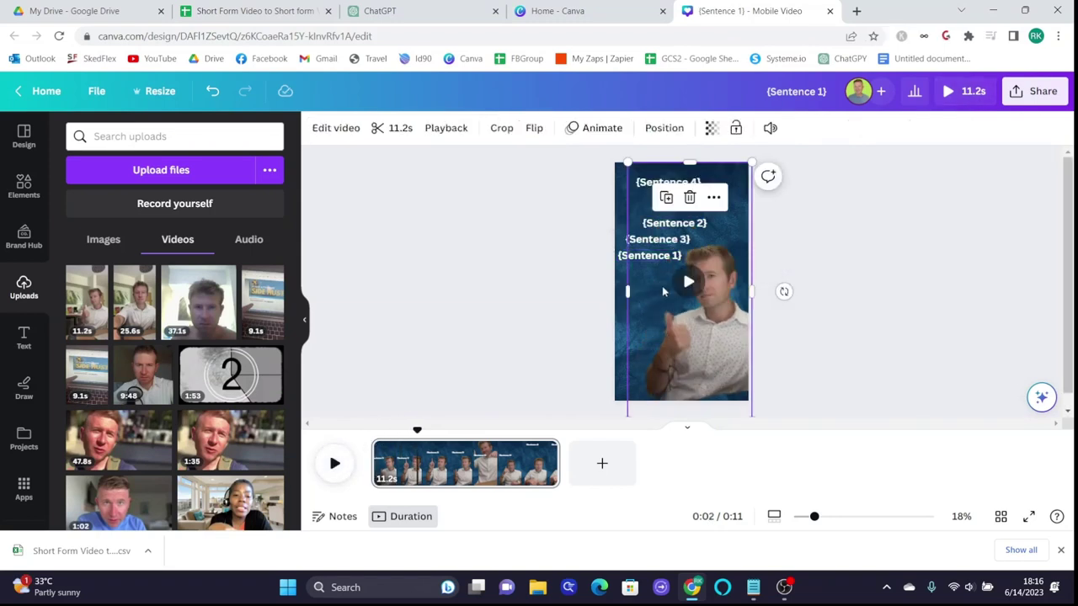
{"action": "mouse_move", "coordinate": [674, 225]}
{"action": "left_mouse_down"}
{"action": "mouse_move", "coordinate": [661, 240]}
{"action": "mouse_move", "coordinate": [654, 227]}
{"action": "left_mouse_up"}
{"action": "left_click", "coordinate": [334, 464]}
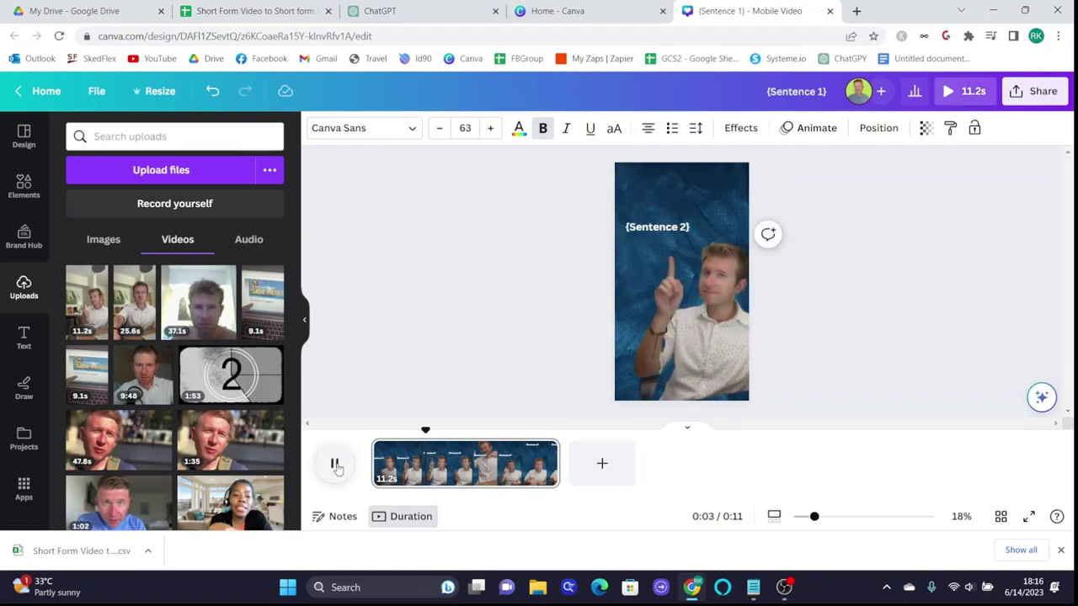
{"action": "left_click", "coordinate": [334, 464]}
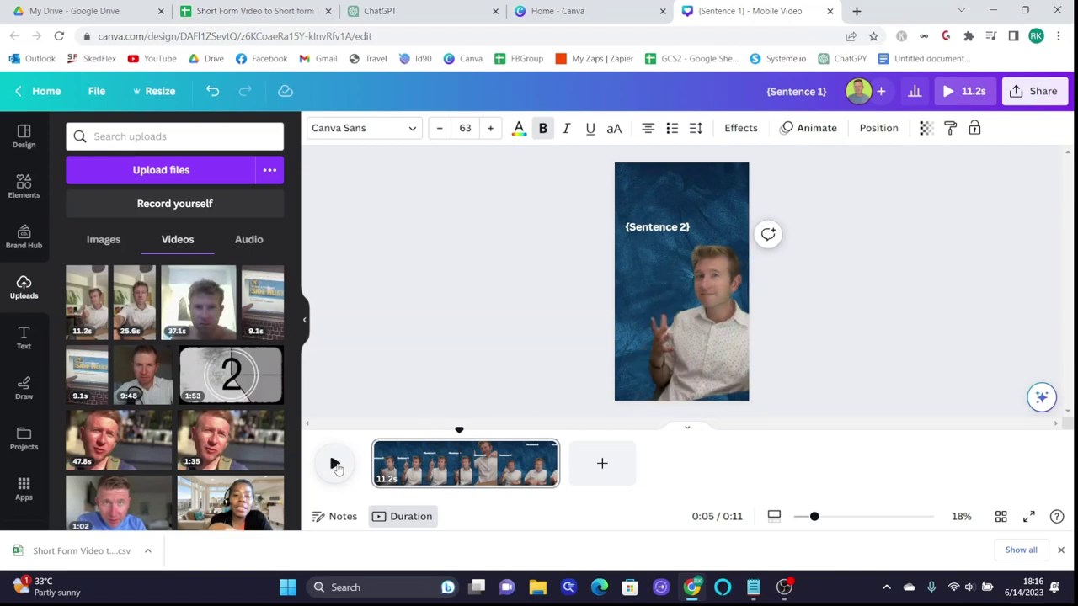
Place {Sentence 3} near the page's upper edge and {Sentence 4} over the man's chest, and start {Sentence 4} about 6 seconds in
{"action": "left_click", "coordinate": [700, 278]}
{"action": "left_click_drag", "start_coordinate": [675, 243], "coordinate": [675, 327]}
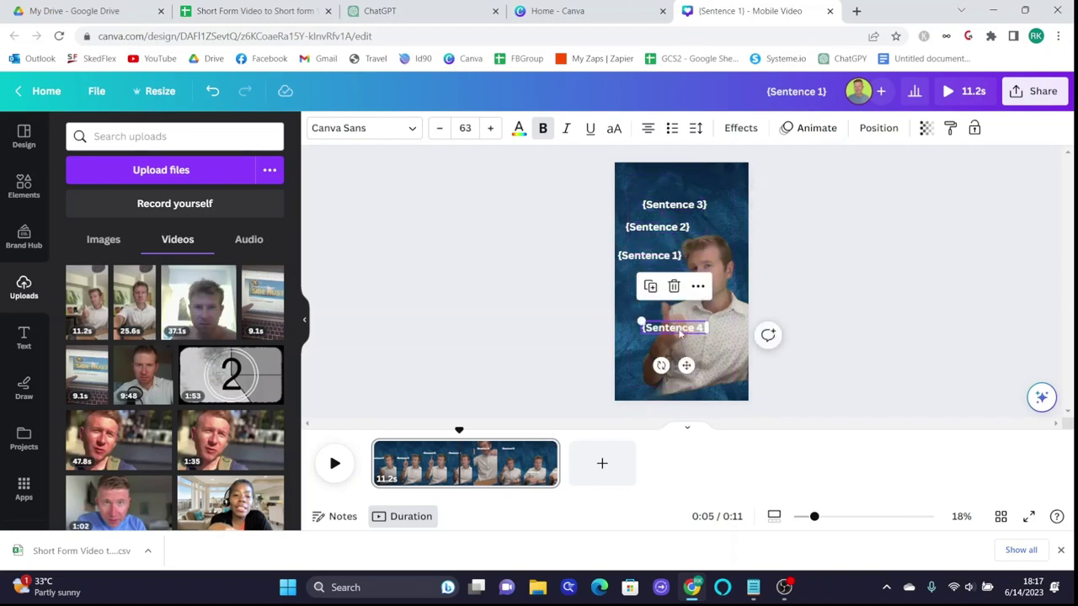
{"action": "right_click", "coordinate": [675, 327]}
{"action": "left_click", "coordinate": [768, 397]}
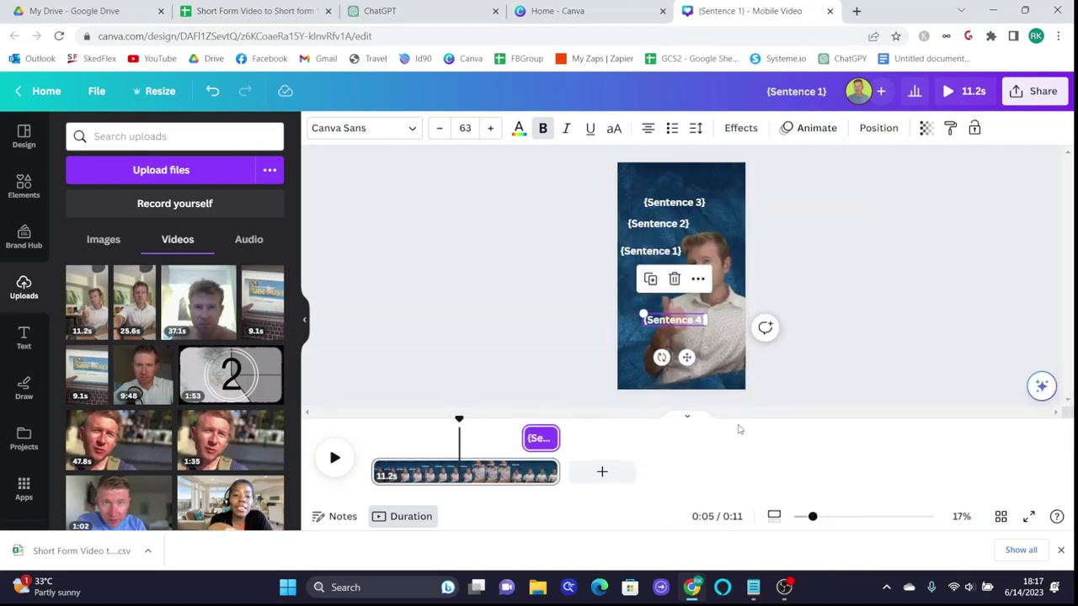
{"action": "left_click_drag", "start_coordinate": [531, 436], "coordinate": [470, 439]}
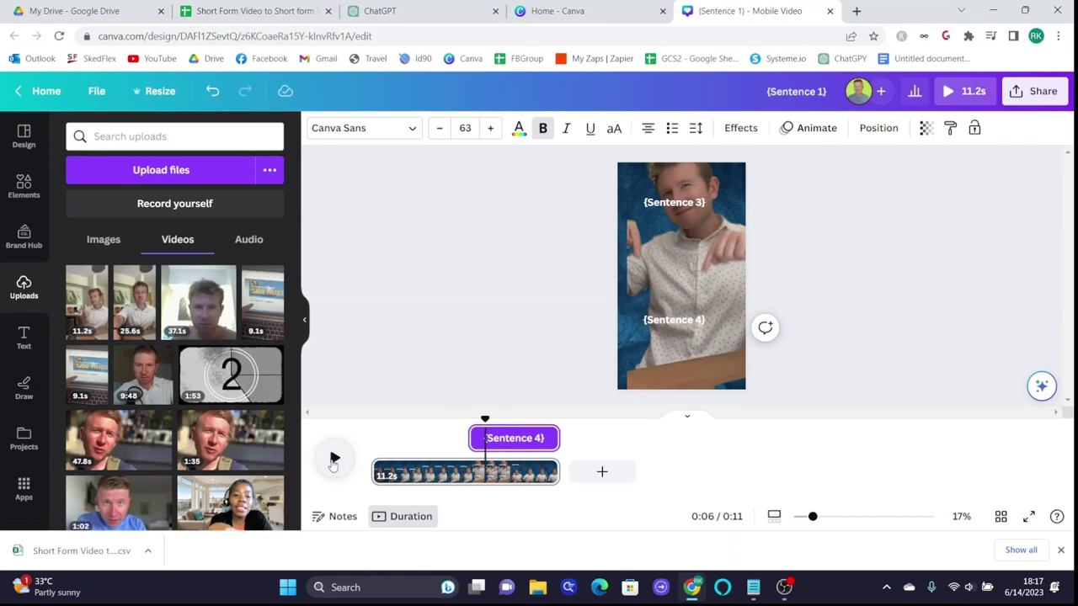
Adjust the display timings of the {Sentence 3} and {Sentence 1} placeholders to match the gestures, and play the page from the start
{"action": "left_click", "coordinate": [673, 210]}
{"action": "right_click", "coordinate": [674, 210]}
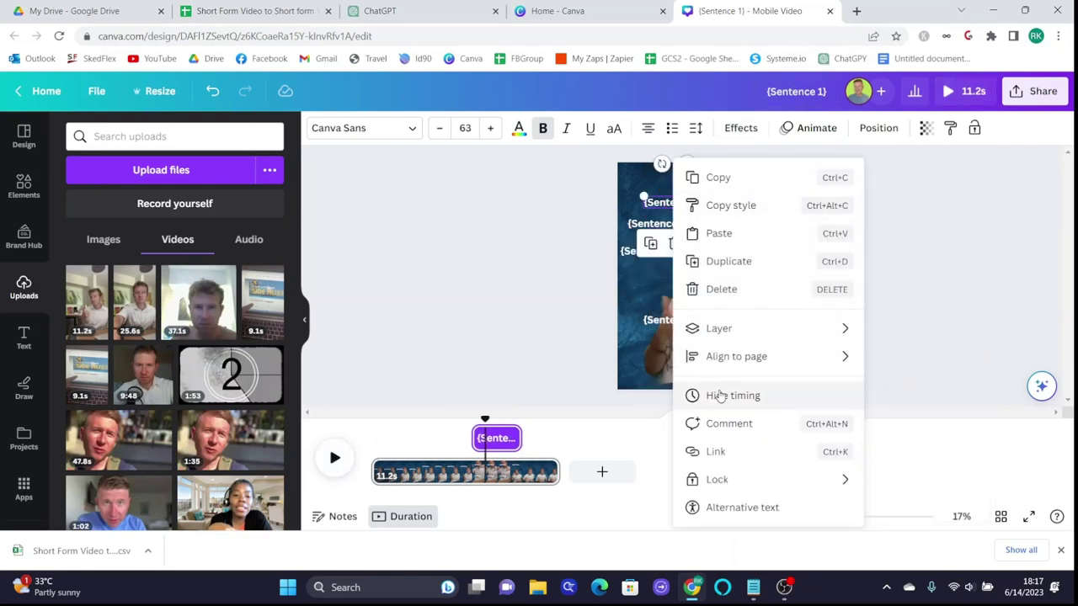
{"action": "left_click", "coordinate": [455, 426]}
{"action": "left_click_drag", "start_coordinate": [455, 419], "coordinate": [373, 418]}
{"action": "left_click", "coordinate": [336, 456]}
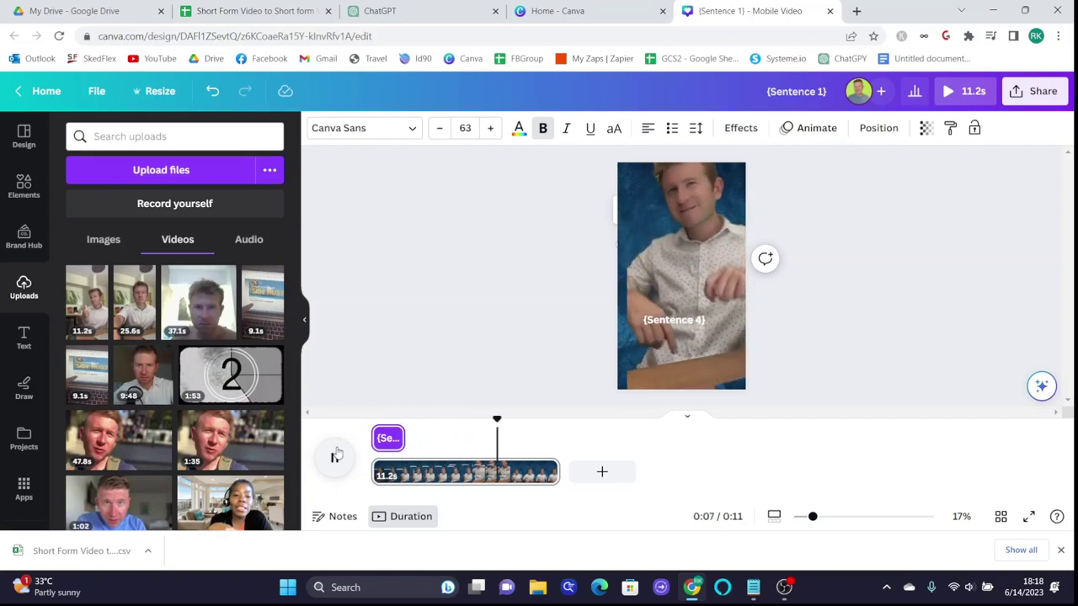
{"action": "left_click", "coordinate": [335, 456]}
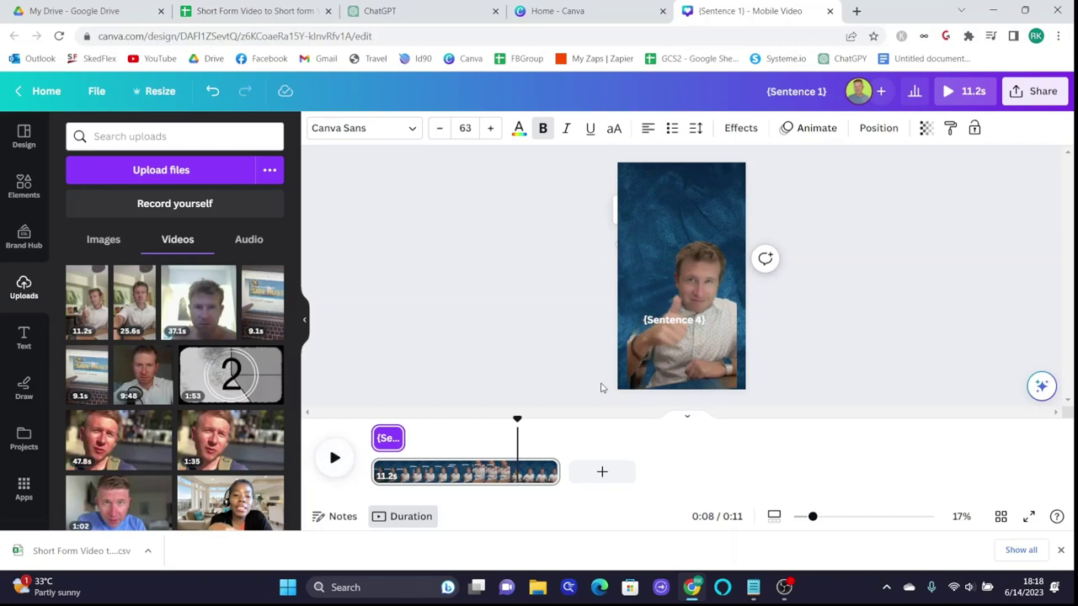
Check the timing of {Sentence 3} and play the page from about 4 seconds to the end
{"action": "left_click_drag", "start_coordinate": [517, 421], "coordinate": [491, 449]}
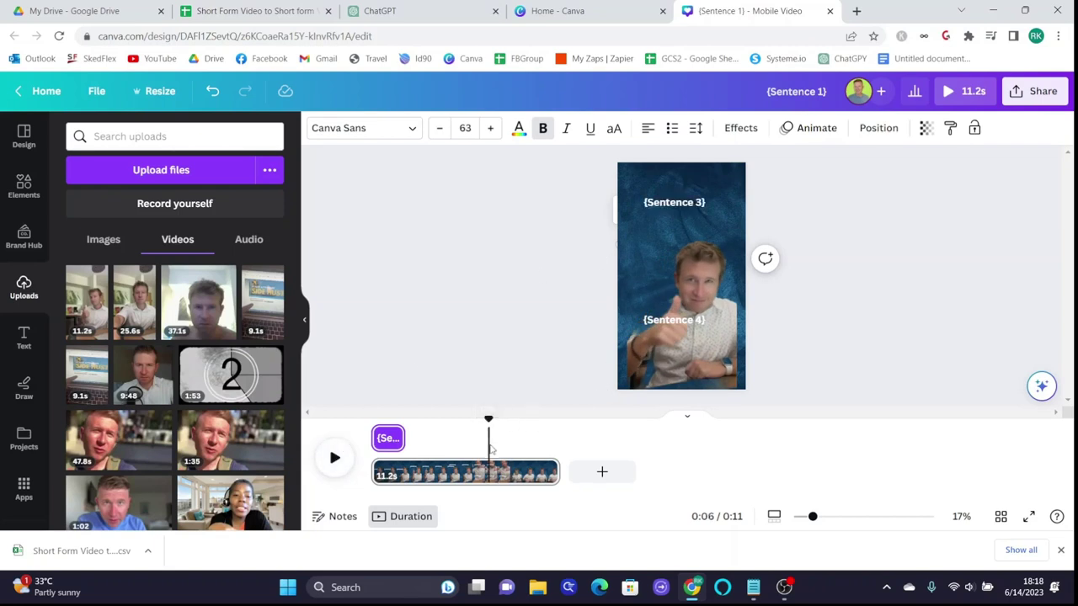
{"action": "left_click", "coordinate": [683, 207]}
{"action": "left_click", "coordinate": [434, 459]}
{"action": "key", "text": "space"}
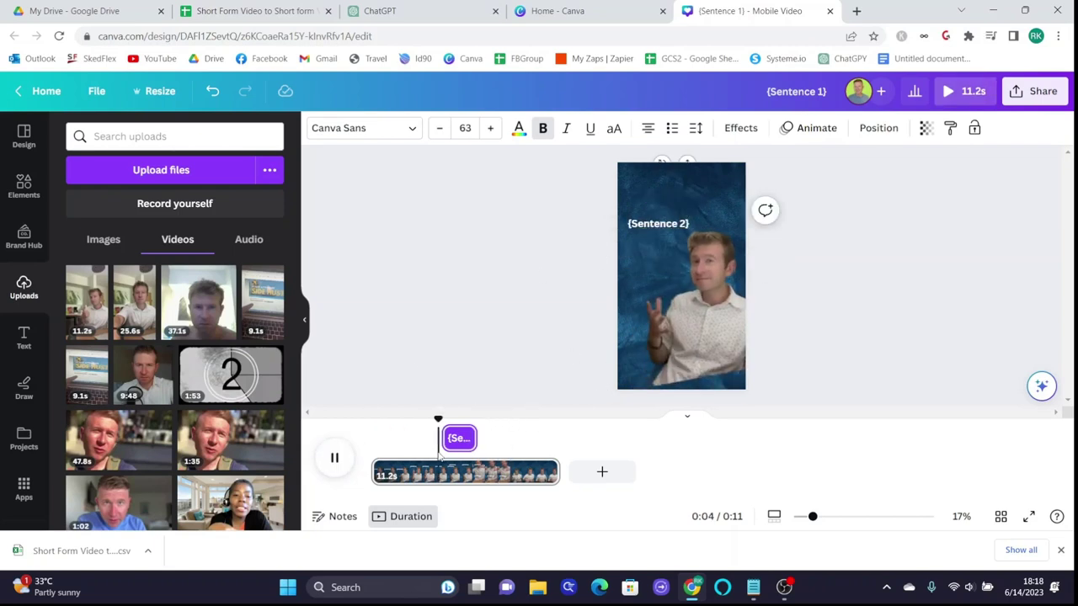
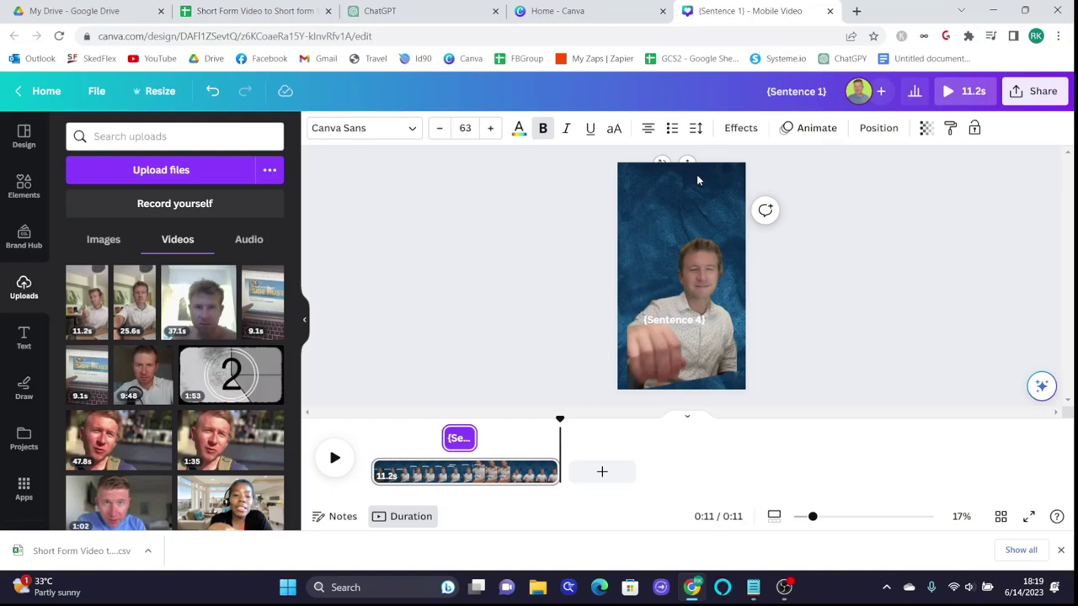
Search the photos for "future background" and place the blue glowing-lines photo behind the clip, enlarged to cover the page
{"action": "left_click", "coordinate": [22, 187]}
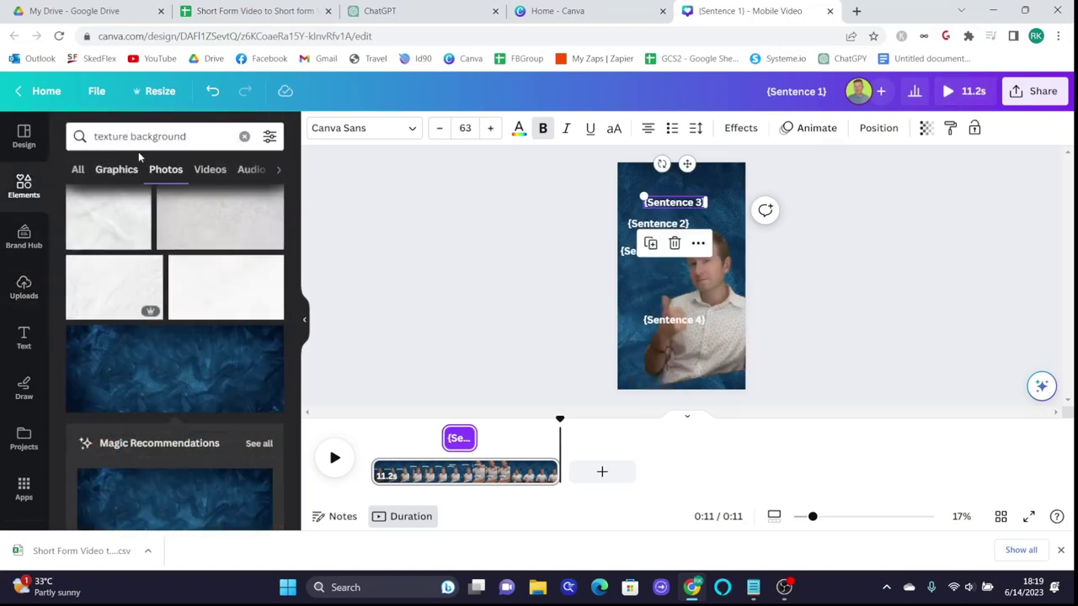
{"action": "double_click", "coordinate": [112, 136]}
{"action": "type", "text": "future"}
{"action": "key", "text": "Return"}
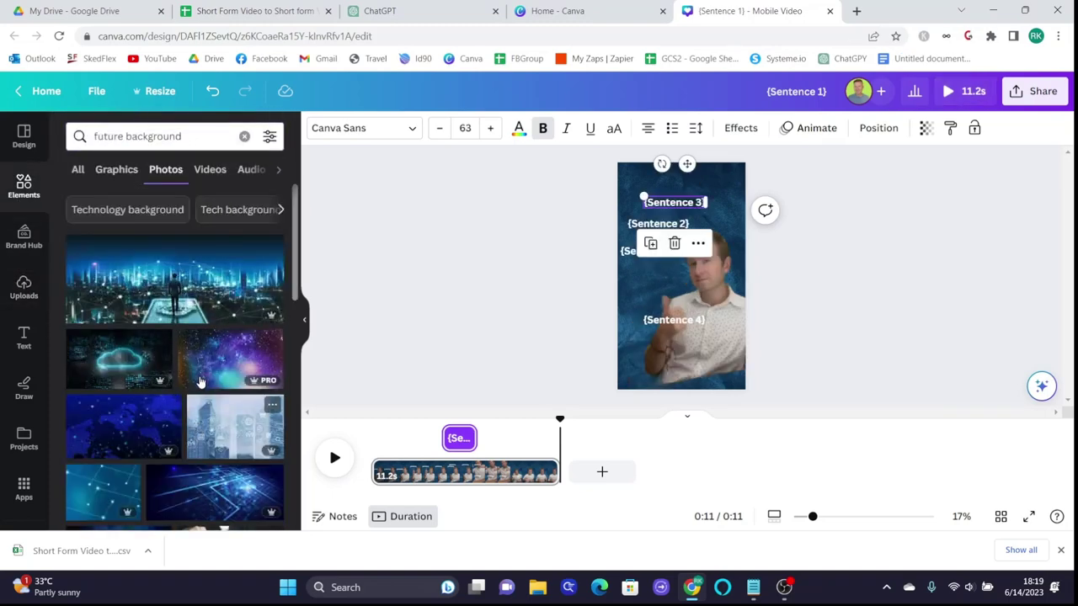
{"action": "scroll", "coordinate": [198, 394], "scroll_direction": "down", "scroll_amount": 3}
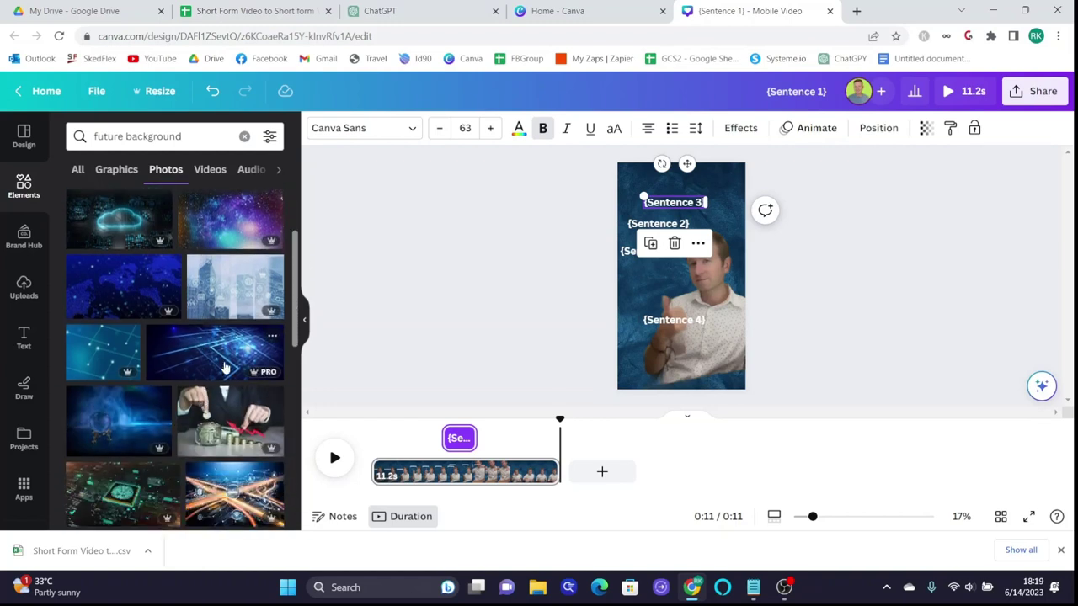
{"action": "left_click", "coordinate": [132, 415]}
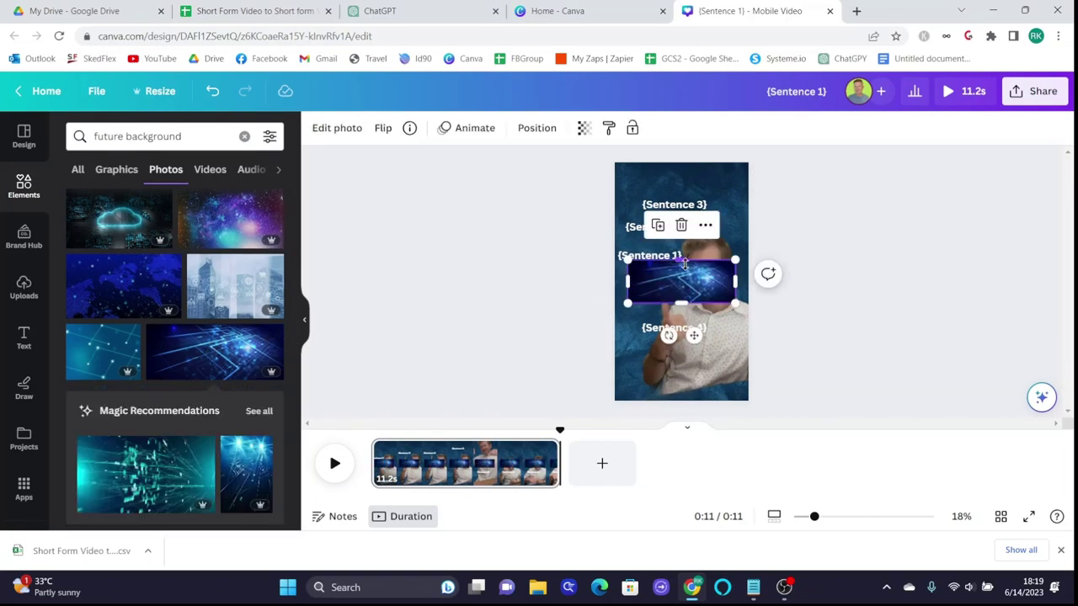
{"action": "left_click_drag", "start_coordinate": [676, 264], "coordinate": [627, 283]}
{"action": "left_click", "coordinate": [661, 240]}
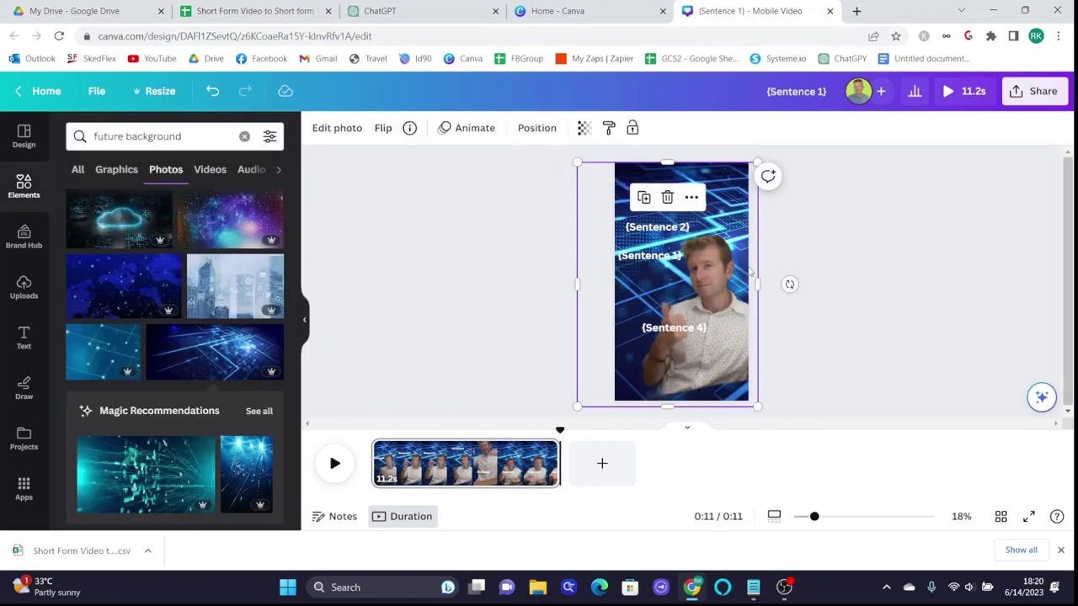
Search the photos for "city background"
{"action": "left_click", "coordinate": [184, 135]}
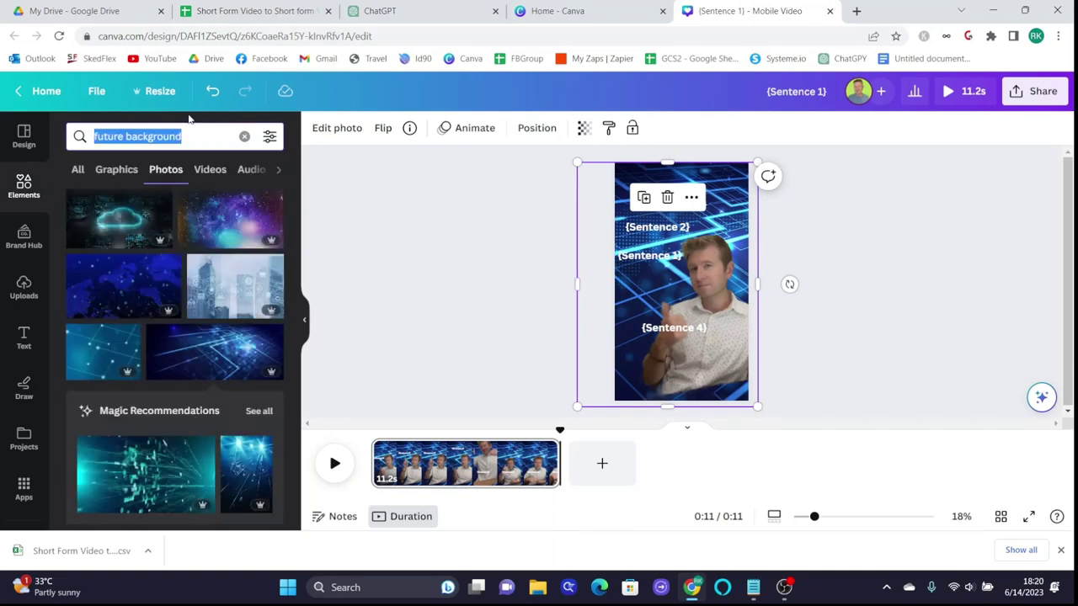
{"action": "type", "text": "city background"}
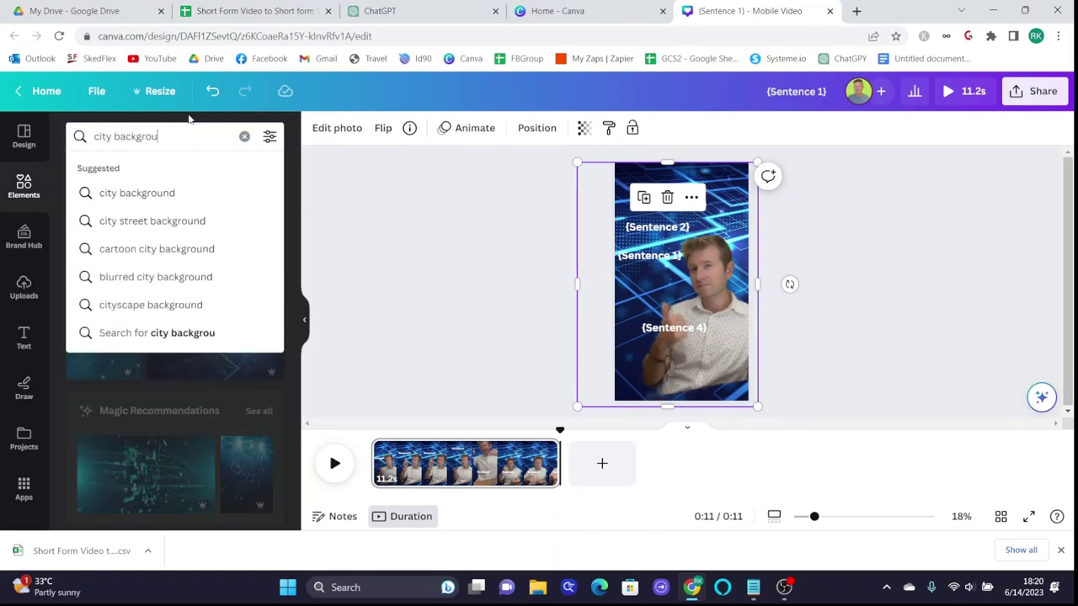
{"action": "key", "text": "Return"}
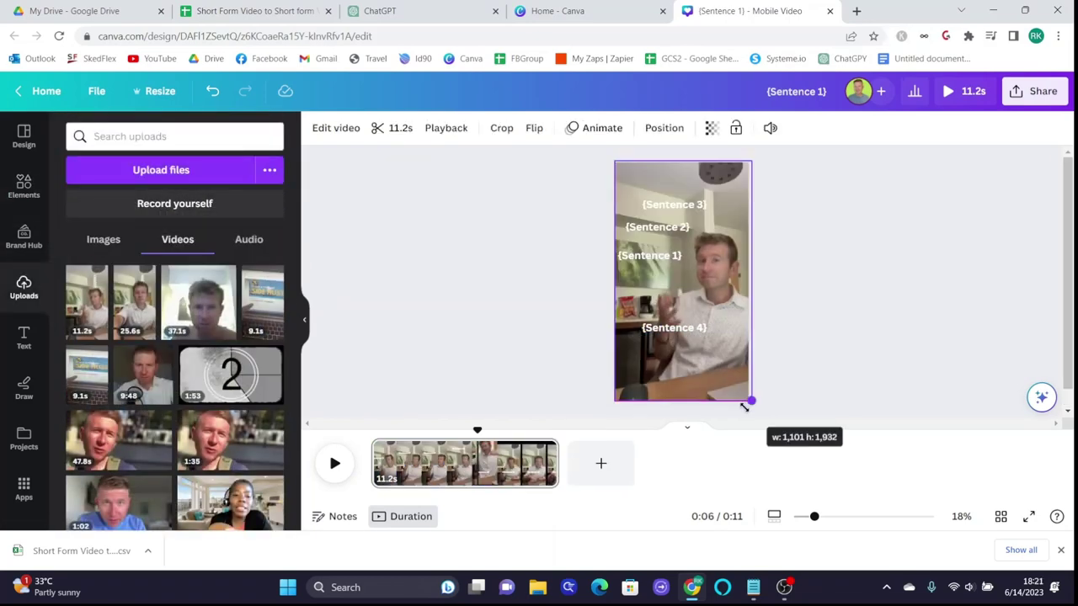
Enlarge the uploaded 11.2-second clip with its original room background to about 1,101 by 1,932 and fit it over the page
{"action": "mouse_move", "coordinate": [747, 404]}
{"action": "left_mouse_down"}
{"action": "mouse_move", "coordinate": [750, 442]}
{"action": "mouse_move", "coordinate": [752, 402]}
{"action": "left_mouse_up"}
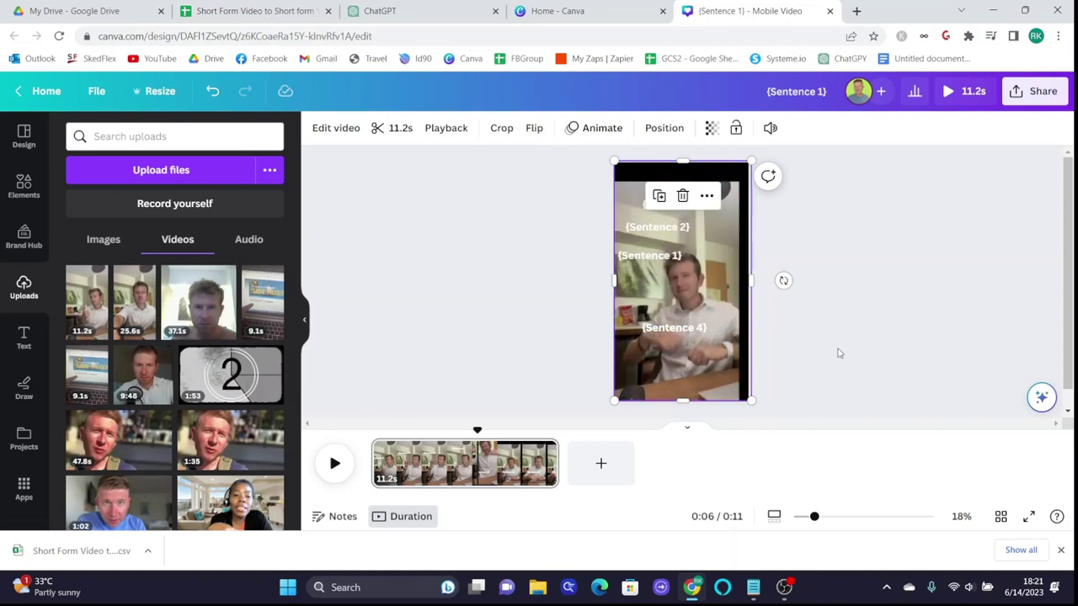
{"action": "left_click_drag", "start_coordinate": [720, 230], "coordinate": [717, 224]}
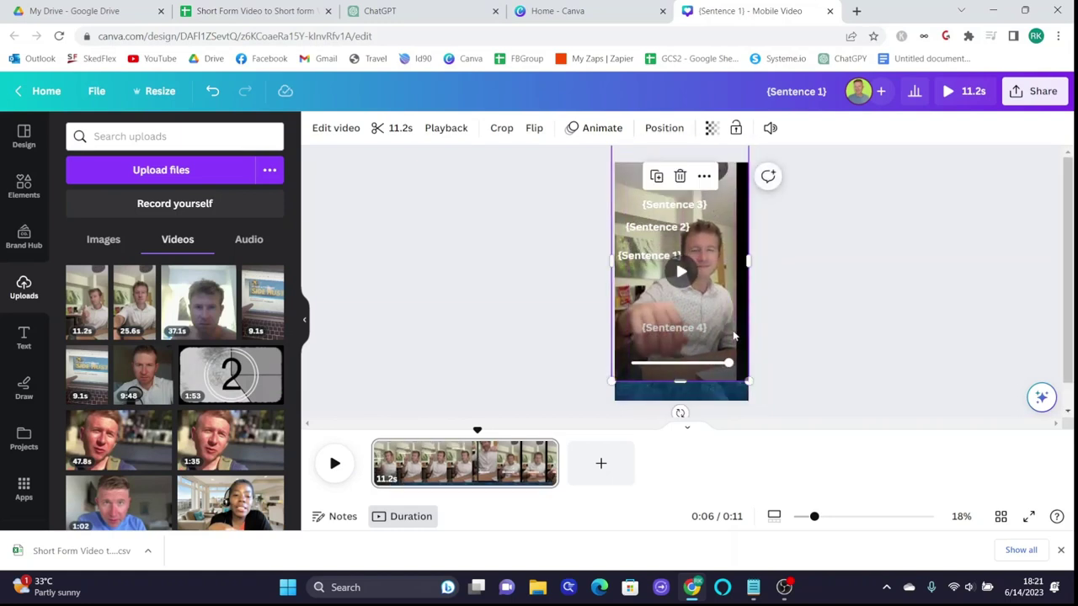
{"action": "left_click", "coordinate": [764, 390]}
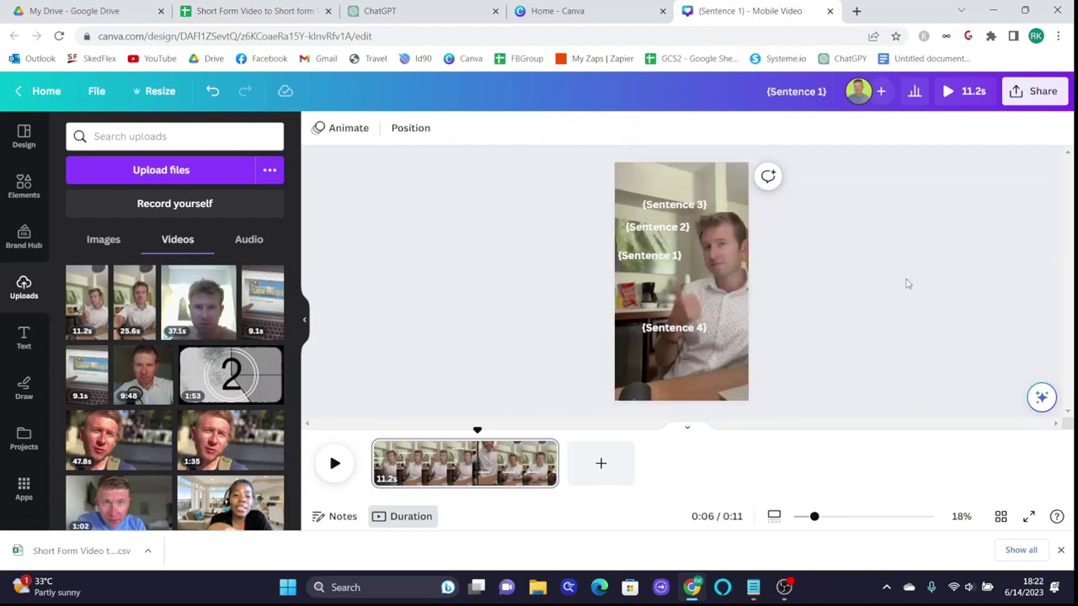
Adjust the background clip's light: brightness -20, contrast 14 and shadows 45
{"action": "left_click", "coordinate": [730, 189]}
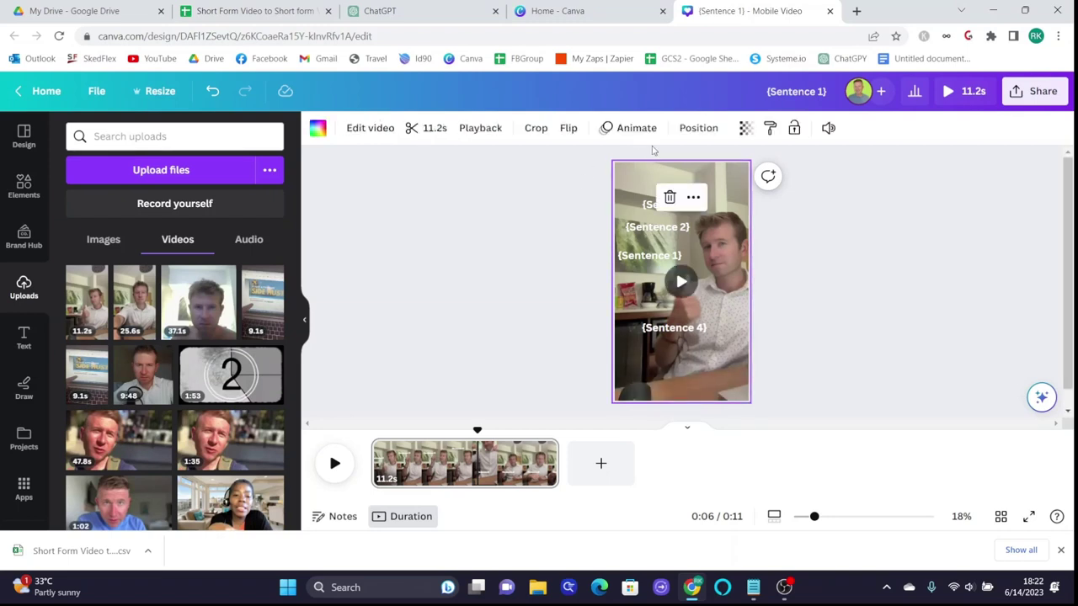
{"action": "left_click", "coordinate": [370, 128]}
{"action": "left_click_drag", "start_coordinate": [168, 358], "coordinate": [149, 352]}
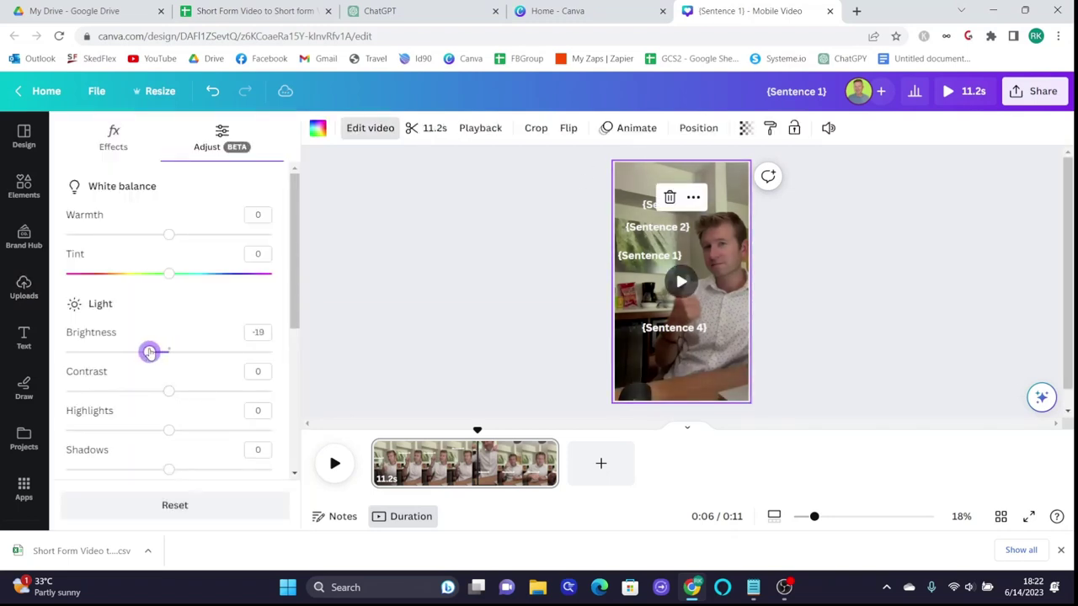
{"action": "mouse_move", "coordinate": [168, 392]}
{"action": "left_mouse_down"}
{"action": "mouse_move", "coordinate": [192, 390]}
{"action": "mouse_move", "coordinate": [154, 391]}
{"action": "mouse_move", "coordinate": [184, 391]}
{"action": "left_mouse_up"}
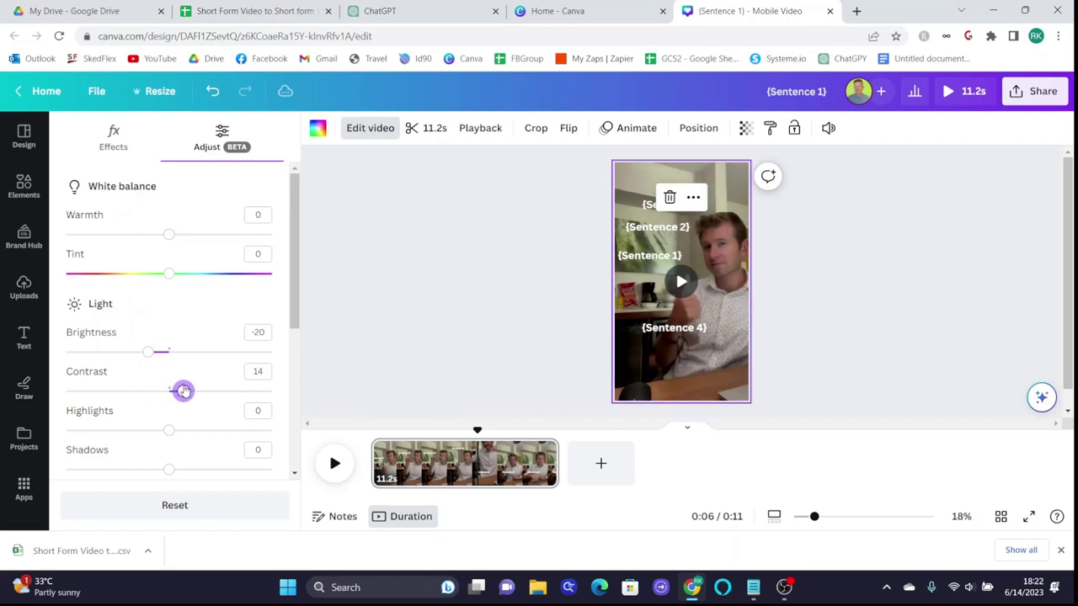
{"action": "scroll", "coordinate": [169, 388], "scroll_direction": "down", "scroll_amount": 2}
{"action": "left_click_drag", "start_coordinate": [168, 323], "coordinate": [215, 323]}
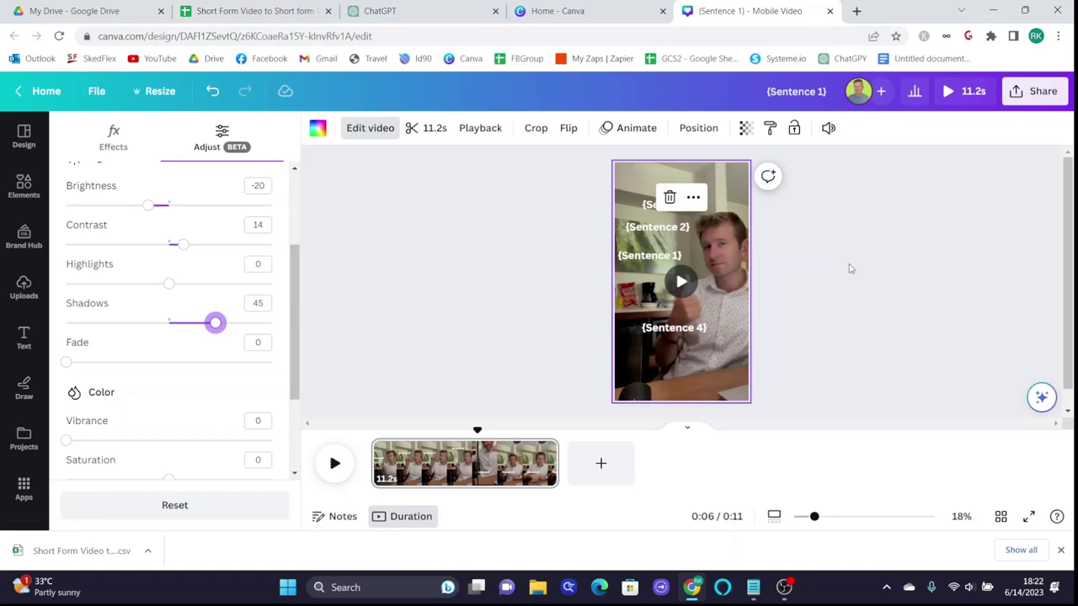
Generate 11 pages from all selected data rows with Bulk create
{"action": "left_click", "coordinate": [24, 490]}
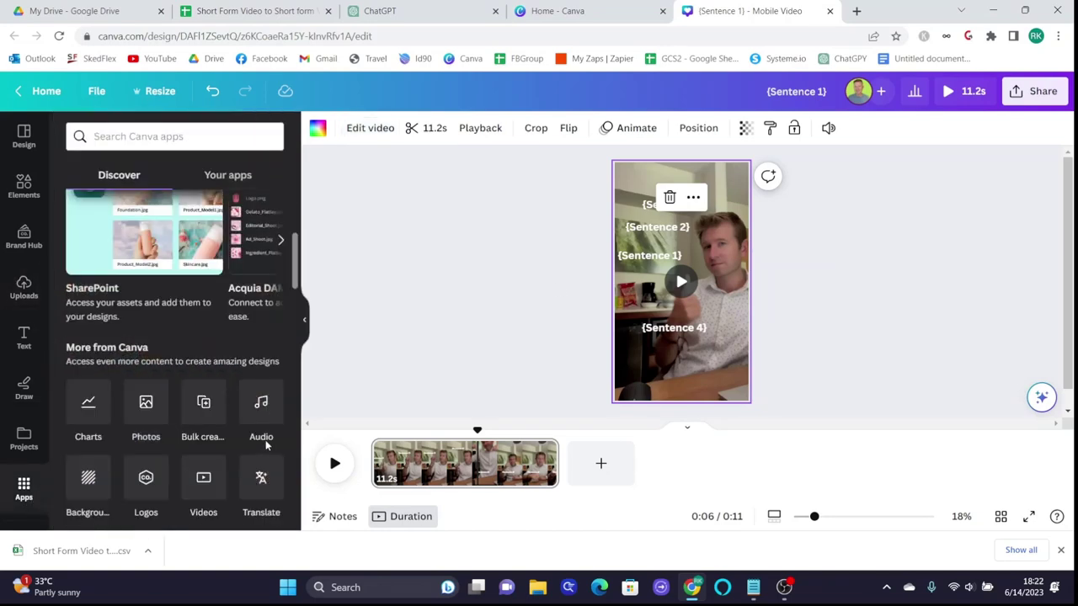
{"action": "scroll", "coordinate": [211, 379], "scroll_direction": "down", "scroll_amount": 1}
{"action": "left_click", "coordinate": [212, 358]}
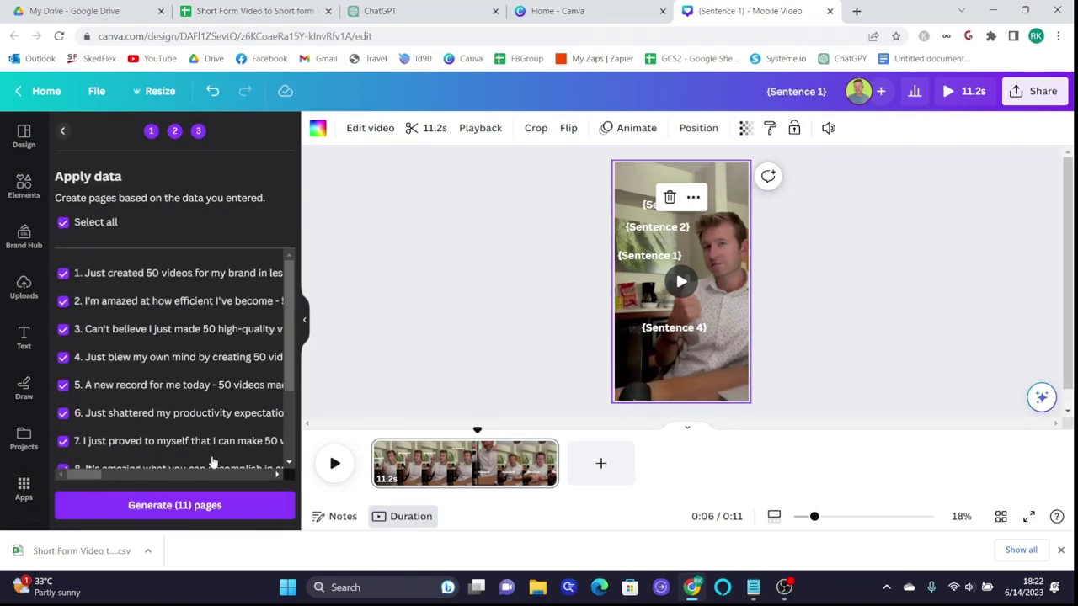
{"action": "left_click", "coordinate": [174, 505]}
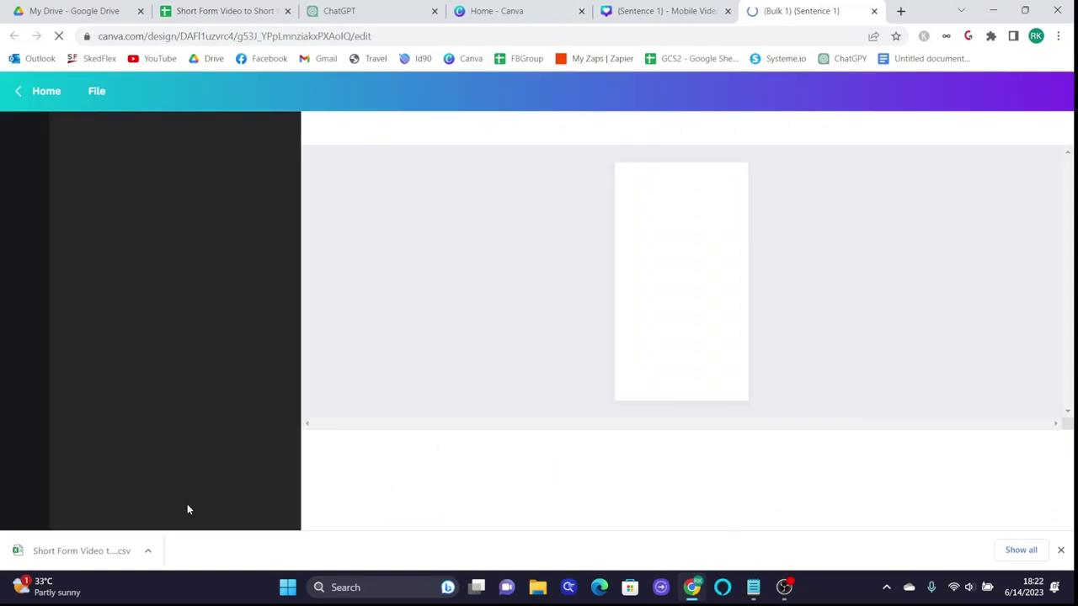
Delete the first generated page, which carries the "Of course! Here are the fourth sentences:" text
{"action": "left_click", "coordinate": [513, 455]}
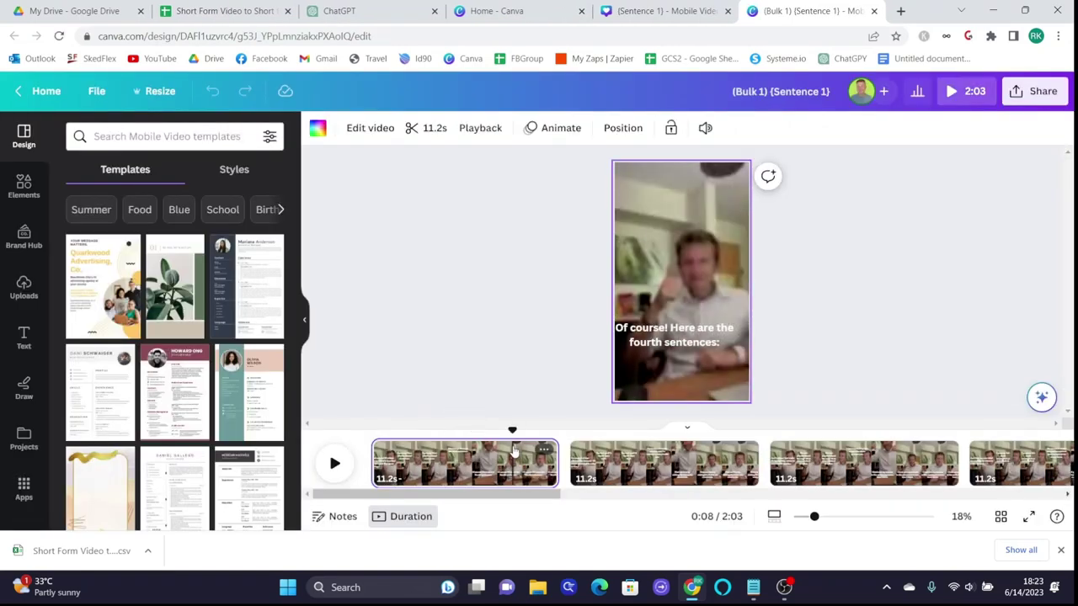
{"action": "left_click", "coordinate": [498, 453]}
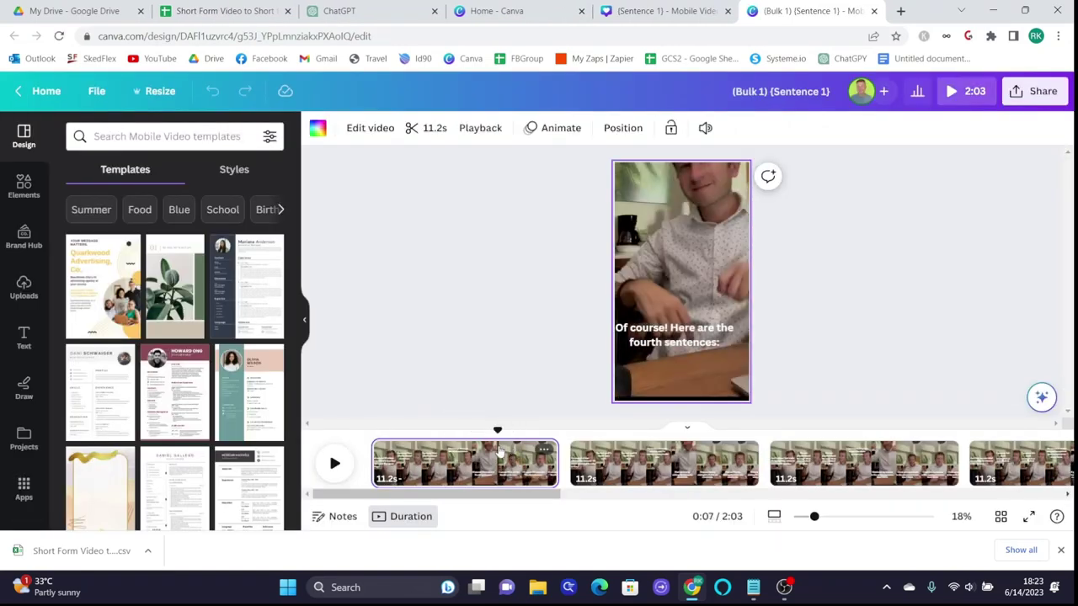
{"action": "key", "text": "Delete"}
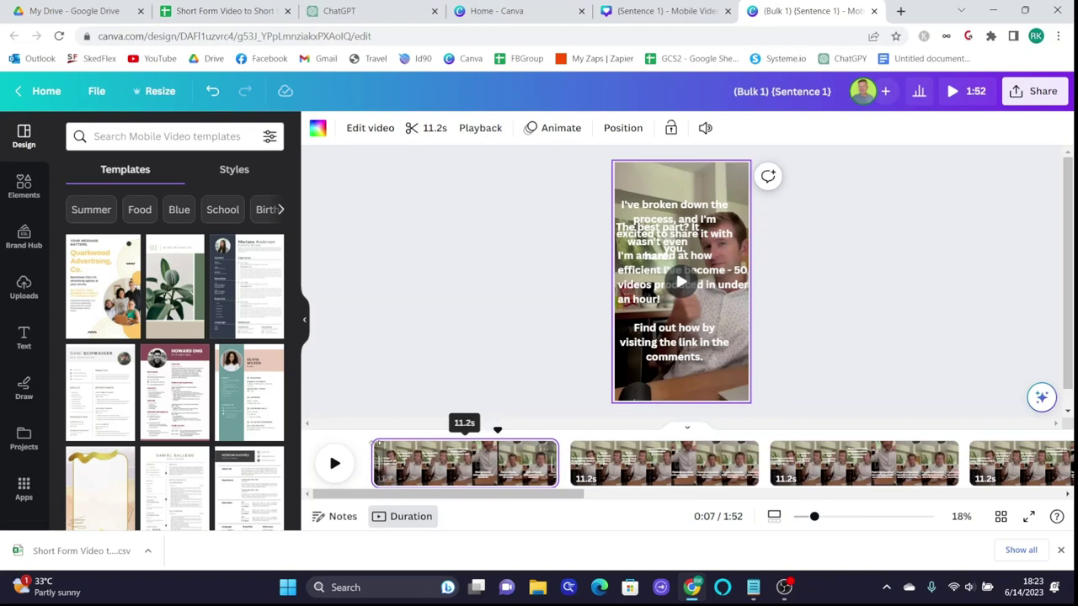
Play the first generated page from its start, pausing at each sentence to check text placement and timing against the gestures
{"action": "left_click", "coordinate": [371, 433]}
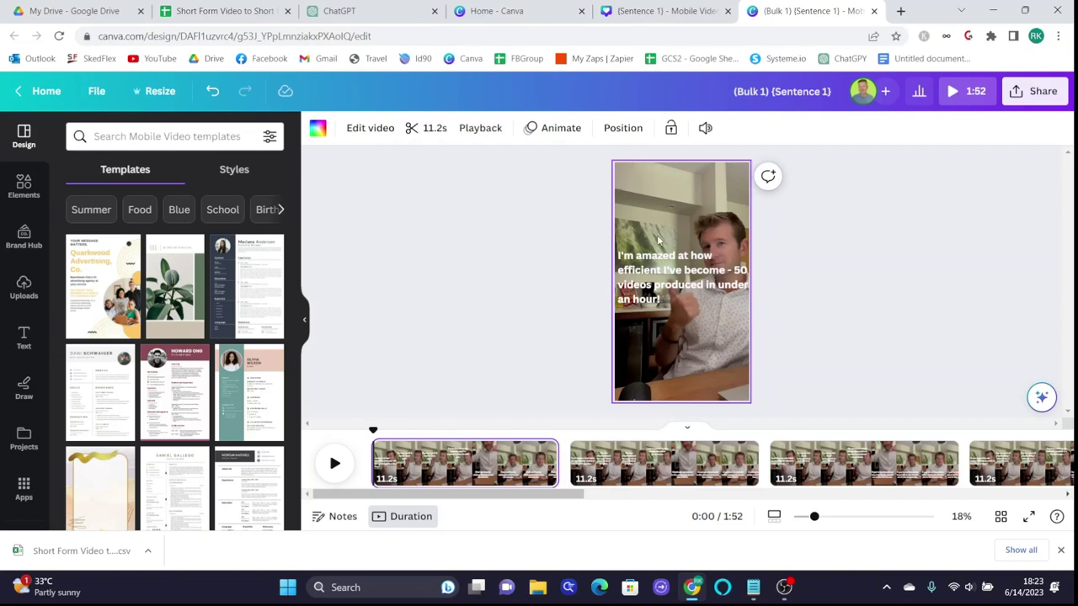
{"action": "key", "text": "space"}
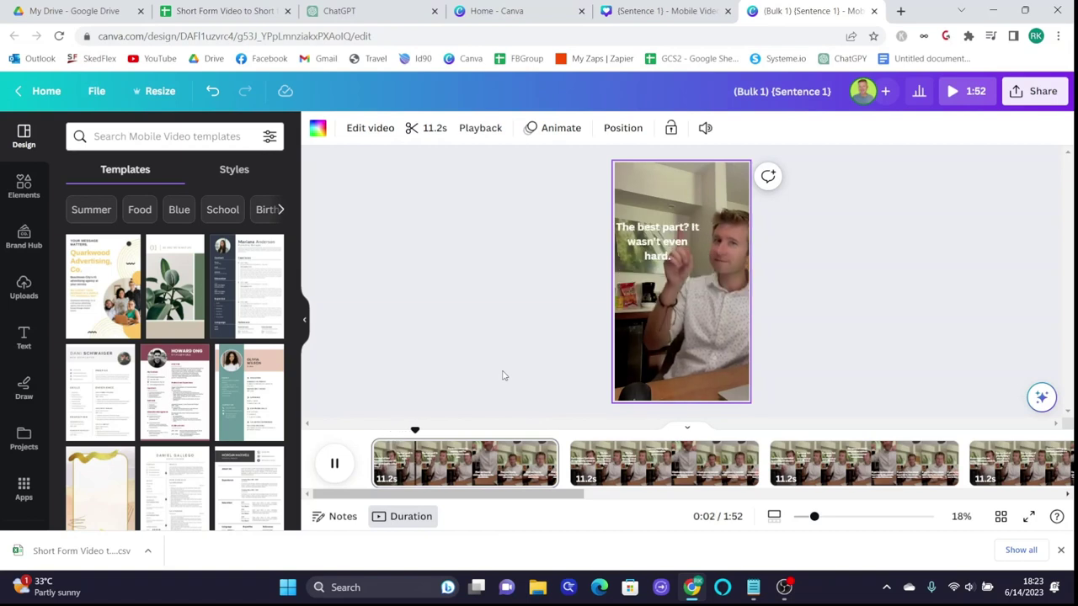
{"action": "key", "text": "space"}
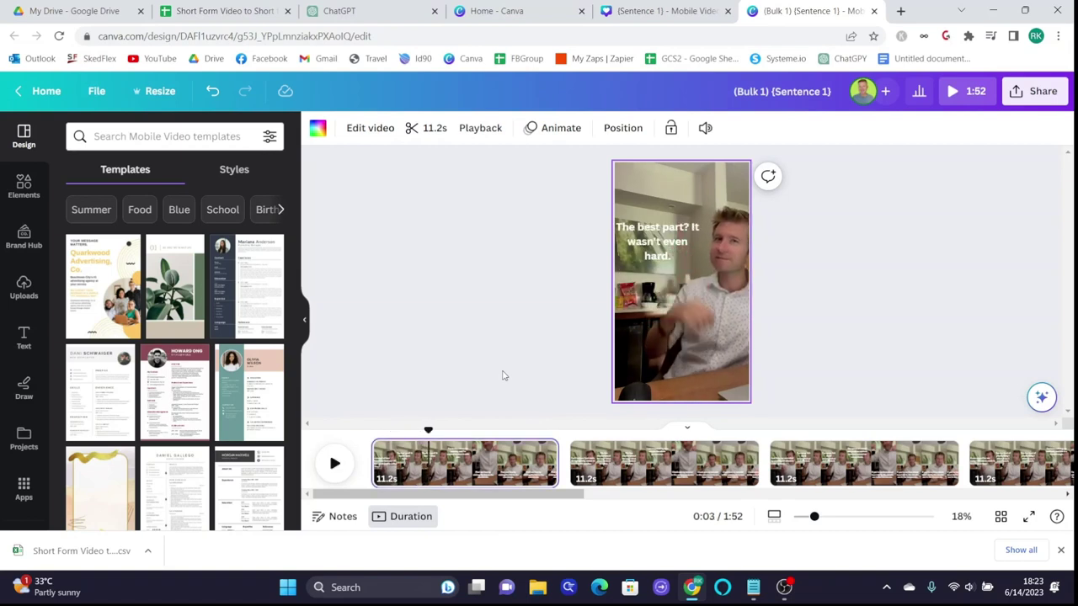
{"action": "key", "text": "space"}
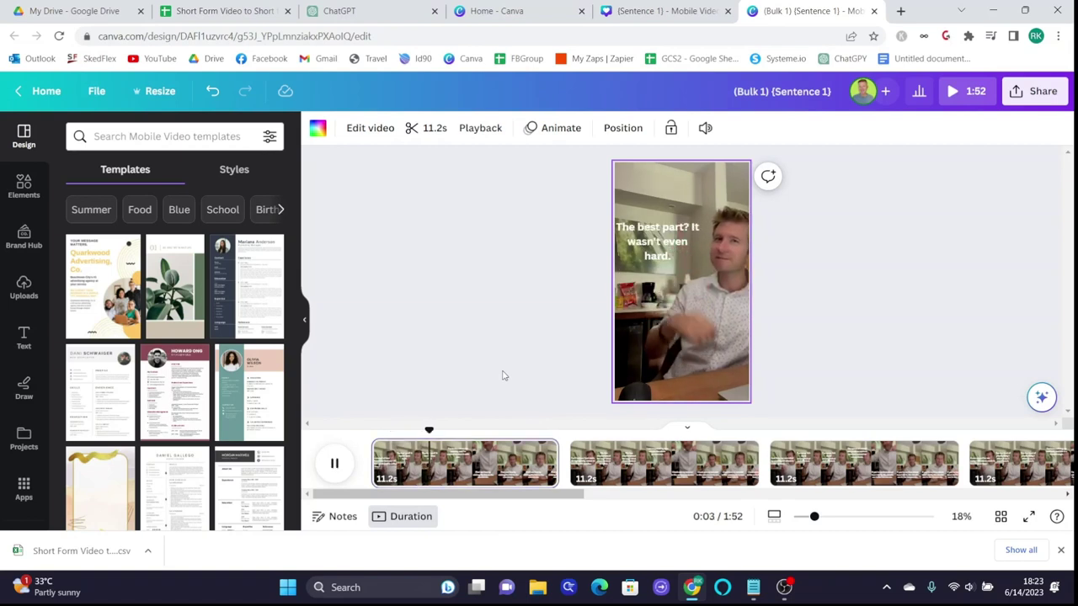
{"action": "key", "text": "space"}
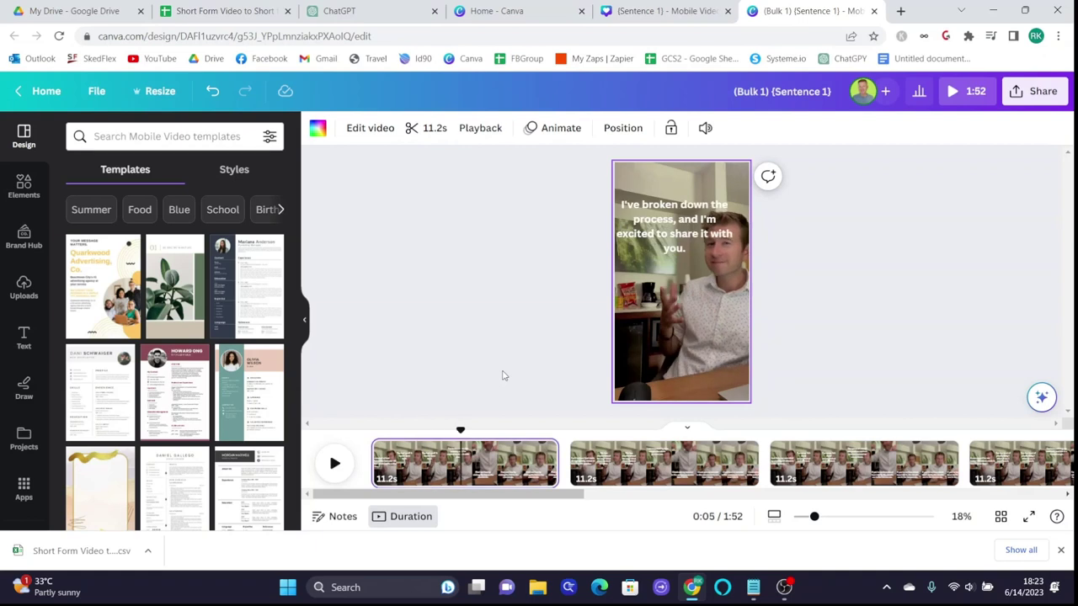
{"action": "key", "text": "space"}
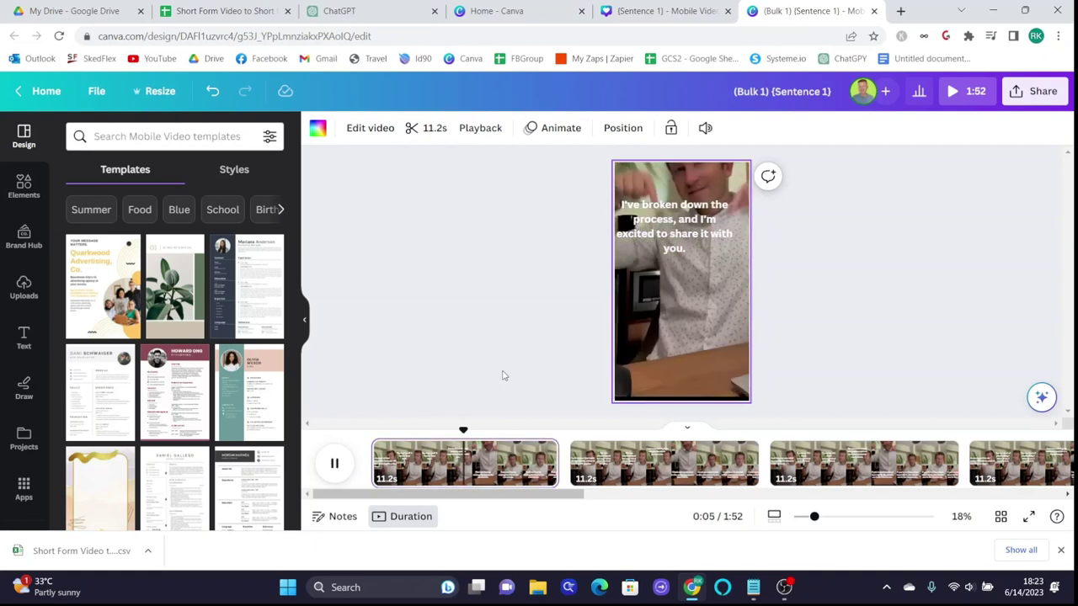
{"action": "key", "text": "space"}
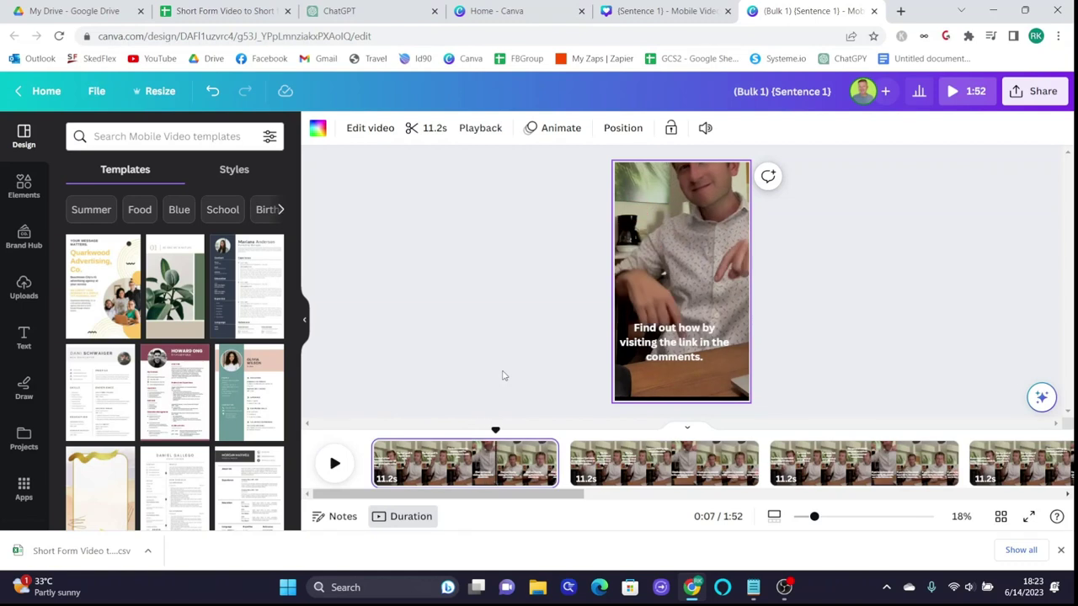
{"action": "key", "text": "space"}
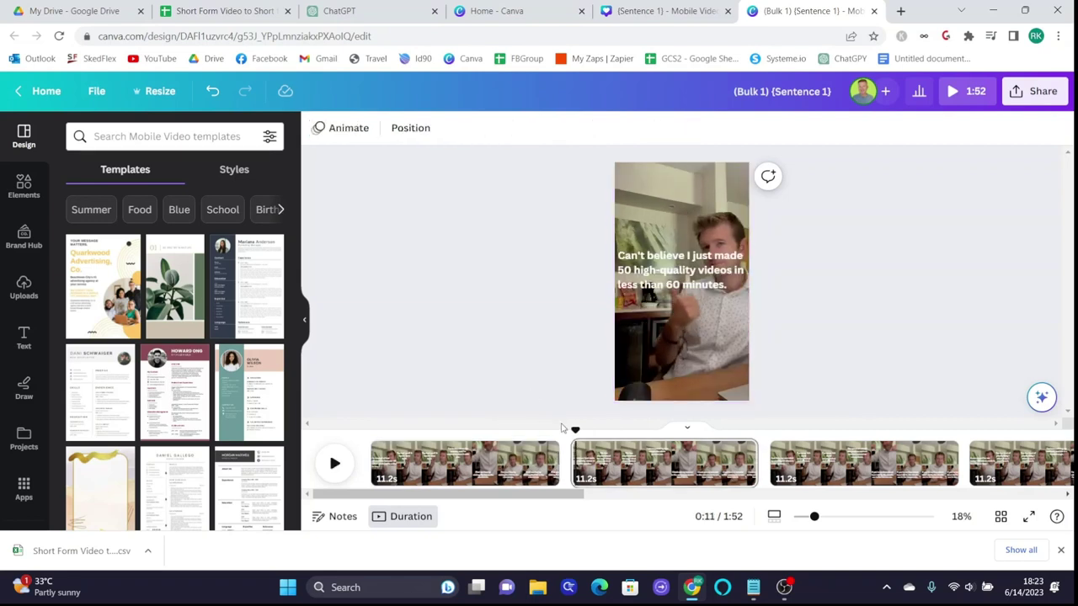
{"action": "left_click_drag", "start_coordinate": [580, 429], "coordinate": [434, 429]}
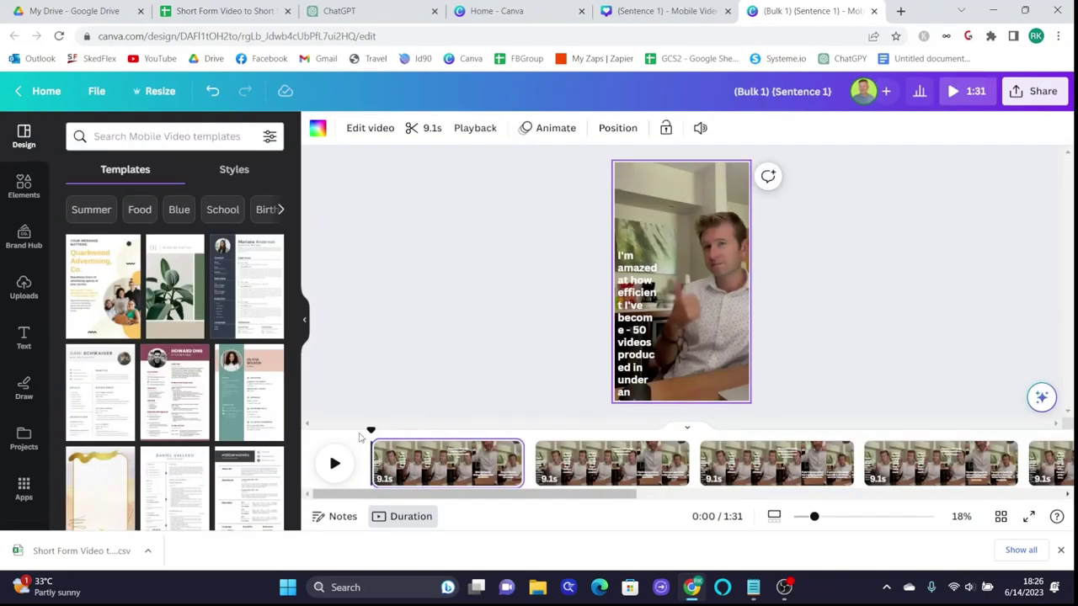
{"action": "key", "text": "space"}
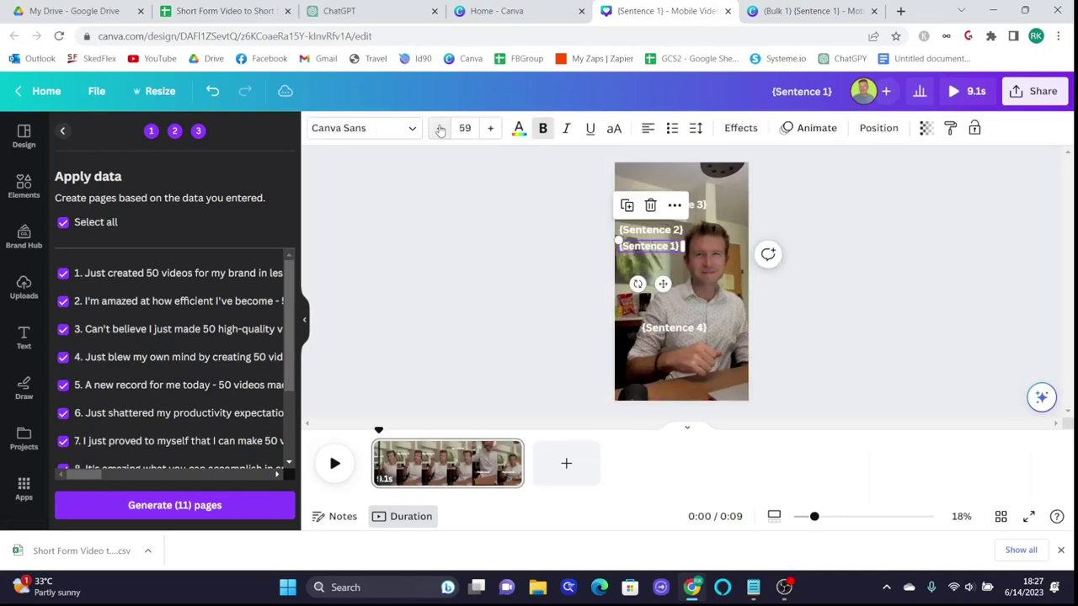
Reduce the font size of the {Sentence 1} placeholder and finish resizing the {Sentence 4} text box in the template
{"action": "left_click", "coordinate": [439, 128]}
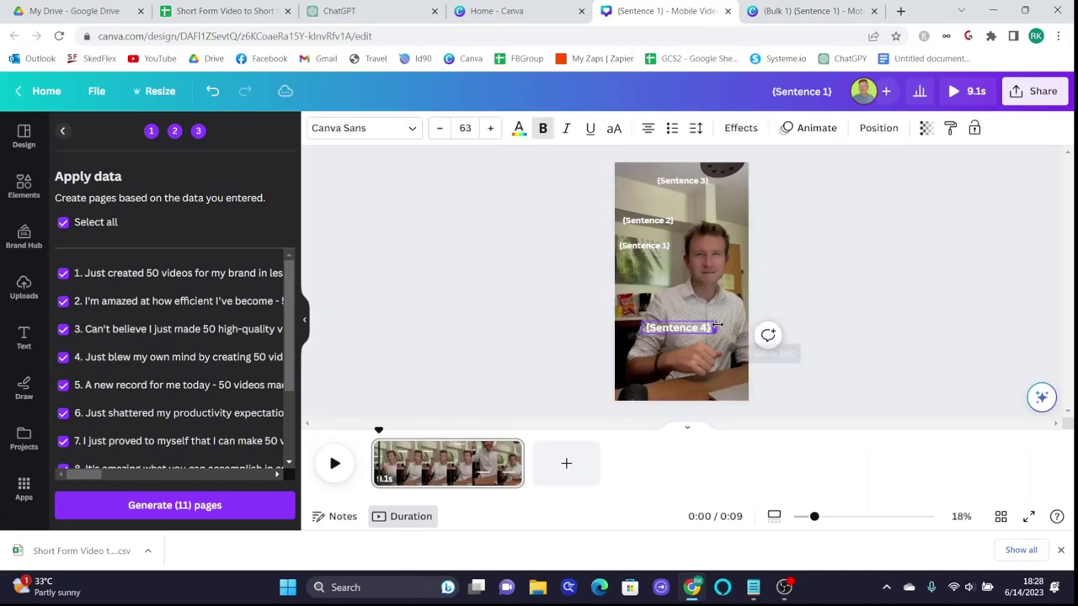
{"action": "left_click", "coordinate": [838, 325]}
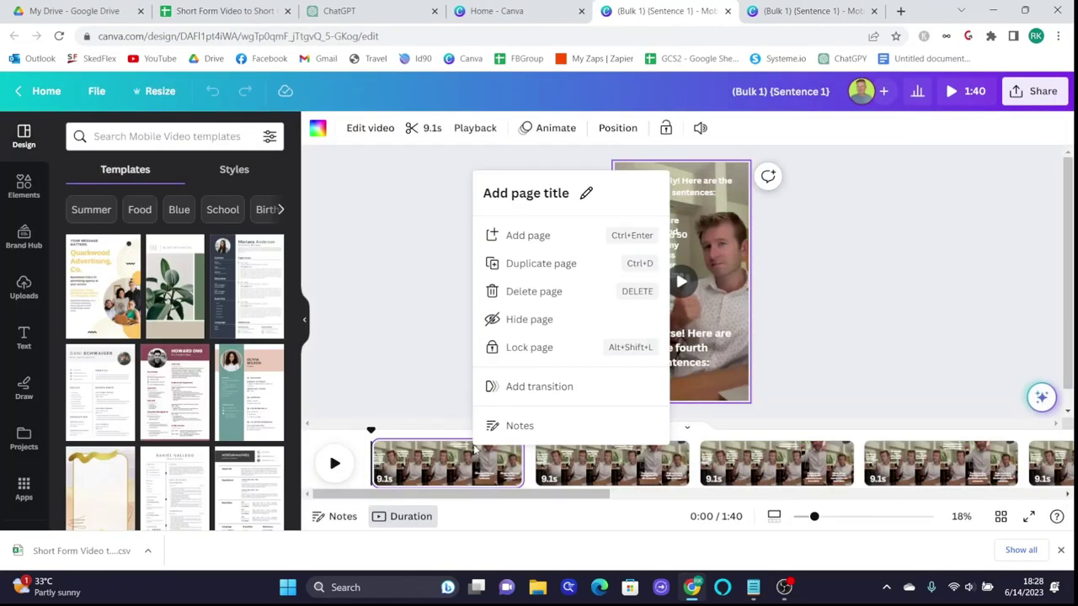
Scrub through the first two generated pages from the start to check the sentence text against the gestures
{"action": "left_click", "coordinate": [445, 455]}
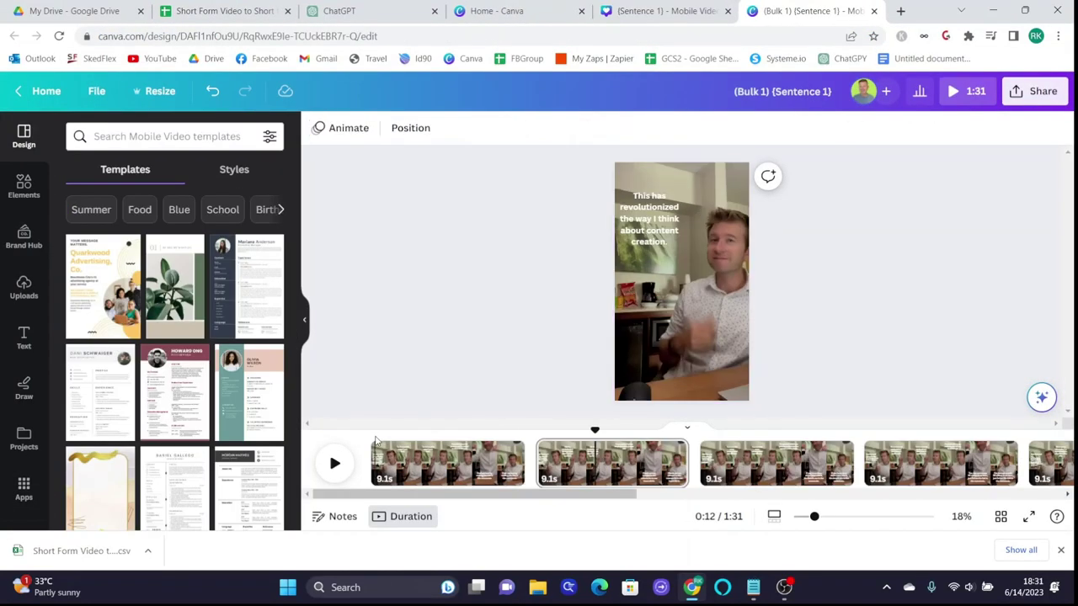
{"action": "left_click", "coordinate": [375, 434]}
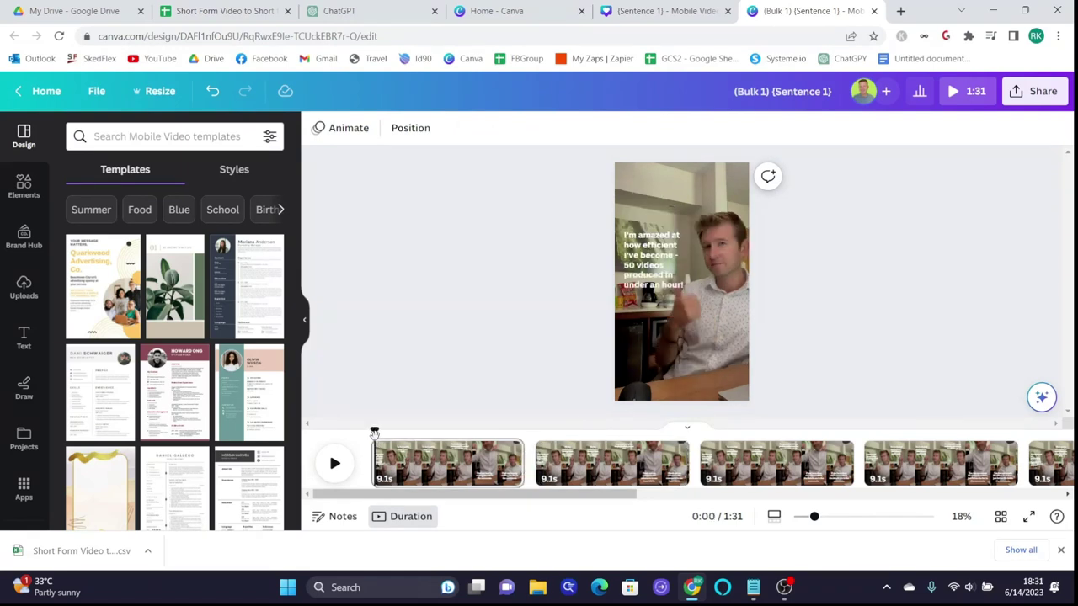
{"action": "left_click_drag", "start_coordinate": [376, 429], "coordinate": [658, 425]}
{"action": "left_click_drag", "start_coordinate": [621, 489], "coordinate": [913, 476]}
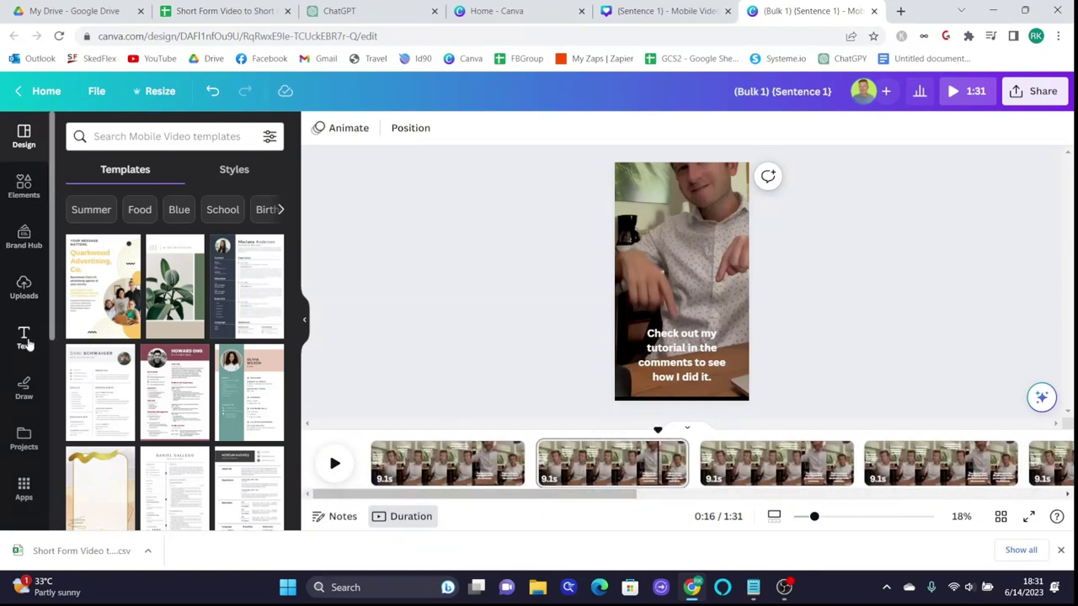
Add an upbeat music track from the audio library beneath the generated pages and play the videos with it
{"action": "scroll", "coordinate": [33, 347], "scroll_direction": "down", "scroll_amount": 5}
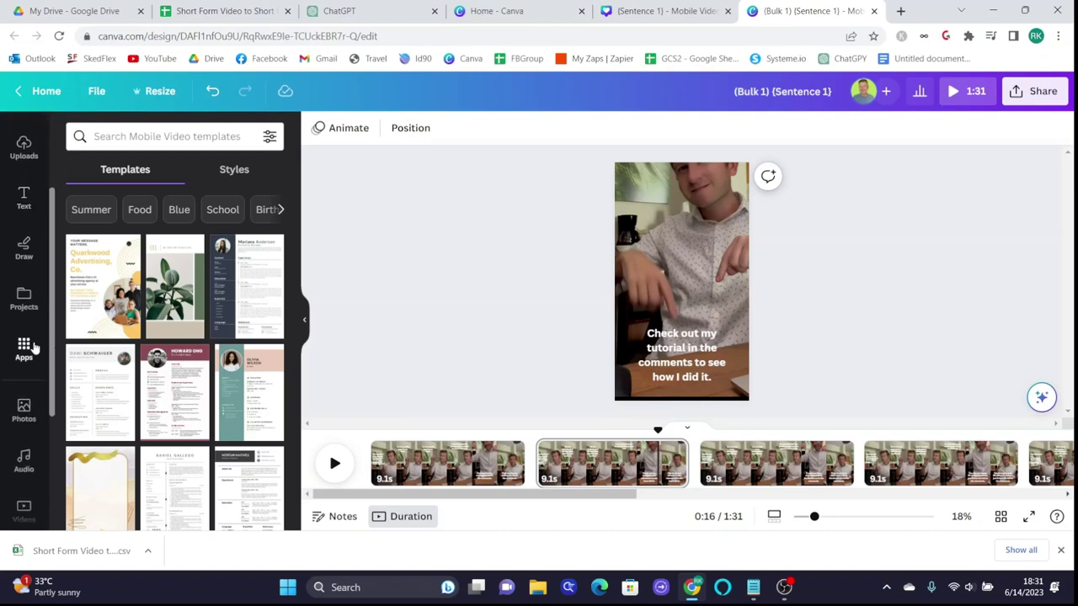
{"action": "left_click", "coordinate": [30, 388]}
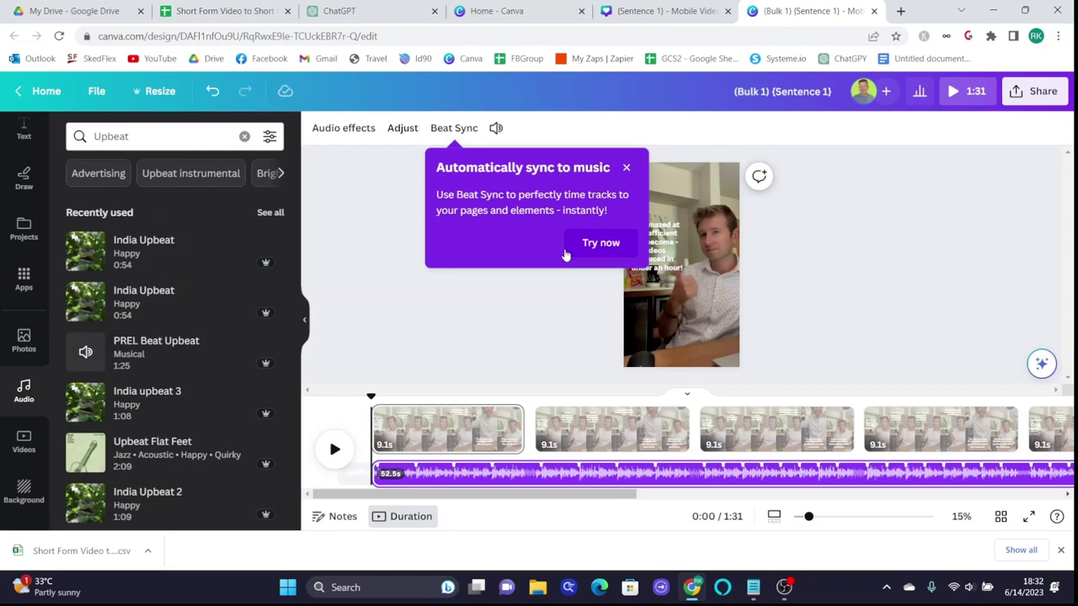
{"action": "left_click", "coordinate": [600, 243]}
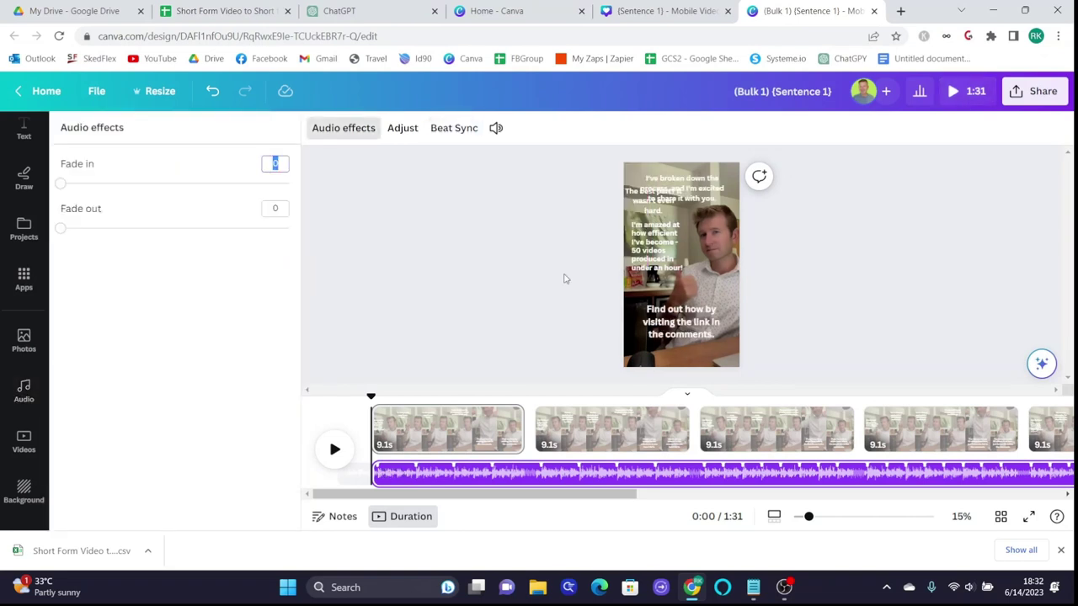
{"action": "left_click", "coordinate": [334, 449]}
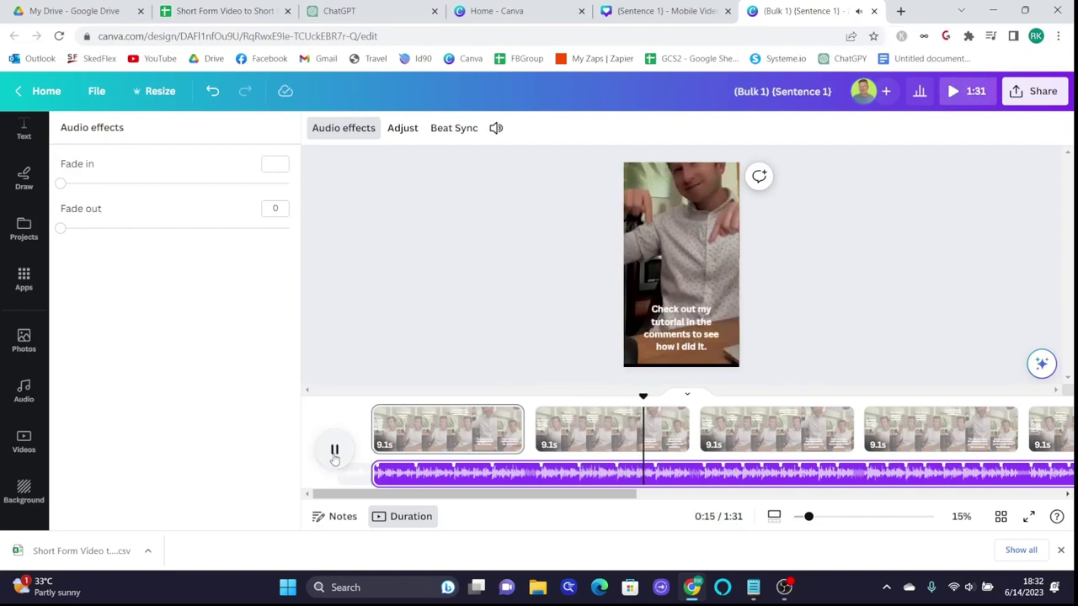
{"action": "left_click", "coordinate": [335, 451]}
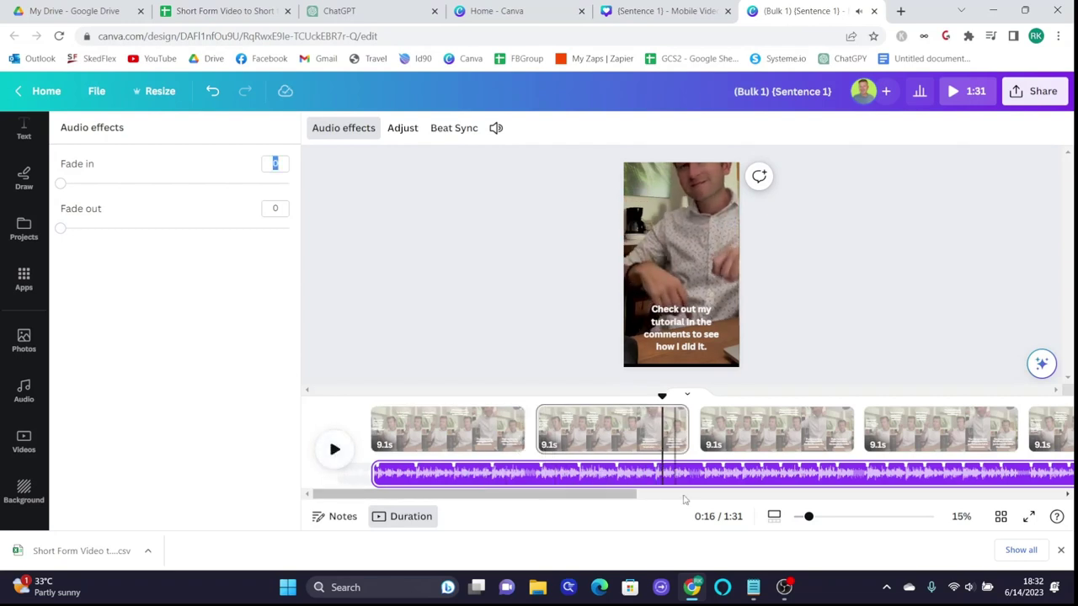
Trim the music track to about 18.2 s so it ends with the second page
{"action": "scroll", "coordinate": [741, 472], "scroll_direction": "right", "scroll_amount": 5}
{"action": "left_click_drag", "start_coordinate": [745, 470], "coordinate": [385, 472]}
{"action": "scroll", "coordinate": [591, 503], "scroll_direction": "left", "scroll_amount": 3}
{"action": "left_click_drag", "start_coordinate": [591, 498], "coordinate": [412, 497]}
{"action": "left_click_drag", "start_coordinate": [844, 474], "coordinate": [689, 477]}
Browse the Upbeat audio results for another music track
{"action": "left_click", "coordinate": [37, 410]}
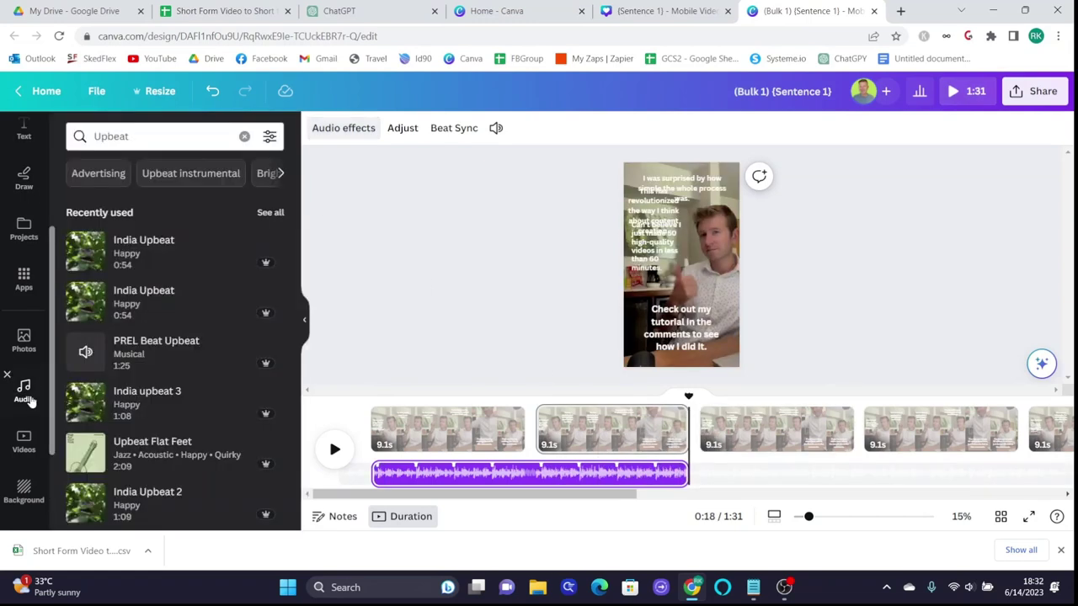
{"action": "scroll", "coordinate": [131, 388], "scroll_direction": "down", "scroll_amount": 2}
{"action": "scroll", "coordinate": [131, 387], "scroll_direction": "down", "scroll_amount": 8}
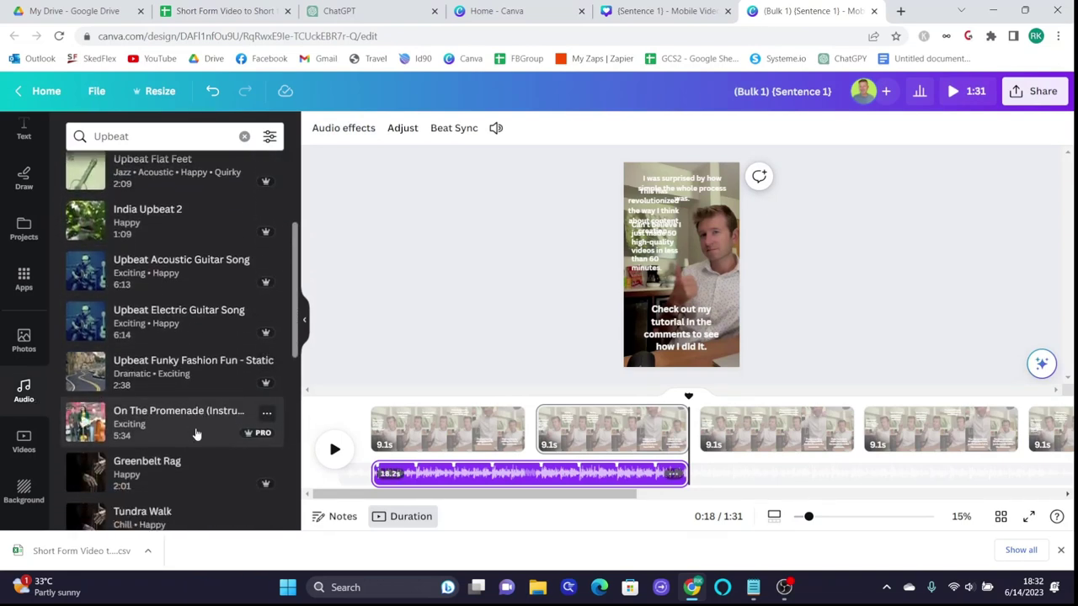
Add the track On The Promenade (Instrumental) to the timeline from the third clip onward and preview it
{"action": "scroll", "coordinate": [198, 436], "scroll_direction": "down", "scroll_amount": 1}
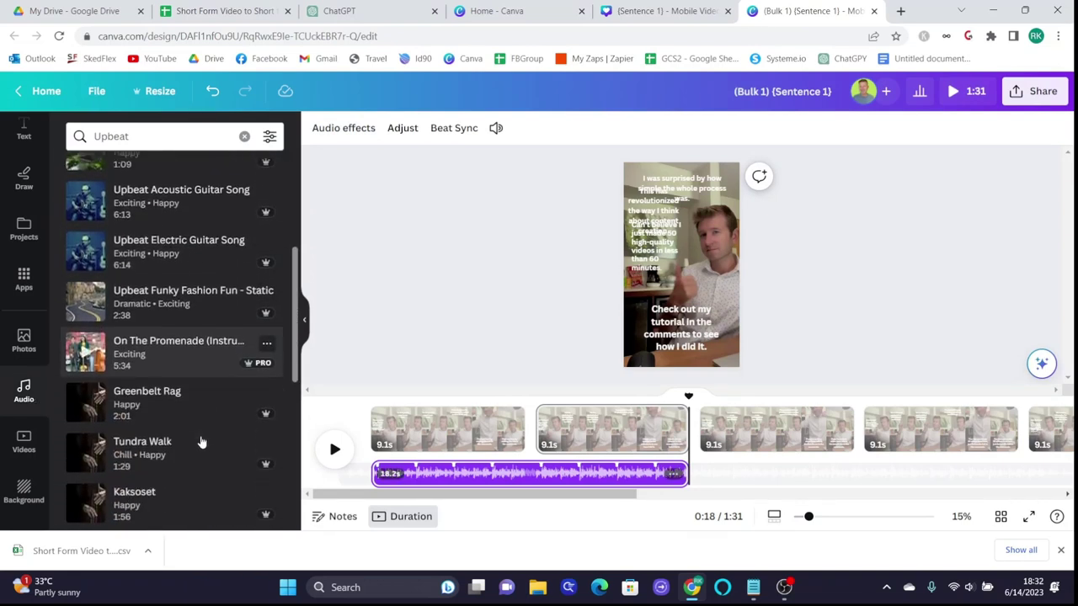
{"action": "left_click", "coordinate": [180, 364]}
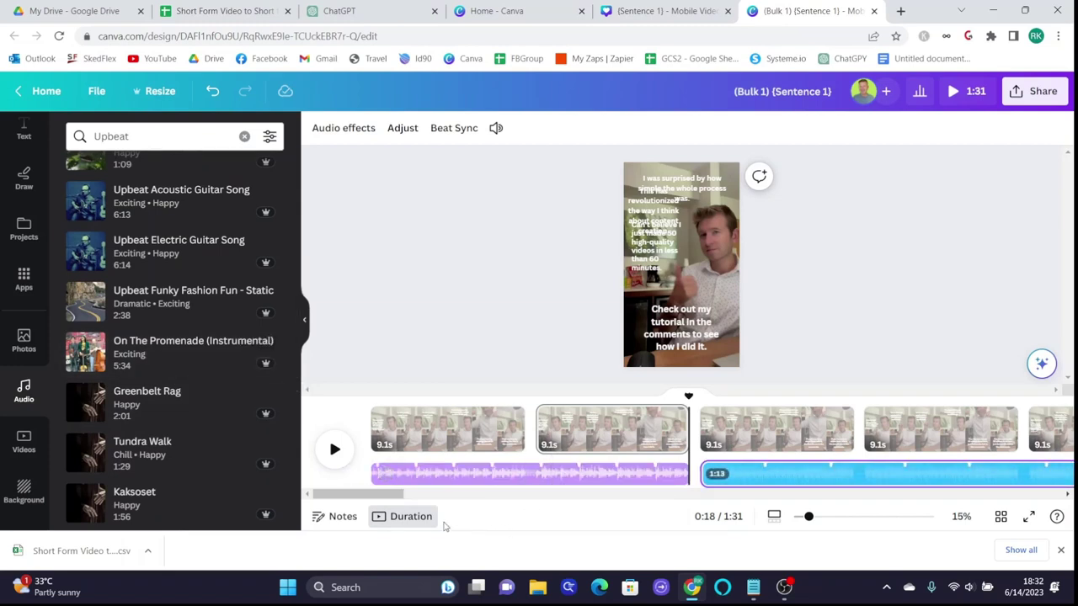
{"action": "left_click", "coordinate": [333, 449]}
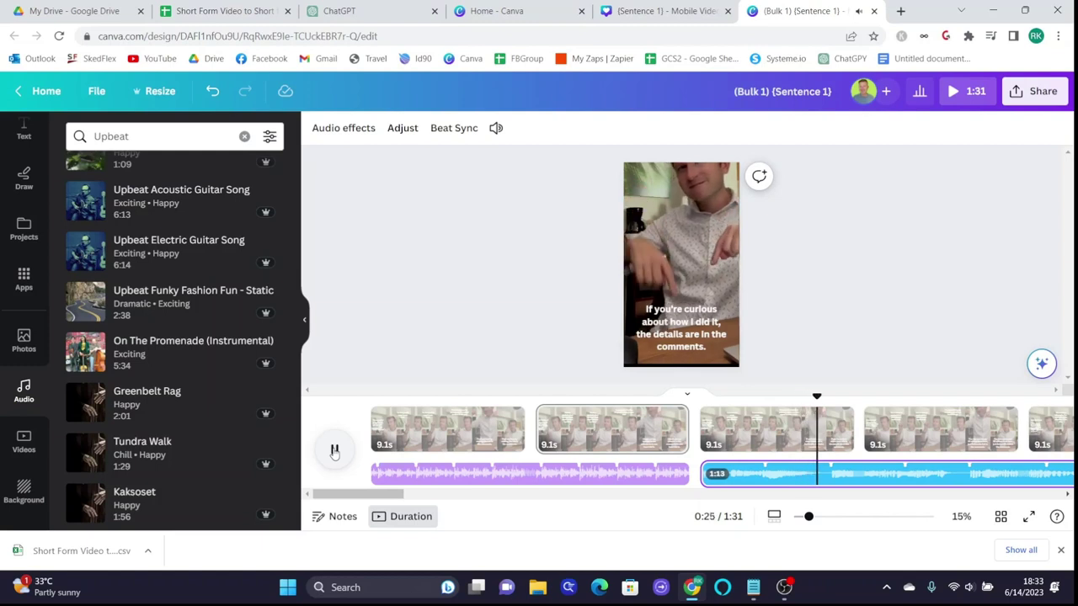
{"action": "left_click", "coordinate": [334, 451]}
{"action": "mouse_move", "coordinate": [369, 497]}
{"action": "left_mouse_down"}
{"action": "mouse_move", "coordinate": [549, 493]}
{"action": "mouse_move", "coordinate": [368, 495]}
{"action": "left_mouse_up"}
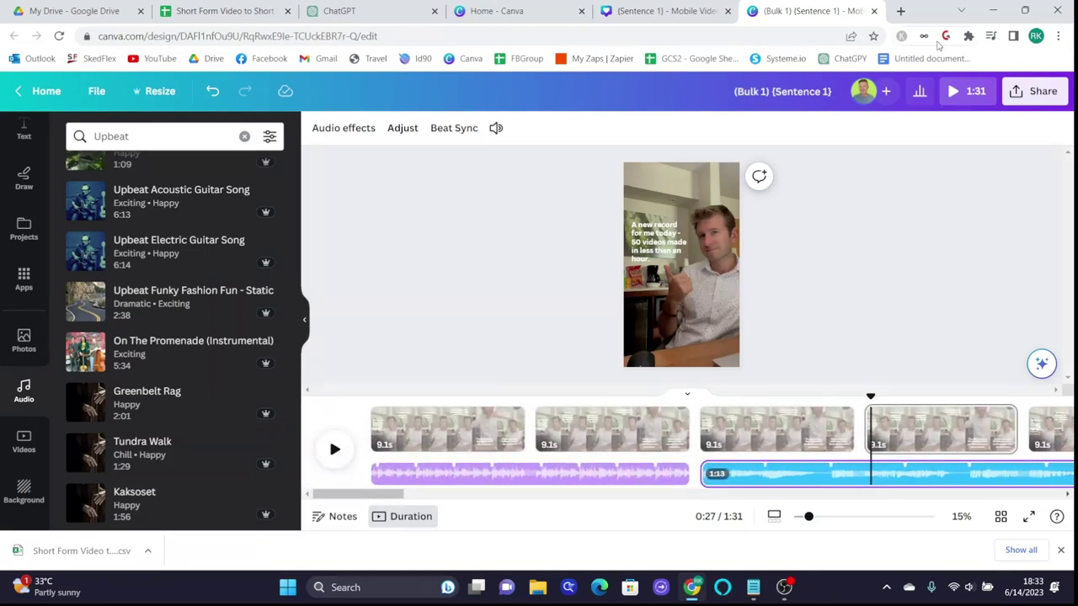
Download all pages of the design as MP4 videos, with each page as a separate file
{"action": "left_click", "coordinate": [1016, 93]}
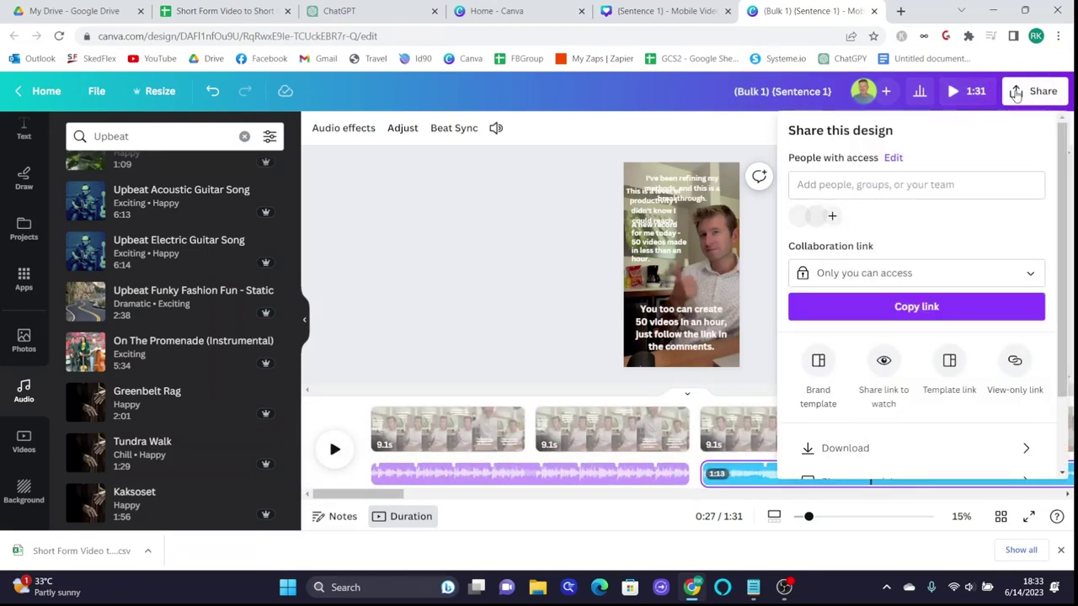
{"action": "scroll", "coordinate": [935, 342], "scroll_direction": "down", "scroll_amount": 2}
{"action": "left_click", "coordinate": [844, 353]}
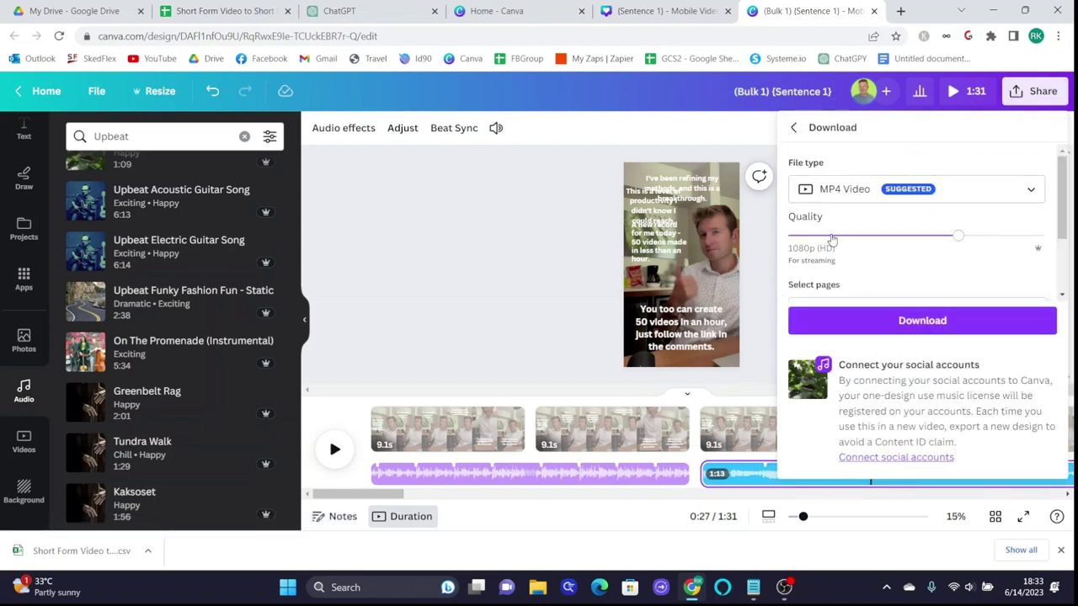
{"action": "scroll", "coordinate": [833, 244], "scroll_direction": "down", "scroll_amount": 2}
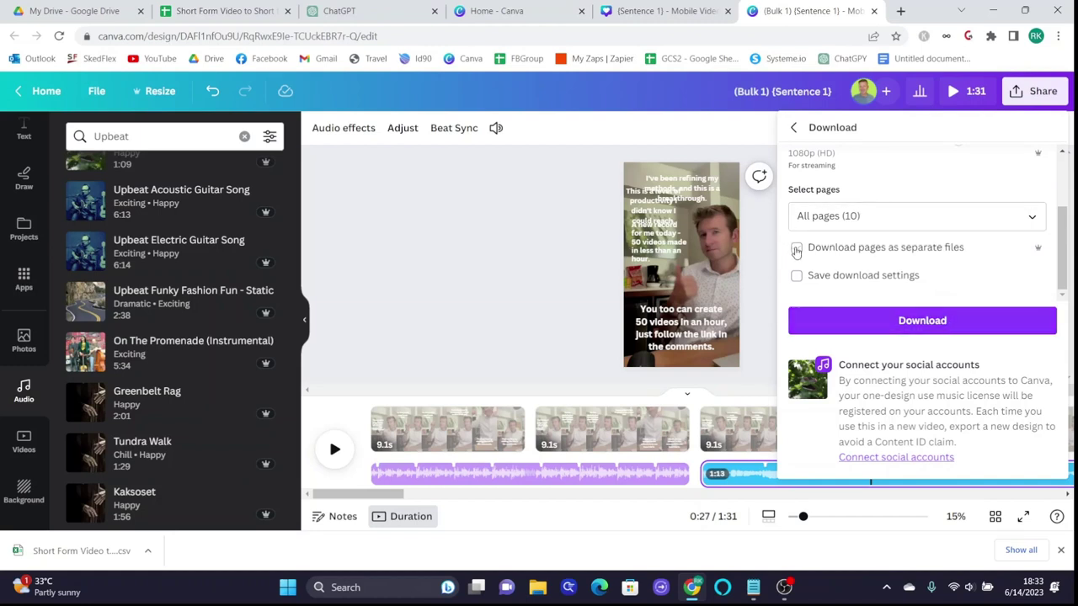
{"action": "left_click", "coordinate": [826, 251]}
{"action": "left_click", "coordinate": [886, 323]}
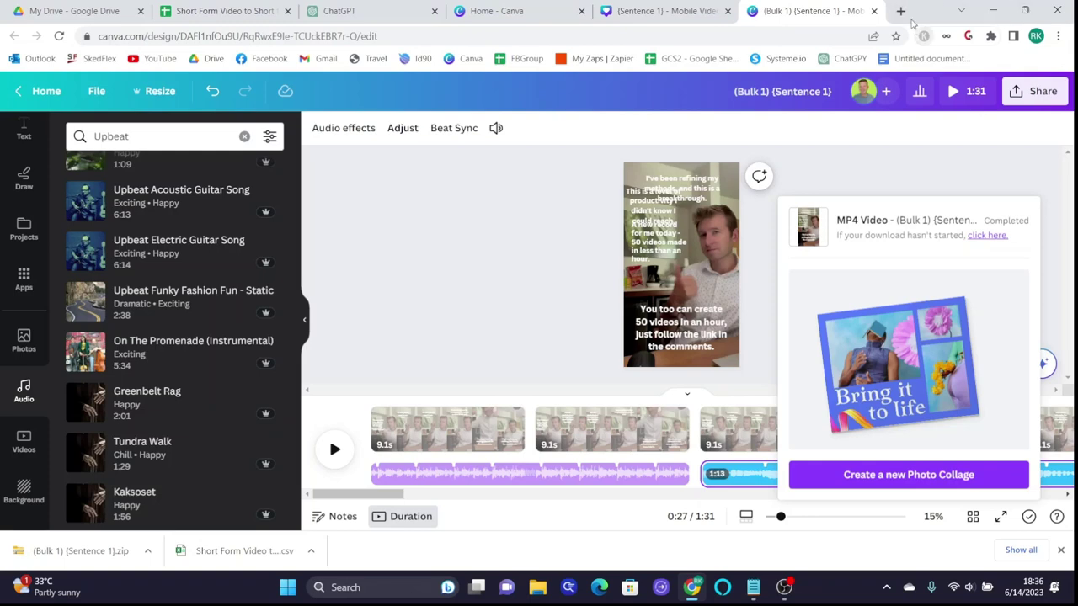
Close the Canva pages and the Short Form Video spreadsheet, keeping Google Drive and ChatGPT open
{"action": "left_click", "coordinate": [874, 11]}
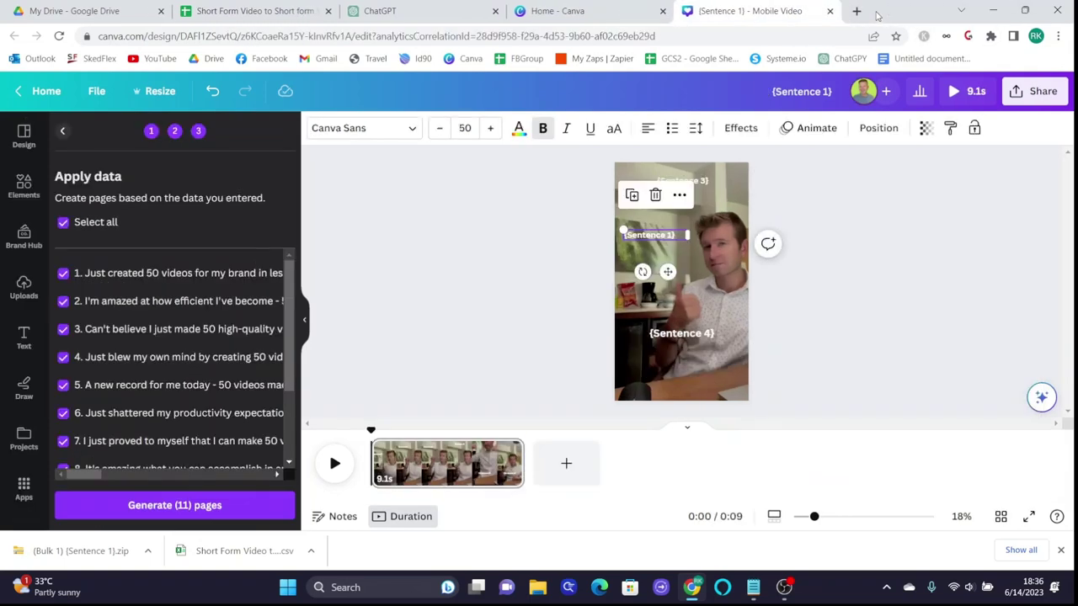
{"action": "left_click", "coordinate": [831, 11]}
{"action": "left_click", "coordinate": [663, 10]}
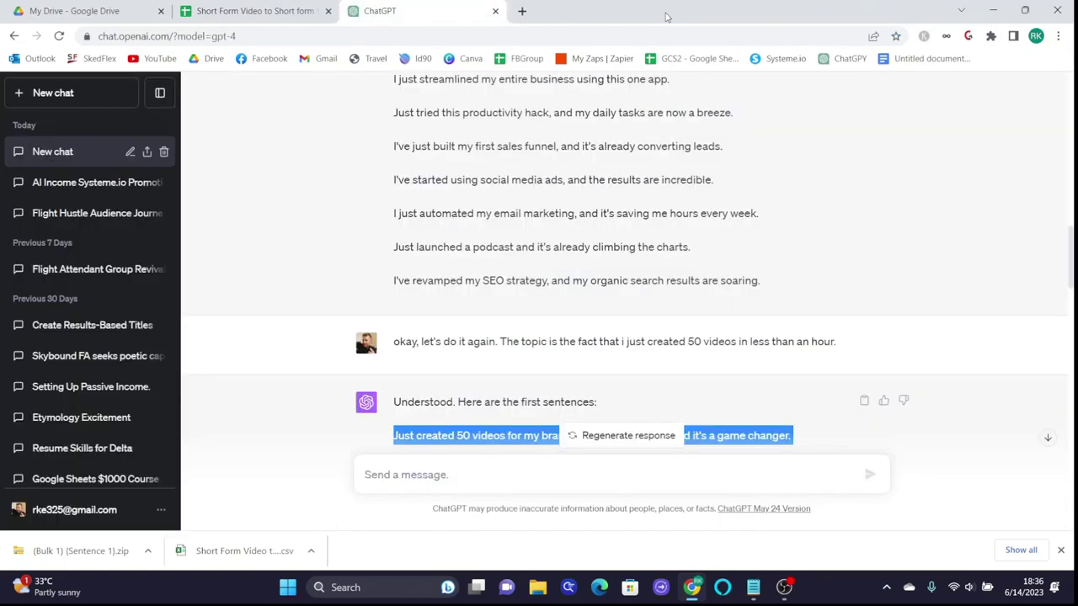
{"action": "left_click", "coordinate": [285, 14]}
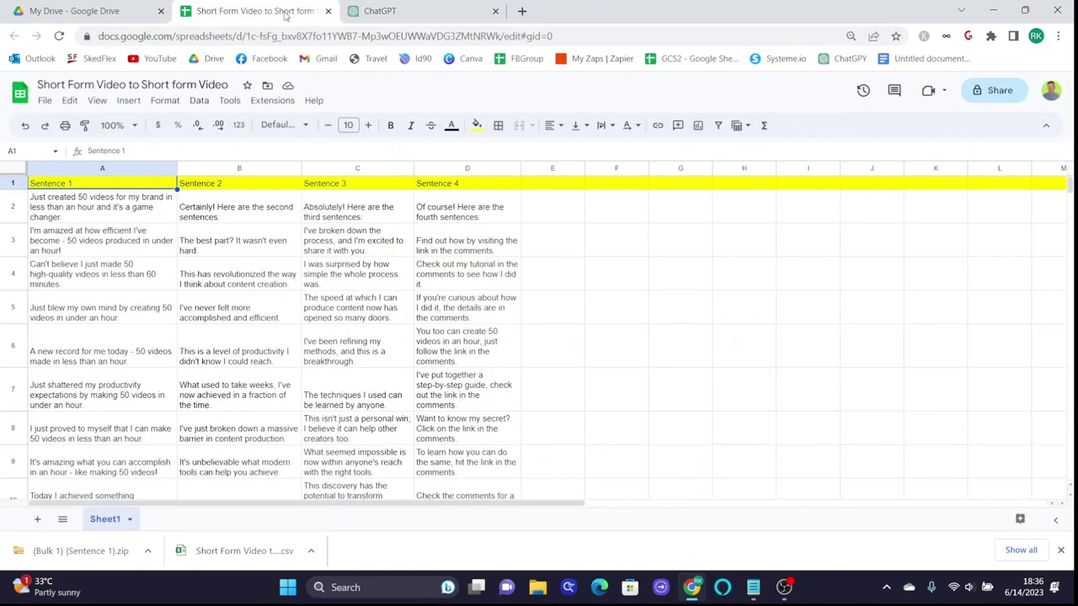
{"action": "left_click", "coordinate": [328, 11]}
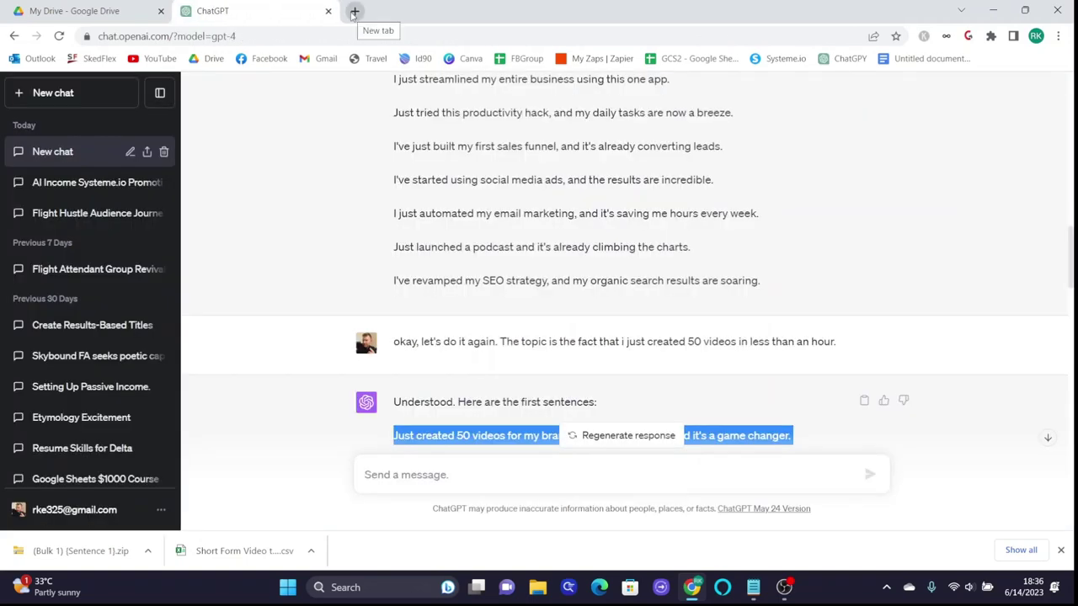
Open bestautomationtools.com/tools in a new browser tab and follow its Metricool link
{"action": "left_click", "coordinate": [354, 13]}
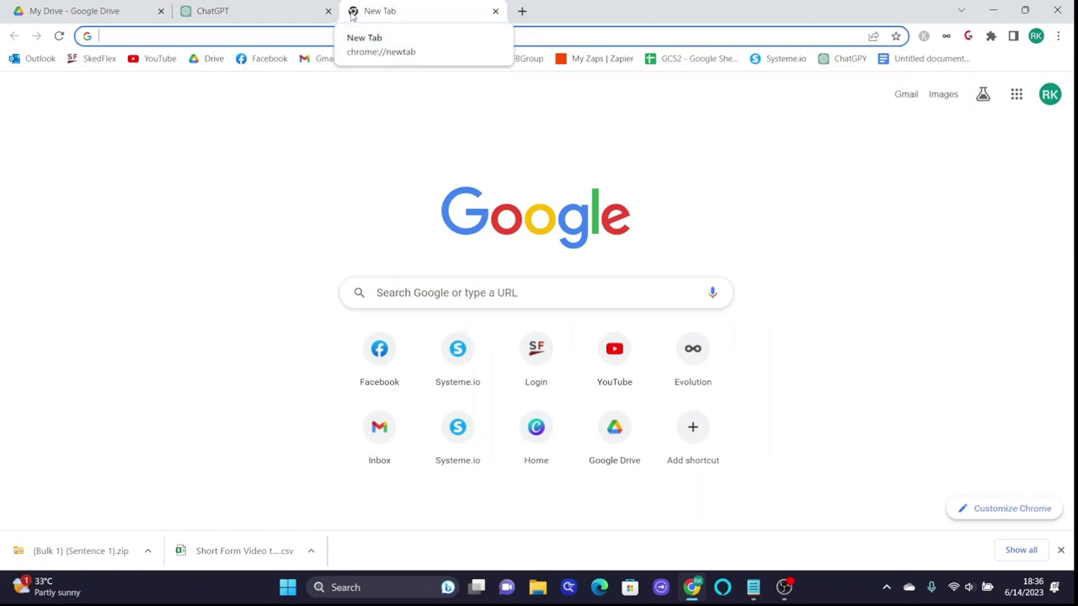
{"action": "type", "text": "best"}
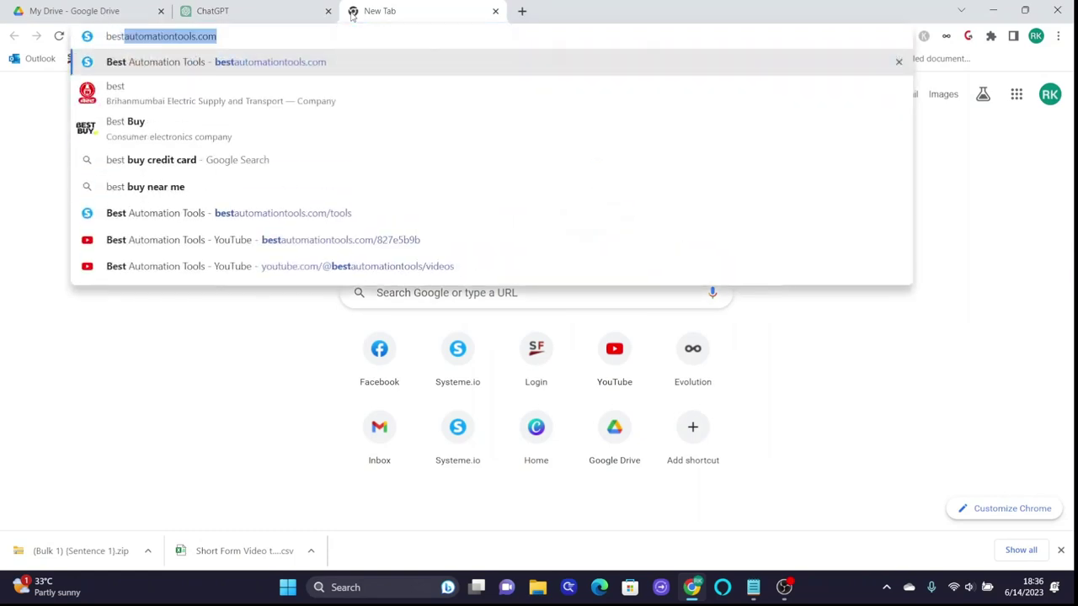
{"action": "key", "text": "Right"}
{"action": "type", "text": "/tools"}
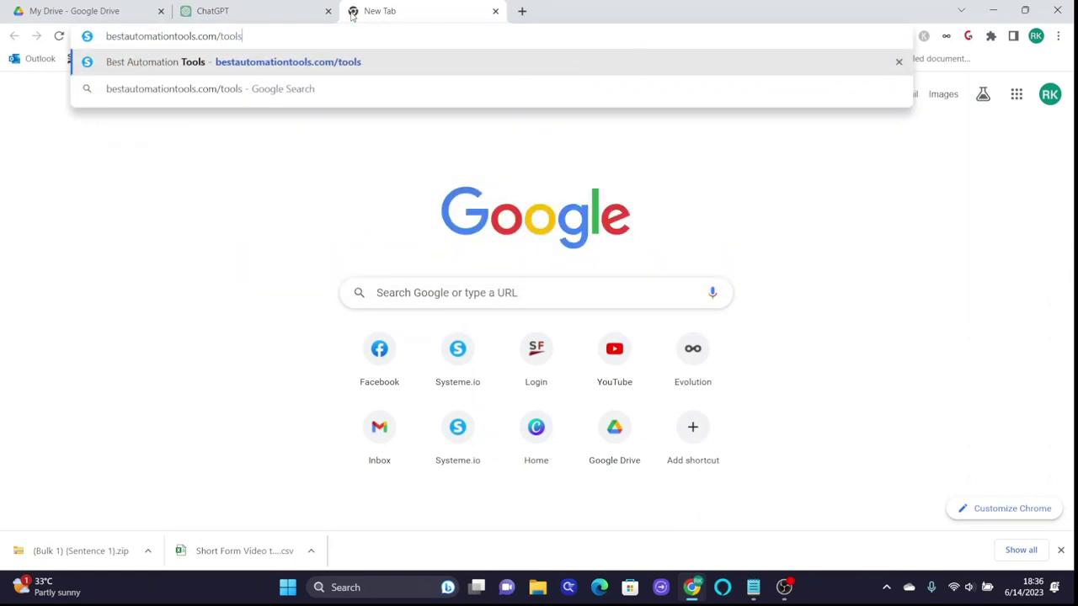
{"action": "key", "text": "Return"}
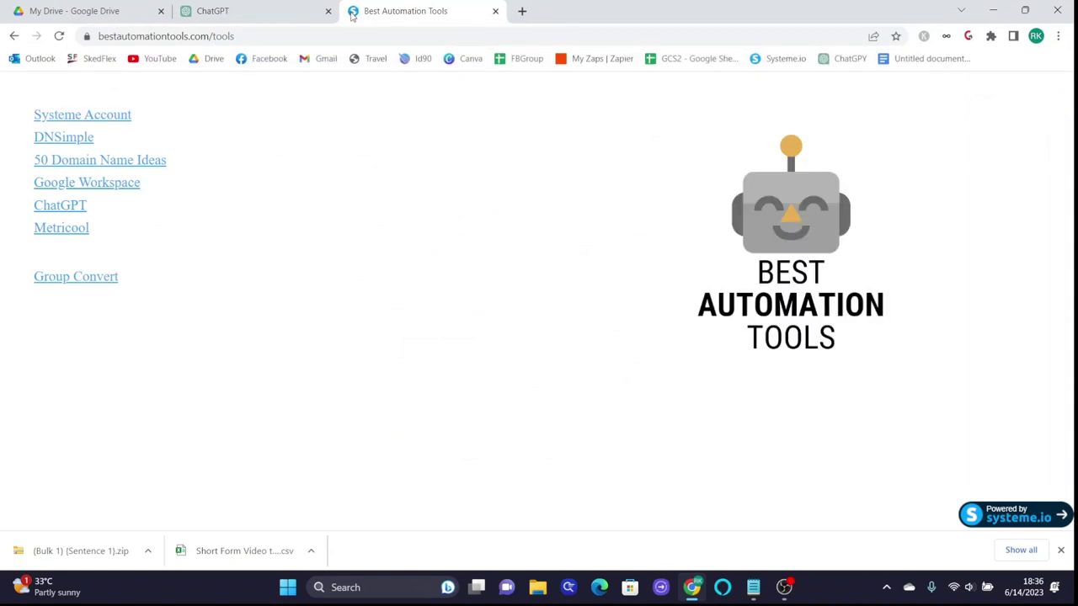
{"action": "left_click", "coordinate": [73, 230]}
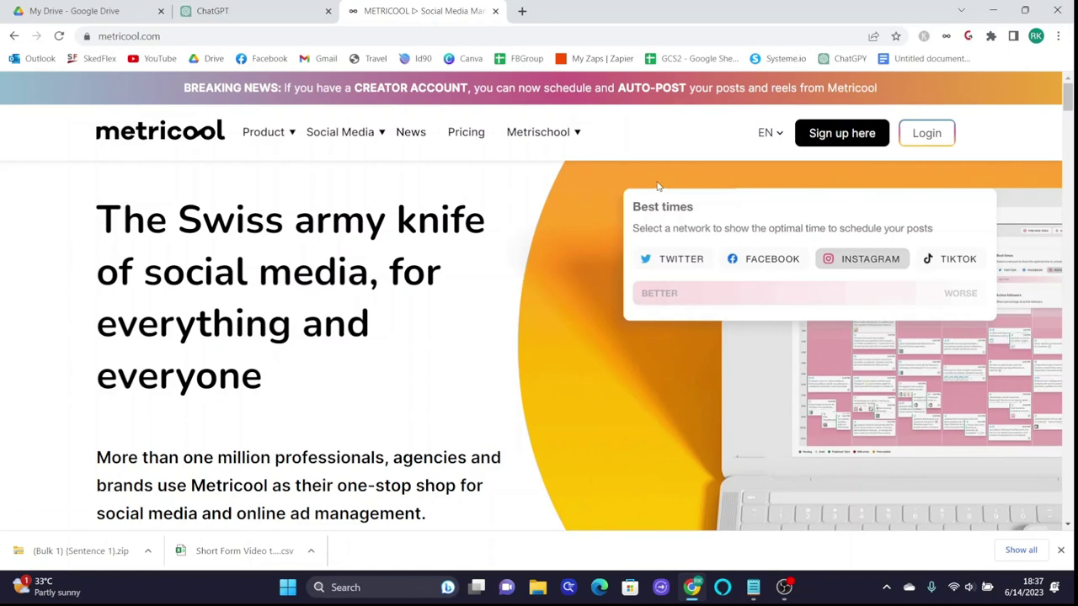
Look over the Metricool homepage, then log in and switch to the Best Automation Tools.com brand
{"action": "scroll", "coordinate": [491, 335], "scroll_direction": "down", "scroll_amount": 2}
{"action": "scroll", "coordinate": [489, 329], "scroll_direction": "down", "scroll_amount": 3}
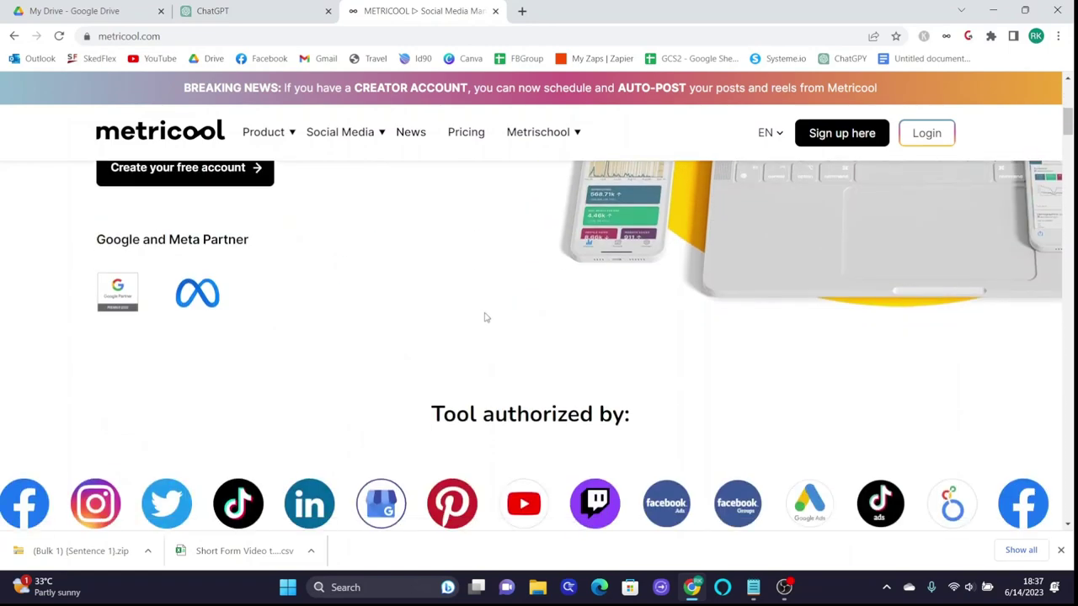
{"action": "scroll", "coordinate": [485, 318], "scroll_direction": "up", "scroll_amount": 5}
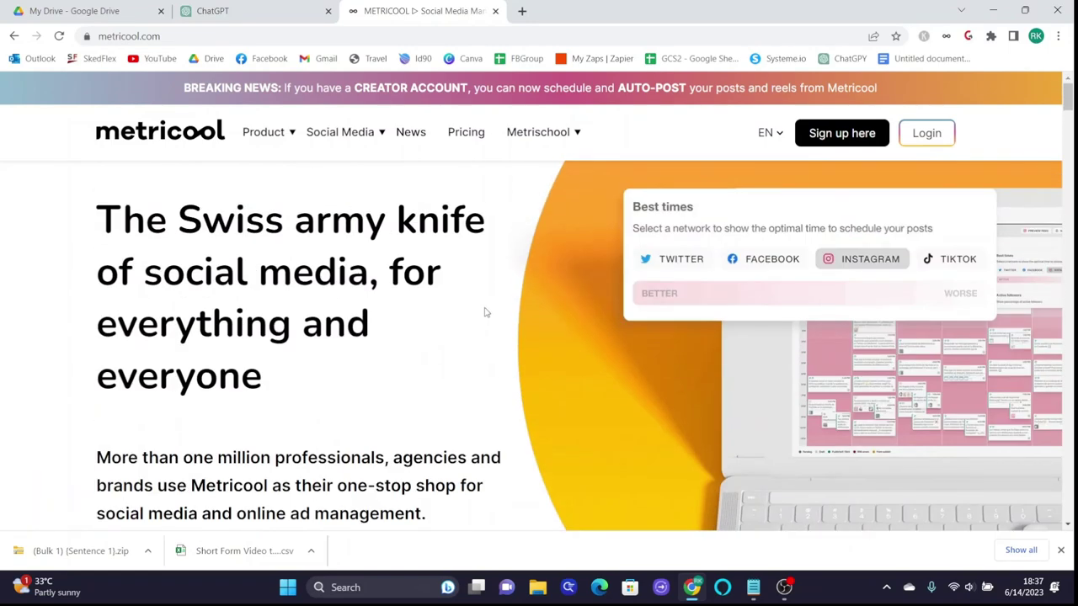
{"action": "left_click", "coordinate": [928, 132]}
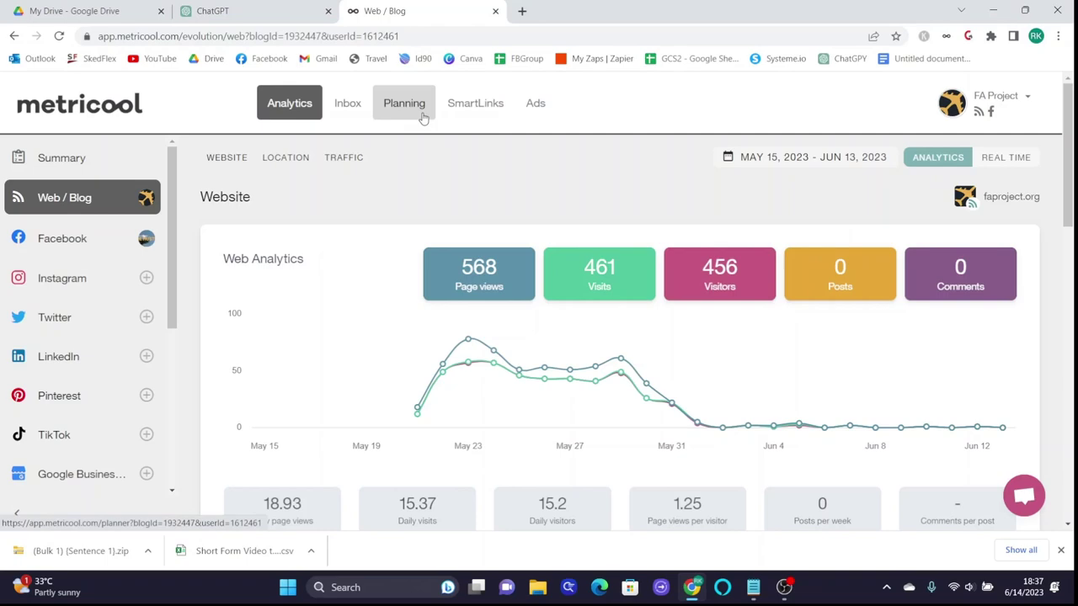
{"action": "left_click", "coordinate": [1000, 96]}
{"action": "left_click", "coordinate": [982, 143]}
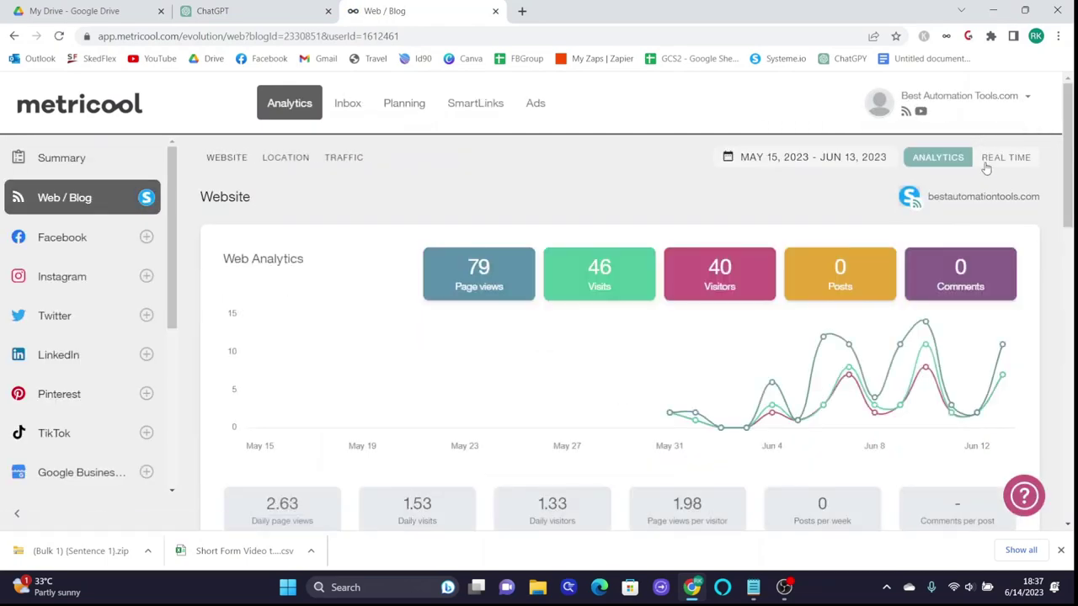
Look through the brand's web analytics, including the daily averages and the visitor countries
{"action": "scroll", "coordinate": [938, 366], "scroll_direction": "down", "scroll_amount": 5}
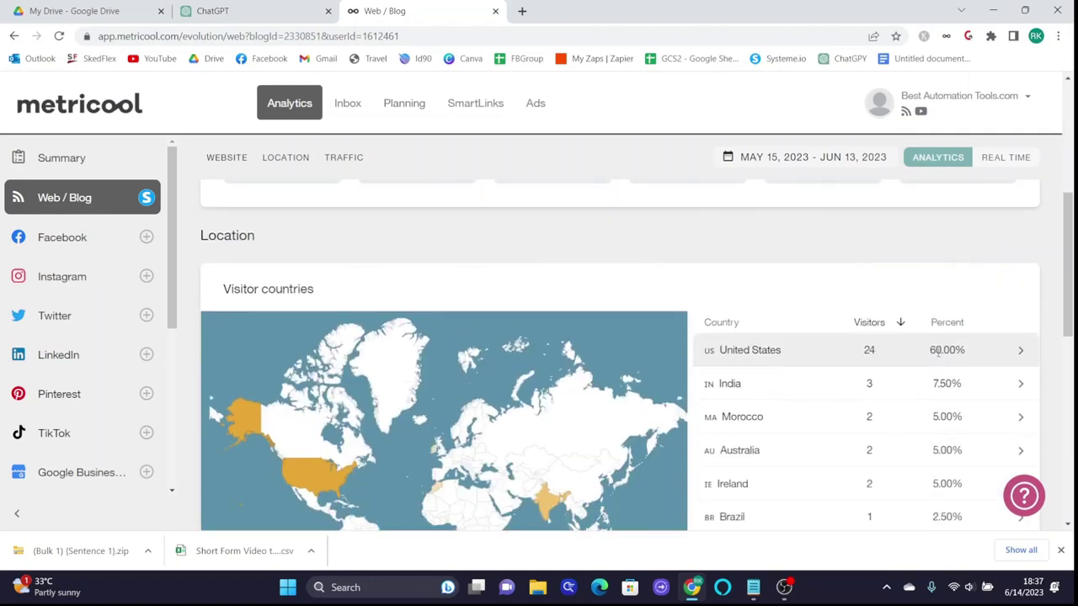
{"action": "scroll", "coordinate": [937, 354], "scroll_direction": "up", "scroll_amount": 3}
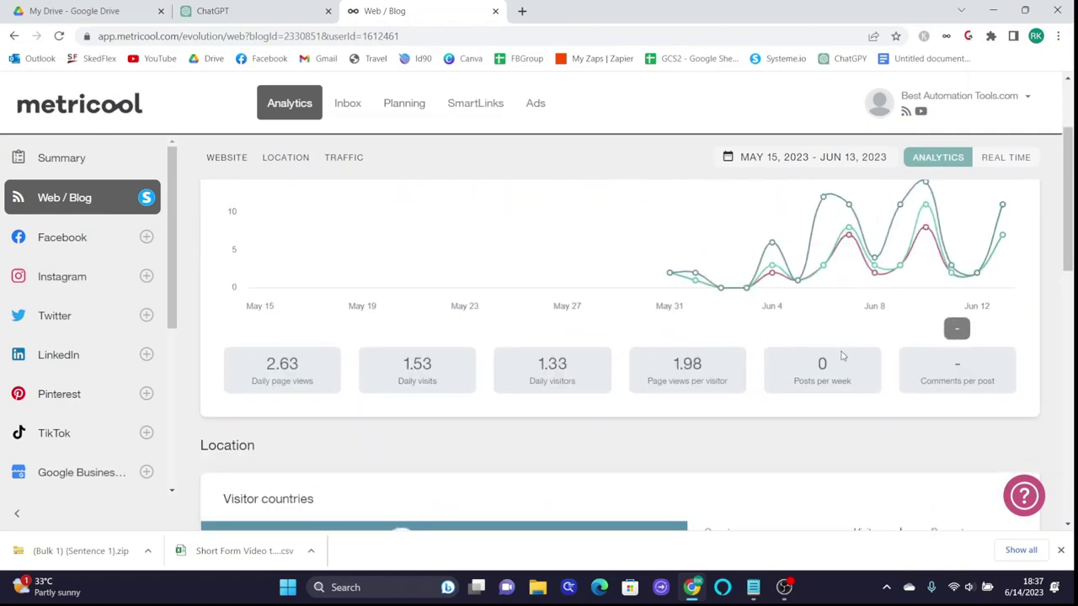
{"action": "scroll", "coordinate": [810, 356], "scroll_direction": "down", "scroll_amount": 2}
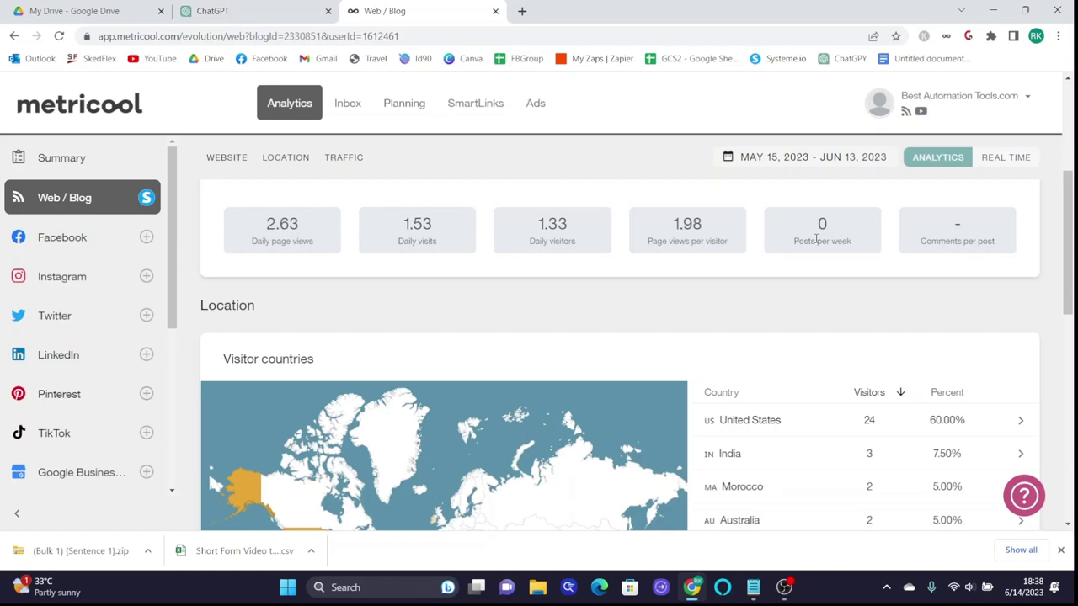
Review the account's list of brands and the social networks that can be connected to the current brand
{"action": "left_click", "coordinate": [968, 98]}
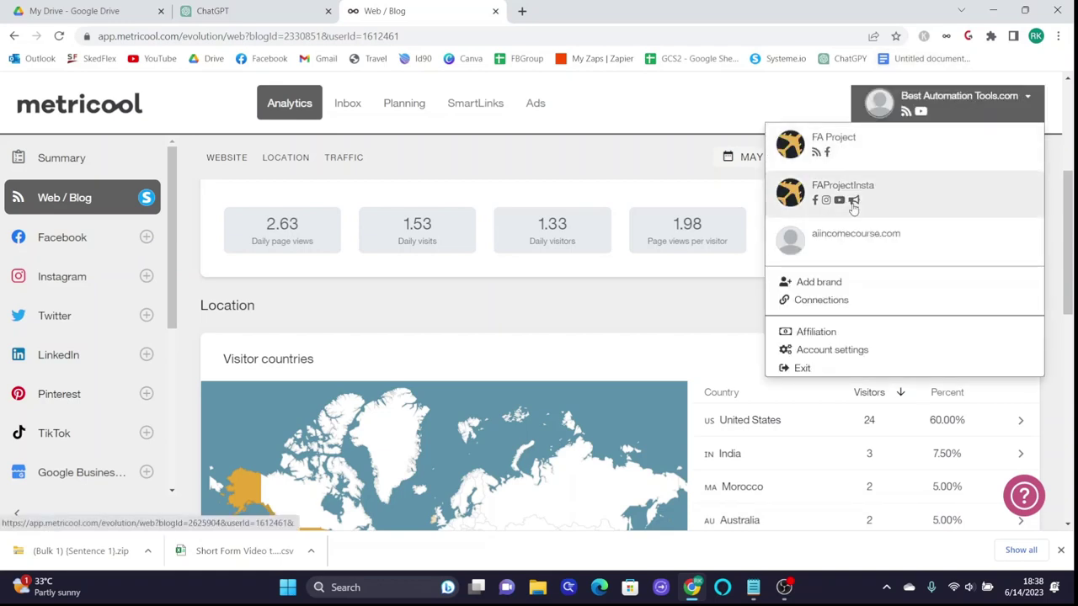
{"action": "left_click", "coordinate": [842, 114]}
{"action": "scroll", "coordinate": [80, 252], "scroll_direction": "down", "scroll_amount": 4}
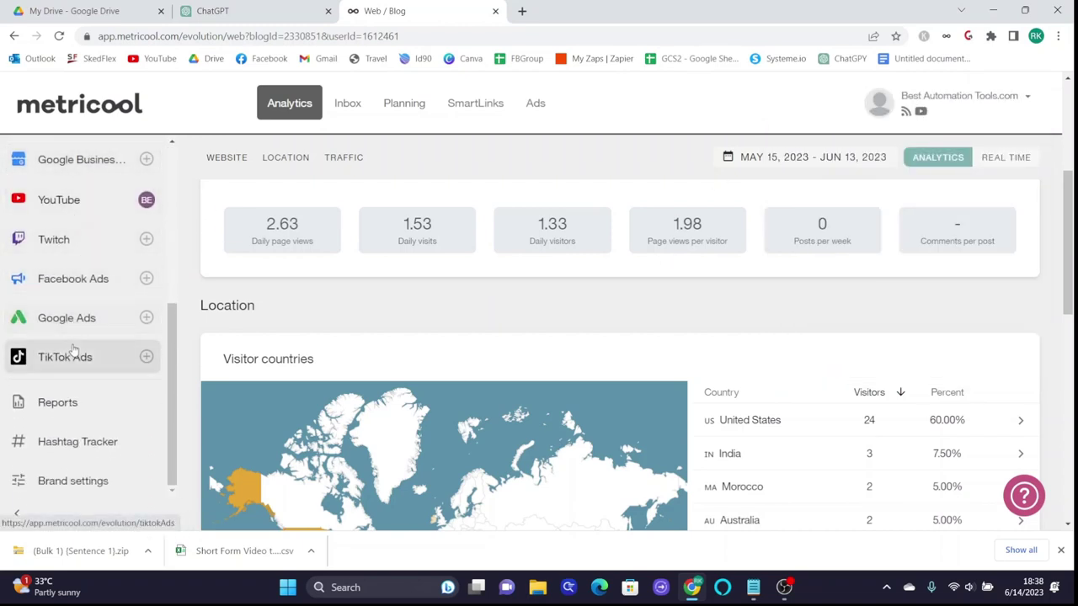
{"action": "scroll", "coordinate": [84, 253], "scroll_direction": "up", "scroll_amount": 4}
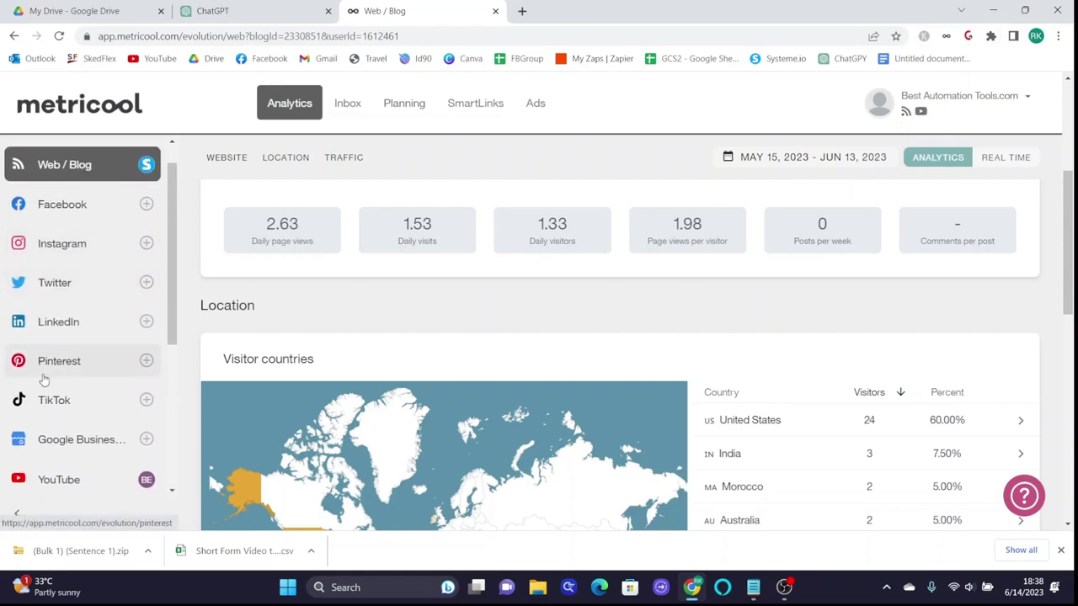
{"action": "scroll", "coordinate": [91, 304], "scroll_direction": "down", "scroll_amount": 1}
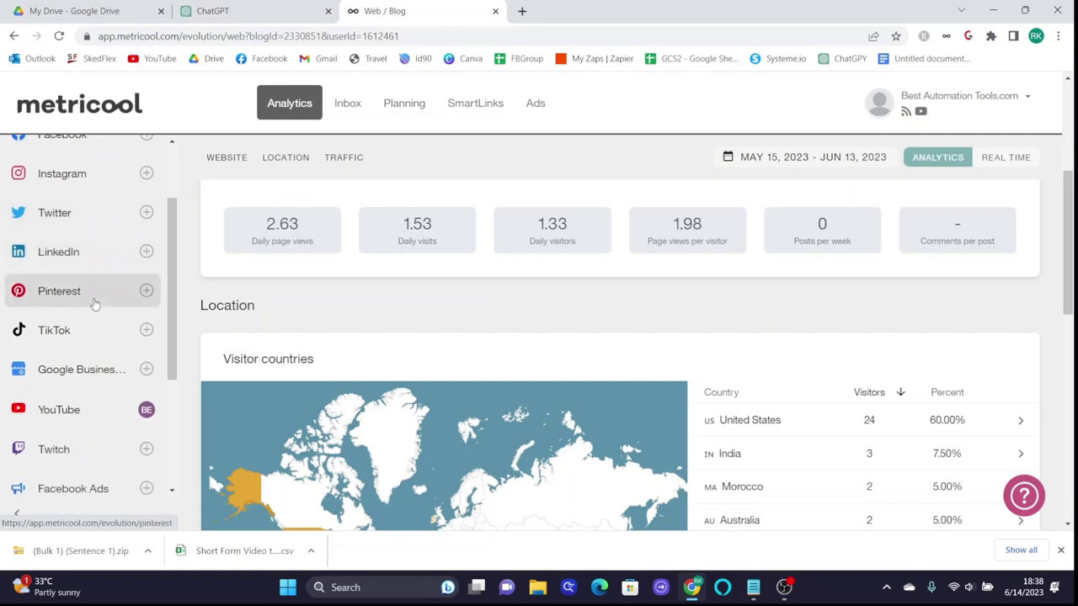
Open the planning calendar and download the template for importing posts from a CSV file
{"action": "left_click", "coordinate": [402, 114]}
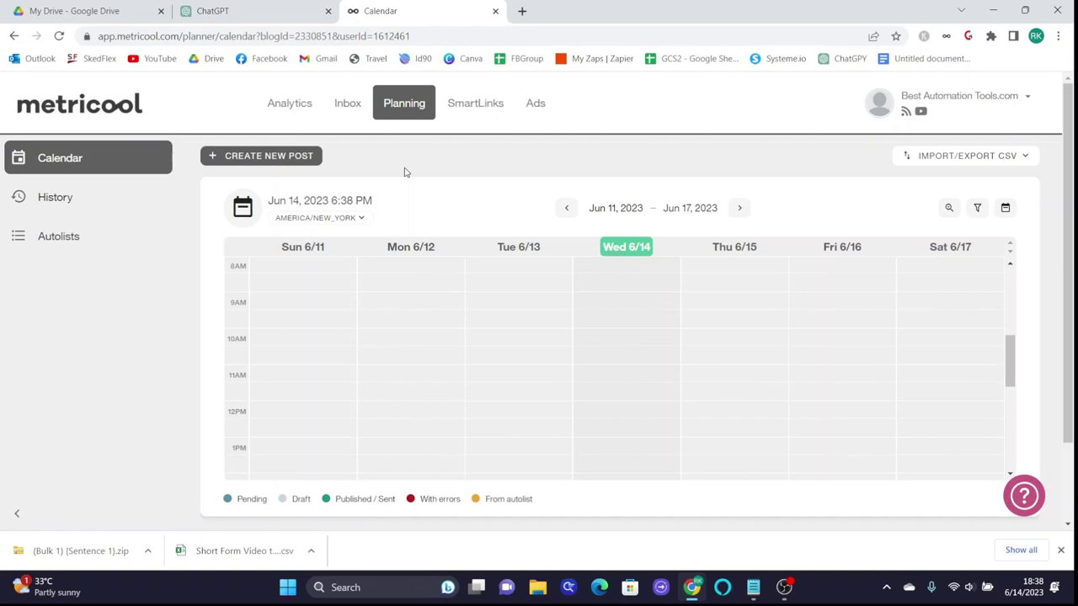
{"action": "scroll", "coordinate": [821, 373], "scroll_direction": "down", "scroll_amount": 3}
{"action": "scroll", "coordinate": [820, 368], "scroll_direction": "up", "scroll_amount": 4}
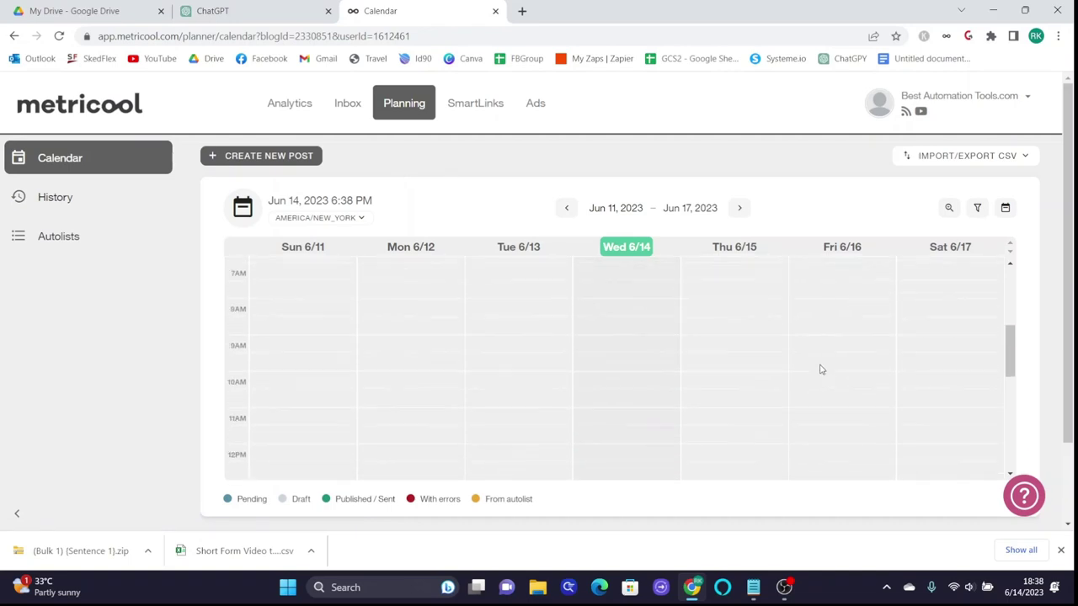
{"action": "left_click", "coordinate": [961, 160]}
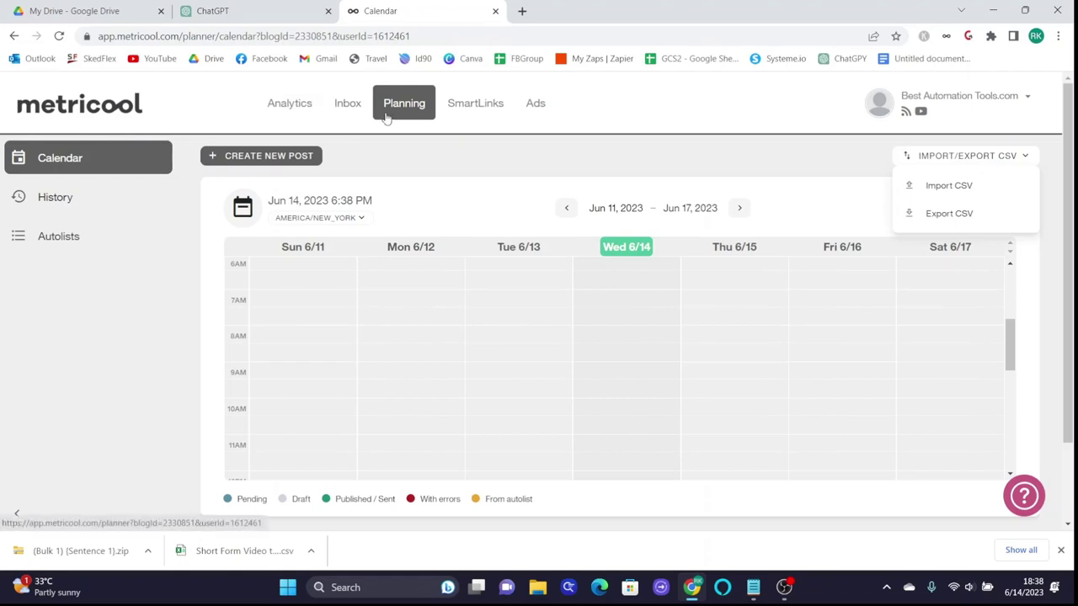
{"action": "left_click", "coordinate": [950, 190]}
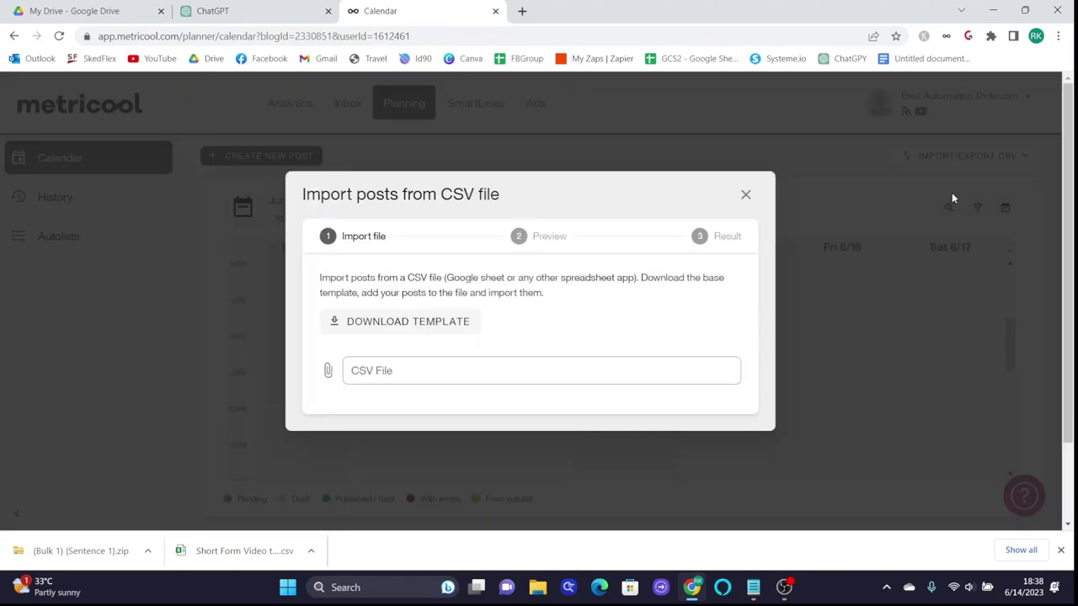
{"action": "left_click", "coordinate": [469, 325]}
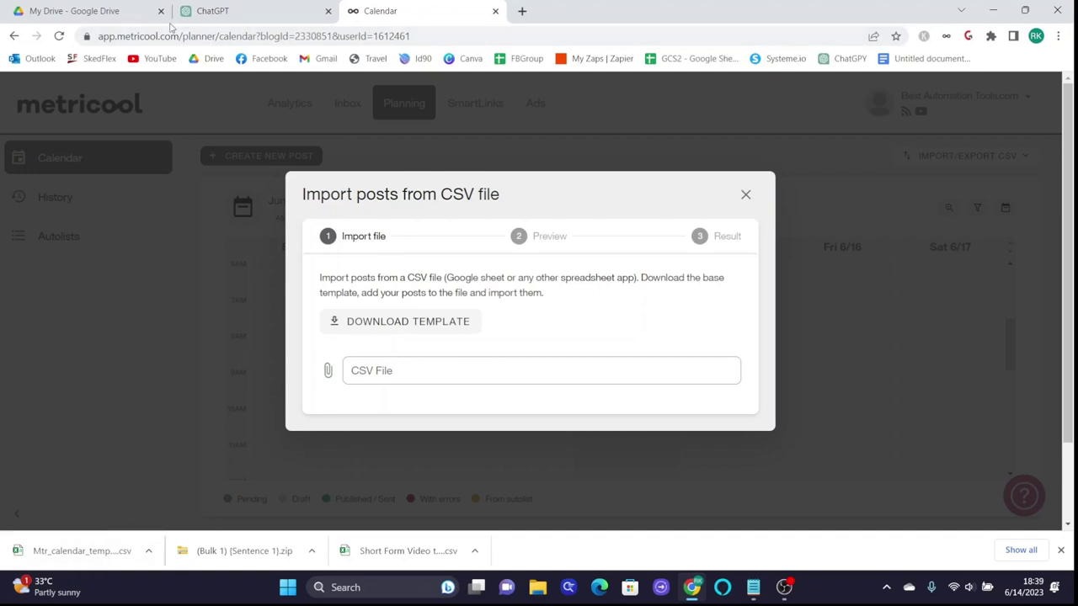
Upload Mtr_calendar_template (2).csv to My Drive in Google Drive, replacing the existing file, and open it with Google Sheets
{"action": "left_click", "coordinate": [101, 10]}
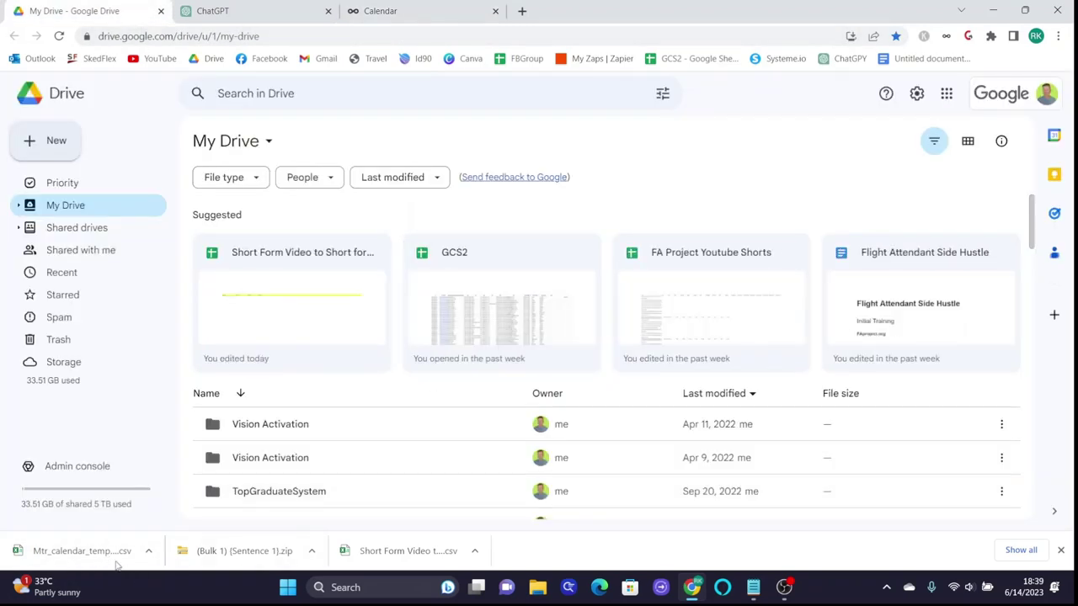
{"action": "left_click_drag", "start_coordinate": [80, 551], "coordinate": [350, 413]}
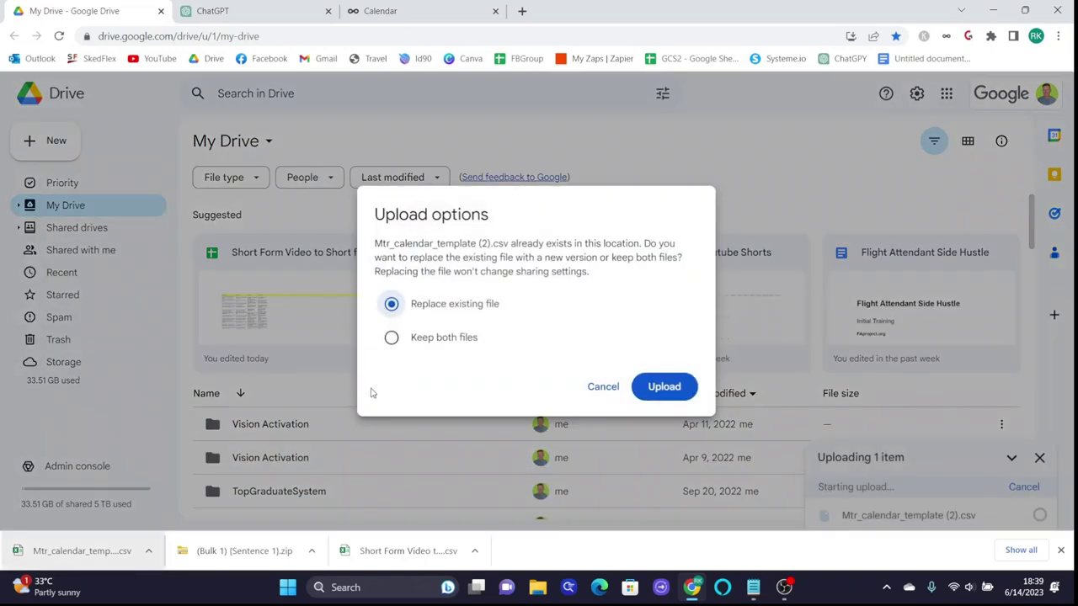
{"action": "key", "text": "Return"}
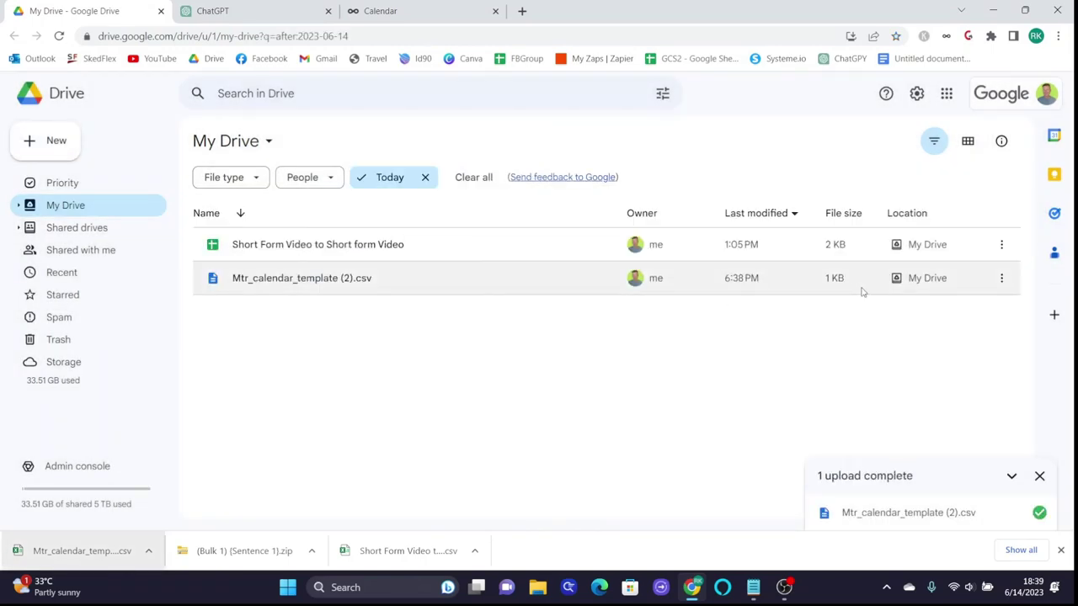
{"action": "left_click", "coordinate": [1002, 278]}
{"action": "mouse_move", "coordinate": [868, 189]}
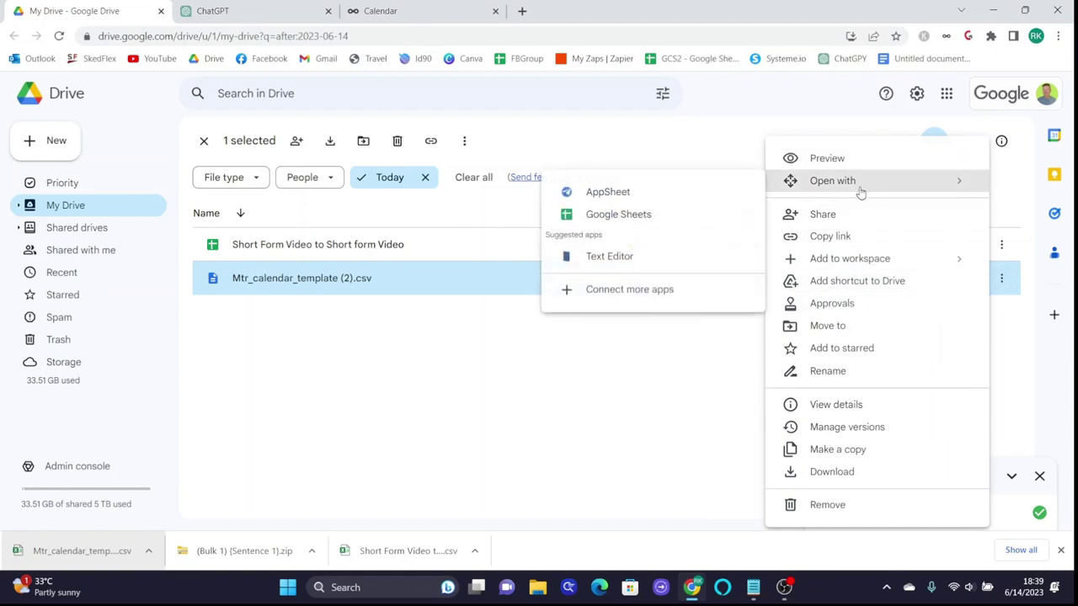
{"action": "left_click", "coordinate": [681, 216]}
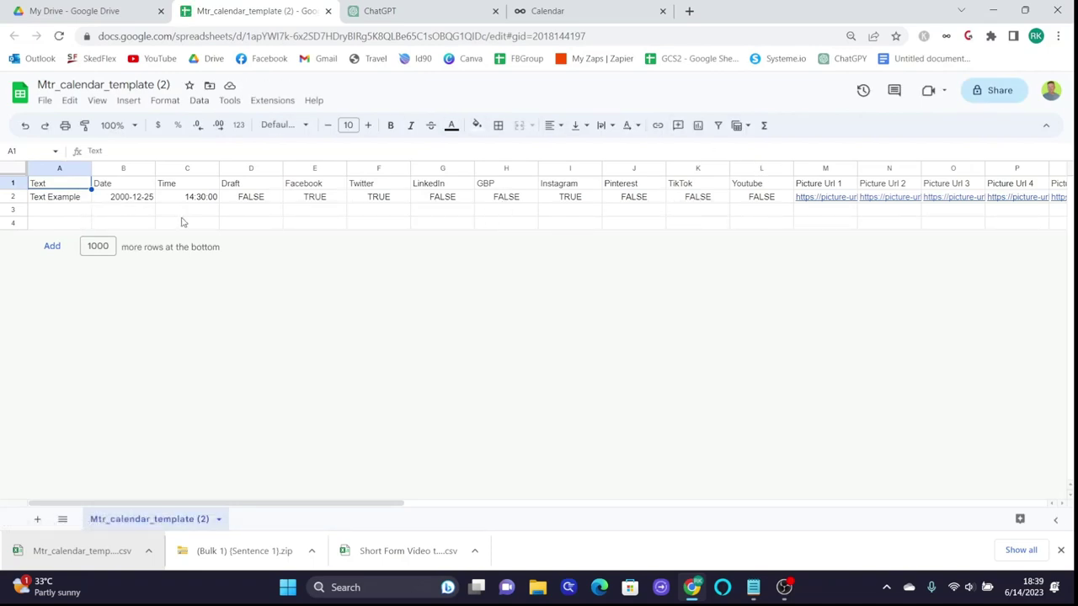
Look over the template's columns from Text, Date and Time to the social networks and picture URLs
{"action": "left_click_drag", "start_coordinate": [375, 504], "coordinate": [315, 498]}
{"action": "left_click_drag", "start_coordinate": [352, 503], "coordinate": [389, 498]}
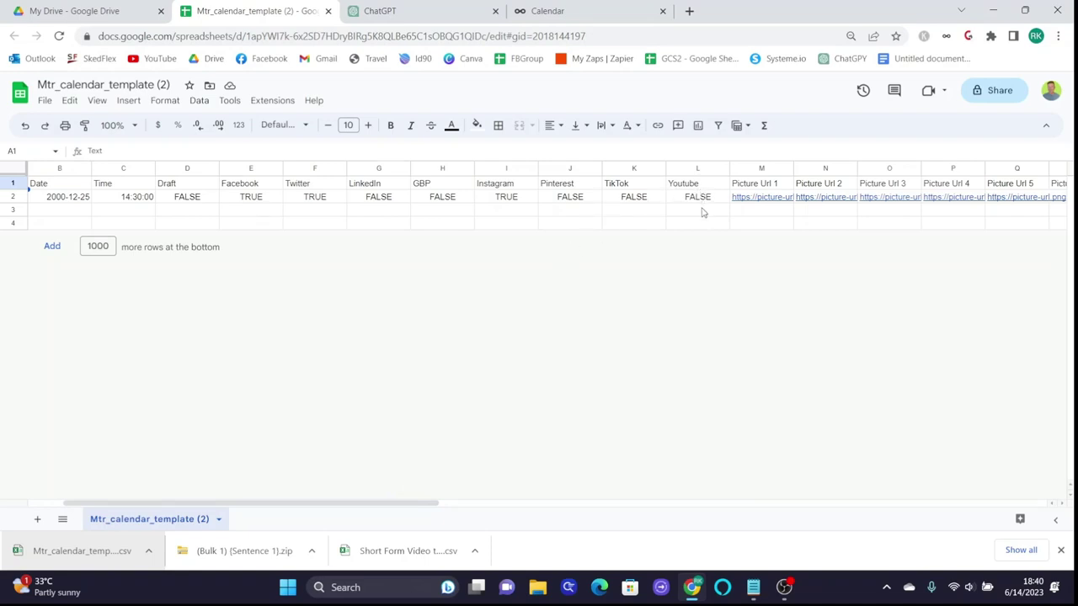
{"action": "mouse_move", "coordinate": [354, 504]}
{"action": "left_mouse_down"}
{"action": "mouse_move", "coordinate": [783, 476]}
{"action": "mouse_move", "coordinate": [515, 510]}
{"action": "mouse_move", "coordinate": [340, 512]}
{"action": "left_mouse_up"}
{"action": "left_click", "coordinate": [102, 245]}
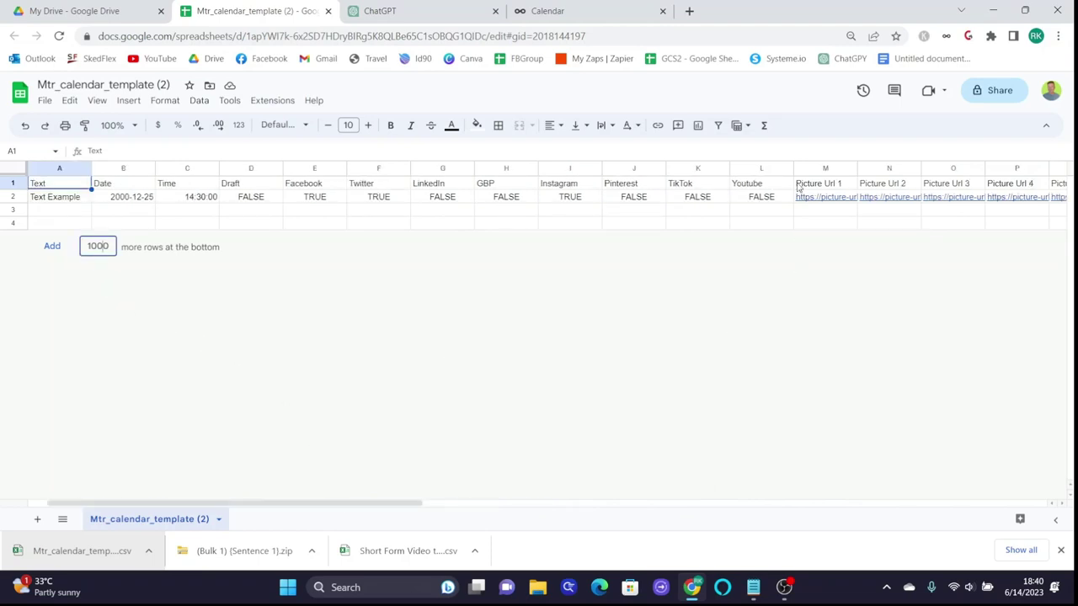
Close the CSV import dialog in the Metricool calendar and return to the template spreadsheet
{"action": "left_click", "coordinate": [575, 10]}
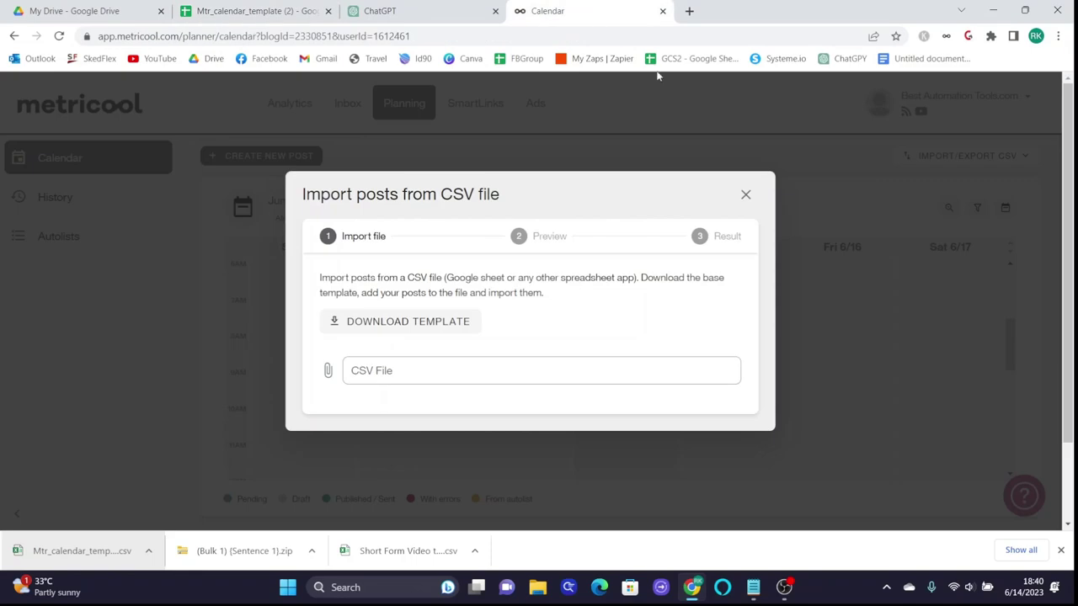
{"action": "left_click", "coordinate": [746, 195]}
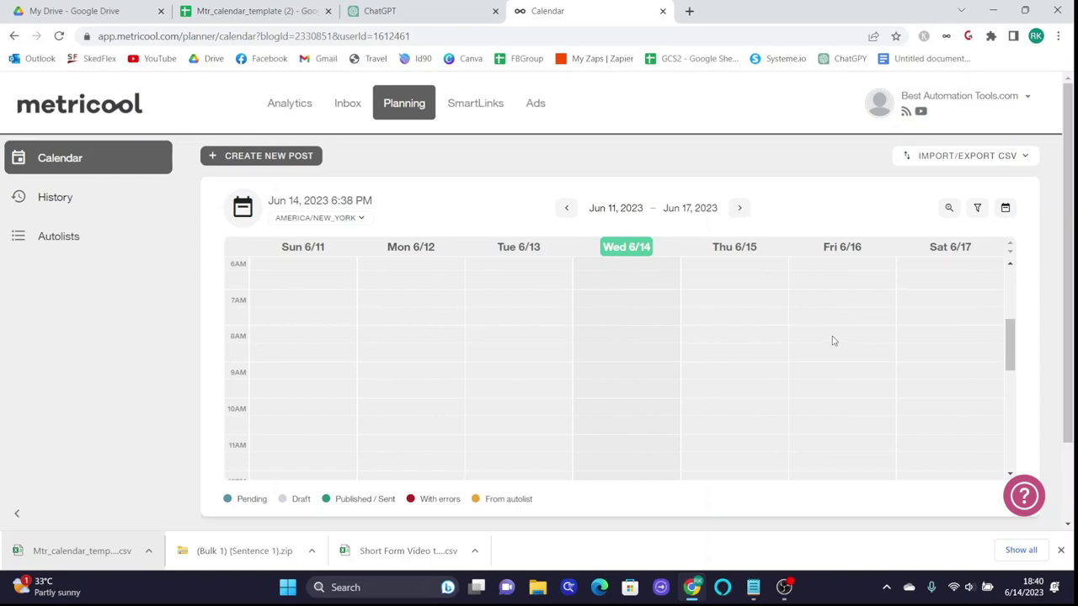
{"action": "left_click", "coordinate": [253, 11]}
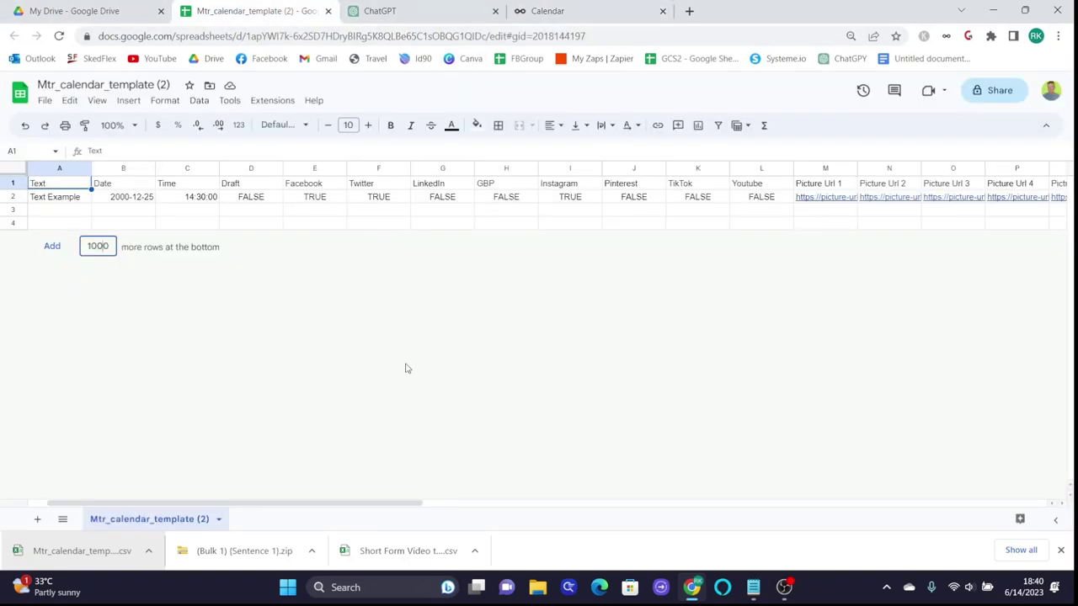
Review the example post in row 2 of the template
{"action": "mouse_move", "coordinate": [413, 502]}
{"action": "left_mouse_down"}
{"action": "mouse_move", "coordinate": [724, 501]}
{"action": "mouse_move", "coordinate": [404, 503]}
{"action": "left_mouse_up"}
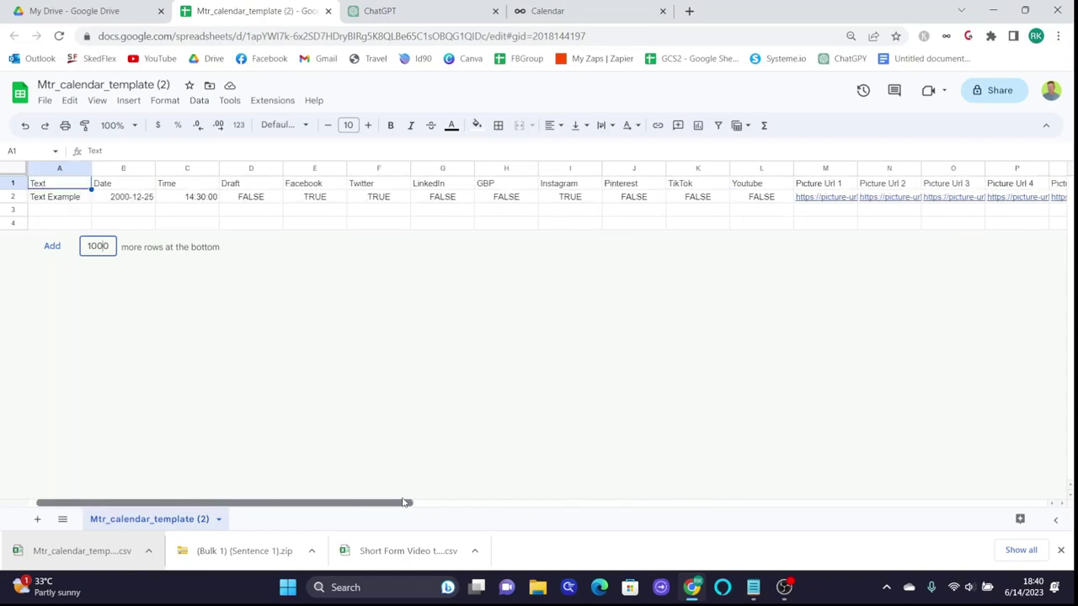
{"action": "left_click_drag", "start_coordinate": [405, 503], "coordinate": [406, 503]}
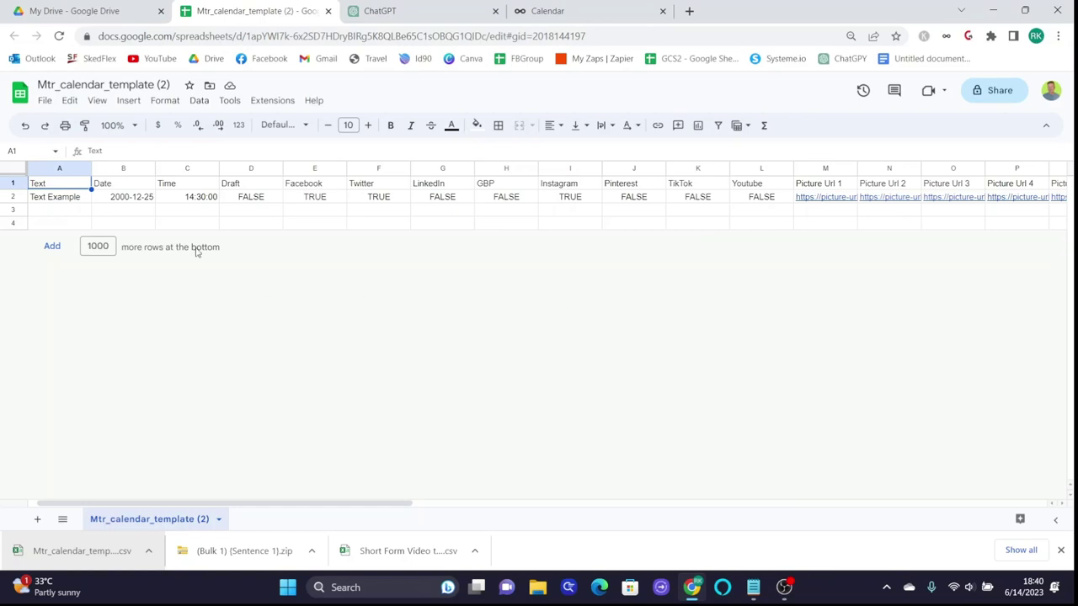
{"action": "left_click", "coordinate": [24, 196]}
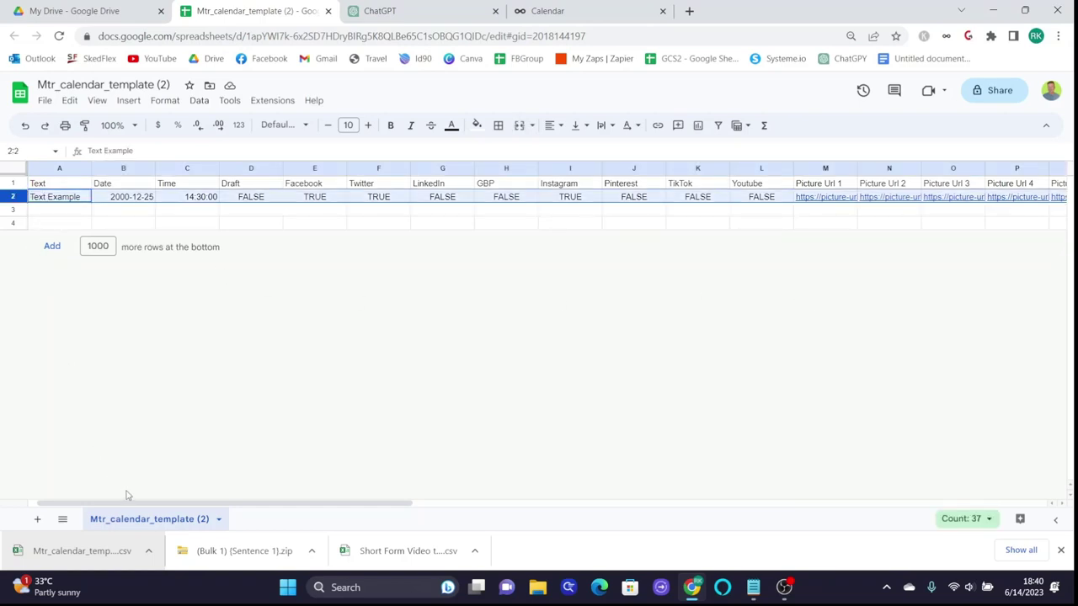
{"action": "left_click_drag", "start_coordinate": [142, 502], "coordinate": [18, 474]}
Add 8 more rows at the bottom of the template sheet
{"action": "left_click", "coordinate": [74, 213]}
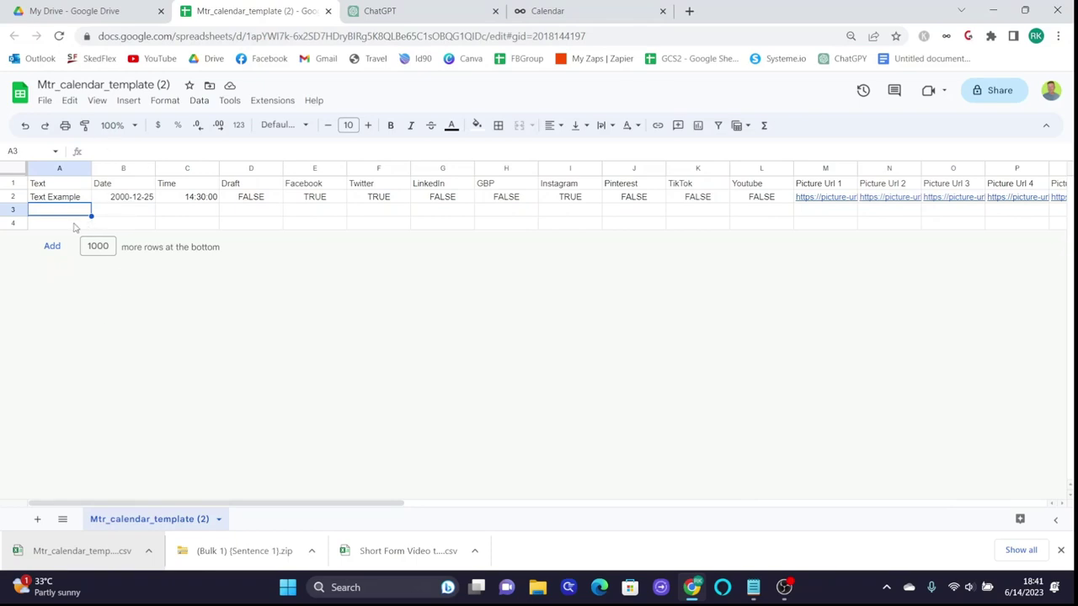
{"action": "double_click", "coordinate": [98, 246]}
{"action": "type", "text": "8"}
{"action": "left_click", "coordinate": [52, 246]}
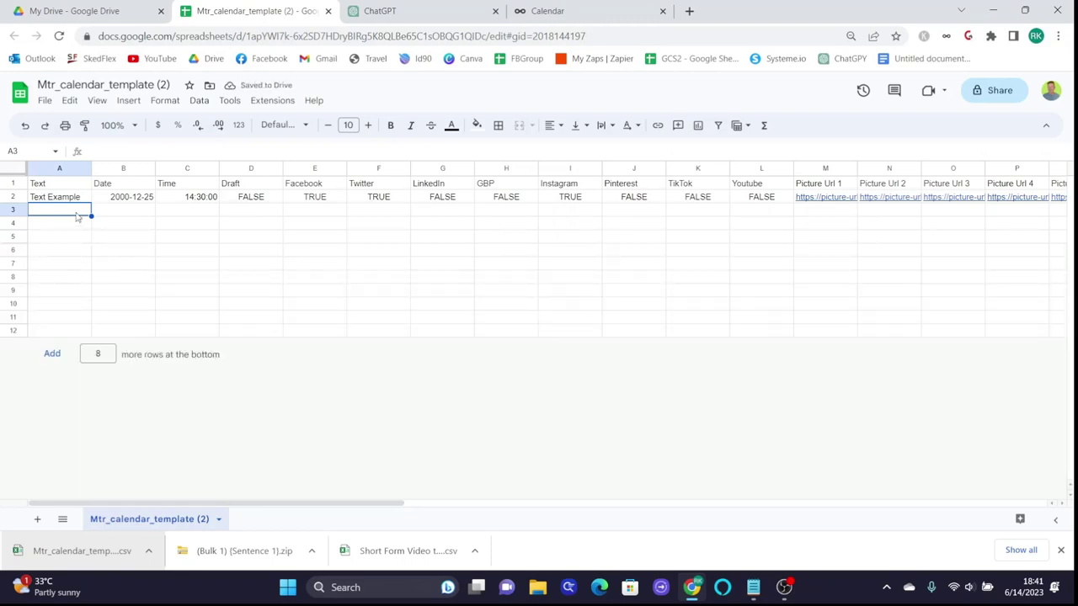
Enter 2023-06-15 as the post date in row 3
{"action": "left_click", "coordinate": [120, 216]}
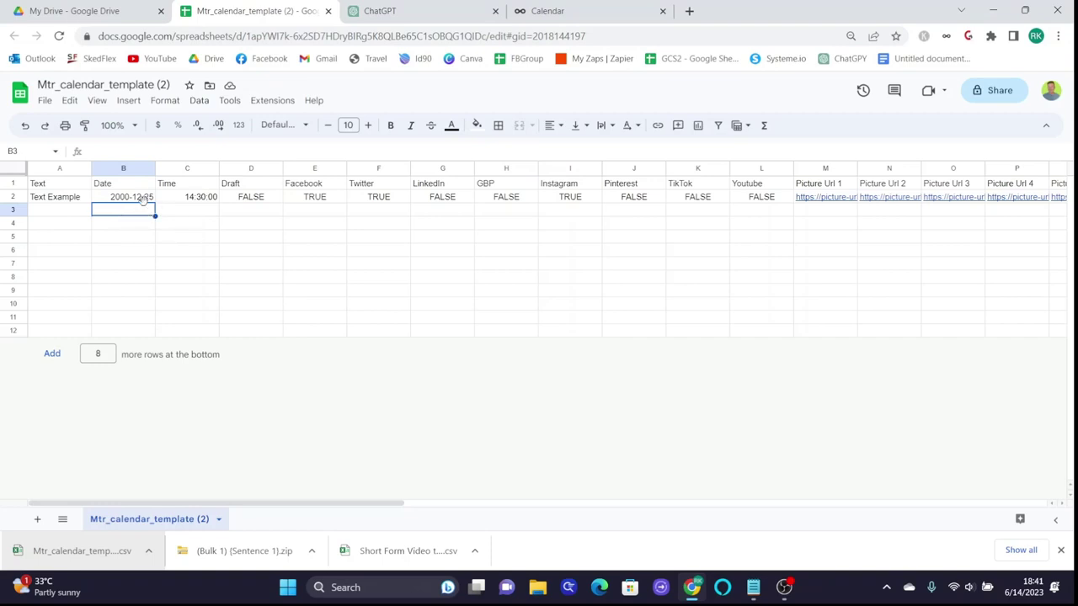
{"action": "type", "text": "2023-6-15"}
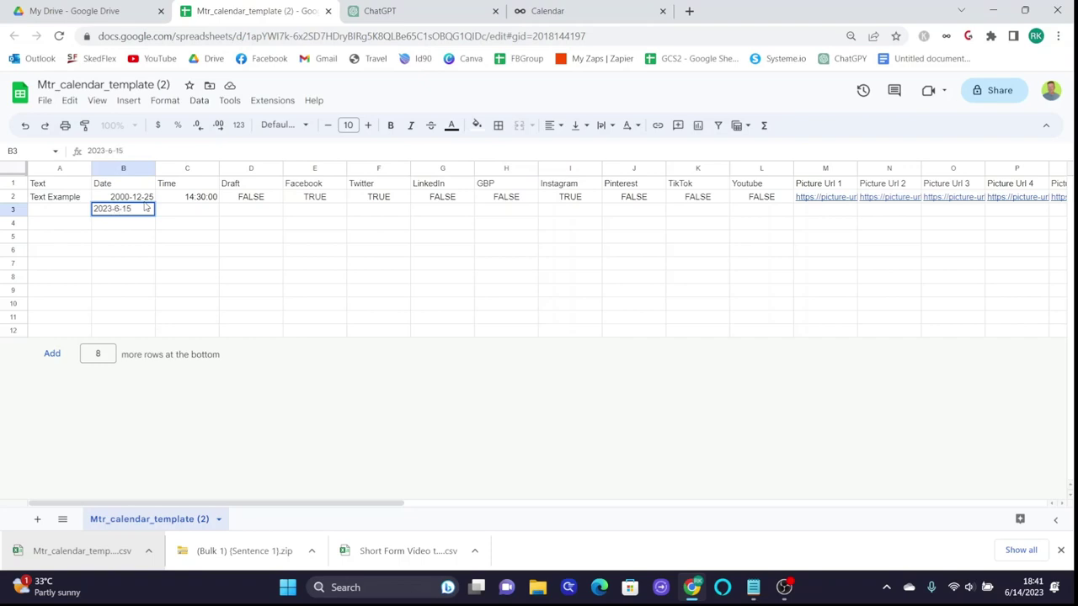
{"action": "key", "text": "Left"}
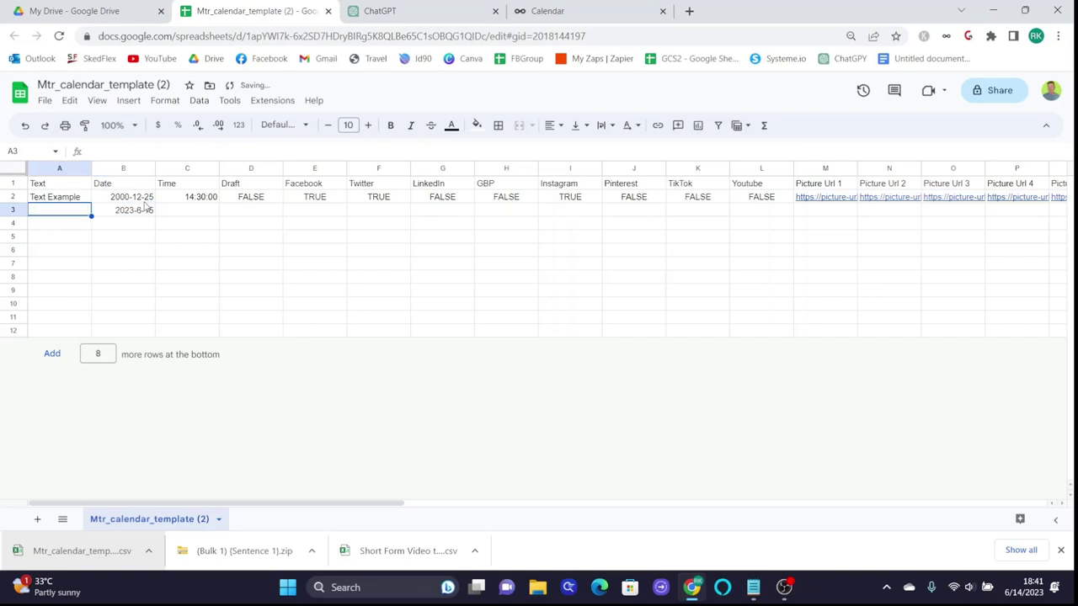
{"action": "double_click", "coordinate": [140, 209]}
{"action": "type", "text": "0"}
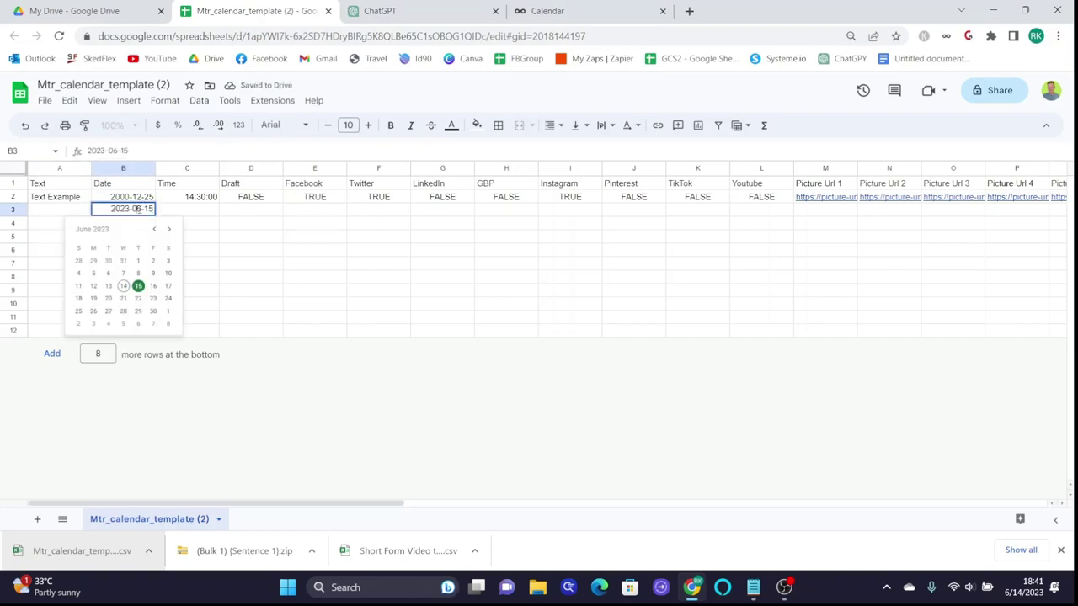
Set the post time in row 3 to 07:32:00 and its Draft value to FALSE
{"action": "left_click", "coordinate": [213, 212]}
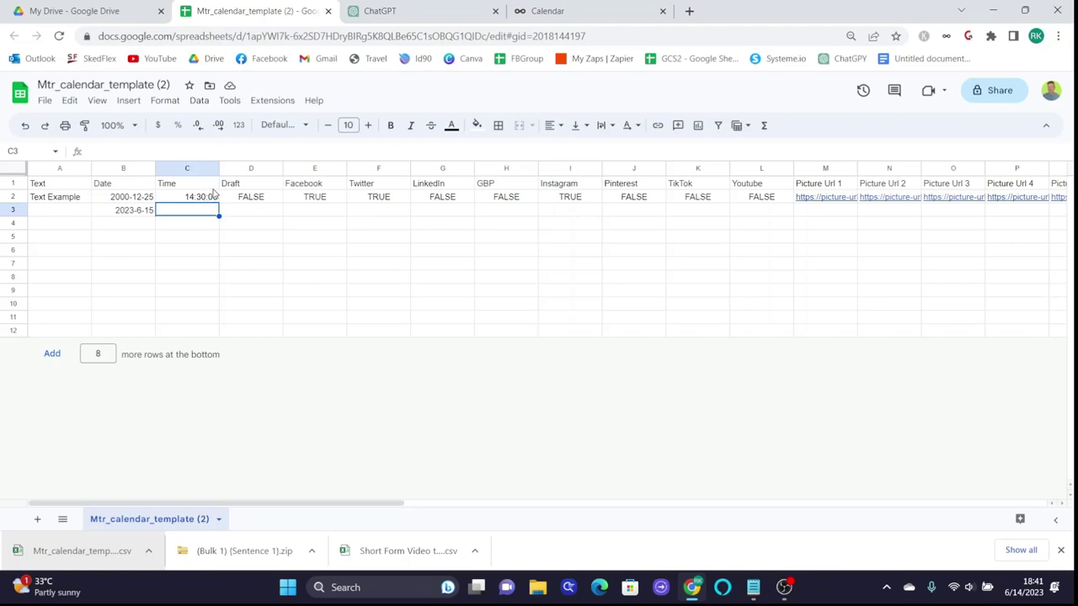
{"action": "double_click", "coordinate": [203, 210]}
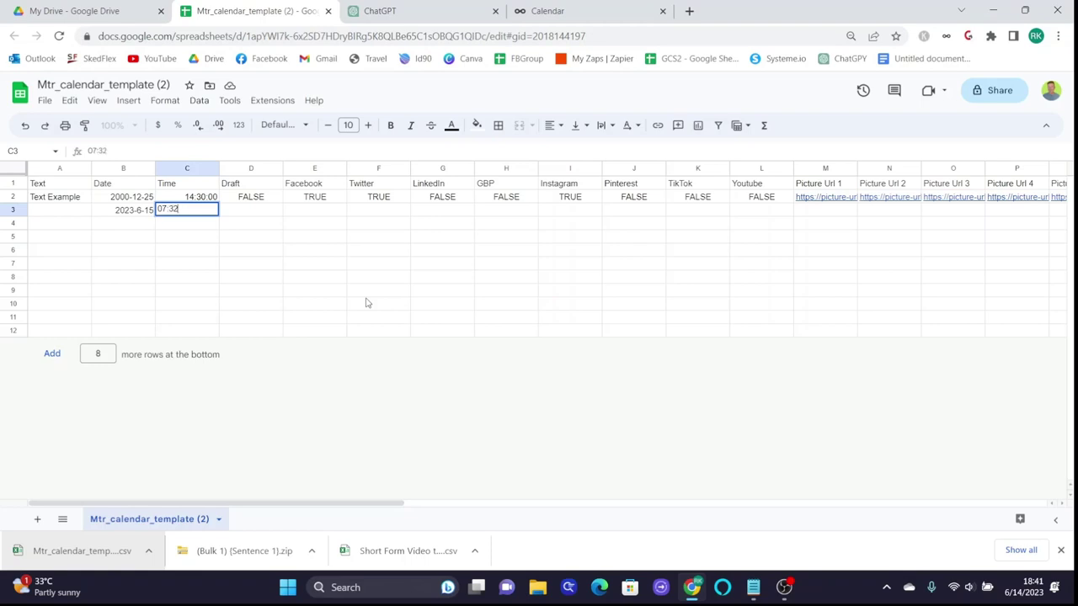
{"action": "type", "text": "00"}
{"action": "key", "text": "Tab"}
{"action": "type", "text": "F"}
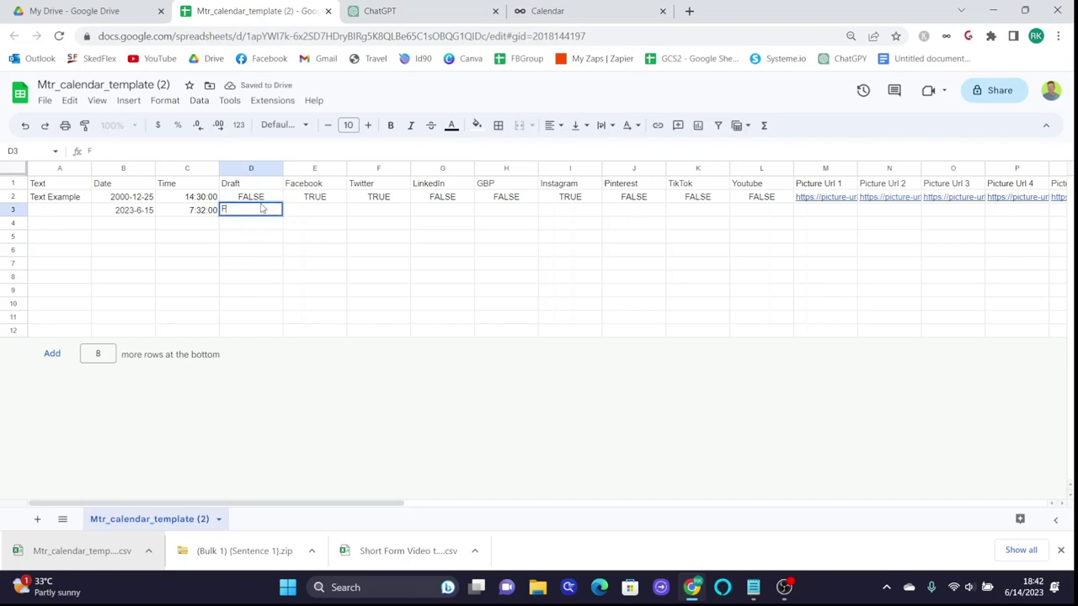
{"action": "type", "text": "ALSE"}
{"action": "key", "text": "Return"}
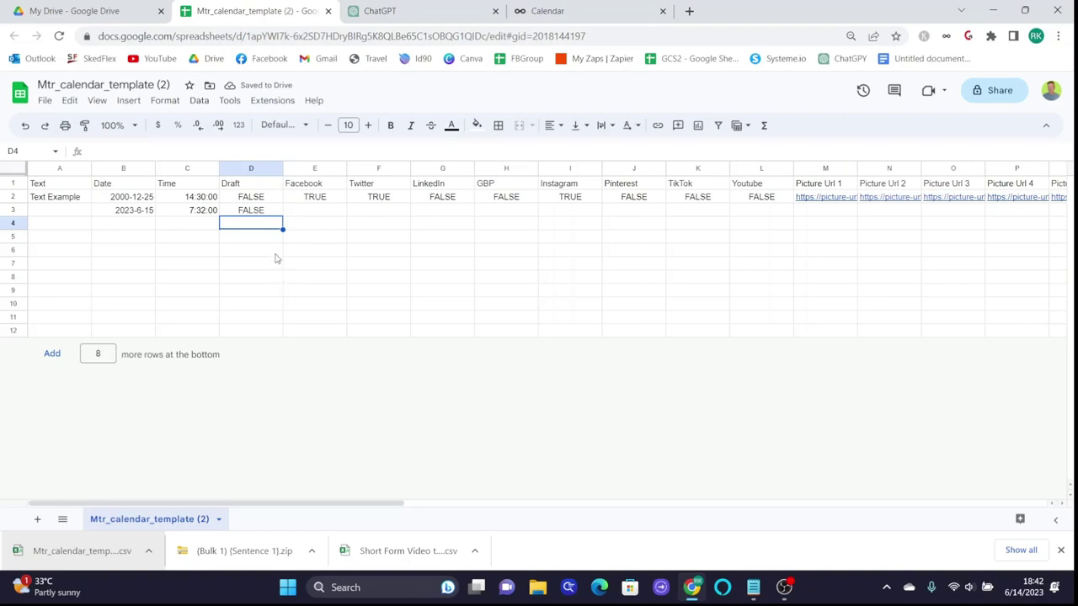
{"action": "left_click", "coordinate": [278, 209]}
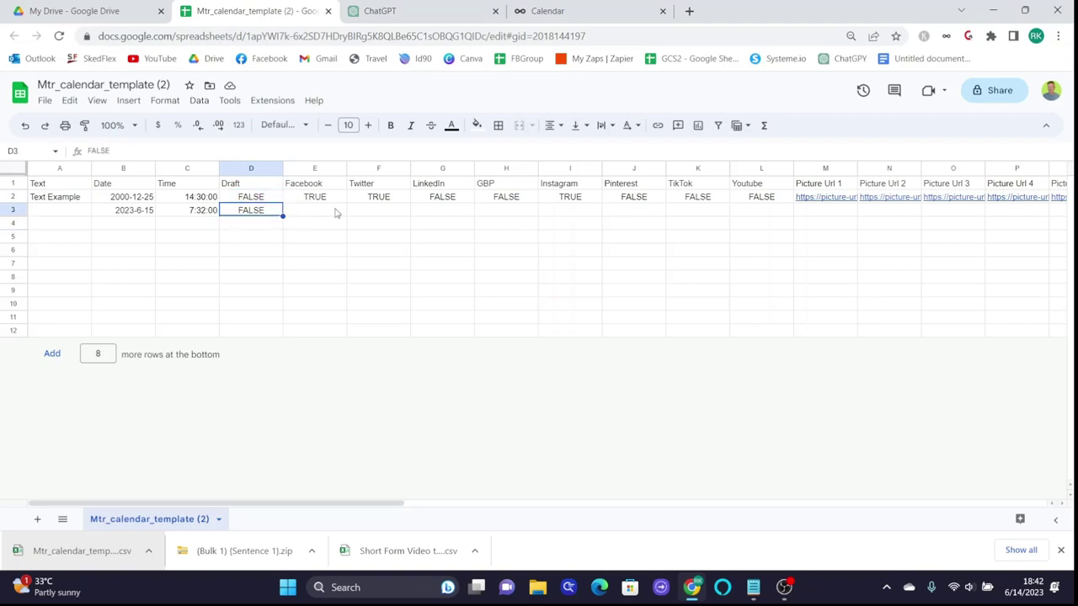
Set Facebook, Twitter, LinkedIn and GBP to FALSE for the post in row 3
{"action": "left_click", "coordinate": [314, 213]}
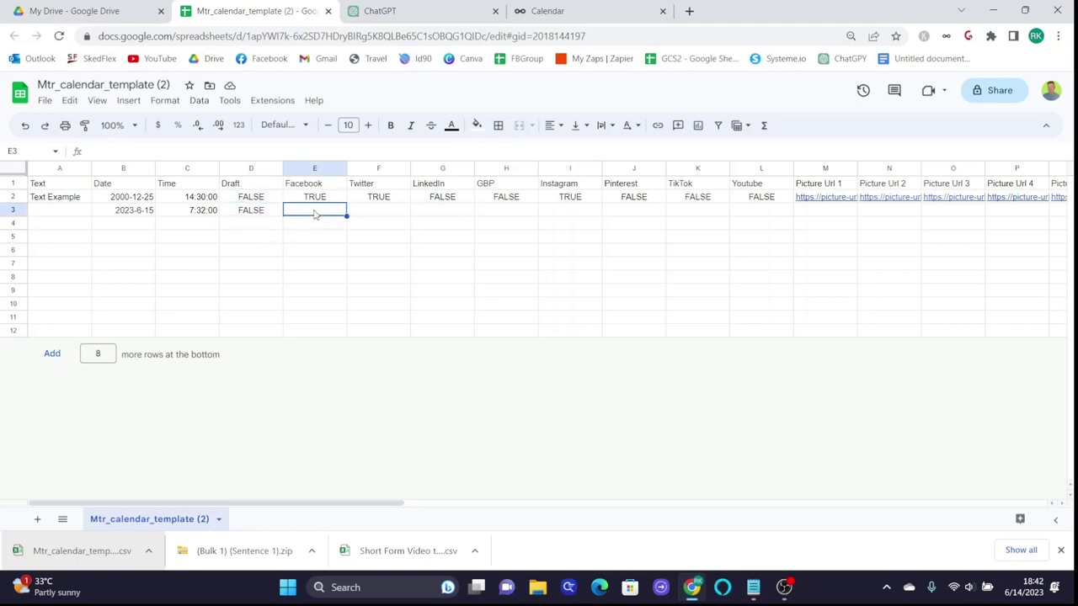
{"action": "double_click", "coordinate": [314, 212]}
{"action": "type", "text": "FALSE"}
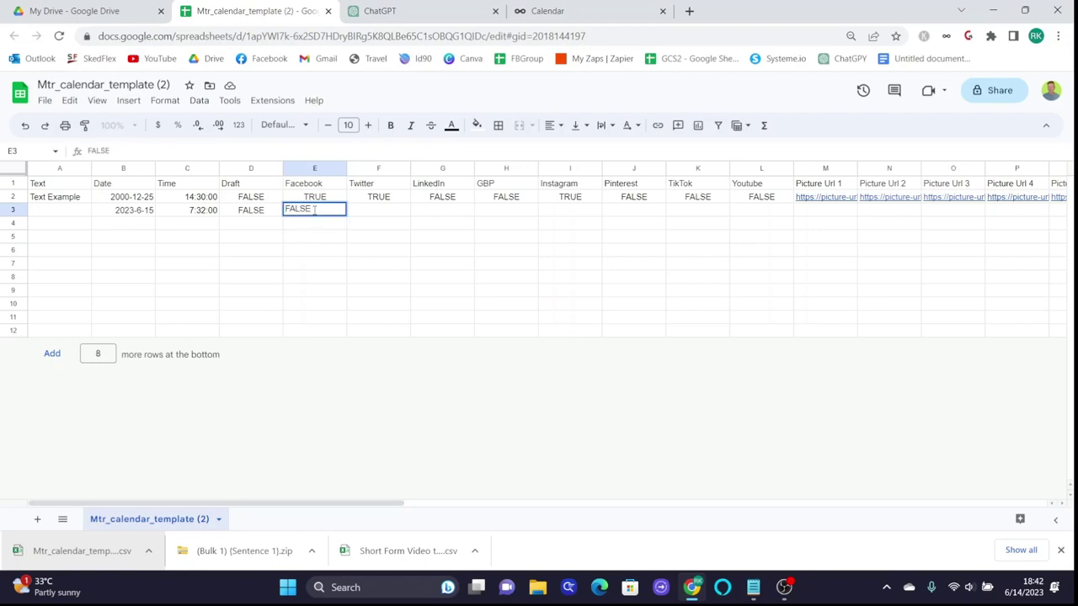
{"action": "key", "text": "Return"}
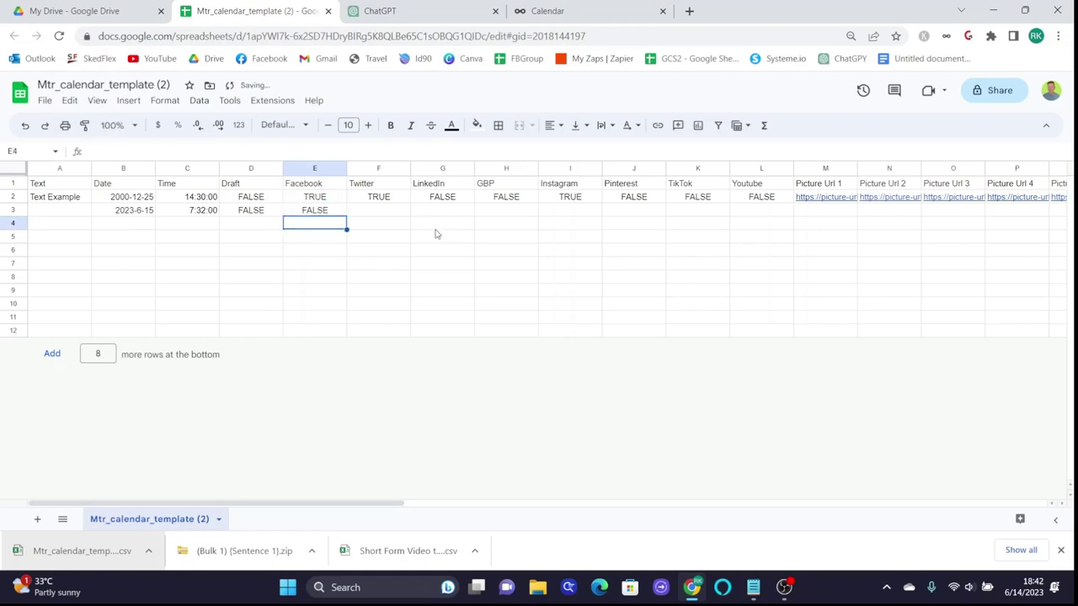
{"action": "left_click", "coordinate": [393, 213]}
{"action": "type", "text": "F"}
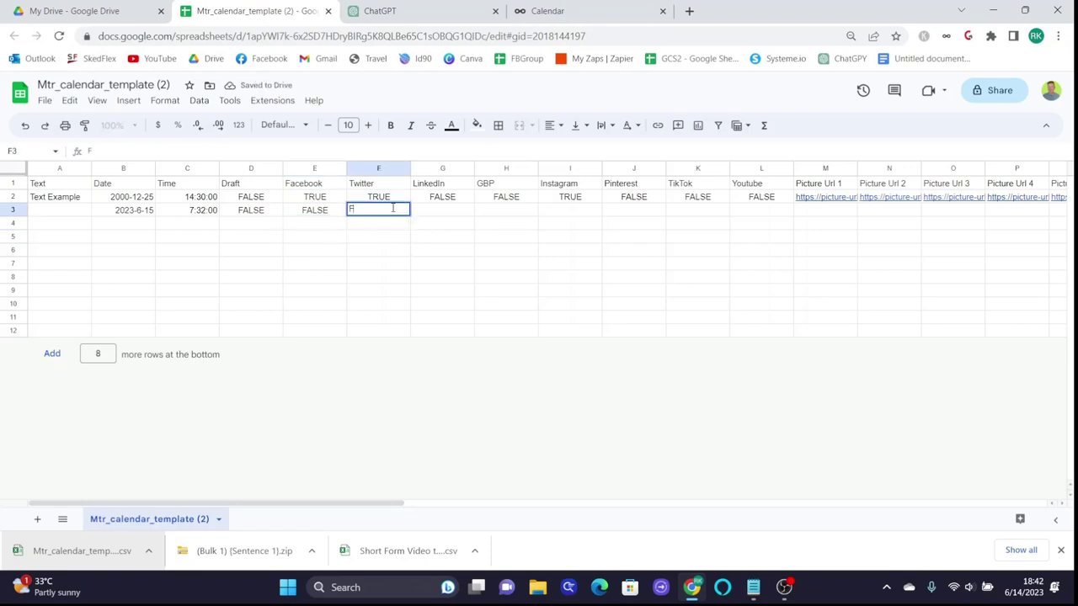
{"action": "type", "text": "ALSE"}
{"action": "key", "text": "Tab"}
{"action": "type", "text": "FALSE"}
{"action": "key", "text": "Tab"}
{"action": "type", "text": "FA"}
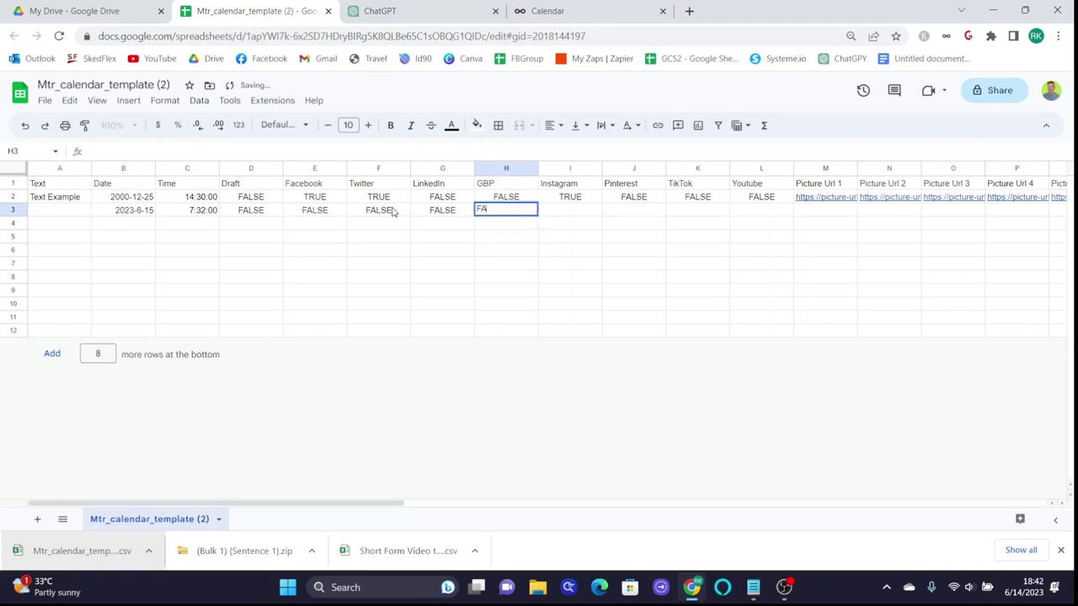
{"action": "type", "text": "LSE"}
{"action": "key", "text": "Tab"}
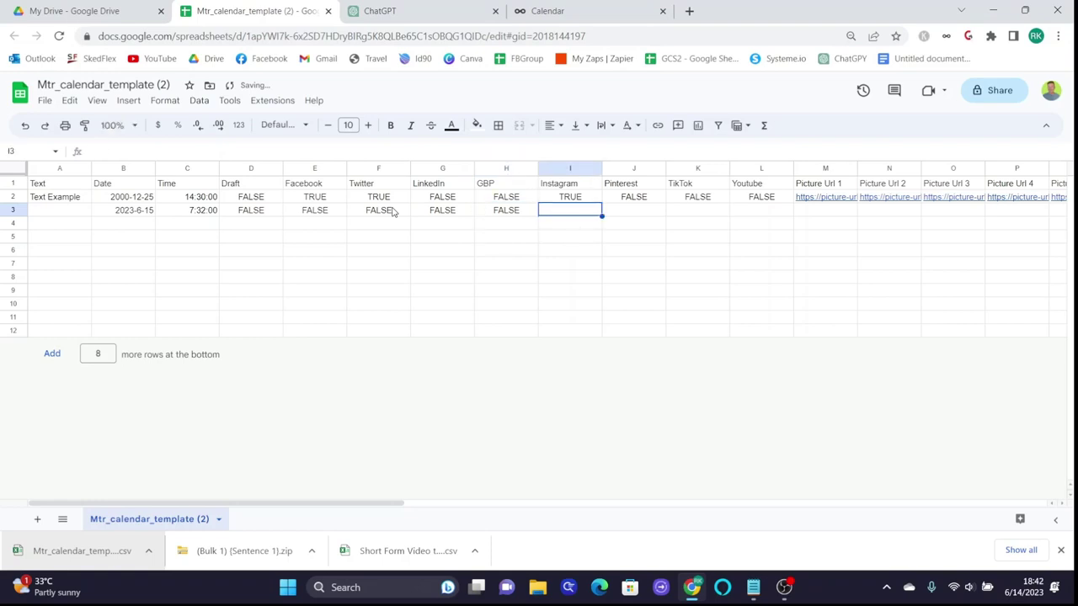
Set Instagram, Pinterest and TikTok to FALSE and Youtube to TRUE for the post in row 3
{"action": "type", "text": "FALSE"}
{"action": "key", "text": "Tab"}
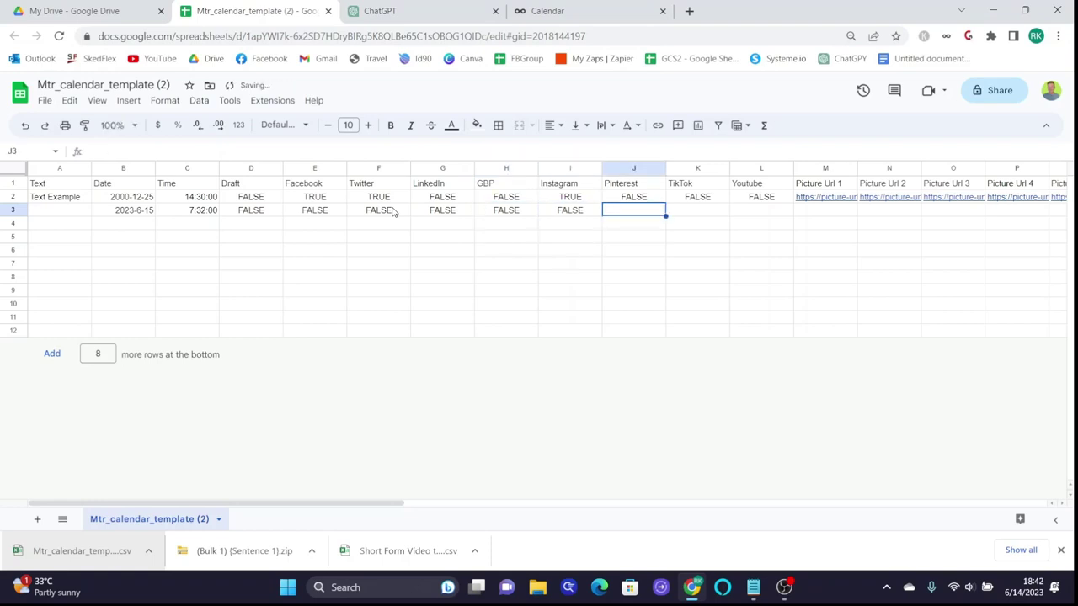
{"action": "type", "text": "FALSE"}
{"action": "key", "text": "Tab"}
{"action": "type", "text": "FA"}
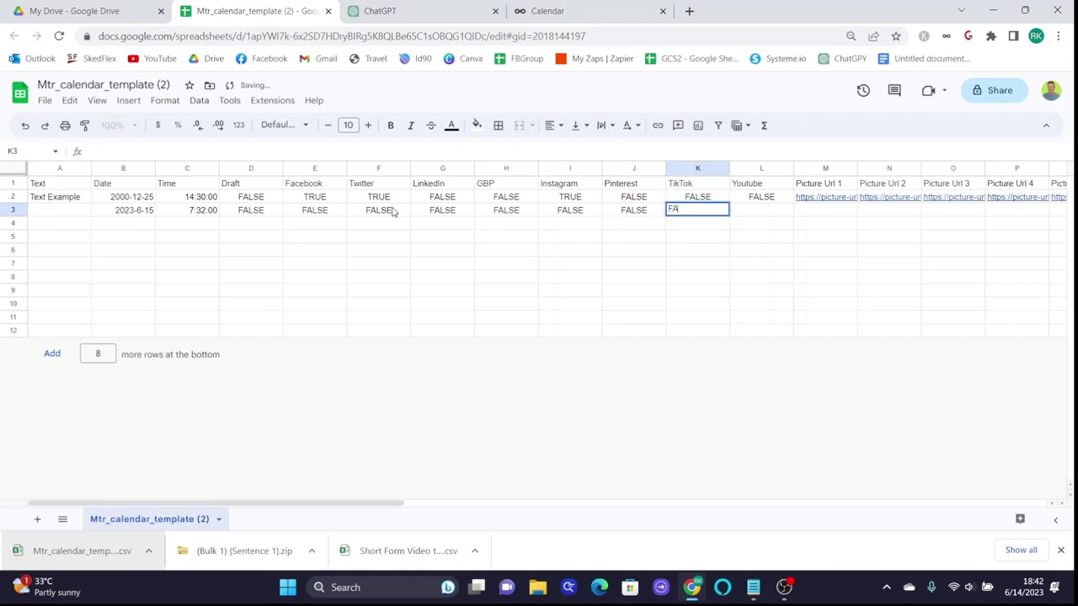
{"action": "type", "text": "LSE"}
{"action": "key", "text": "Tab"}
{"action": "type", "text": "TRUE"}
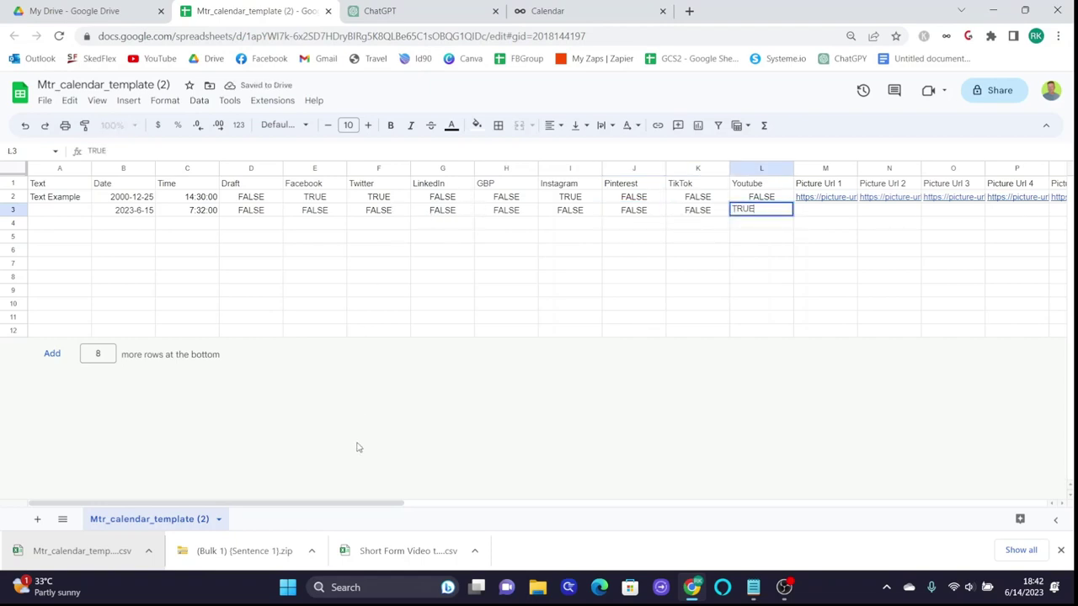
Set the Shortener value for the post in row 3 to FALSE
{"action": "left_click_drag", "start_coordinate": [368, 503], "coordinate": [421, 503]}
{"action": "left_click", "coordinate": [421, 477]}
{"action": "left_click_drag", "start_coordinate": [504, 497], "coordinate": [722, 498]}
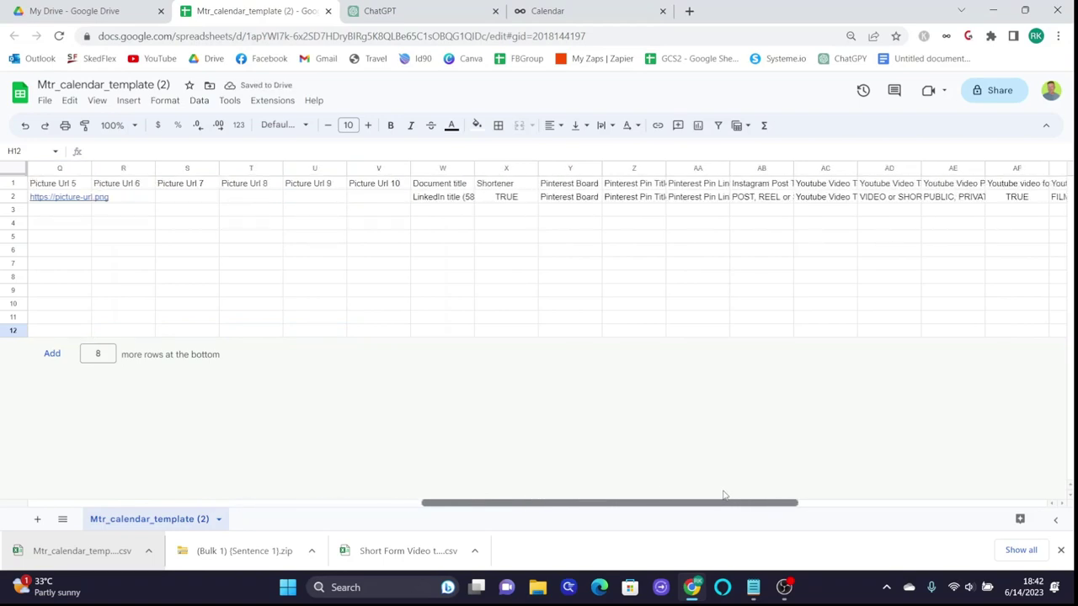
{"action": "left_click", "coordinate": [450, 211]}
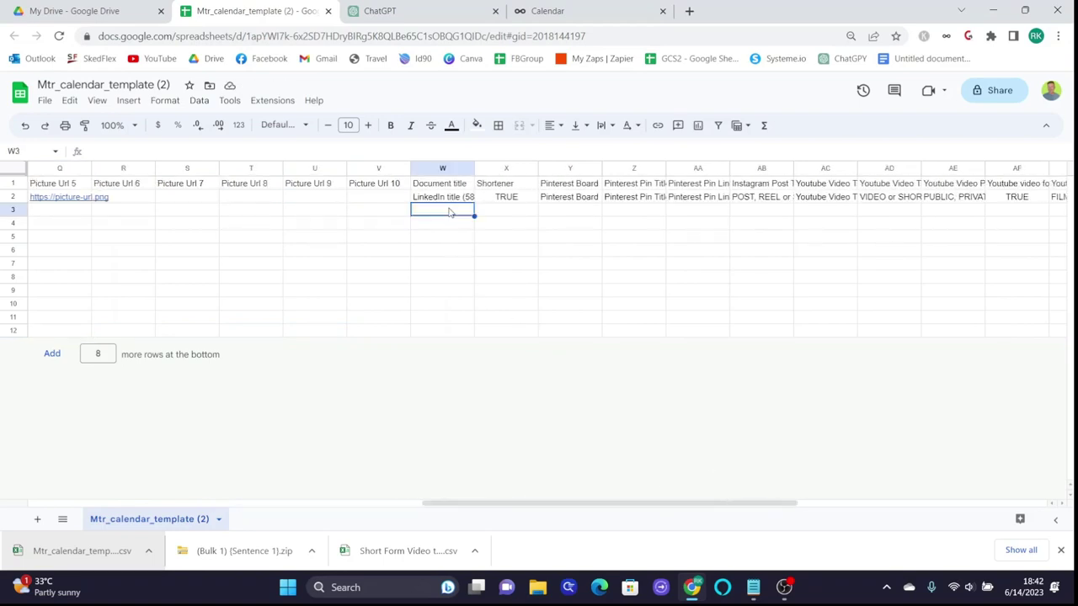
{"action": "left_click", "coordinate": [508, 218]}
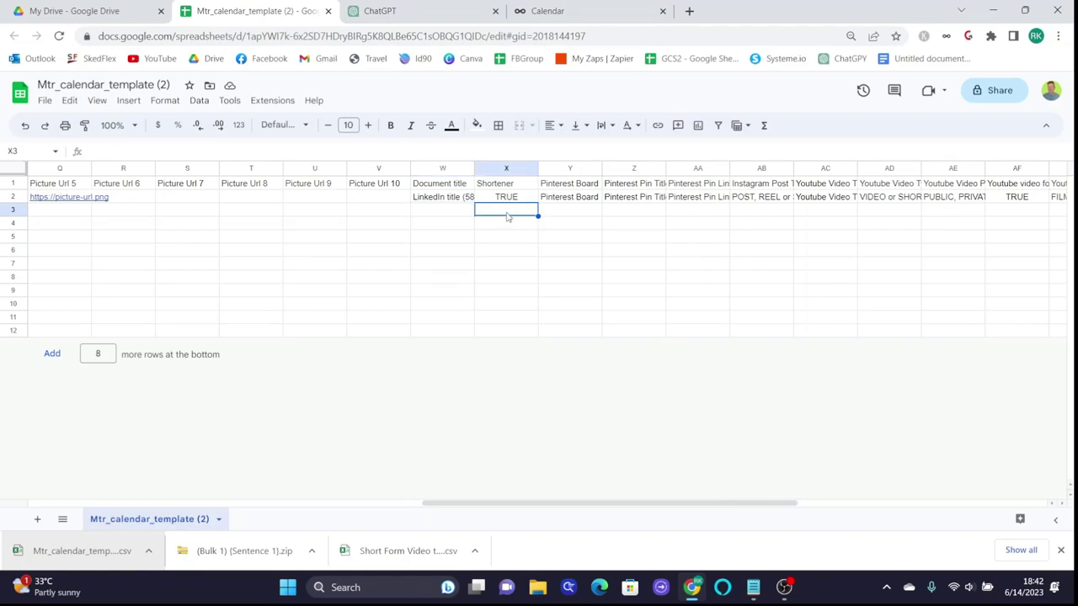
{"action": "type", "text": "false"}
{"action": "key", "text": "Tab"}
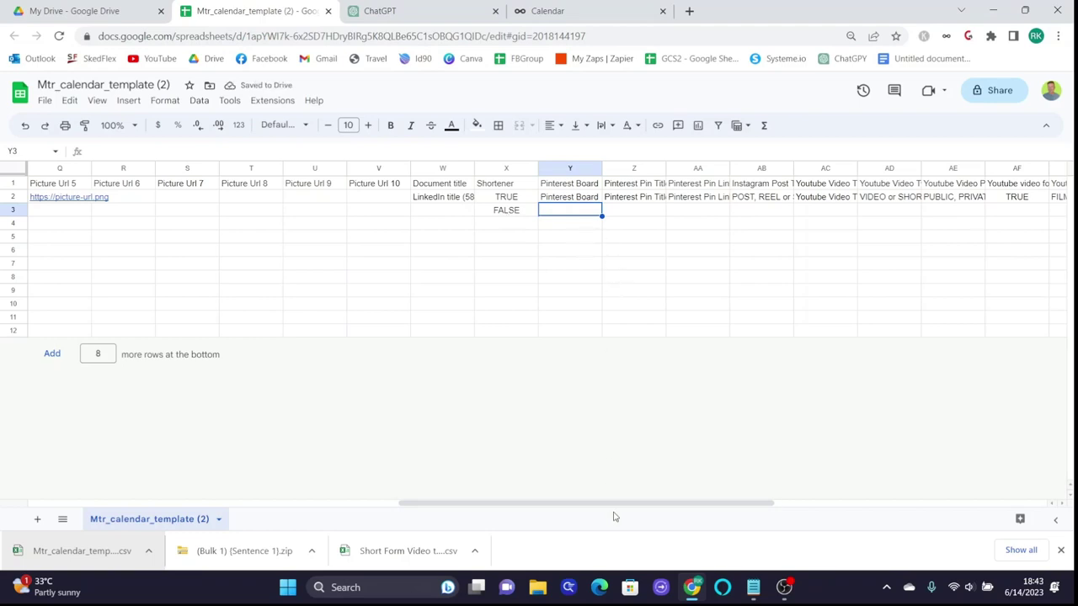
Widen the Youtube Video Title column so its full heading fits, and select its cell in row 3
{"action": "left_click_drag", "start_coordinate": [614, 507], "coordinate": [707, 504]}
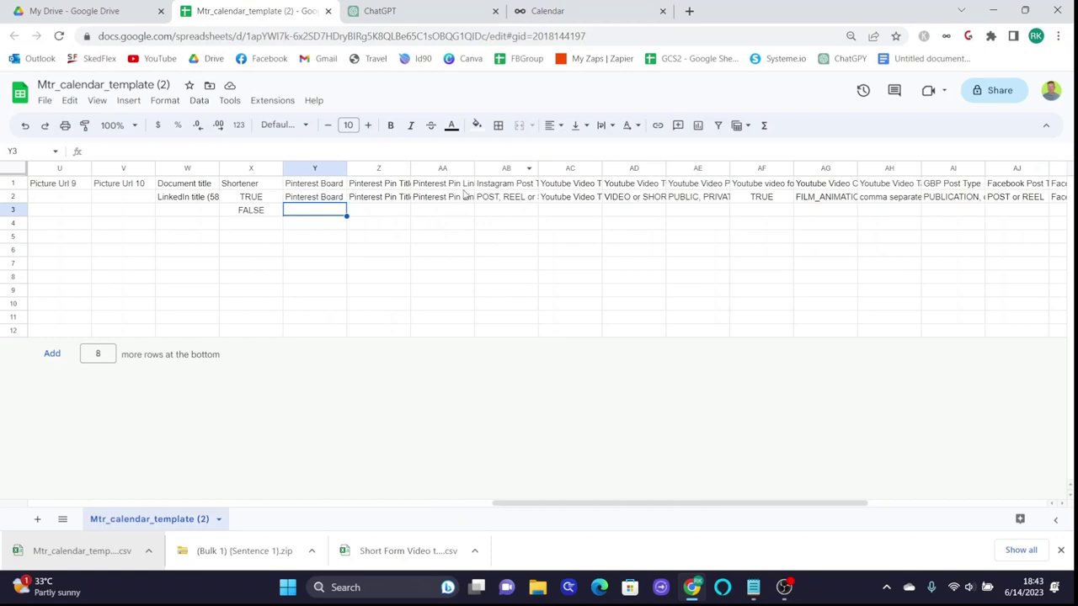
{"action": "right_click", "coordinate": [589, 169]}
{"action": "left_click_drag", "start_coordinate": [602, 168], "coordinate": [643, 162]}
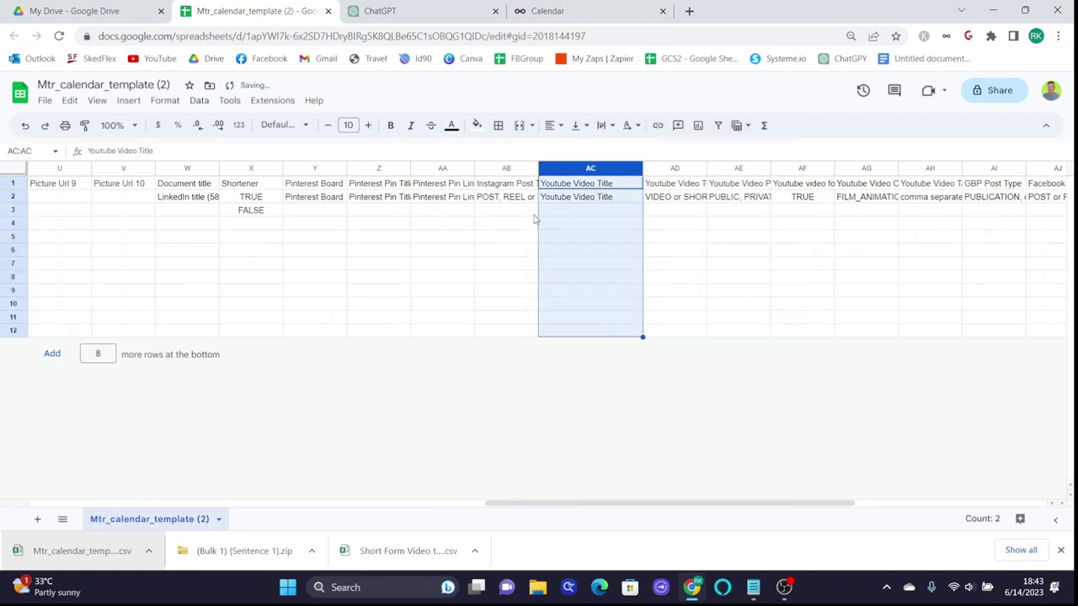
{"action": "left_click", "coordinate": [578, 212]}
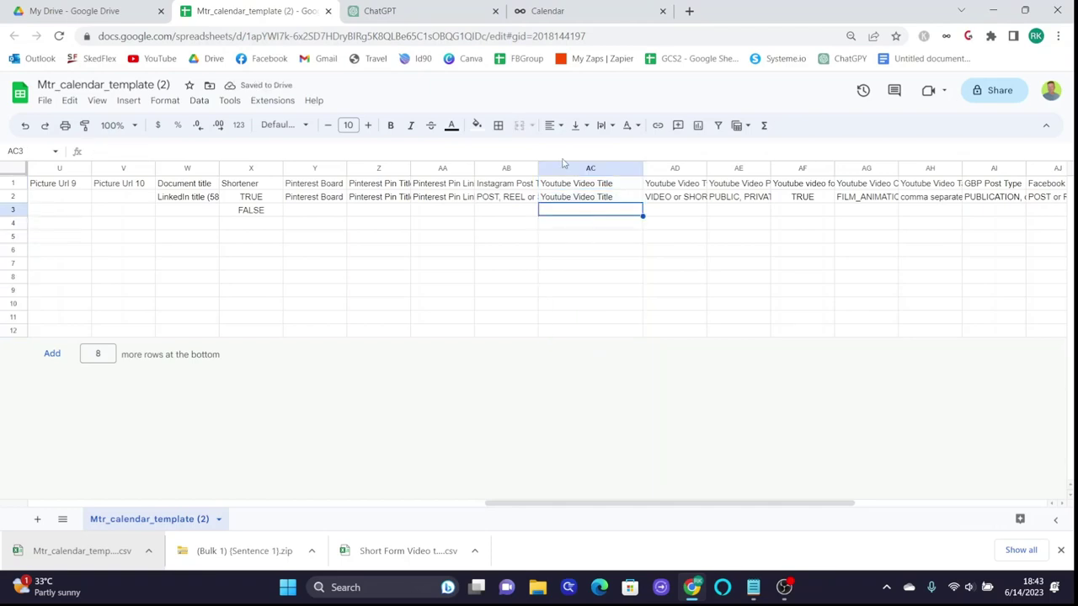
Switch to ChatGPT and write a request for ten titles for the youtube shorts, for the ten videos
{"action": "left_click", "coordinate": [406, 11]}
{"action": "scroll", "coordinate": [545, 379], "scroll_direction": "down", "scroll_amount": 3}
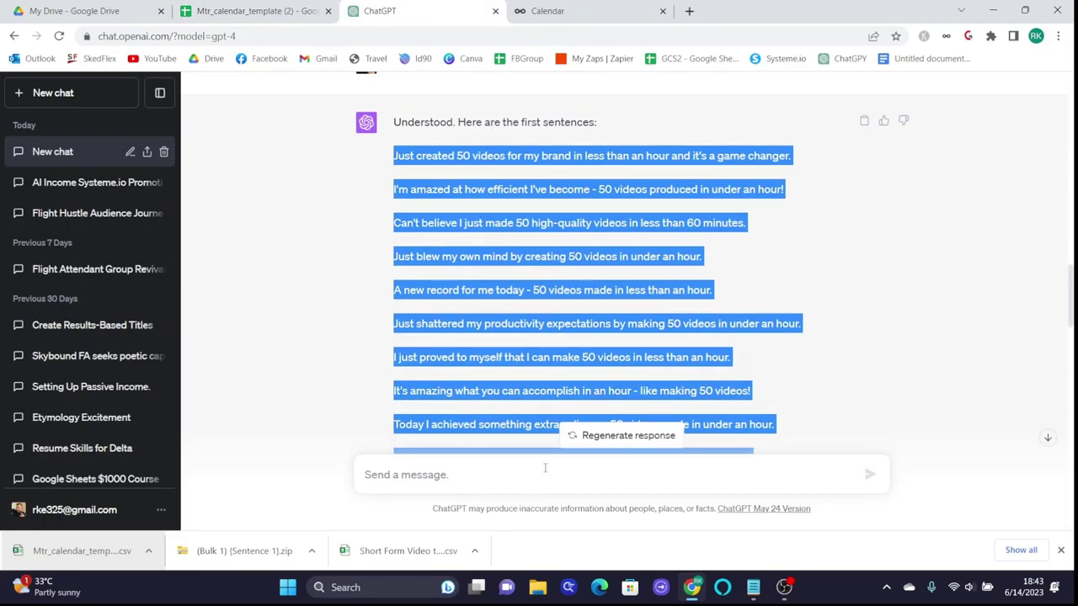
{"action": "left_click", "coordinate": [520, 482]}
{"action": "type", "text": "for the ten videos"}
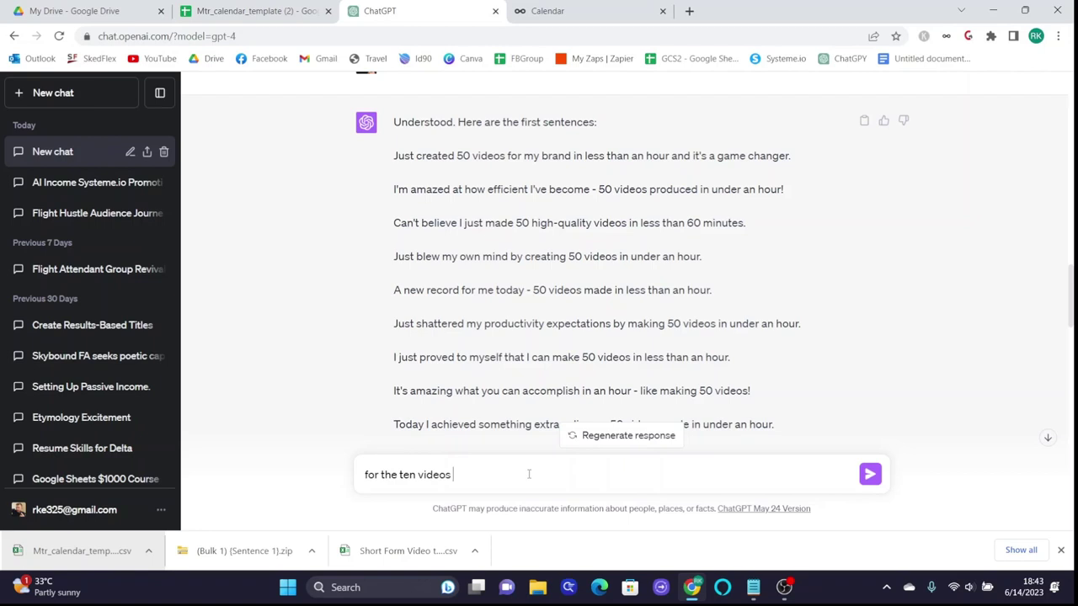
{"action": "type", "text": " please write ten titles for the youtube shorts"}
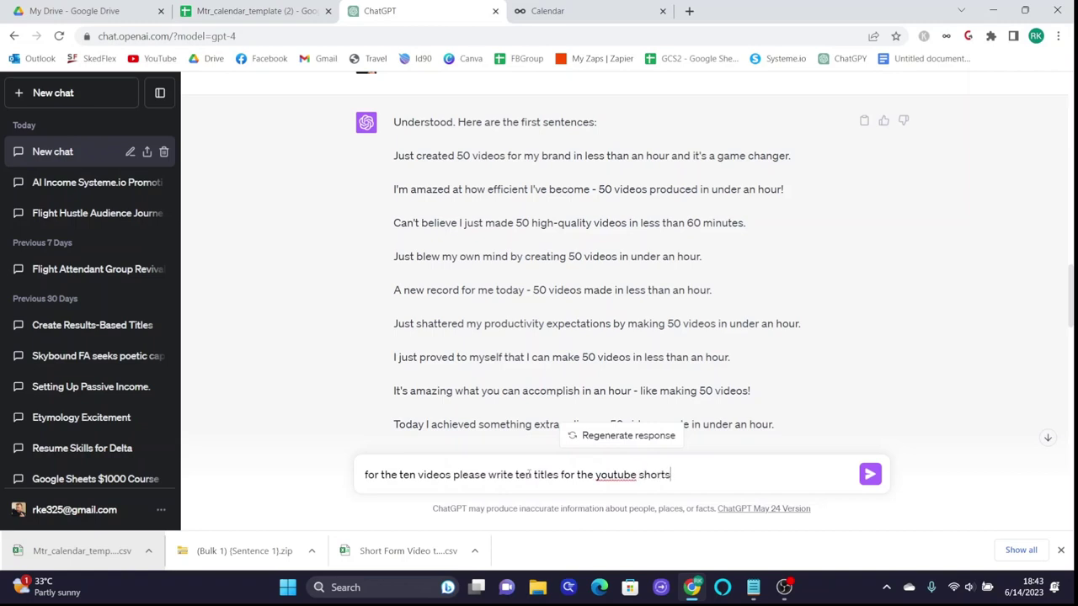
Add to the prompt that the titles should be less than 100 characters but more than 90
{"action": "type", "text": ". The titles should be less tahn t"}
{"action": "key", "text": "BackSpace"}
{"action": "key", "text": "BackSpace"}
{"action": "key", "text": "BackSpace"}
{"action": "key", "text": "BackSpace"}
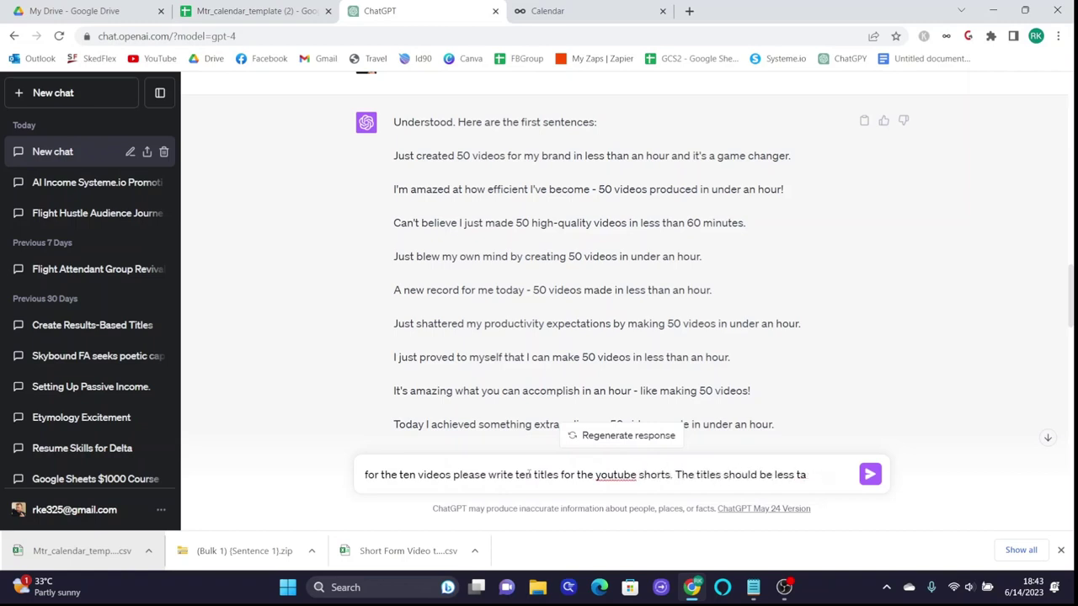
{"action": "type", "text": "then 100 chracte"}
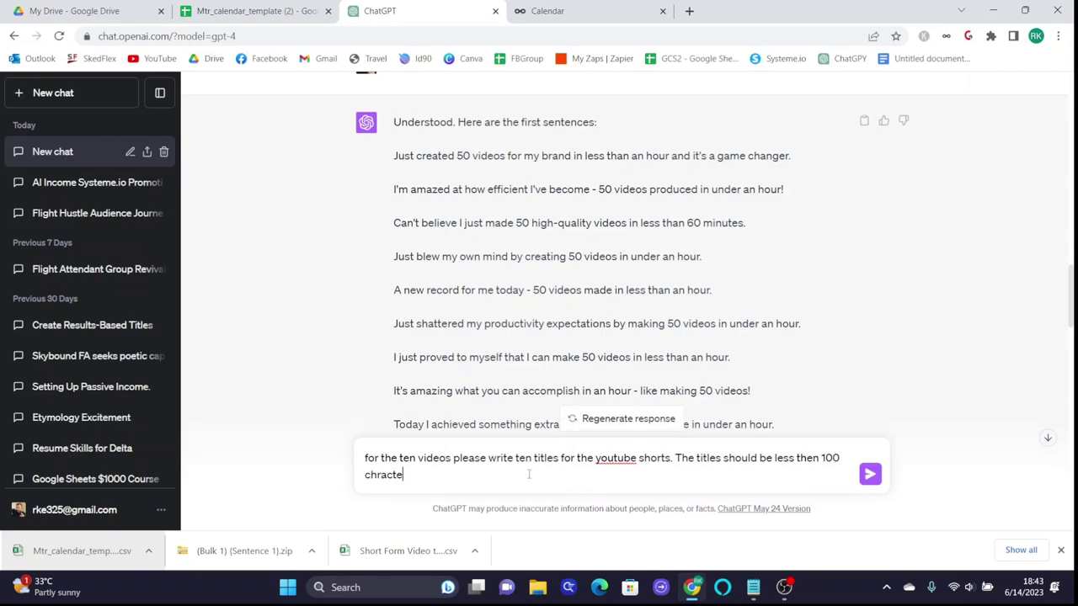
{"action": "key", "text": "BackSpace"}
{"action": "type", "text": "ters but more than "}
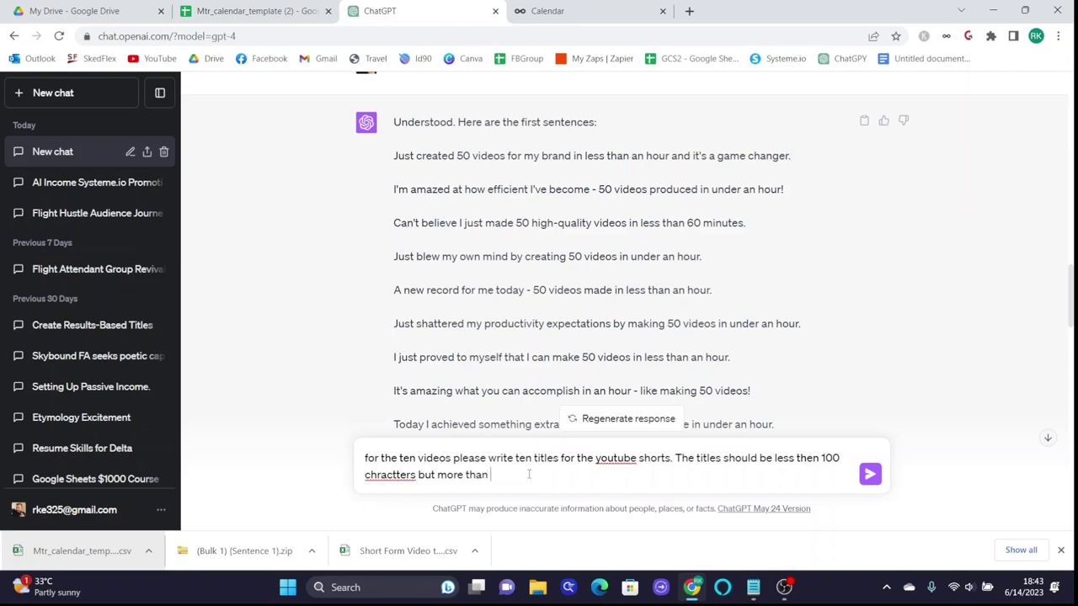
{"action": "type", "text": "90. One or two words"}
Add that one or two words in each title should be all in upper case and the titles a bit sensational
{"action": "type", "text": " in t"}
{"action": "type", "text": "ach "}
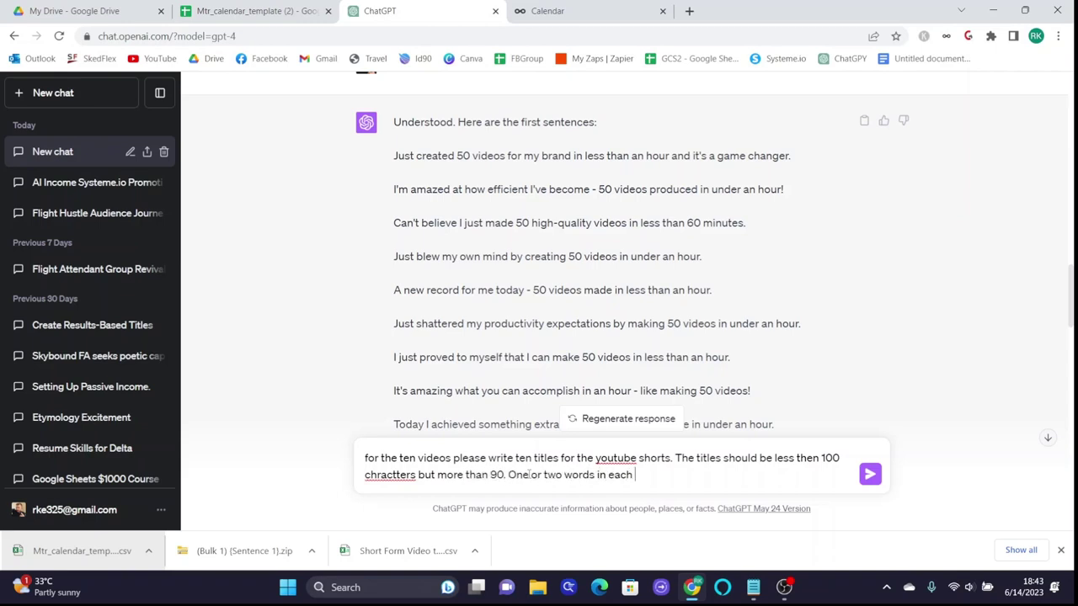
{"action": "type", "text": "title should be capitalized completely"}
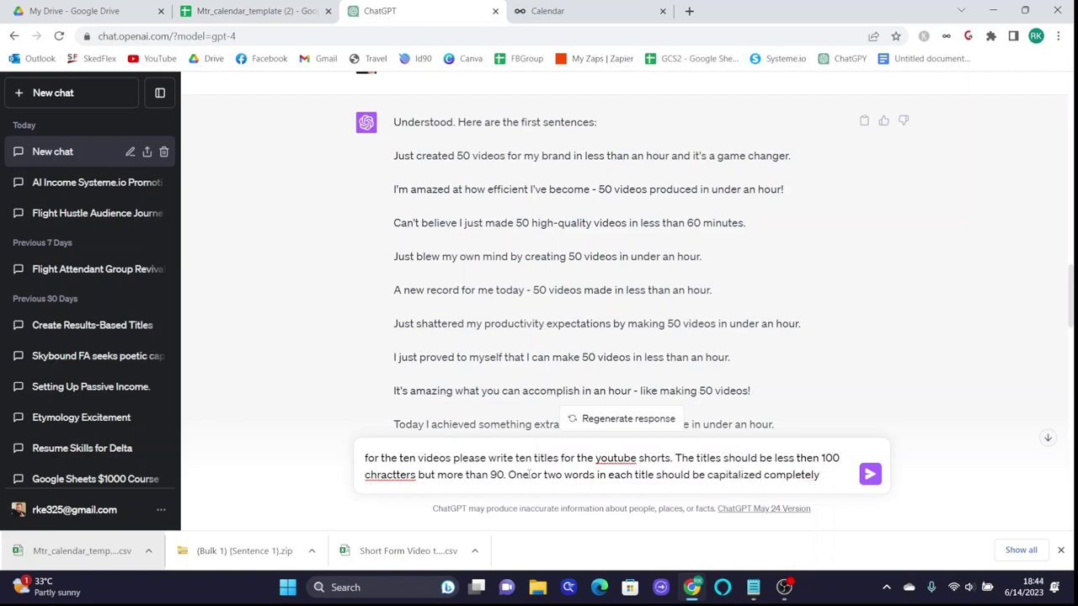
{"action": "key", "text": "BackSpace"}
{"action": "key", "text": "BackSpace"}
{"action": "key", "text": "BackSpace"}
{"action": "key", "text": "BackSpace"}
{"action": "key", "text": "BackSpace"}
{"action": "key", "text": "BackSpace"}
{"action": "key", "text": "BackSpace"}
{"action": "key", "text": "BackSpace"}
{"action": "key", "text": "BackSpace"}
{"action": "key", "text": "BackSpace"}
{"action": "key", "text": "BackSpace"}
{"action": "key", "text": "BackSpace"}
{"action": "key", "text": "BackSpace"}
{"action": "key", "text": "BackSpace"}
{"action": "key", "text": "BackSpace"}
{"action": "key", "text": "BackSpace"}
{"action": "key", "text": "BackSpace"}
{"action": "key", "text": "BackSpace"}
{"action": "key", "text": "BackSpace"}
{"action": "key", "text": "BackSpace"}
{"action": "type", "text": "all in upper case. They should be a bit sensational. Please list t"}
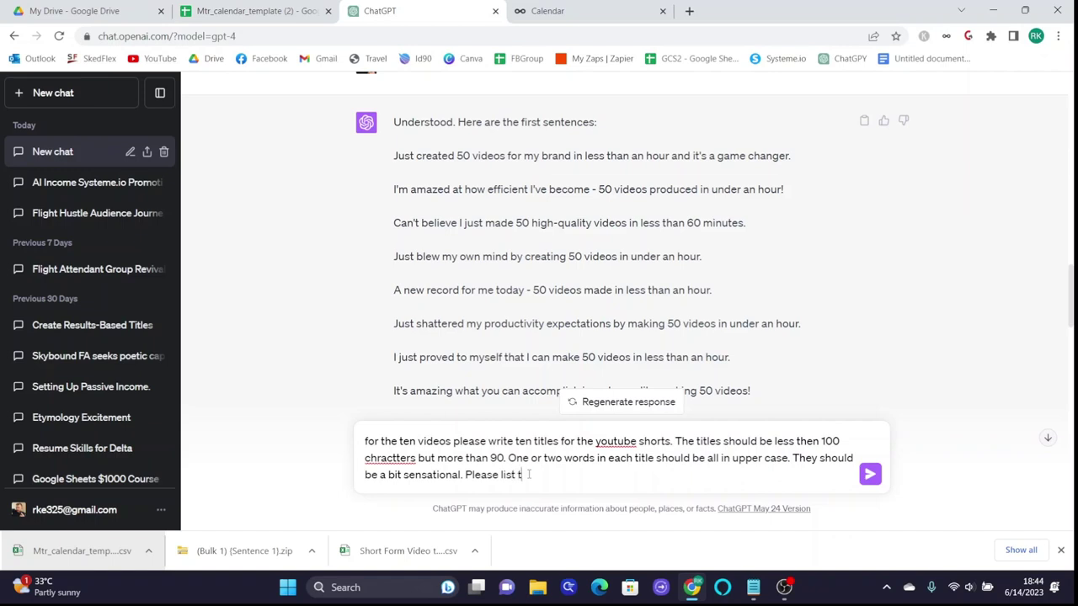
Ask for the titles without numbers, one sentence per line with no space or linebreak, and send the prompt
{"action": "type", "text": "hen without numbers"}
{"action": "type", "text": ", one sentence"}
{"action": "type", "text": " per line but ["}
{"action": "type", "text": " please dont' leavea "}
{"action": "type", "text": "spac"}
{"action": "key", "text": "BackSpace"}
{"action": "key", "text": "BackSpace"}
{"action": "key", "text": "BackSpace"}
{"action": "key", "text": "BackSpace"}
{"action": "key", "text": "BackSpace"}
{"action": "key", "text": "BackSpace"}
{"action": "type", "text": "a space or linebreak, just list"}
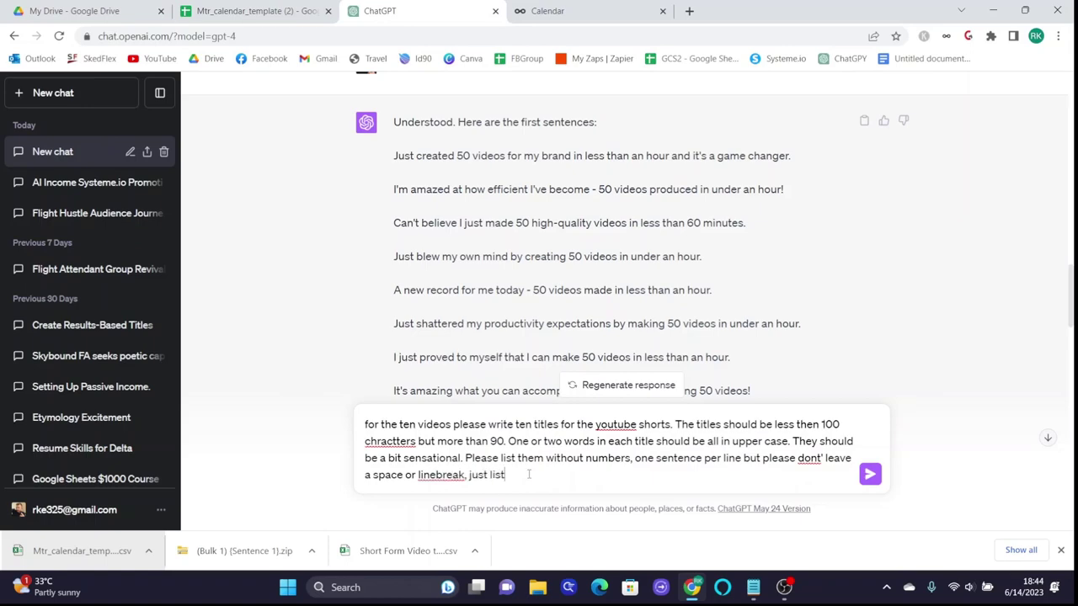
{"action": "type", "text": " them."}
{"action": "key", "text": "Return"}
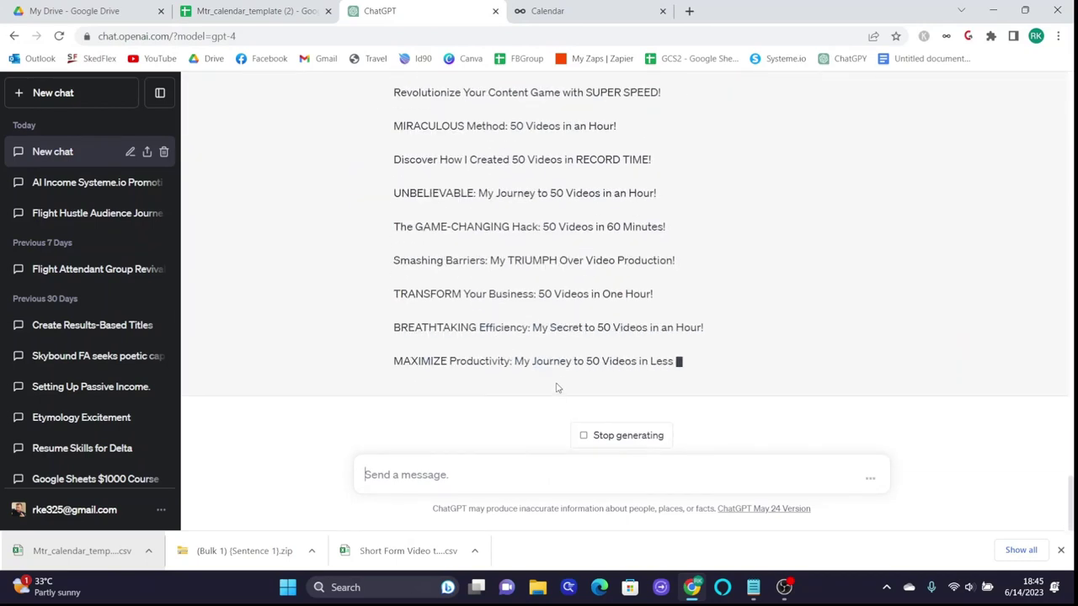
Ask ChatGPT to list the titles again without the large space in between each line
{"action": "left_click_drag", "start_coordinate": [578, 386], "coordinate": [396, 123]}
{"action": "left_click", "coordinate": [571, 474]}
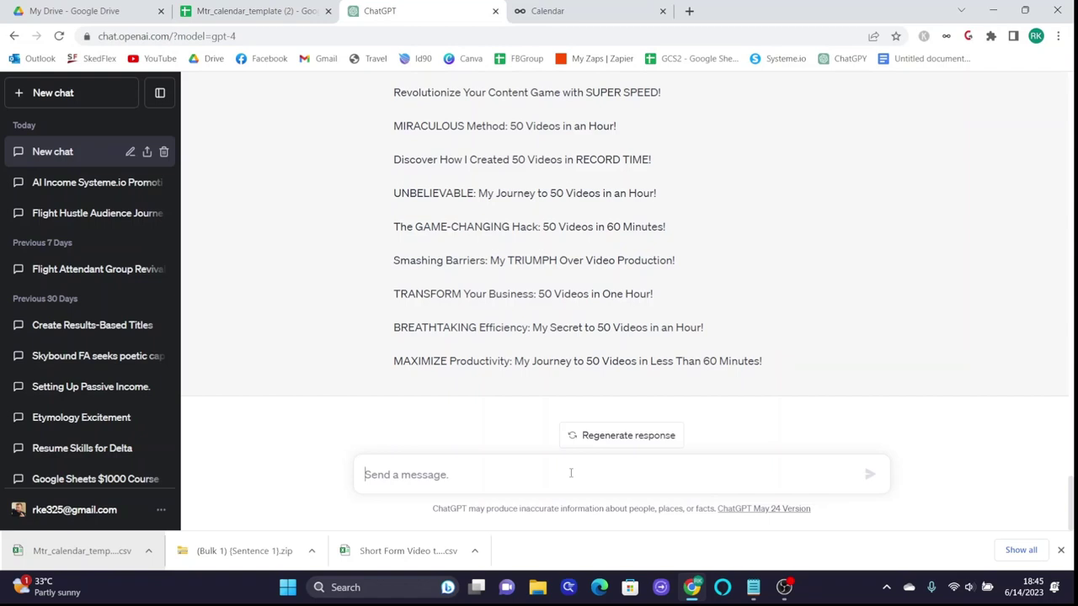
{"action": "type", "text": "Can you list them again"}
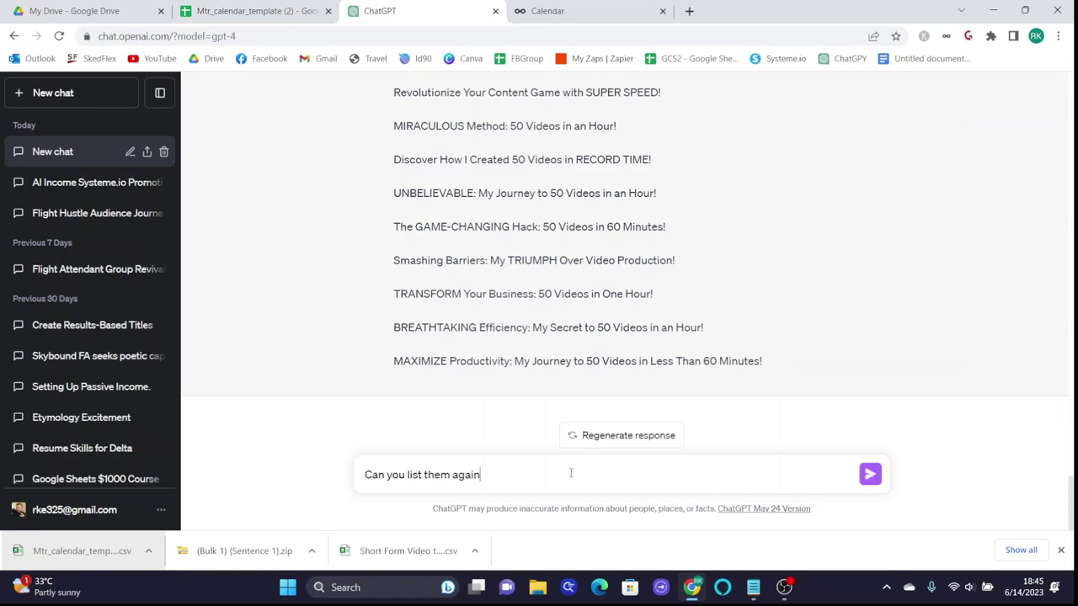
{"action": "type", "text": " without the large space in between i"}
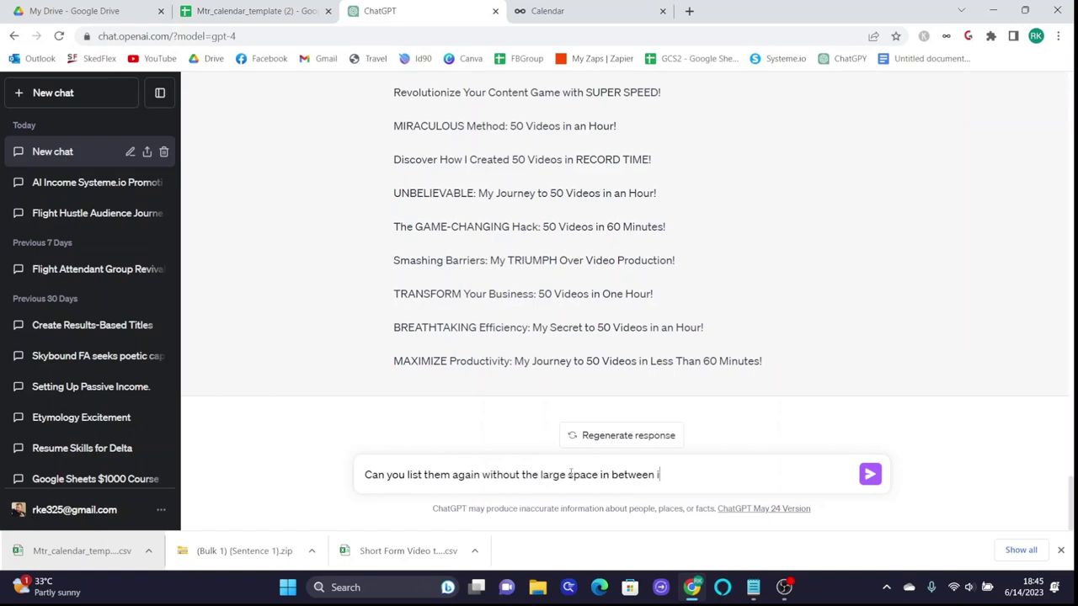
{"action": "type", "text": "ach line"}
{"action": "key", "text": "Return"}
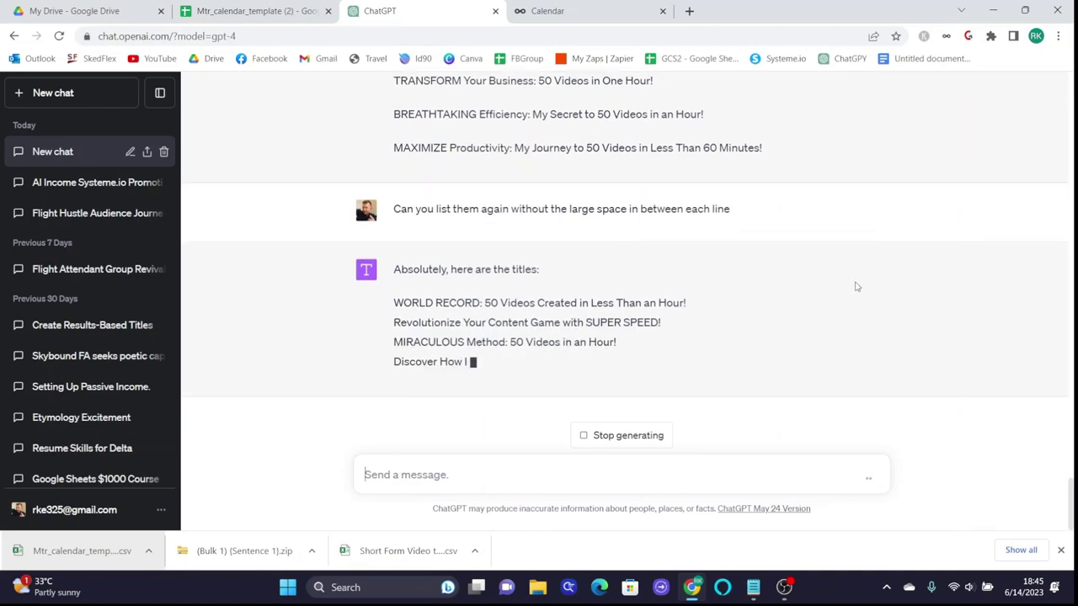
Copy the ten generated titles and paste them as plain values into the Youtube Video Title column of the Google Sheets template, starting at row 3
{"action": "left_click_drag", "start_coordinate": [763, 362], "coordinate": [393, 187]}
{"action": "right_click", "coordinate": [435, 208]}
{"action": "left_click", "coordinate": [462, 220]}
{"action": "left_click", "coordinate": [548, 11]}
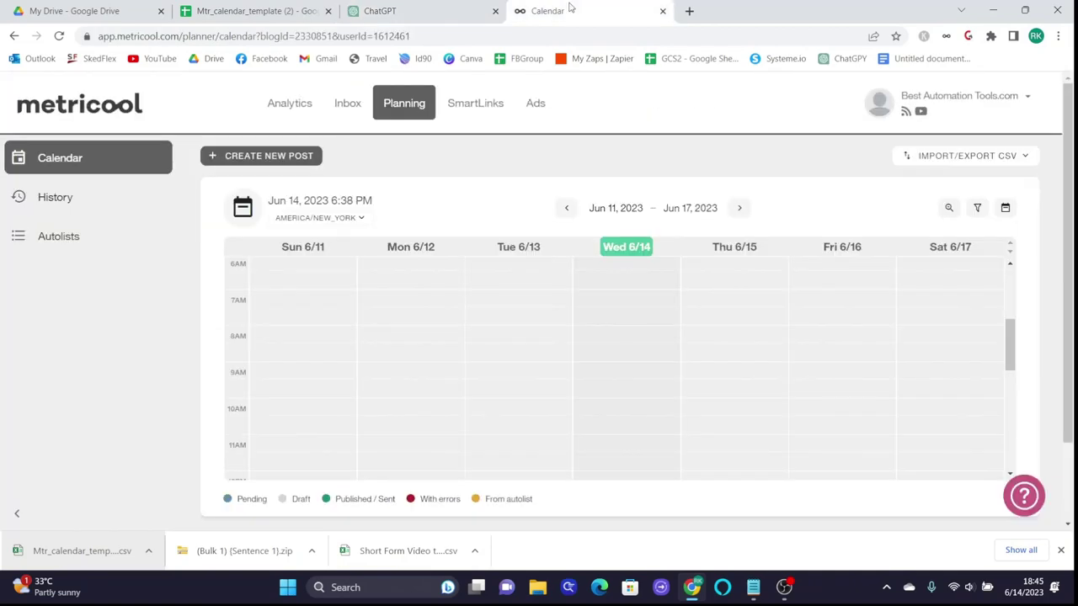
{"action": "left_click", "coordinate": [256, 7]}
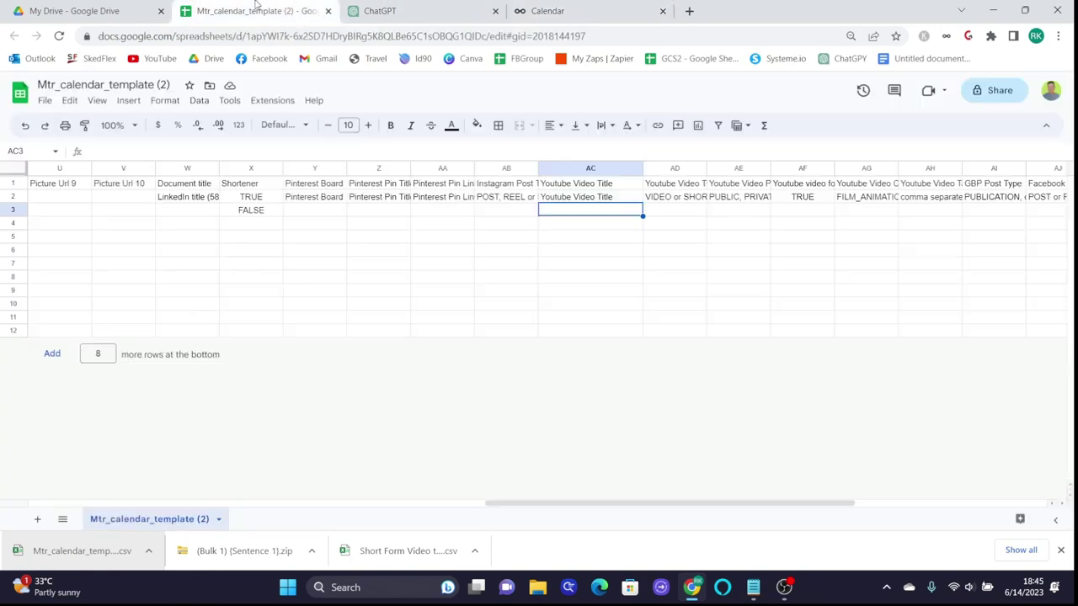
{"action": "right_click", "coordinate": [591, 214]}
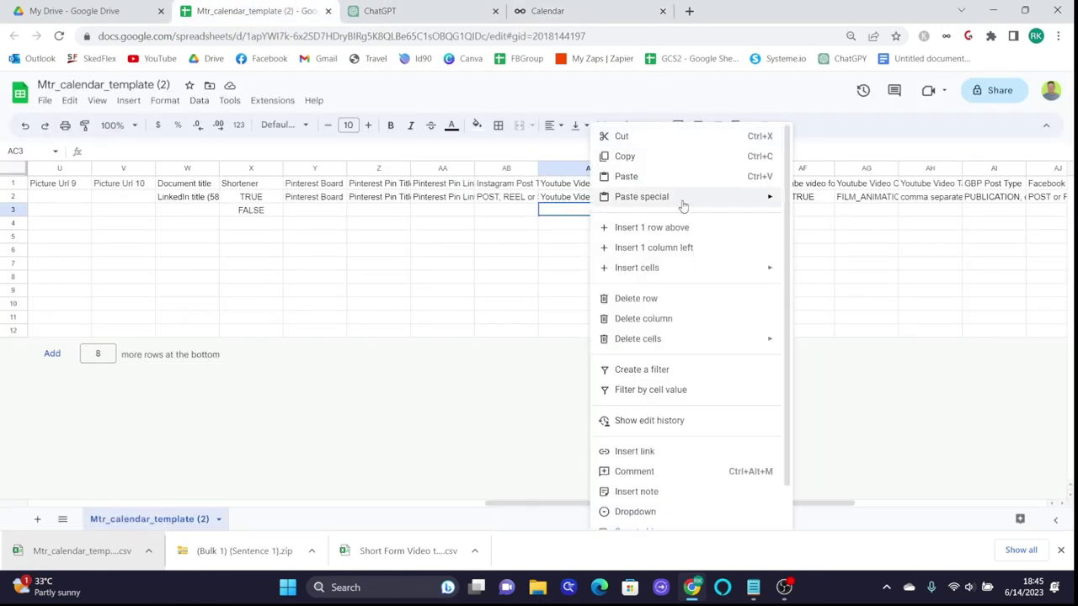
{"action": "mouse_move", "coordinate": [682, 199]}
{"action": "left_click", "coordinate": [815, 201]}
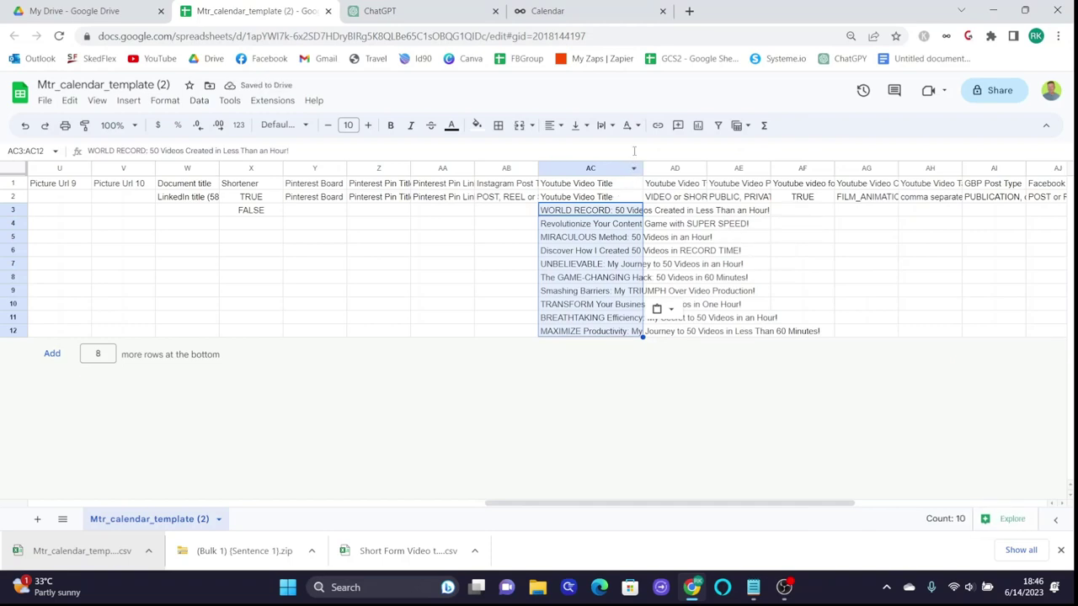
Wrap the text of the ten pasted titles within the Youtube Video Title column
{"action": "left_click", "coordinate": [599, 126]}
{"action": "left_click", "coordinate": [620, 149]}
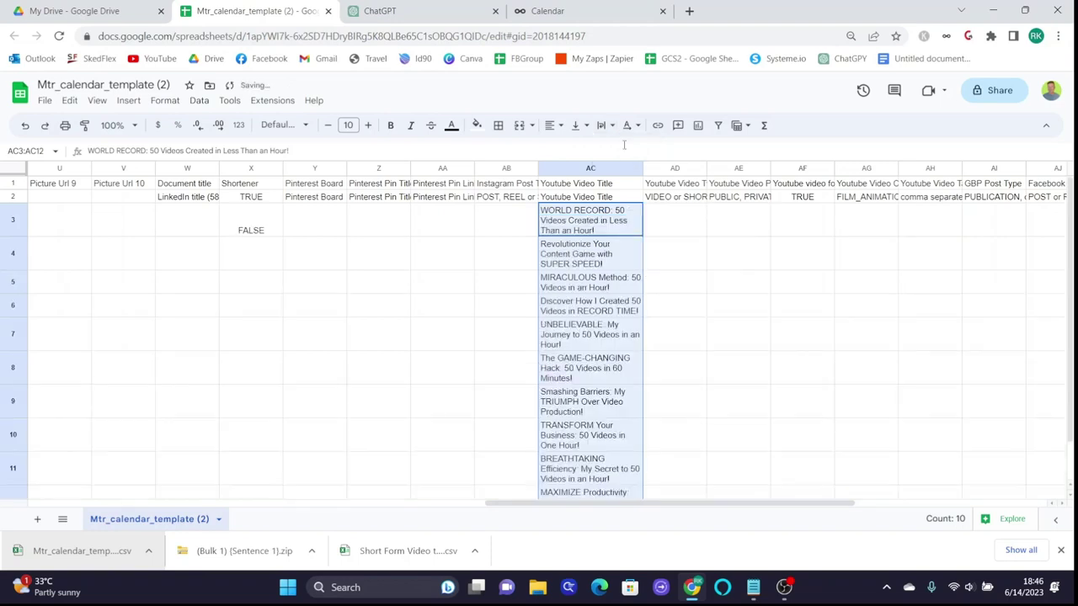
{"action": "left_click", "coordinate": [669, 372]}
Widen the Youtube Video Type and Privacy columns, and enter Short and PUBLIC in them for row 3
{"action": "left_click_drag", "start_coordinate": [706, 168], "coordinate": [731, 168]}
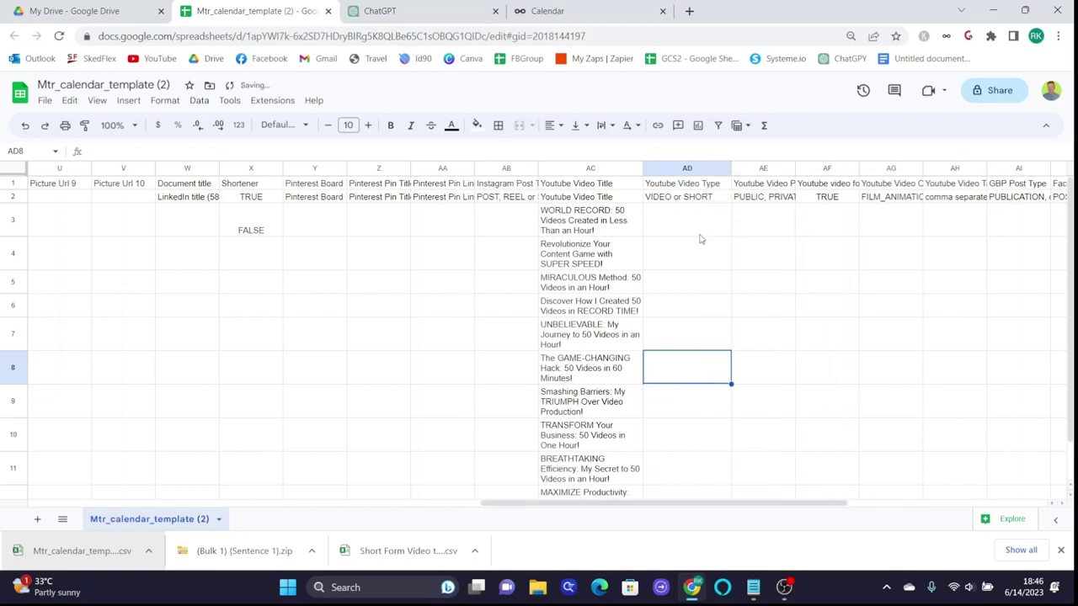
{"action": "left_click", "coordinate": [700, 226]}
{"action": "type", "text": "Short"}
{"action": "key", "text": "Return"}
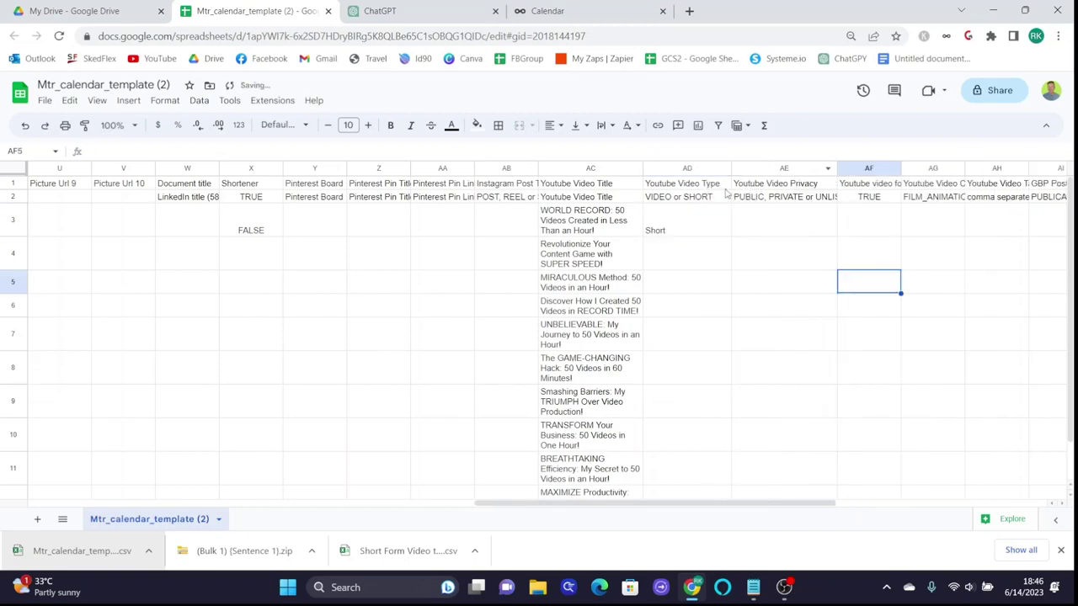
{"action": "left_click", "coordinate": [786, 229]}
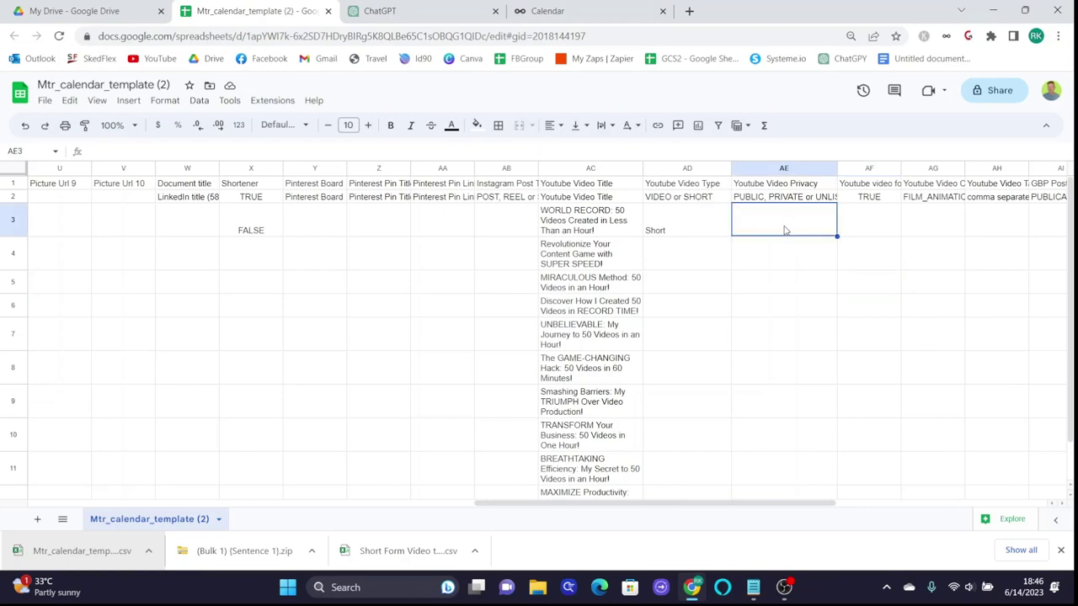
{"action": "type", "text": "PUBLIC"}
Change the Youtube Video Type in row 3 to SHORT in capitals
{"action": "left_click", "coordinate": [665, 230]}
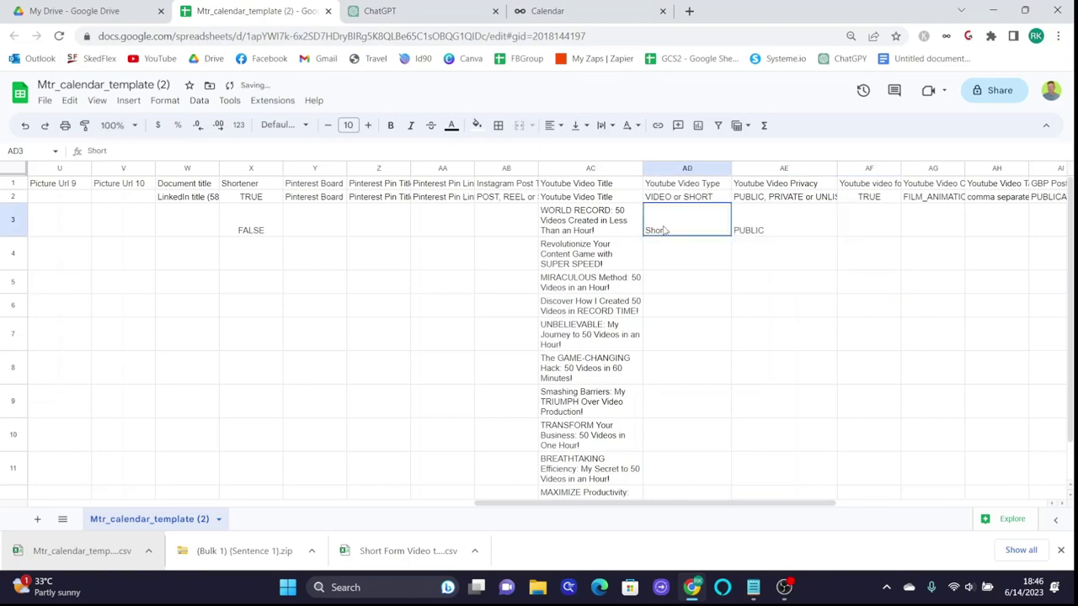
{"action": "double_click", "coordinate": [676, 231]}
{"action": "key", "text": "BackSpace"}
{"action": "key", "text": "BackSpace"}
{"action": "key", "text": "BackSpace"}
{"action": "key", "text": "BackSpace"}
{"action": "key", "text": "BackSpace"}
{"action": "type", "text": "SHORT"}
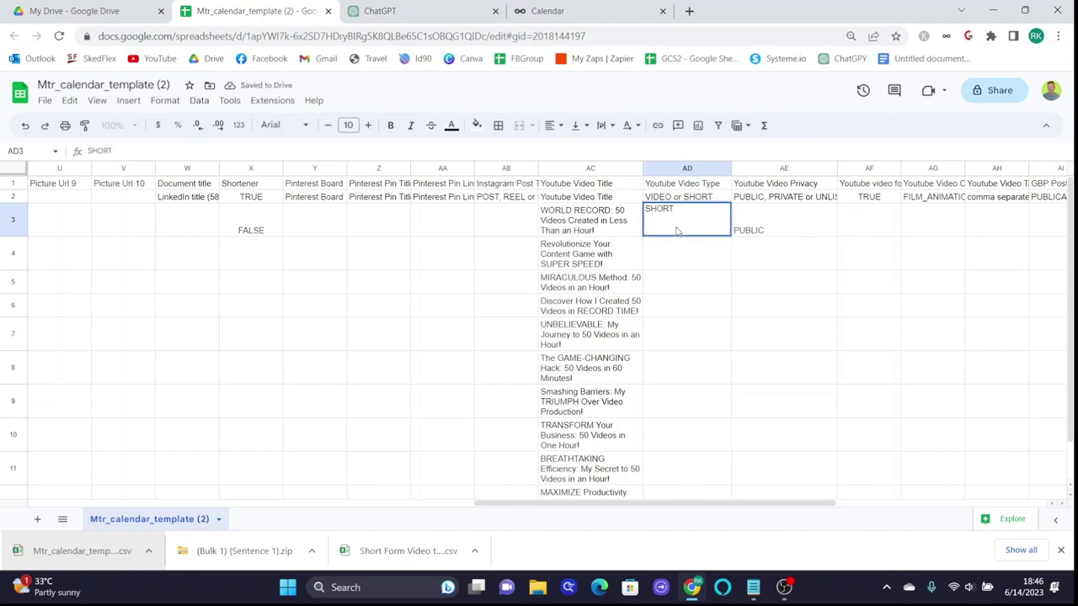
Widen the Youtube video for kids column and set its value in row 3 to FALSE
{"action": "left_click", "coordinate": [874, 243]}
{"action": "left_click", "coordinate": [869, 168]}
{"action": "left_click_drag", "start_coordinate": [901, 168], "coordinate": [943, 168]}
{"action": "left_click", "coordinate": [917, 235]}
{"action": "type", "text": "FALSE"}
{"action": "scroll", "coordinate": [901, 295], "scroll_direction": "right", "scroll_amount": 2}
{"action": "left_click", "coordinate": [891, 347]}
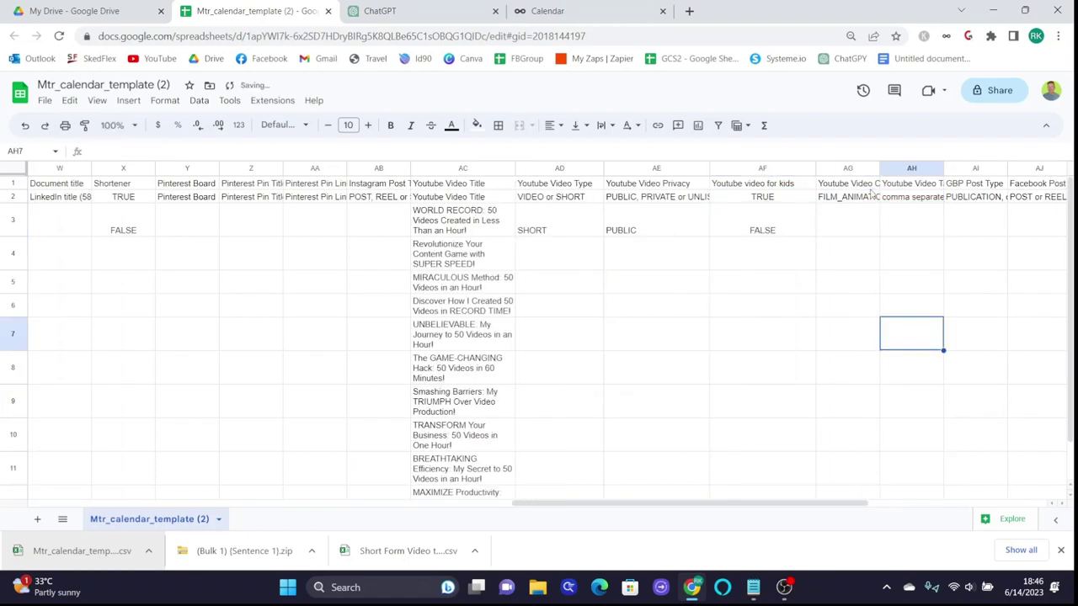
Widen the Youtube Video Category column and enter ENTERTAINMENT as the category in row 3
{"action": "left_click", "coordinate": [876, 166]}
{"action": "left_click_drag", "start_coordinate": [881, 168], "coordinate": [950, 168]}
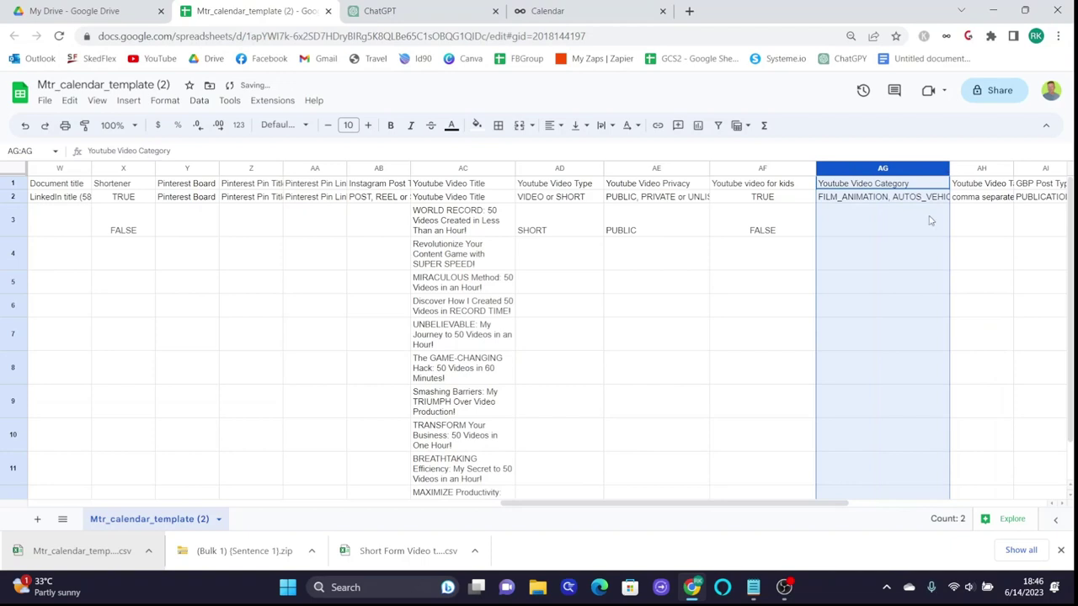
{"action": "double_click", "coordinate": [897, 226]}
{"action": "type", "text": "ENTERTAINMENT"}
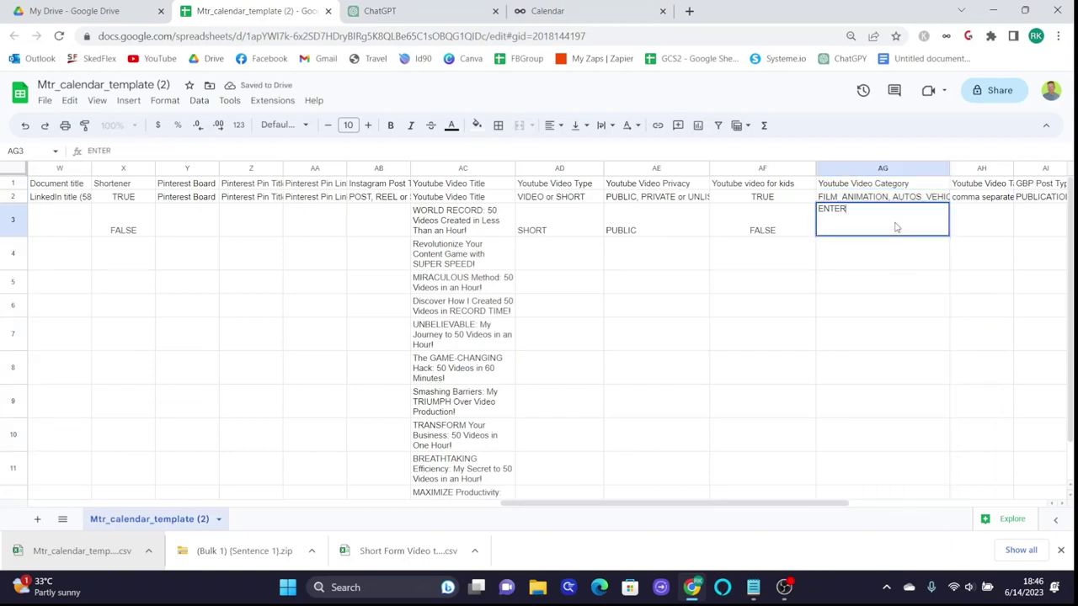
{"action": "key", "text": "Return"}
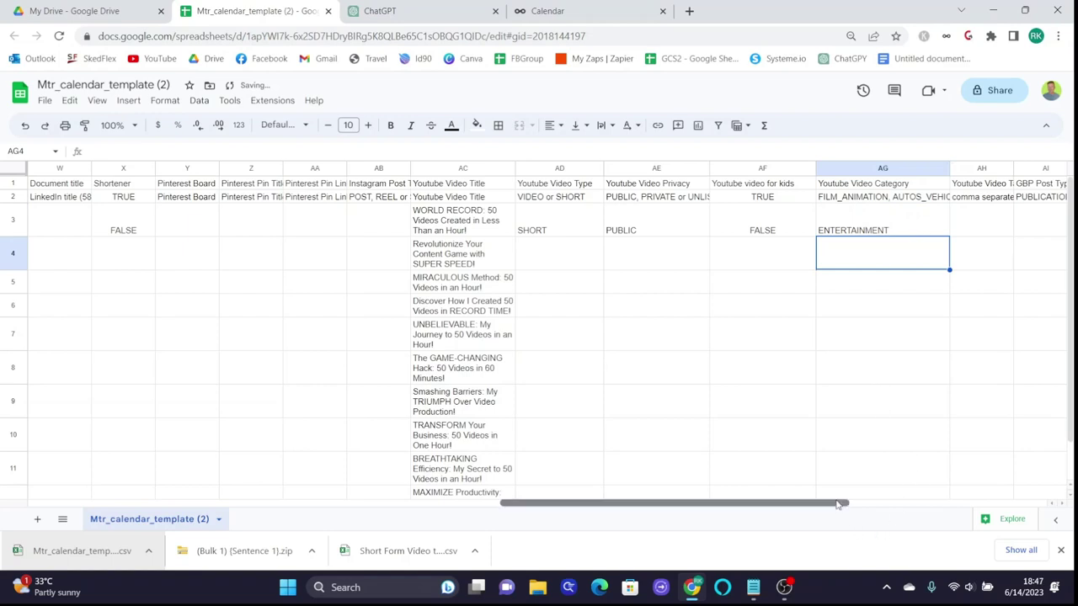
Widen the Youtube Video Tags column so its header is fully readable
{"action": "left_click_drag", "start_coordinate": [847, 504], "coordinate": [878, 503]}
{"action": "left_click", "coordinate": [910, 199]}
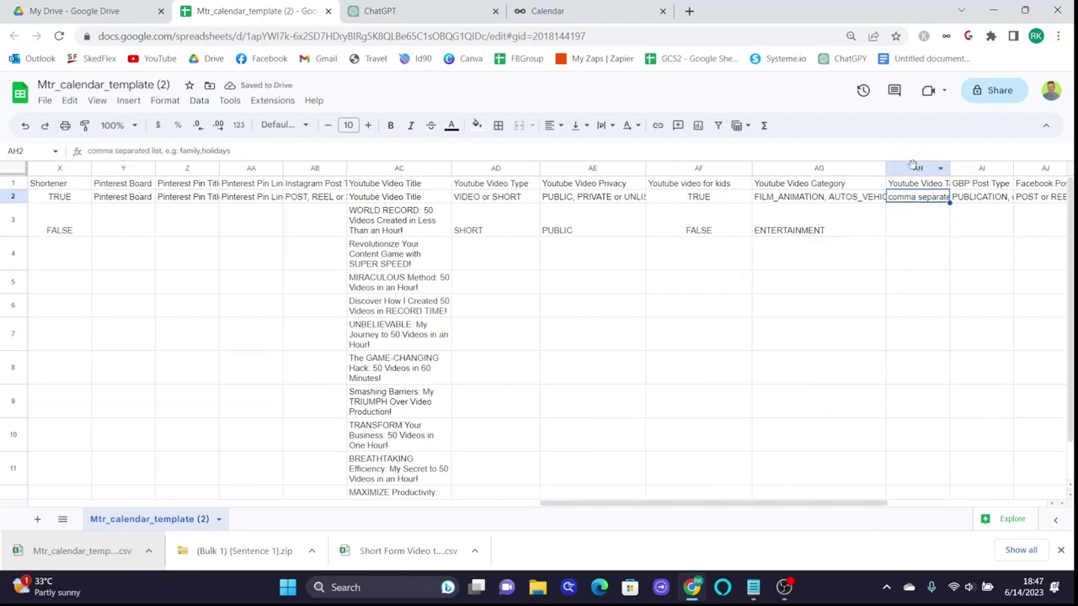
{"action": "left_click", "coordinate": [914, 169]}
{"action": "left_click_drag", "start_coordinate": [949, 170], "coordinate": [1014, 170]}
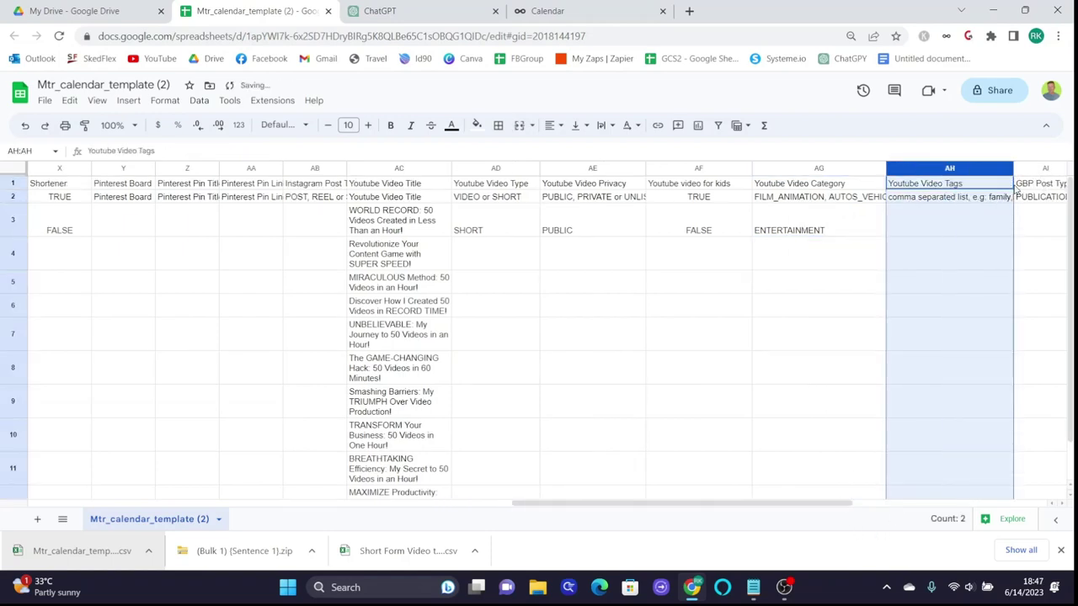
{"action": "left_click_drag", "start_coordinate": [828, 505], "coordinate": [863, 488]}
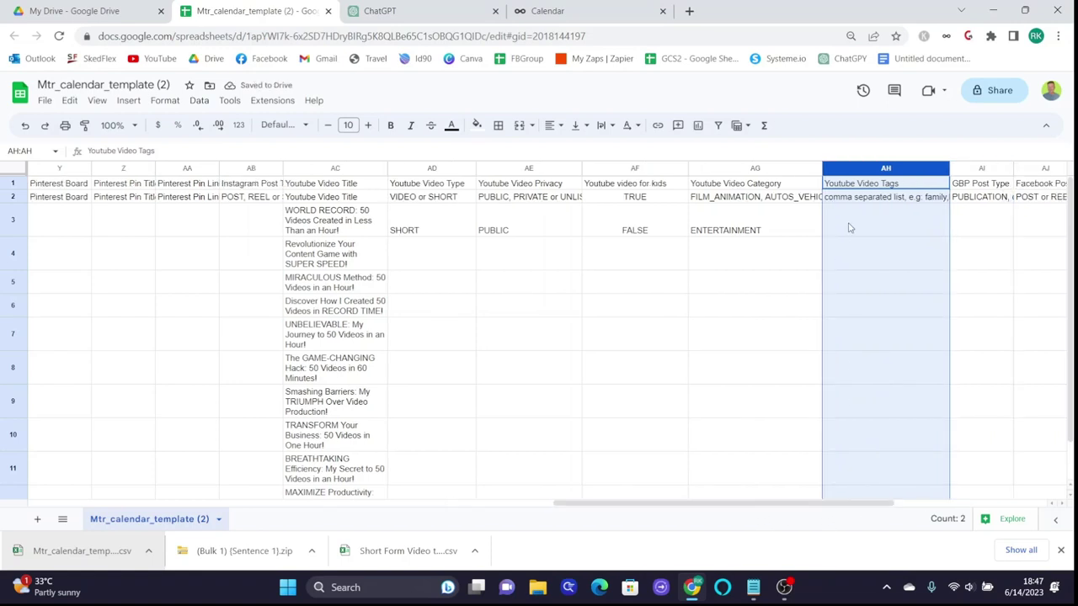
Enter row 3's video tags: Best Automation Tools, robots, make money online, work from home, make money from home, how to make shorts, metricool, canva, capcut
{"action": "left_click", "coordinate": [850, 227]}
{"action": "type", "text": "Best A"}
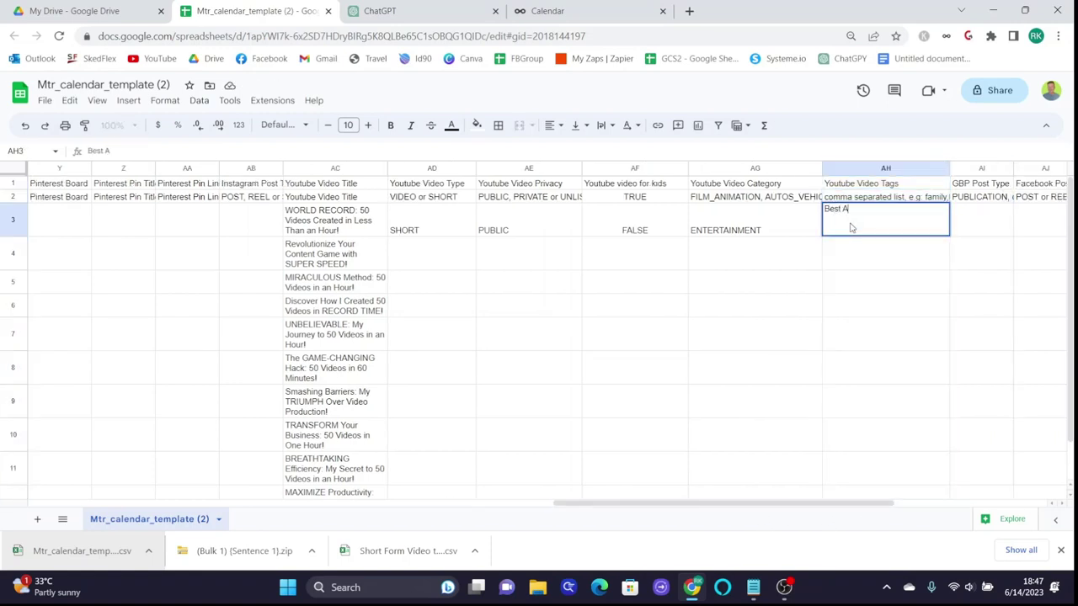
{"action": "type", "text": "utomation Tools, robots, make"}
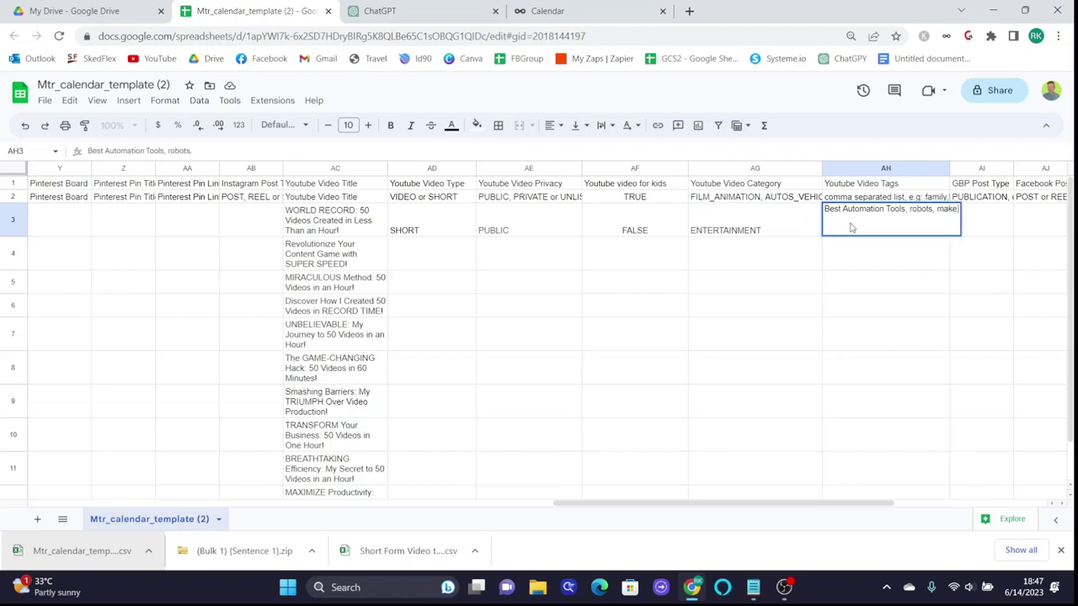
{"action": "type", "text": " money online, work"}
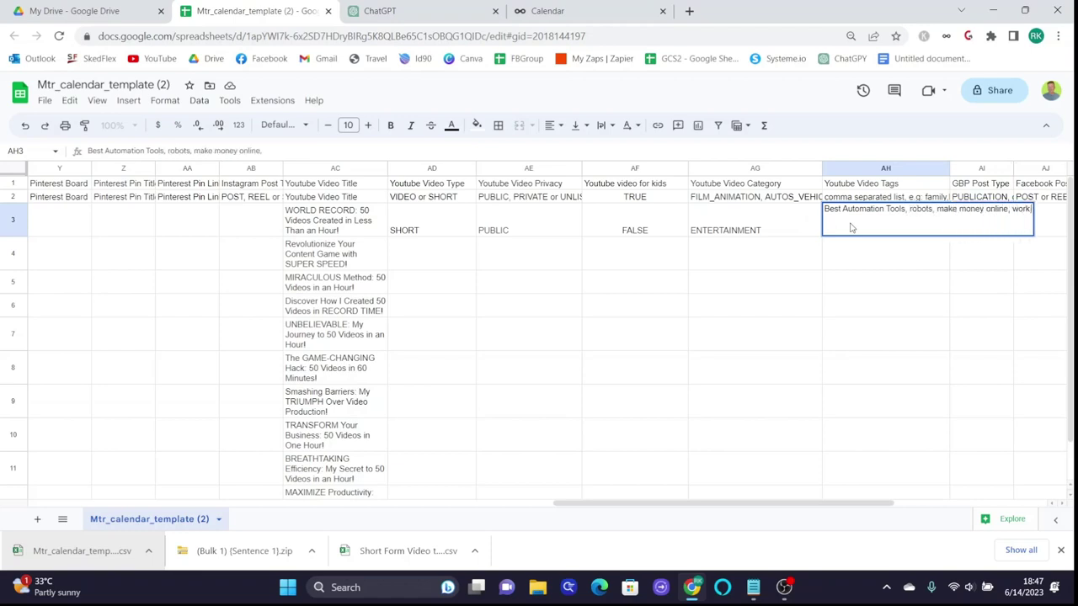
{"action": "type", "text": " from home, make money"}
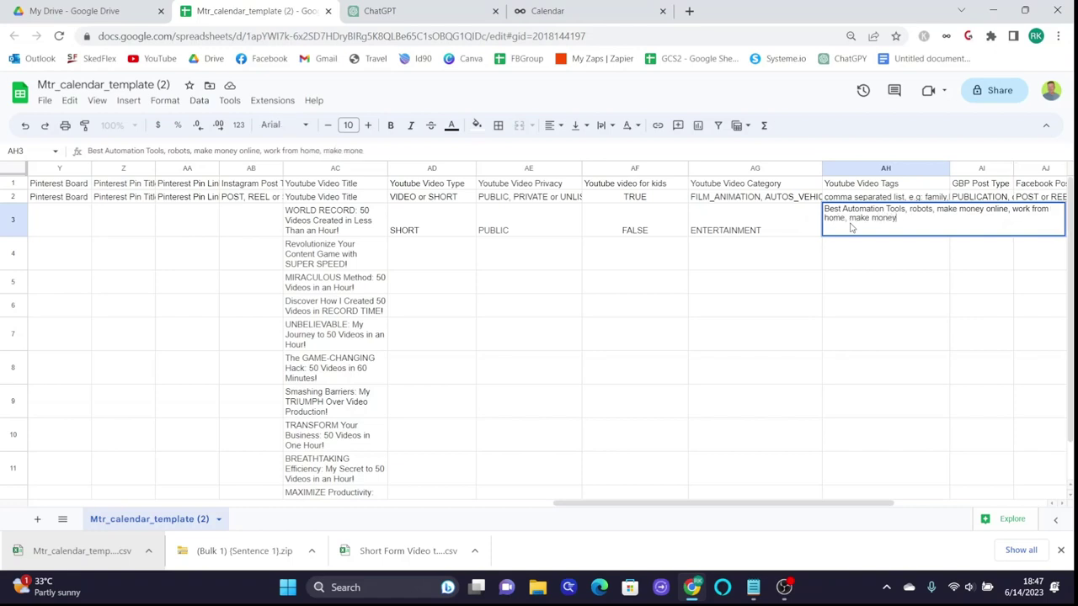
{"action": "type", "text": " from home, how to ma"}
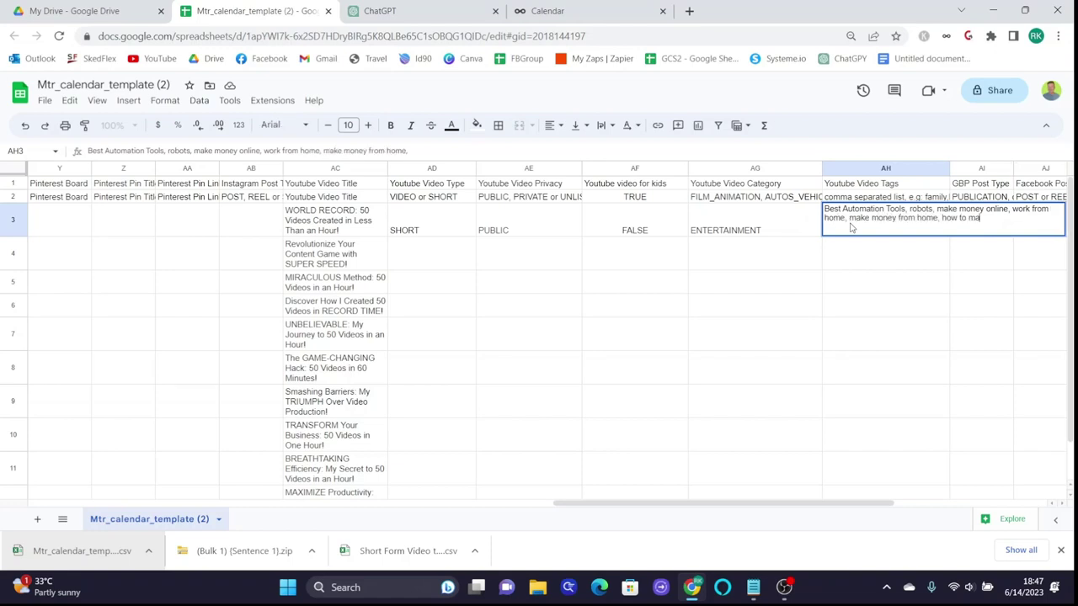
{"action": "type", "text": "ke shorts, metric"}
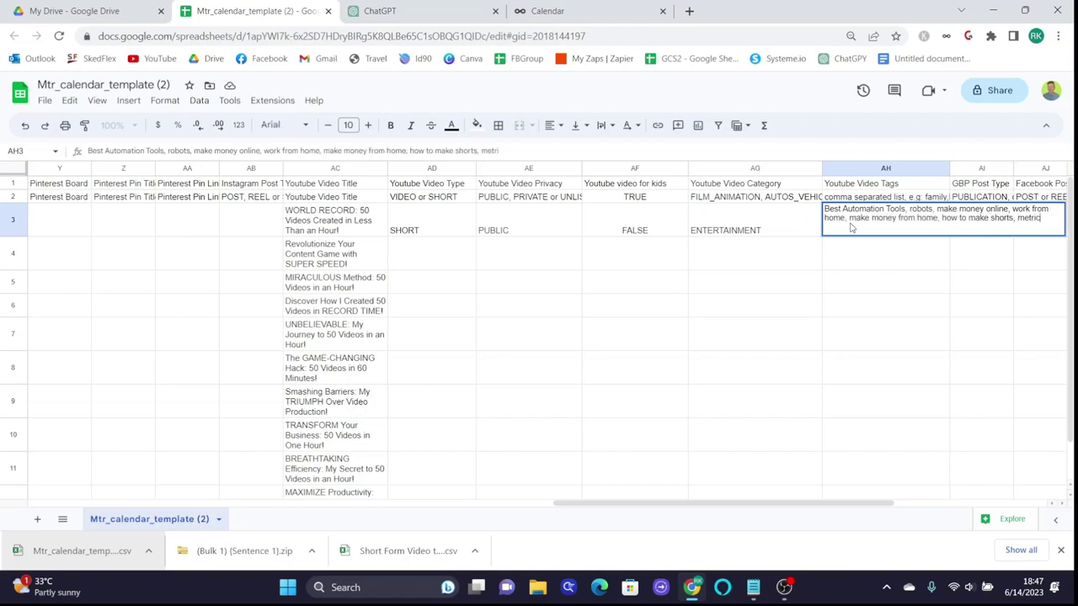
{"action": "type", "text": "ool, canva, capcu"}
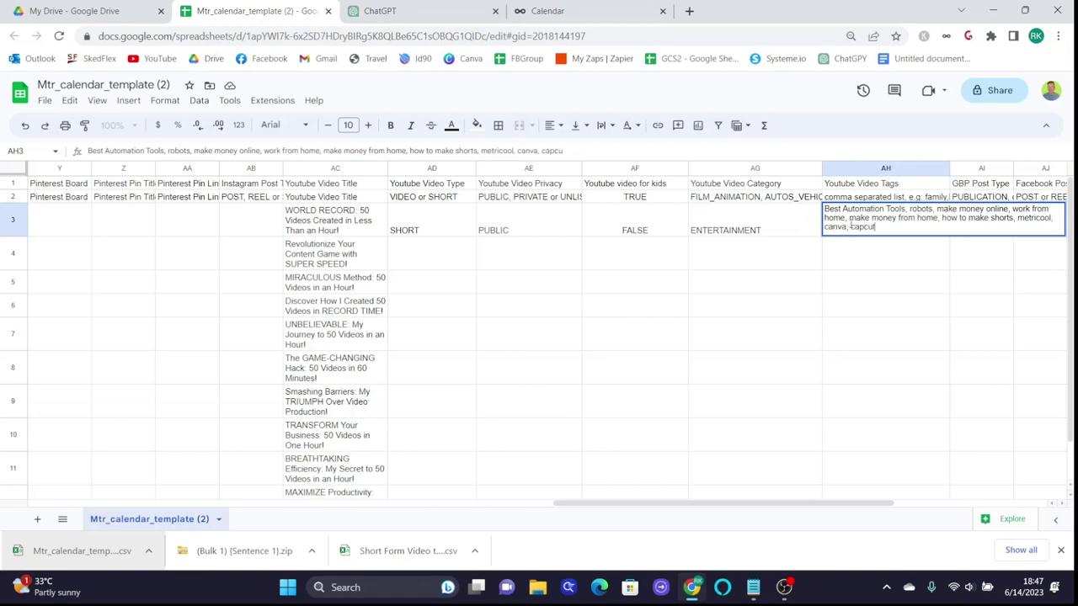
{"action": "type", "text": "t,"}
{"action": "left_click", "coordinate": [867, 282]}
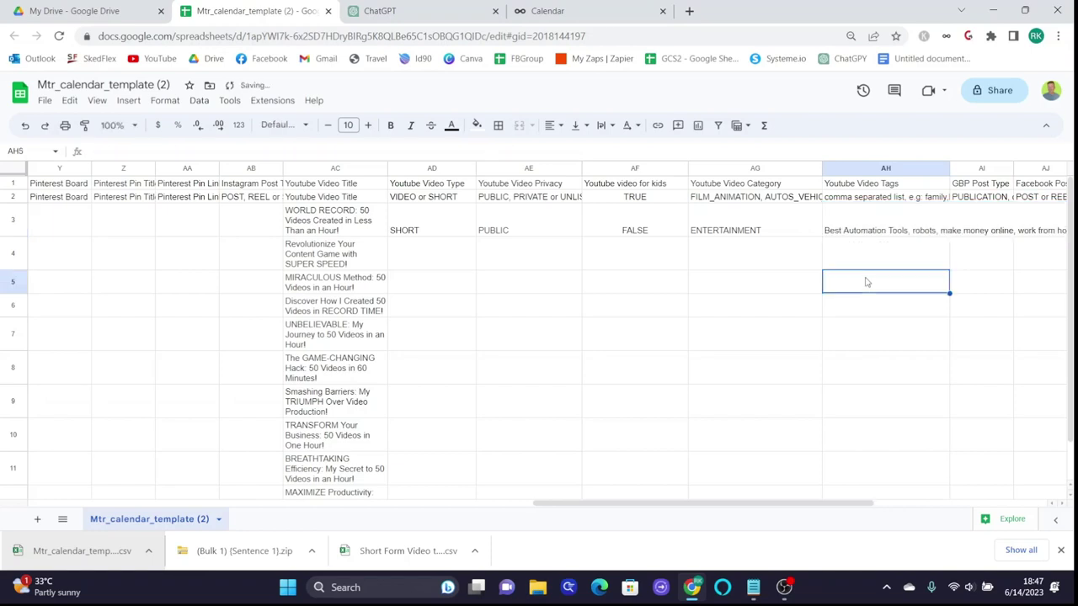
Wrap the text within the whole Youtube Video Tags column
{"action": "left_click", "coordinate": [903, 173]}
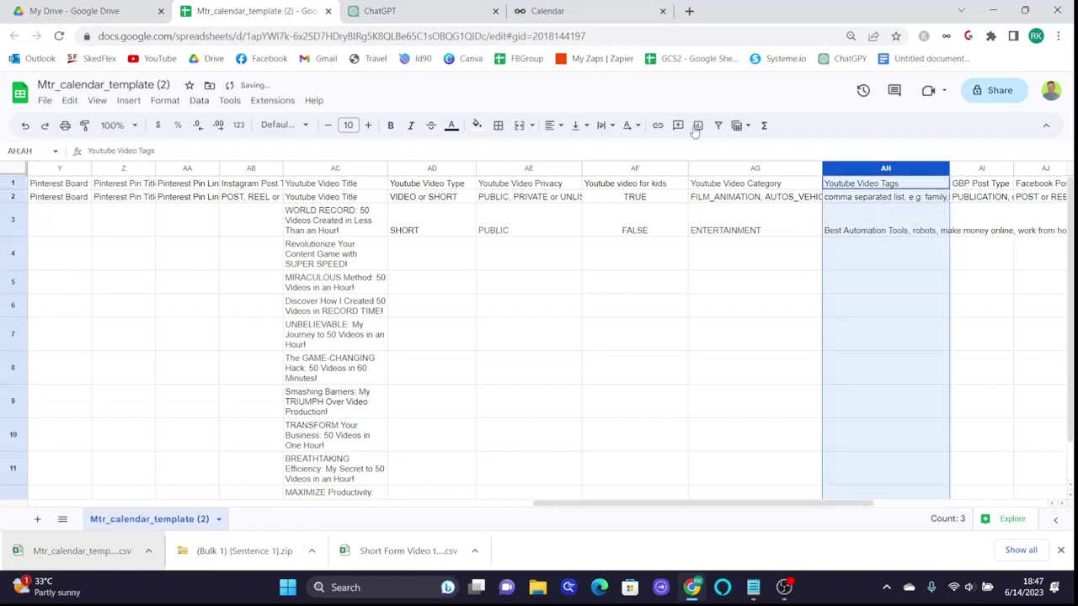
{"action": "left_click", "coordinate": [601, 125]}
{"action": "left_click_drag", "start_coordinate": [805, 504], "coordinate": [890, 512]}
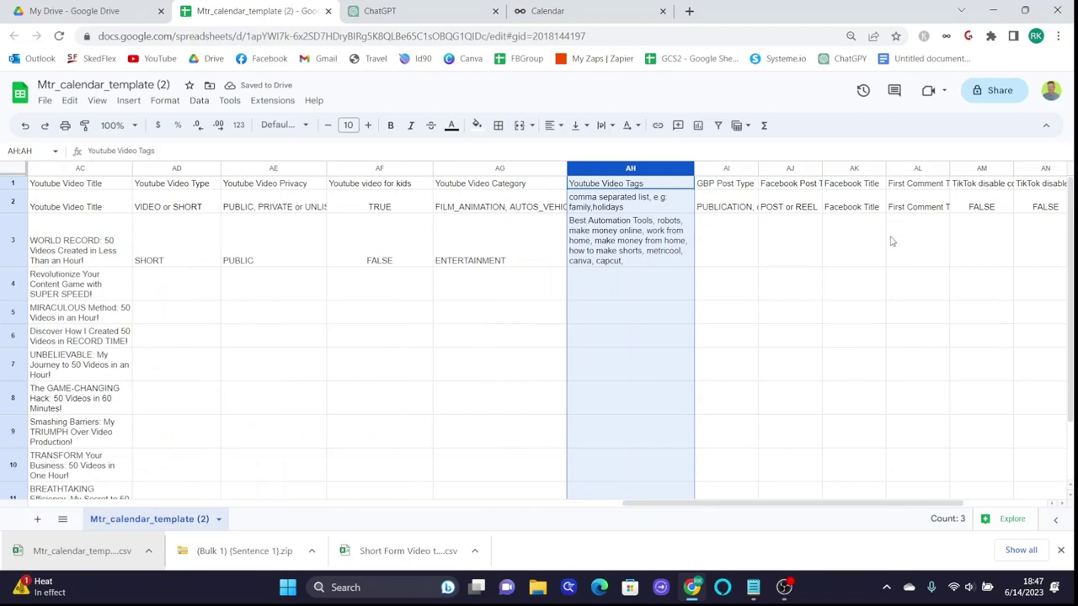
{"action": "left_click", "coordinate": [921, 172]}
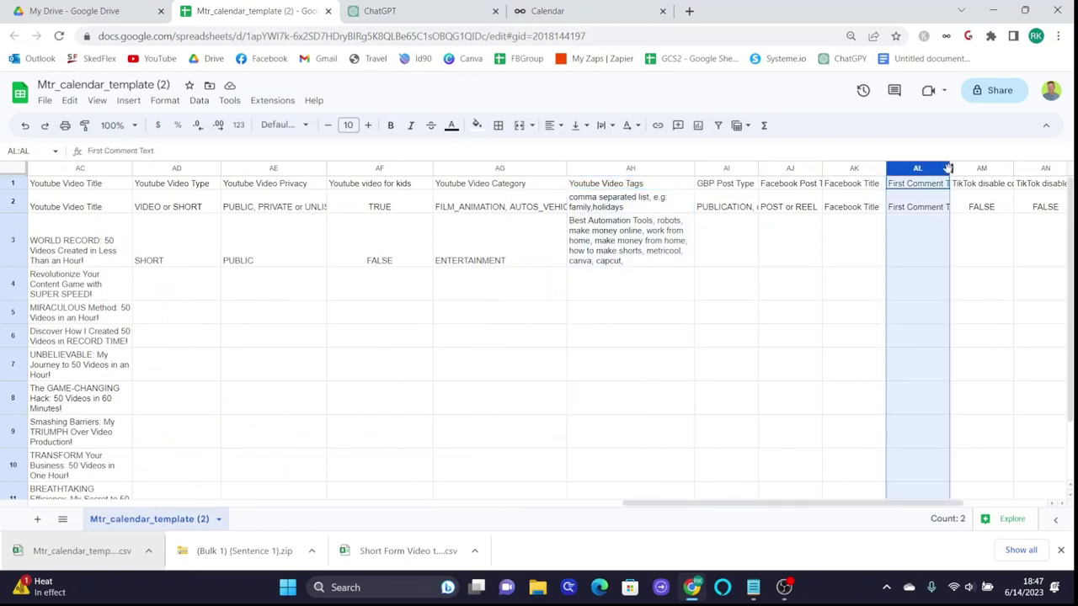
{"action": "left_click_drag", "start_coordinate": [952, 169], "coordinate": [1001, 168]}
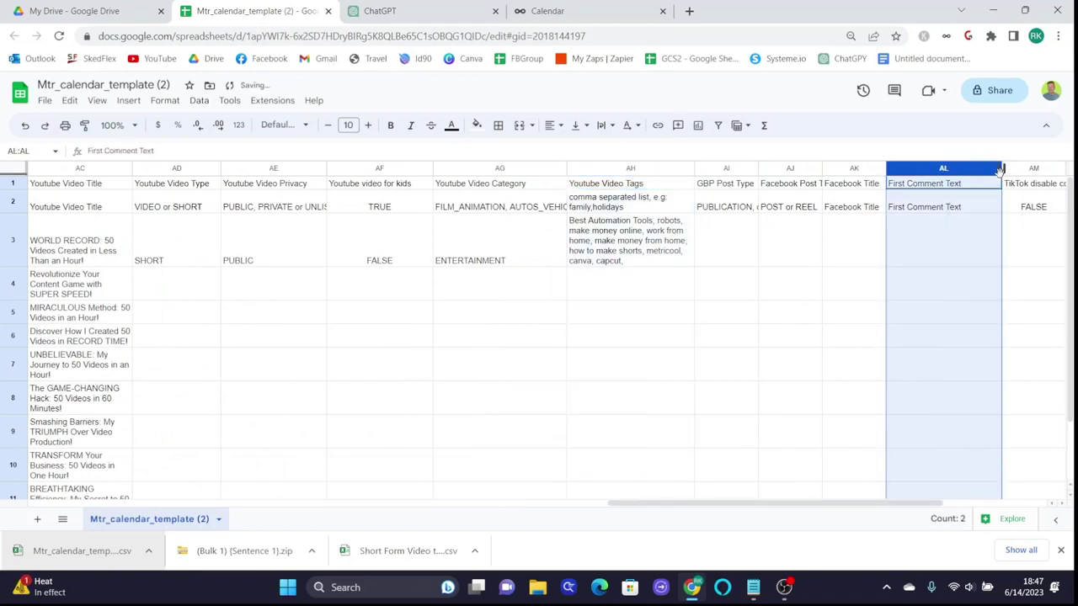
{"action": "left_click", "coordinate": [954, 260]}
{"action": "double_click", "coordinate": [954, 261]}
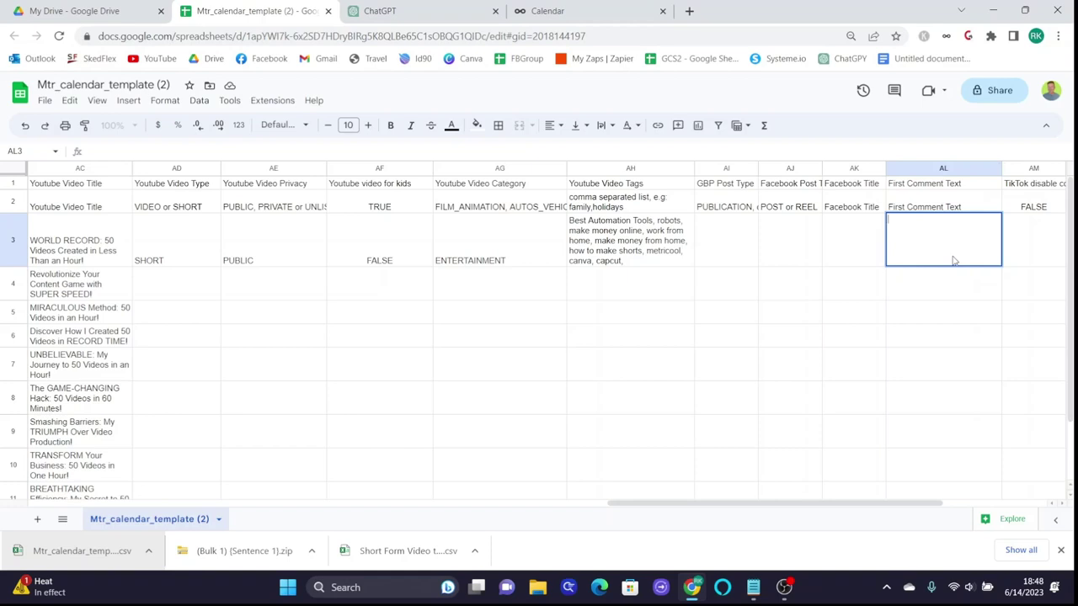
{"action": "type", "text": "Learn how here: http://www.BestAutom"}
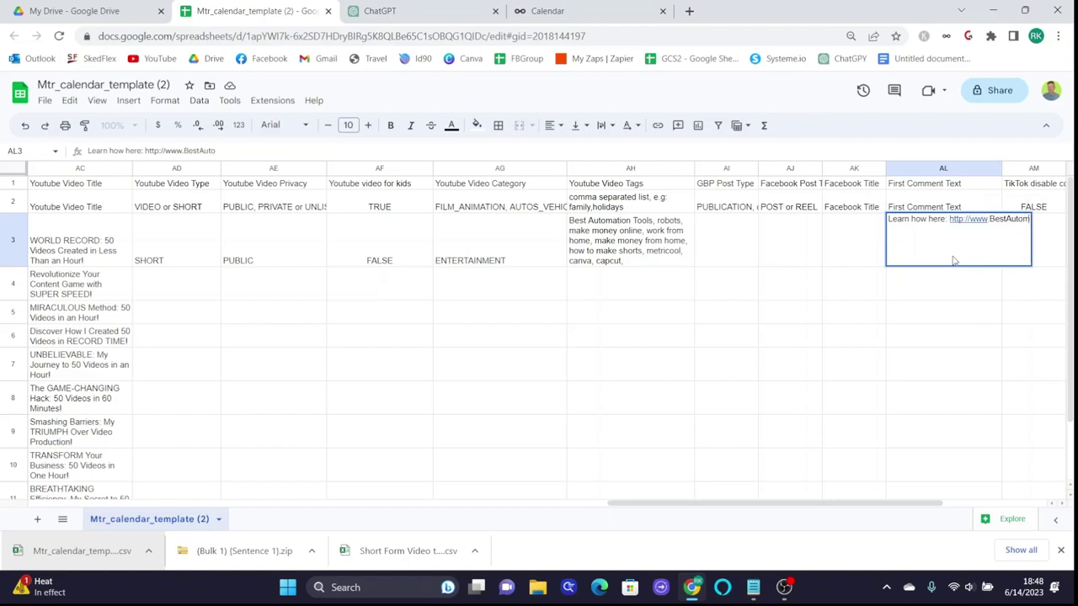
{"action": "type", "text": "ationTools.com"}
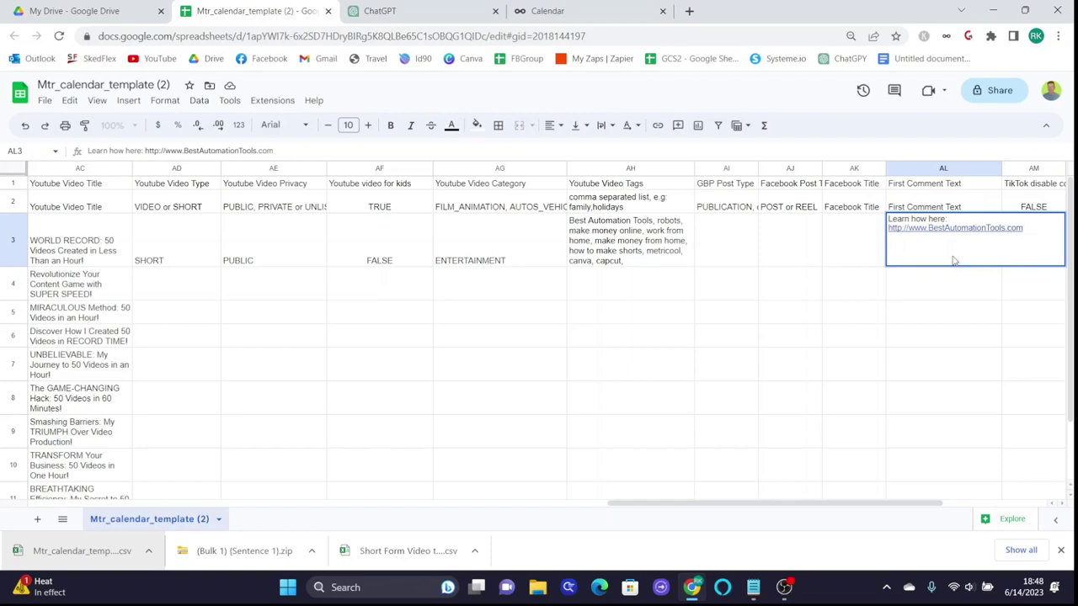
{"action": "type", "text": "/"}
{"action": "type", "text": "shorts"}
{"action": "key", "text": "Return"}
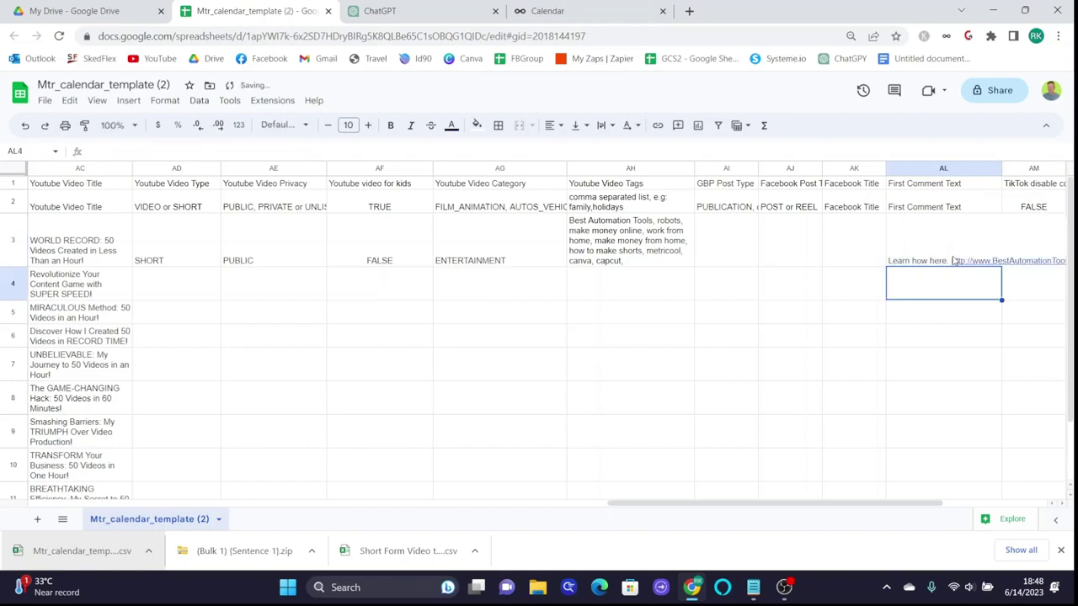
Wrap the text within the whole First Comment Text column
{"action": "left_click", "coordinate": [947, 168]}
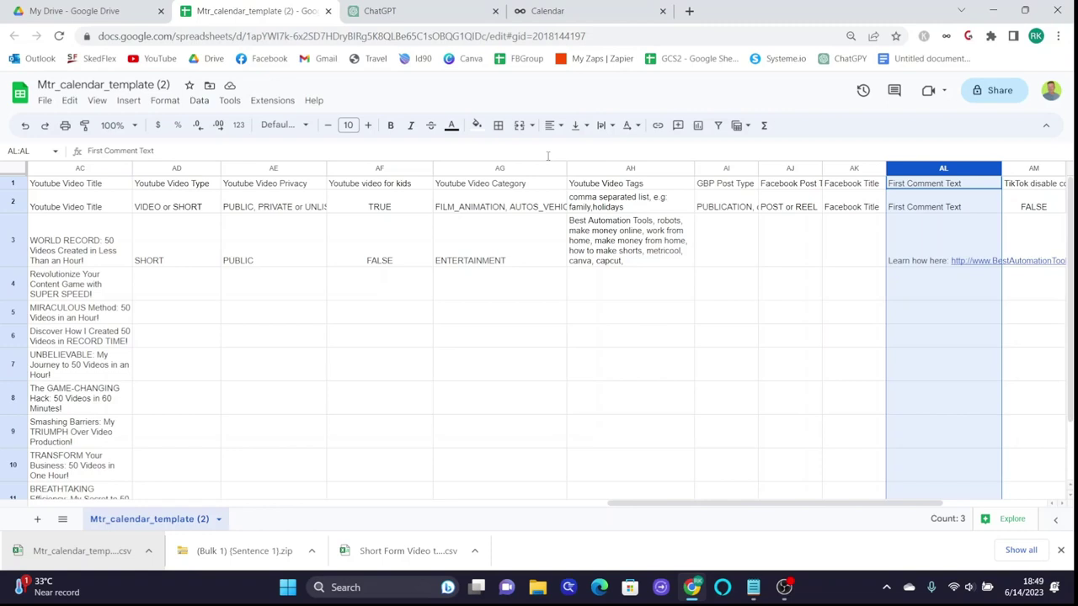
{"action": "left_click", "coordinate": [603, 125]}
{"action": "left_click", "coordinate": [623, 150]}
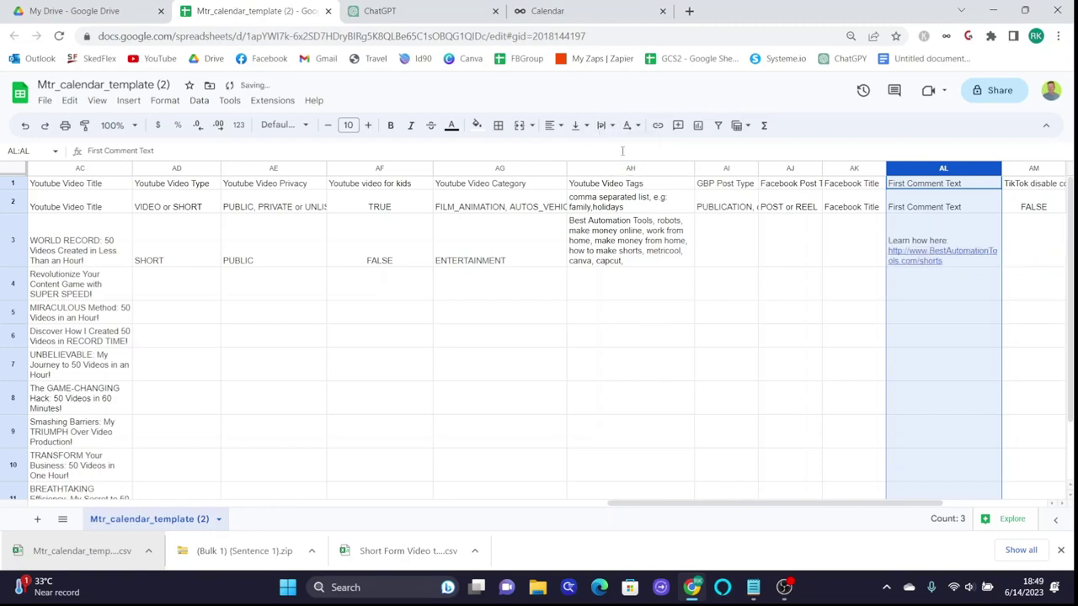
{"action": "left_click", "coordinate": [859, 339]}
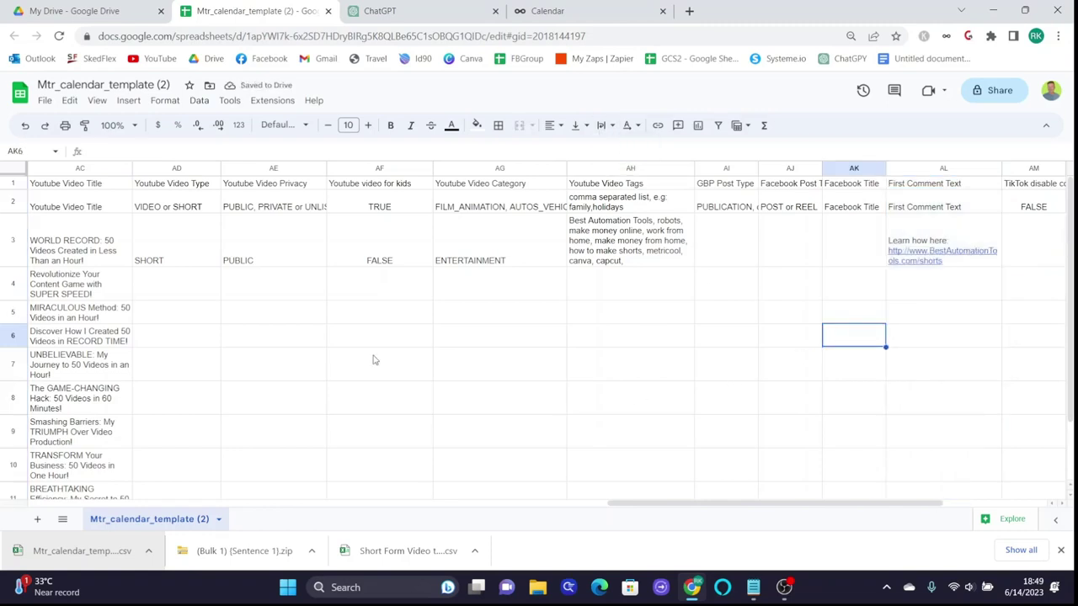
Fill the row 3 values from Youtube Video Type through First Comment Text down to row 12
{"action": "left_click", "coordinate": [202, 247]}
{"action": "left_click_drag", "start_coordinate": [201, 247], "coordinate": [1008, 450]}
Fill the row 3 TRUE and FALSE values from the Draft column through the Youtube column down to row 12
{"action": "left_click_drag", "start_coordinate": [862, 503], "coordinate": [293, 462]}
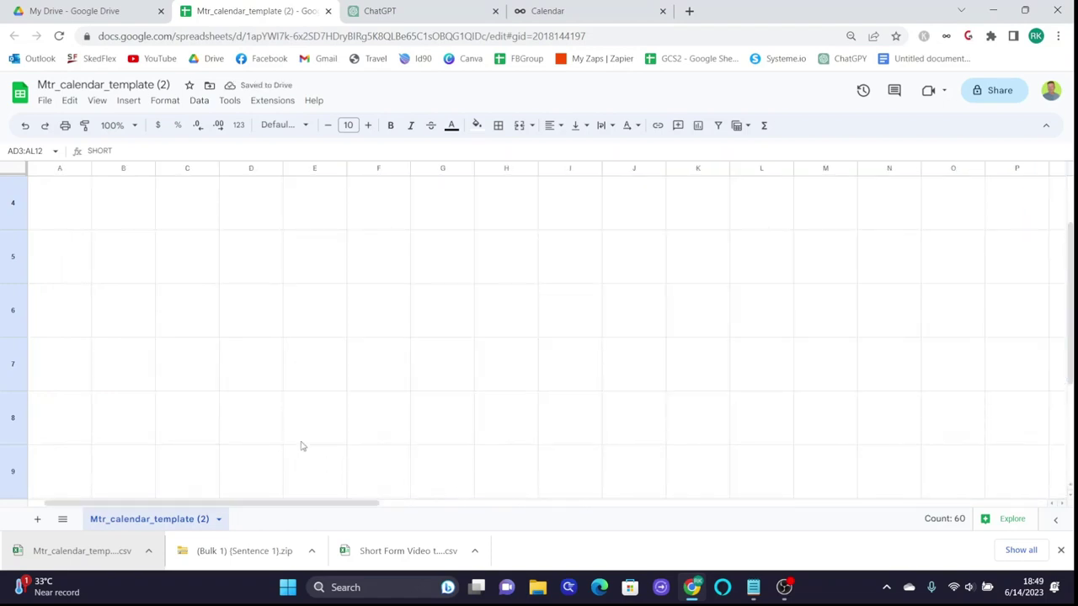
{"action": "scroll", "coordinate": [364, 313], "scroll_direction": "up", "scroll_amount": 3}
{"action": "left_click", "coordinate": [148, 258]}
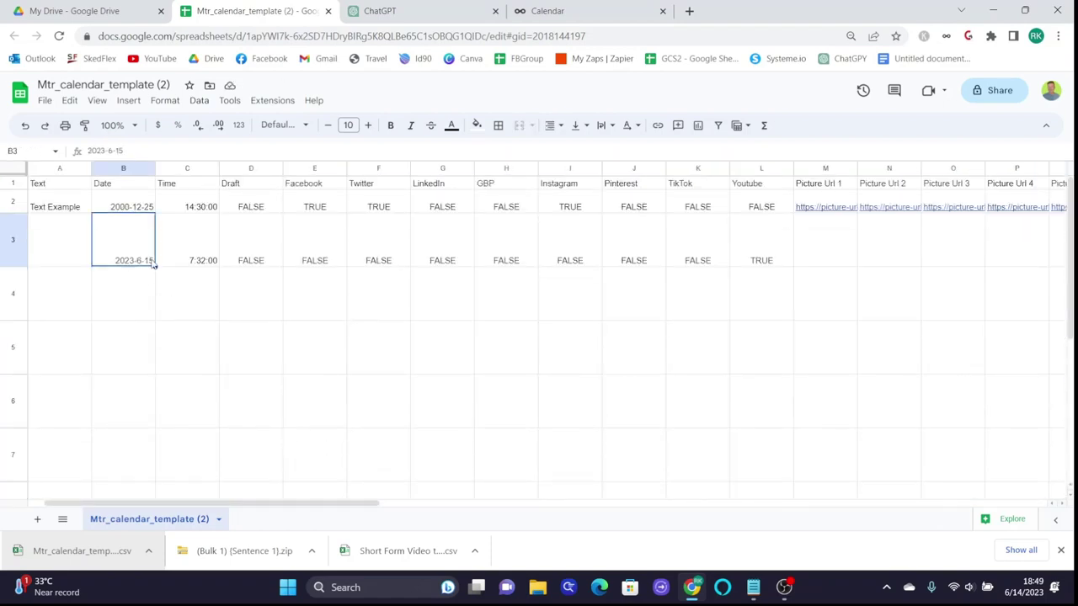
{"action": "left_click", "coordinate": [172, 261]}
{"action": "left_click", "coordinate": [145, 261]}
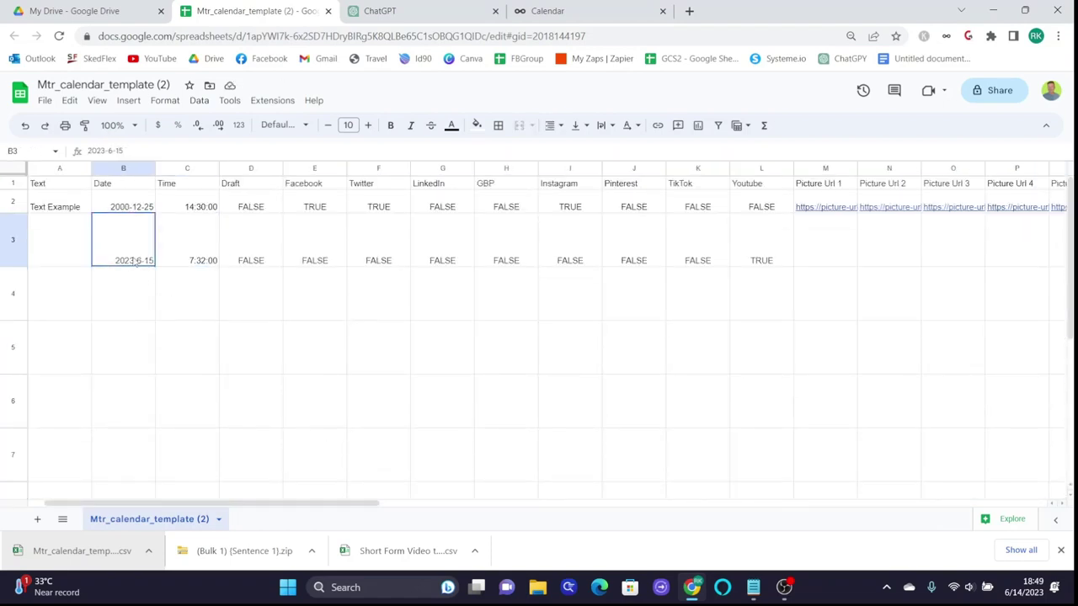
{"action": "left_click", "coordinate": [185, 261]}
{"action": "left_click", "coordinate": [254, 262]}
{"action": "left_click_drag", "start_coordinate": [257, 264], "coordinate": [797, 548]}
{"action": "scroll", "coordinate": [768, 337], "scroll_direction": "up", "scroll_amount": 5}
{"action": "left_click", "coordinate": [849, 335]}
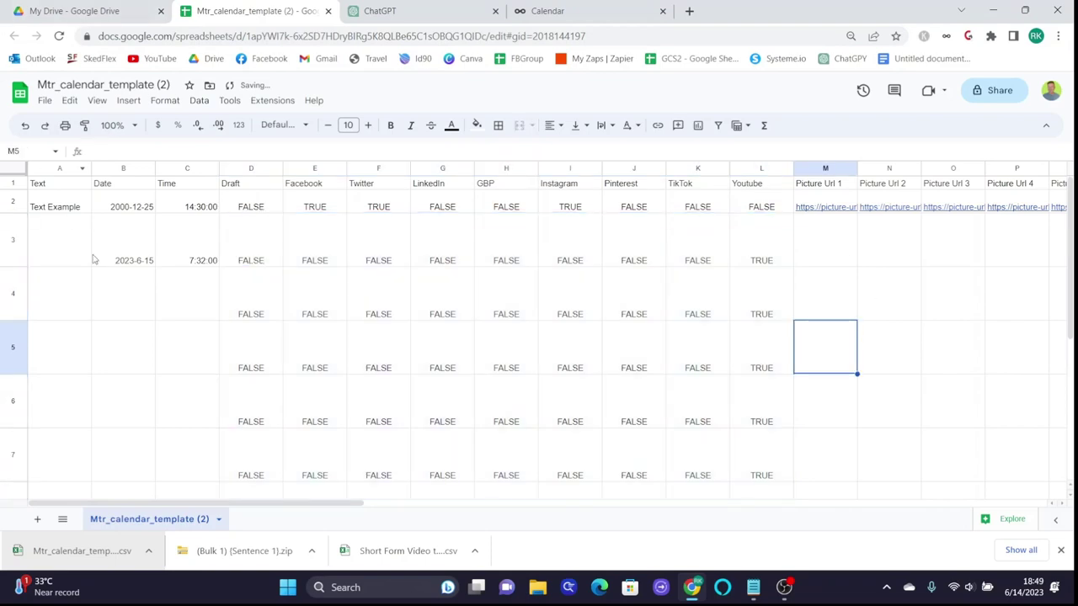
Enter the date 2023-06-16 in row 4 and extend the daily date series from rows 3 and 4 down to row 12
{"action": "left_click", "coordinate": [138, 299]}
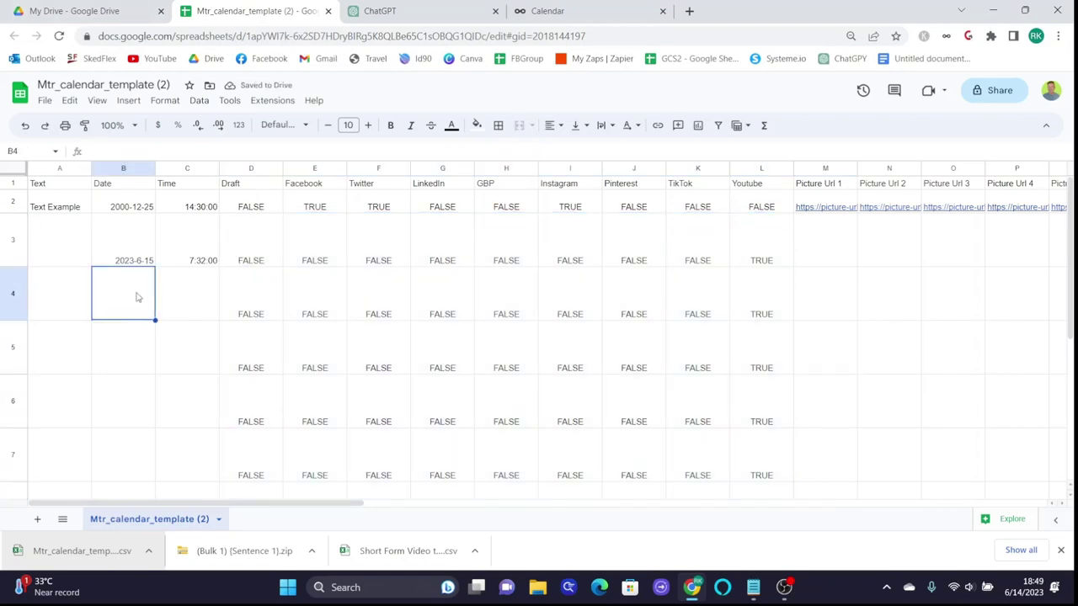
{"action": "double_click", "coordinate": [142, 306]}
{"action": "type", "text": "2023-06"}
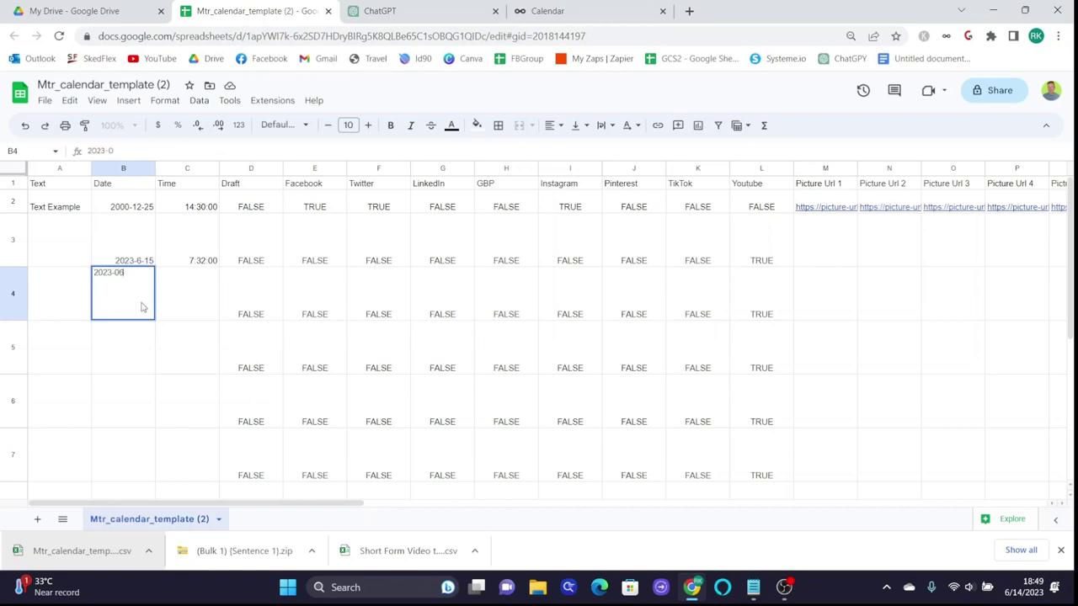
{"action": "type", "text": "-16"}
{"action": "key", "text": "Return"}
{"action": "left_click_drag", "start_coordinate": [126, 244], "coordinate": [190, 426]}
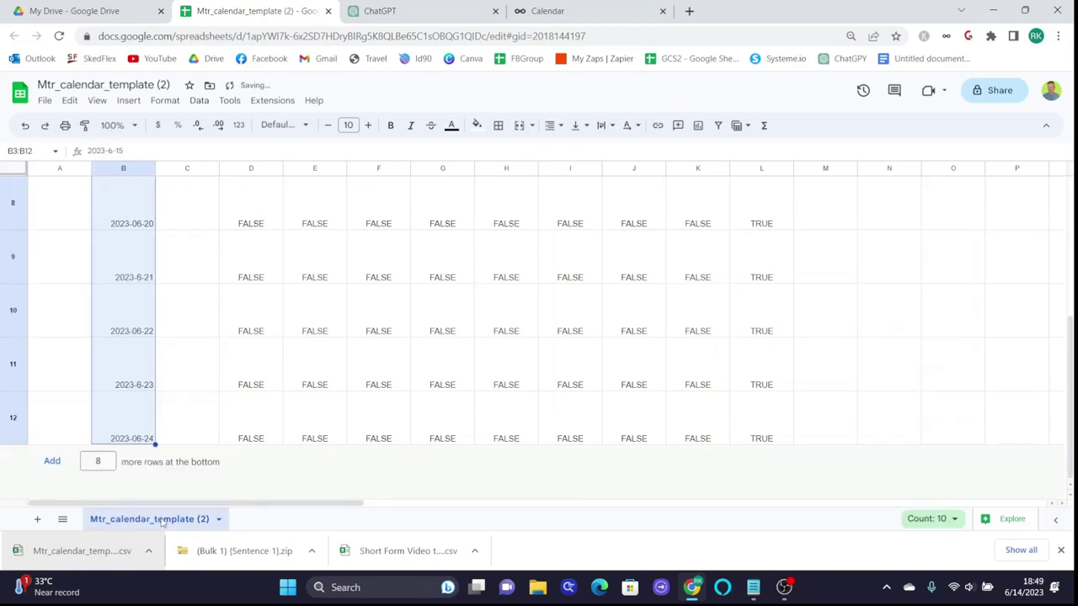
{"action": "left_click", "coordinate": [190, 427]}
Enter the times 13:21:21 in row 4 and 17:34:00 in row 5 of the Time column
{"action": "scroll", "coordinate": [190, 417], "scroll_direction": "up", "scroll_amount": 5}
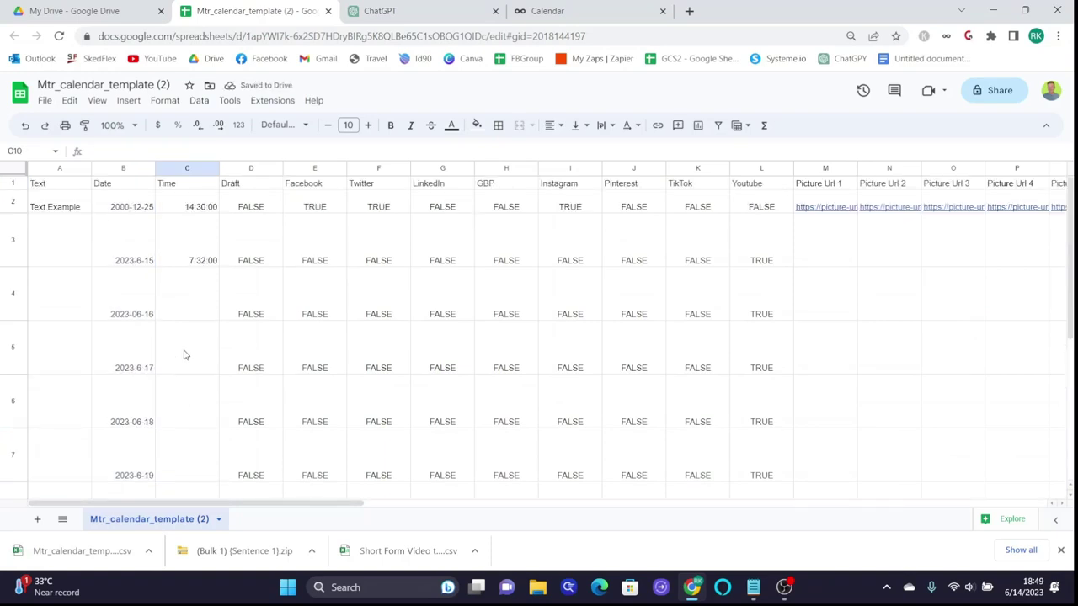
{"action": "left_click", "coordinate": [190, 313]}
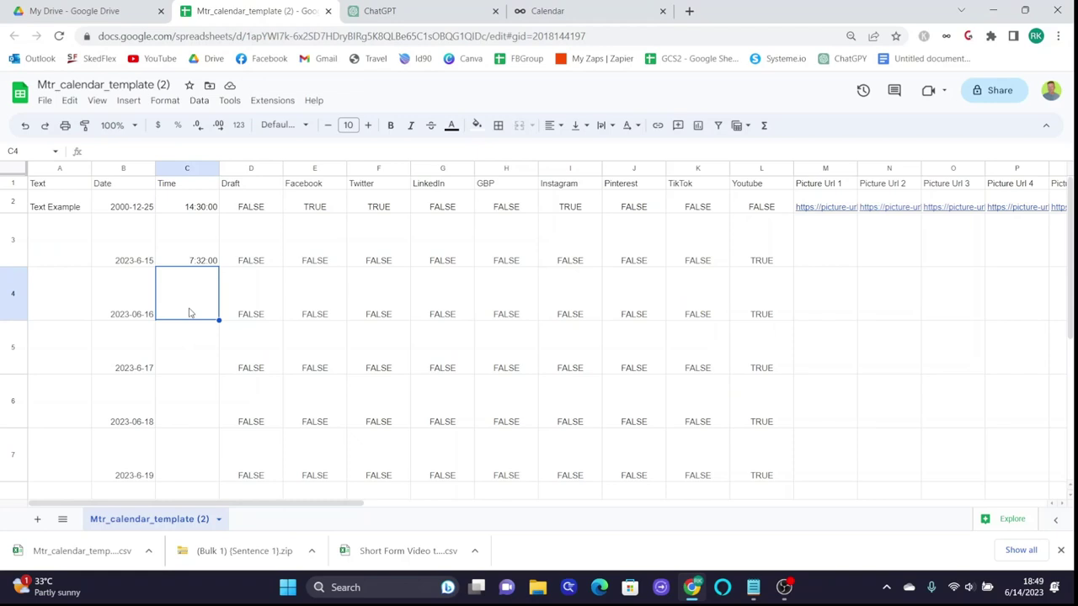
{"action": "type", "text": "13:2"}
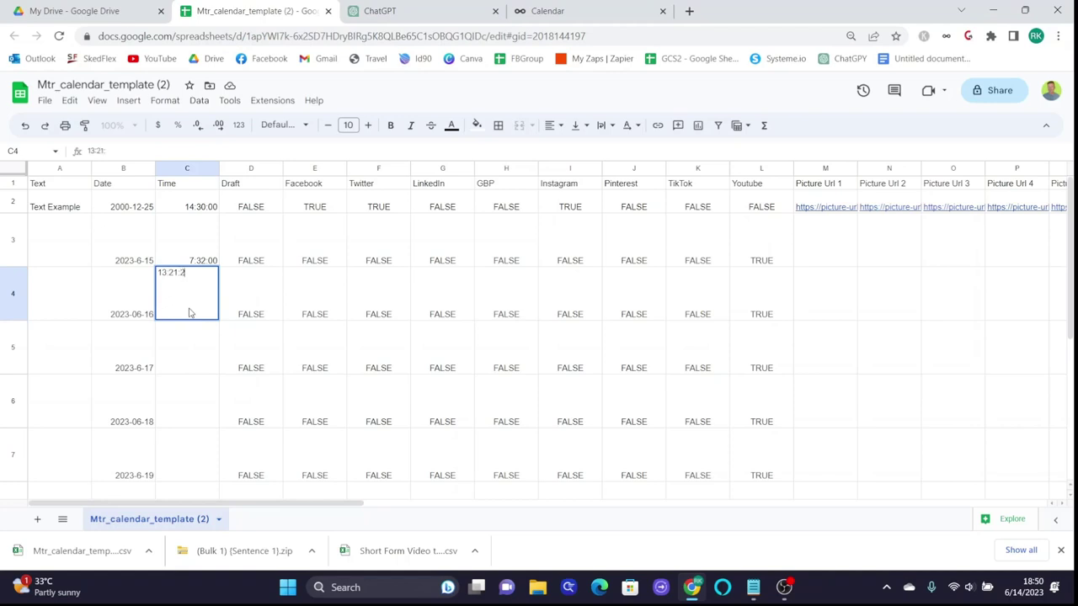
{"action": "type", "text": "1:21"}
{"action": "left_click", "coordinate": [190, 341]}
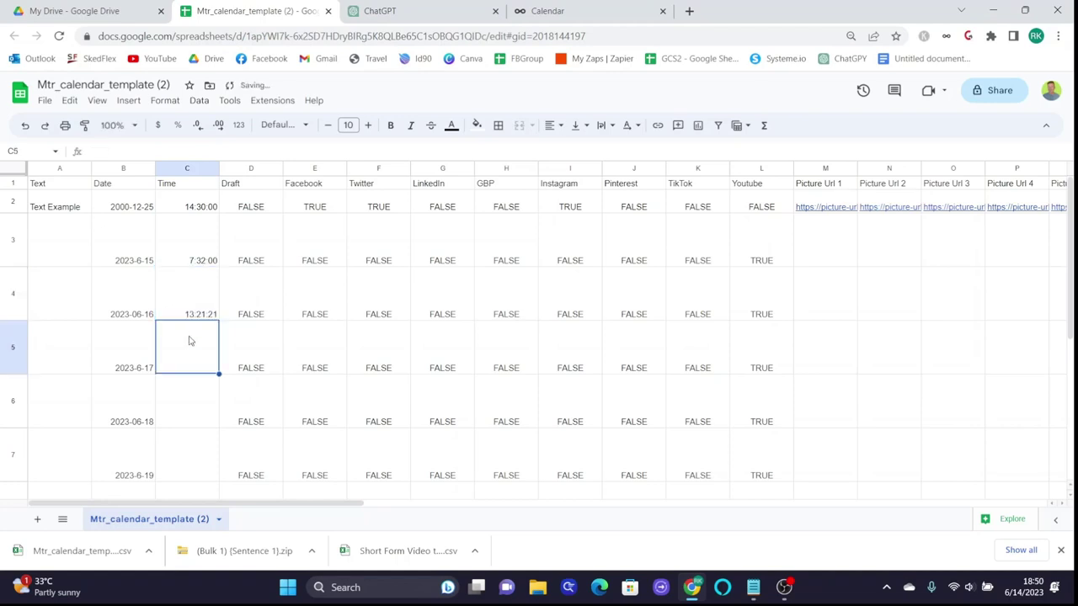
{"action": "type", "text": "1"}
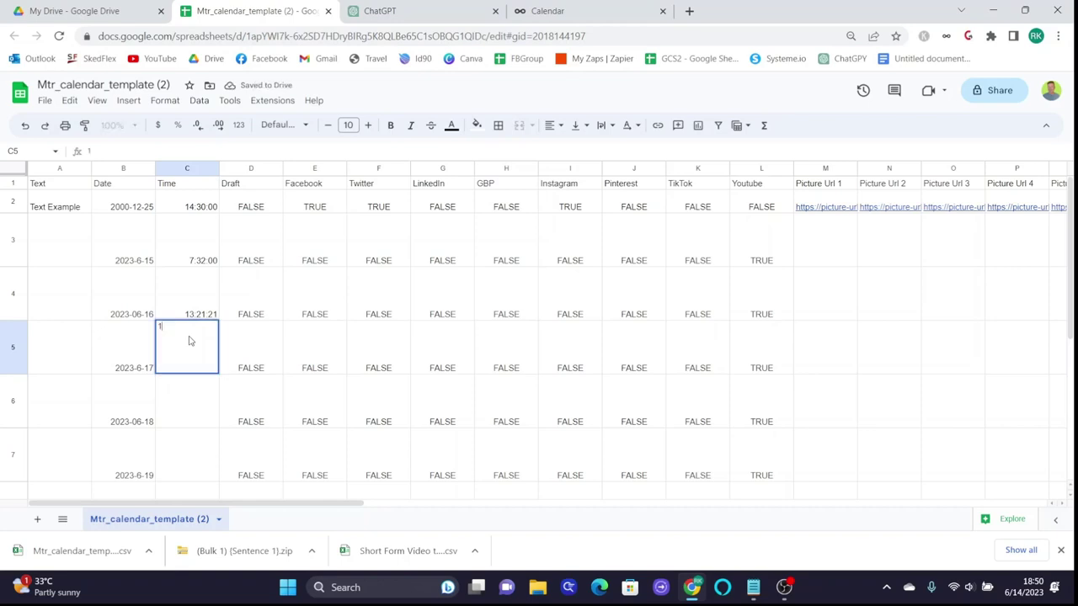
{"action": "key", "text": "BackSpace"}
{"action": "type", "text": "17:34:00"}
{"action": "key", "text": "Return"}
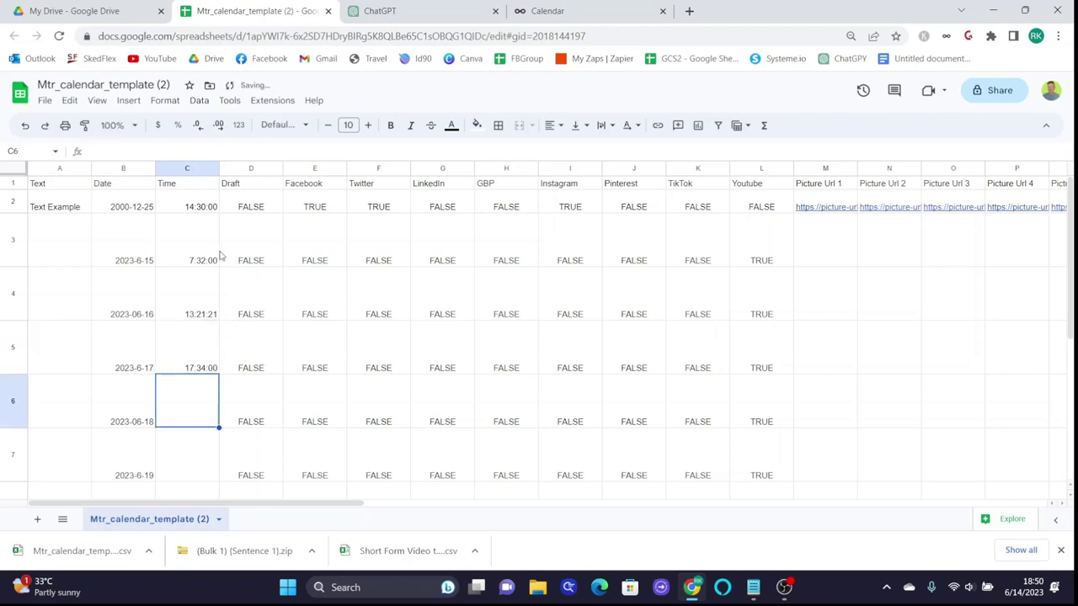
Repeat the three times from rows 3 to 5 of the Time column down to row 12
{"action": "left_click_drag", "start_coordinate": [212, 258], "coordinate": [202, 347]}
{"action": "scroll", "coordinate": [278, 352], "scroll_direction": "down", "scroll_amount": 2}
{"action": "left_click_drag", "start_coordinate": [219, 283], "coordinate": [233, 511]}
{"action": "left_click", "coordinate": [303, 418]}
{"action": "scroll", "coordinate": [303, 419], "scroll_direction": "up", "scroll_amount": 5}
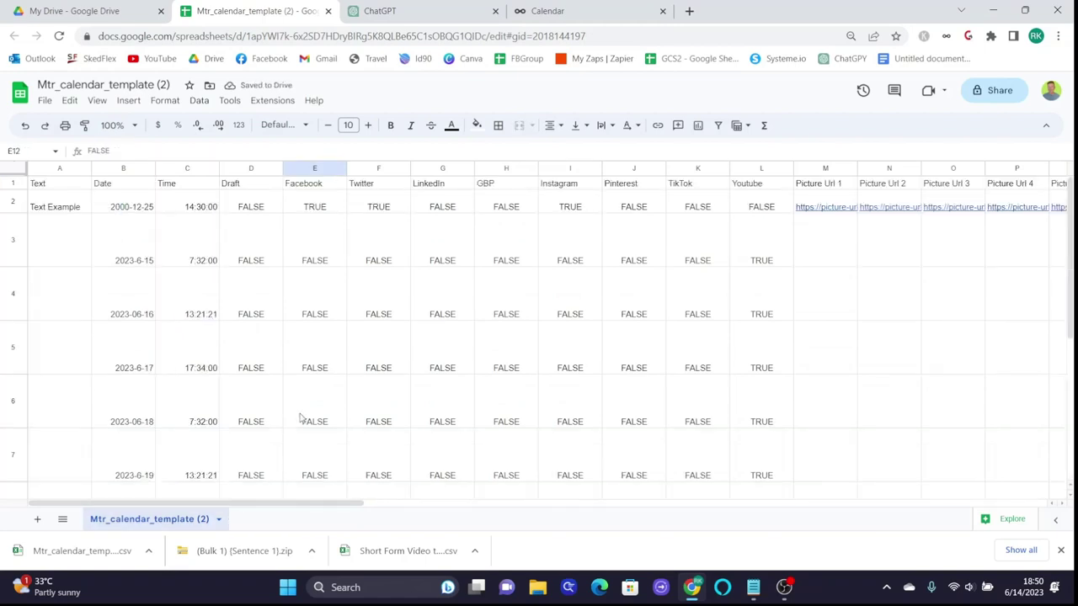
Fill the FALSE value in row 3 of the Shortener column down to row 12
{"action": "left_click_drag", "start_coordinate": [344, 507], "coordinate": [702, 464]}
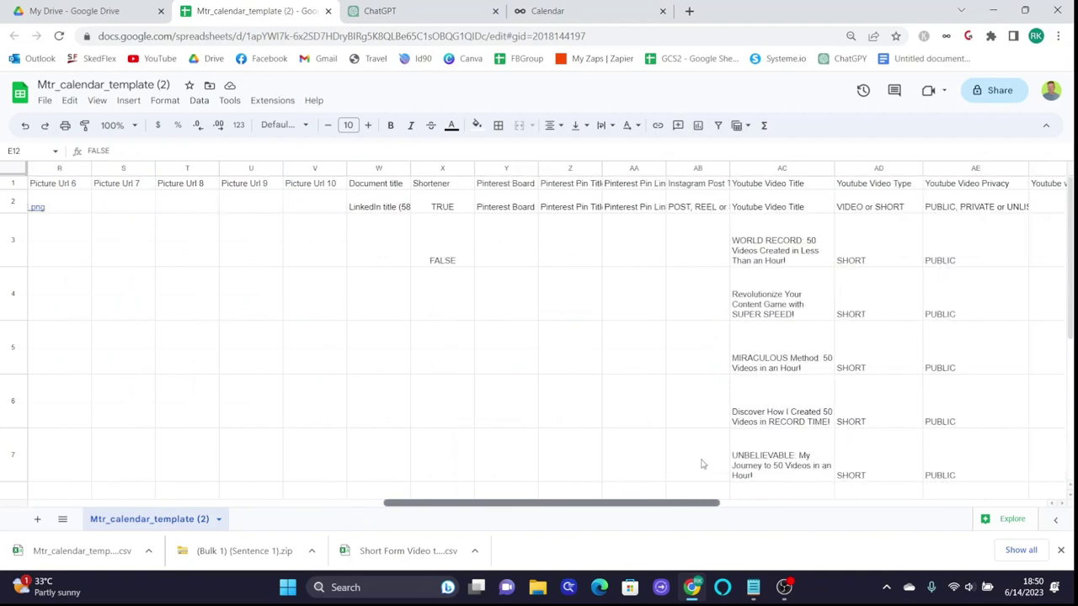
{"action": "left_click", "coordinate": [448, 246]}
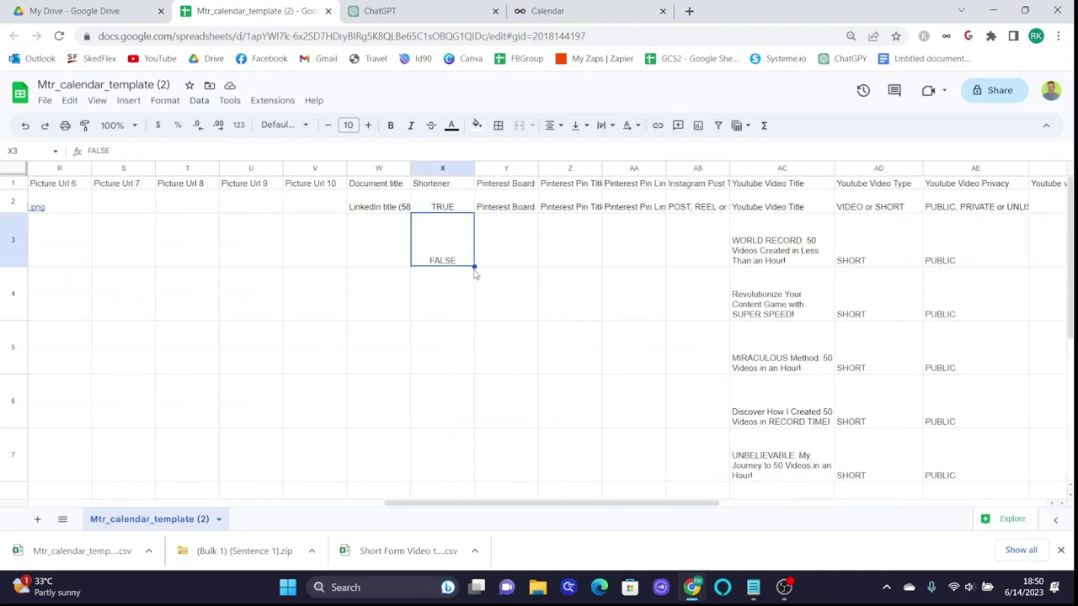
{"action": "left_click_drag", "start_coordinate": [474, 266], "coordinate": [493, 527]}
{"action": "scroll", "coordinate": [492, 526], "scroll_direction": "up", "scroll_amount": 5}
Widen the Text column to several times its width to make room for the video descriptions
{"action": "scroll", "coordinate": [301, 512], "scroll_direction": "left", "scroll_amount": 10}
{"action": "left_click", "coordinate": [80, 257]}
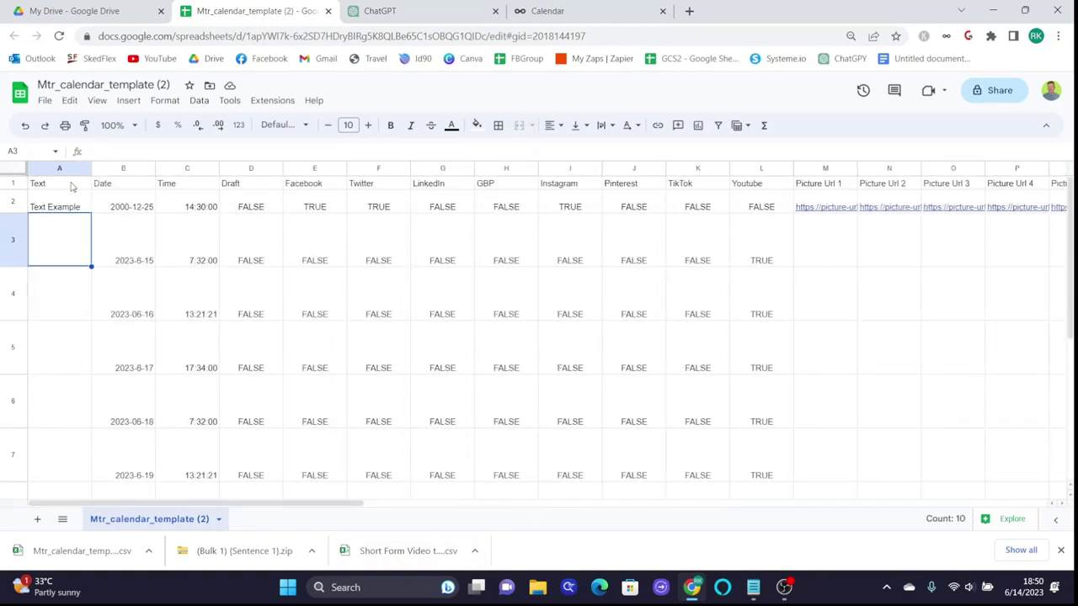
{"action": "left_click", "coordinate": [80, 169]}
{"action": "left_click_drag", "start_coordinate": [92, 169], "coordinate": [304, 169]}
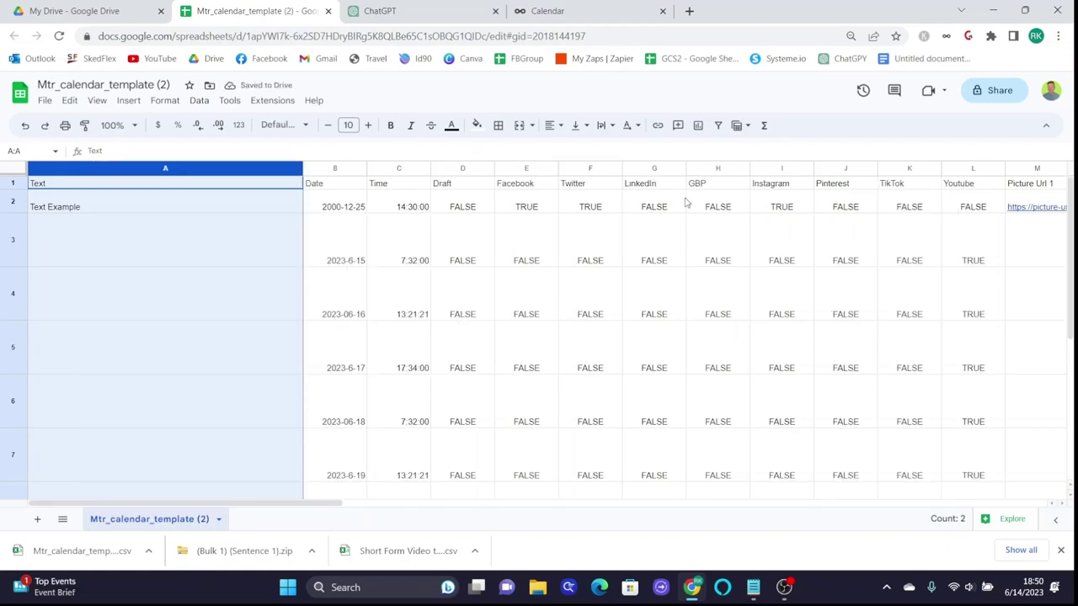
Switch to ChatGPT and write a prompt requesting a first-person video description for title number 1, explaining the process in paragraphs of no more than two sentences
{"action": "left_click", "coordinate": [387, 11]}
{"action": "left_click", "coordinate": [754, 466]}
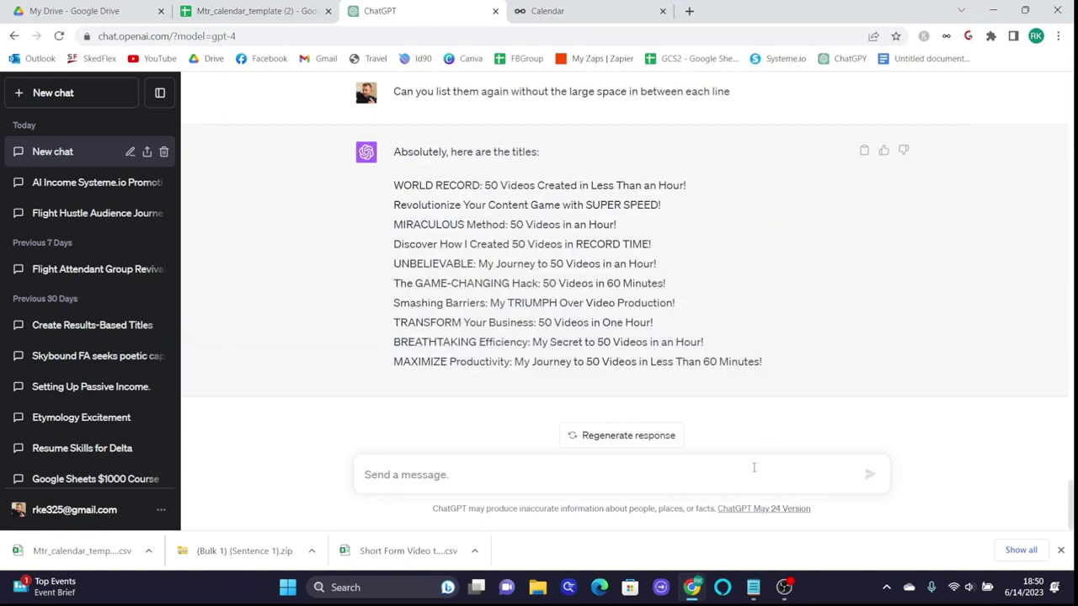
{"action": "type", "text": "Can you p"}
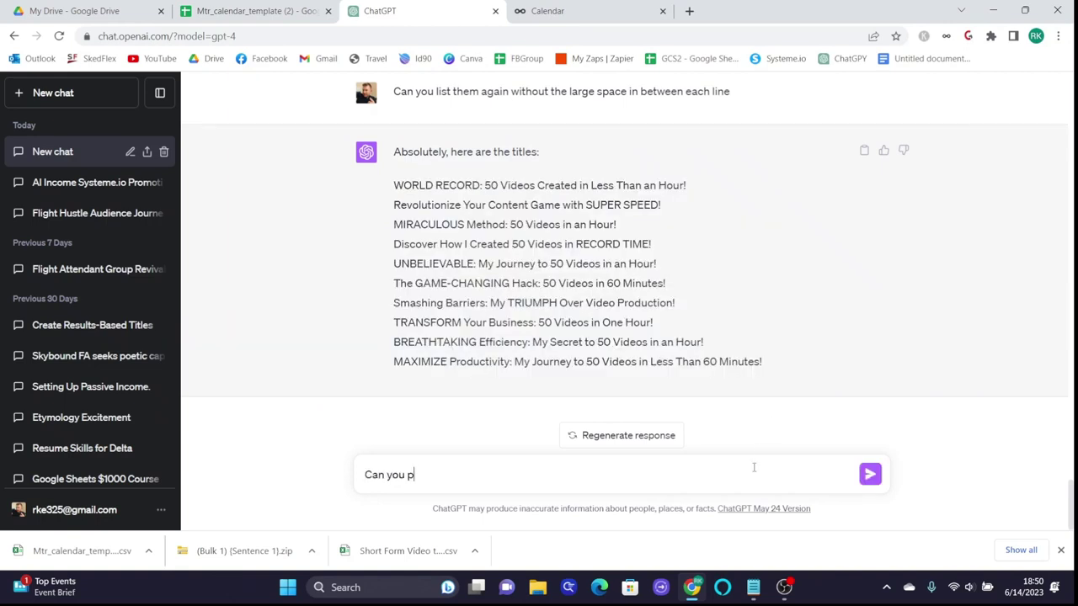
{"action": "type", "text": "lease write a video d"}
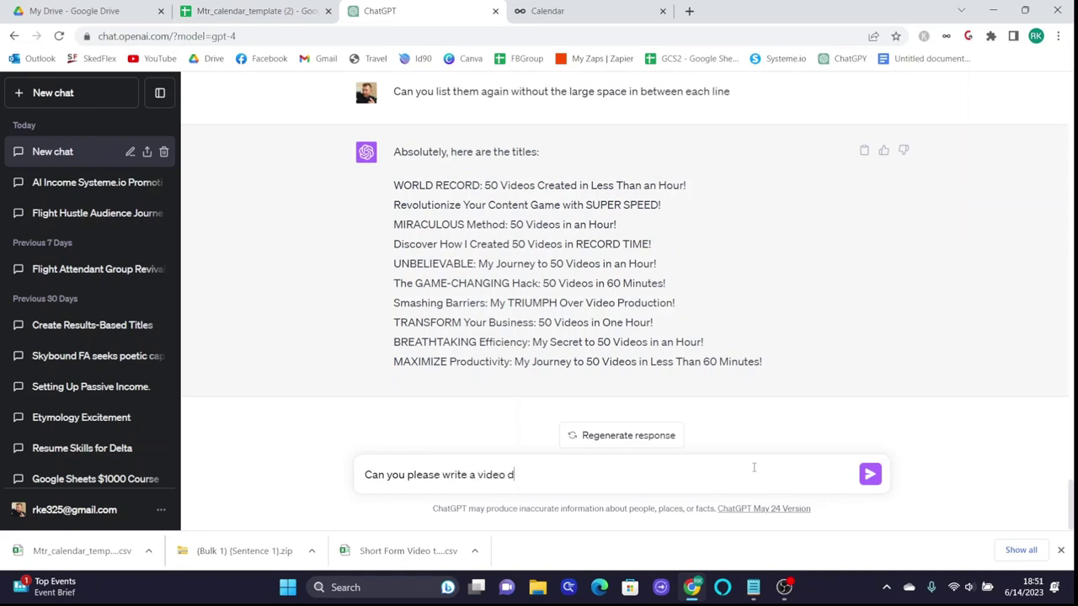
{"action": "type", "text": "escription for title number 1. T"}
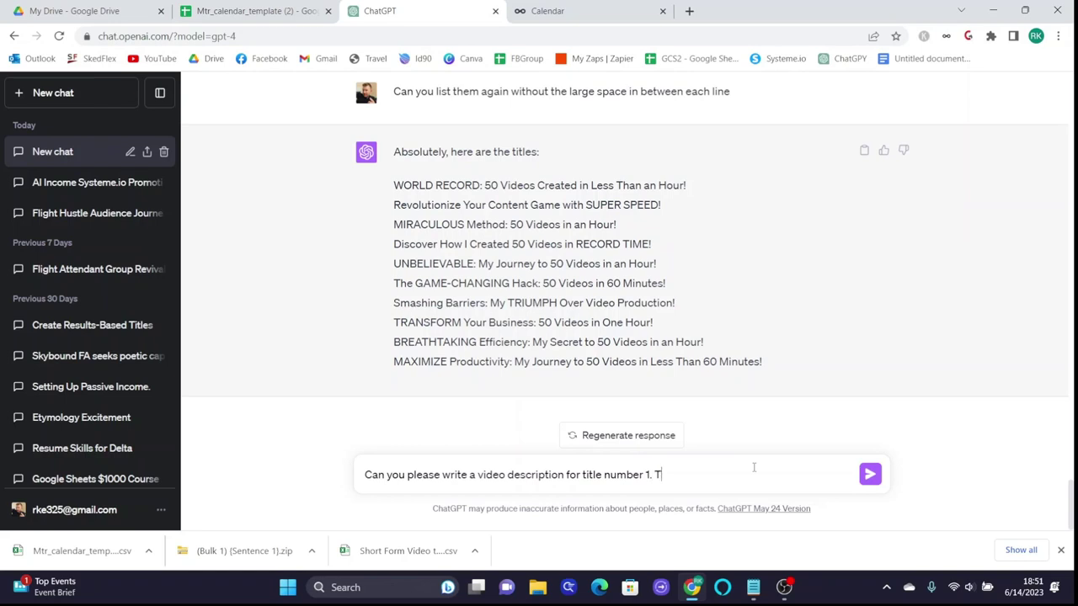
{"action": "type", "text": "he description should be from the fisrt perso"}
{"action": "type", "text": "n, explaining the process"}
{"action": "type", "text": ". Please make sure "}
{"action": "type", "text": "each paragraph is no more than t"}
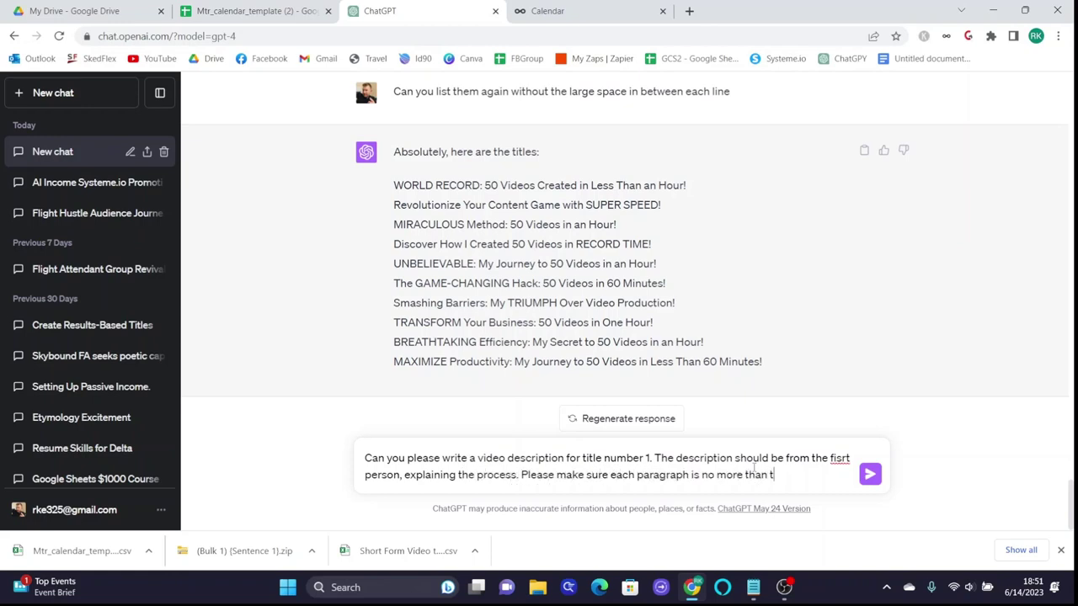
{"action": "type", "text": "wo sentences. Make the d"}
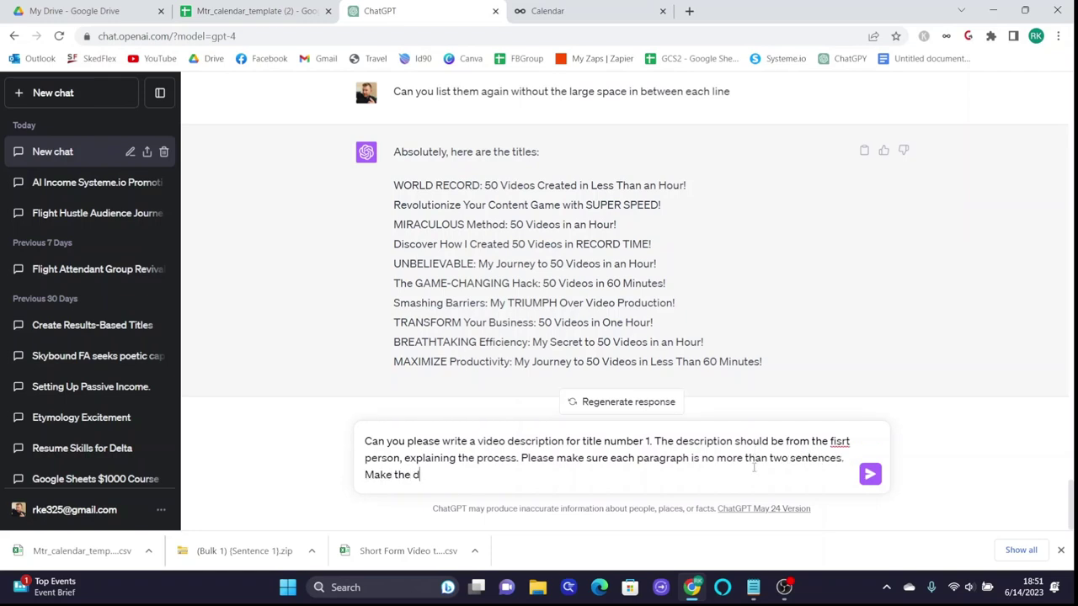
Require 3,000 to 3,500 characters and a straightforward, jargon-free description with less hype than the title, and send the prompt
{"action": "type", "text": "escription at least 3,"}
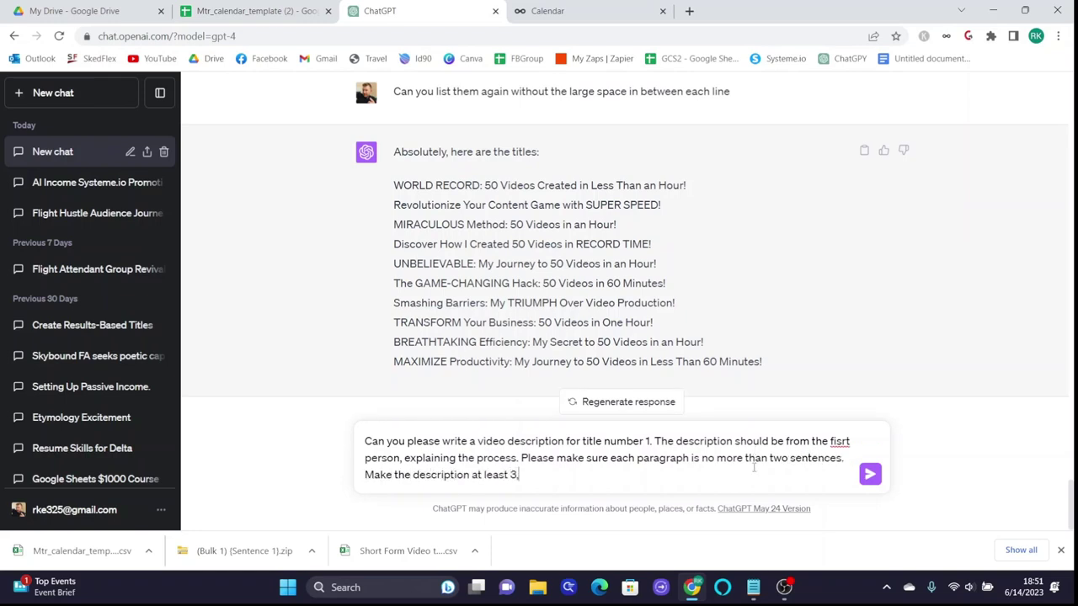
{"action": "type", "text": "000 chraaracters, but no mo"}
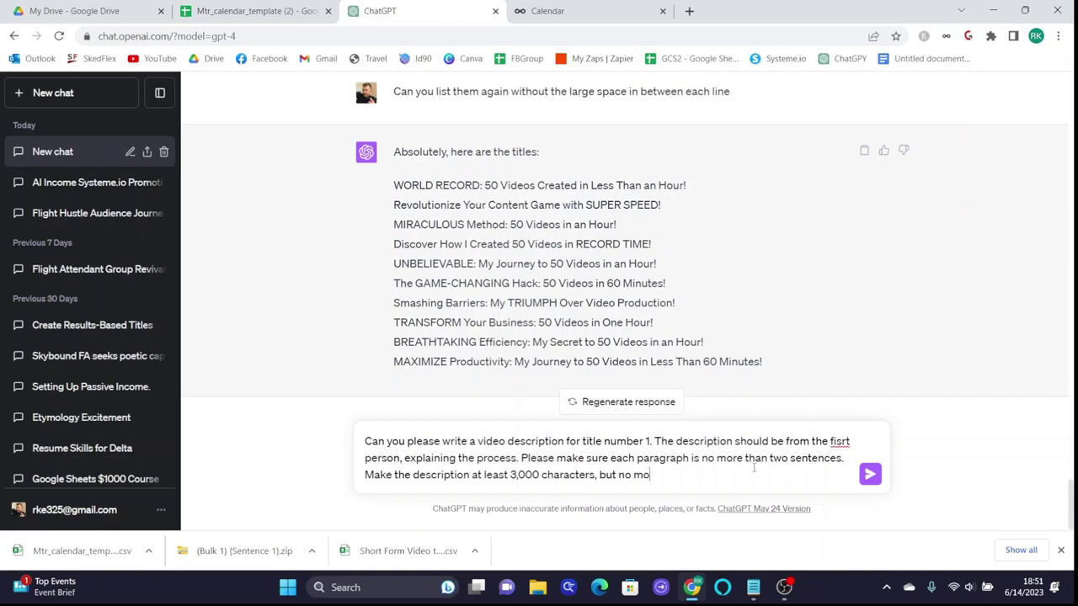
{"action": "type", "text": "re than 3,500 characters. Be st"}
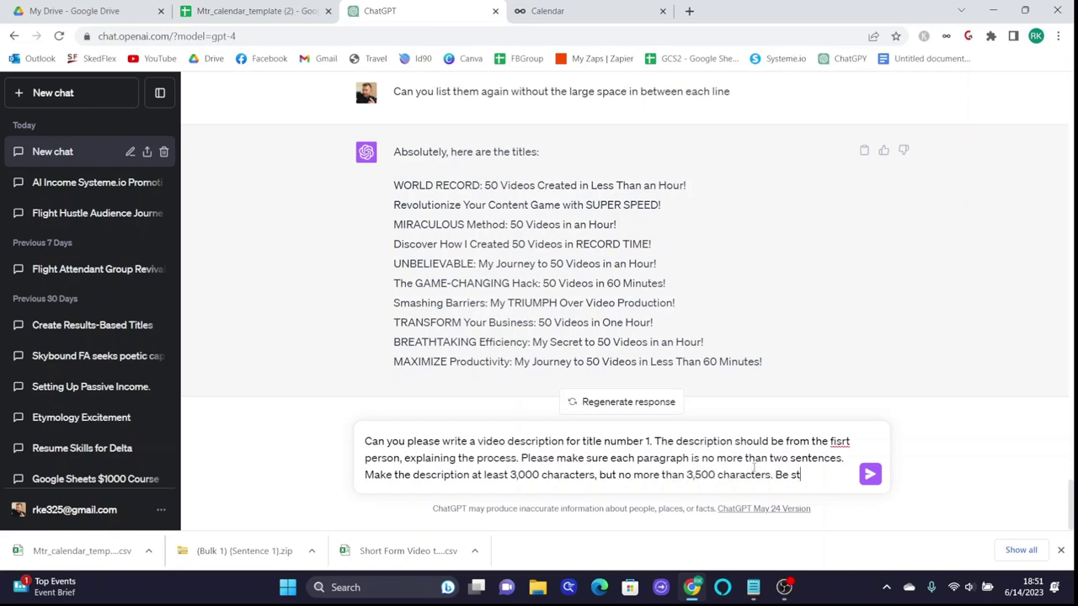
{"action": "type", "text": "raightforwad, no jargon, less hype then the title."}
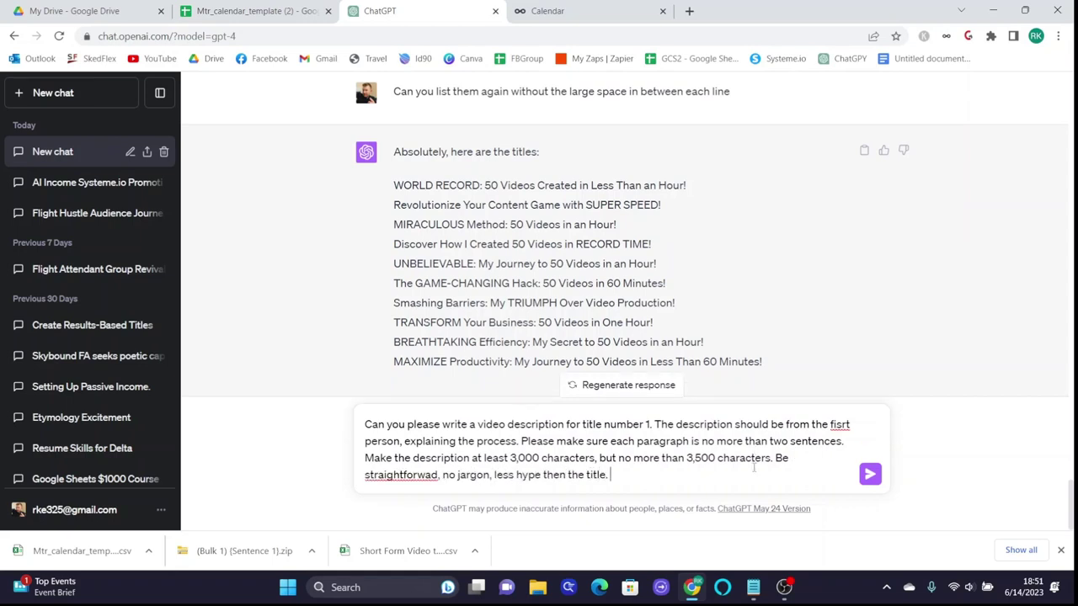
{"action": "key", "text": "Return"}
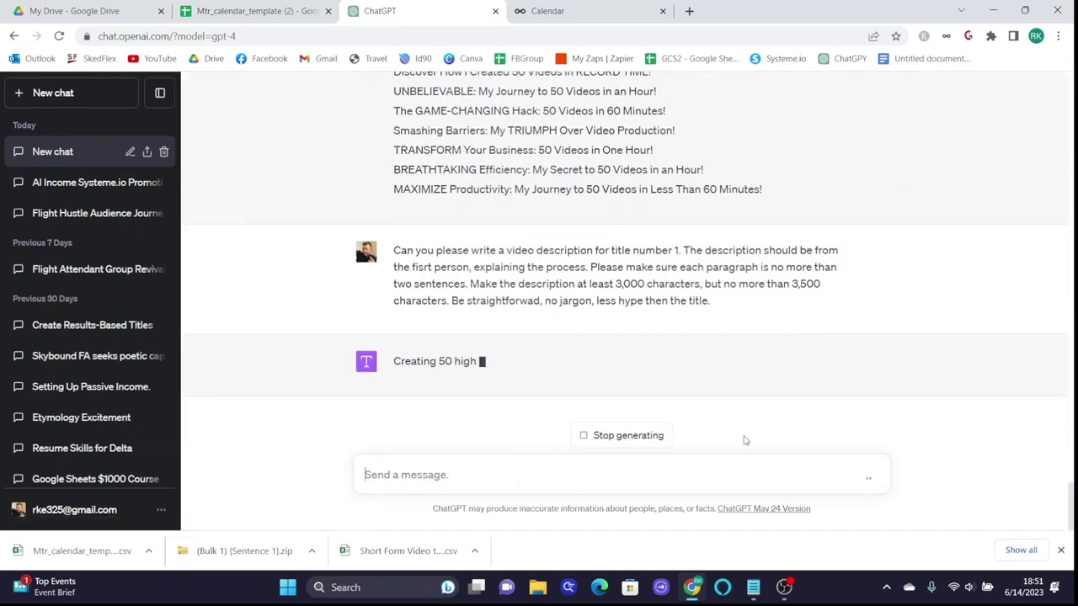
{"action": "left_click", "coordinate": [583, 436]}
{"action": "type", "text": "Forgot "}
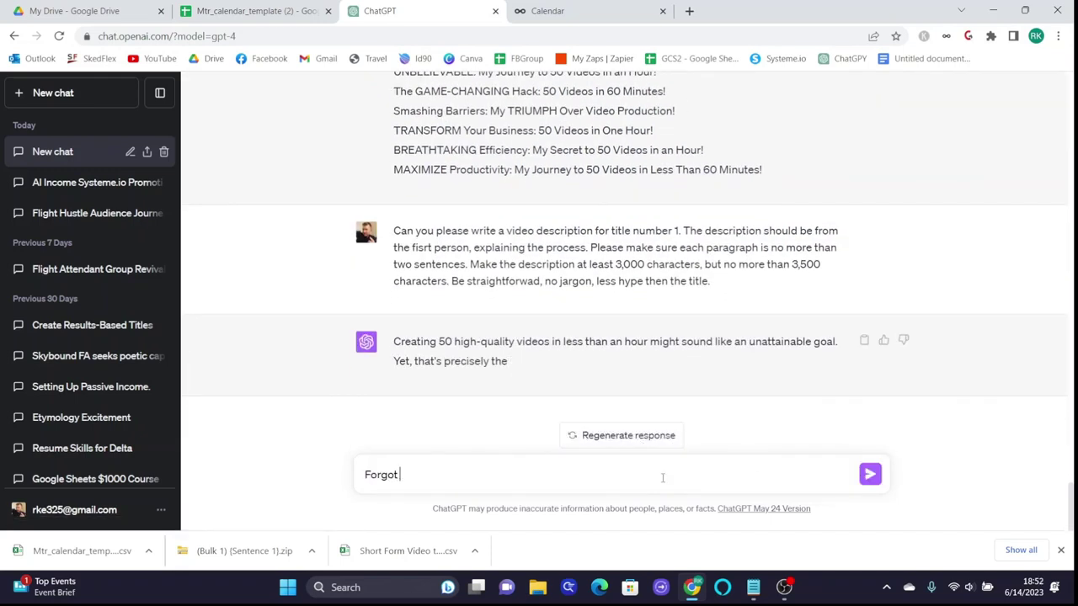
{"action": "type", "text": "one thing, please make"}
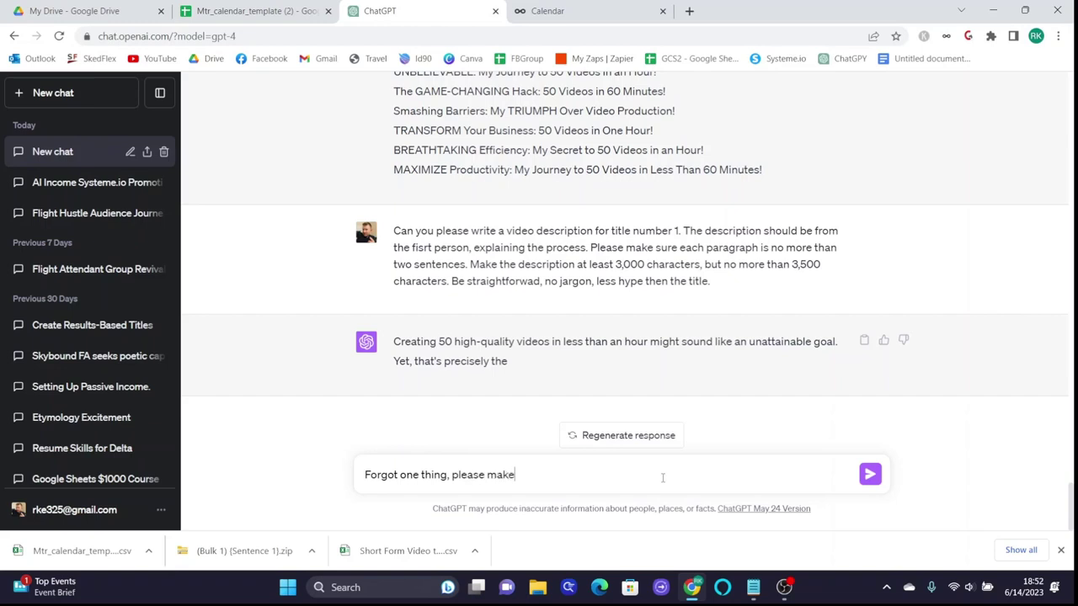
{"action": "type", "text": " sure to add the call "}
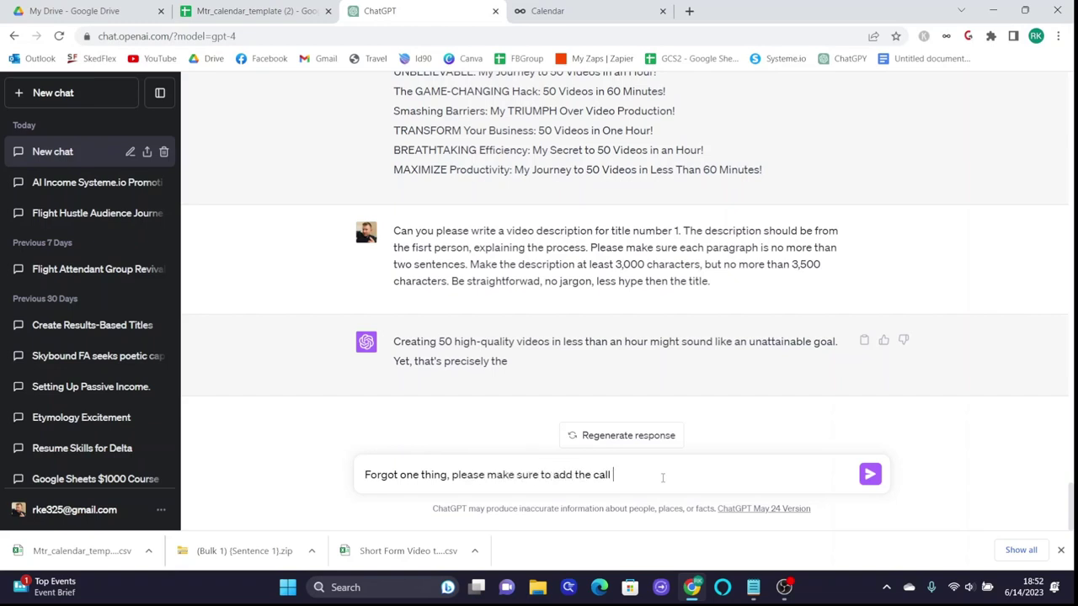
{"action": "type", "text": "to action which is t"}
{"action": "key", "text": "BackSpace"}
{"action": "key", "text": "BackSpace"}
{"action": "key", "text": "BackSpace"}
{"action": "key", "text": "BackSpace"}
{"action": "type", "text": "action which is to"}
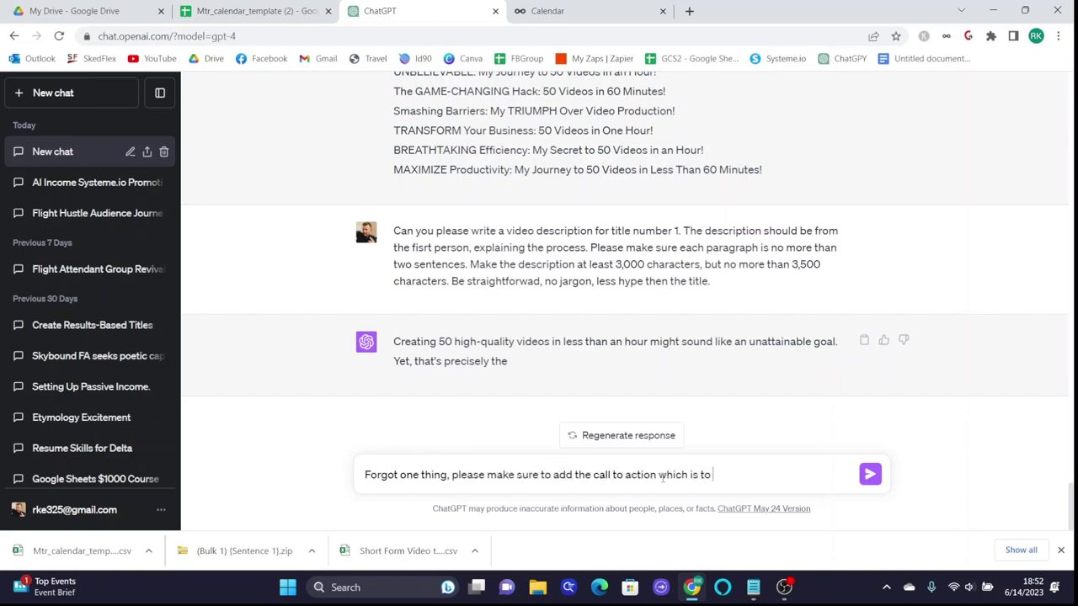
{"action": "type", "text": " check out http://www.bestautomationtool"}
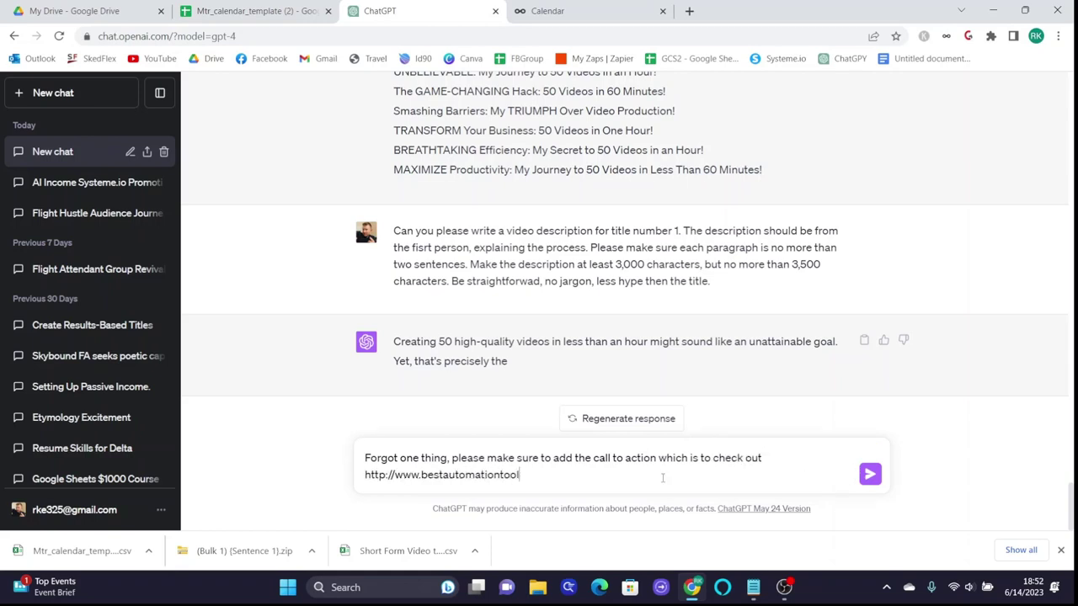
{"action": "type", "text": "s.com/shorts and make sure it"}
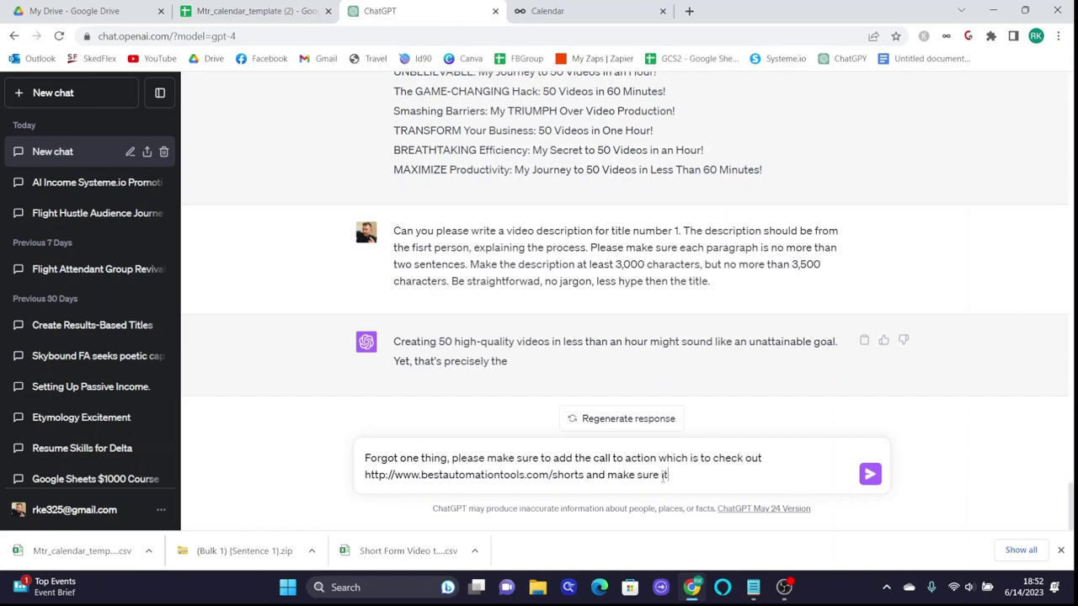
{"action": "type", "text": " is at least in the second parag"}
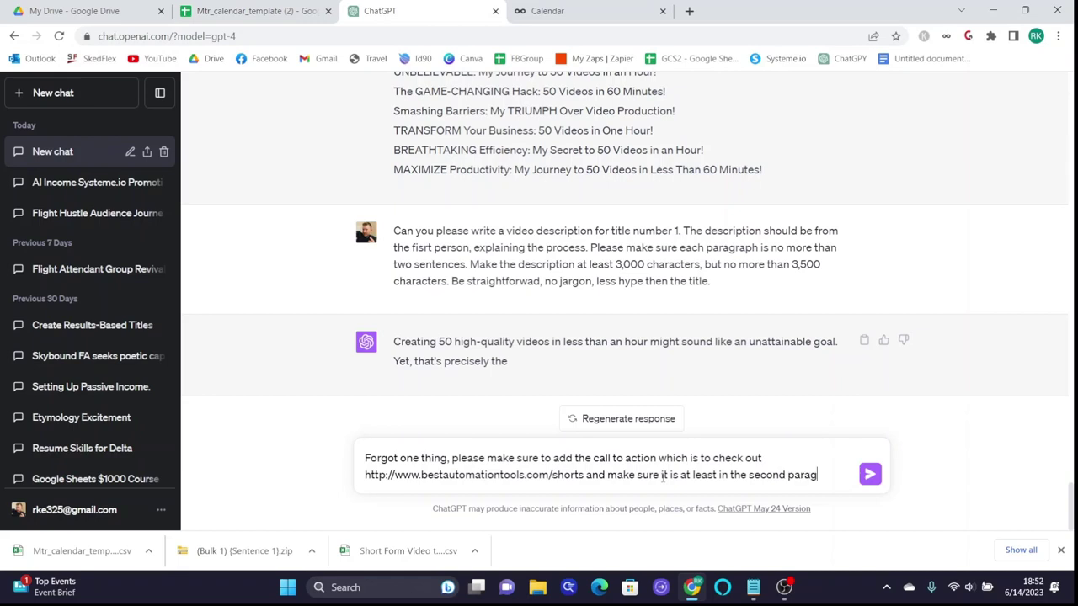
Specify that the call to action line should be only one line, not two sentences, and send the follow-up
{"action": "type", "text": "raph. The call to action lin"}
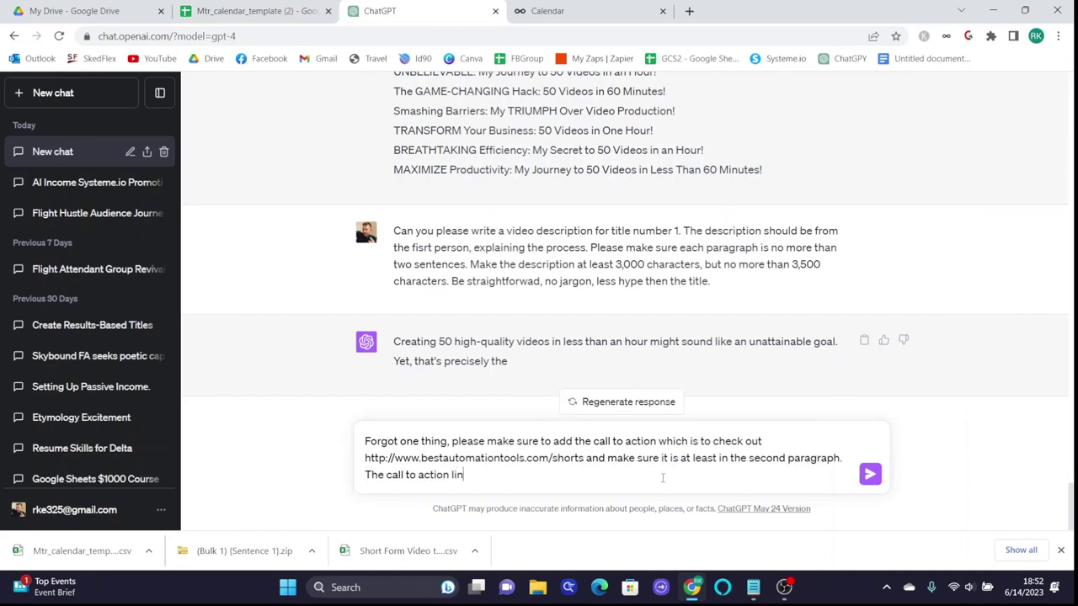
{"action": "type", "text": "e should only be on"}
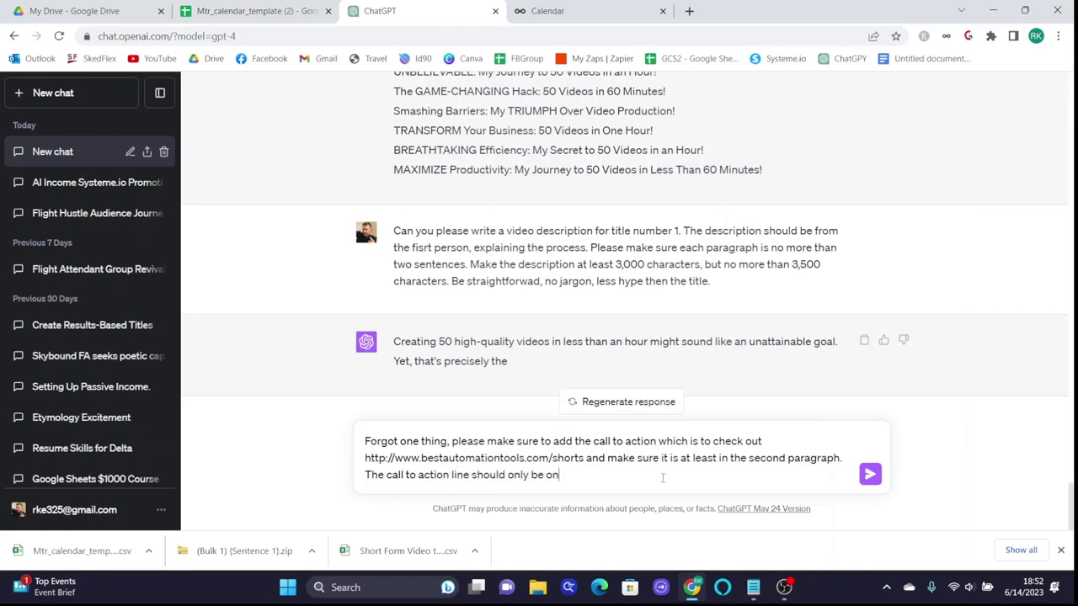
{"action": "type", "text": "e line, and not two sentences."}
{"action": "key", "text": "Return"}
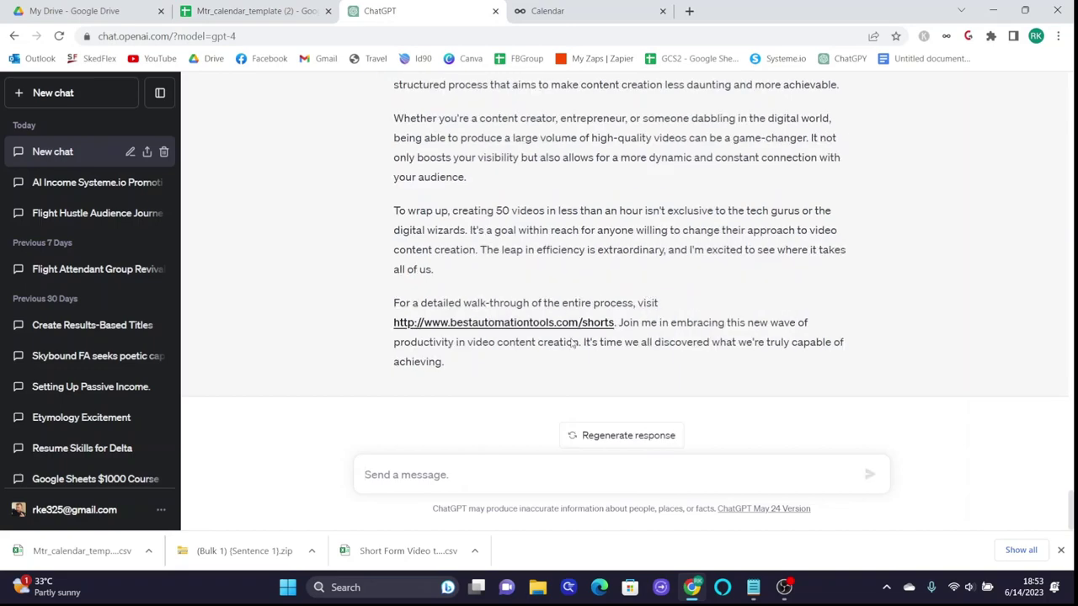
Copy ChatGPT's full description for the first title and switch back to the Mtr_calendar_template (2) sheet
{"action": "left_click_drag", "start_coordinate": [500, 362], "coordinate": [426, 65]}
{"action": "left_click_drag", "start_coordinate": [399, 184], "coordinate": [393, 154]}
{"action": "key", "text": "ctrl+c"}
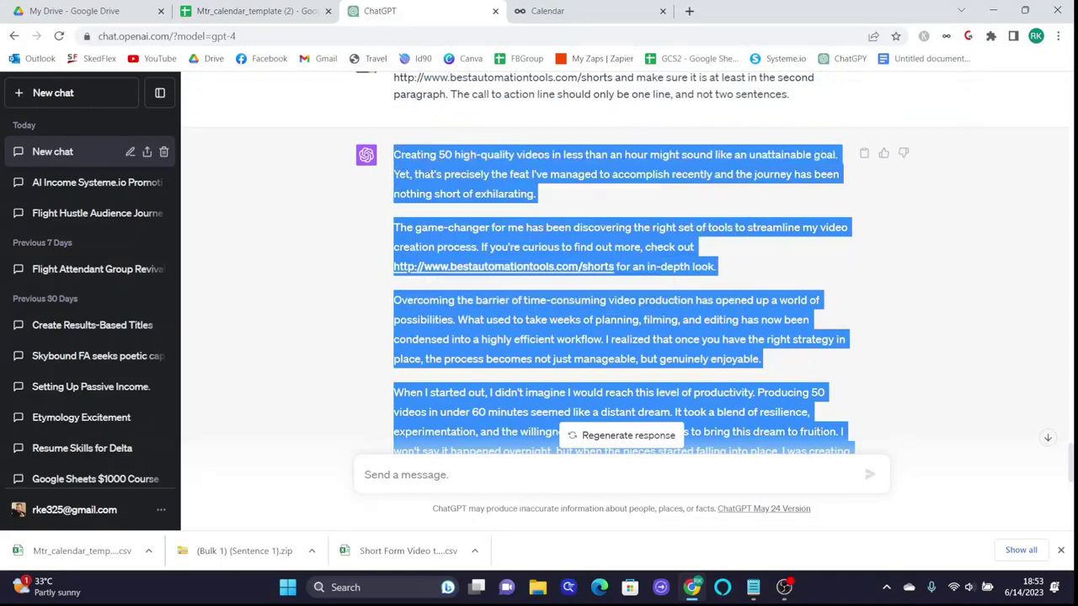
{"action": "left_click", "coordinate": [548, 10]}
{"action": "left_click", "coordinate": [272, 10]}
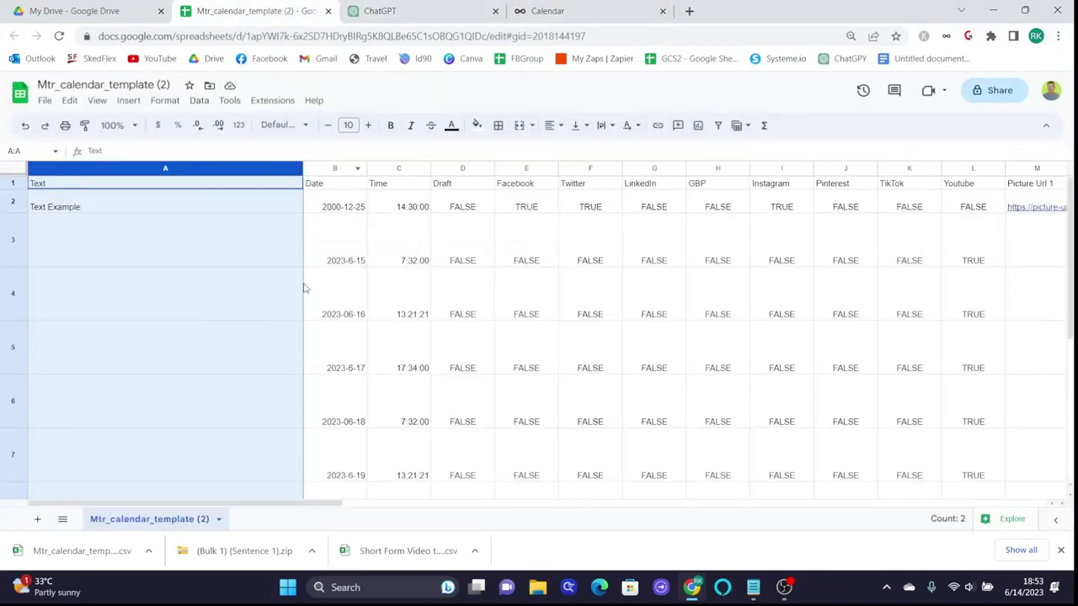
Try pasting the copied description into cell A3 as values only, and undo the paste
{"action": "left_click", "coordinate": [112, 251]}
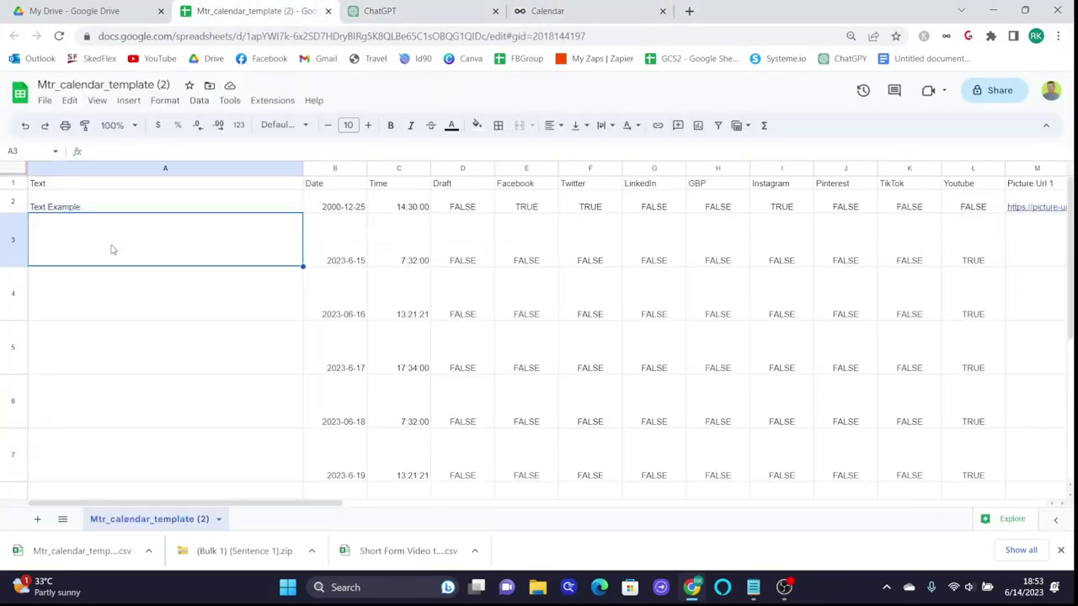
{"action": "right_click", "coordinate": [112, 249]}
{"action": "mouse_move", "coordinate": [220, 199]}
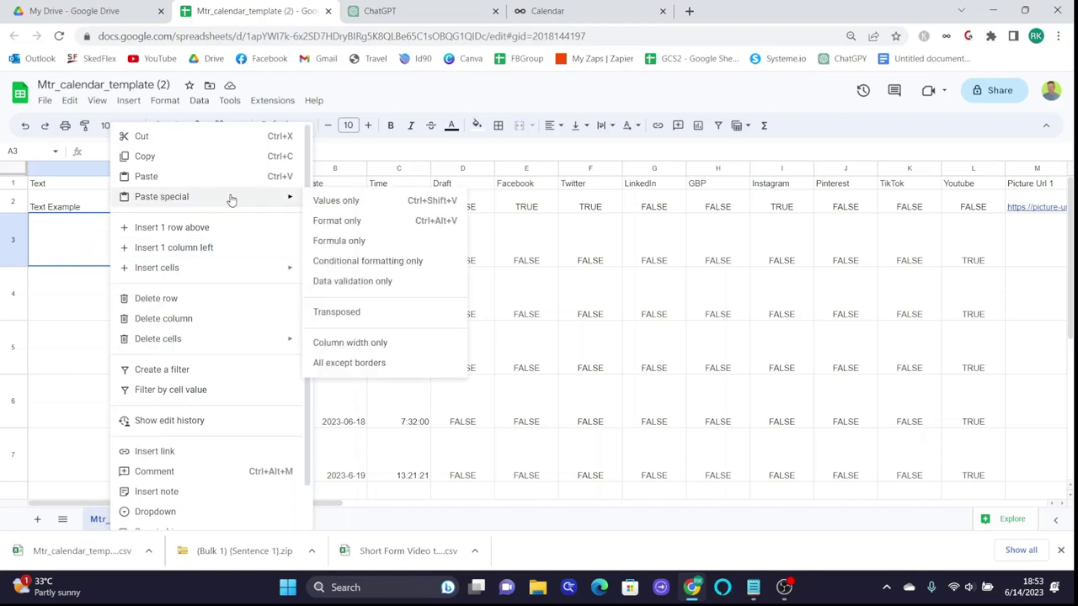
{"action": "left_click", "coordinate": [336, 201]}
{"action": "key", "text": "ctrl+z"}
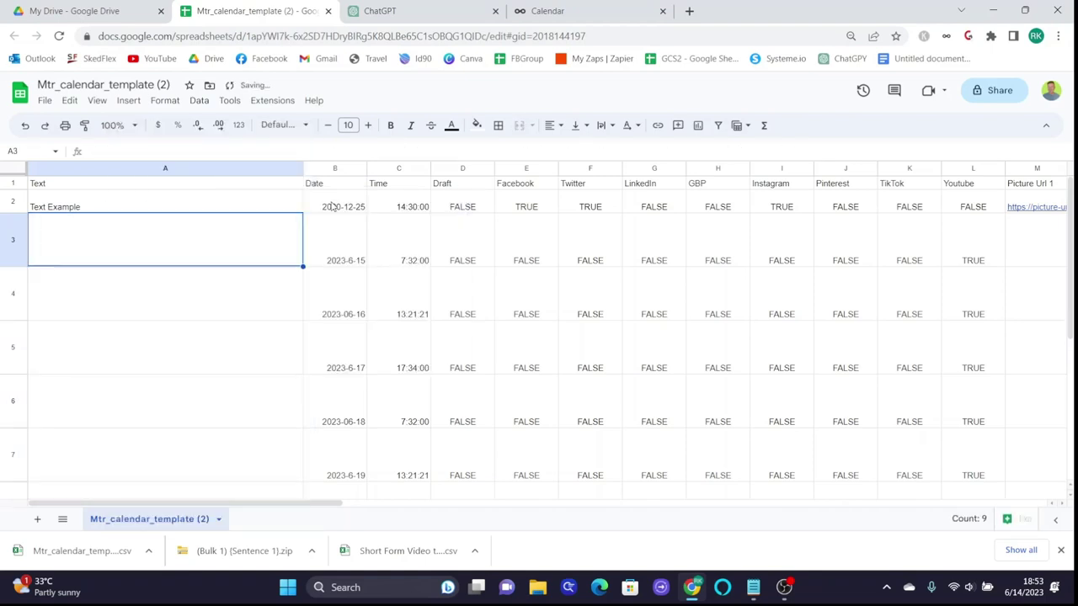
Paste the whole copied description inside cell A3 so that all paragraphs stay in that single cell
{"action": "right_click", "coordinate": [217, 255]}
{"action": "left_click", "coordinate": [173, 253]}
{"action": "double_click", "coordinate": [173, 253]}
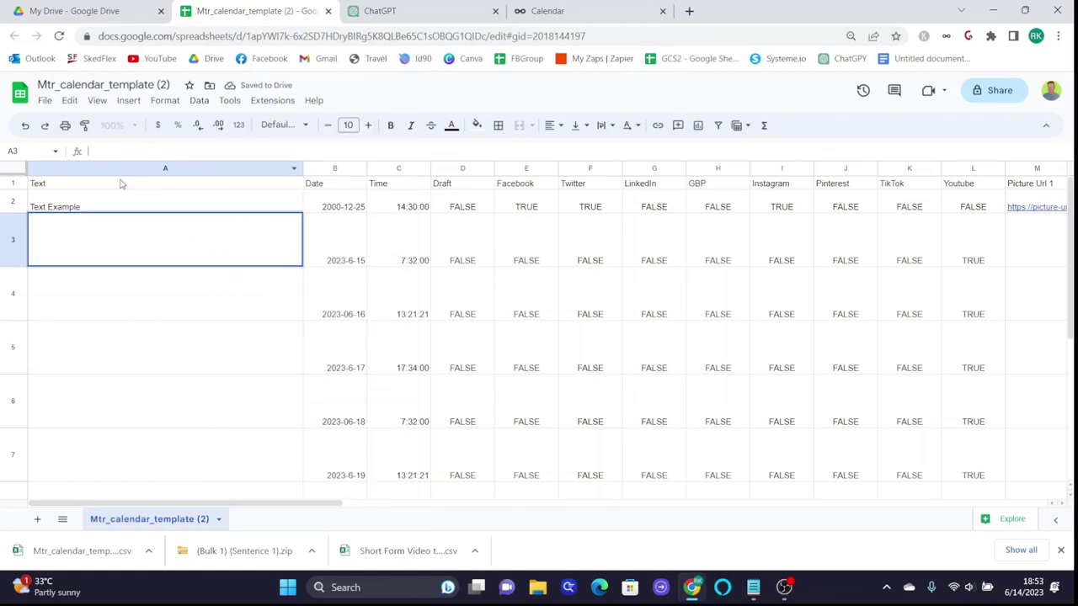
{"action": "right_click", "coordinate": [124, 153]}
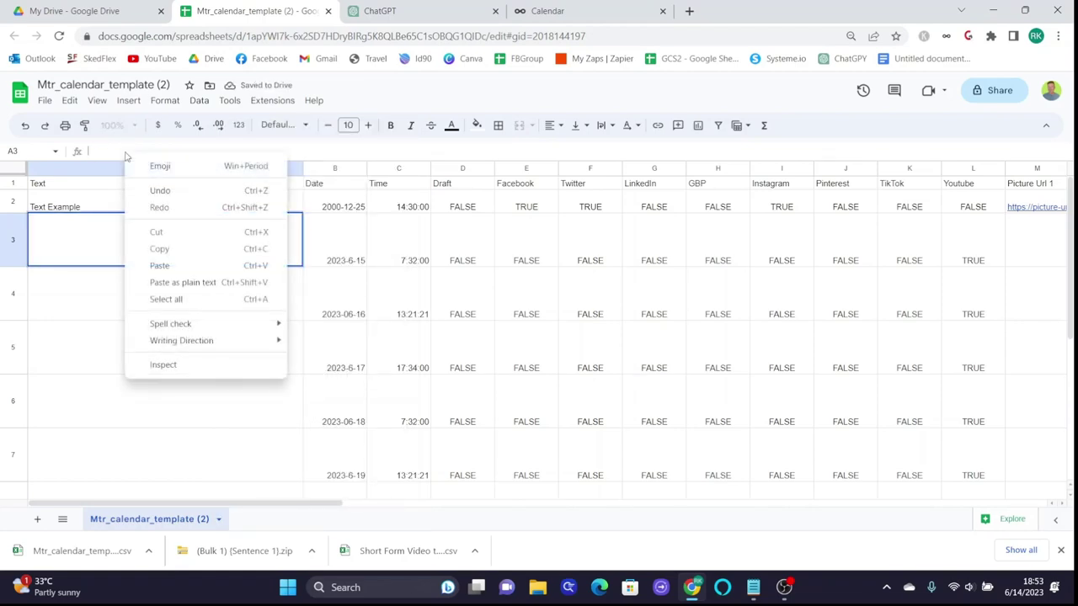
{"action": "left_click", "coordinate": [171, 265]}
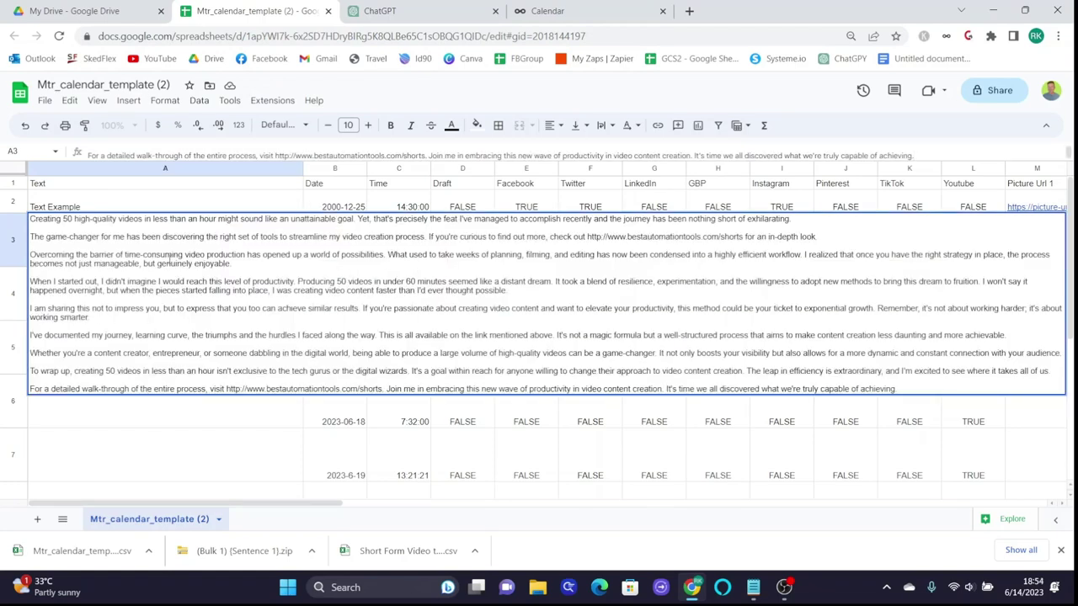
{"action": "key", "text": "Return"}
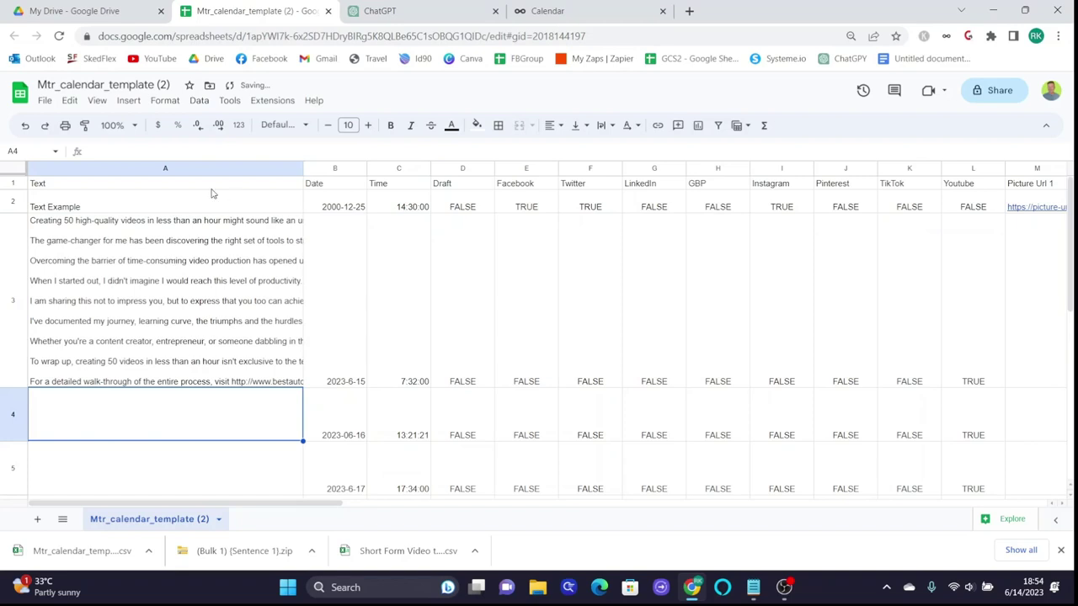
{"action": "scroll", "coordinate": [294, 459], "scroll_direction": "down", "scroll_amount": 3}
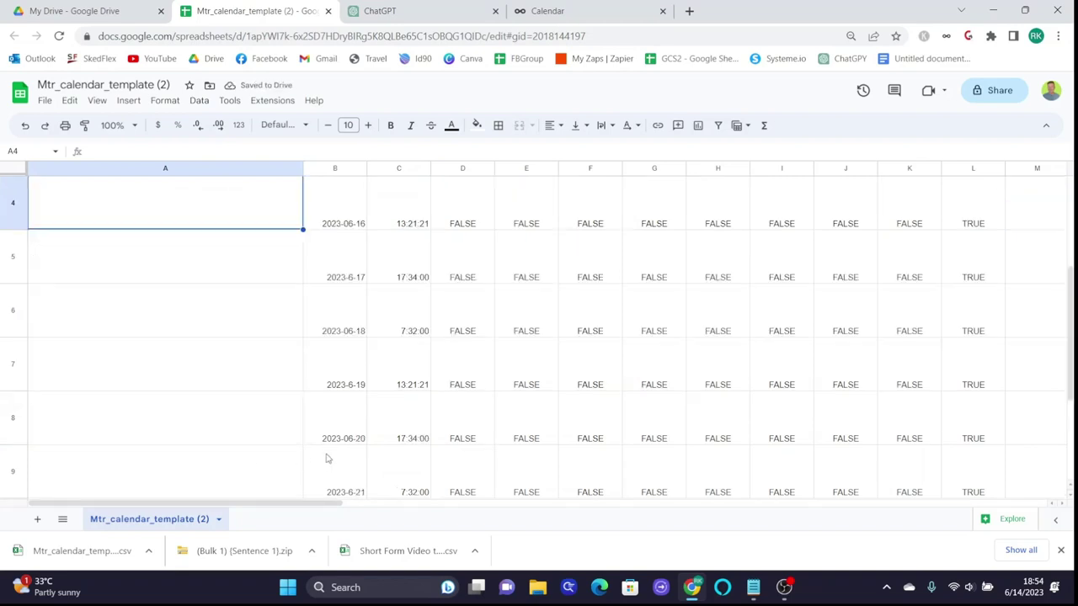
{"action": "scroll", "coordinate": [211, 303], "scroll_direction": "down", "scroll_amount": 2}
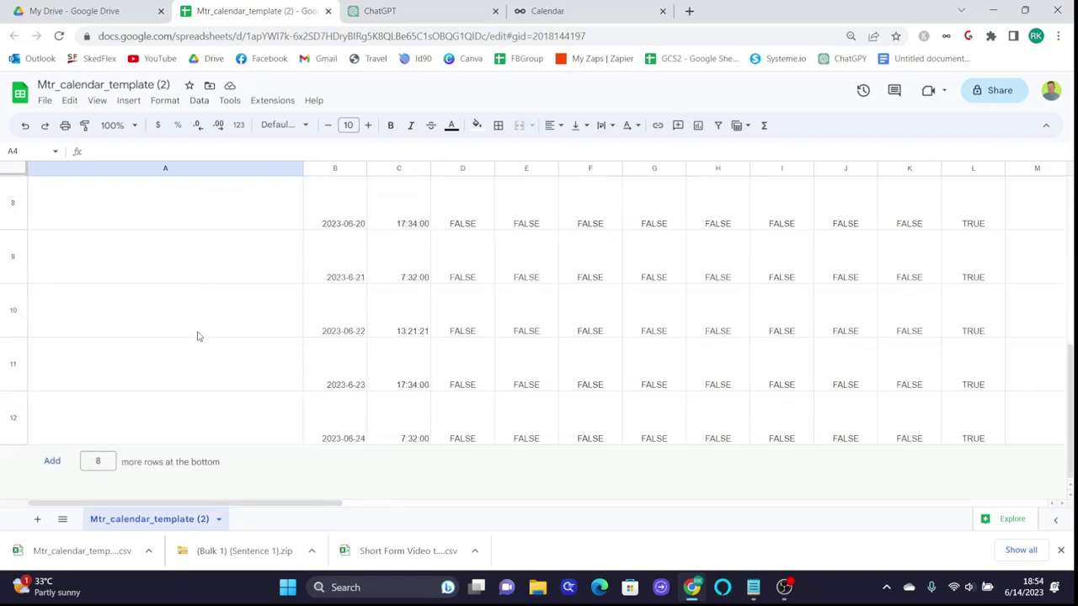
{"action": "scroll", "coordinate": [195, 348], "scroll_direction": "up", "scroll_amount": 5}
{"action": "scroll", "coordinate": [271, 438], "scroll_direction": "down", "scroll_amount": 2}
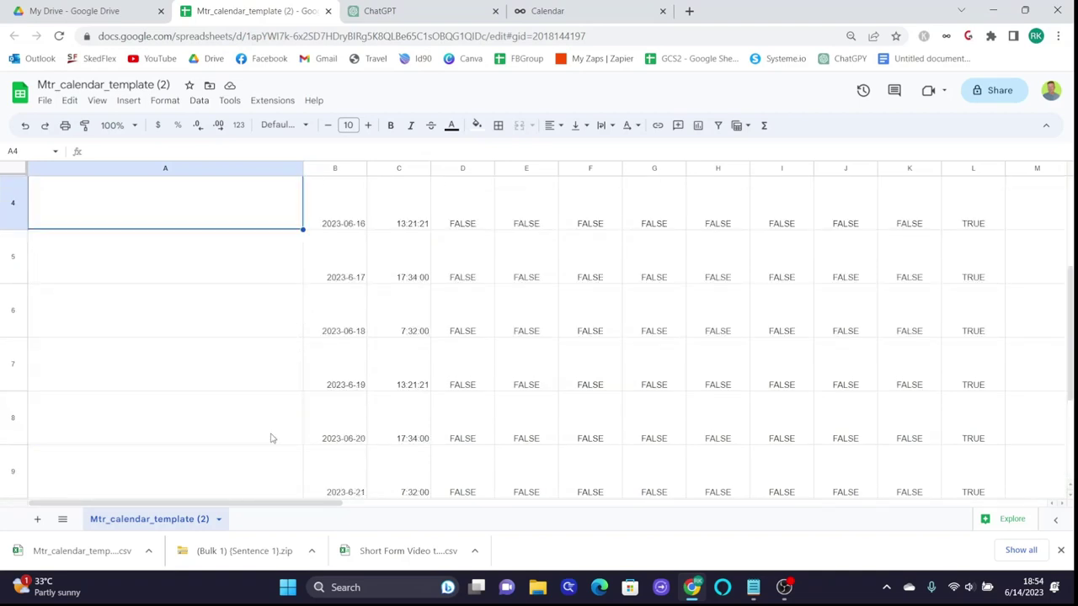
Switch to ChatGPT and send the follow-up "That was great. Let's do number 2."
{"action": "left_click", "coordinate": [379, 11]}
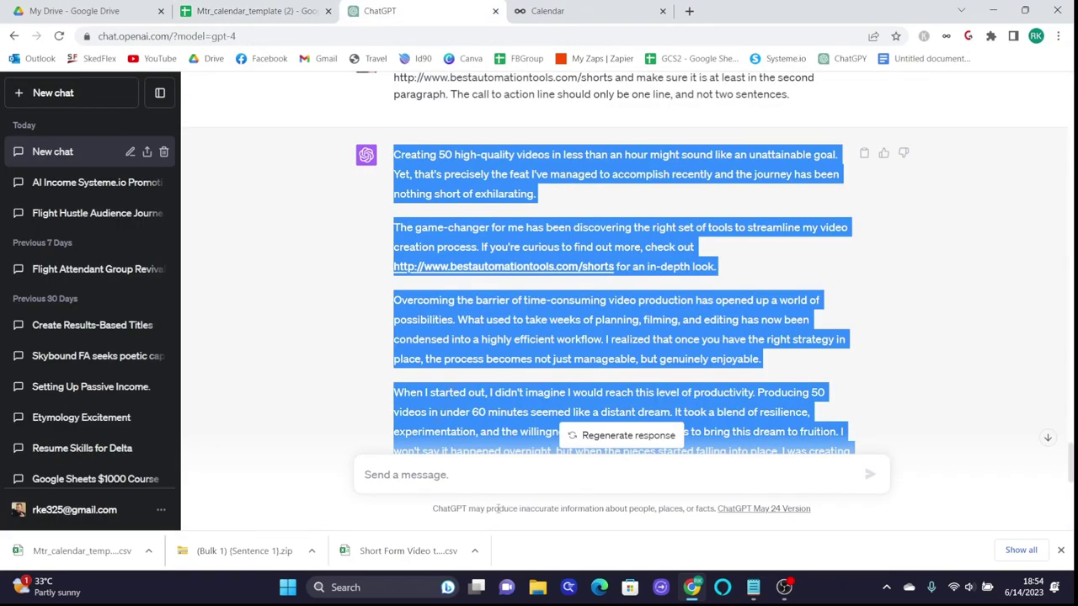
{"action": "left_click", "coordinate": [498, 509]}
{"action": "left_click", "coordinate": [584, 472]}
{"action": "type", "text": "That was great. Let's do"}
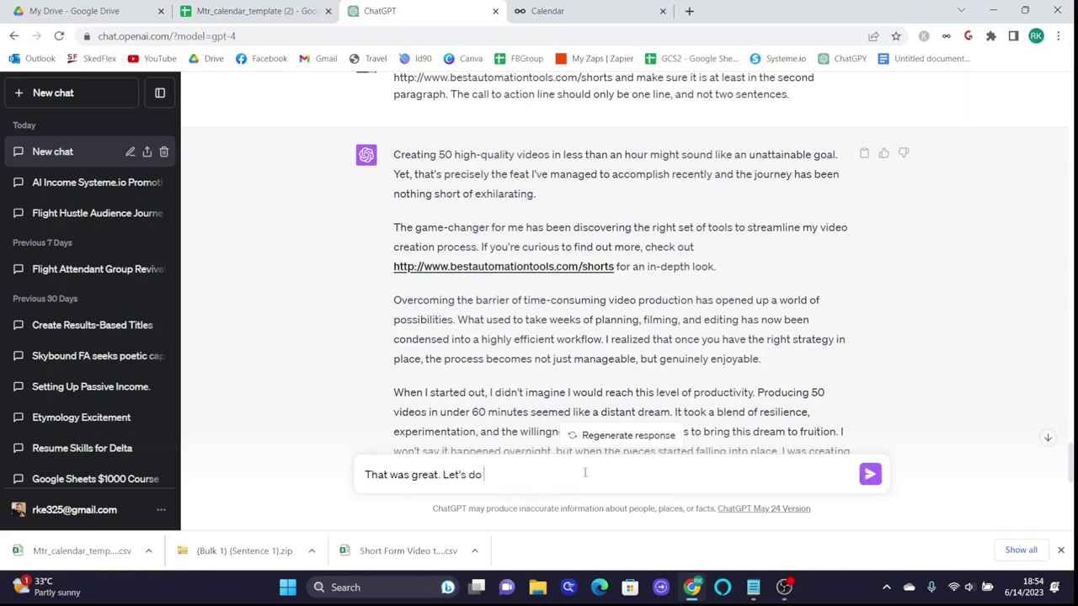
{"action": "type", "text": " number 2."}
{"action": "key", "text": "Return"}
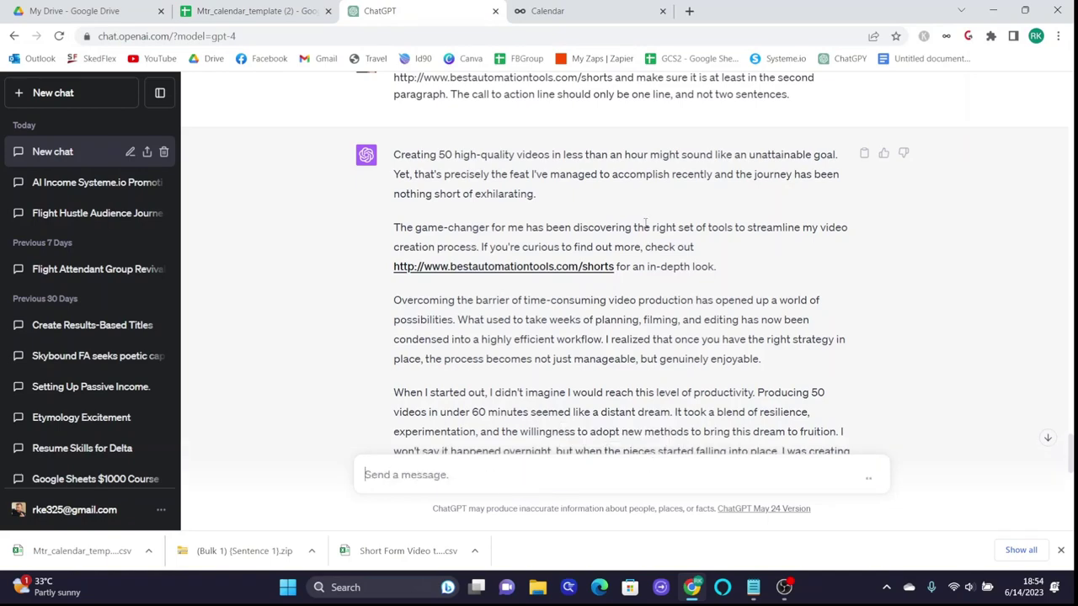
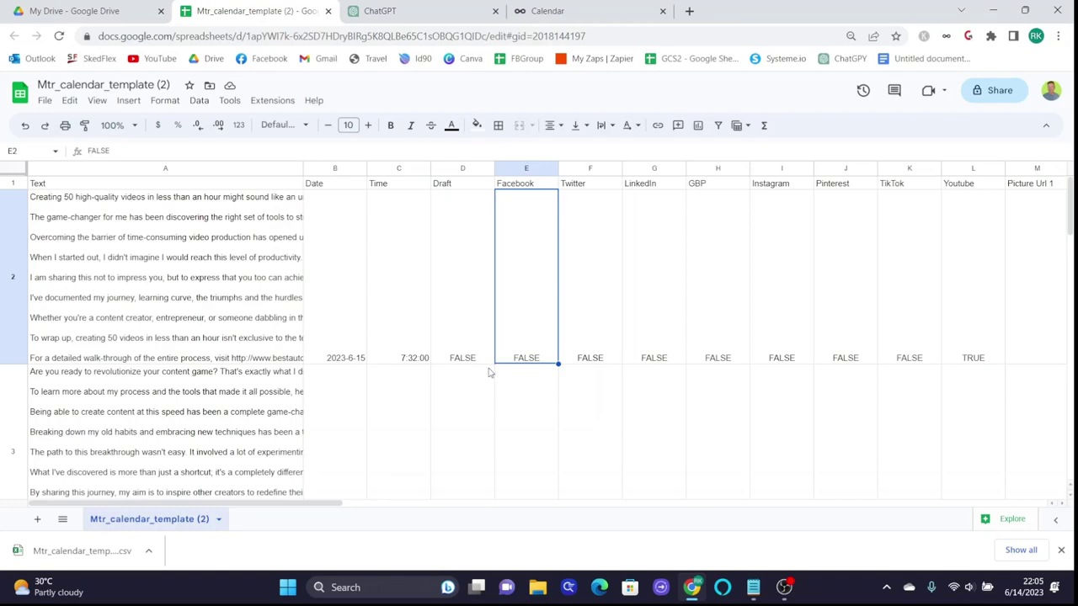
Examine the dates in column B from row 2 to row 11, comparing how the month is written
{"action": "left_click", "coordinate": [319, 243]}
{"action": "scroll", "coordinate": [343, 345], "scroll_direction": "down", "scroll_amount": 5}
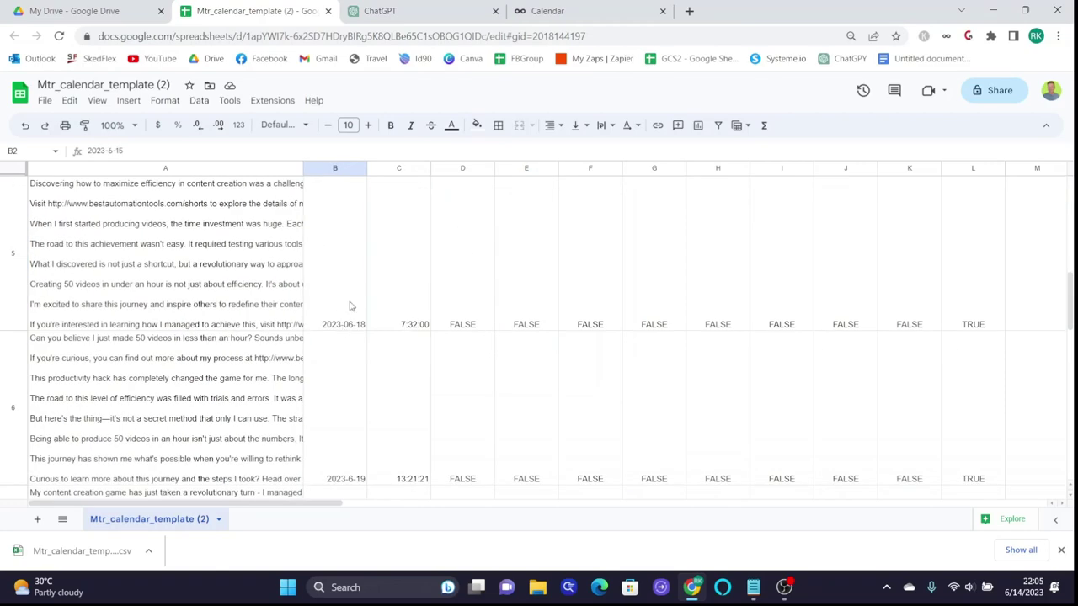
{"action": "left_click", "coordinate": [345, 325]}
{"action": "scroll", "coordinate": [352, 342], "scroll_direction": "down", "scroll_amount": 5}
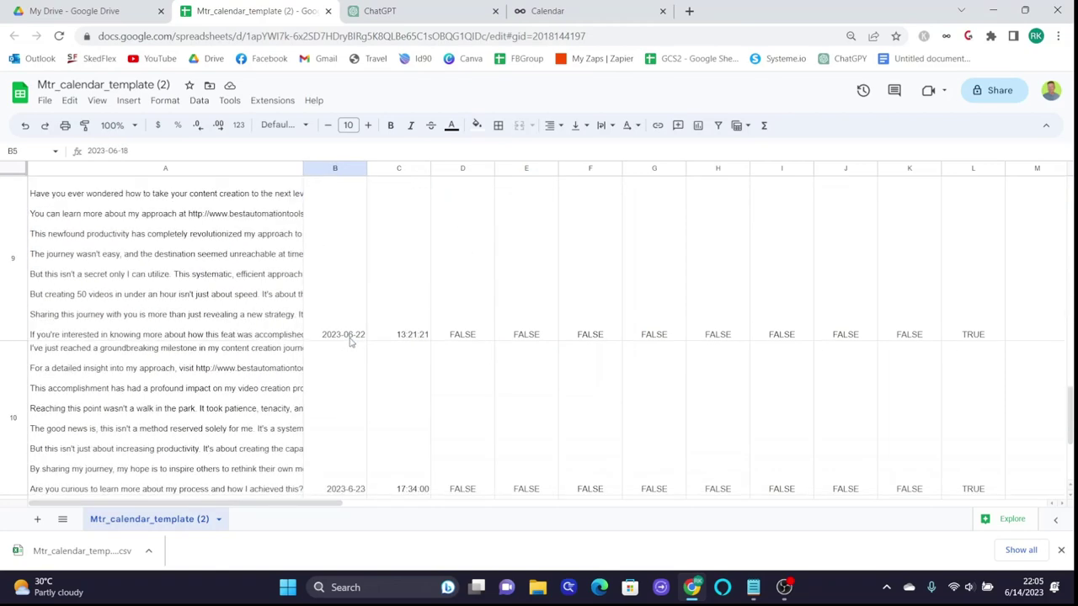
{"action": "scroll", "coordinate": [353, 341], "scroll_direction": "down", "scroll_amount": 5}
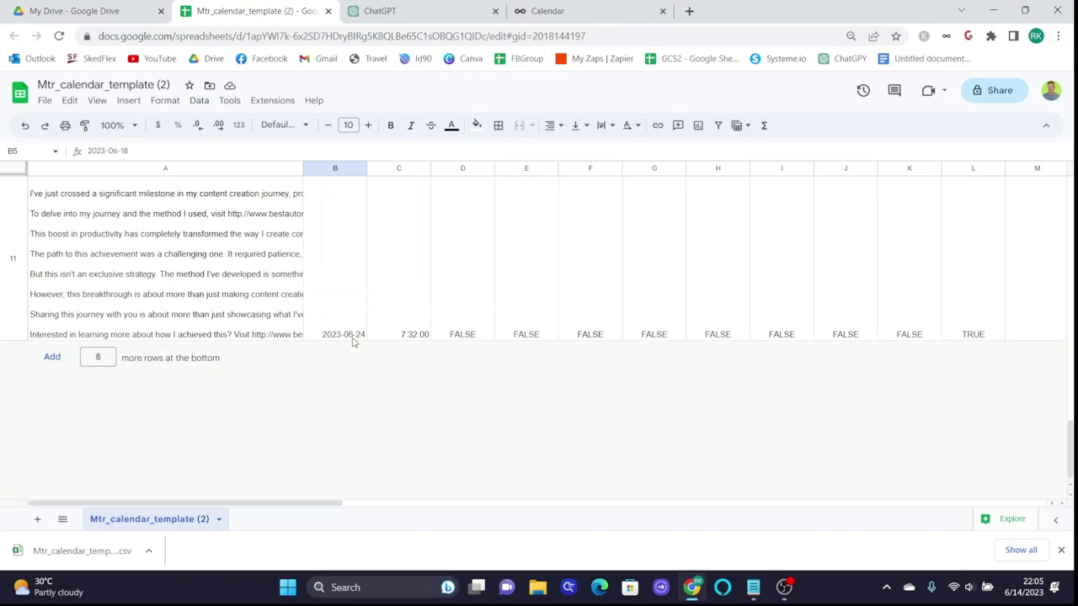
{"action": "left_click", "coordinate": [352, 334]}
{"action": "scroll", "coordinate": [352, 338], "scroll_direction": "up", "scroll_amount": 5}
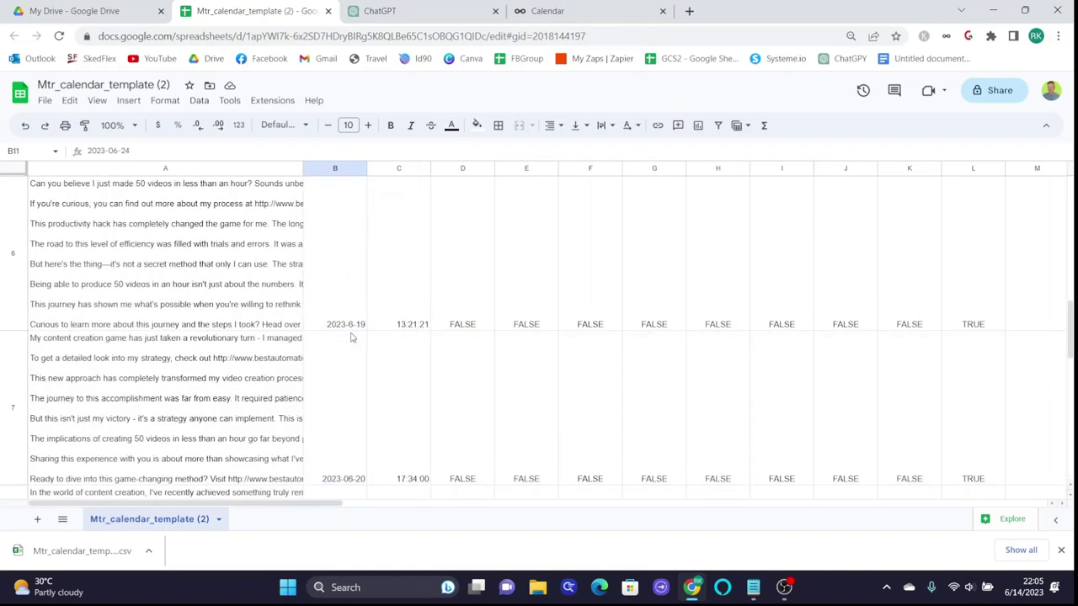
{"action": "scroll", "coordinate": [352, 337], "scroll_direction": "up", "scroll_amount": 5}
{"action": "scroll", "coordinate": [352, 337], "scroll_direction": "down", "scroll_amount": 3}
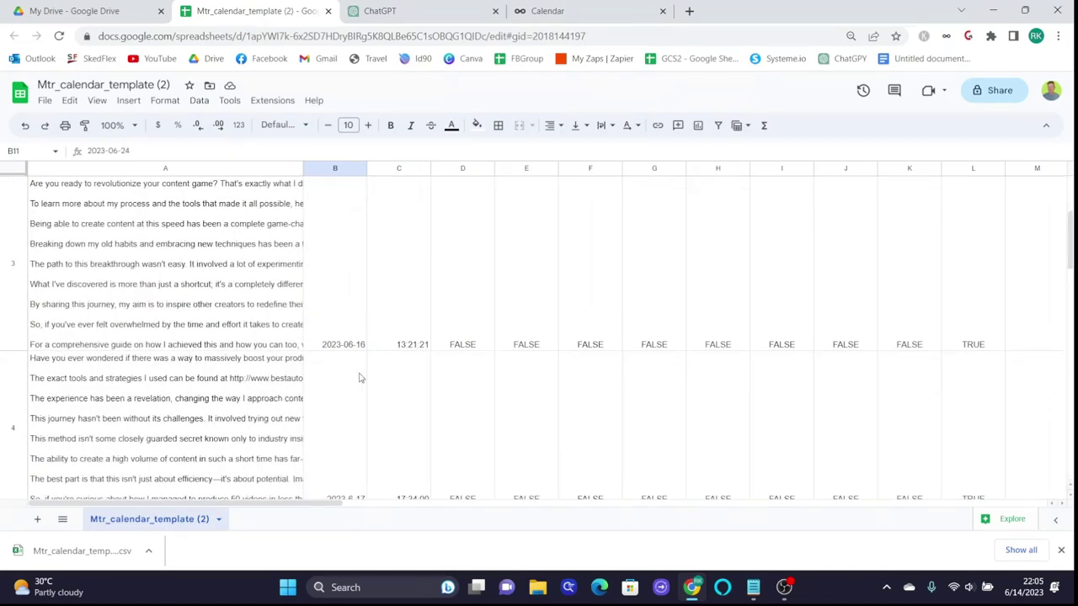
{"action": "left_click", "coordinate": [352, 346]}
{"action": "scroll", "coordinate": [352, 349], "scroll_direction": "down", "scroll_amount": 3}
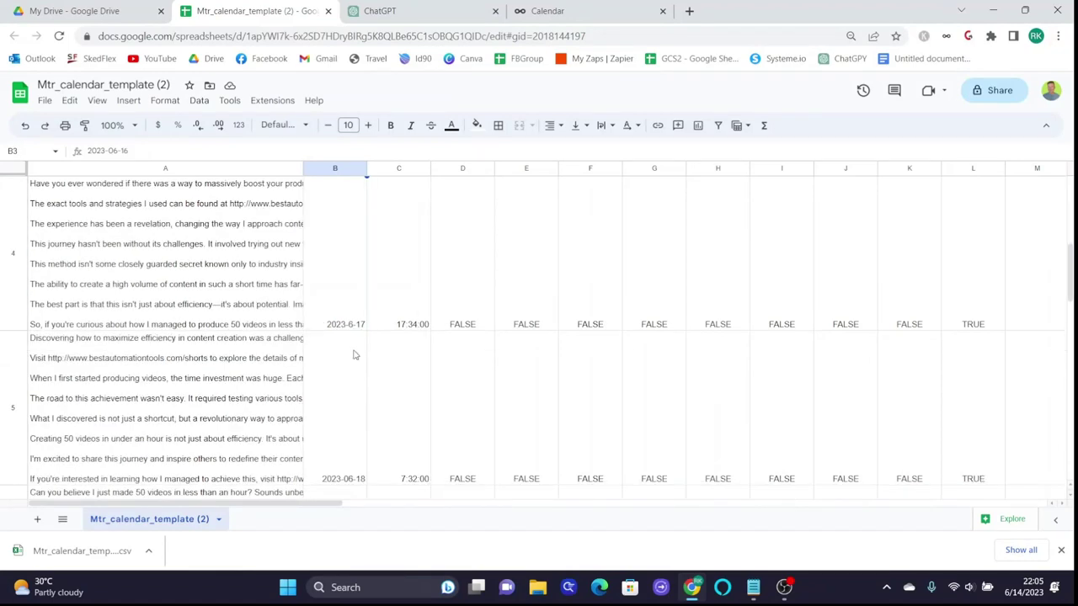
{"action": "scroll", "coordinate": [354, 332], "scroll_direction": "up", "scroll_amount": 5}
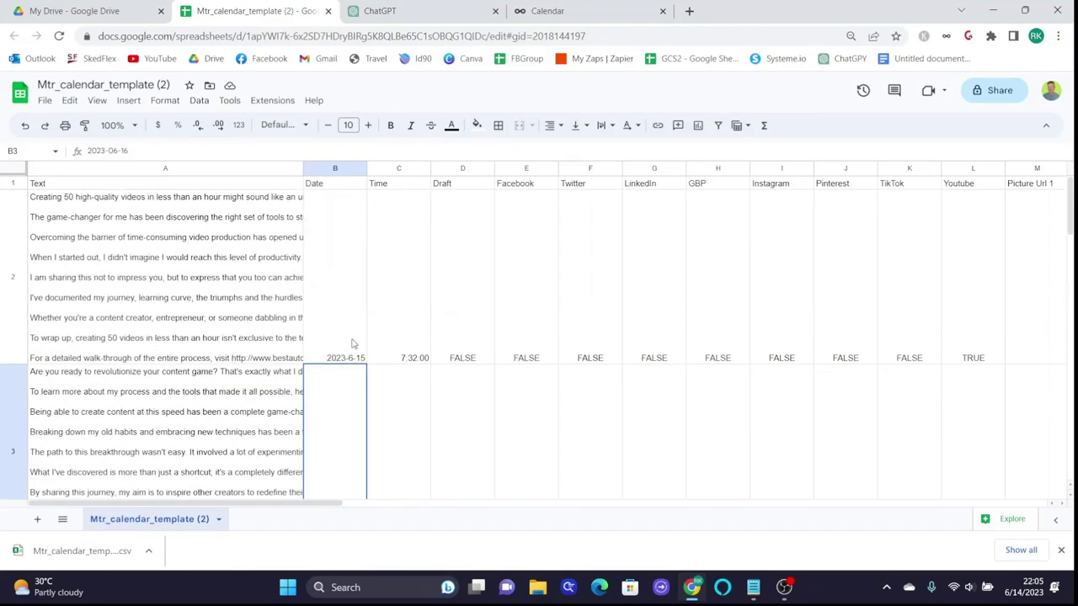
Format the entire Date column B as plain text
{"action": "left_click", "coordinate": [344, 169]}
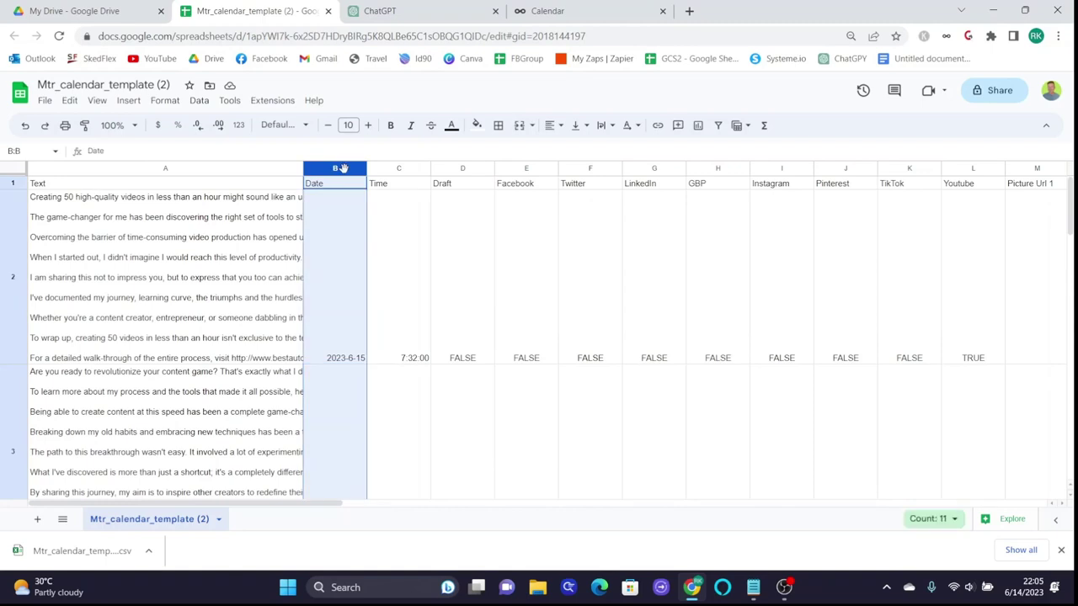
{"action": "right_click", "coordinate": [344, 169]}
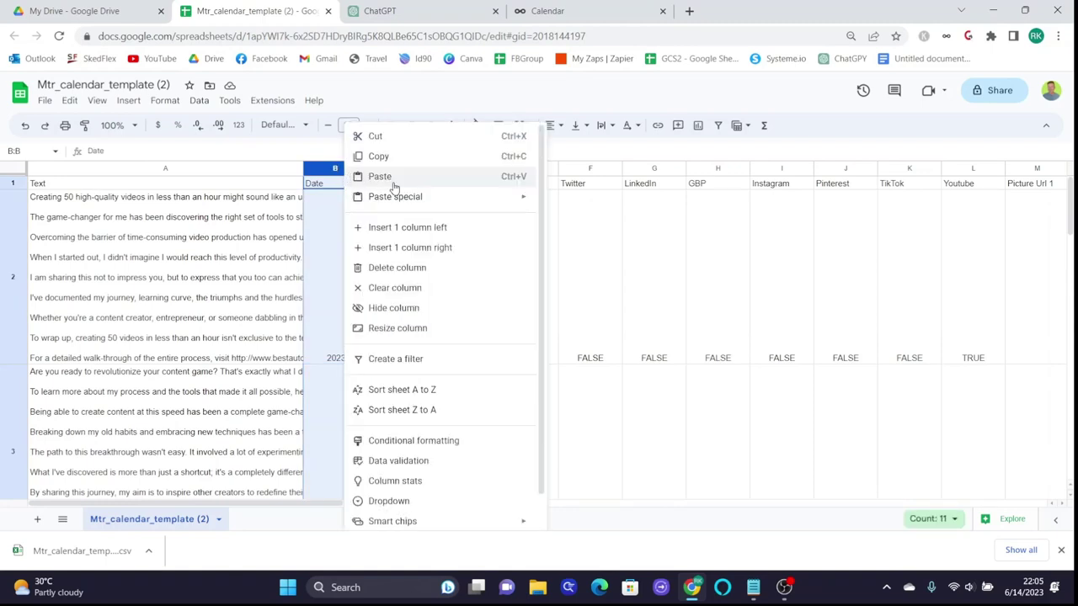
{"action": "left_click", "coordinate": [165, 100]}
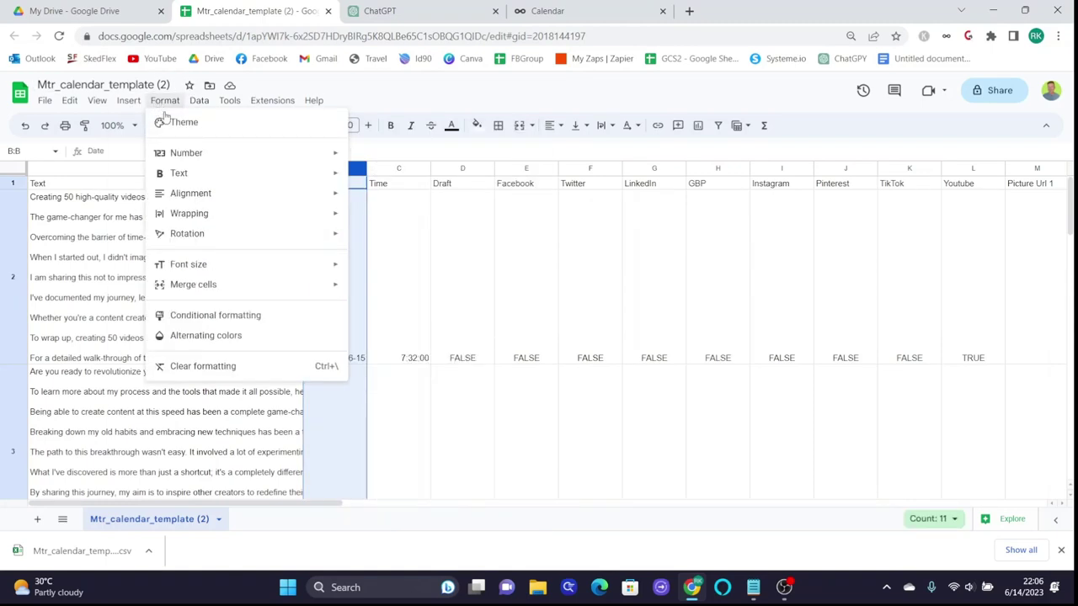
{"action": "mouse_move", "coordinate": [187, 160]}
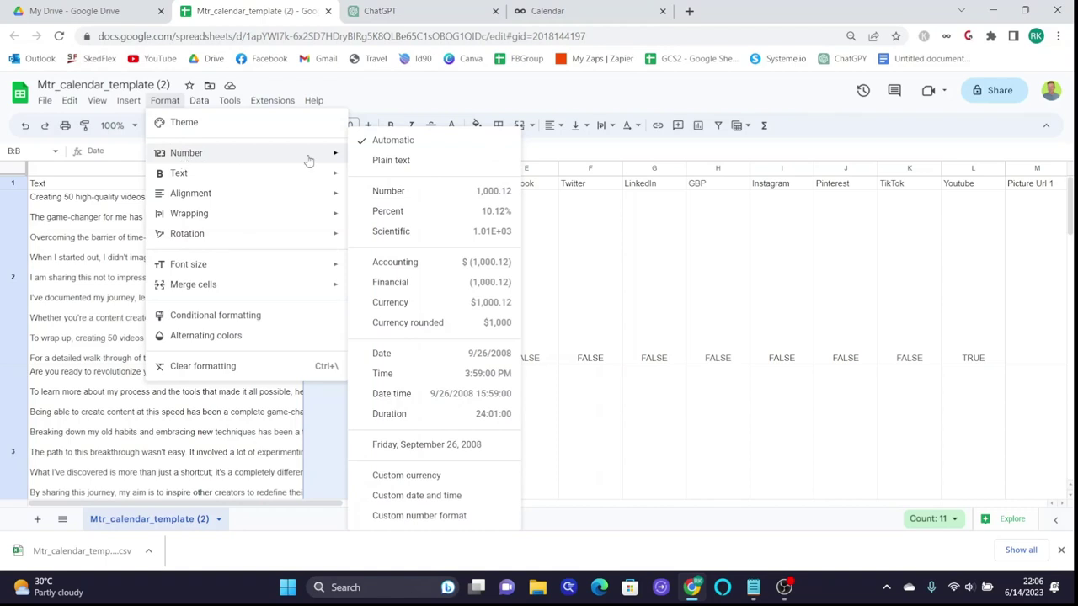
{"action": "left_click", "coordinate": [392, 160]}
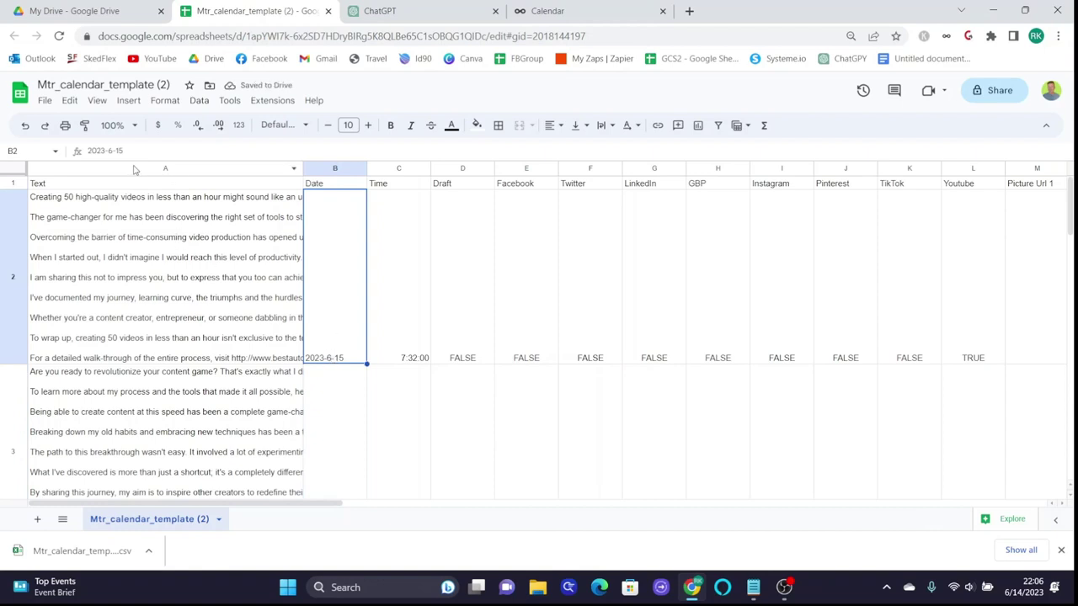
Add a leading zero to the month in B2 and B4, making the dates 2023-06-15 and 2023-06-17
{"action": "left_click", "coordinate": [109, 151]}
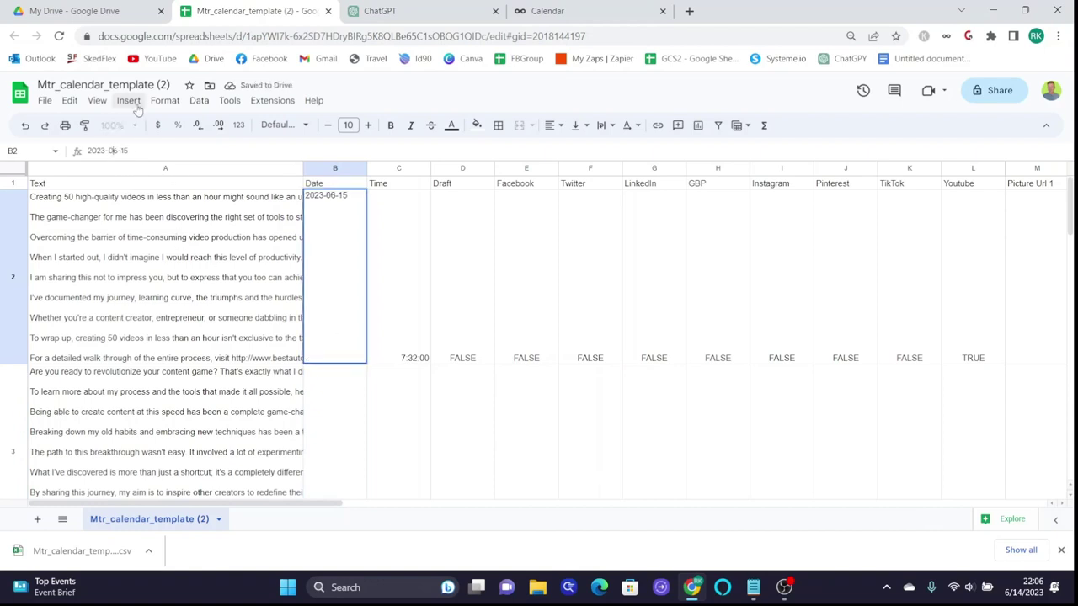
{"action": "left_click", "coordinate": [399, 332]}
{"action": "scroll", "coordinate": [363, 363], "scroll_direction": "down", "scroll_amount": 2}
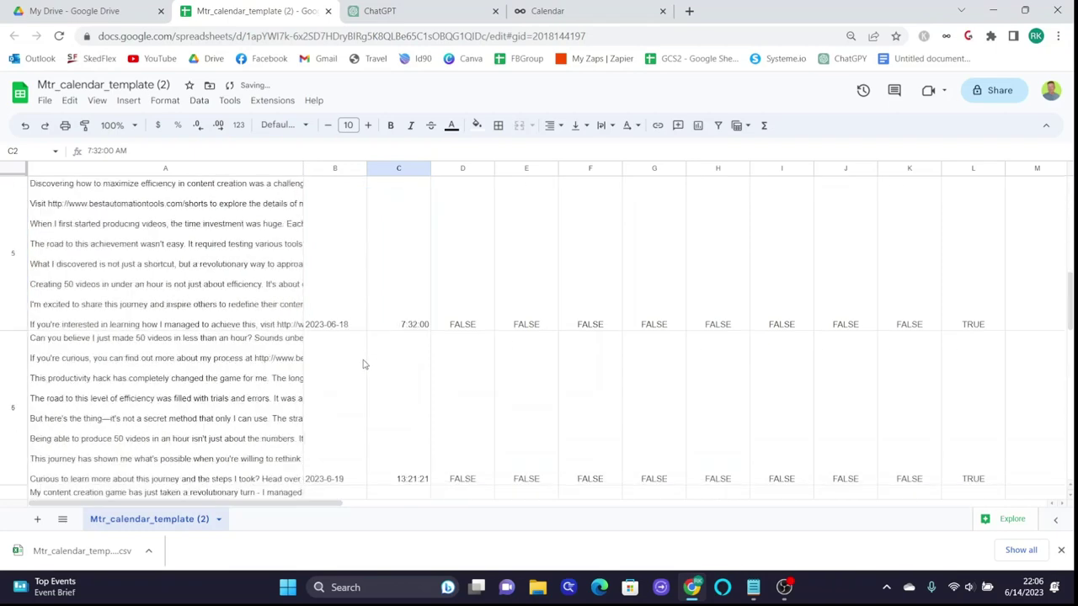
{"action": "scroll", "coordinate": [366, 363], "scroll_direction": "up", "scroll_amount": 2}
{"action": "scroll", "coordinate": [363, 366], "scroll_direction": "down", "scroll_amount": 1}
{"action": "scroll", "coordinate": [363, 366], "scroll_direction": "down", "scroll_amount": 1}
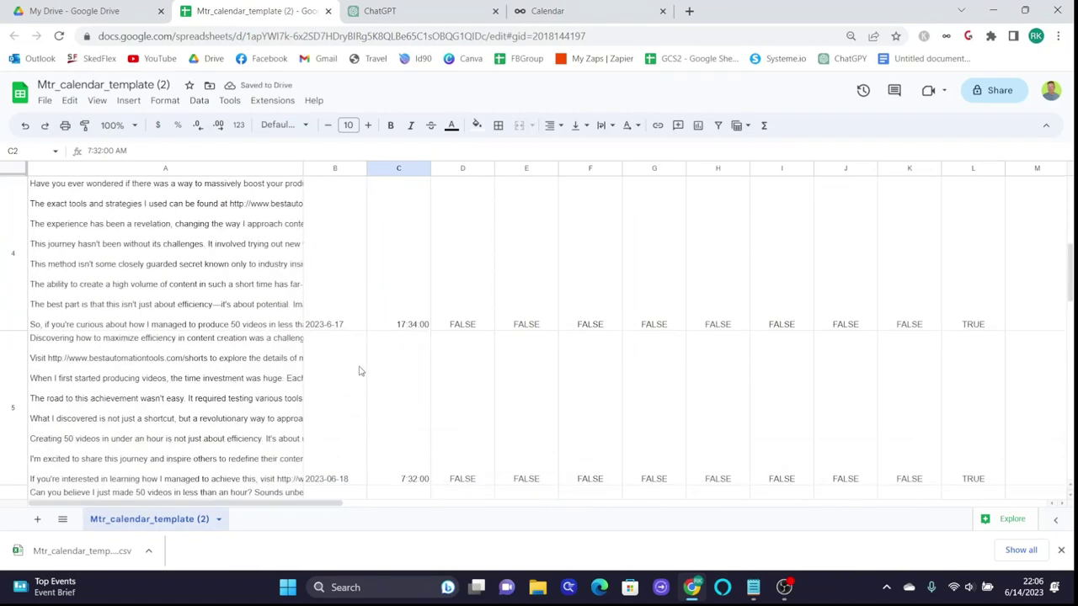
{"action": "left_click", "coordinate": [322, 321]}
{"action": "left_click", "coordinate": [109, 148]}
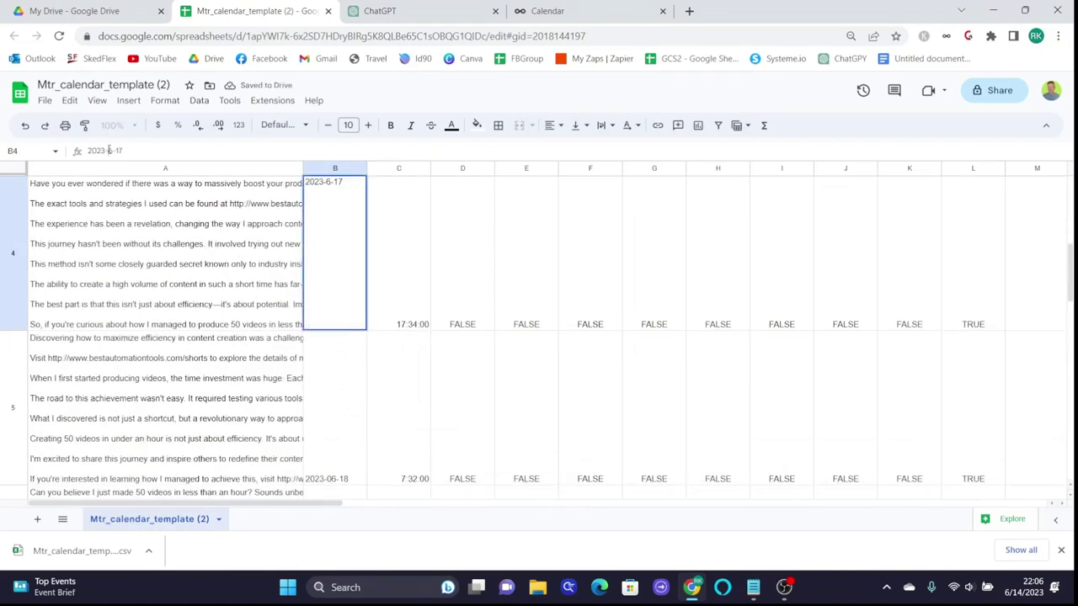
{"action": "type", "text": "0"}
{"action": "left_click", "coordinate": [387, 306]}
Add a leading zero to the month in B6, making the date 2023-06-19
{"action": "left_click", "coordinate": [363, 399]}
{"action": "scroll", "coordinate": [354, 401], "scroll_direction": "down", "scroll_amount": 4}
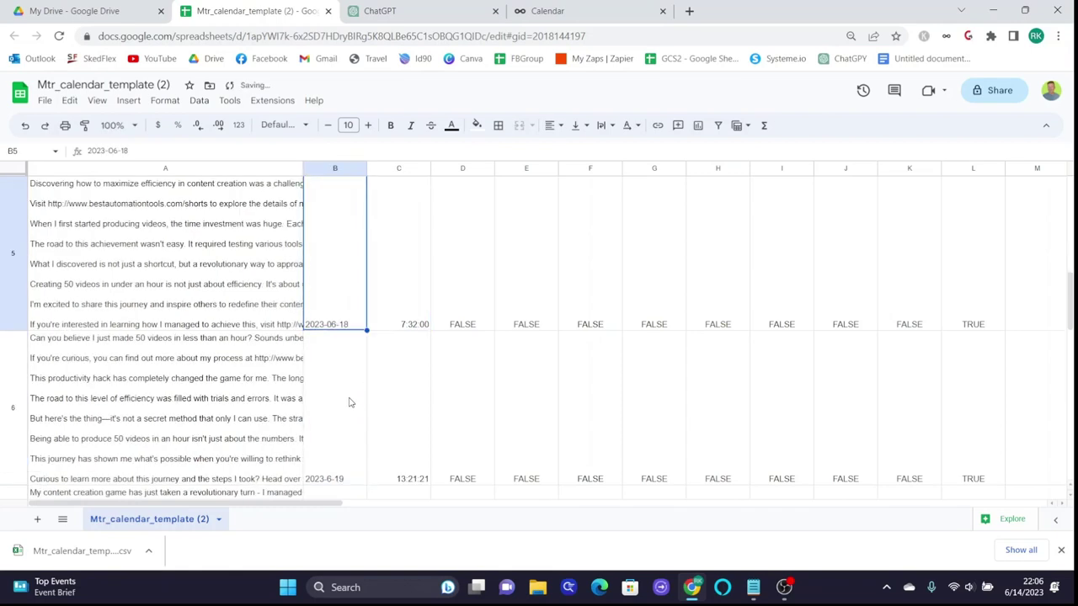
{"action": "left_click", "coordinate": [336, 310]}
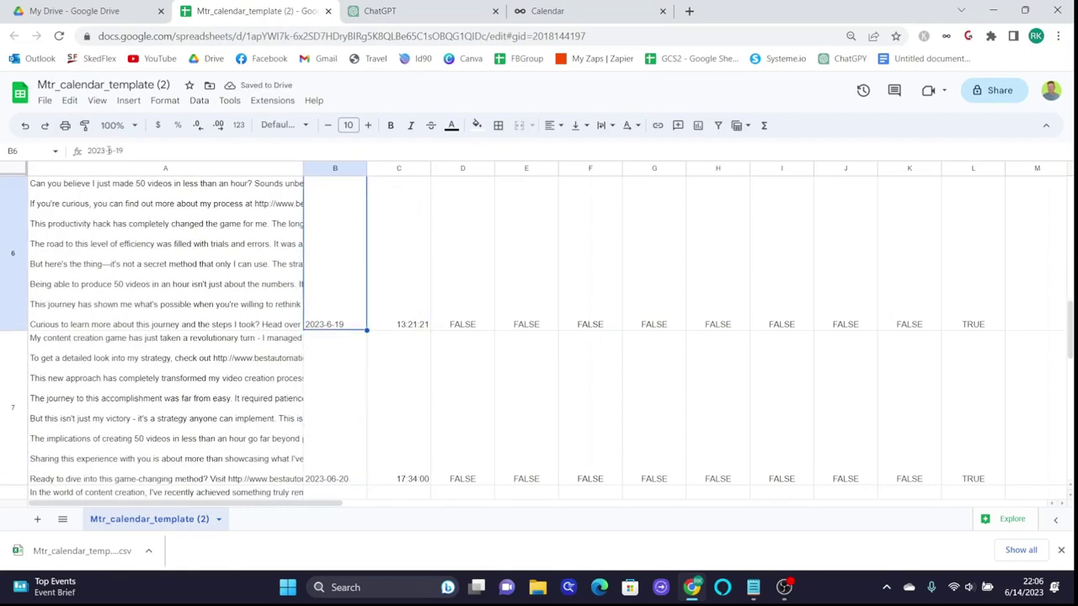
{"action": "left_click", "coordinate": [108, 150]}
{"action": "type", "text": "0"}
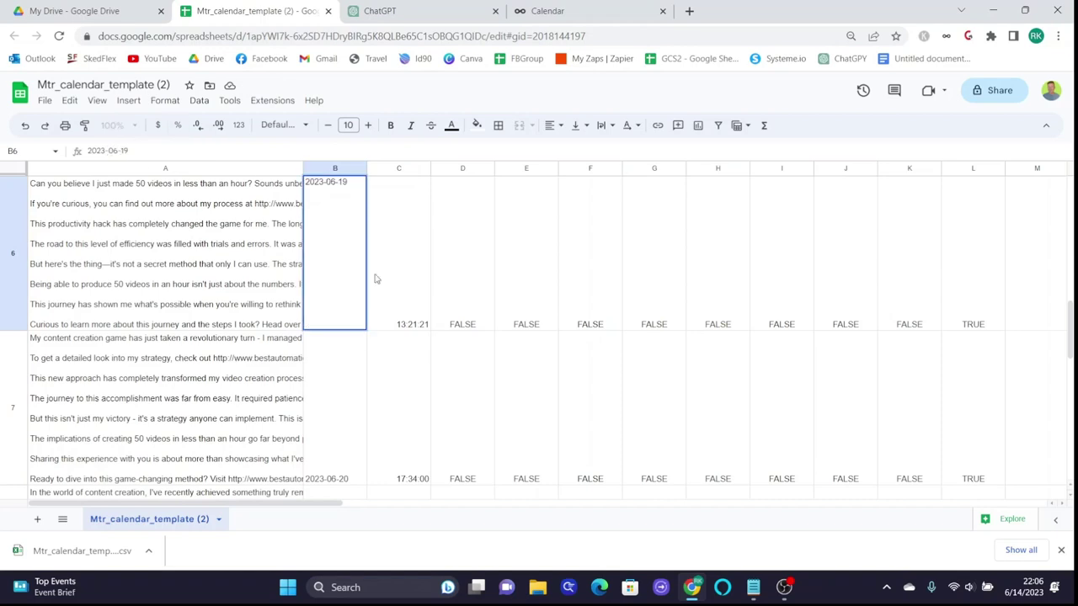
{"action": "key", "text": "Tab"}
Add a leading zero to the month in B8, making the date 2023-06-21
{"action": "scroll", "coordinate": [370, 286], "scroll_direction": "down", "scroll_amount": 2}
{"action": "scroll", "coordinate": [331, 337], "scroll_direction": "down", "scroll_amount": 2}
{"action": "left_click", "coordinate": [328, 318]}
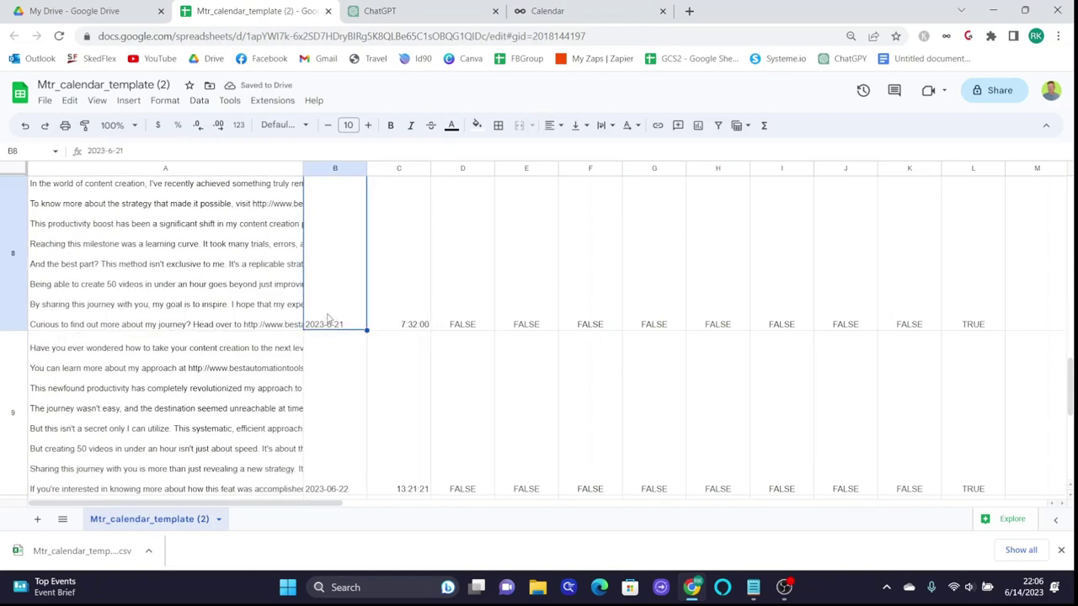
{"action": "left_click", "coordinate": [105, 150]}
{"action": "type", "text": "0"}
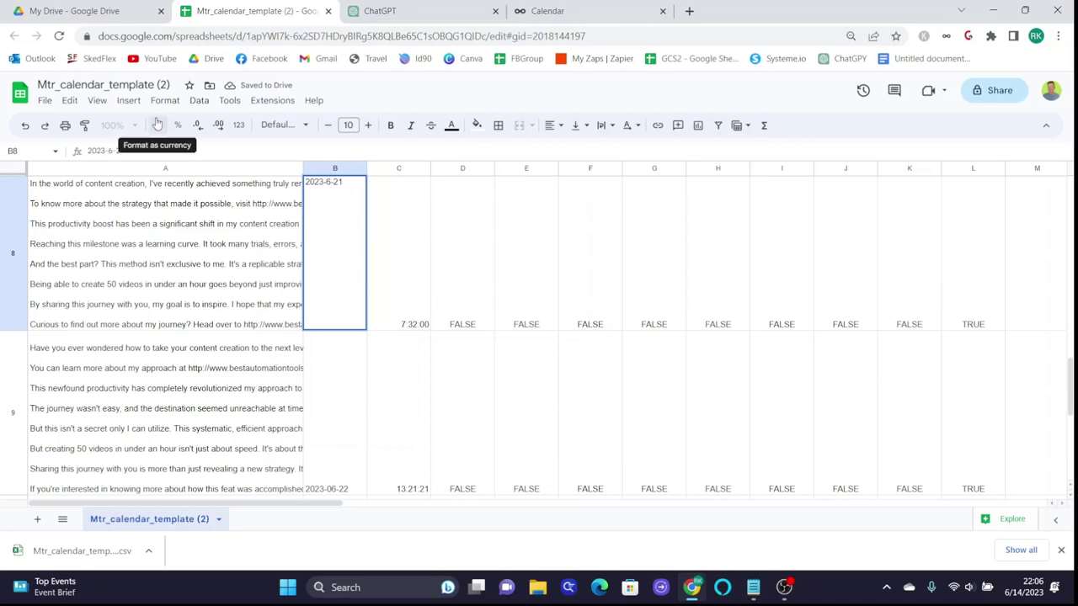
{"action": "key", "text": "Tab"}
Add a leading zero to the month in B10, making the date 2023-06-23
{"action": "scroll", "coordinate": [384, 320], "scroll_direction": "down", "scroll_amount": 2}
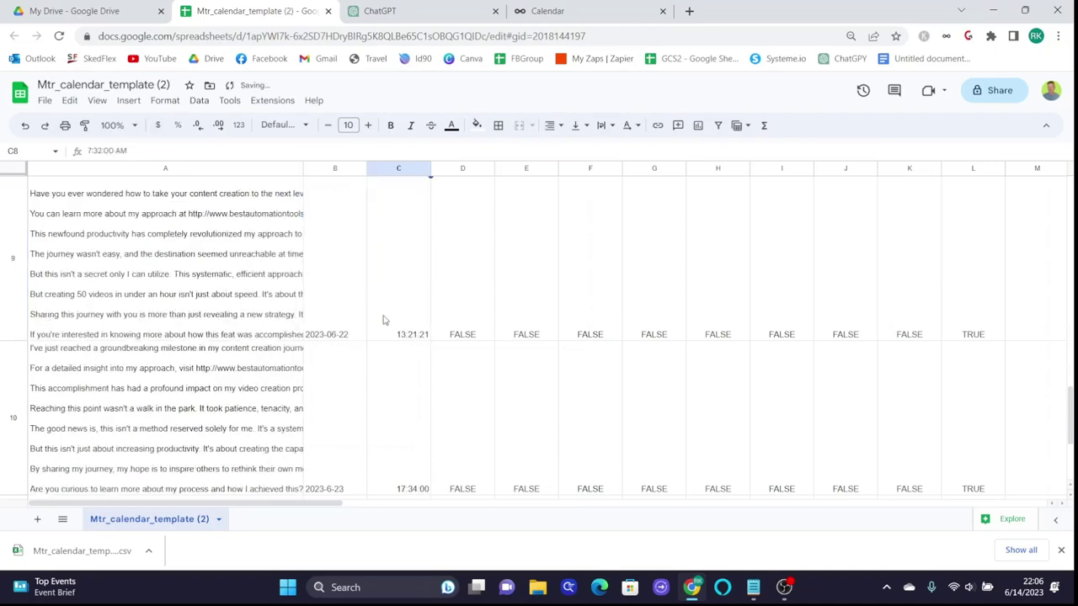
{"action": "scroll", "coordinate": [358, 360], "scroll_direction": "down", "scroll_amount": 3}
{"action": "scroll", "coordinate": [349, 372], "scroll_direction": "up", "scroll_amount": 1}
{"action": "left_click", "coordinate": [324, 326]}
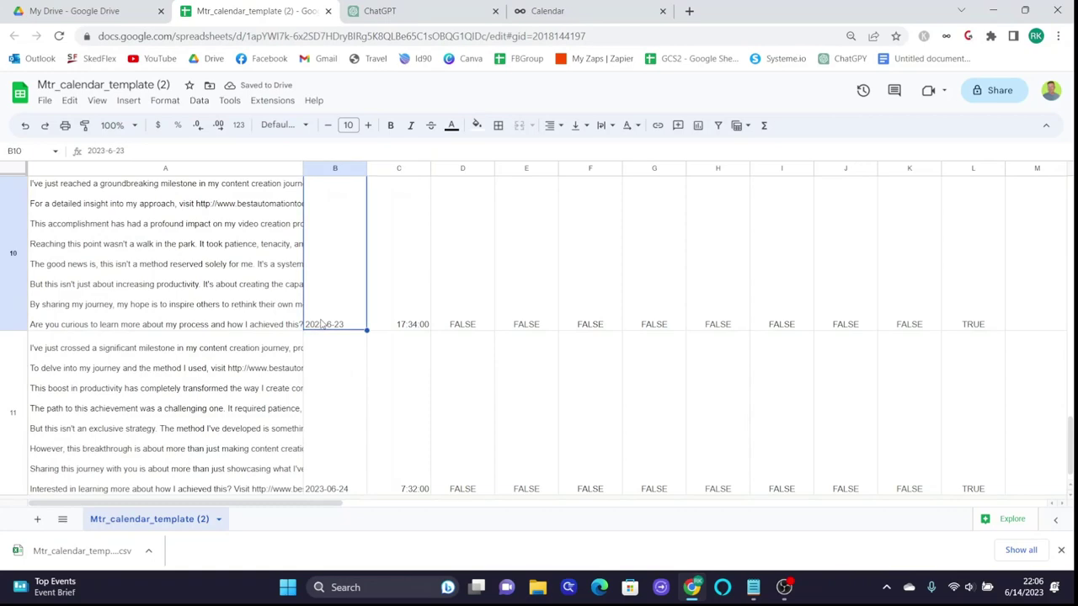
{"action": "left_click", "coordinate": [108, 151]}
{"action": "left_click", "coordinate": [426, 260]}
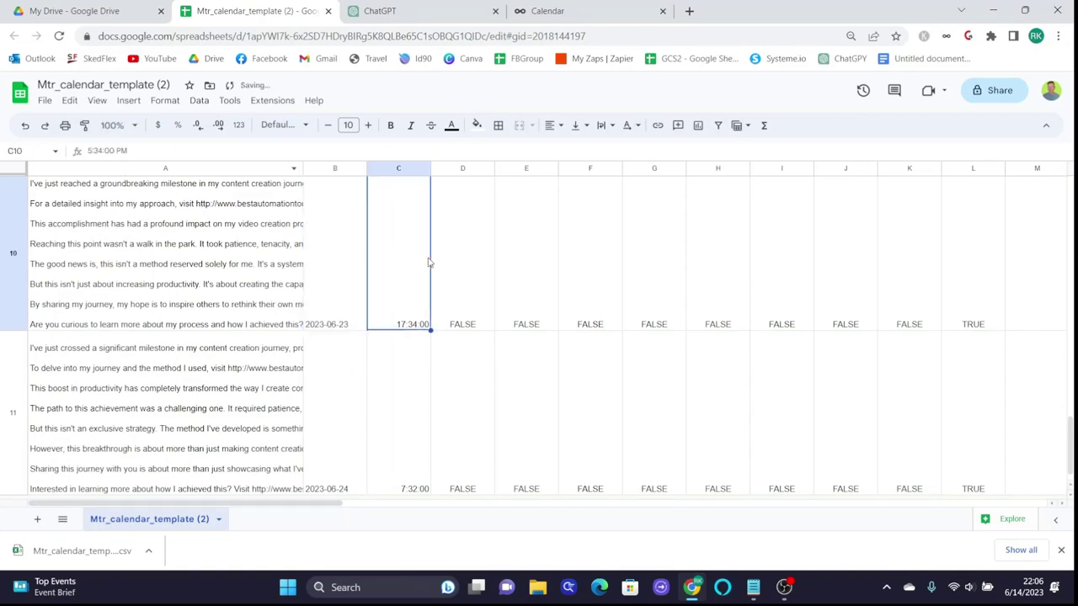
Check the corrected dates back up to the header row and download the sheet as Comma Separated Values (.csv)
{"action": "scroll", "coordinate": [421, 384], "scroll_direction": "down", "scroll_amount": 2}
{"action": "scroll", "coordinate": [341, 359], "scroll_direction": "up", "scroll_amount": 10}
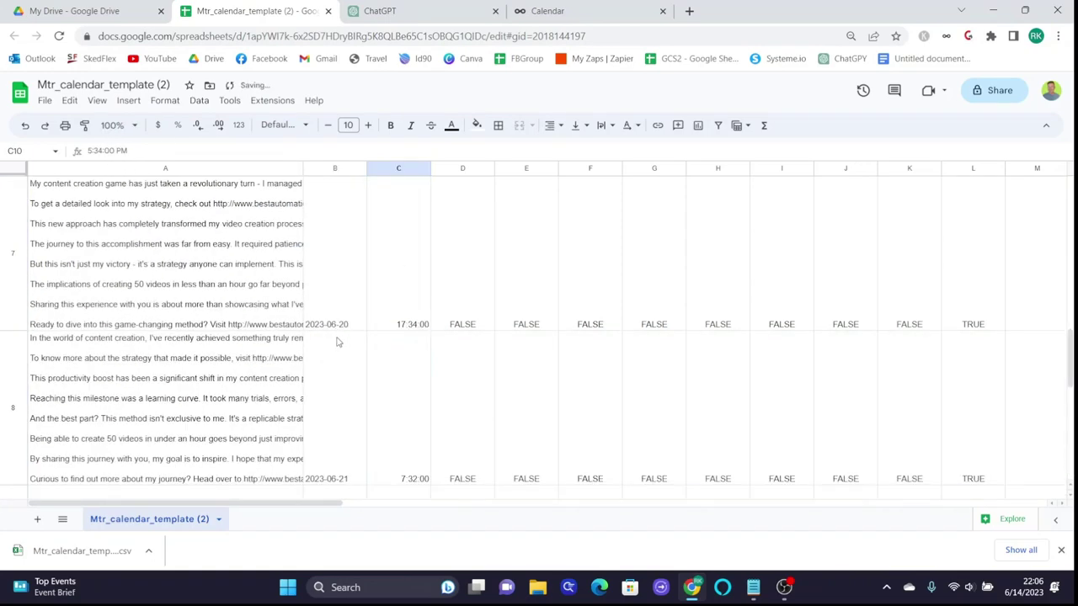
{"action": "scroll", "coordinate": [341, 331], "scroll_direction": "up", "scroll_amount": 3}
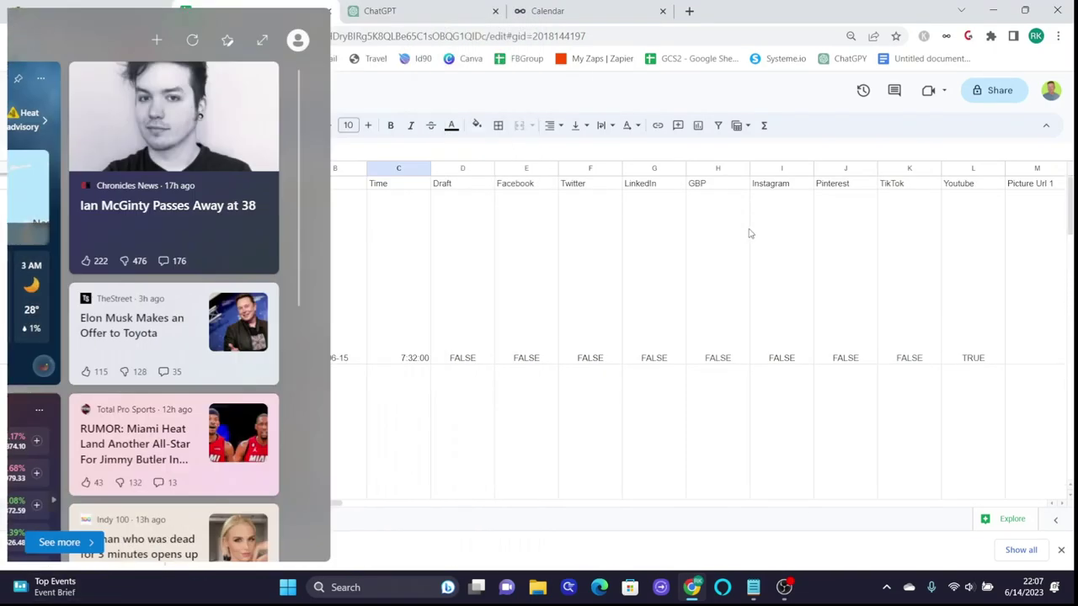
{"action": "left_click", "coordinate": [750, 233]}
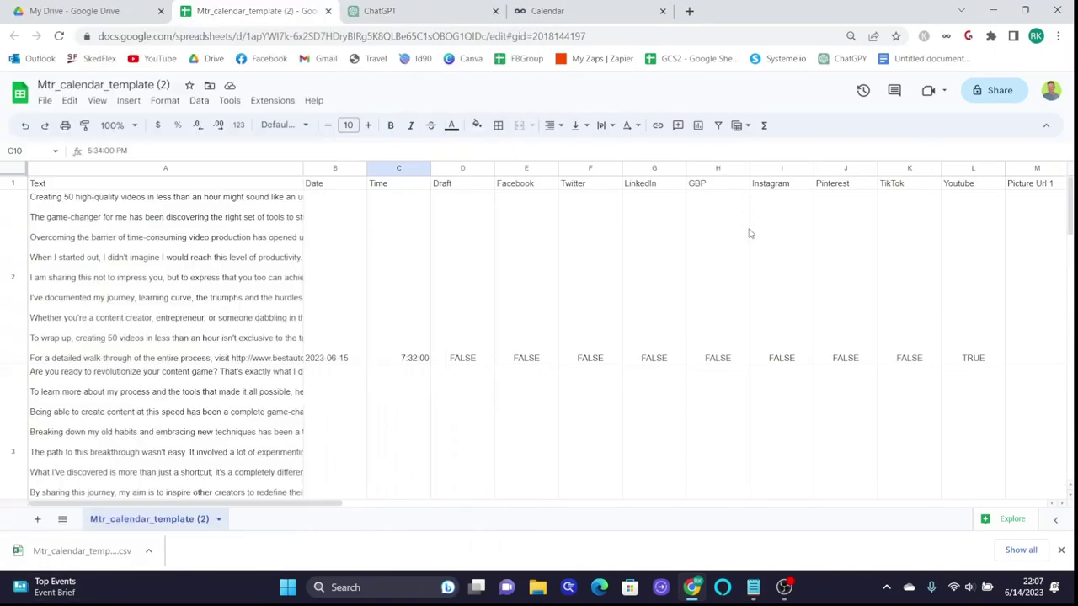
{"action": "left_click", "coordinate": [45, 102]}
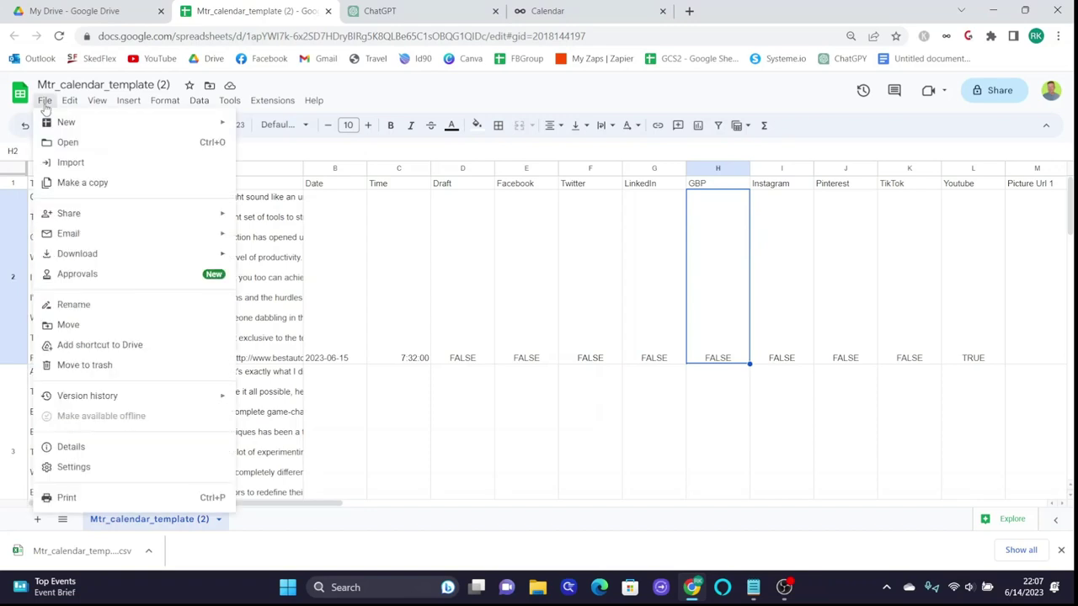
{"action": "mouse_move", "coordinate": [141, 213]}
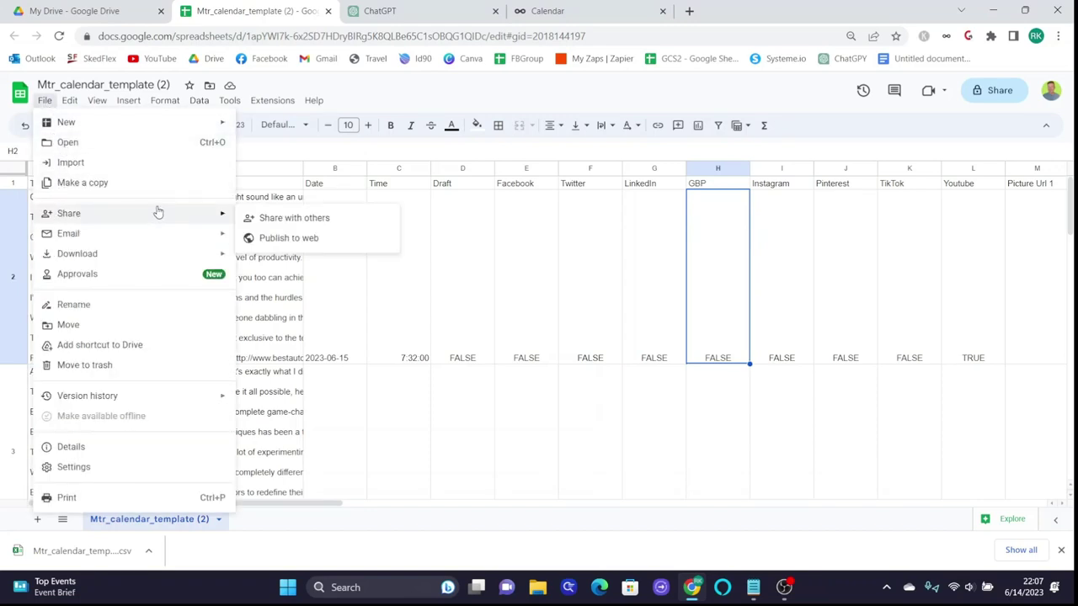
{"action": "mouse_move", "coordinate": [141, 252]}
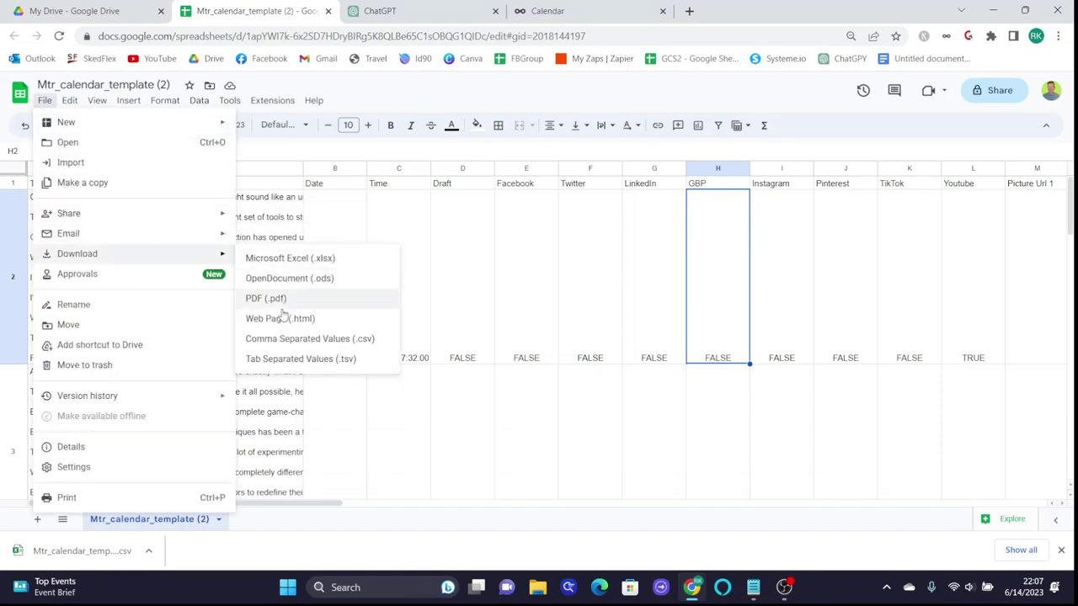
{"action": "left_click", "coordinate": [282, 338]}
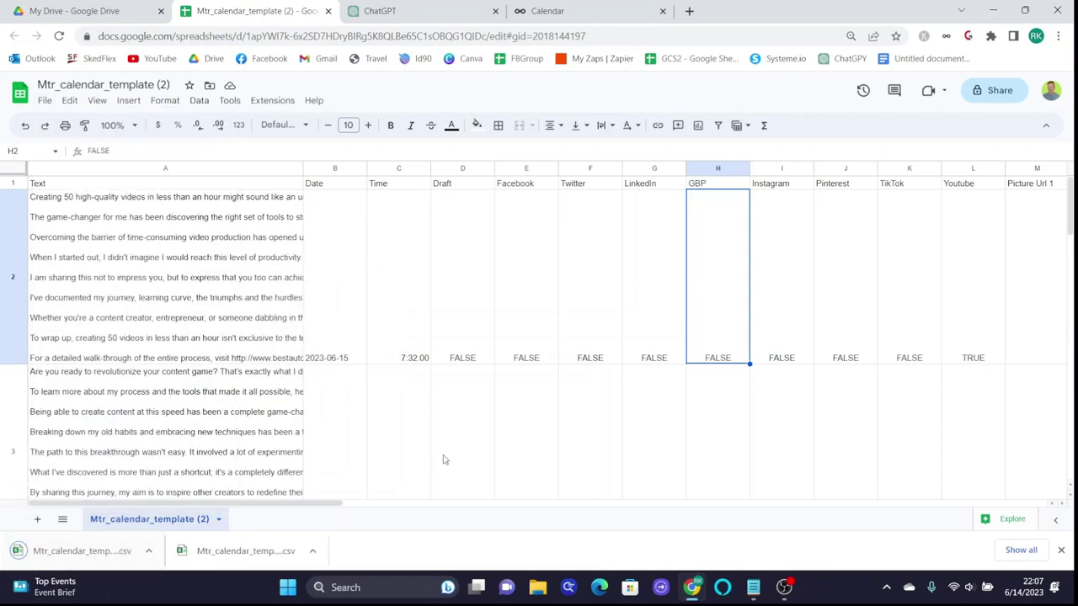
Switch to Metricool, discard the old CSV import and start a new one with "Mtr_calendar_template (2) - Mtr_calendar_template (2) (1)"
{"action": "left_click", "coordinate": [572, 10]}
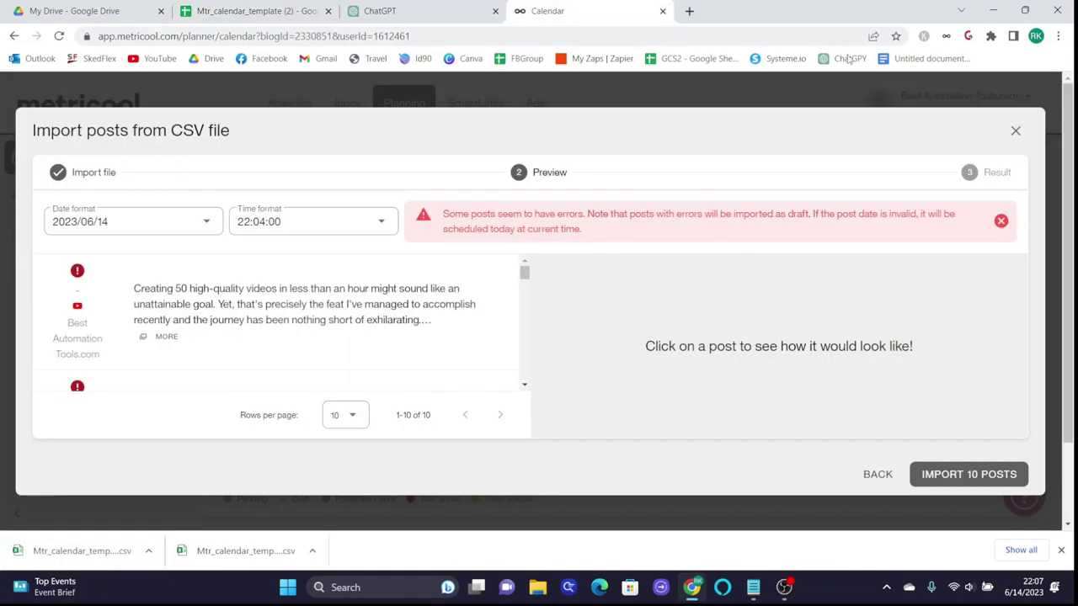
{"action": "left_click", "coordinate": [1015, 132]}
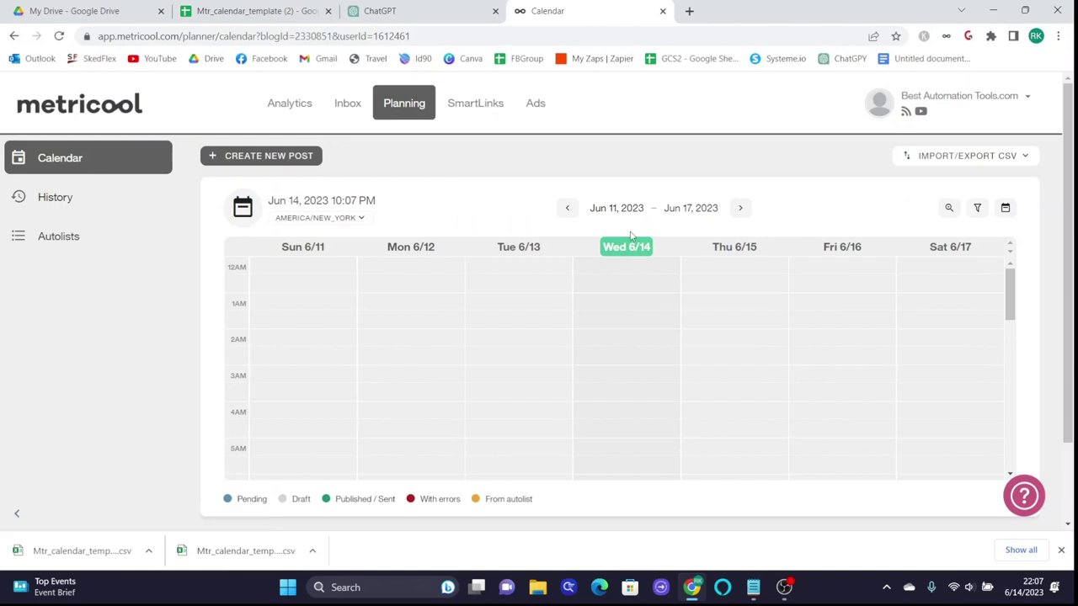
{"action": "left_click", "coordinate": [978, 157]}
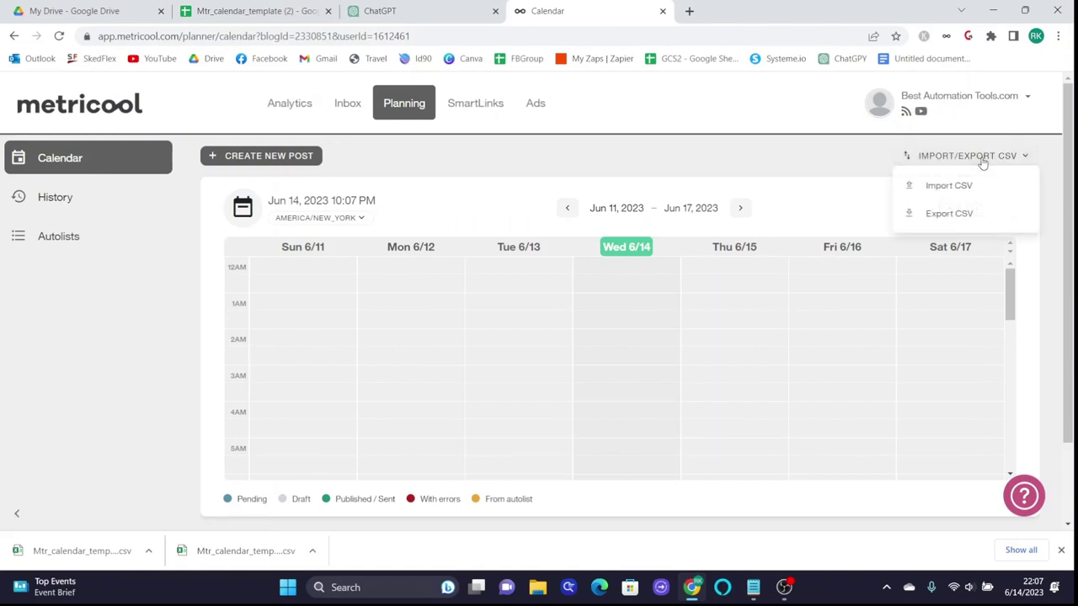
{"action": "left_click", "coordinate": [949, 185]}
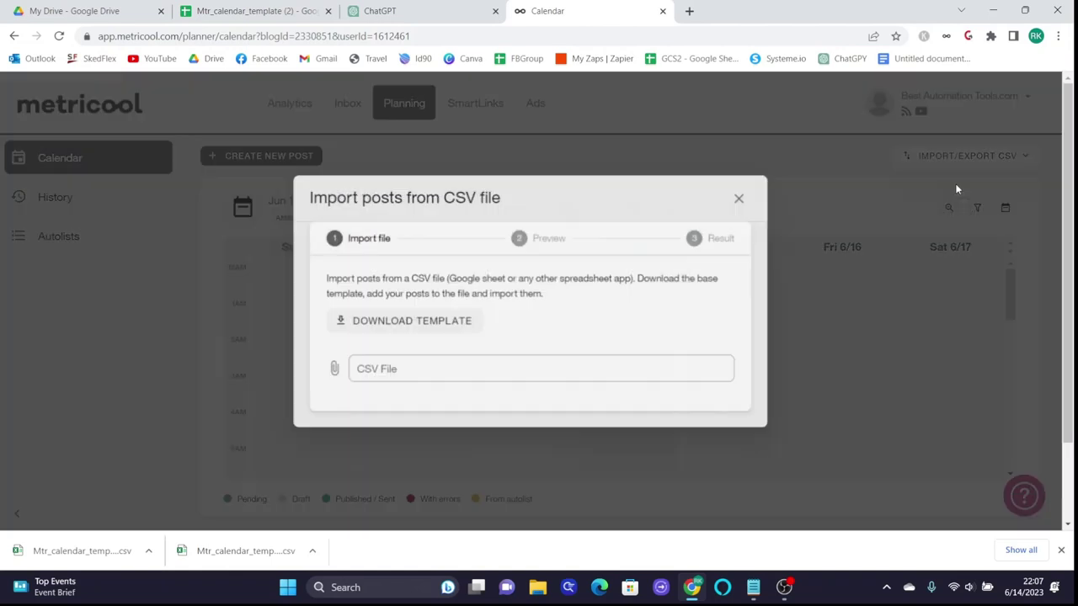
{"action": "left_click", "coordinate": [389, 371]}
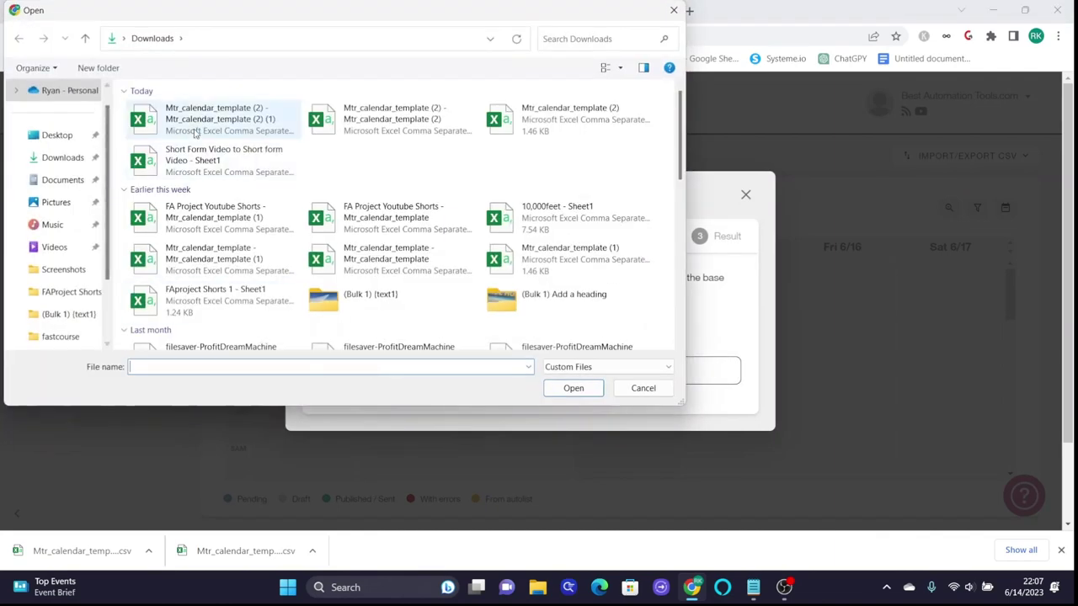
{"action": "left_click", "coordinate": [194, 123]}
{"action": "left_click", "coordinate": [572, 388]}
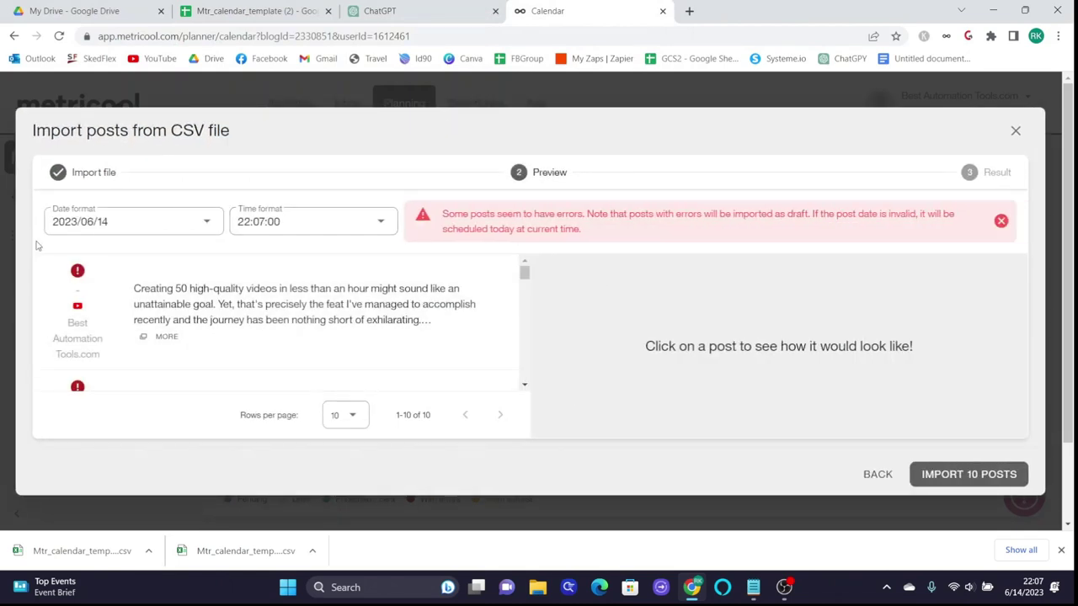
Set the import's date format to 2023-06-14 and, after previewing the first post, import the 10 posts
{"action": "left_click", "coordinate": [184, 223]}
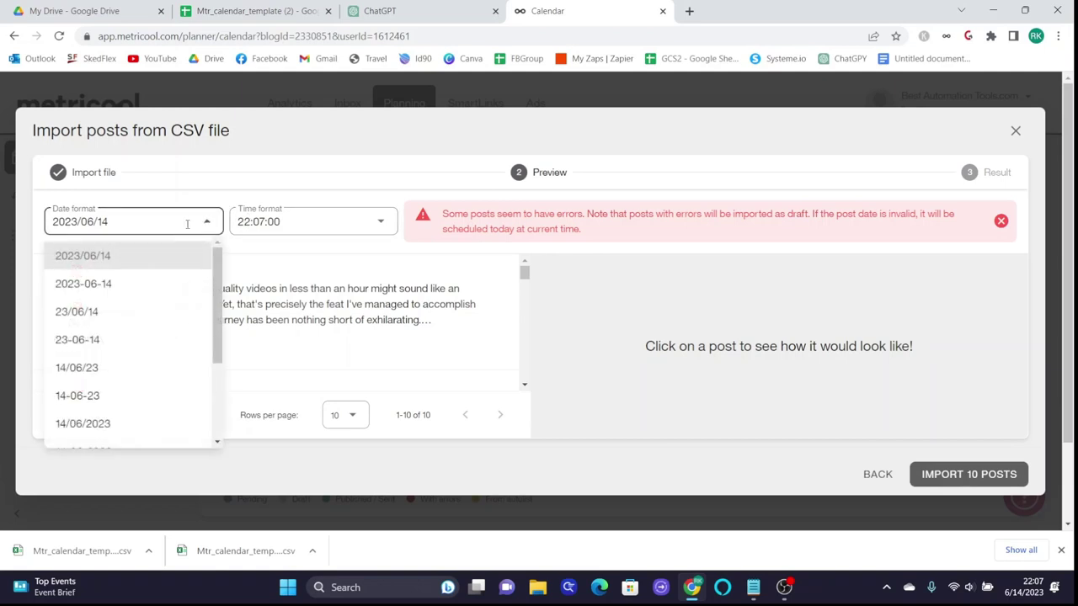
{"action": "left_click", "coordinate": [104, 289]}
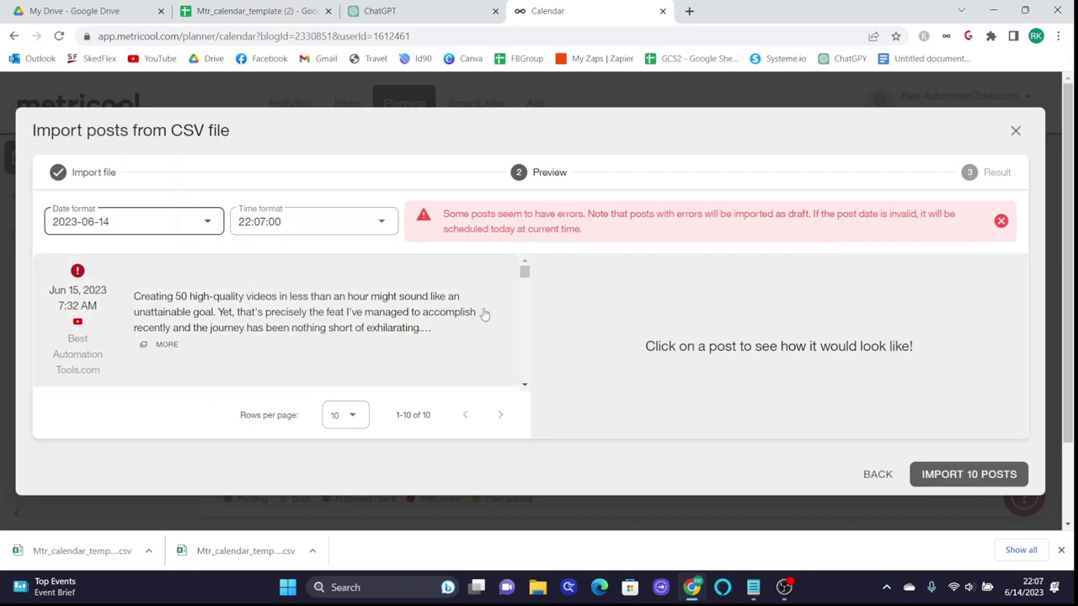
{"action": "scroll", "coordinate": [416, 326], "scroll_direction": "down", "scroll_amount": 1}
{"action": "scroll", "coordinate": [416, 326], "scroll_direction": "up", "scroll_amount": 1}
{"action": "left_click", "coordinate": [395, 324]}
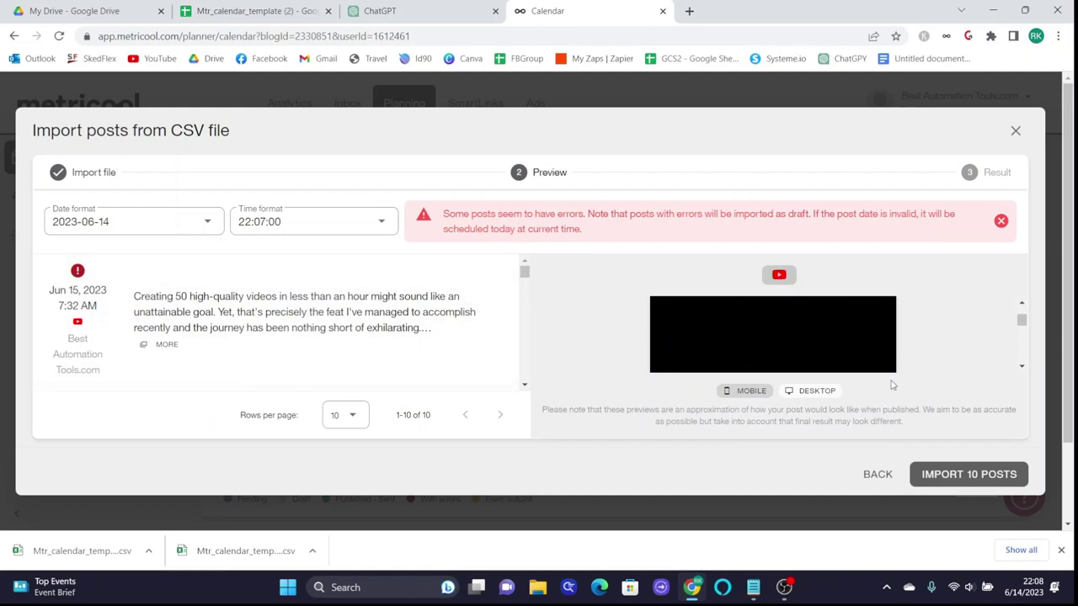
{"action": "left_click", "coordinate": [967, 472]}
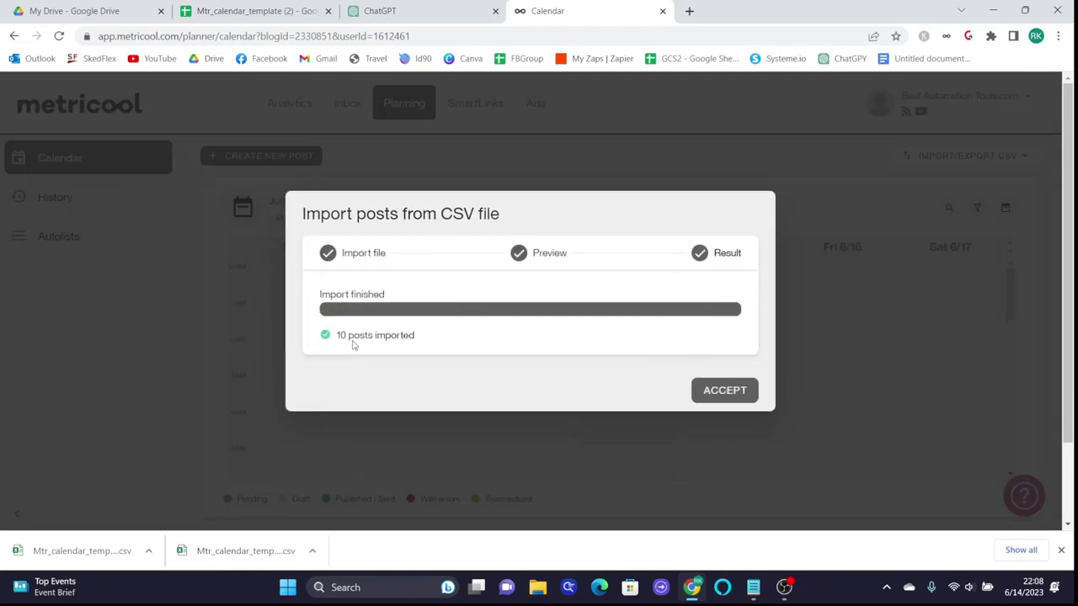
{"action": "left_click", "coordinate": [714, 394]}
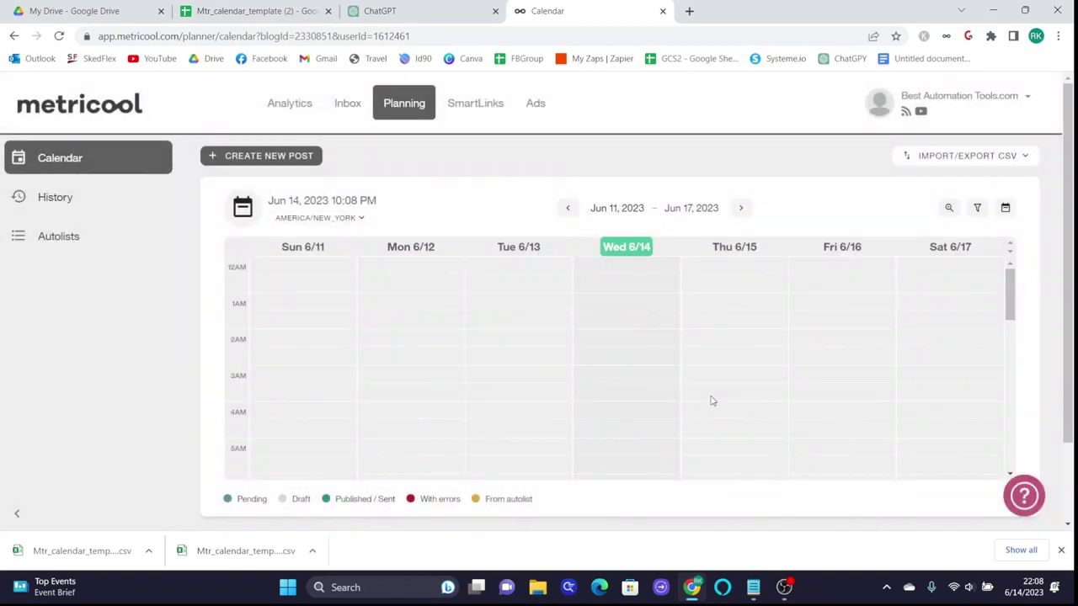
Open the Thursday 6/15 draft from the calendar to examine its details, and leave it without saving
{"action": "scroll", "coordinate": [711, 401], "scroll_direction": "down", "scroll_amount": 4}
{"action": "scroll", "coordinate": [712, 401], "scroll_direction": "up", "scroll_amount": 1}
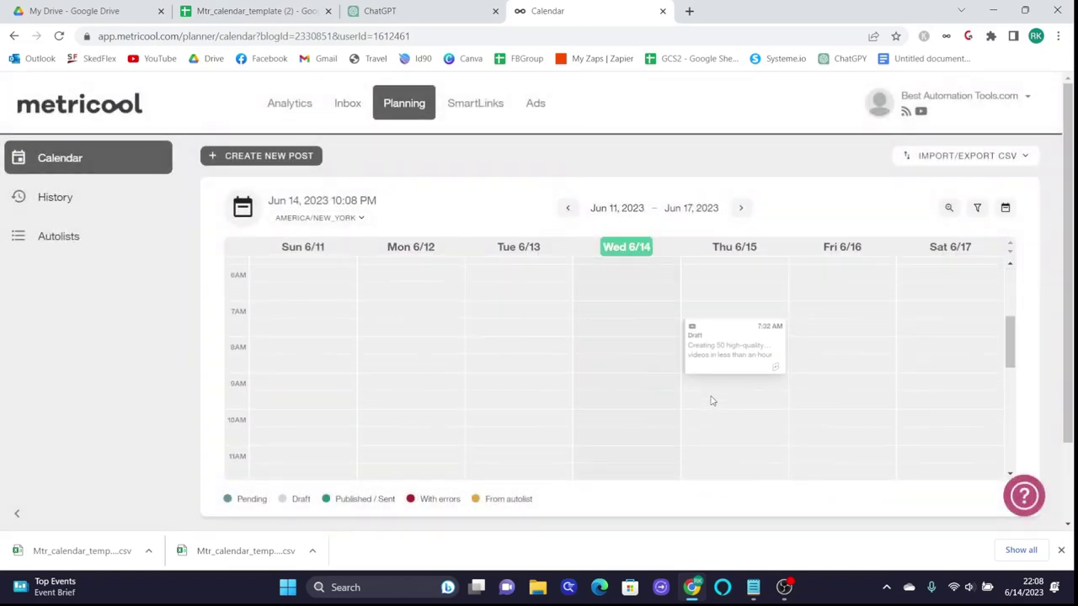
{"action": "left_click", "coordinate": [723, 333]}
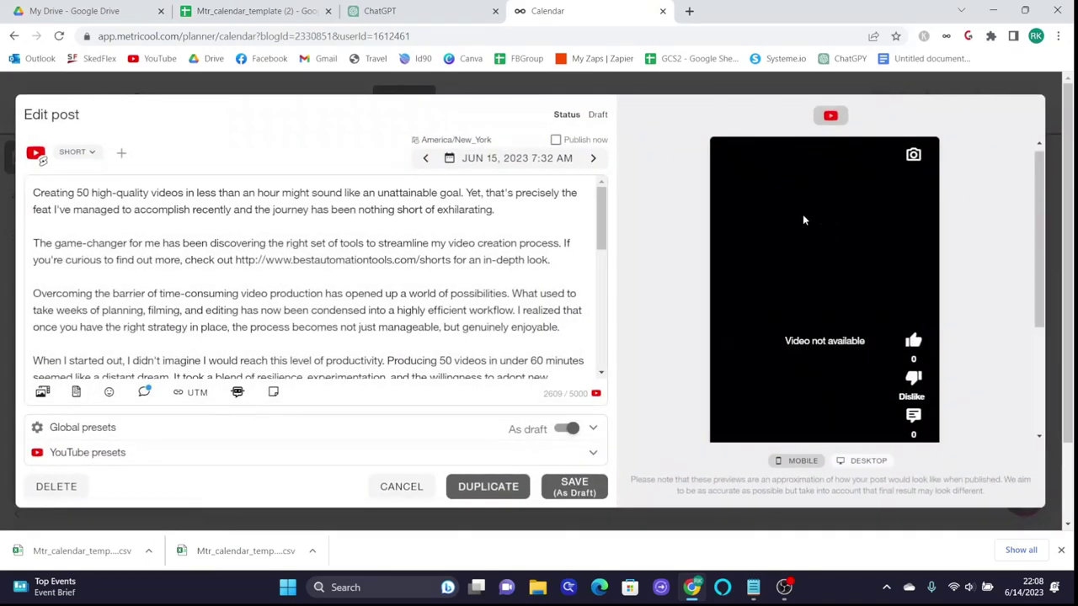
{"action": "left_click", "coordinate": [421, 487]}
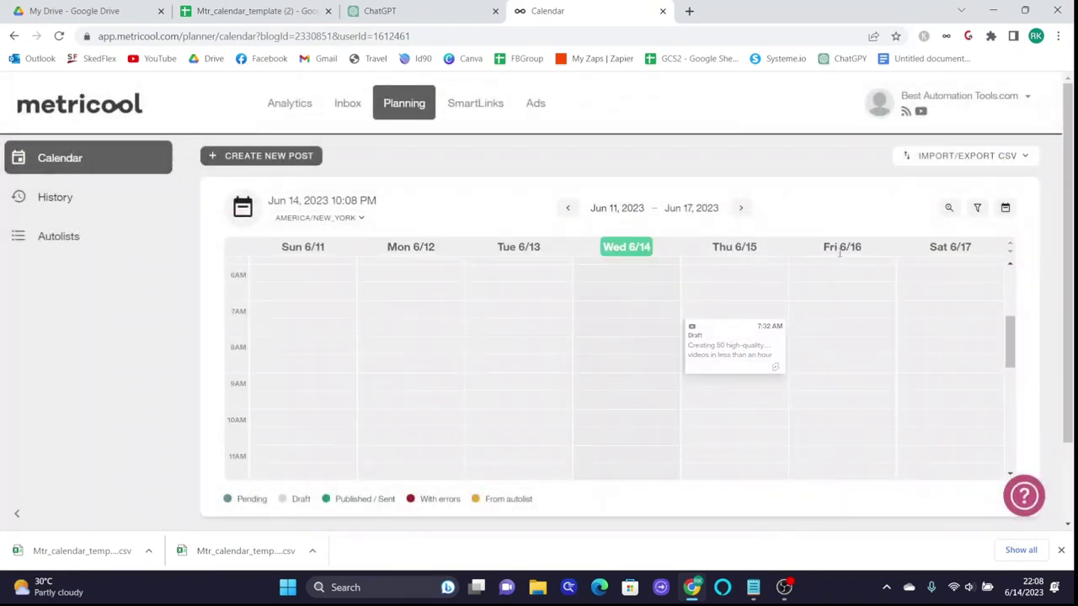
Review the other imported drafts on the calendar for Jun 11–17 and Jun 18–24
{"action": "scroll", "coordinate": [846, 287], "scroll_direction": "down", "scroll_amount": 3}
{"action": "mouse_move", "coordinate": [817, 337]}
{"action": "scroll", "coordinate": [918, 362], "scroll_direction": "down", "scroll_amount": 2}
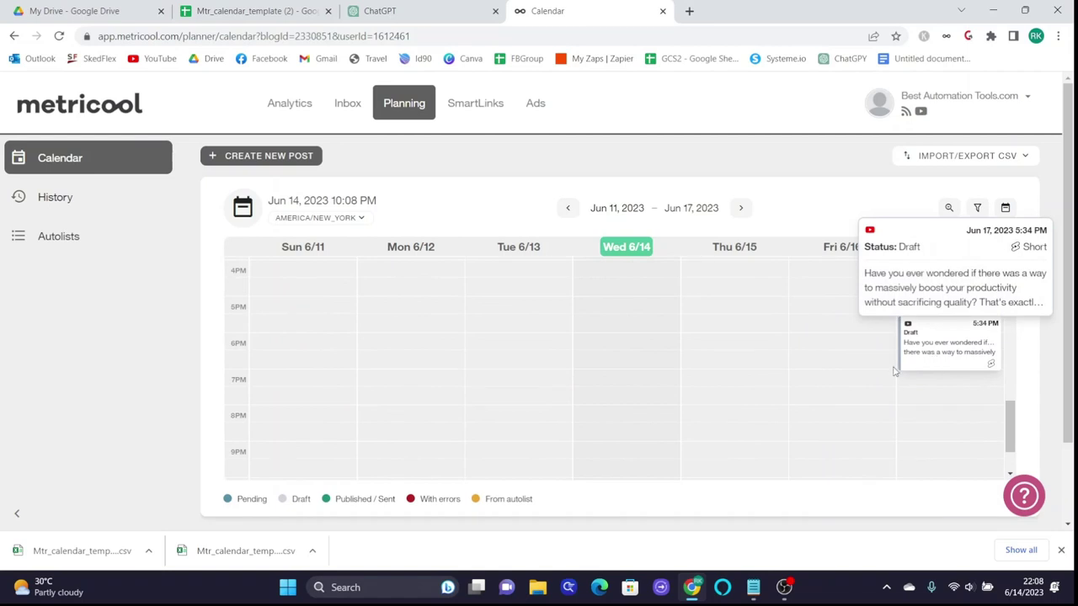
{"action": "left_click", "coordinate": [741, 208]}
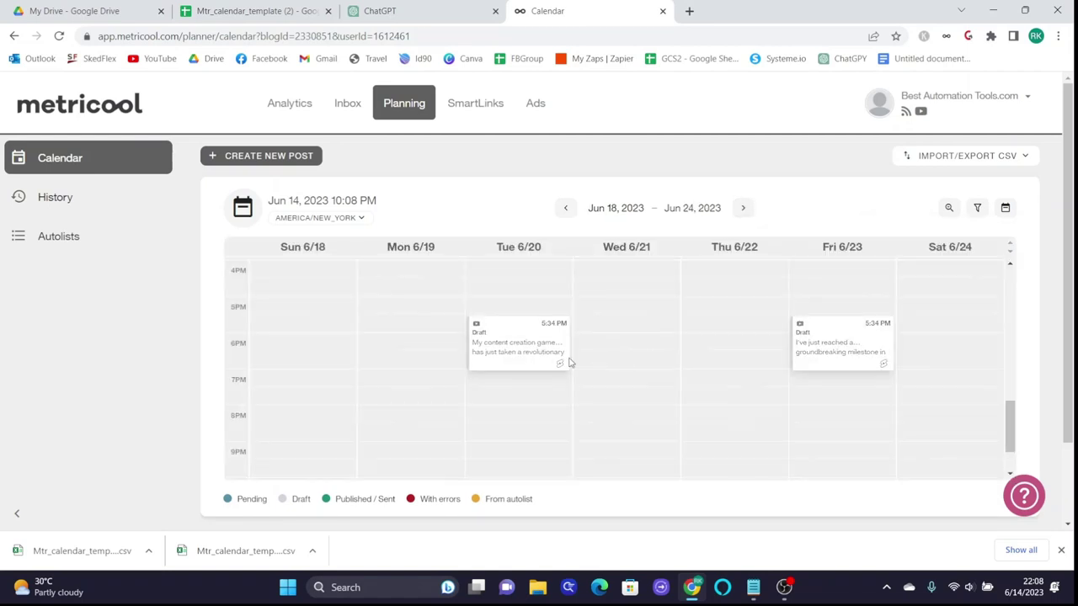
{"action": "scroll", "coordinate": [472, 353], "scroll_direction": "down", "scroll_amount": 1}
{"action": "scroll", "coordinate": [520, 368], "scroll_direction": "up", "scroll_amount": 6}
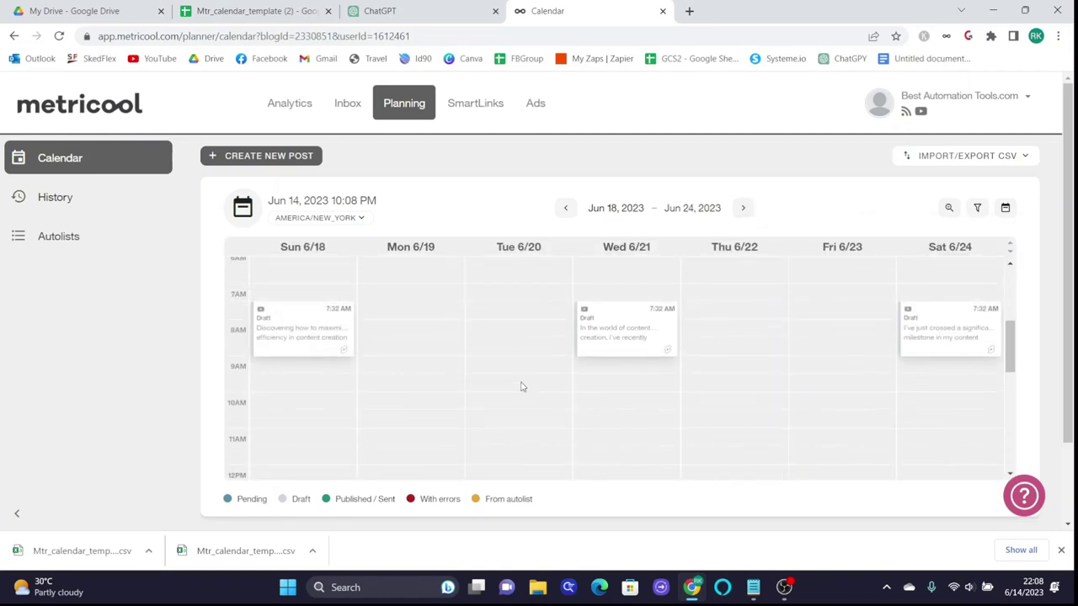
Reschedule the Sunday 6/18 draft to 8:32 AM and return to the week of Jun 11–17
{"action": "scroll", "coordinate": [522, 402], "scroll_direction": "down", "scroll_amount": 1}
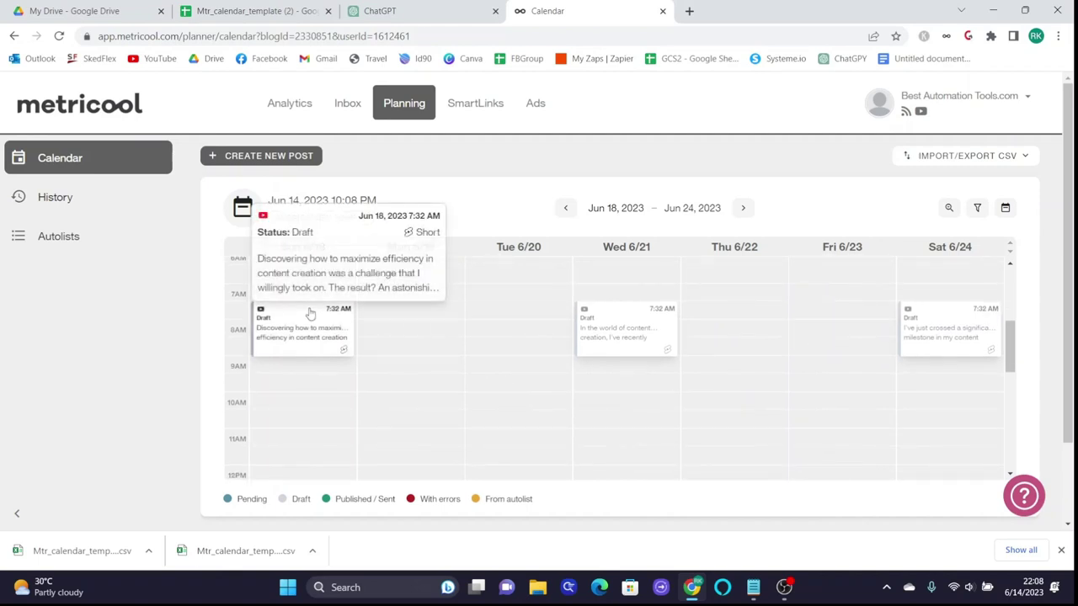
{"action": "left_click_drag", "start_coordinate": [329, 324], "coordinate": [337, 361]}
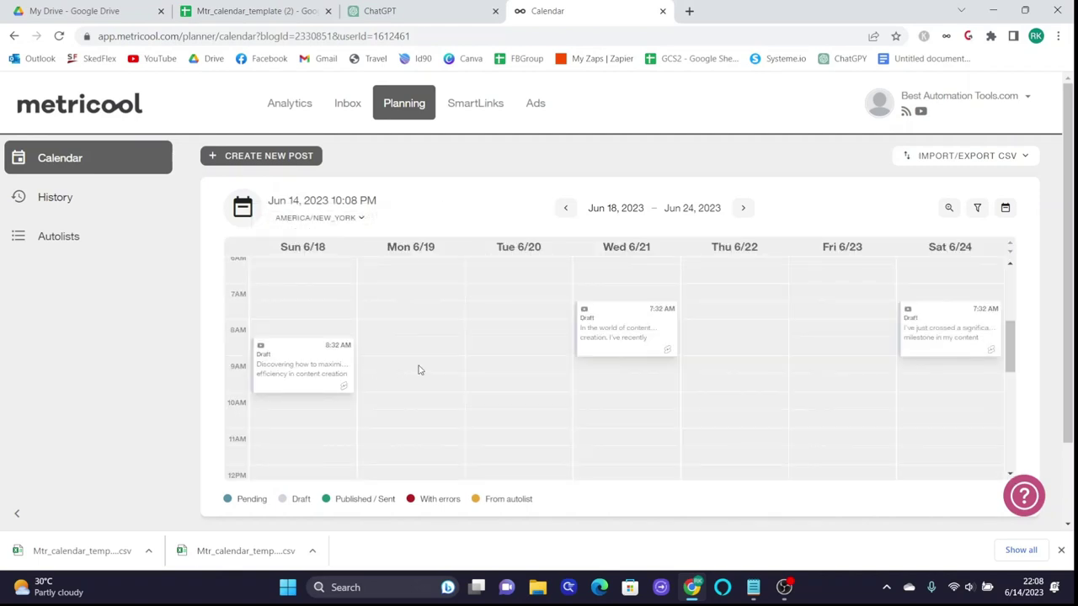
{"action": "left_click", "coordinate": [565, 208]}
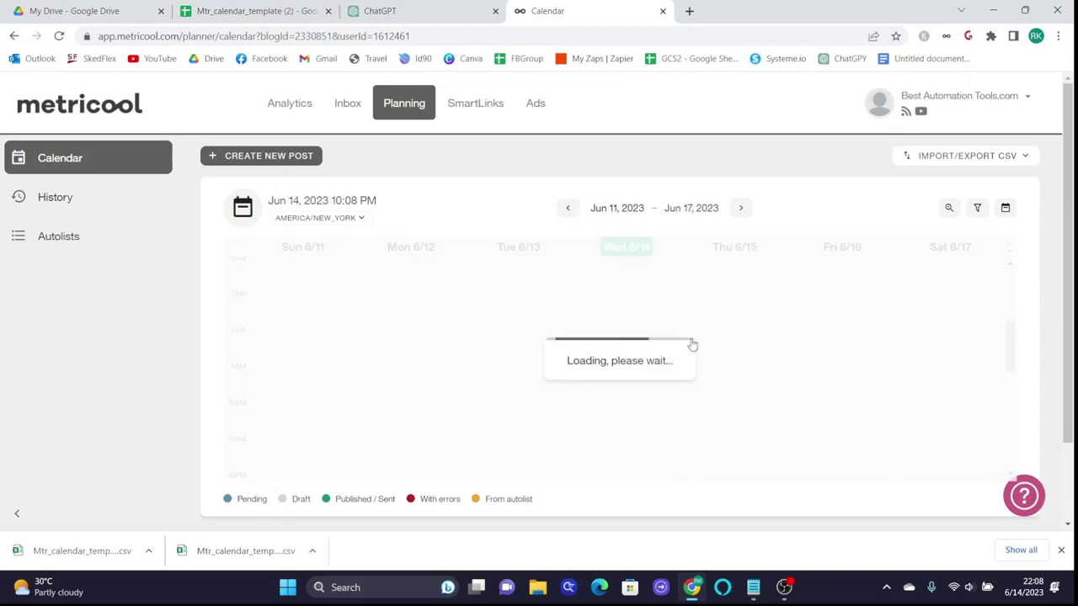
Open the Thursday 6/15 draft and attach video 1 from the (Bulk 1) (Sentence 1) folder in Downloads
{"action": "left_click", "coordinate": [734, 322]}
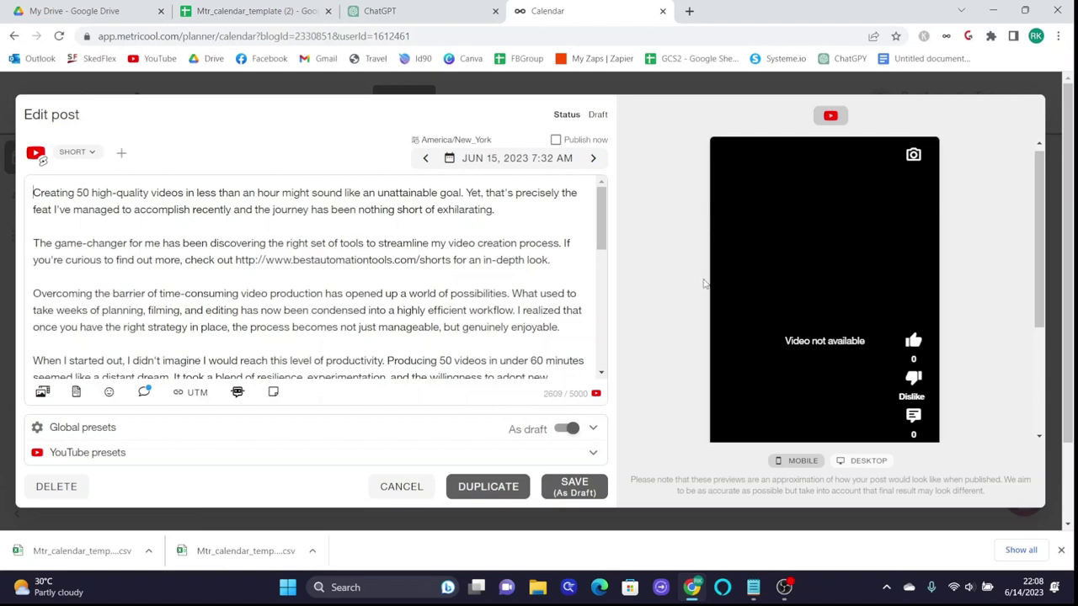
{"action": "left_click", "coordinate": [44, 396]}
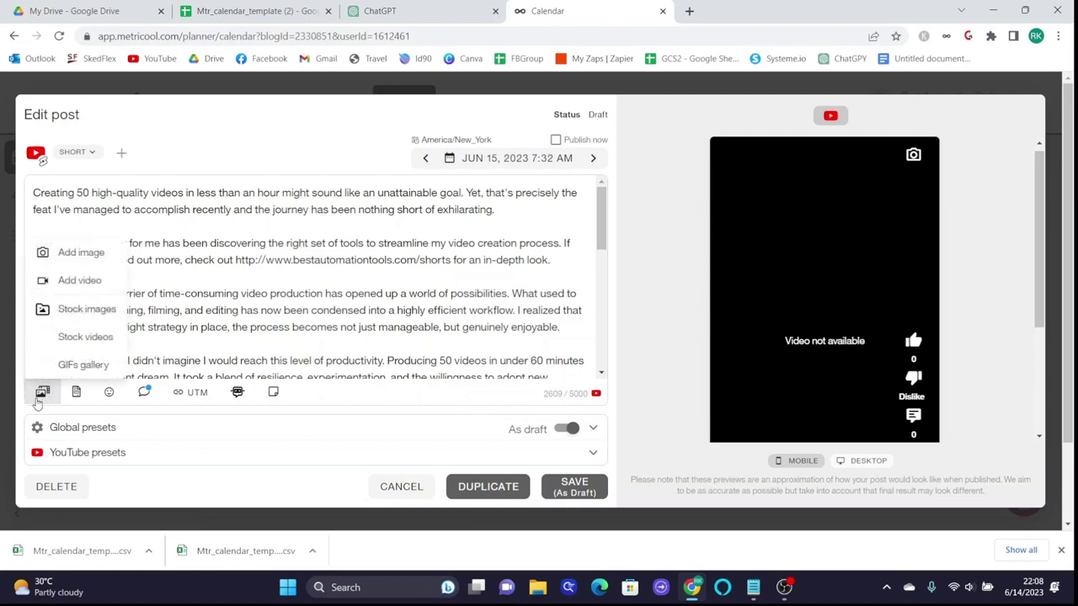
{"action": "left_click", "coordinate": [84, 283]}
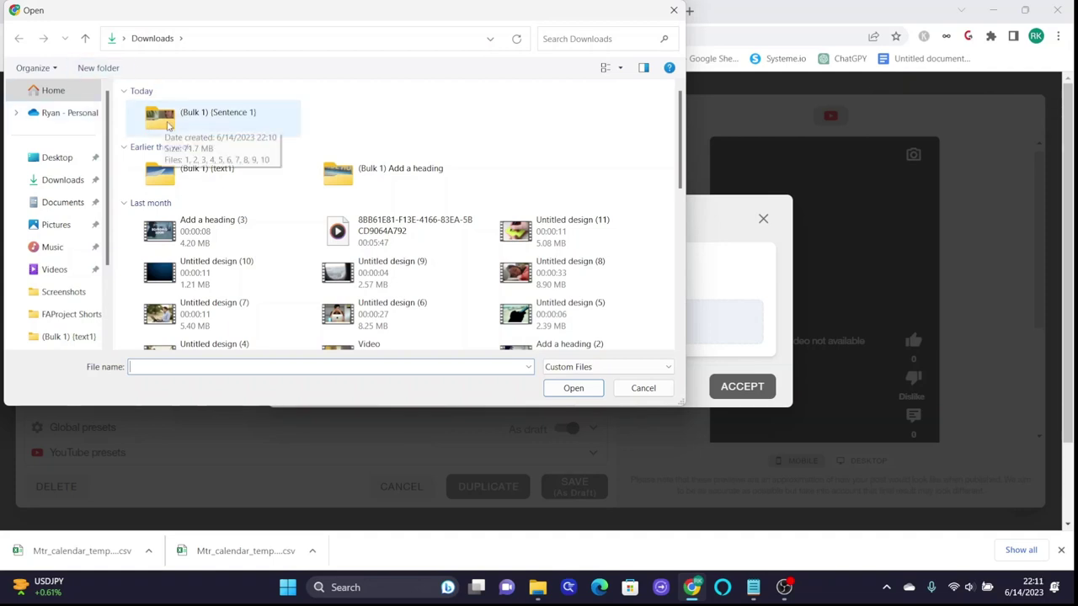
{"action": "double_click", "coordinate": [167, 124]}
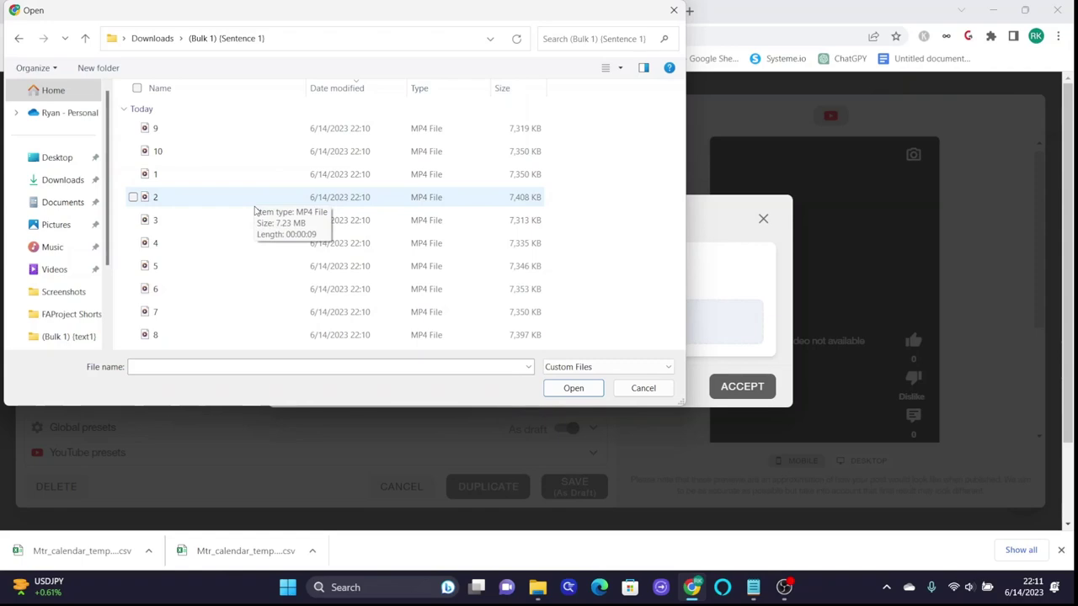
{"action": "left_click", "coordinate": [180, 175]}
{"action": "left_click", "coordinate": [574, 387]}
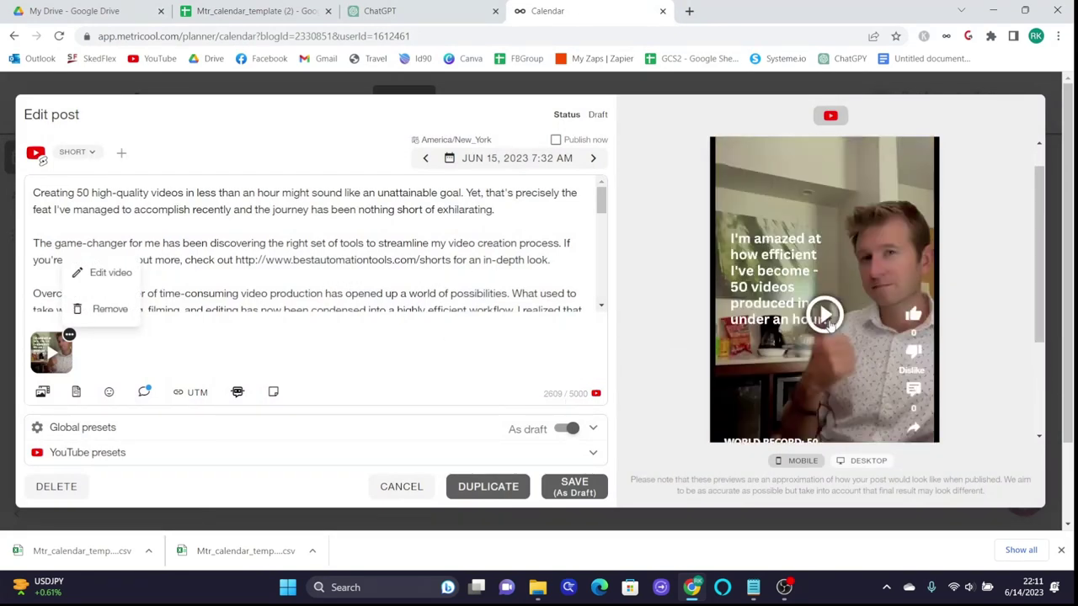
Check the 6/15 post's description, YouTube presets and global presets, turn off its draft status and save it
{"action": "scroll", "coordinate": [829, 268], "scroll_direction": "down", "scroll_amount": 1}
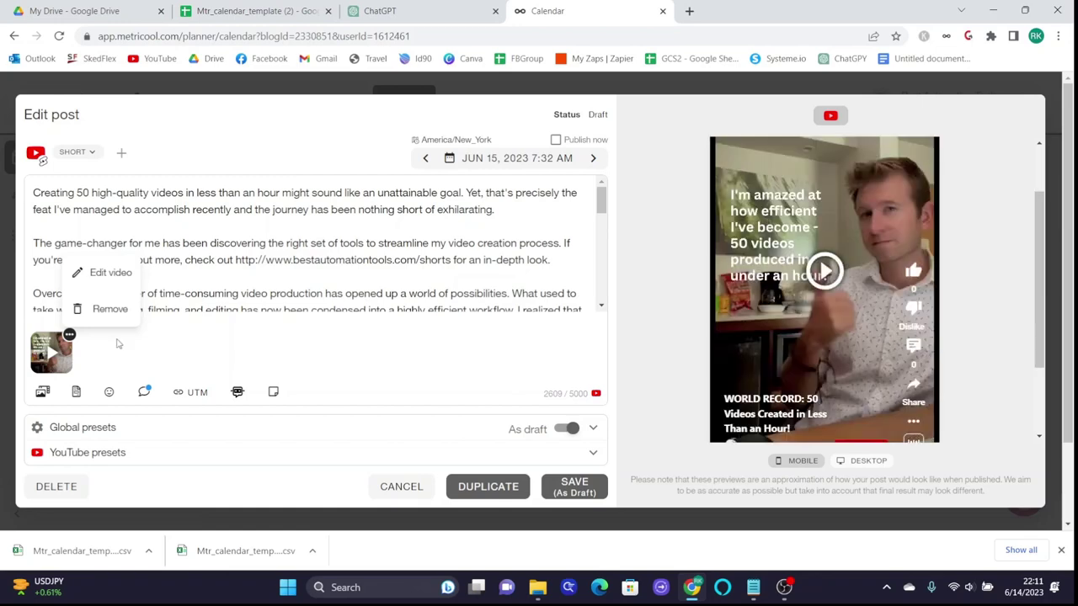
{"action": "scroll", "coordinate": [213, 223], "scroll_direction": "down", "scroll_amount": 6}
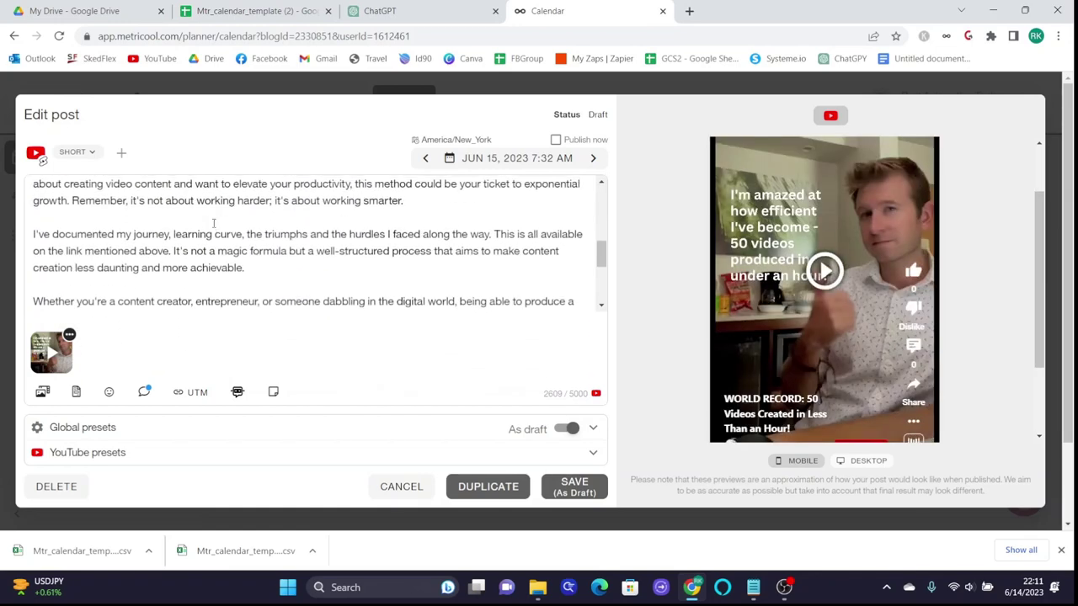
{"action": "scroll", "coordinate": [653, 358], "scroll_direction": "down", "scroll_amount": 1}
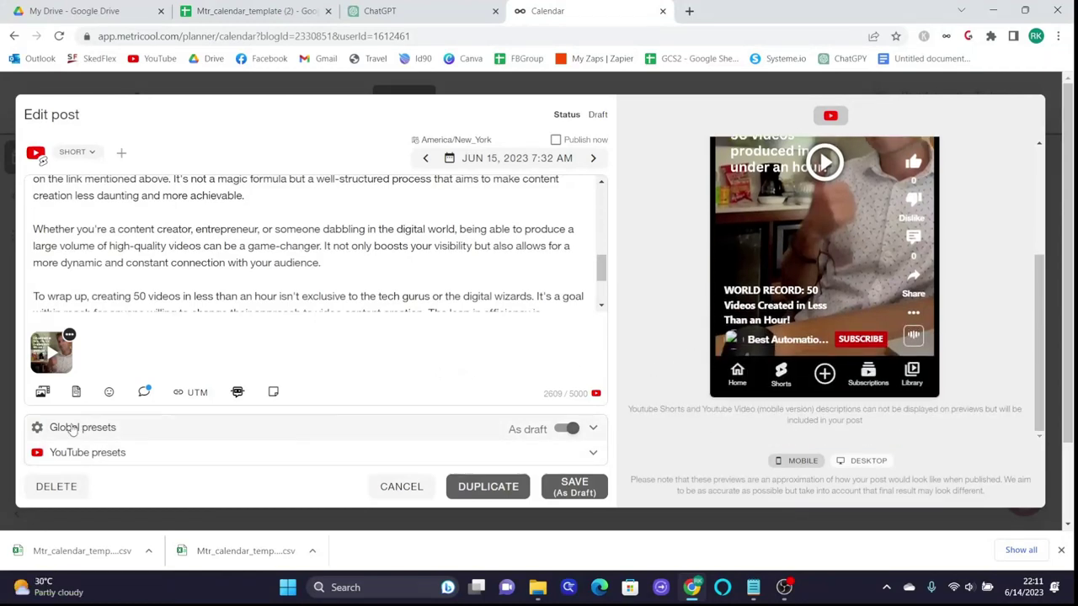
{"action": "left_click", "coordinate": [57, 455]}
{"action": "scroll", "coordinate": [397, 349], "scroll_direction": "down", "scroll_amount": 3}
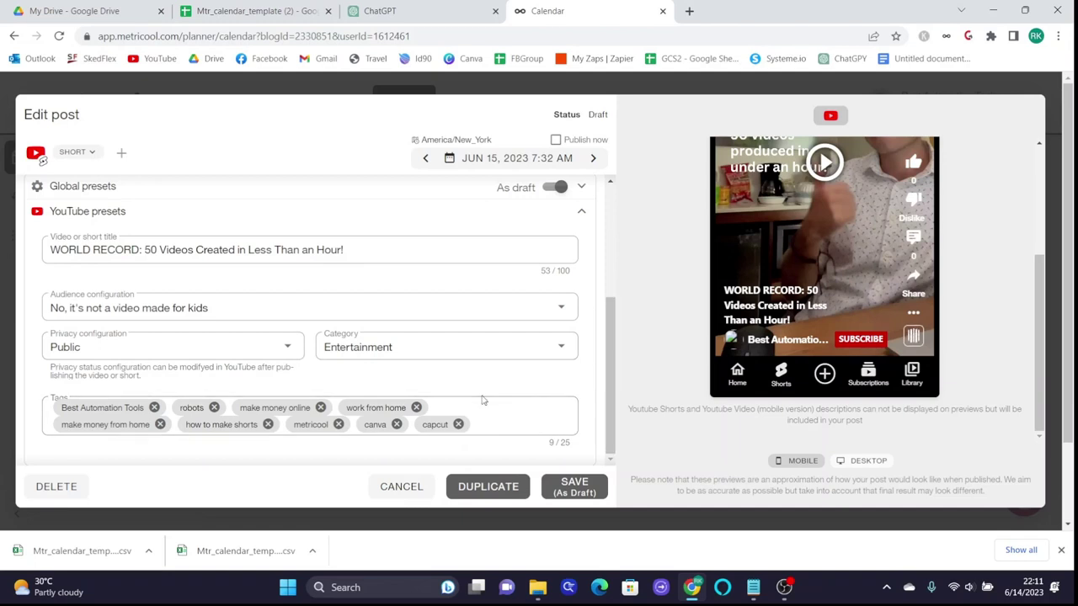
{"action": "scroll", "coordinate": [483, 401], "scroll_direction": "up", "scroll_amount": 5}
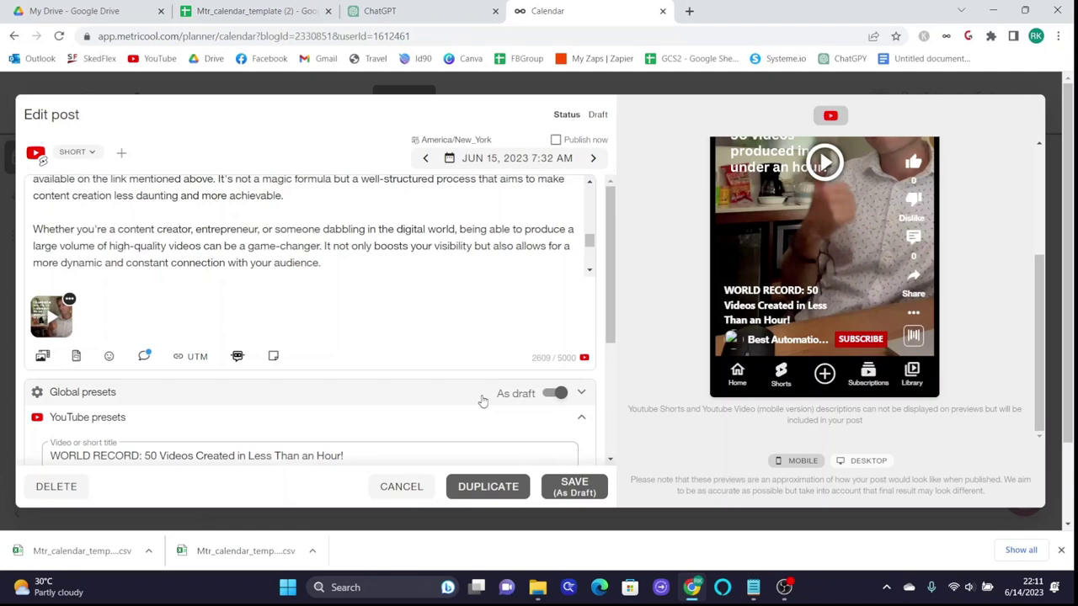
{"action": "left_click", "coordinate": [580, 397]}
{"action": "scroll", "coordinate": [580, 392], "scroll_direction": "down", "scroll_amount": 2}
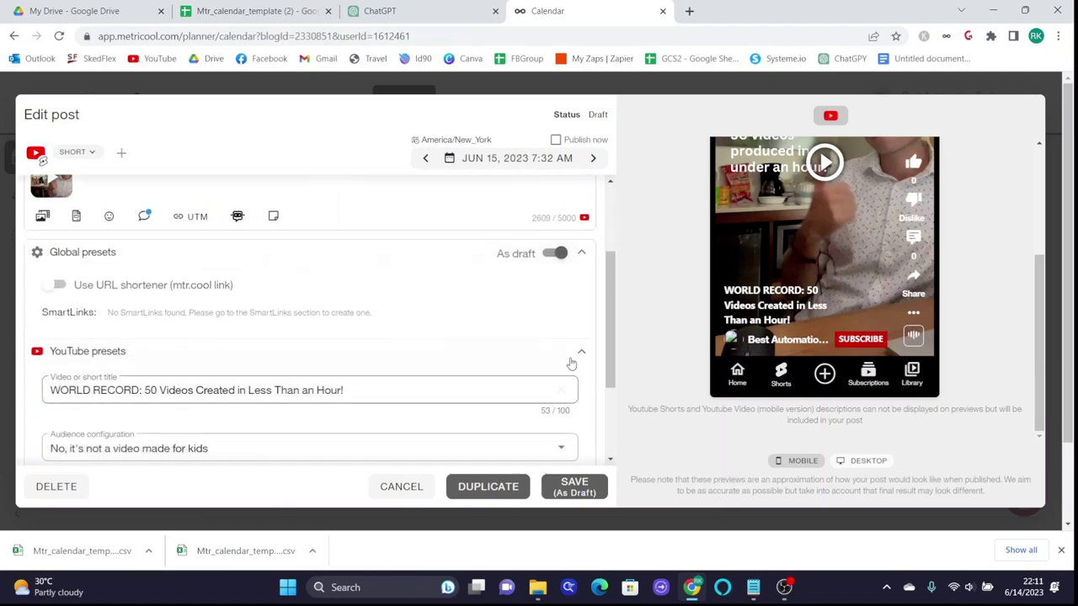
{"action": "left_click", "coordinate": [561, 254]}
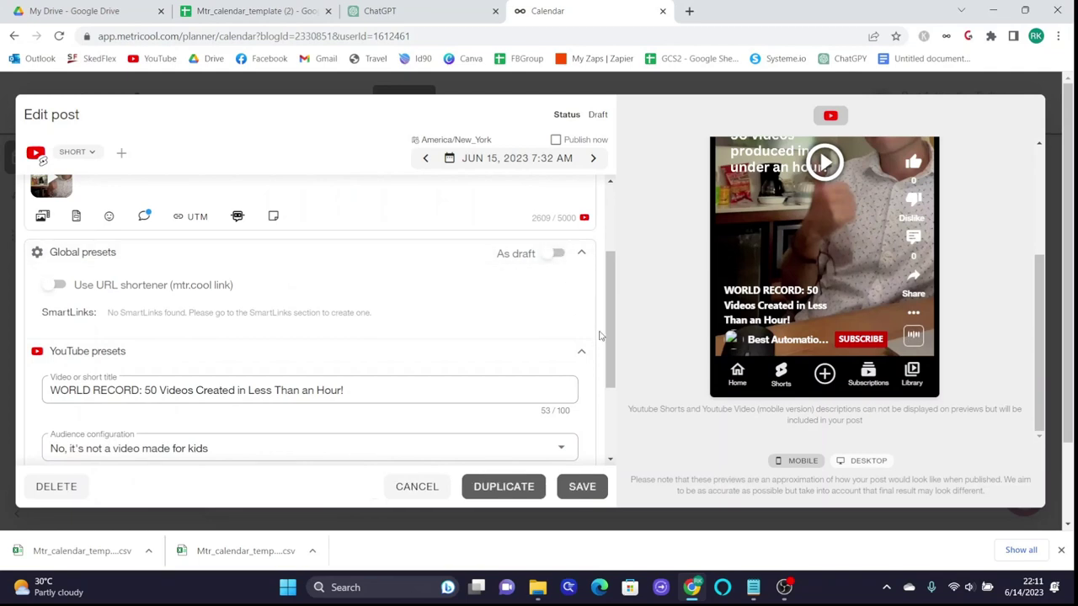
{"action": "left_click", "coordinate": [575, 496]}
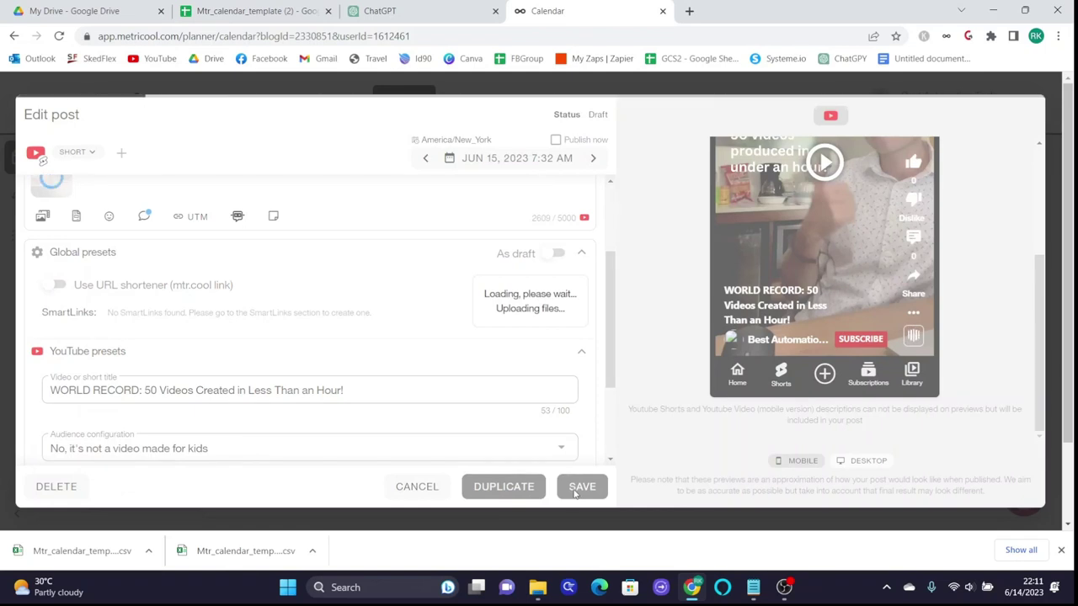
Open the Friday 6/16 1:21 PM draft and attach video 2 from the same folder
{"action": "scroll", "coordinate": [804, 379], "scroll_direction": "down", "scroll_amount": 3}
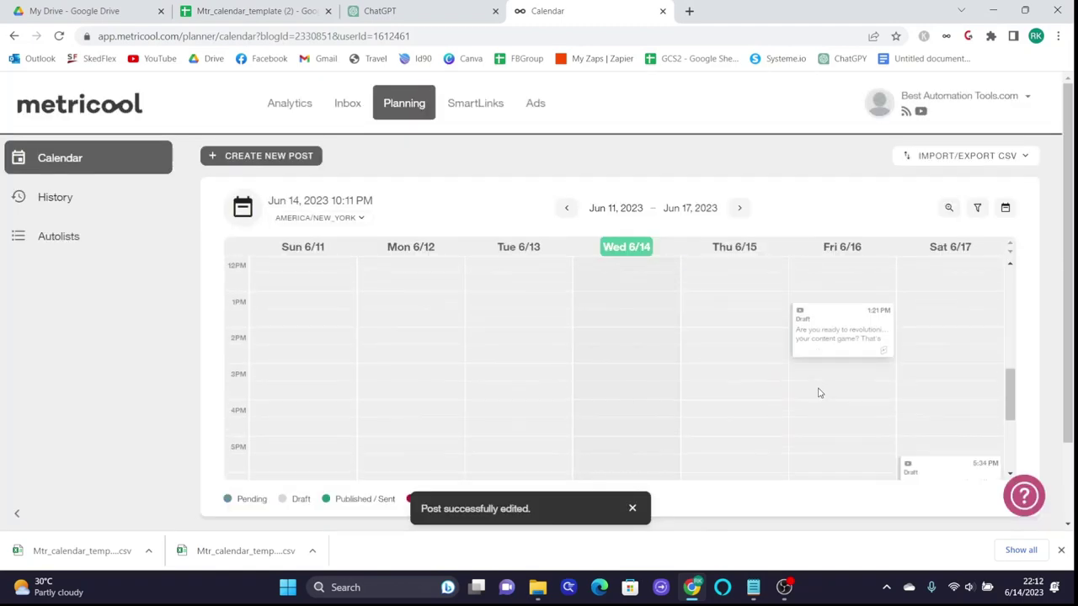
{"action": "left_click", "coordinate": [833, 326]}
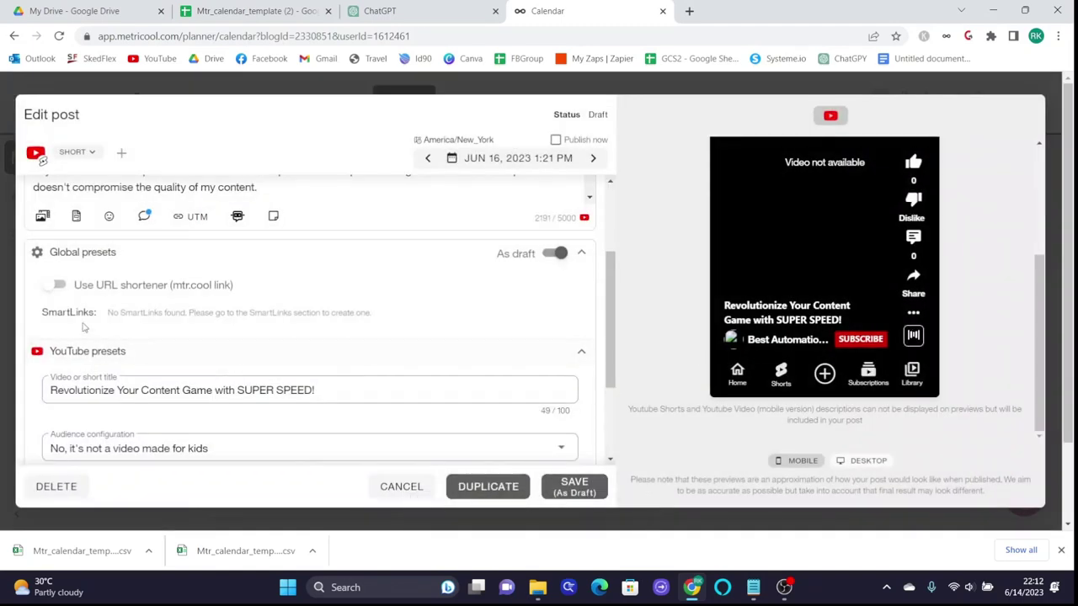
{"action": "scroll", "coordinate": [63, 229], "scroll_direction": "up", "scroll_amount": 3}
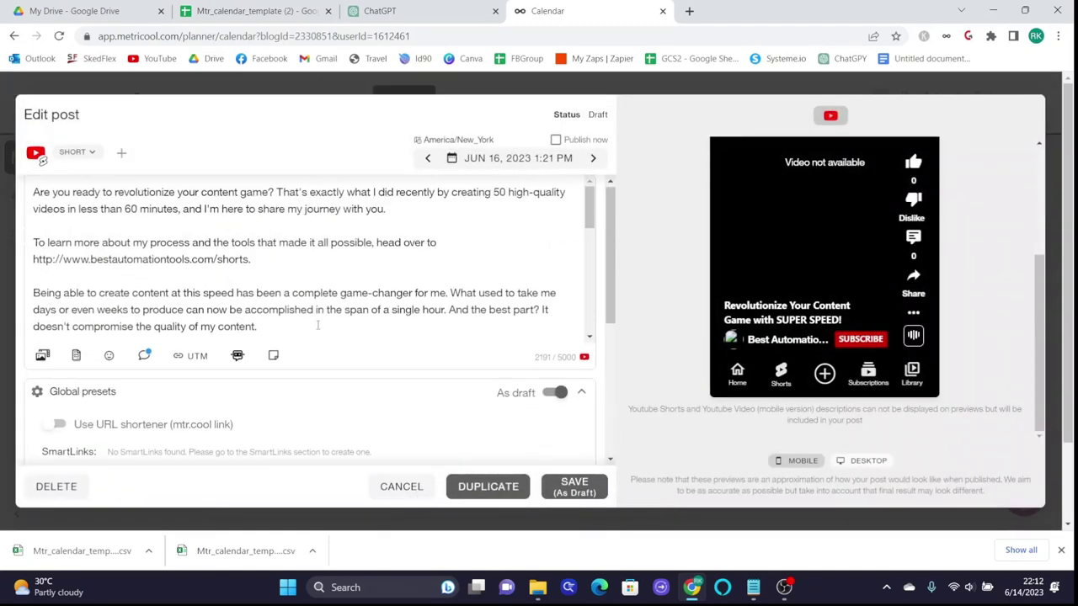
{"action": "left_click", "coordinate": [42, 356]}
{"action": "left_click", "coordinate": [79, 243]}
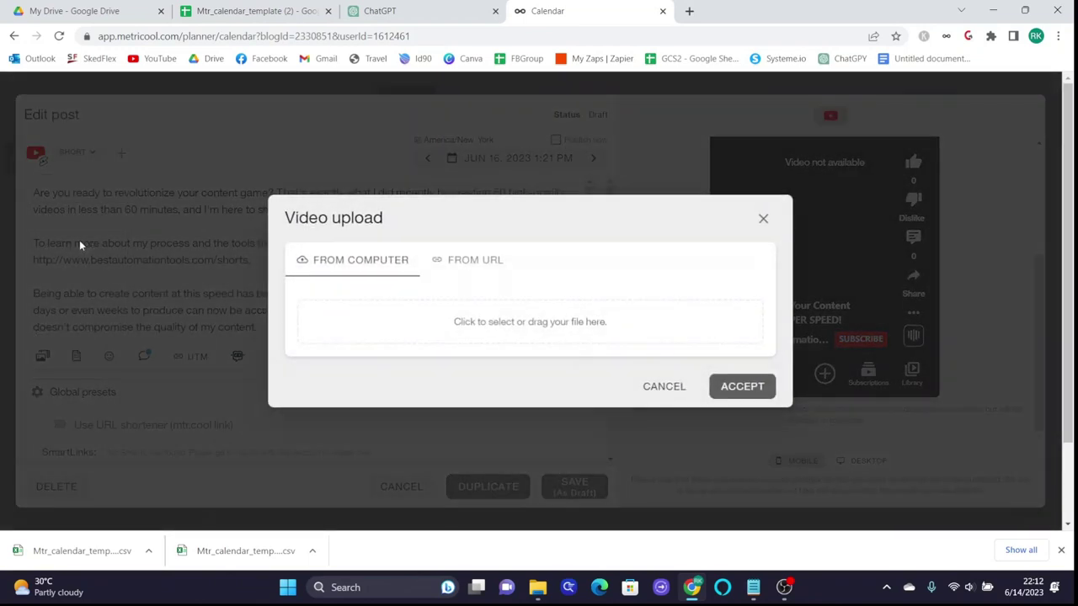
{"action": "left_click", "coordinate": [491, 343]}
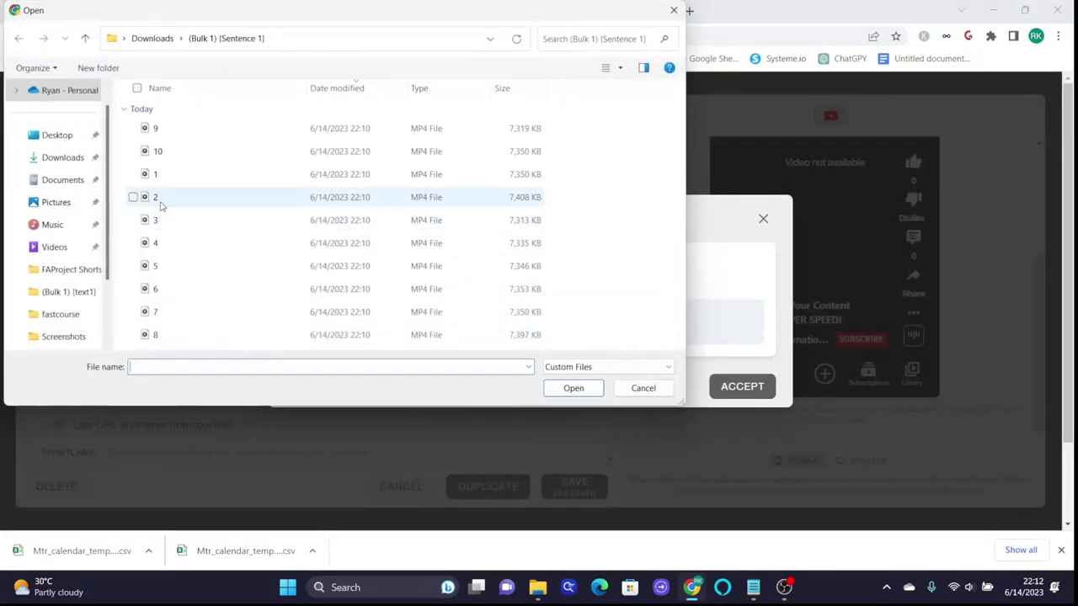
{"action": "left_click", "coordinate": [163, 198]}
{"action": "left_click", "coordinate": [572, 387]}
Turn off the draft status of the Friday 6/16 post and save it
{"action": "scroll", "coordinate": [410, 412], "scroll_direction": "down", "scroll_amount": 1}
{"action": "scroll", "coordinate": [410, 413], "scroll_direction": "down", "scroll_amount": 3}
{"action": "scroll", "coordinate": [404, 390], "scroll_direction": "up", "scroll_amount": 1}
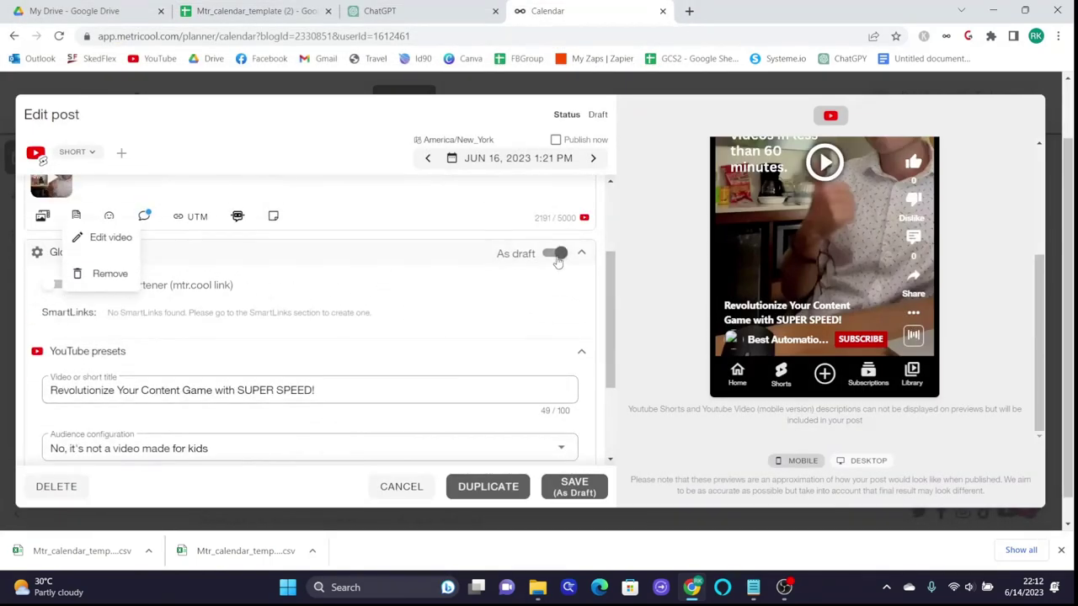
{"action": "left_click", "coordinate": [558, 256]}
{"action": "left_click", "coordinate": [584, 491]}
Open the Saturday 6/17 5:34 PM draft and attach video 3 from the same folder
{"action": "left_click_drag", "start_coordinate": [802, 276], "coordinate": [946, 265]}
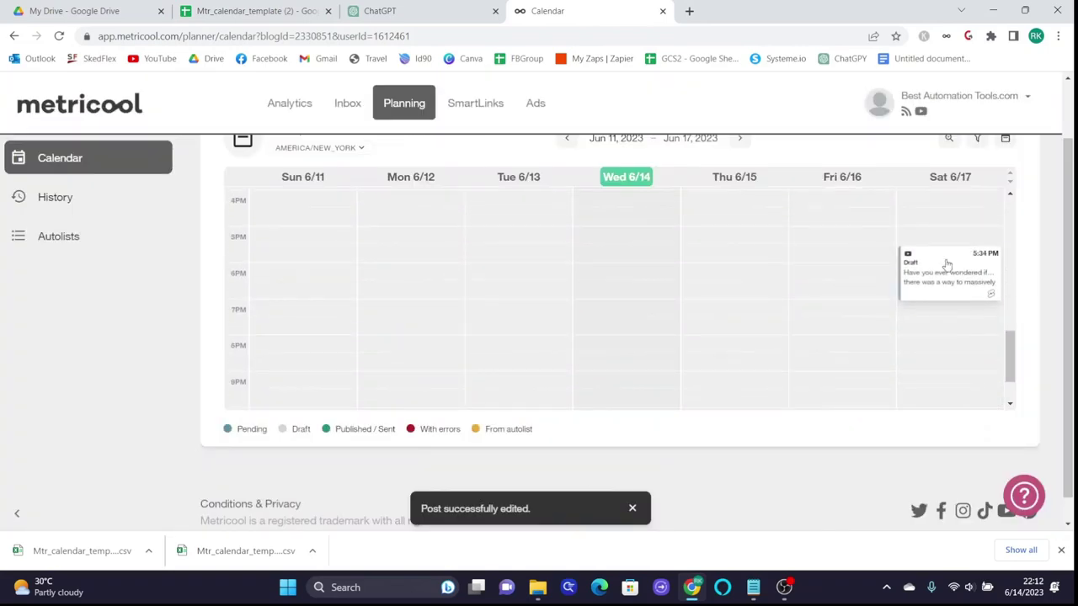
{"action": "left_click", "coordinate": [947, 265]}
{"action": "left_click", "coordinate": [44, 356]}
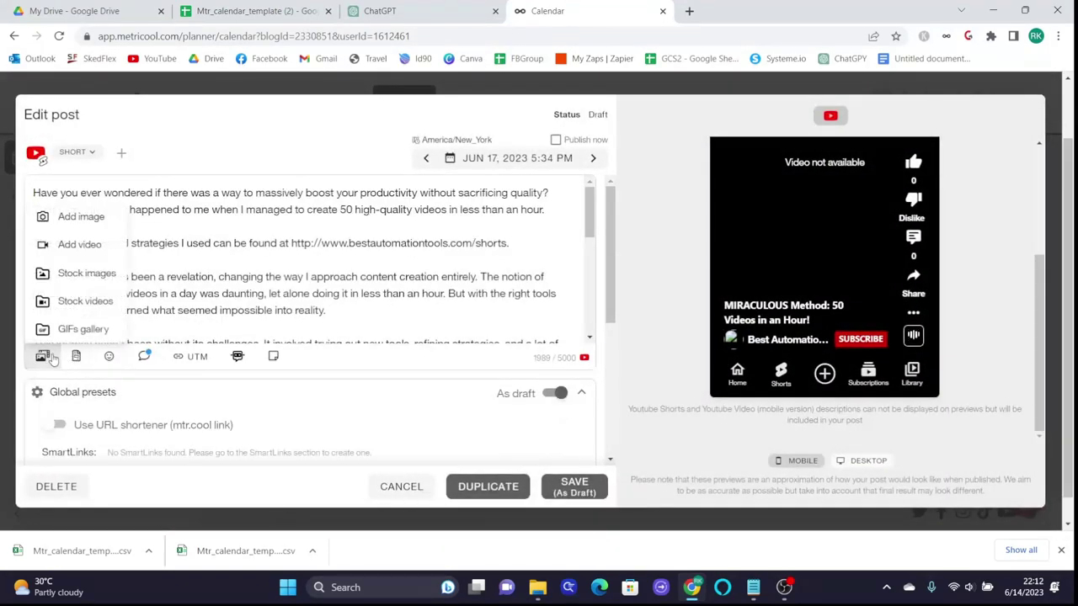
{"action": "left_click", "coordinate": [64, 251]}
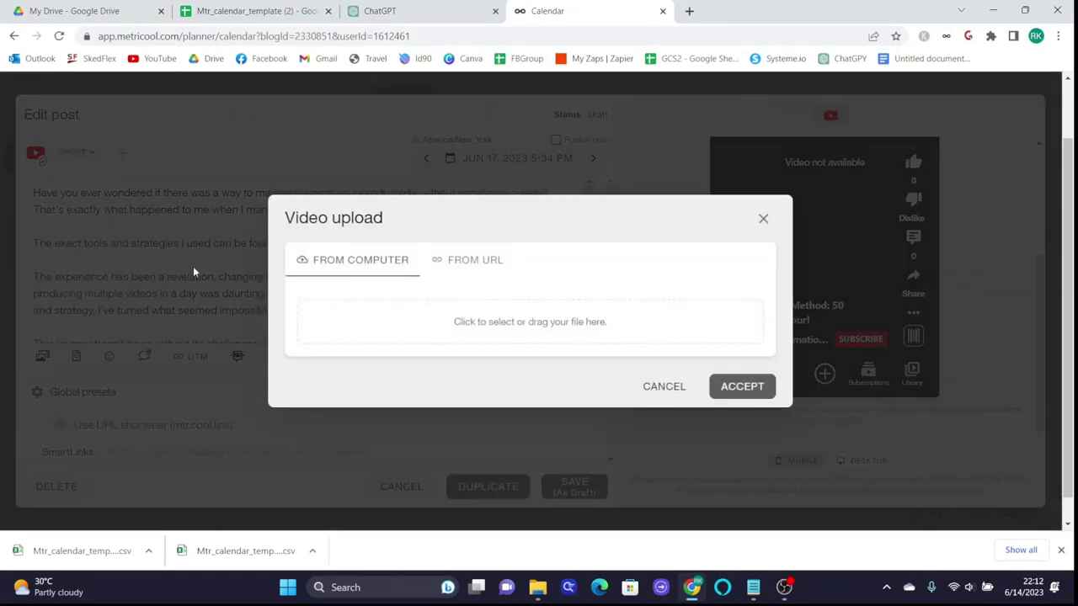
{"action": "left_click", "coordinate": [481, 330]}
{"action": "left_click", "coordinate": [177, 221]}
{"action": "left_click", "coordinate": [573, 389]}
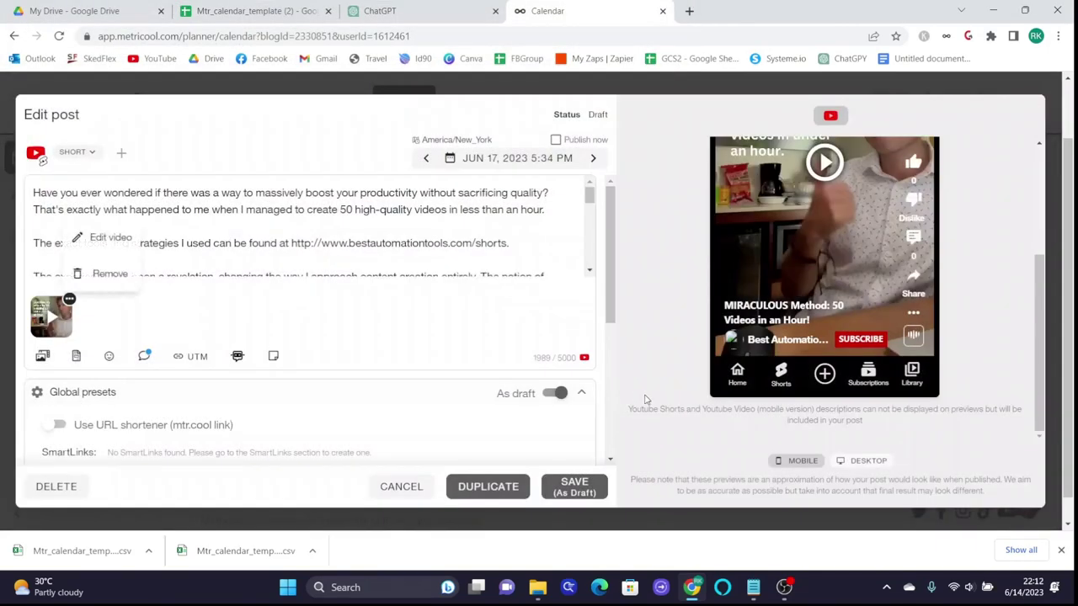
Turn off the Saturday 6/17 post's draft status, play its video preview, and save the post
{"action": "left_click", "coordinate": [557, 394]}
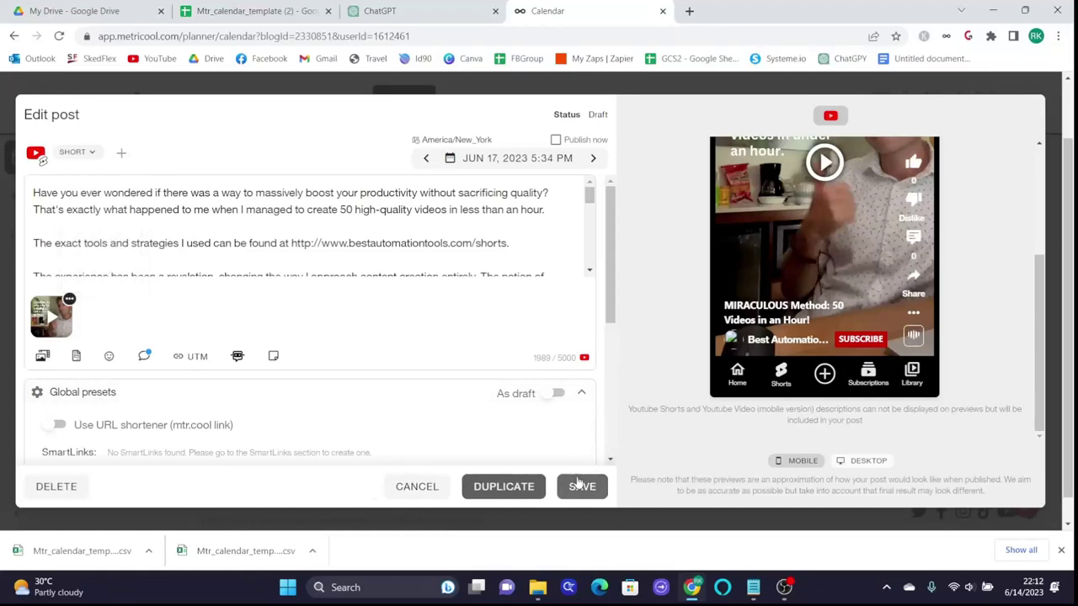
{"action": "scroll", "coordinate": [830, 307], "scroll_direction": "up", "scroll_amount": 2}
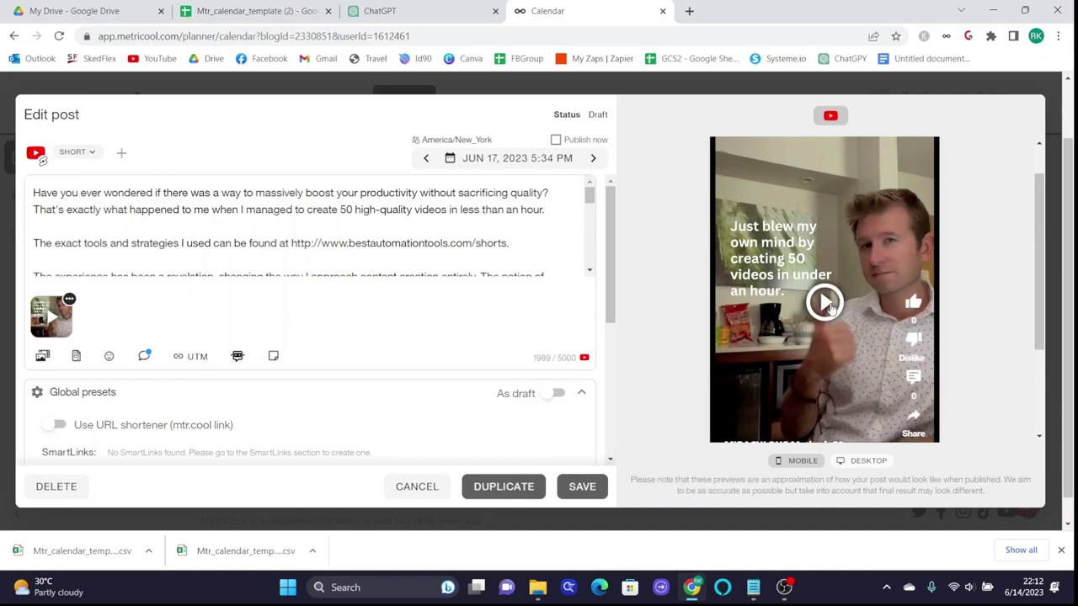
{"action": "left_click", "coordinate": [829, 307]}
{"action": "scroll", "coordinate": [758, 337], "scroll_direction": "down", "scroll_amount": 2}
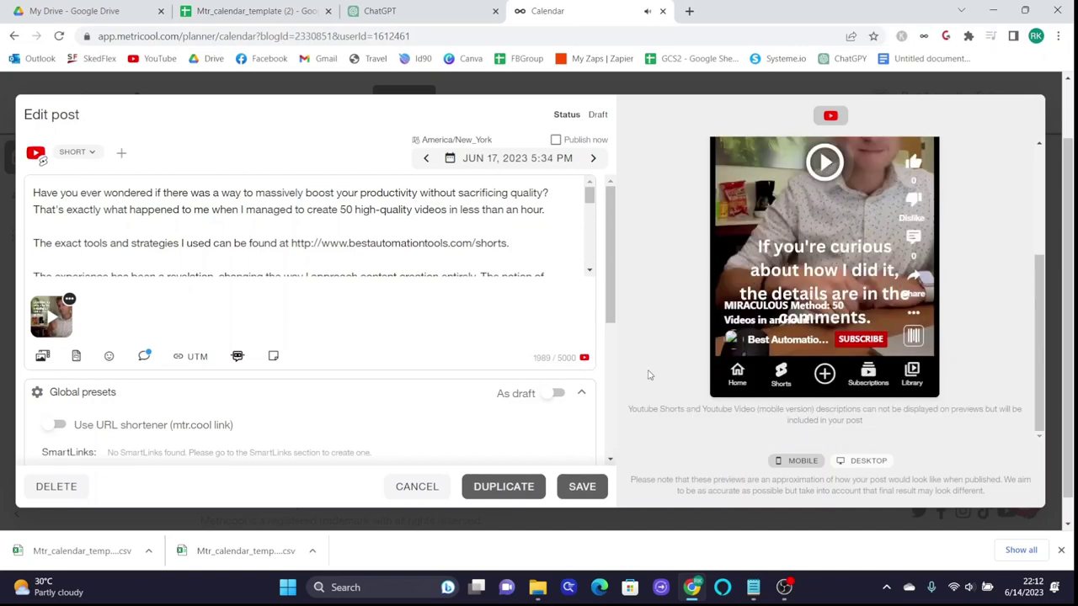
{"action": "left_click", "coordinate": [581, 486]}
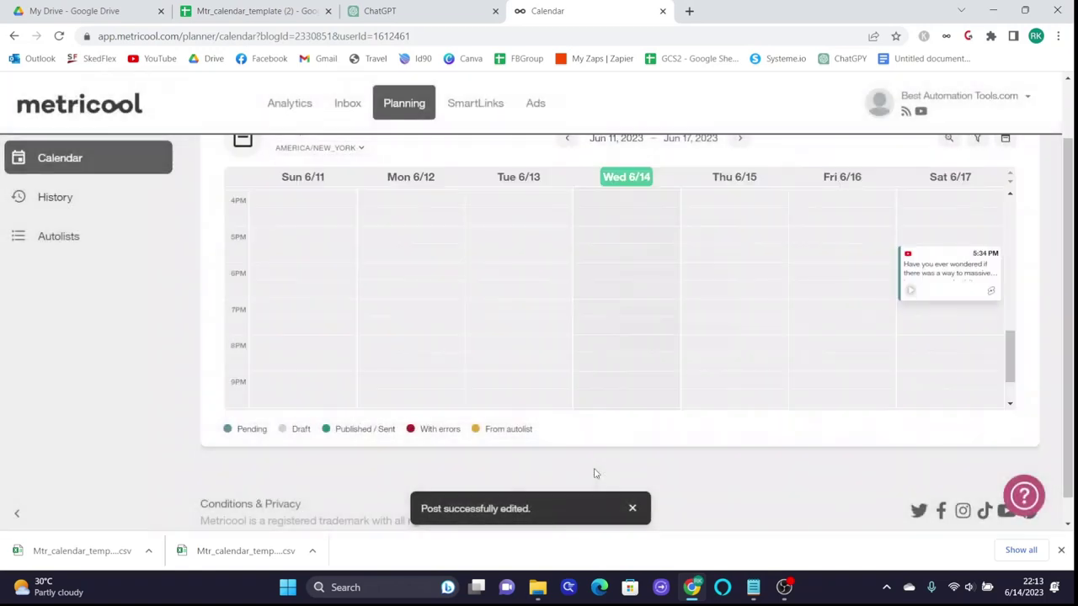
Reschedule the Thursday 6/15 post to 10:32 AM on the calendar
{"action": "scroll", "coordinate": [814, 292], "scroll_direction": "down", "scroll_amount": 2}
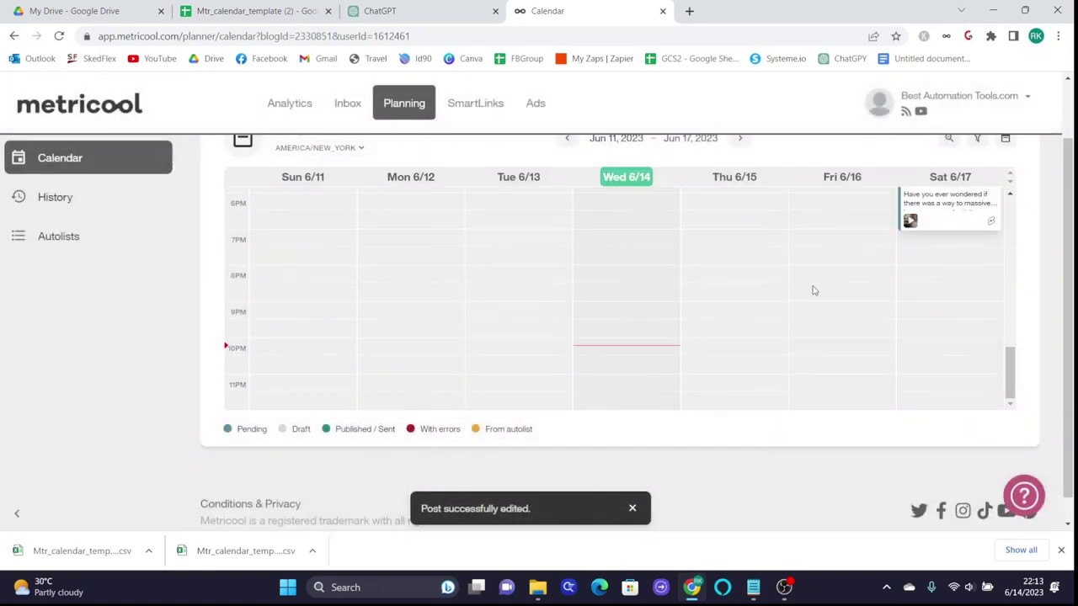
{"action": "scroll", "coordinate": [814, 290], "scroll_direction": "up", "scroll_amount": 4}
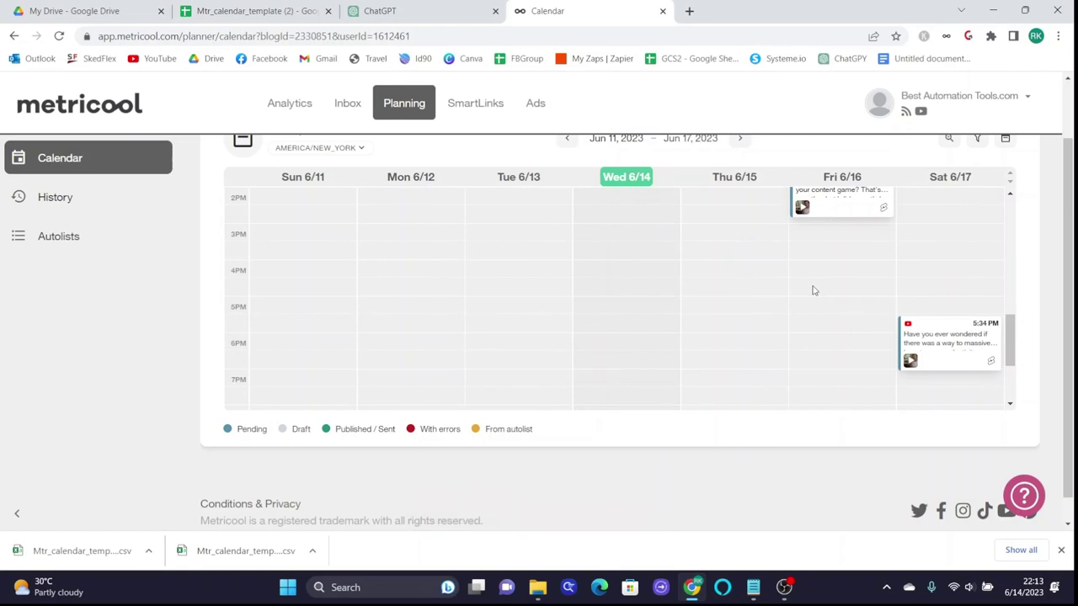
{"action": "scroll", "coordinate": [814, 290], "scroll_direction": "up", "scroll_amount": 9}
{"action": "left_click_drag", "start_coordinate": [746, 305], "coordinate": [746, 344]}
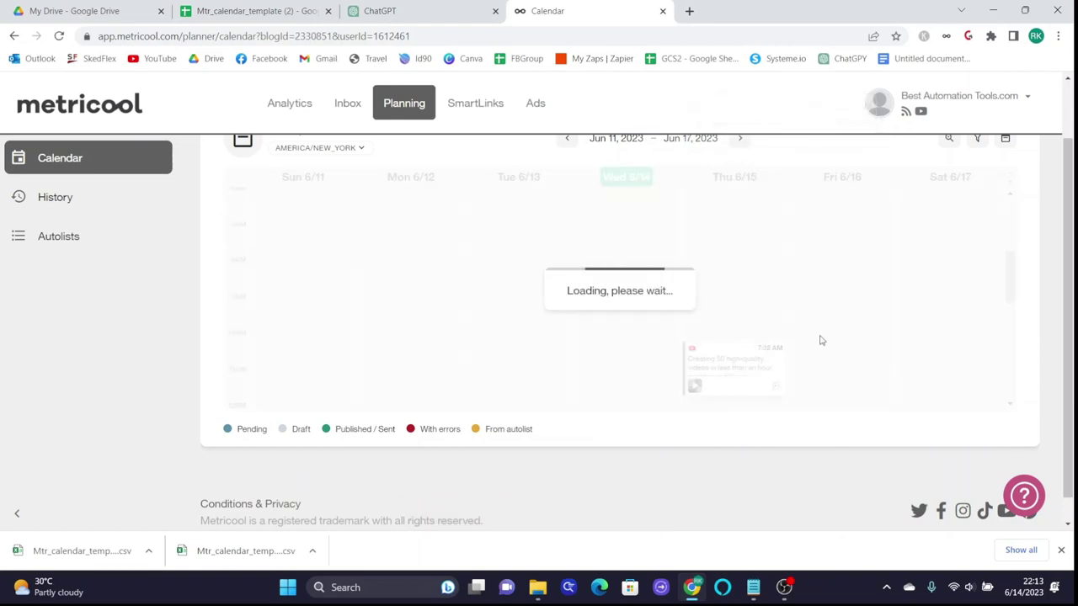
{"action": "scroll", "coordinate": [822, 340], "scroll_direction": "down", "scroll_amount": 2}
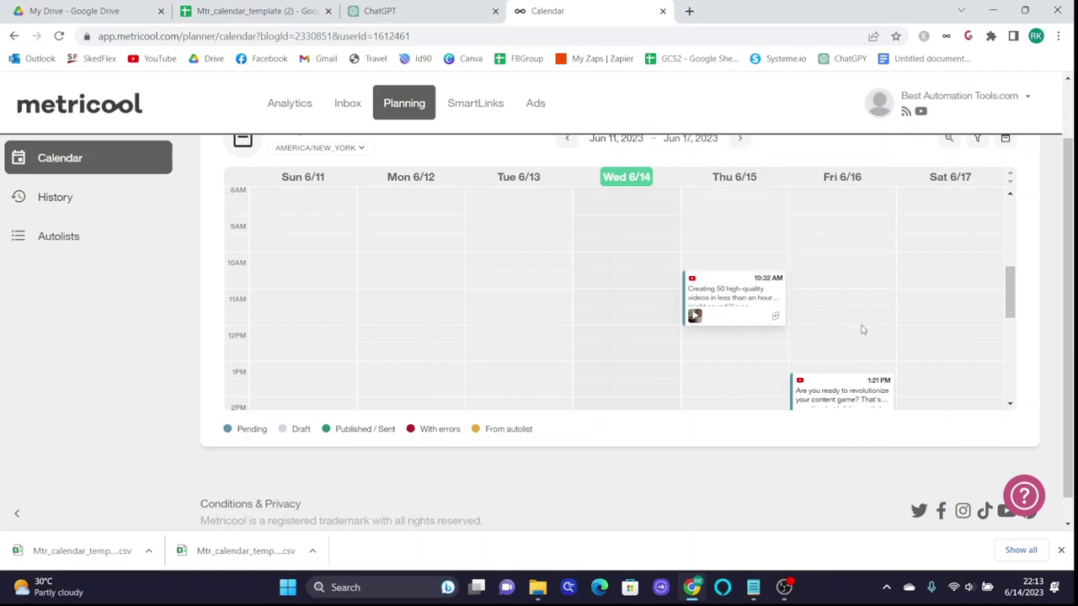
{"action": "scroll", "coordinate": [846, 337], "scroll_direction": "down", "scroll_amount": 2}
{"action": "scroll", "coordinate": [842, 341], "scroll_direction": "down", "scroll_amount": 1}
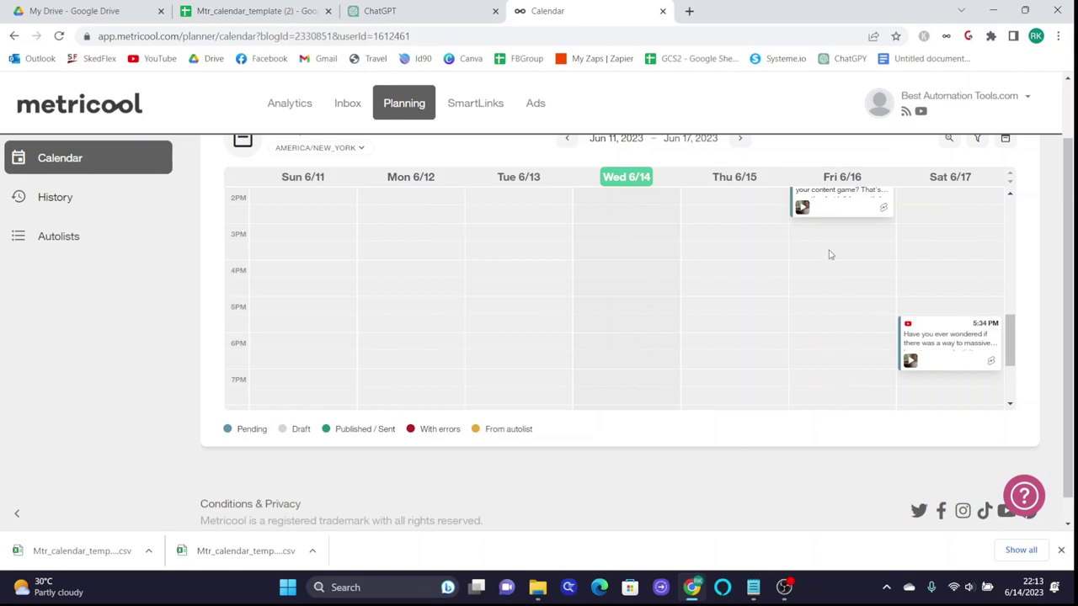
{"action": "scroll", "coordinate": [833, 279], "scroll_direction": "up", "scroll_amount": 1}
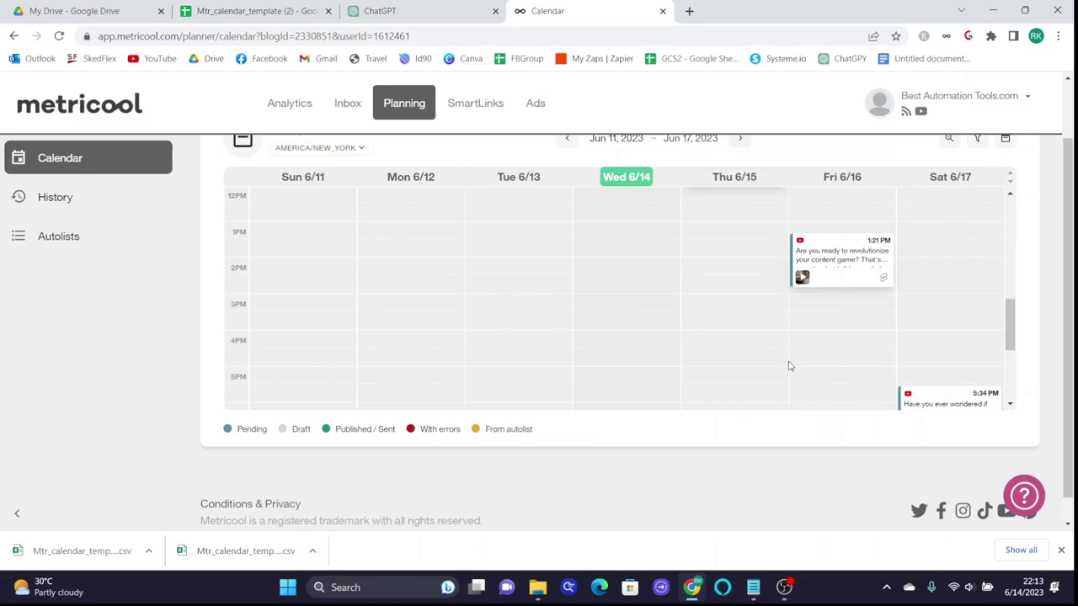
Minimize the browser and open Recut from the desktop
{"action": "left_click", "coordinate": [997, 11]}
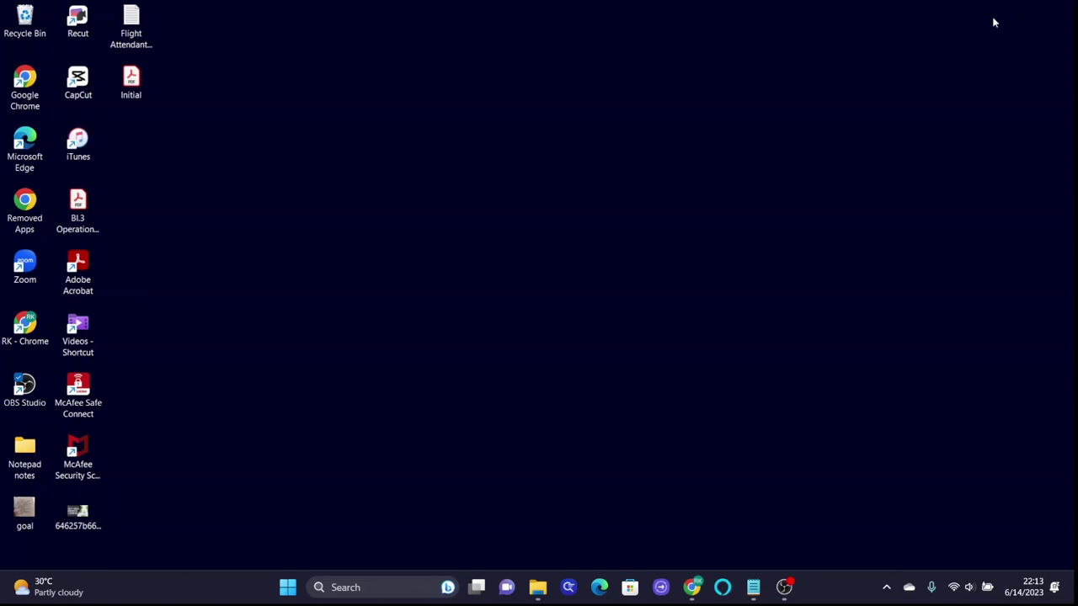
{"action": "double_click", "coordinate": [75, 26]}
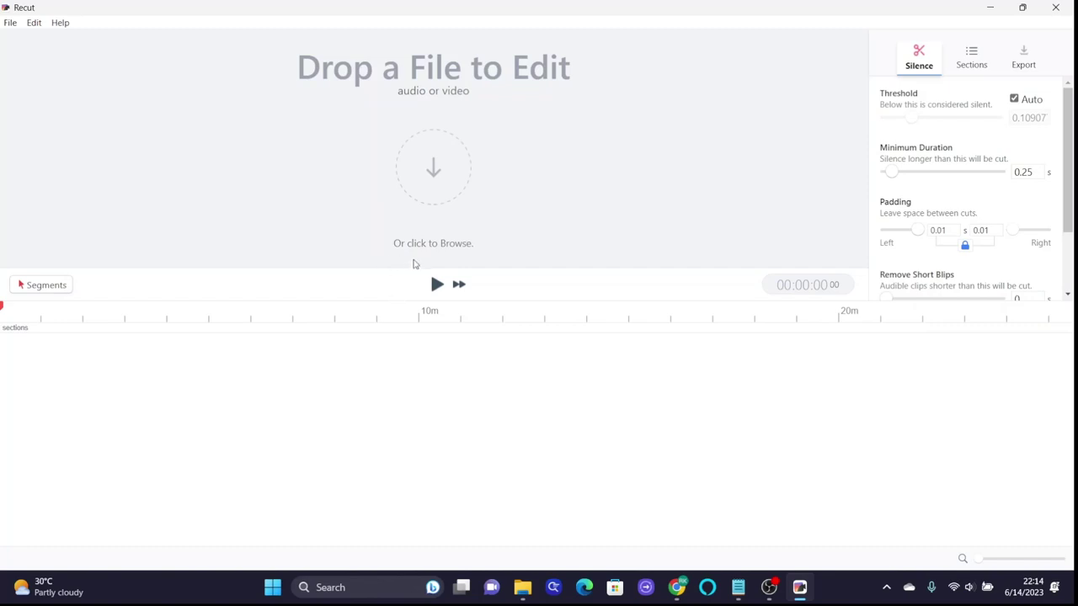
Load the findingproducts1 video from the Videos folder for editing
{"action": "left_click", "coordinate": [416, 251]}
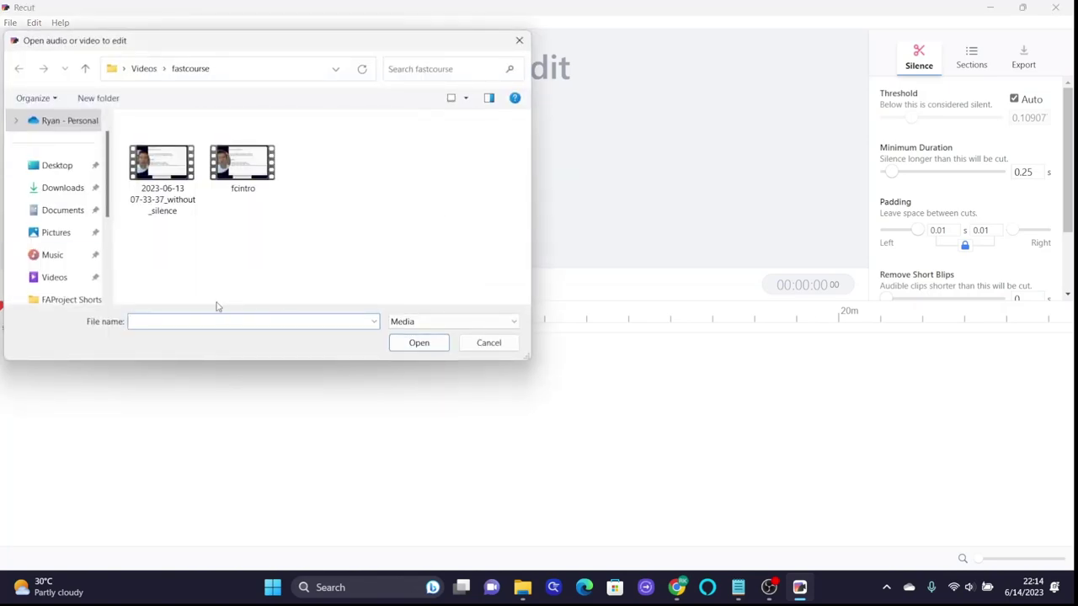
{"action": "left_click", "coordinate": [55, 277]}
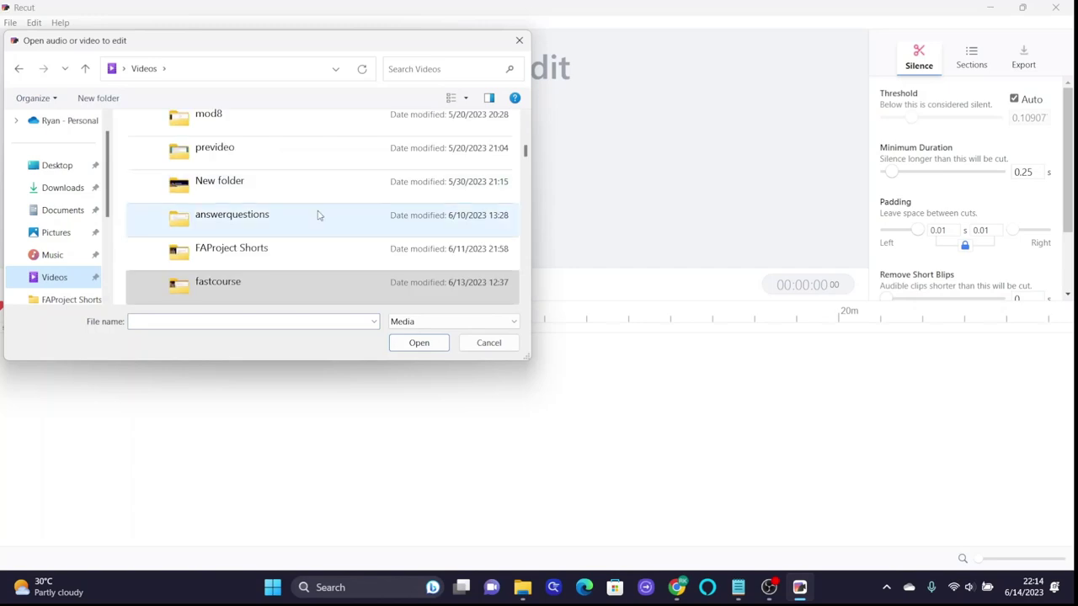
{"action": "scroll", "coordinate": [319, 217], "scroll_direction": "down", "scroll_amount": 10}
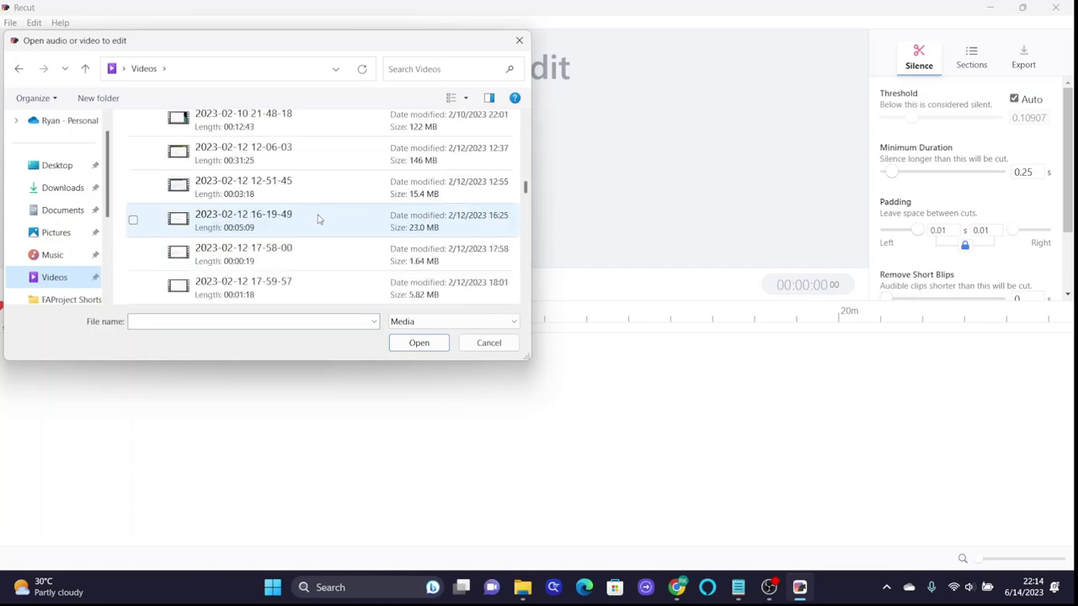
{"action": "scroll", "coordinate": [319, 217], "scroll_direction": "down", "scroll_amount": 3}
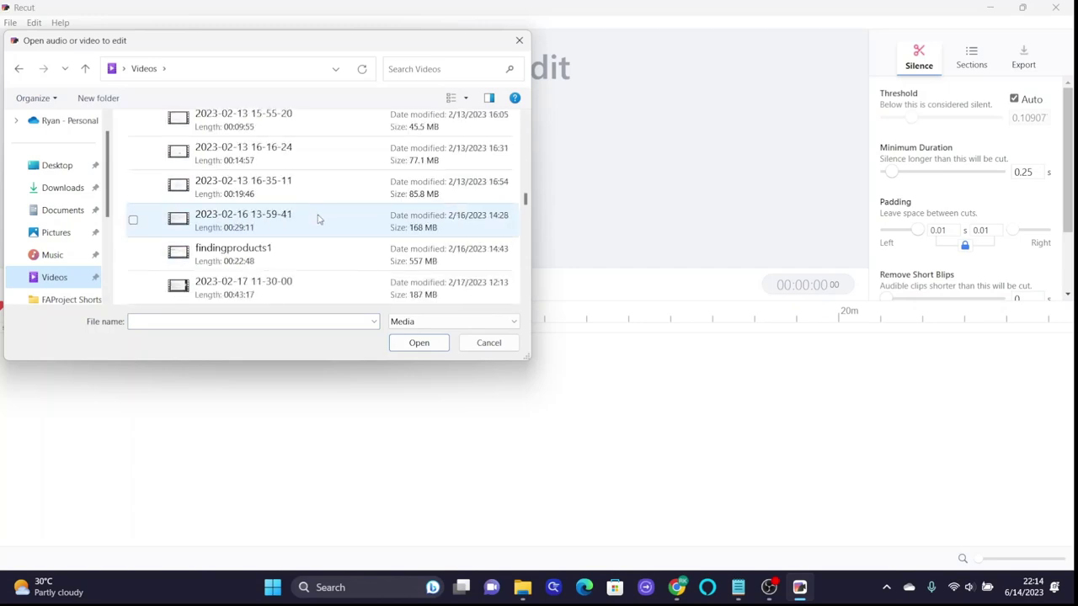
{"action": "left_click", "coordinate": [297, 262]}
{"action": "left_click", "coordinate": [407, 341]}
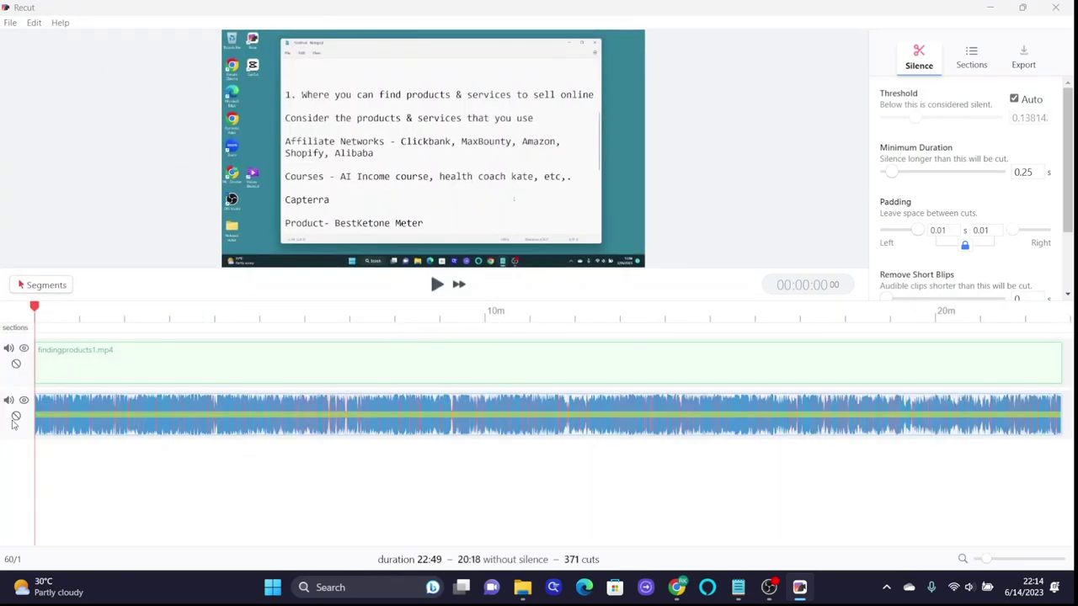
{"action": "key", "text": "ctrl+o"}
{"action": "scroll", "coordinate": [245, 252], "scroll_direction": "down", "scroll_amount": 10}
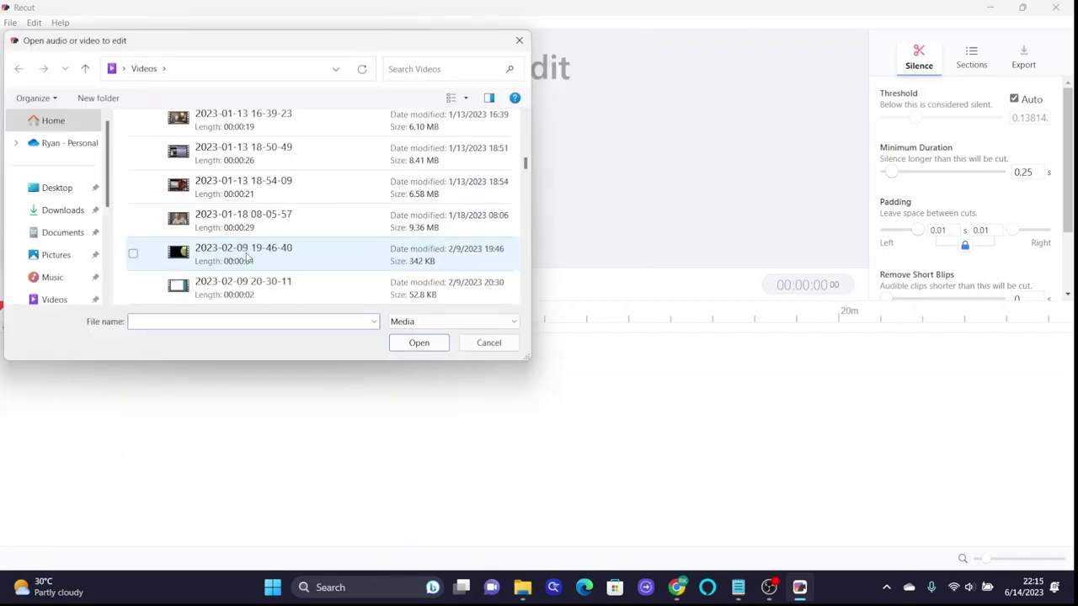
{"action": "key", "text": "Escape"}
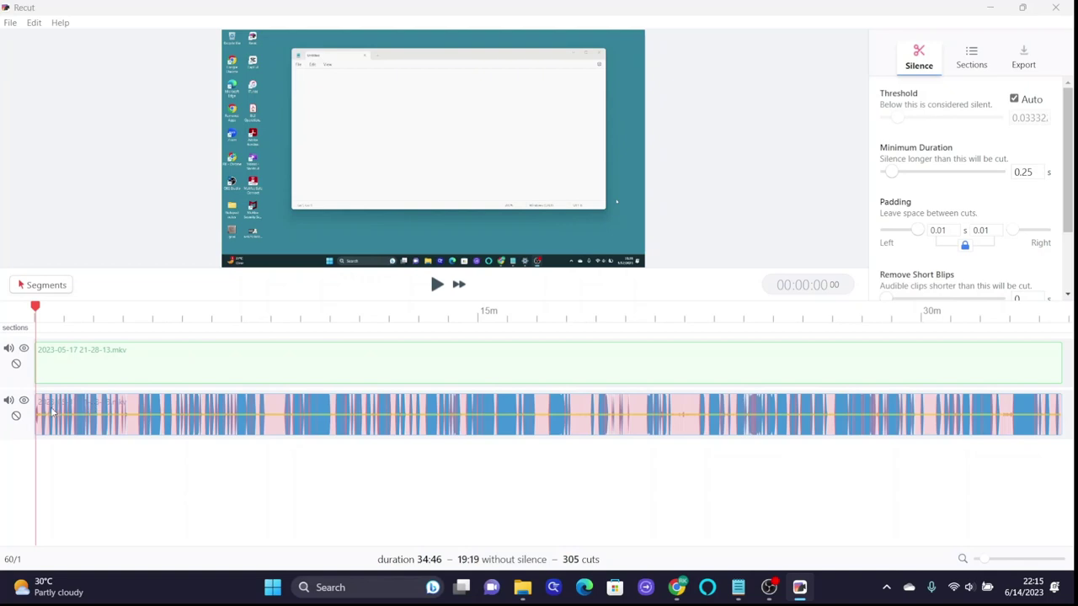
{"action": "left_click_drag", "start_coordinate": [37, 310], "coordinate": [101, 309]}
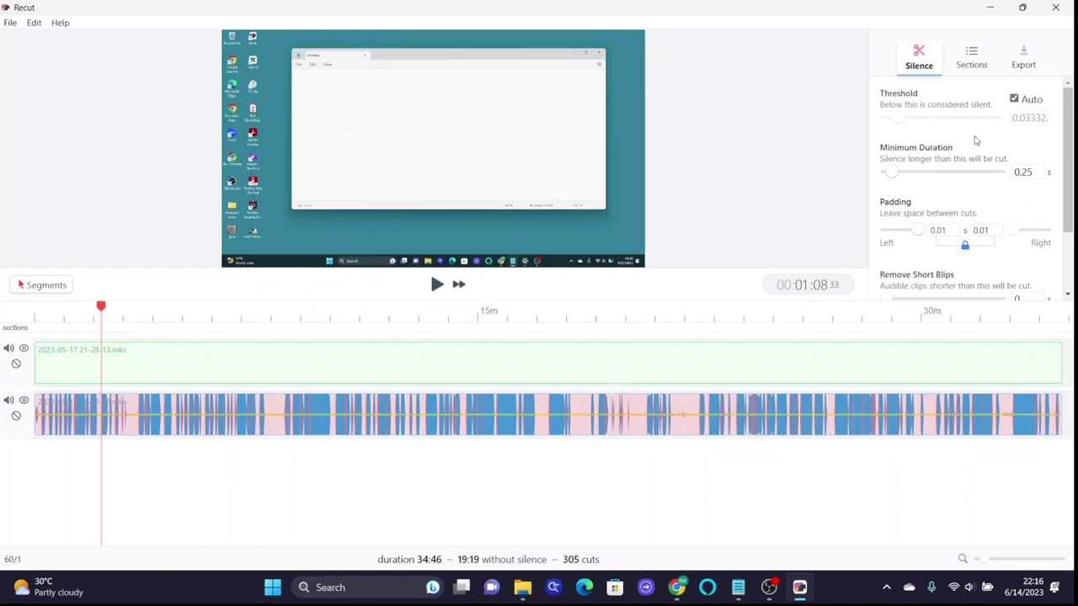
Review the silence-removal settings and the audio/video export options, and close Recut
{"action": "scroll", "coordinate": [979, 145], "scroll_direction": "down", "scroll_amount": 2}
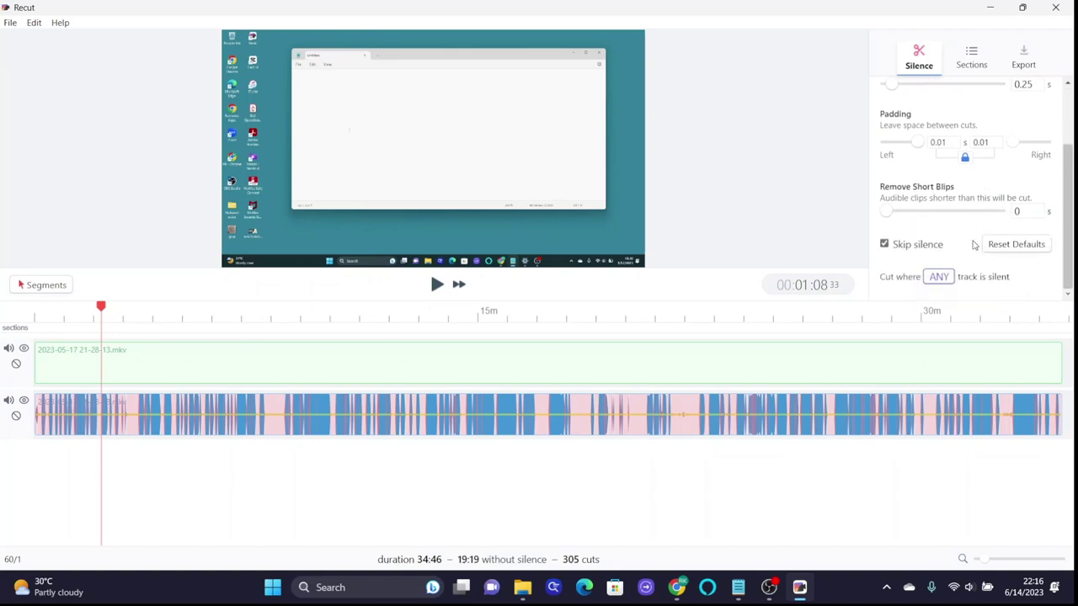
{"action": "scroll", "coordinate": [975, 236], "scroll_direction": "up", "scroll_amount": 2}
{"action": "left_click", "coordinate": [1024, 57]}
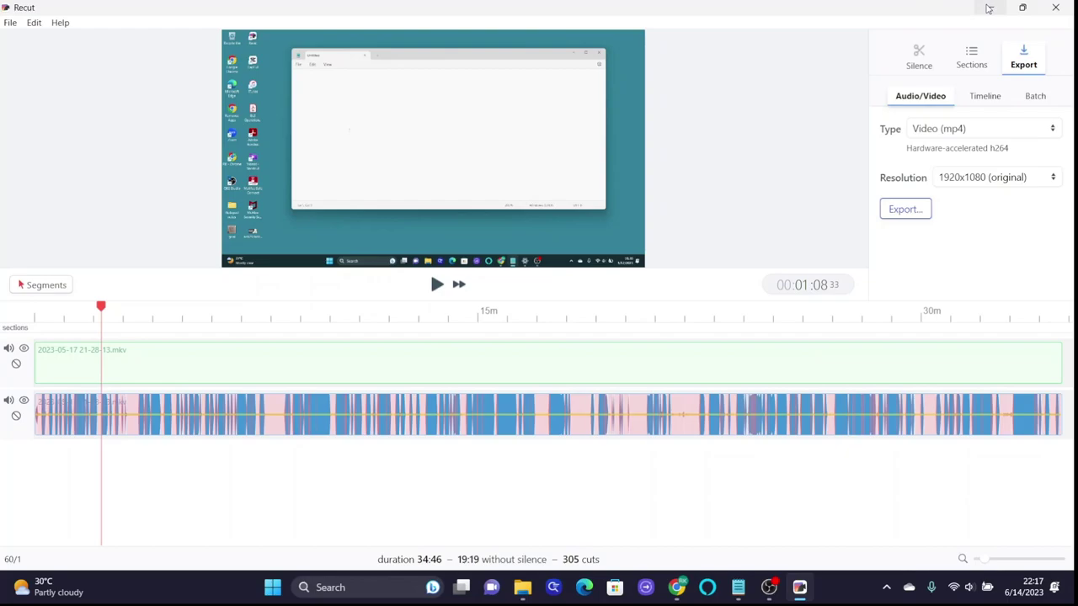
{"action": "left_click", "coordinate": [1055, 7]}
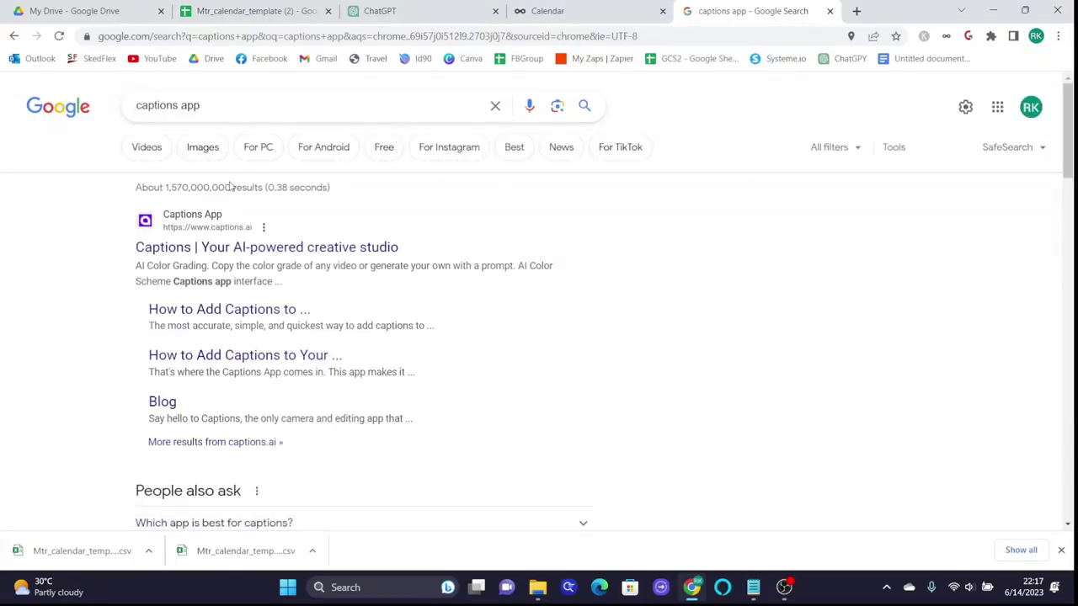
Open the Captions website from the browser's search results and examine its AI features down to the translation and distribution section
{"action": "left_click", "coordinate": [255, 248]}
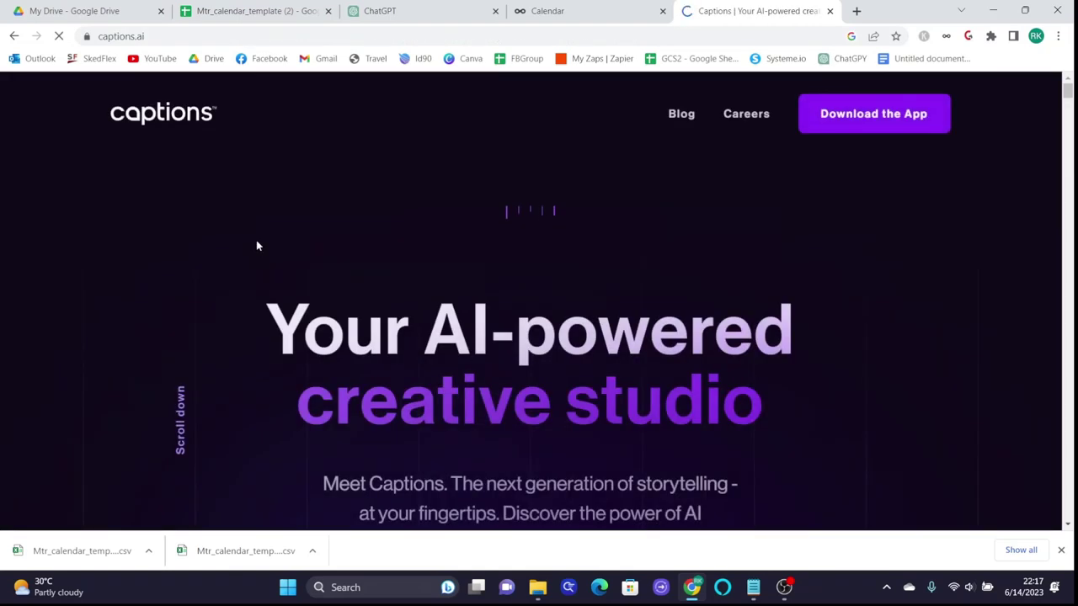
{"action": "scroll", "coordinate": [539, 306], "scroll_direction": "down", "scroll_amount": 2}
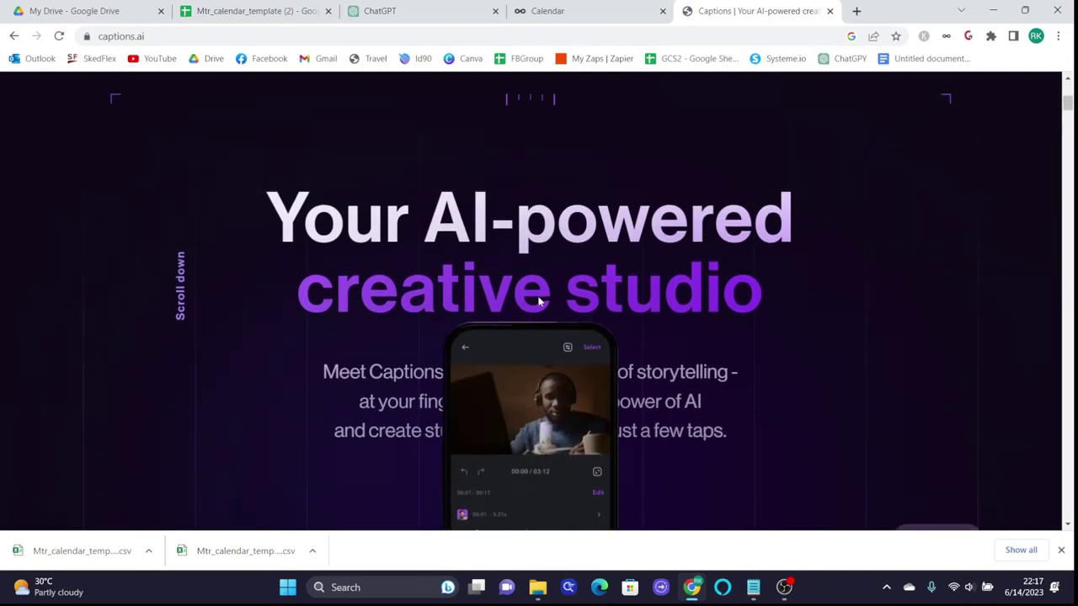
{"action": "scroll", "coordinate": [714, 353], "scroll_direction": "down", "scroll_amount": 2}
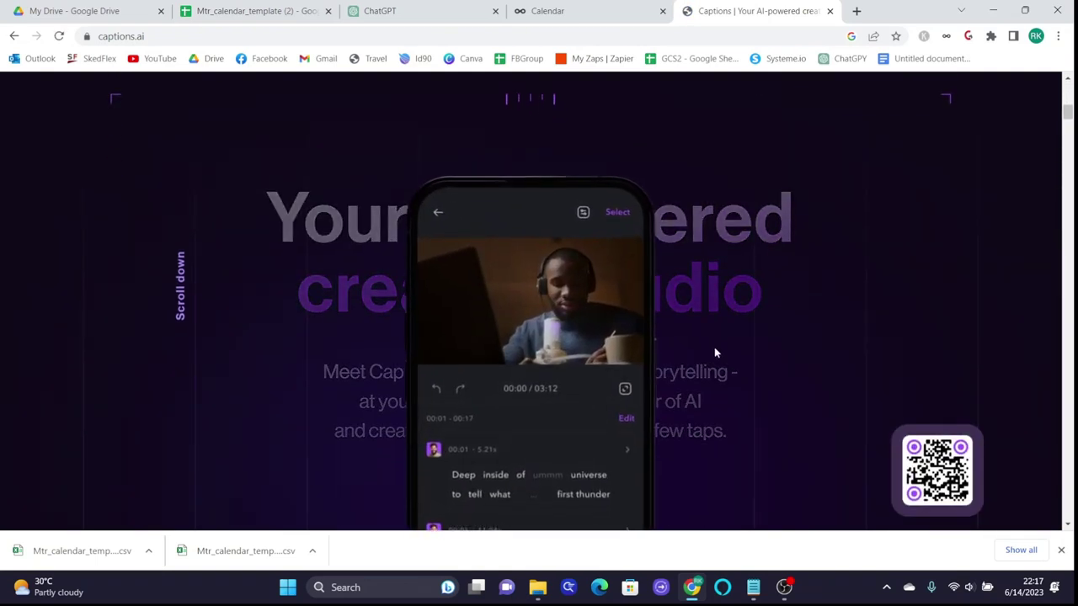
{"action": "scroll", "coordinate": [714, 353], "scroll_direction": "up", "scroll_amount": 3}
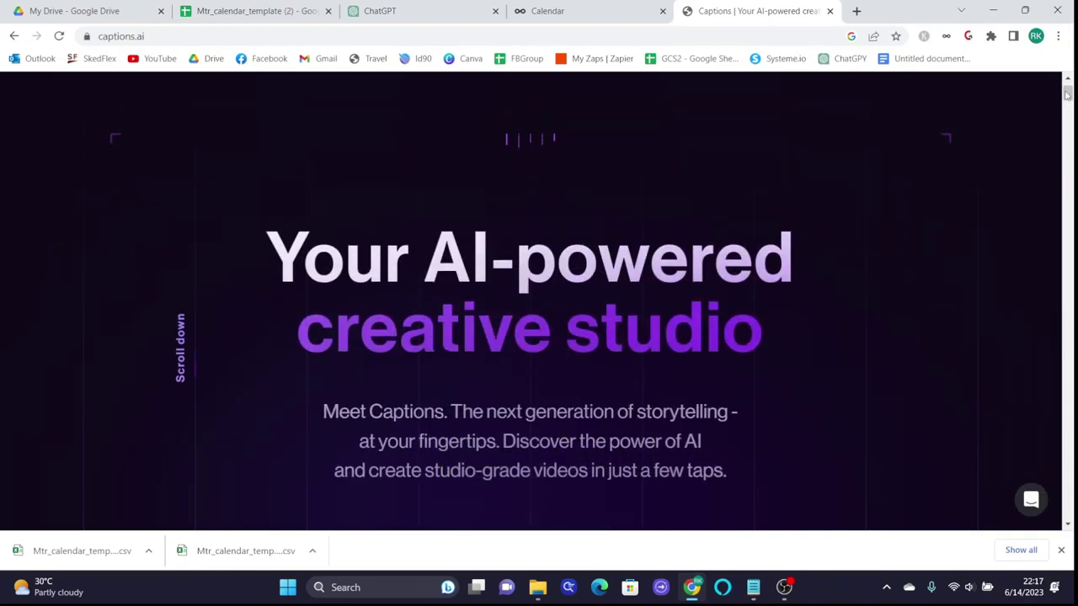
{"action": "left_click_drag", "start_coordinate": [1067, 101], "coordinate": [1067, 345]}
{"action": "scroll", "coordinate": [447, 193], "scroll_direction": "down", "scroll_amount": 3}
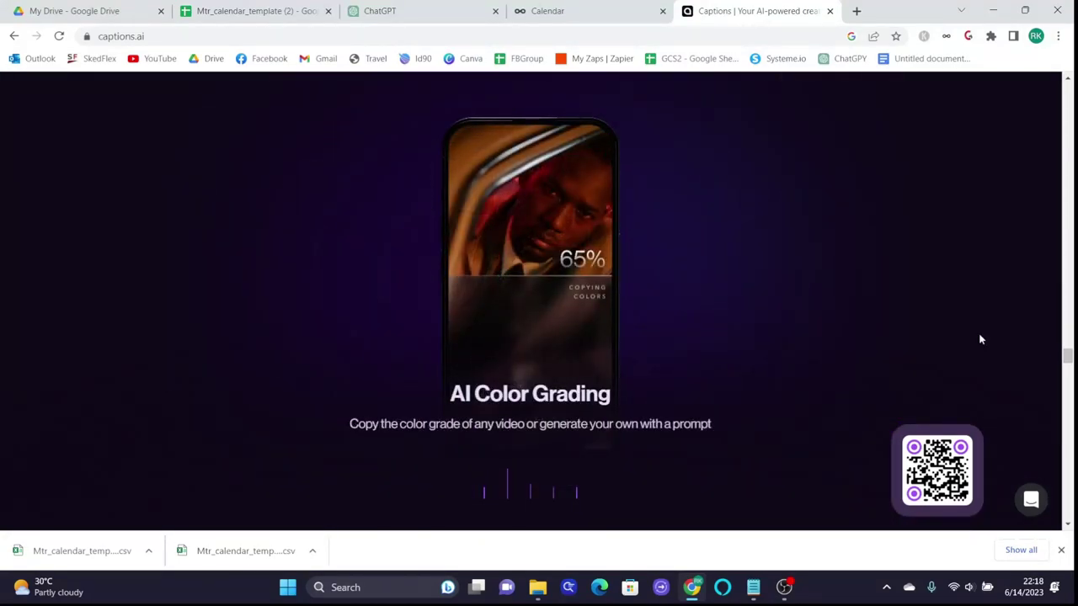
{"action": "left_click_drag", "start_coordinate": [1068, 364], "coordinate": [1068, 457]}
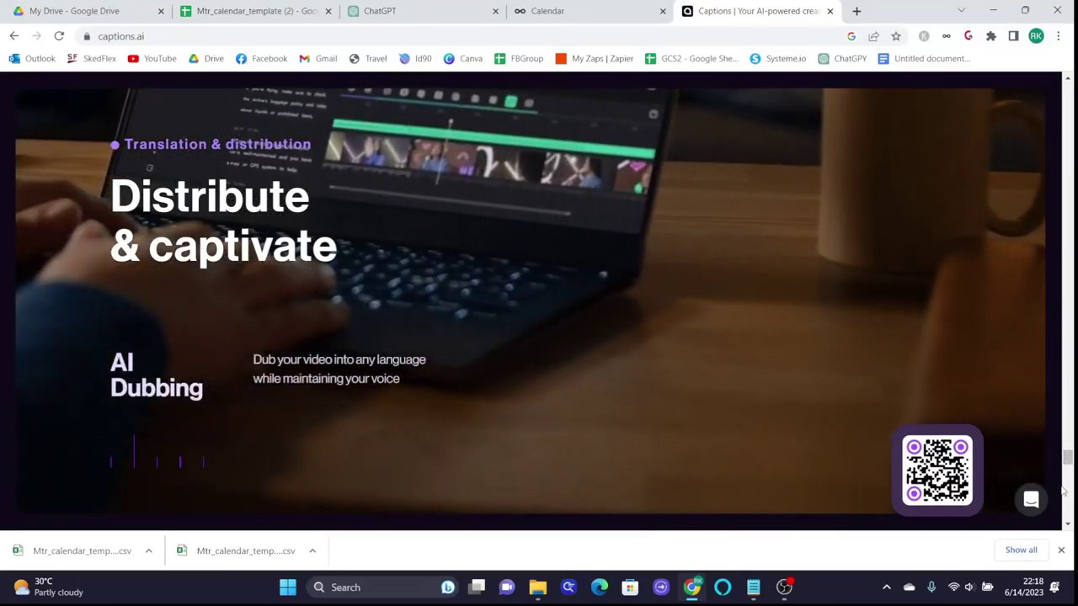
{"action": "left_click_drag", "start_coordinate": [1067, 457], "coordinate": [1067, 84]}
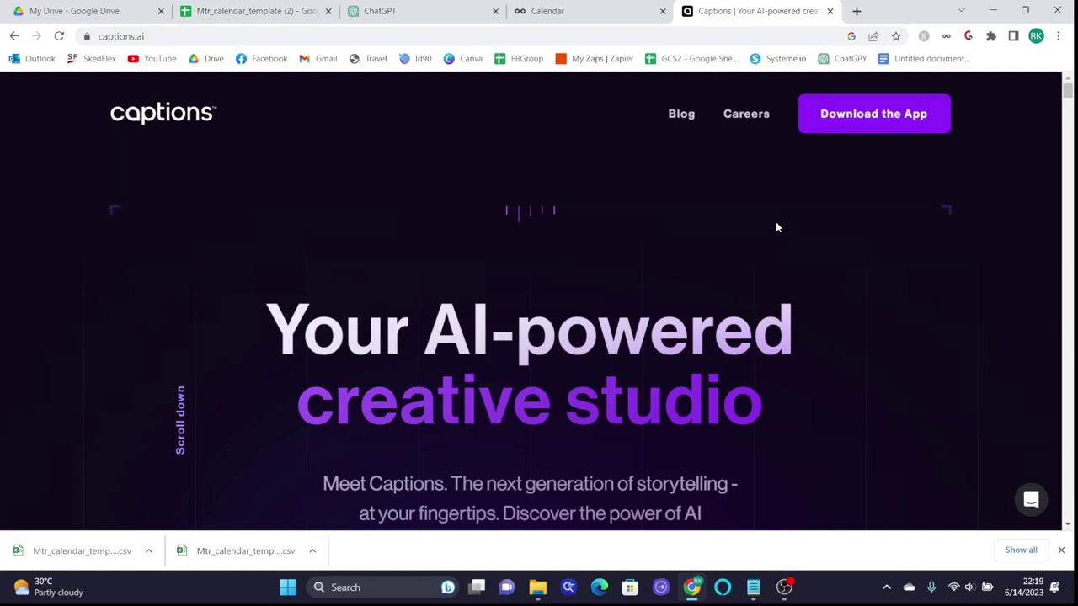
Minimize the browser and select the OBS Studio shortcut on the desktop
{"action": "left_click", "coordinate": [993, 10]}
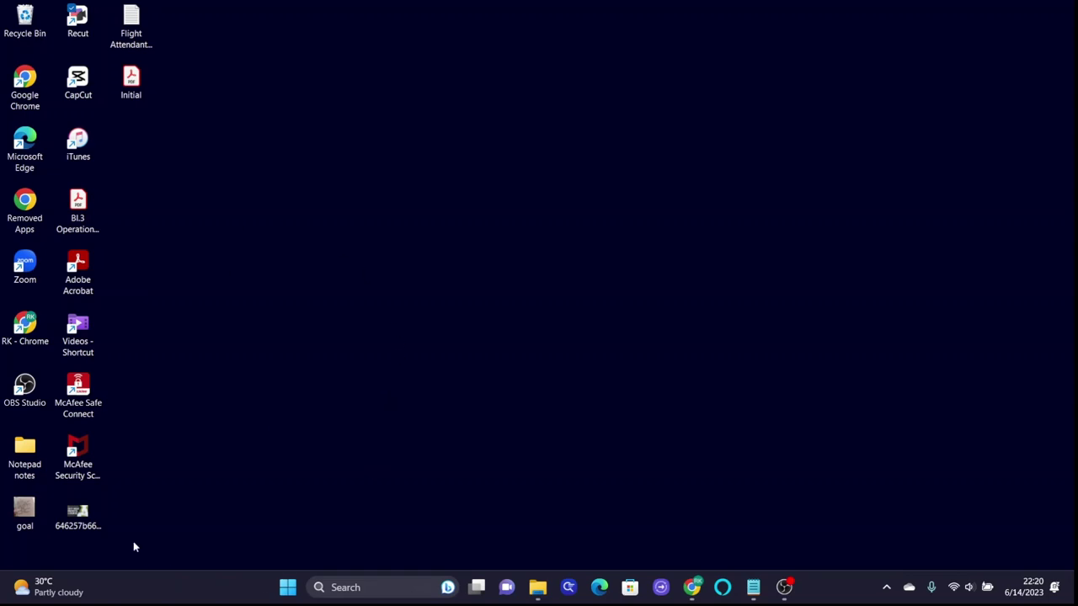
{"action": "left_click", "coordinate": [34, 394]}
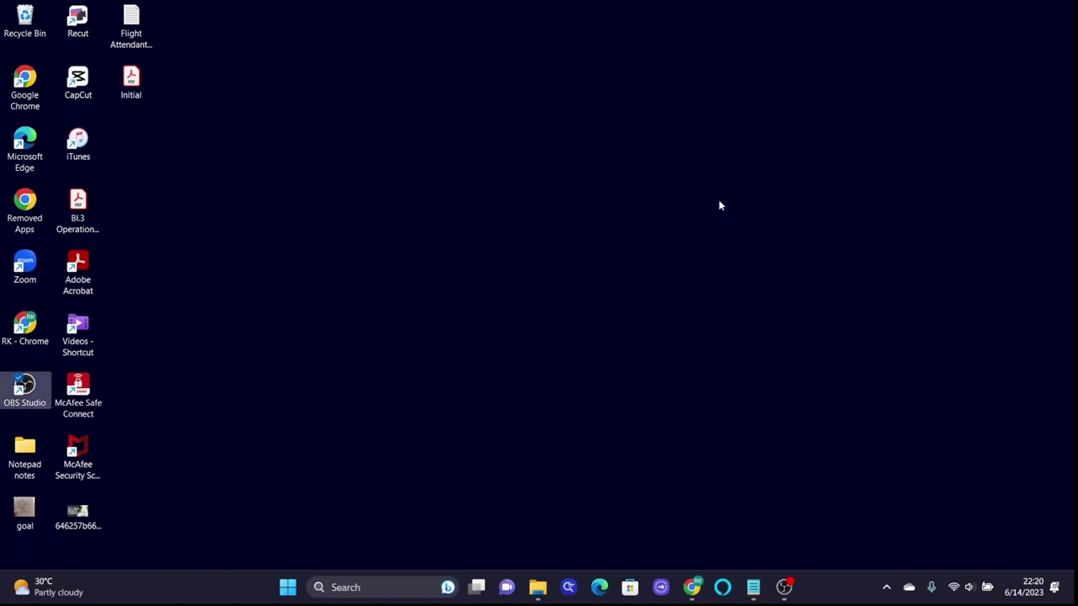